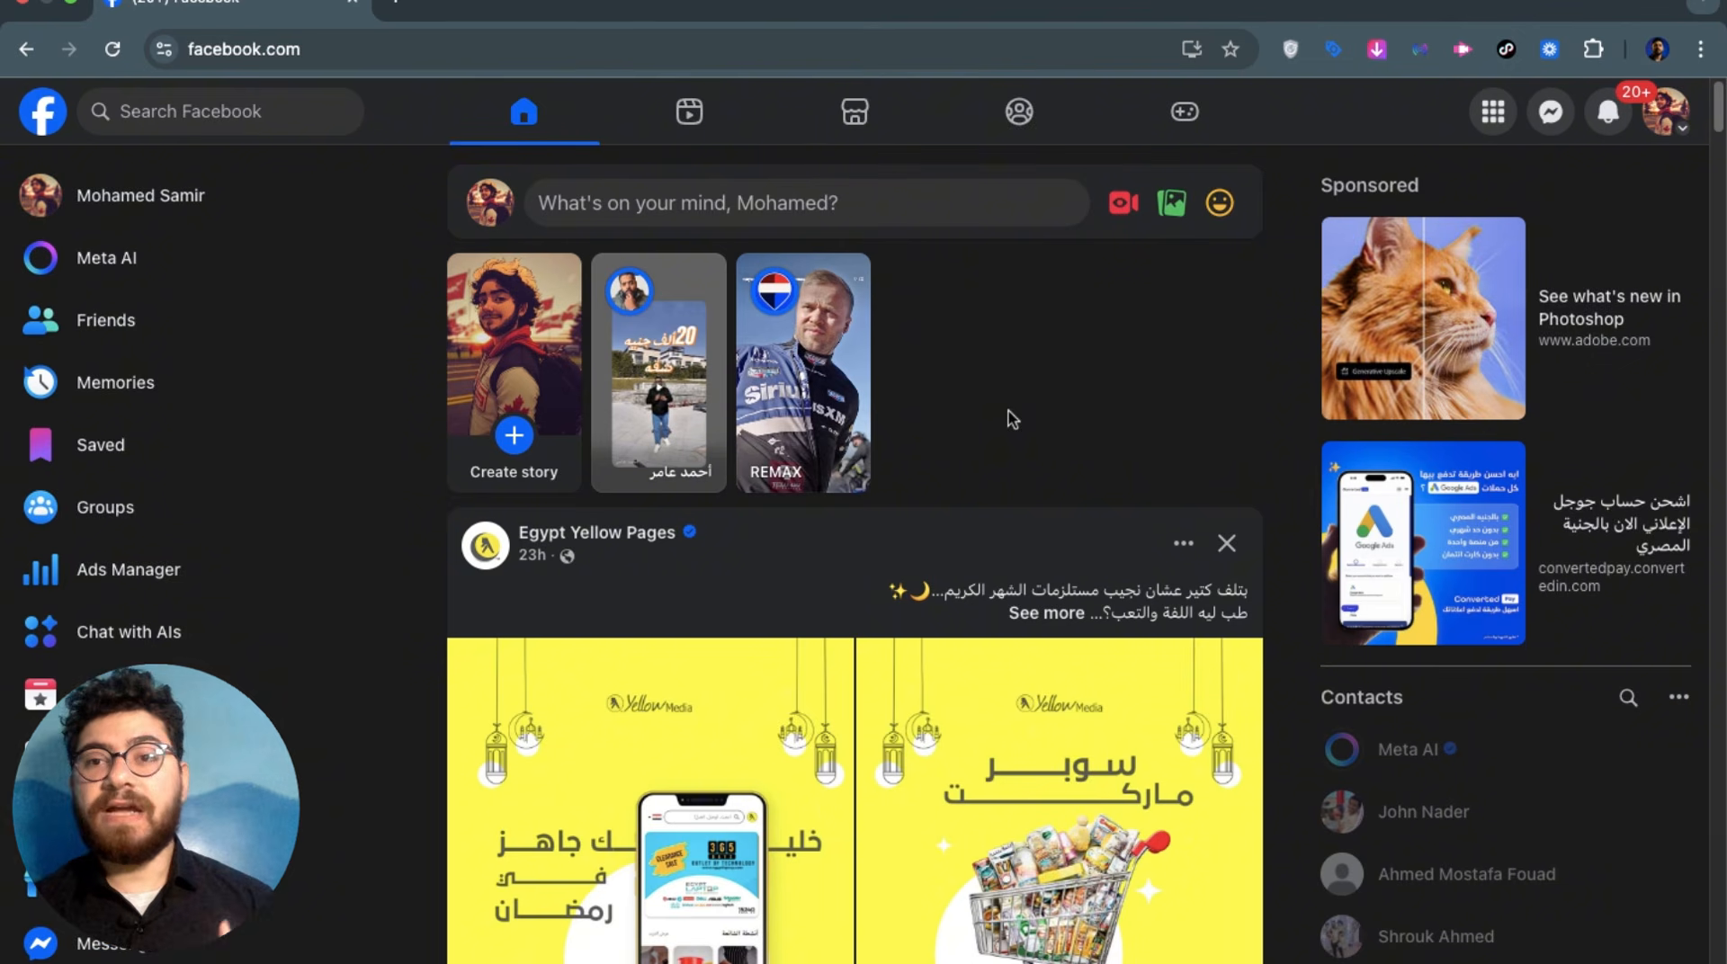
# Go from the Facebook main menu to the list of Pages you manage
pyautogui.click(1490, 112)
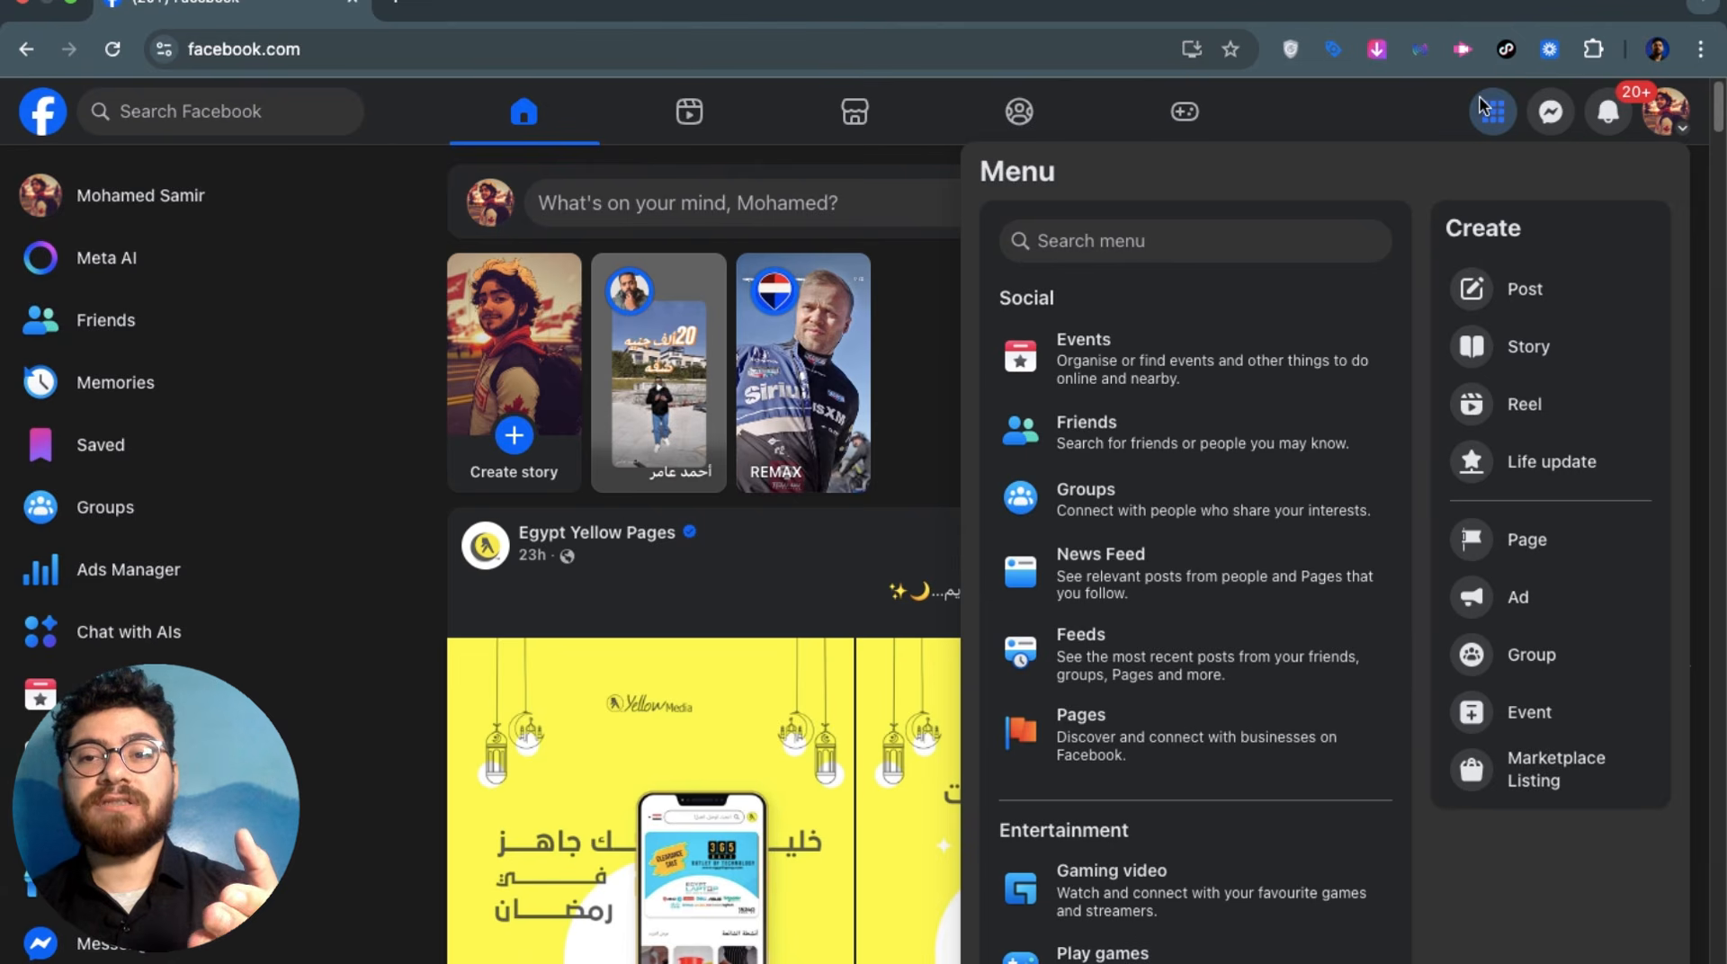
pyautogui.click(1095, 747)
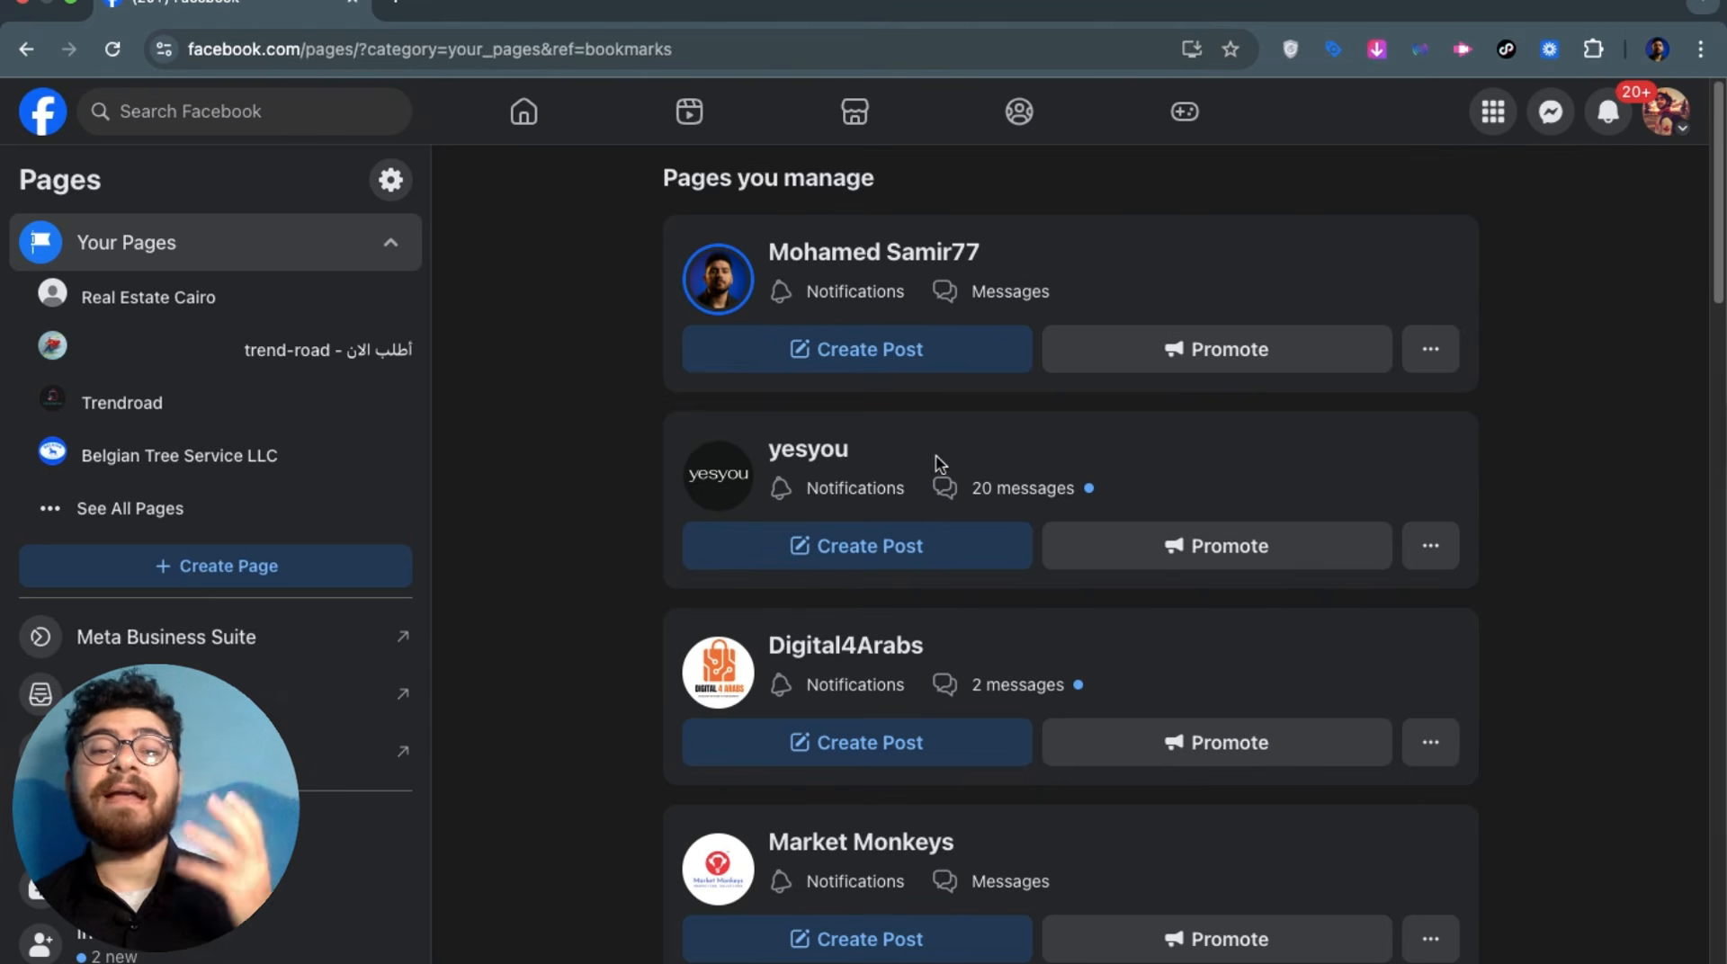
# Start a new public Page and reach its empty Create a Page form
pyautogui.click(274, 569)
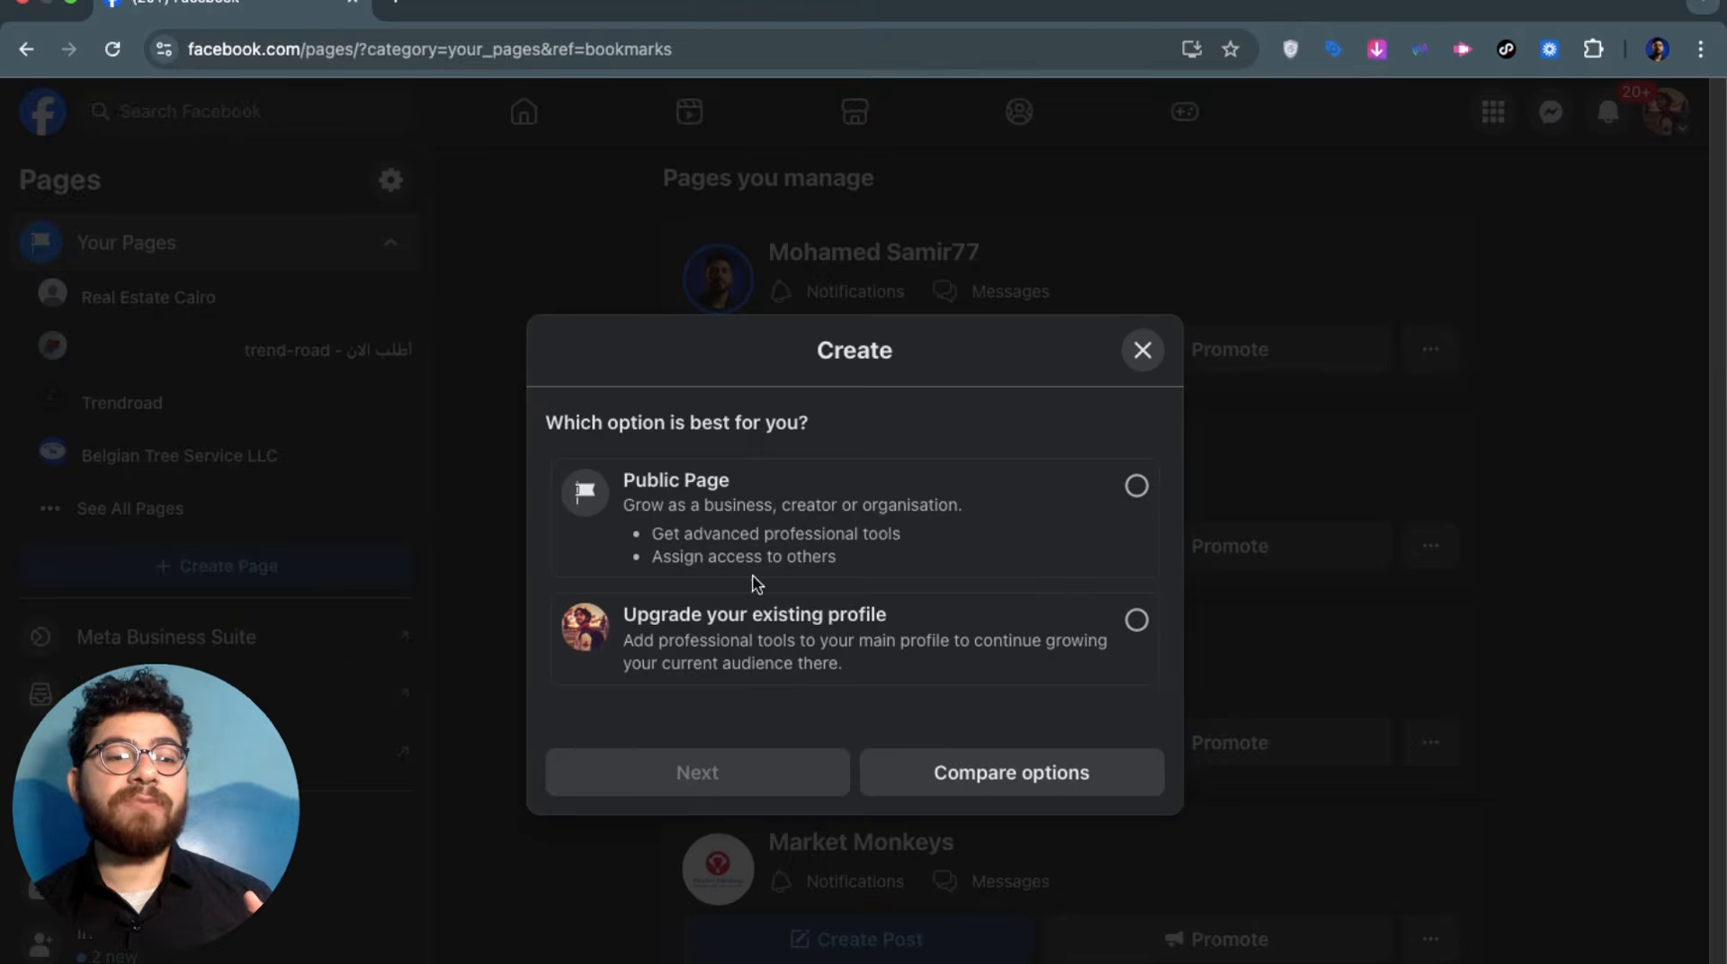
pyautogui.click(824, 502)
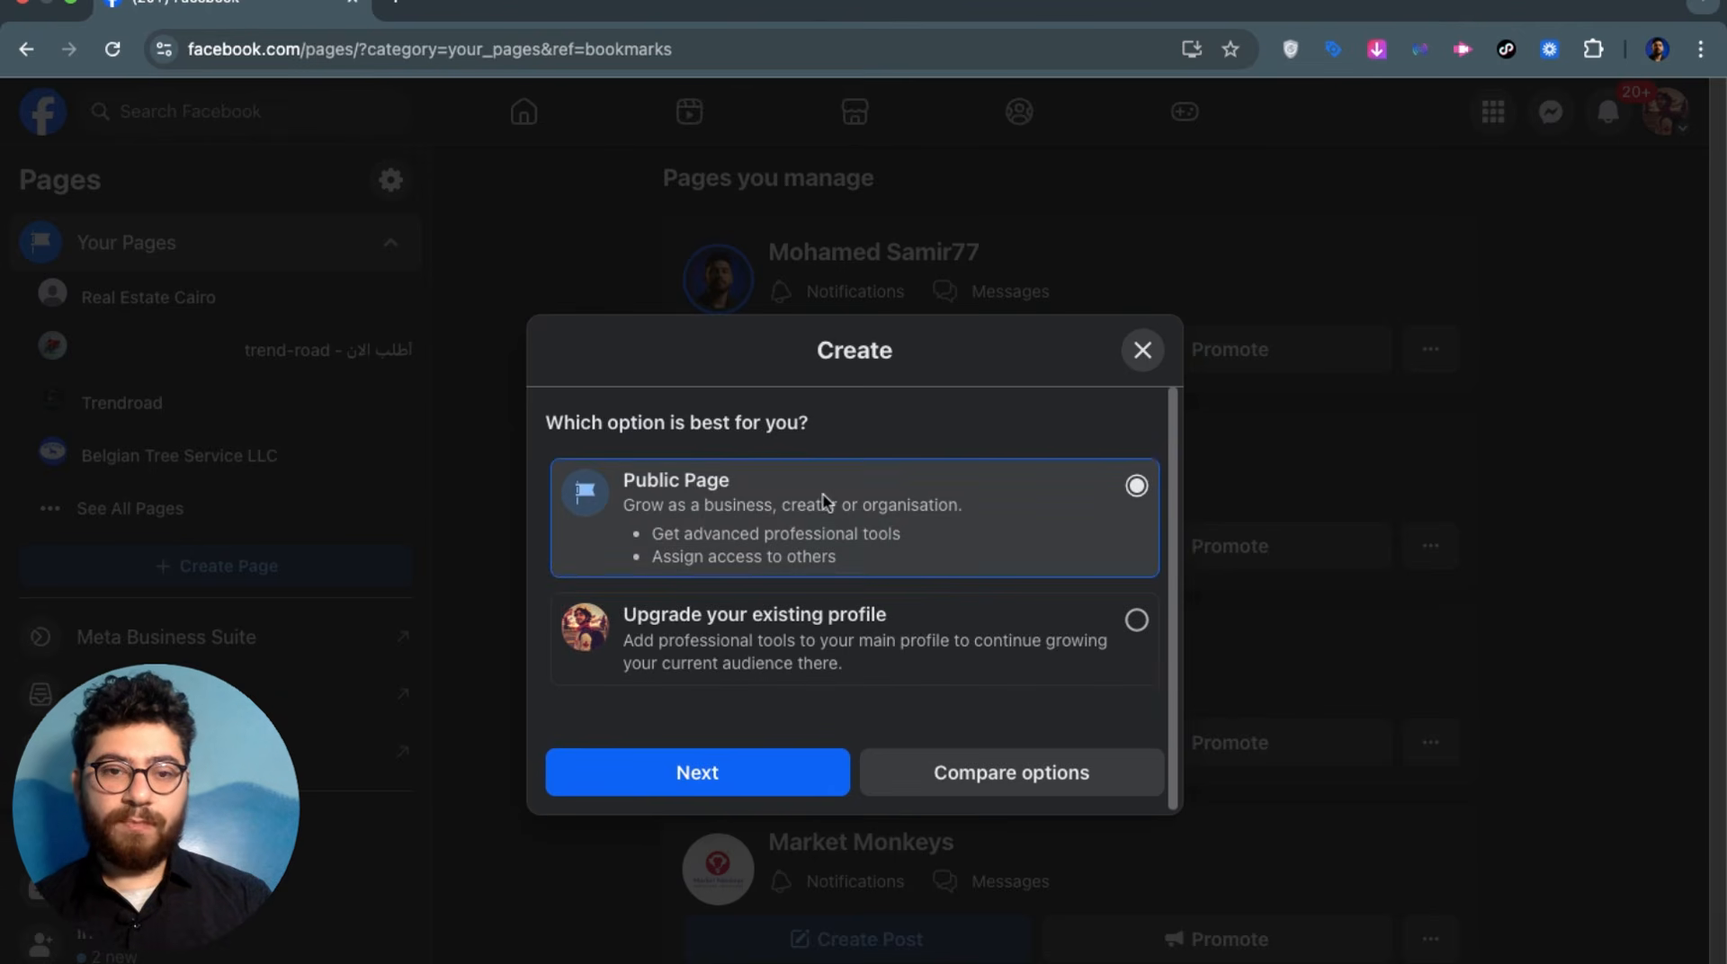
pyautogui.click(762, 761)
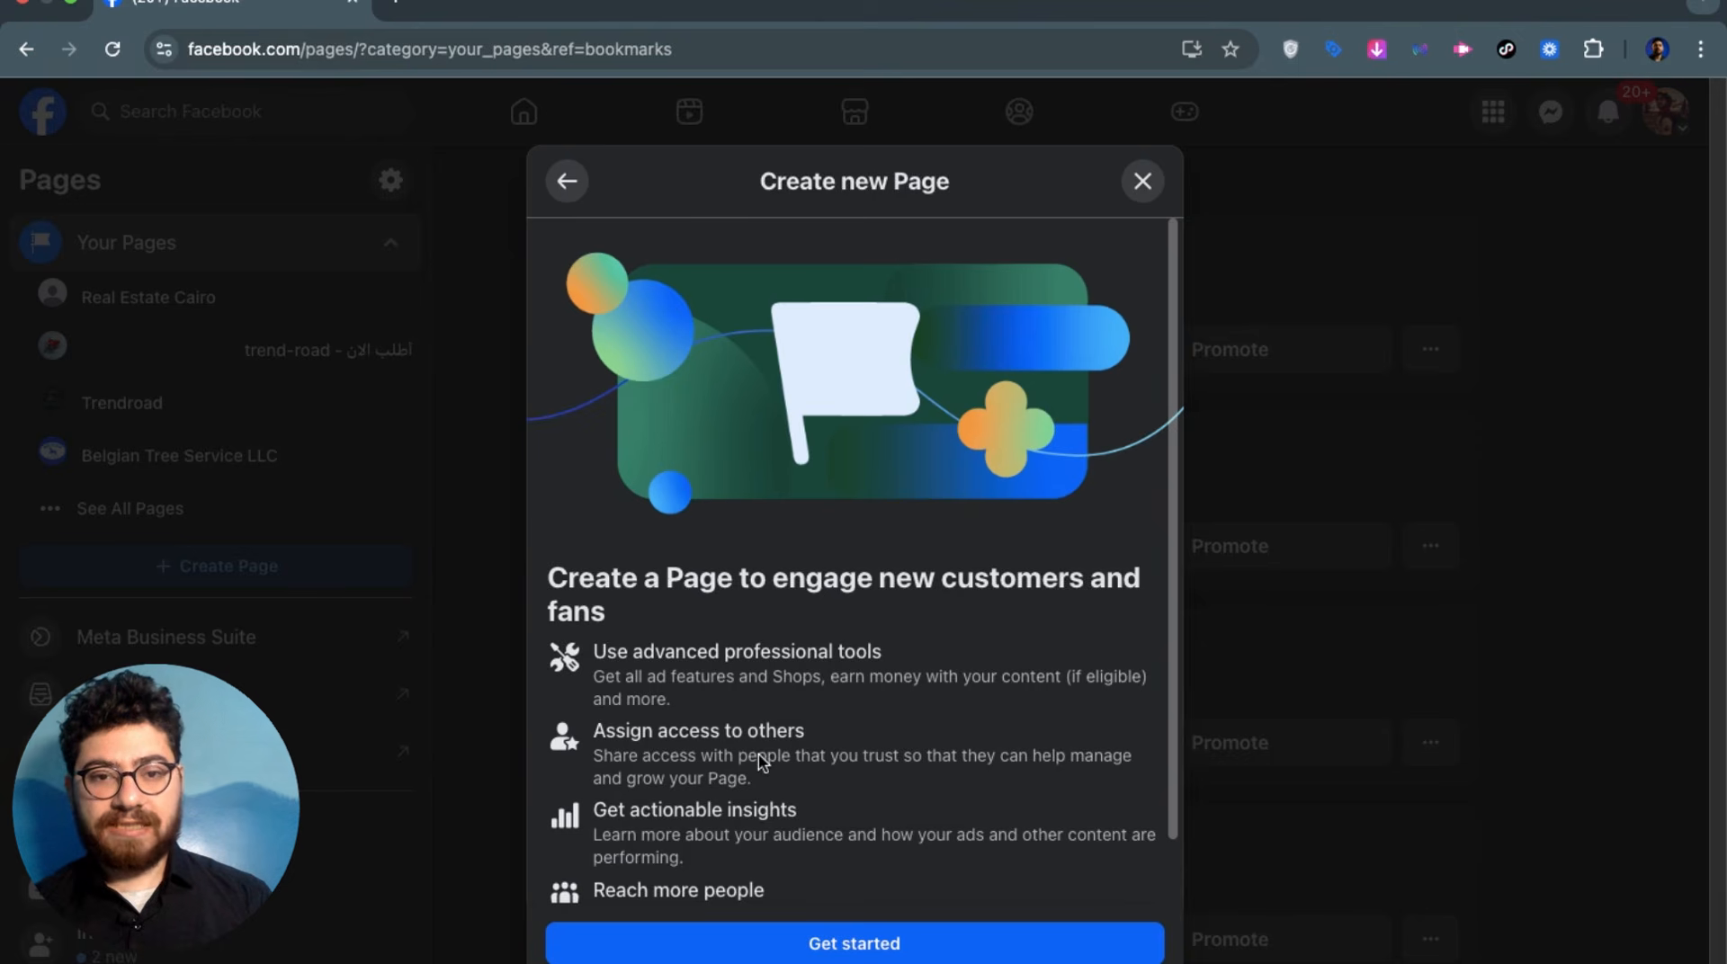
pyautogui.scroll(-2, 896, 813)
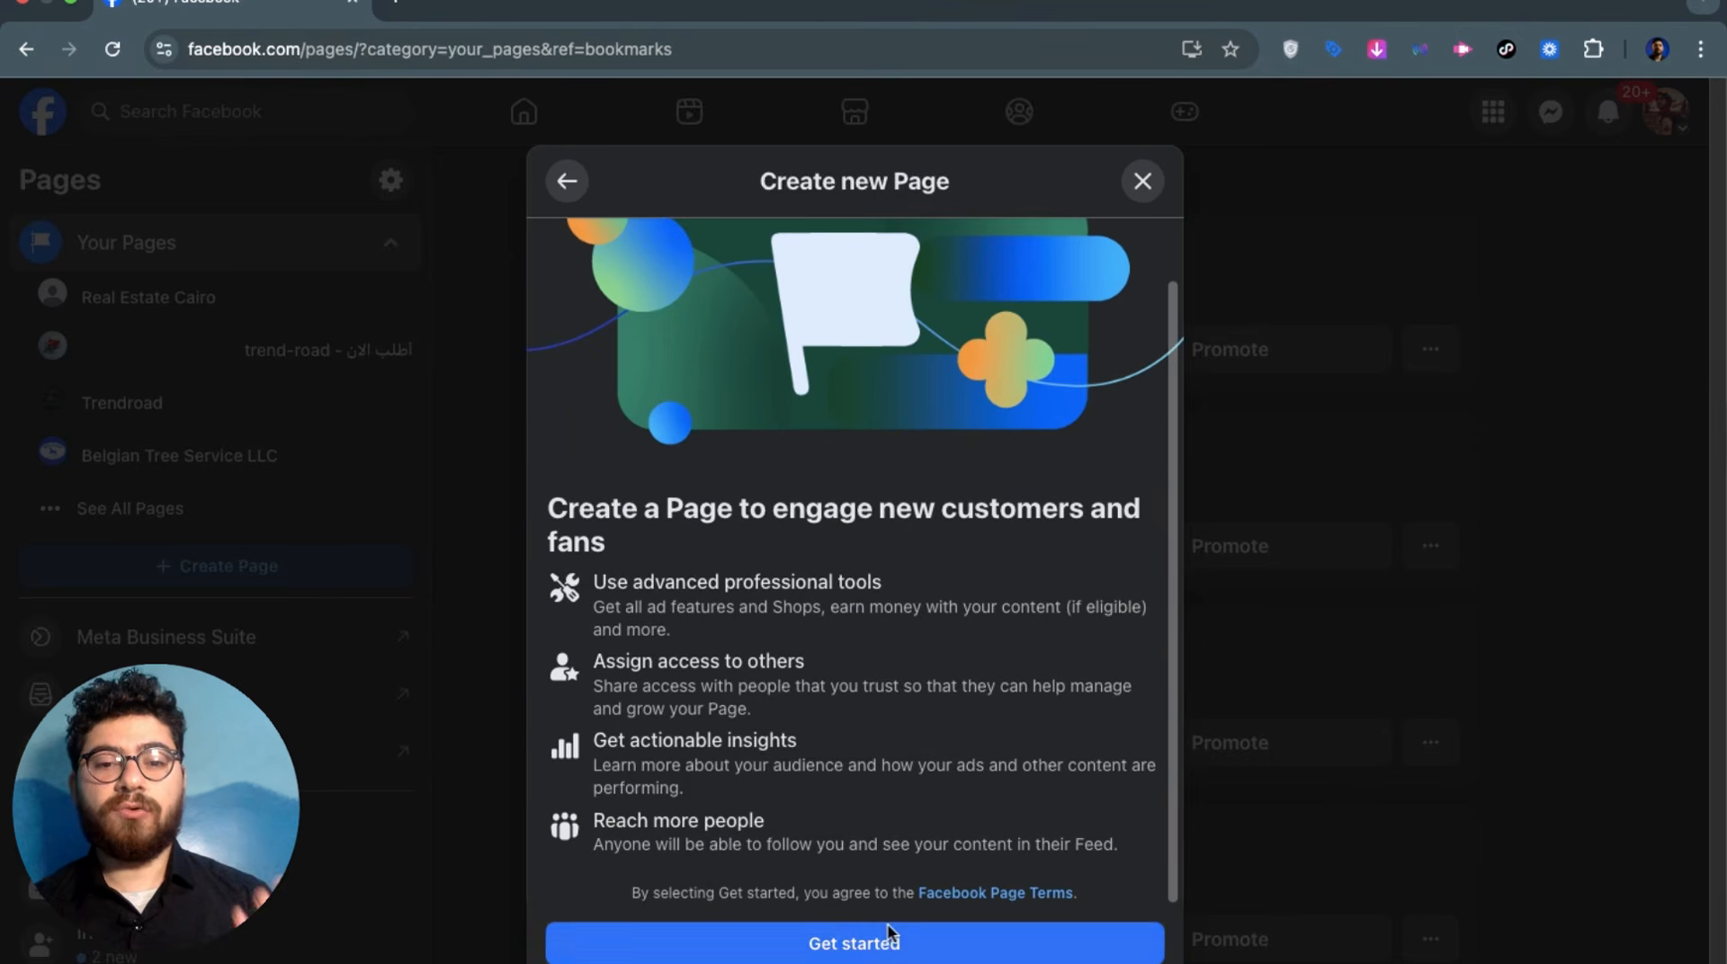
pyautogui.click(889, 933)
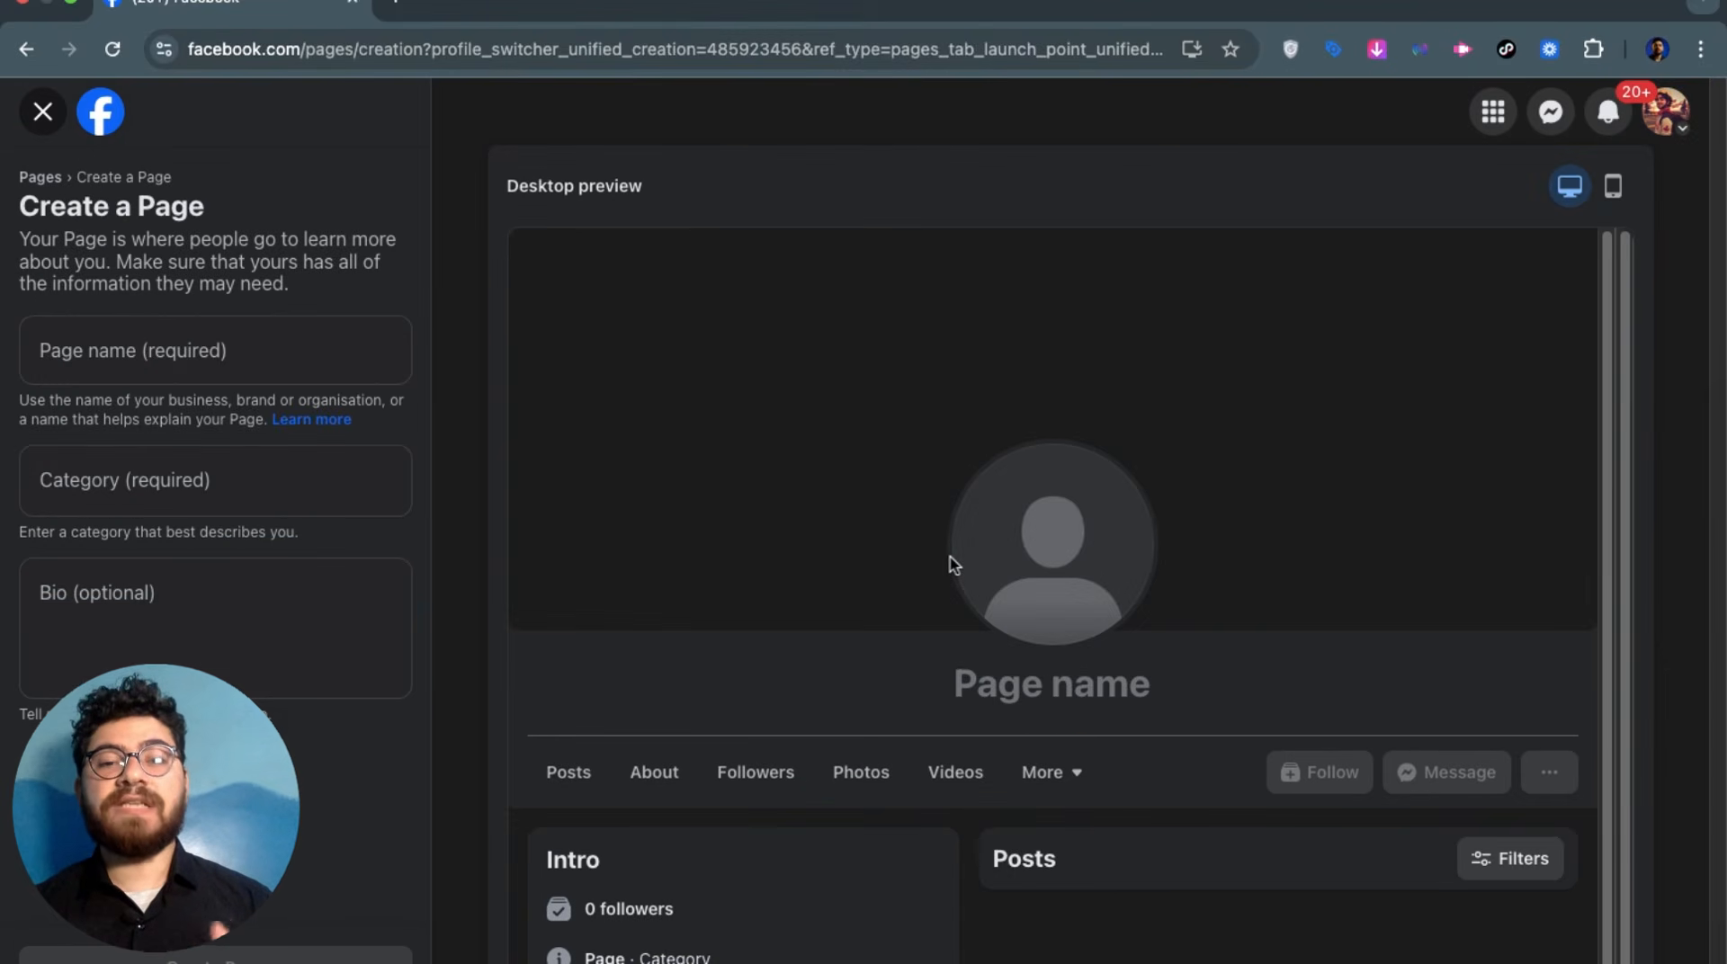
# Name the new Page 'Media buying academy'
pyautogui.click(222, 374)
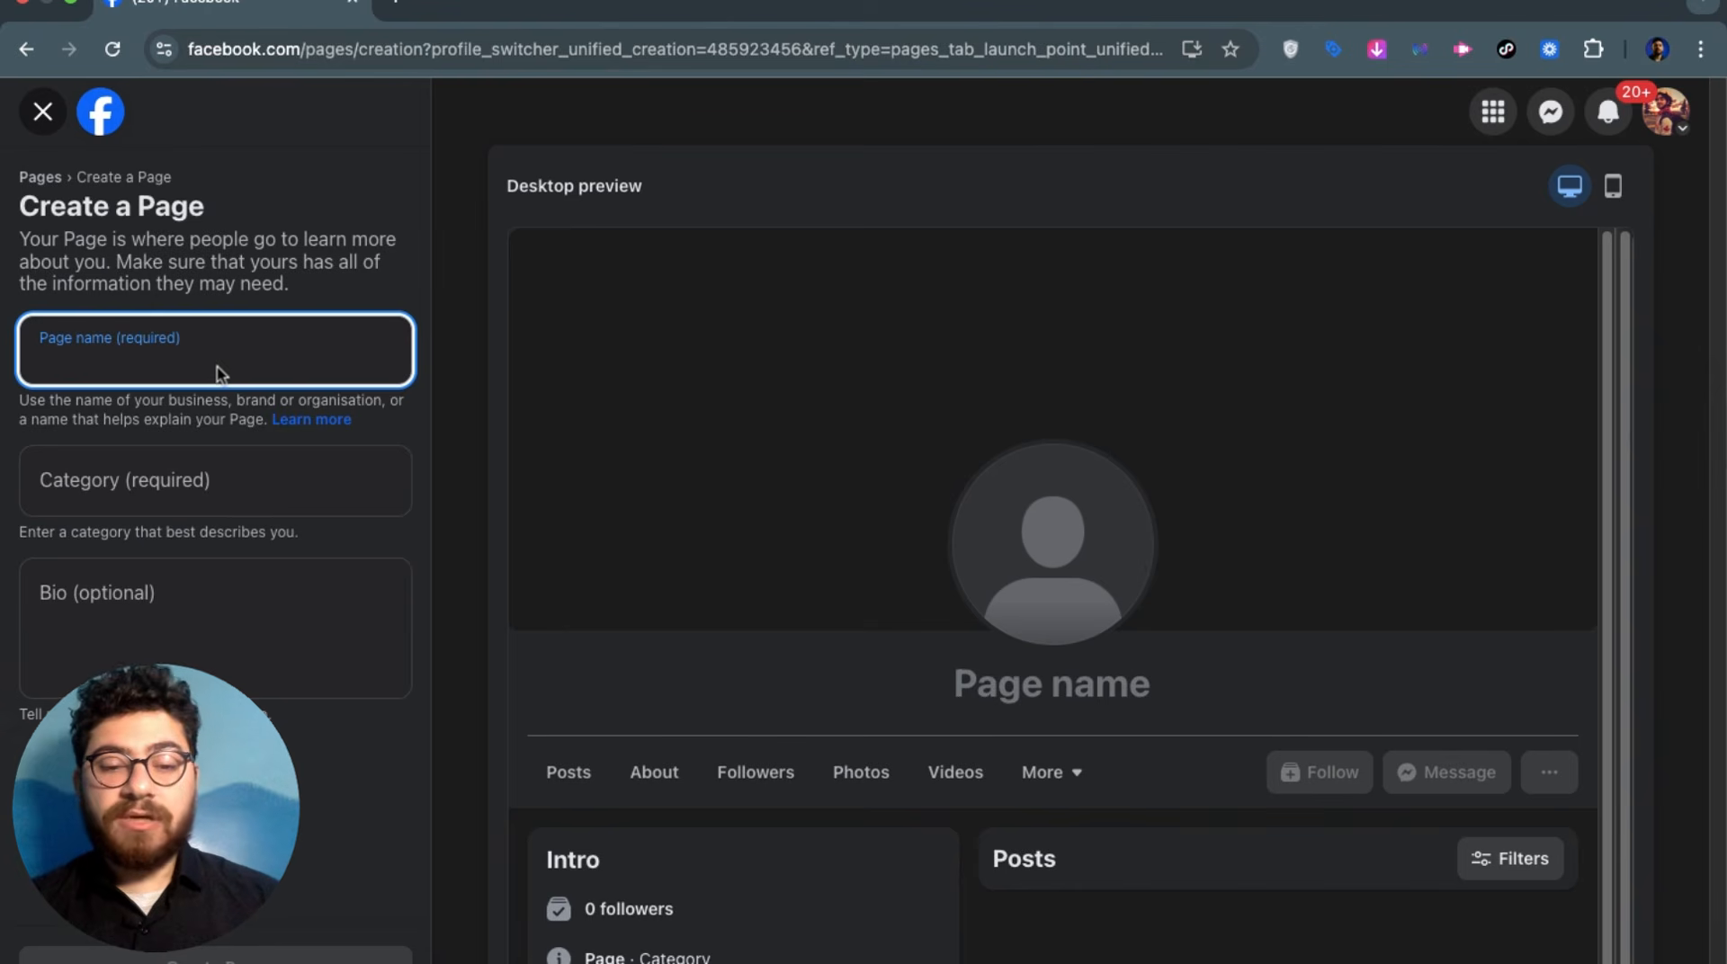
pyautogui.write('media bu')
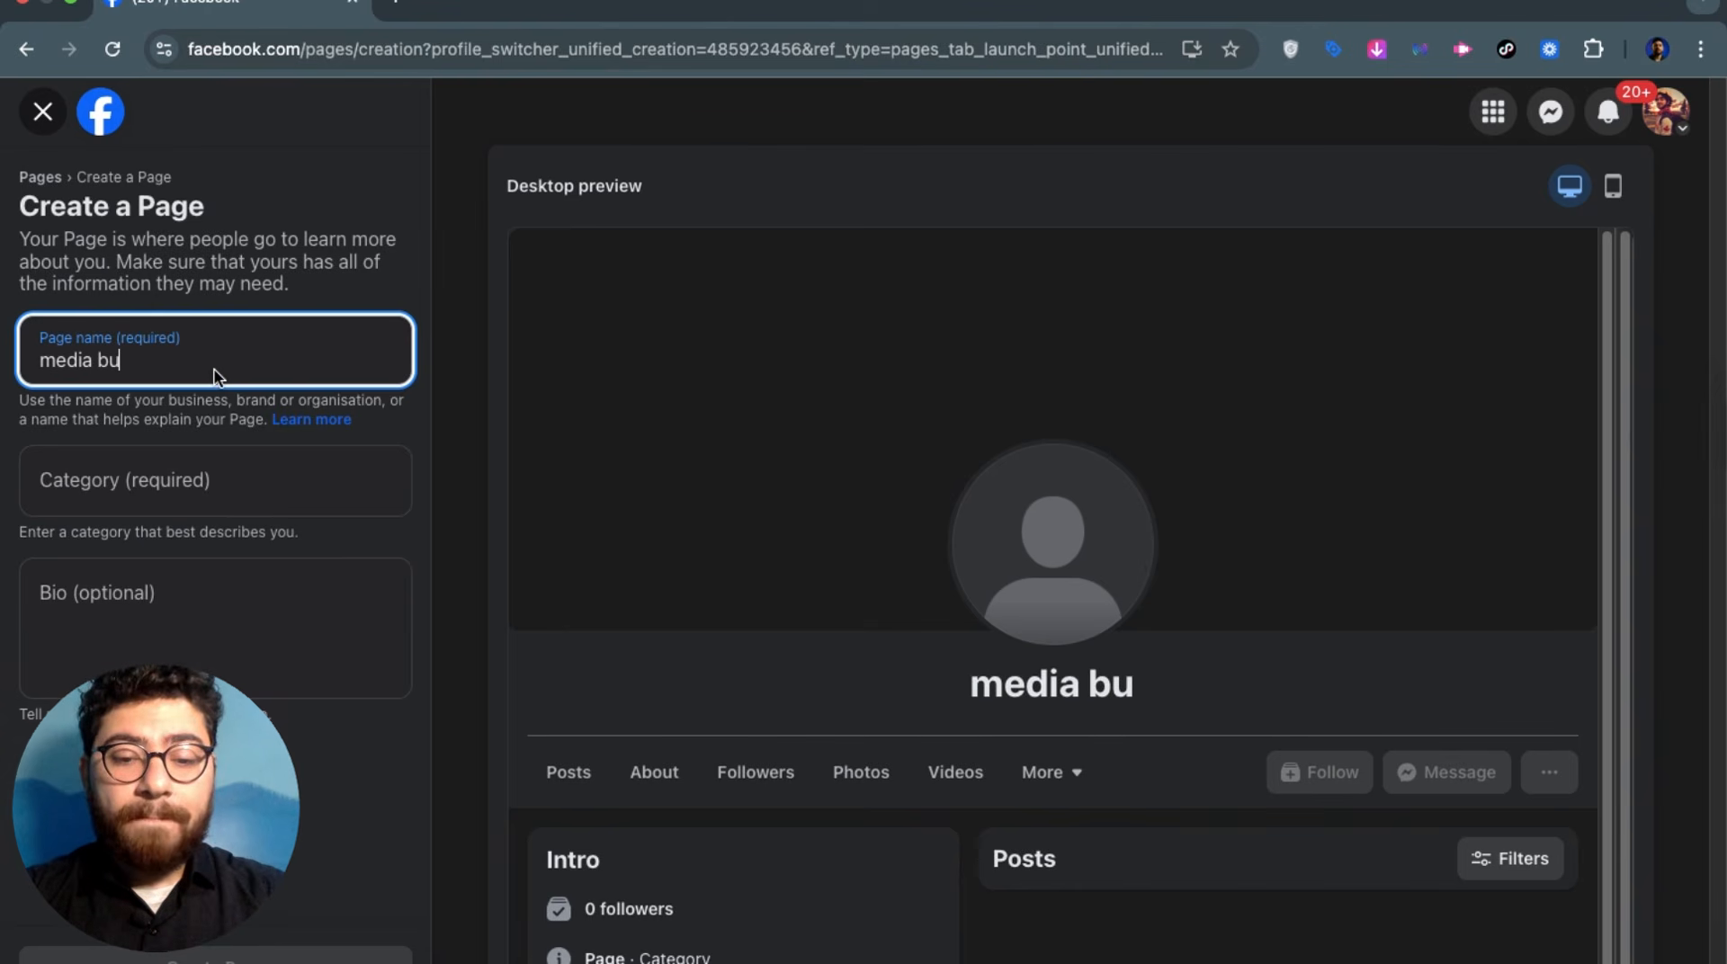
pyautogui.write('ying academy')
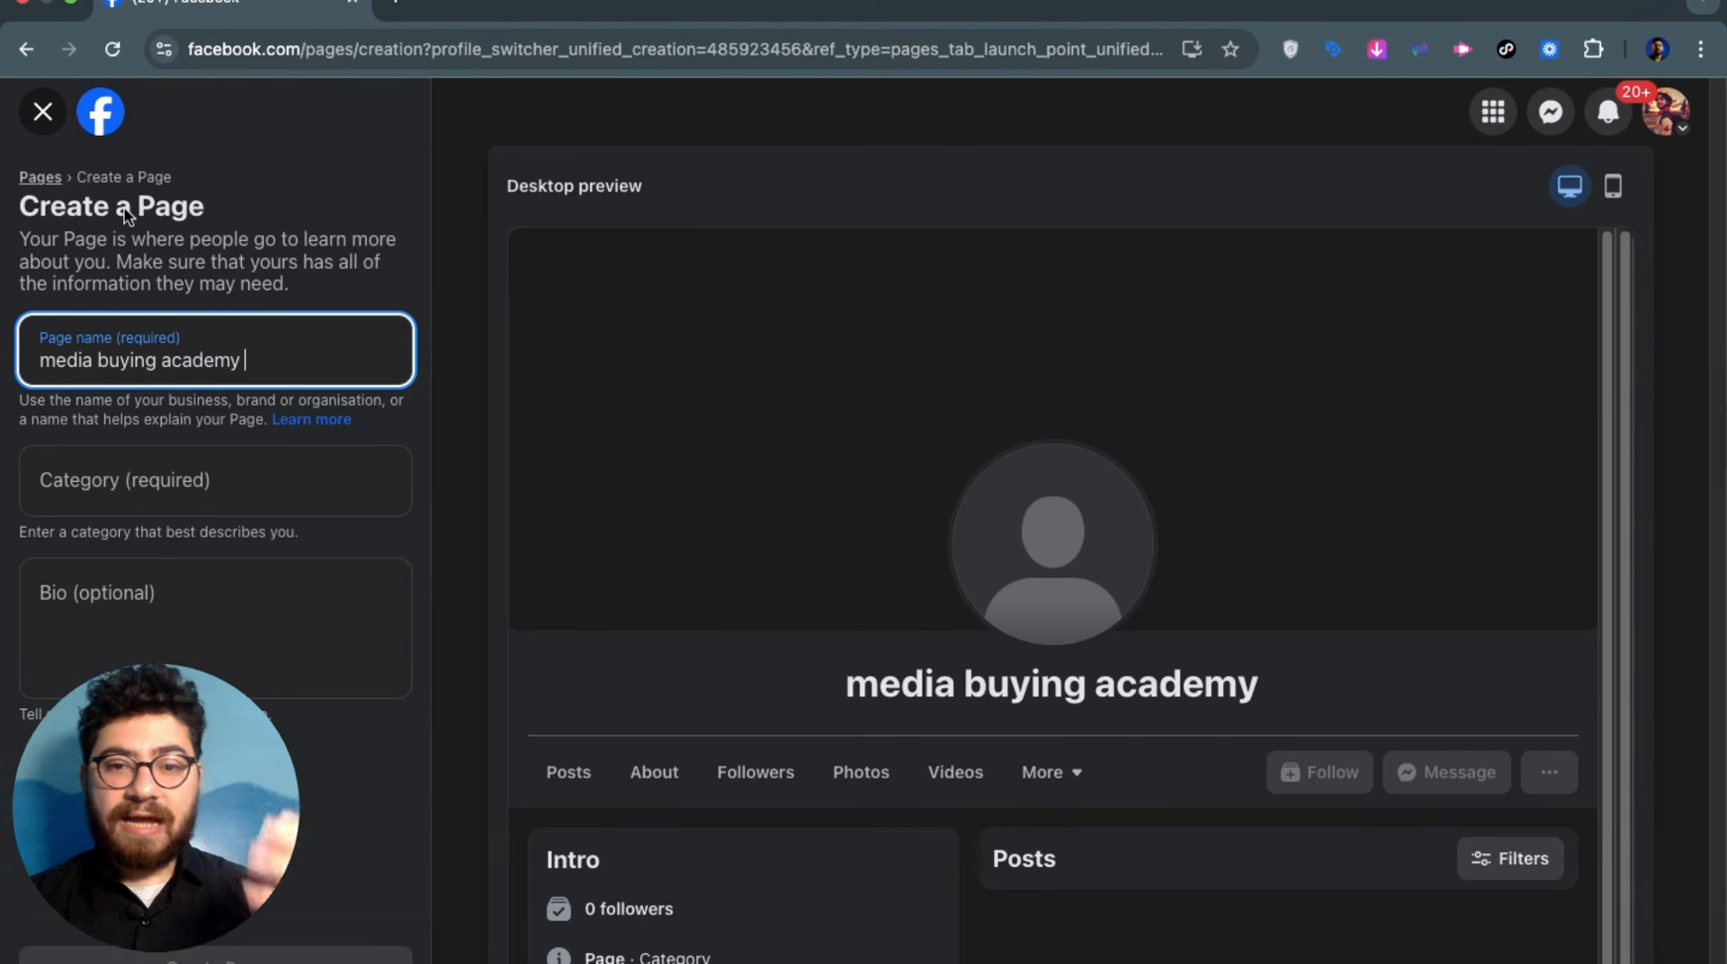
pyautogui.click(242, 267)
pyautogui.tripleClick(245, 365)
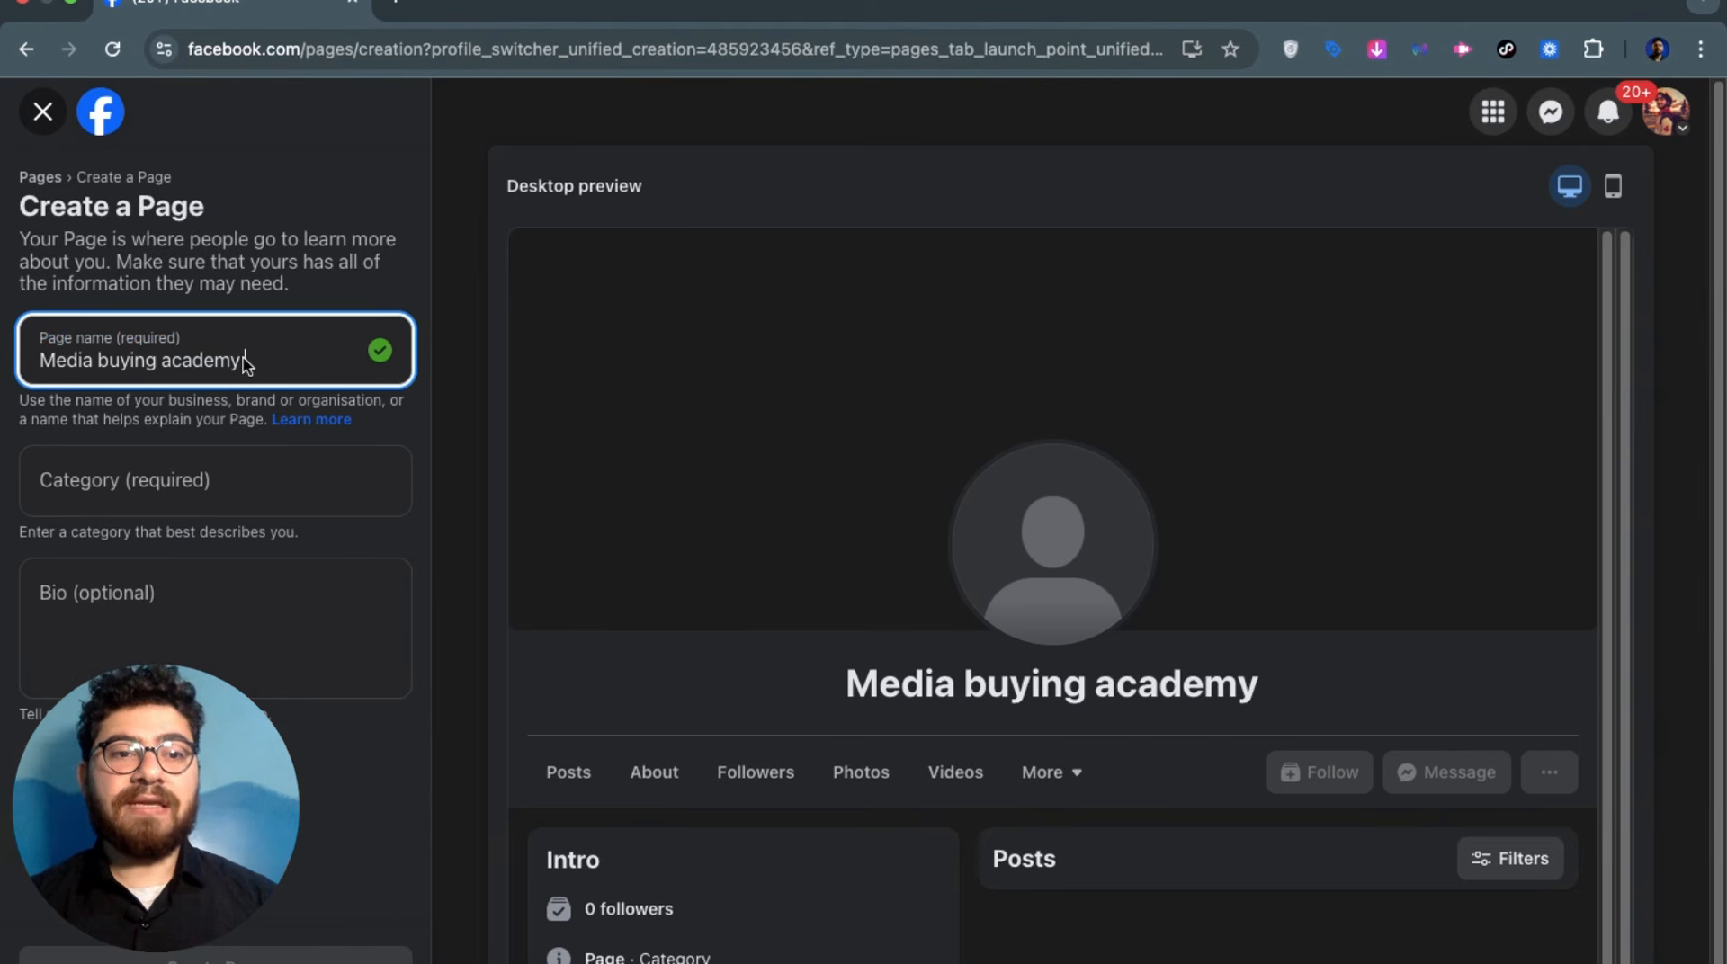
# Set the Page category to Education website
pyautogui.click(239, 457)
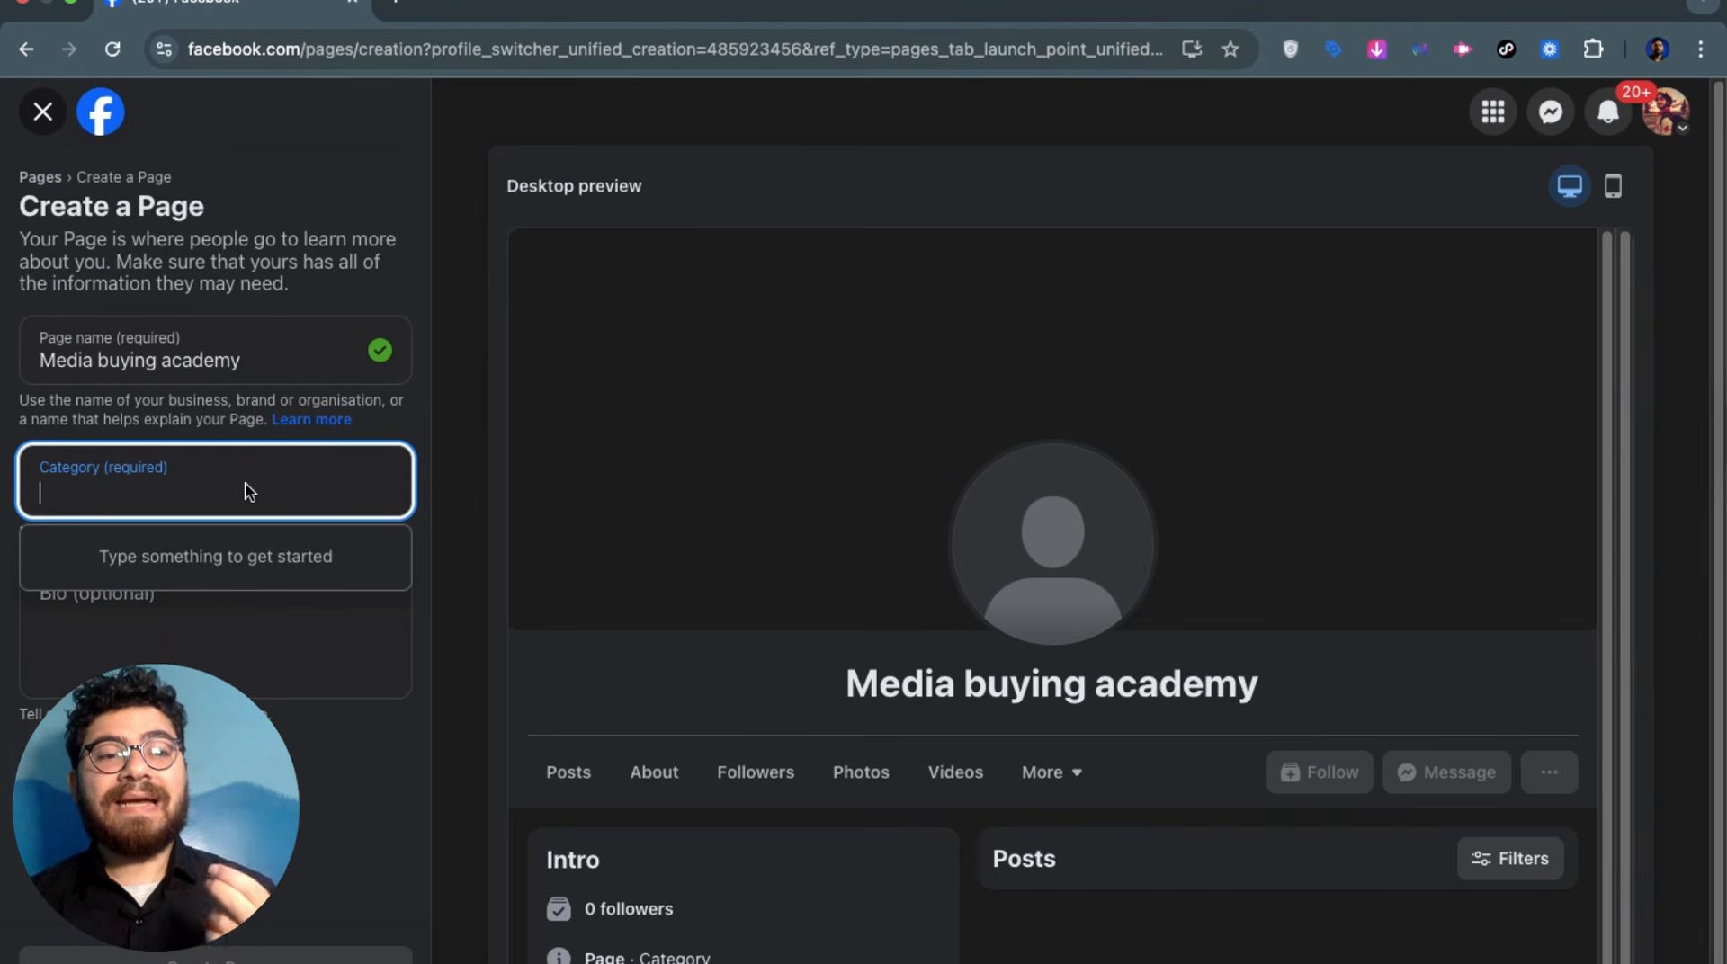
pyautogui.click(249, 492)
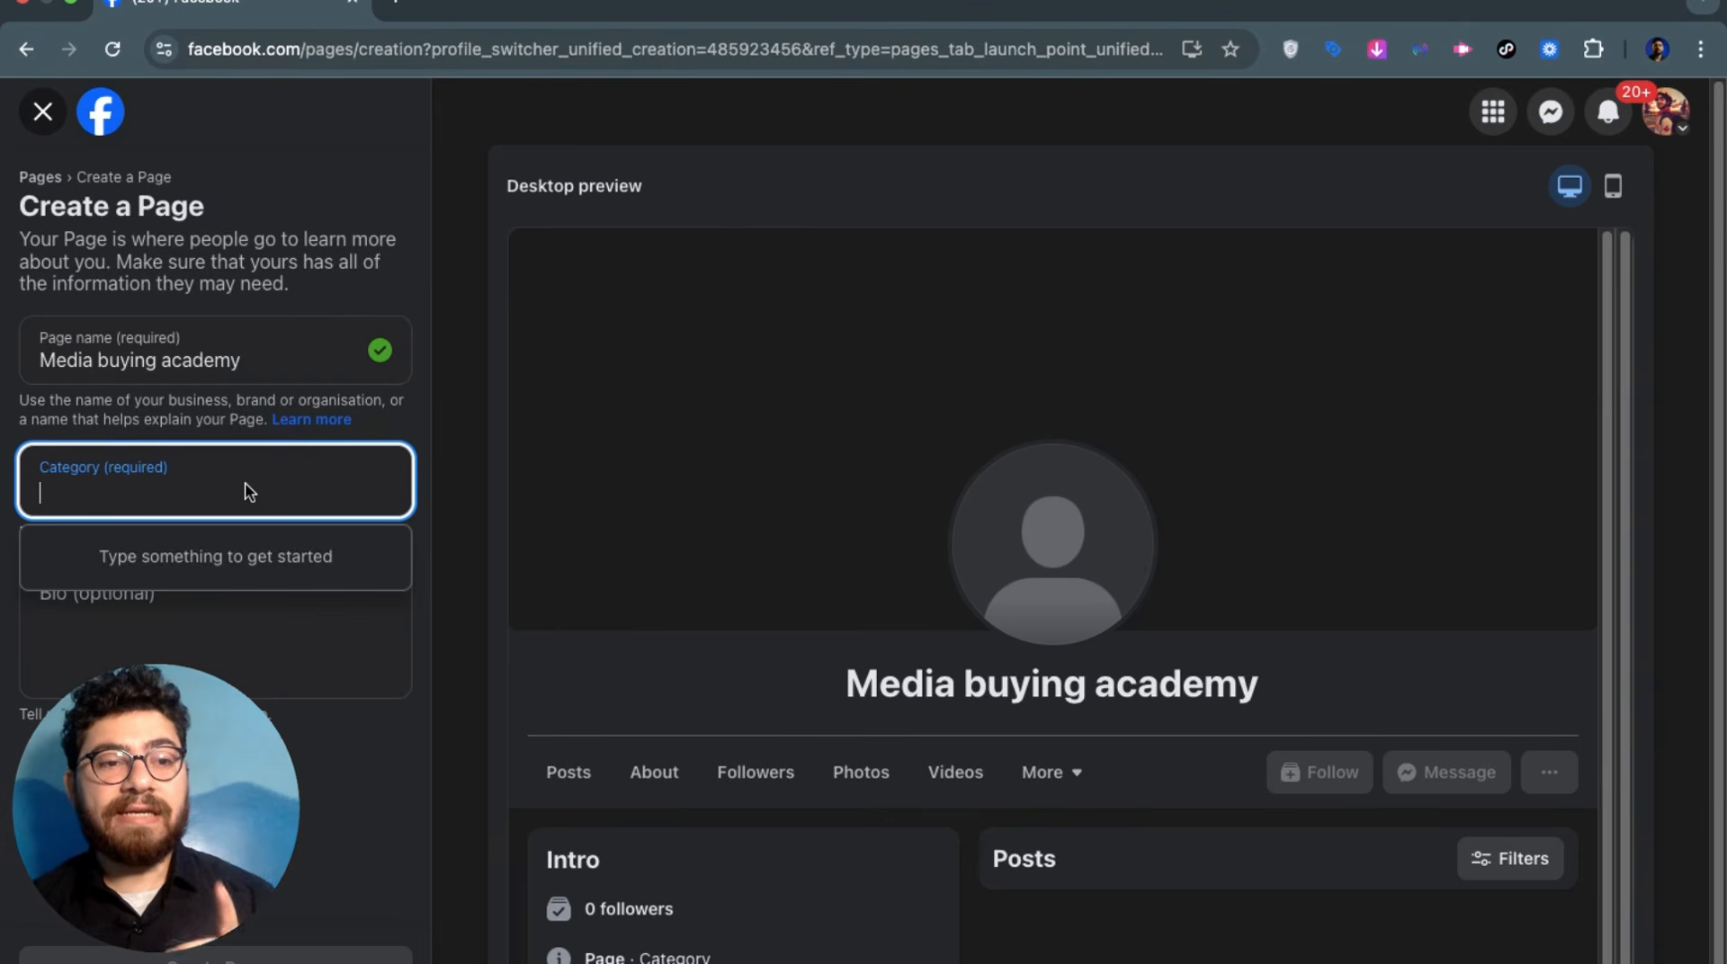
pyautogui.write('edu')
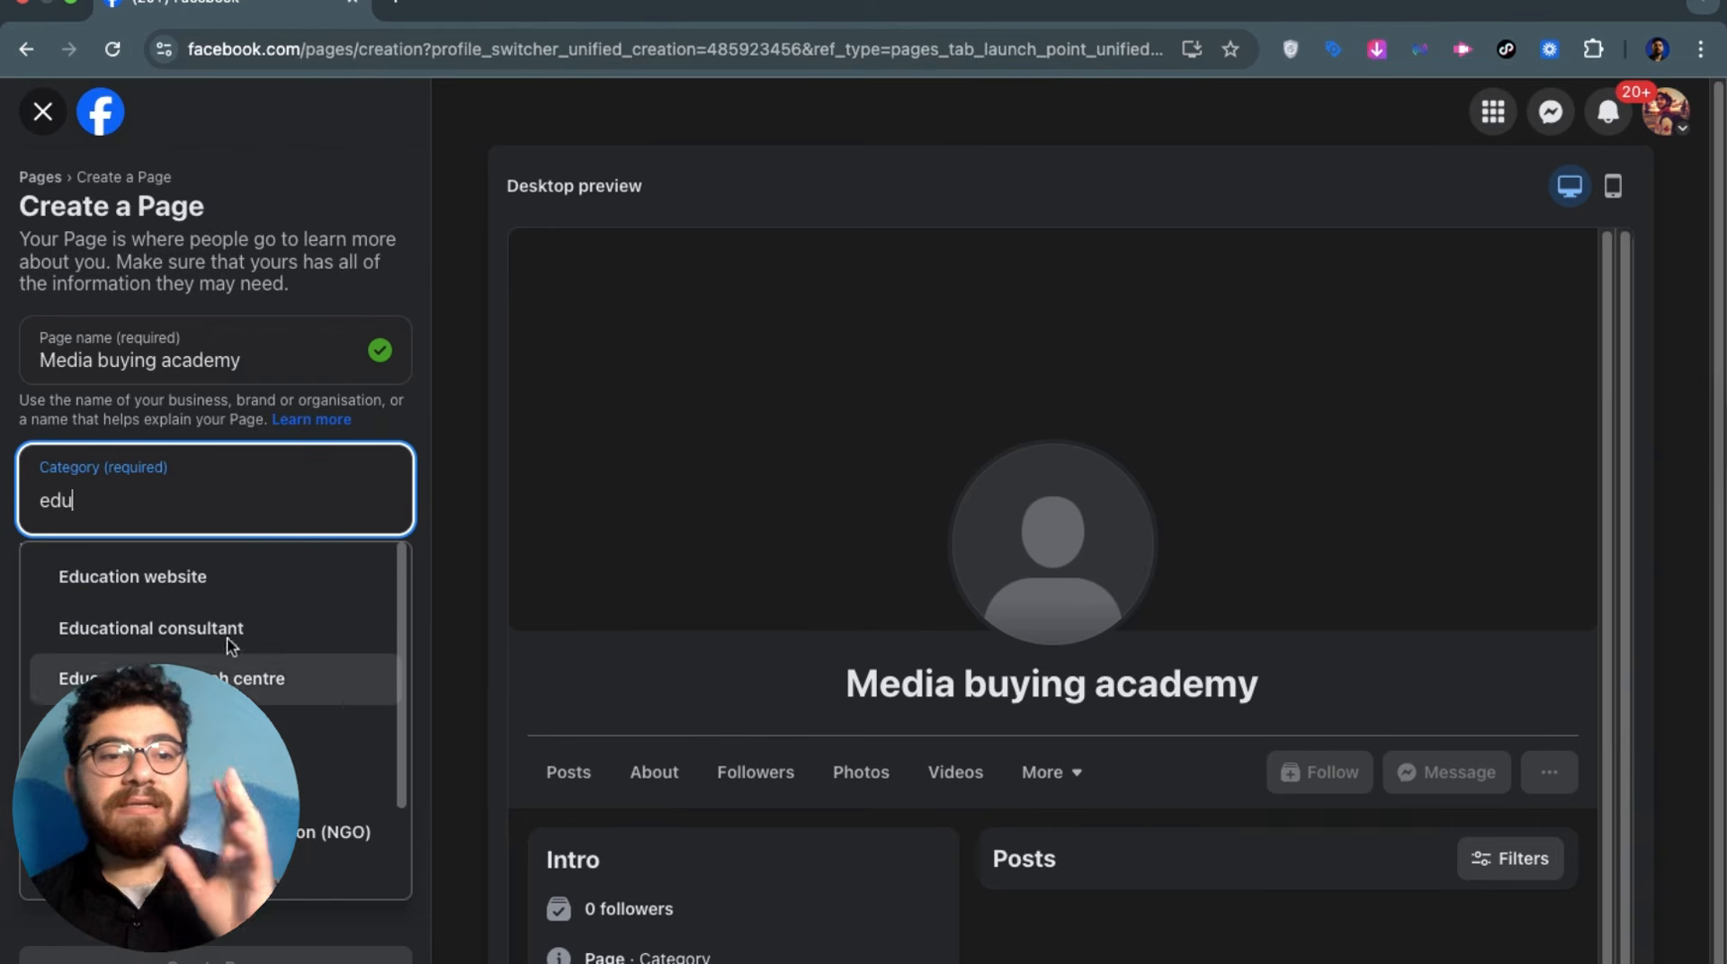
pyautogui.click(227, 593)
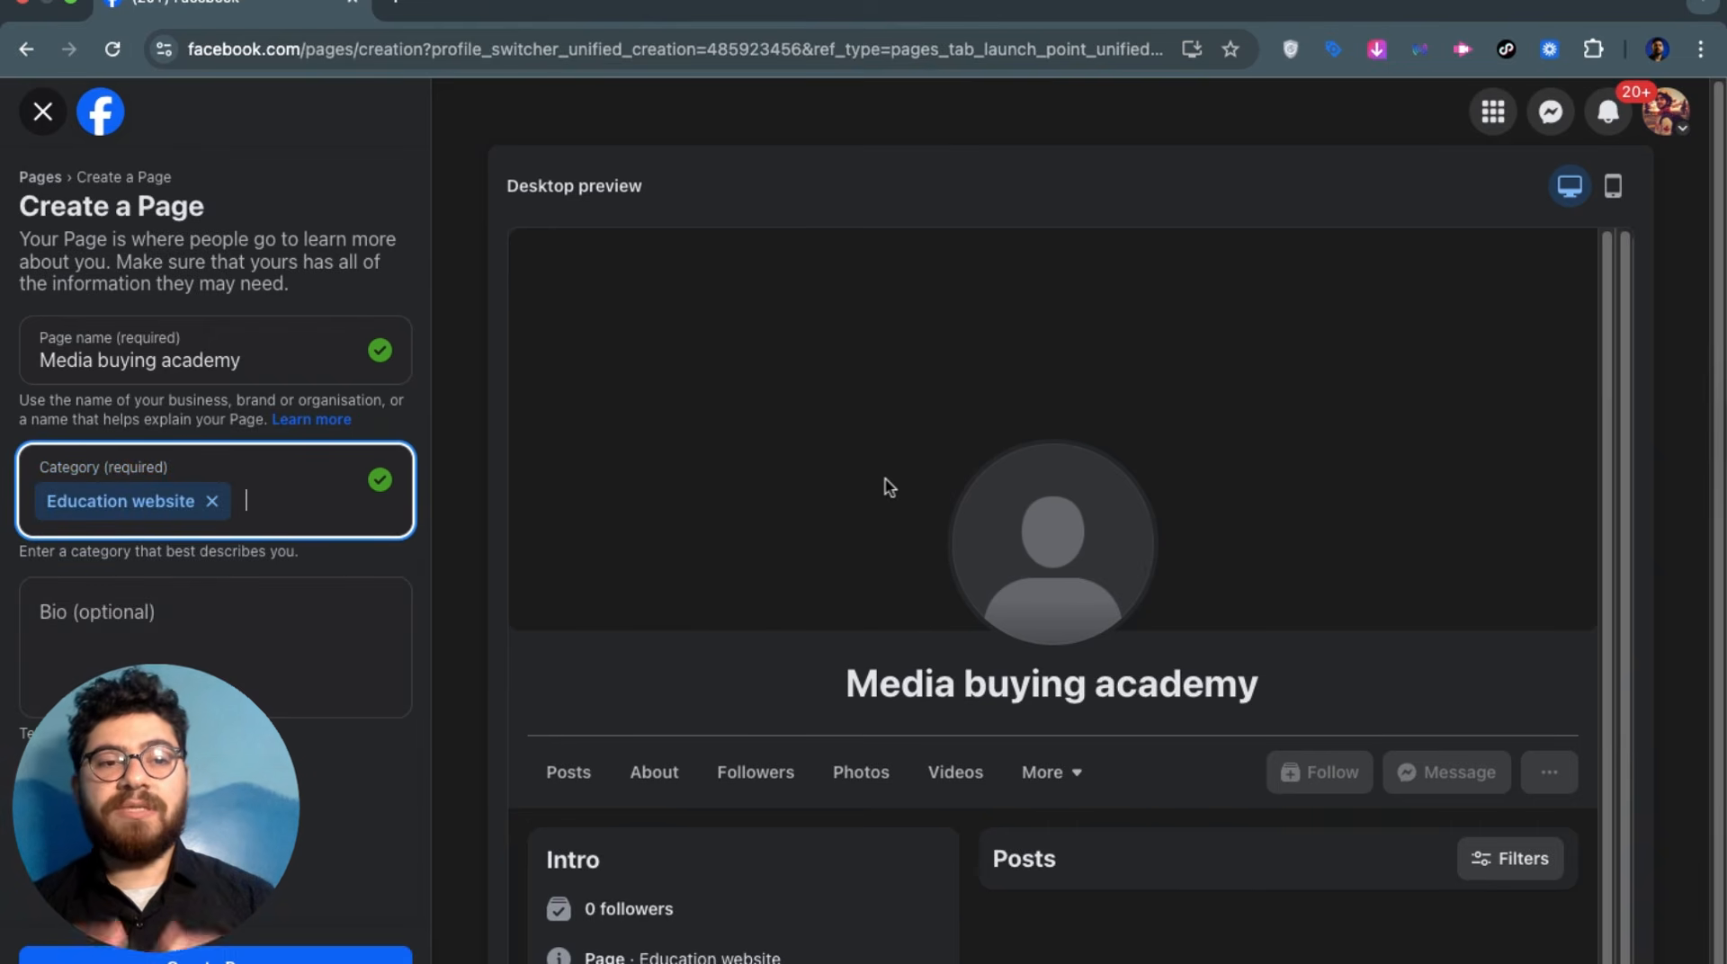
# Write the Page bio 'this a page for teaching media buying'
pyautogui.click(267, 642)
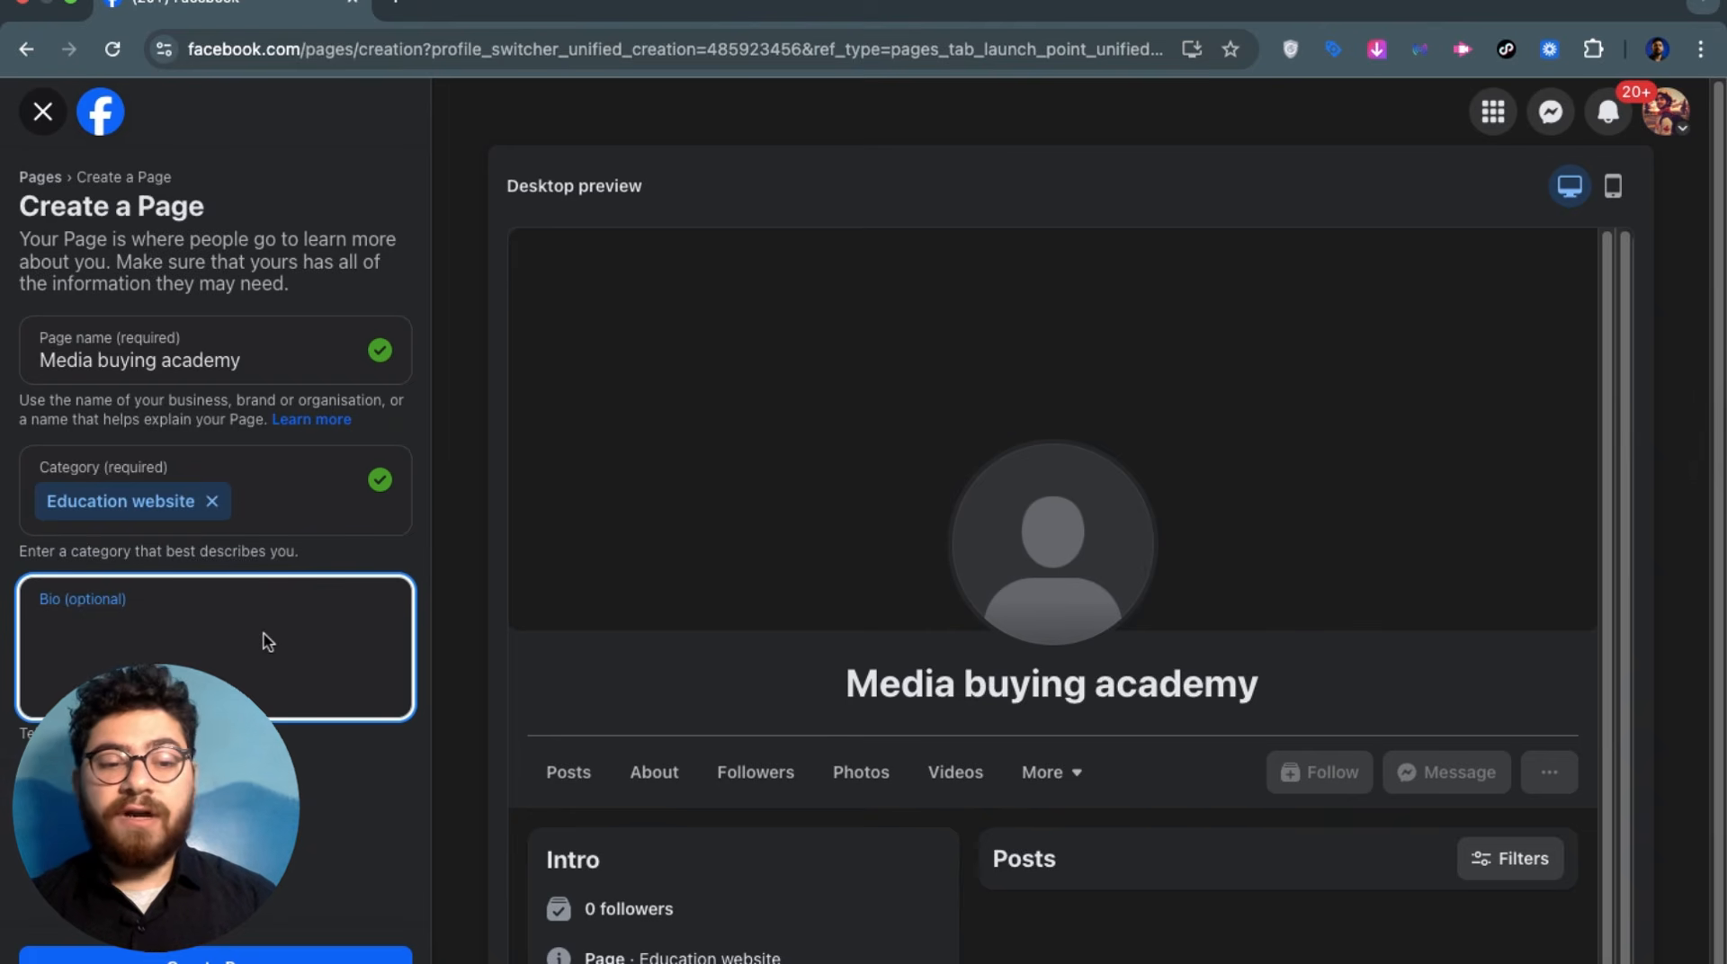
pyautogui.write('th')
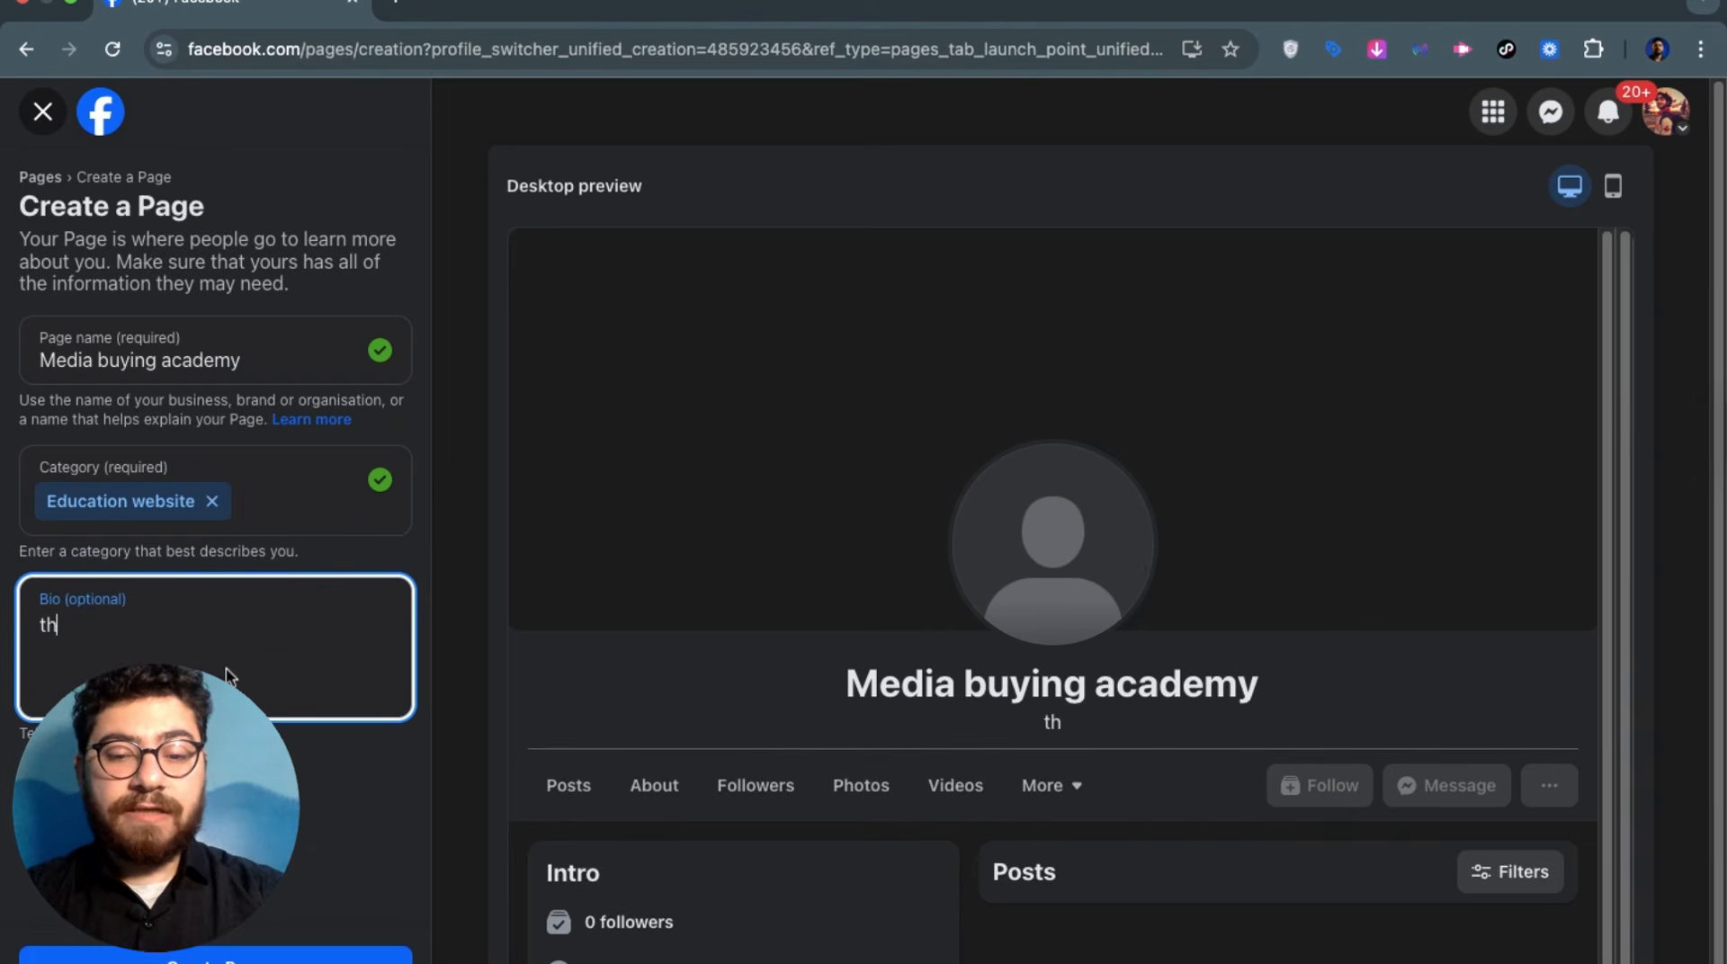
pyautogui.write('is a page for tec')
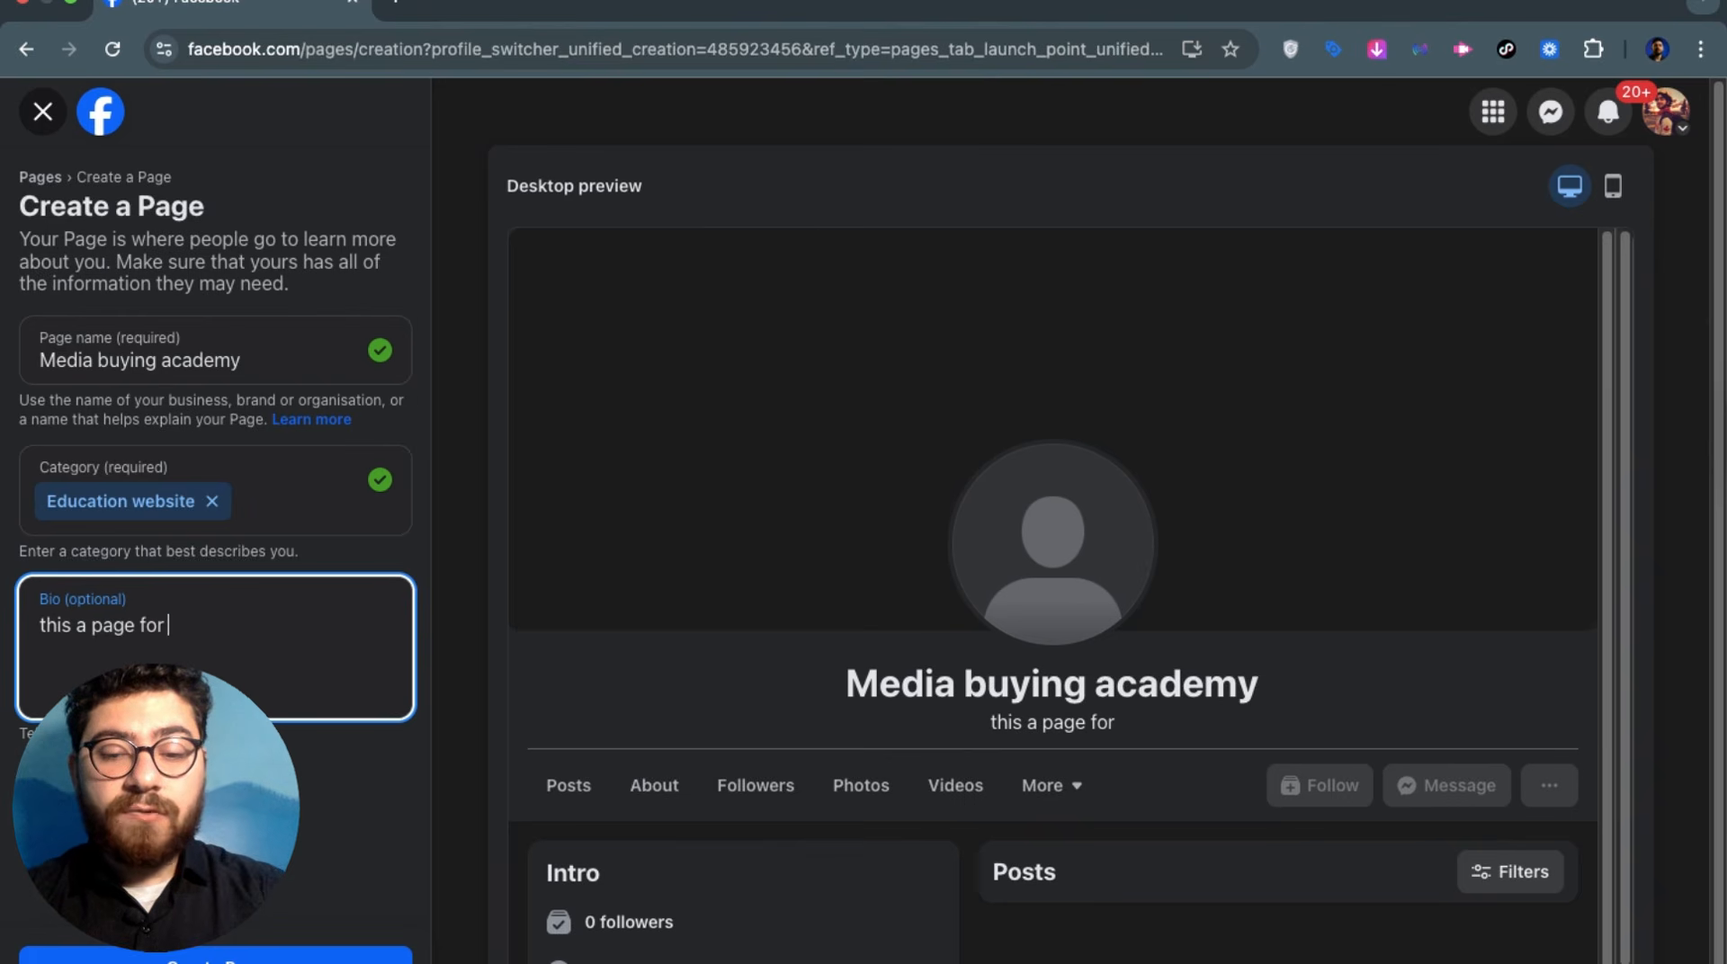
pyautogui.press('BackSpace')
pyautogui.press('BackSpace')
pyautogui.press('BackSpace')
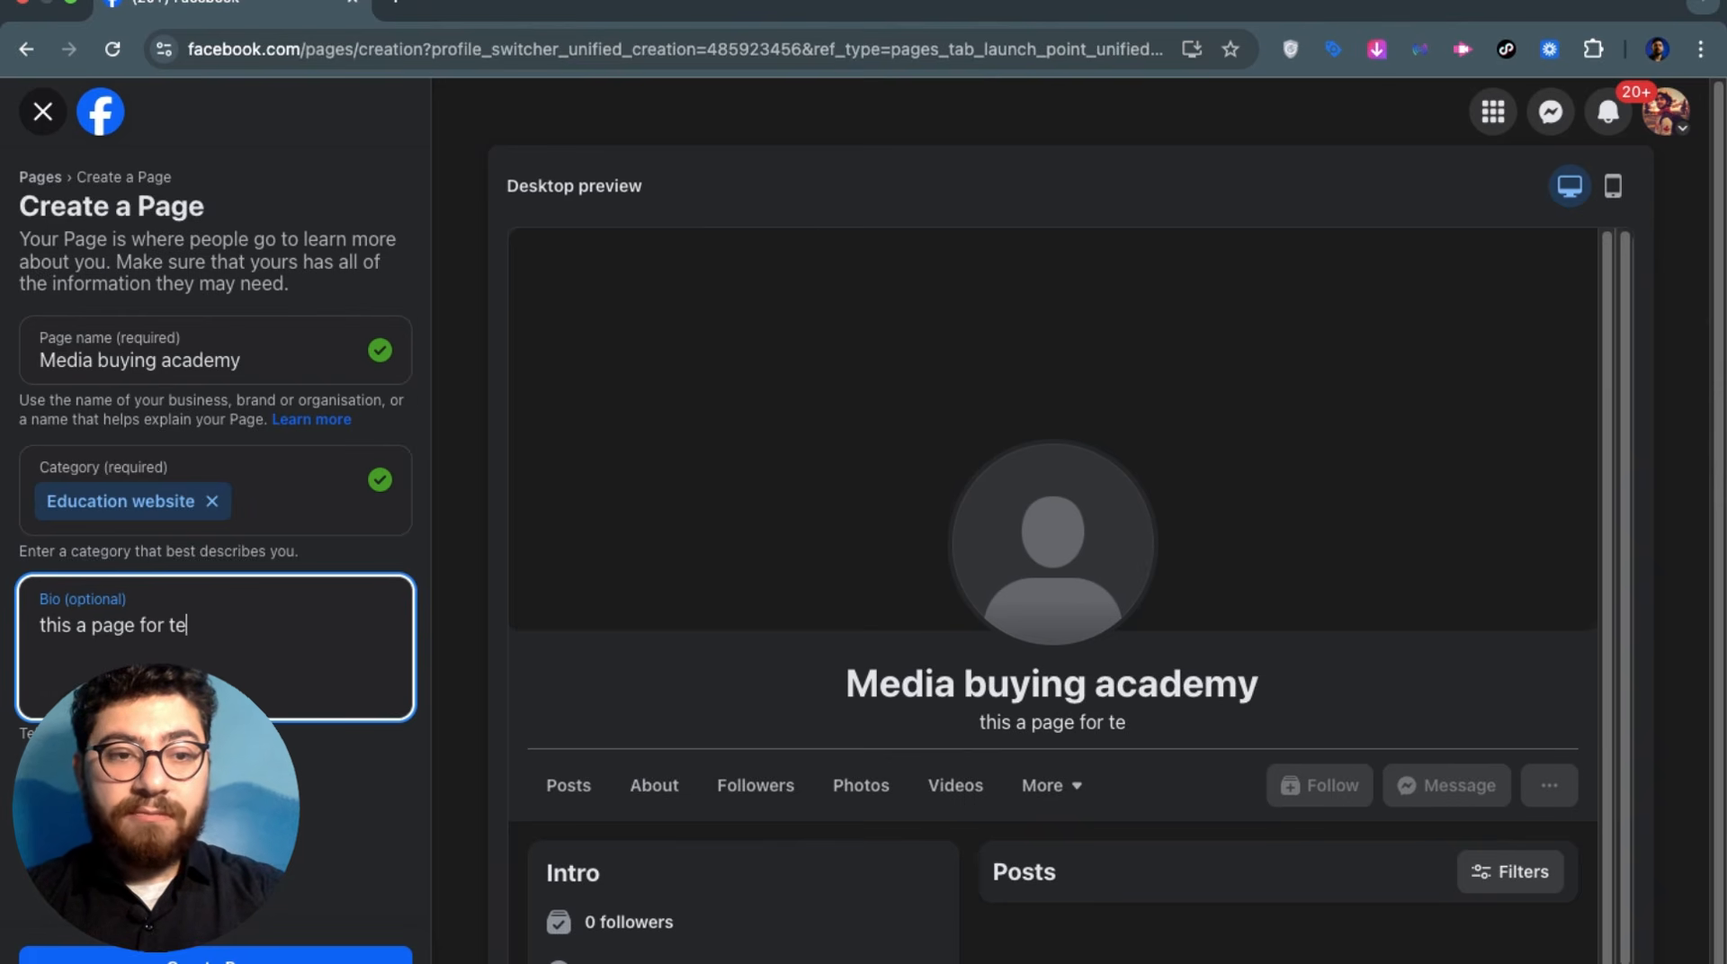
pyautogui.write('tea')
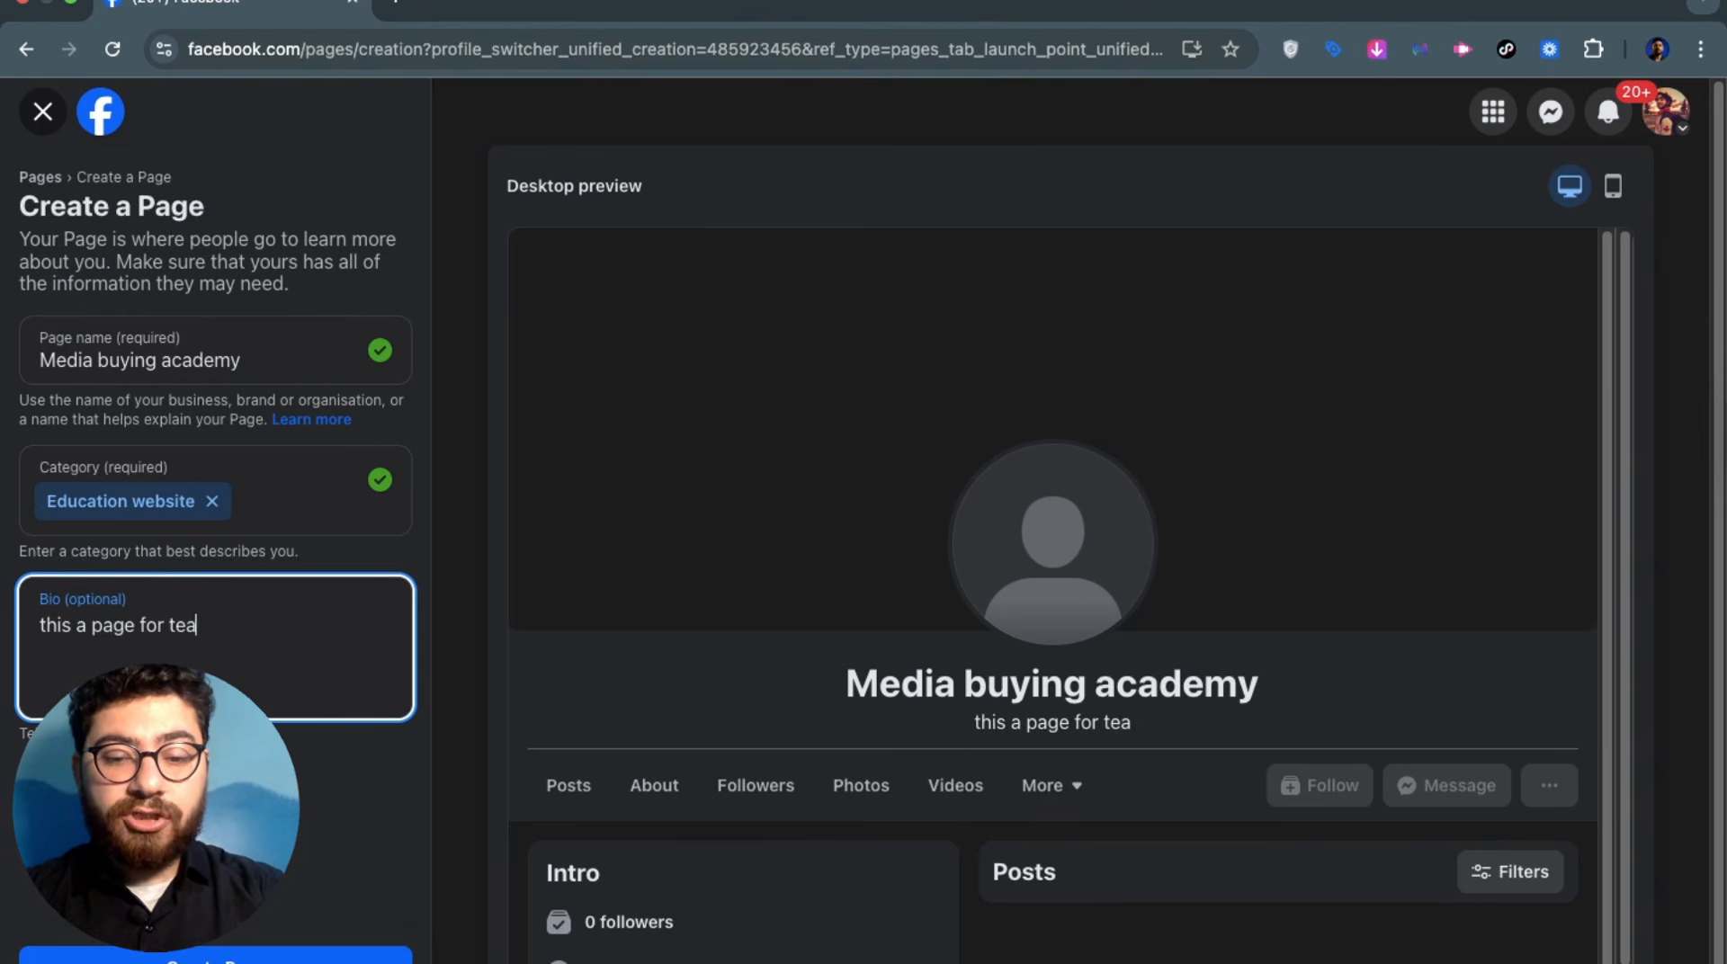
pyautogui.write('ching media buying')
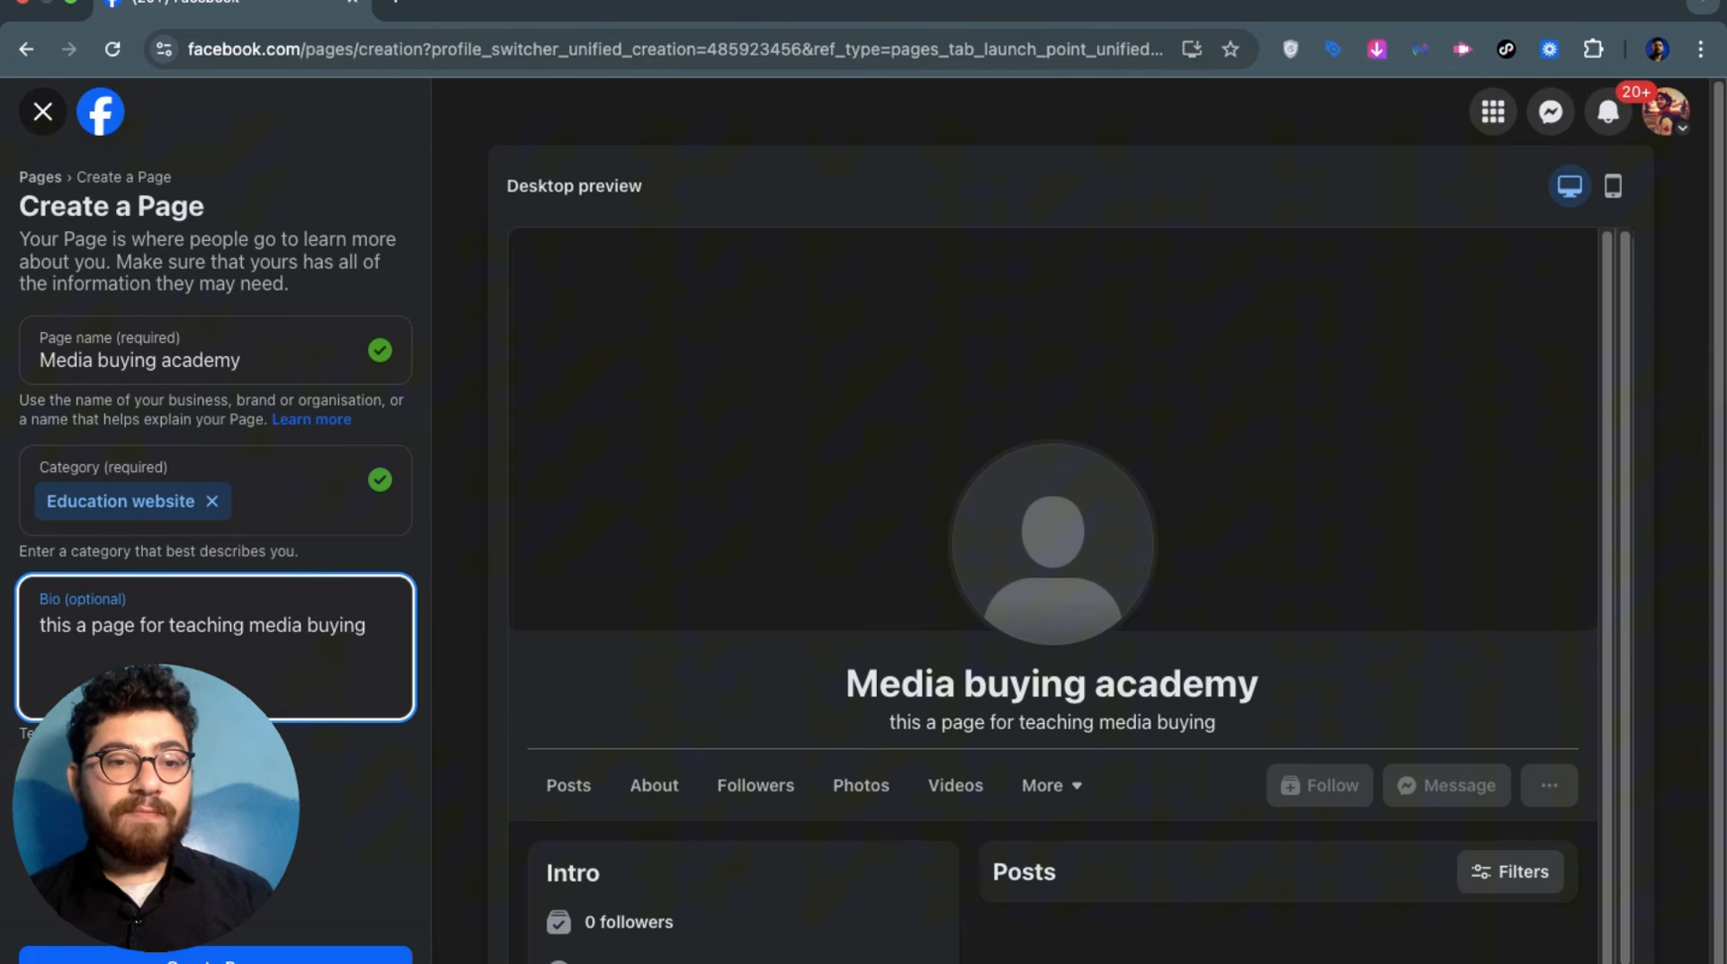
pyautogui.click(172, 845)
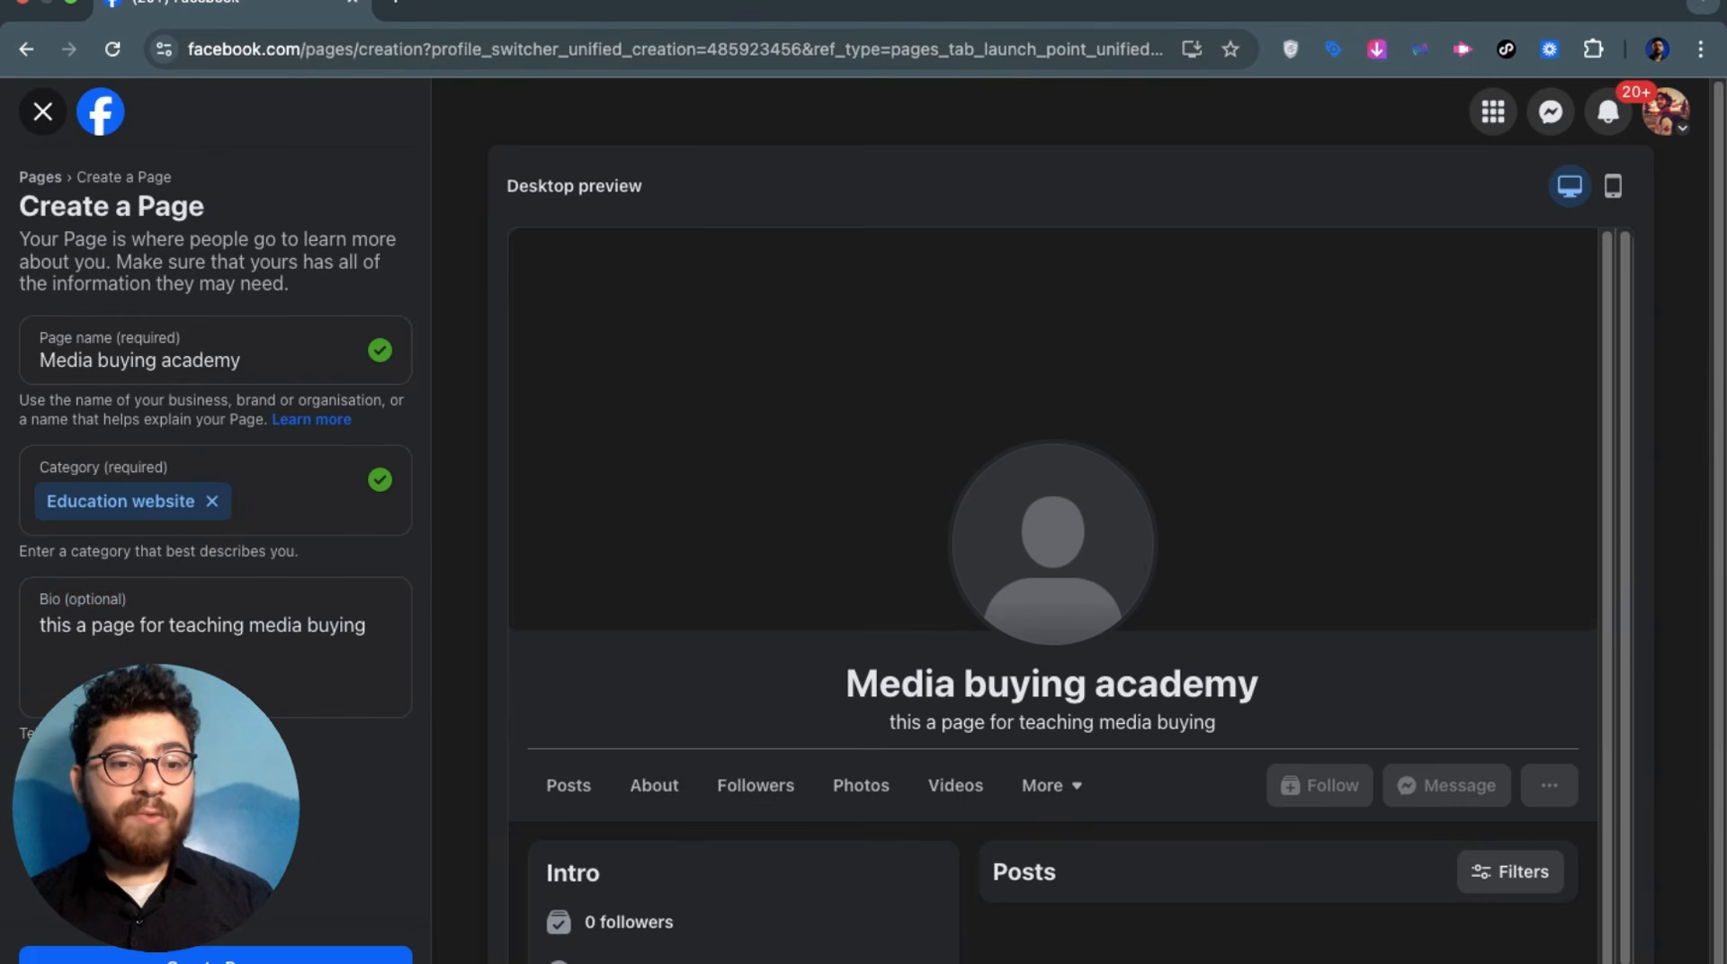
# Create the Media buying academy Page and go through its empty website, phone, e-mail and address fields
pyautogui.click(168, 958)
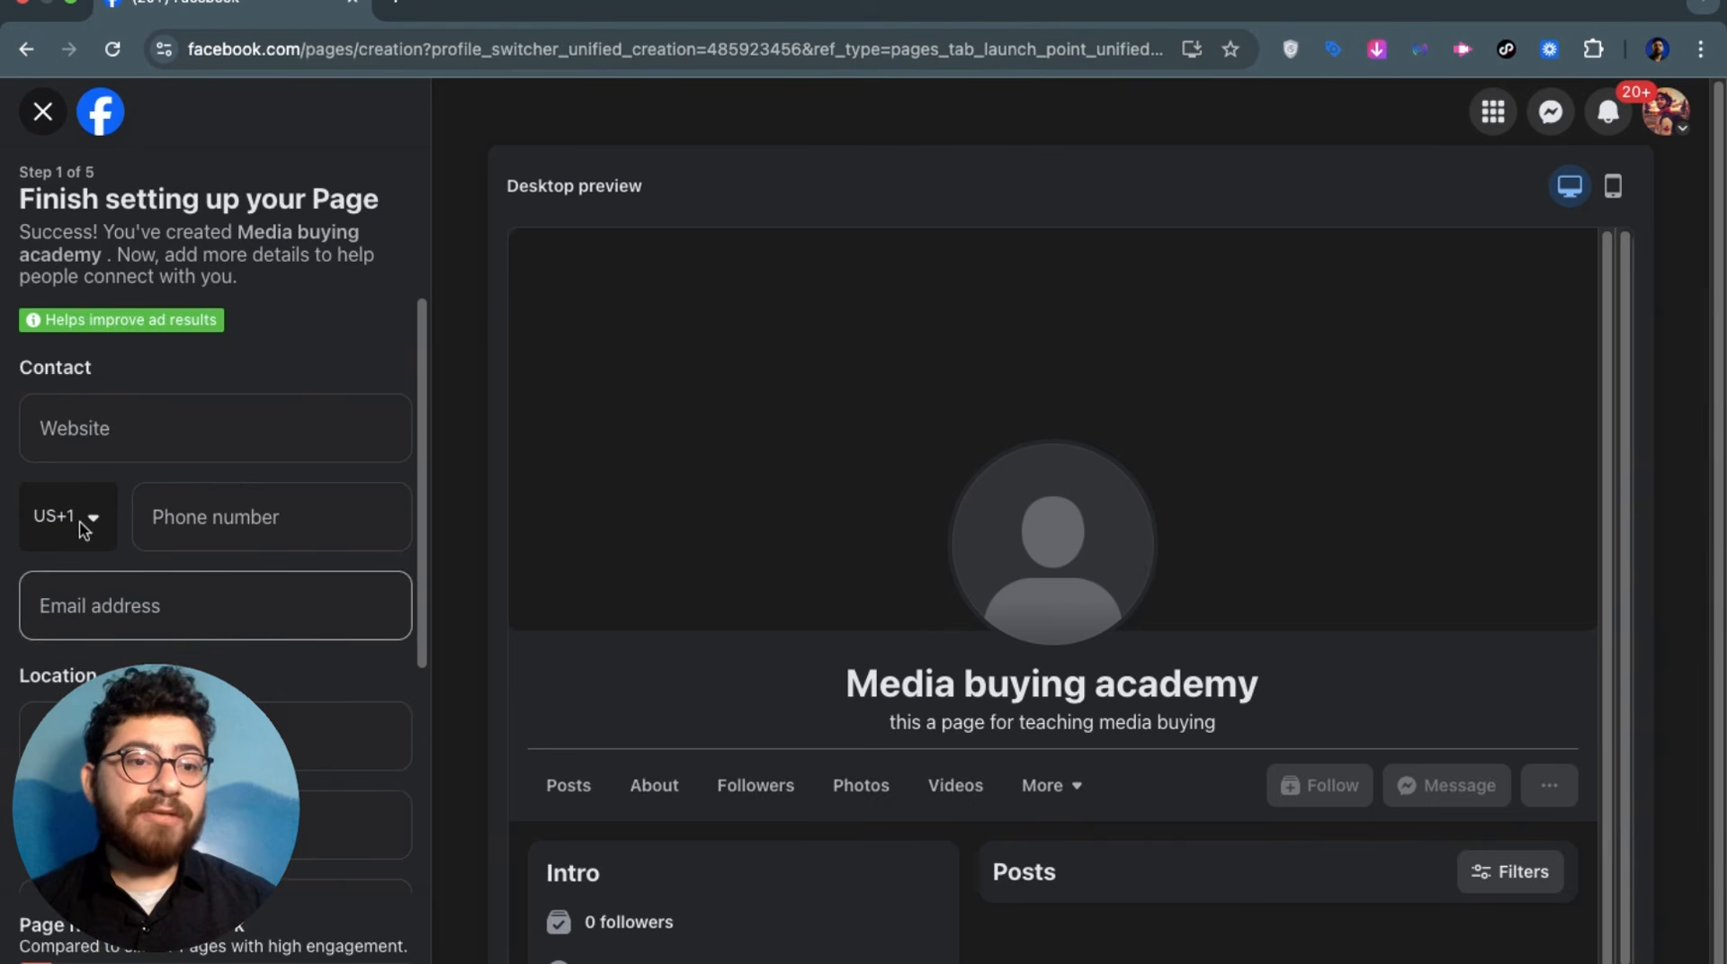
pyautogui.click(65, 450)
pyautogui.click(163, 509)
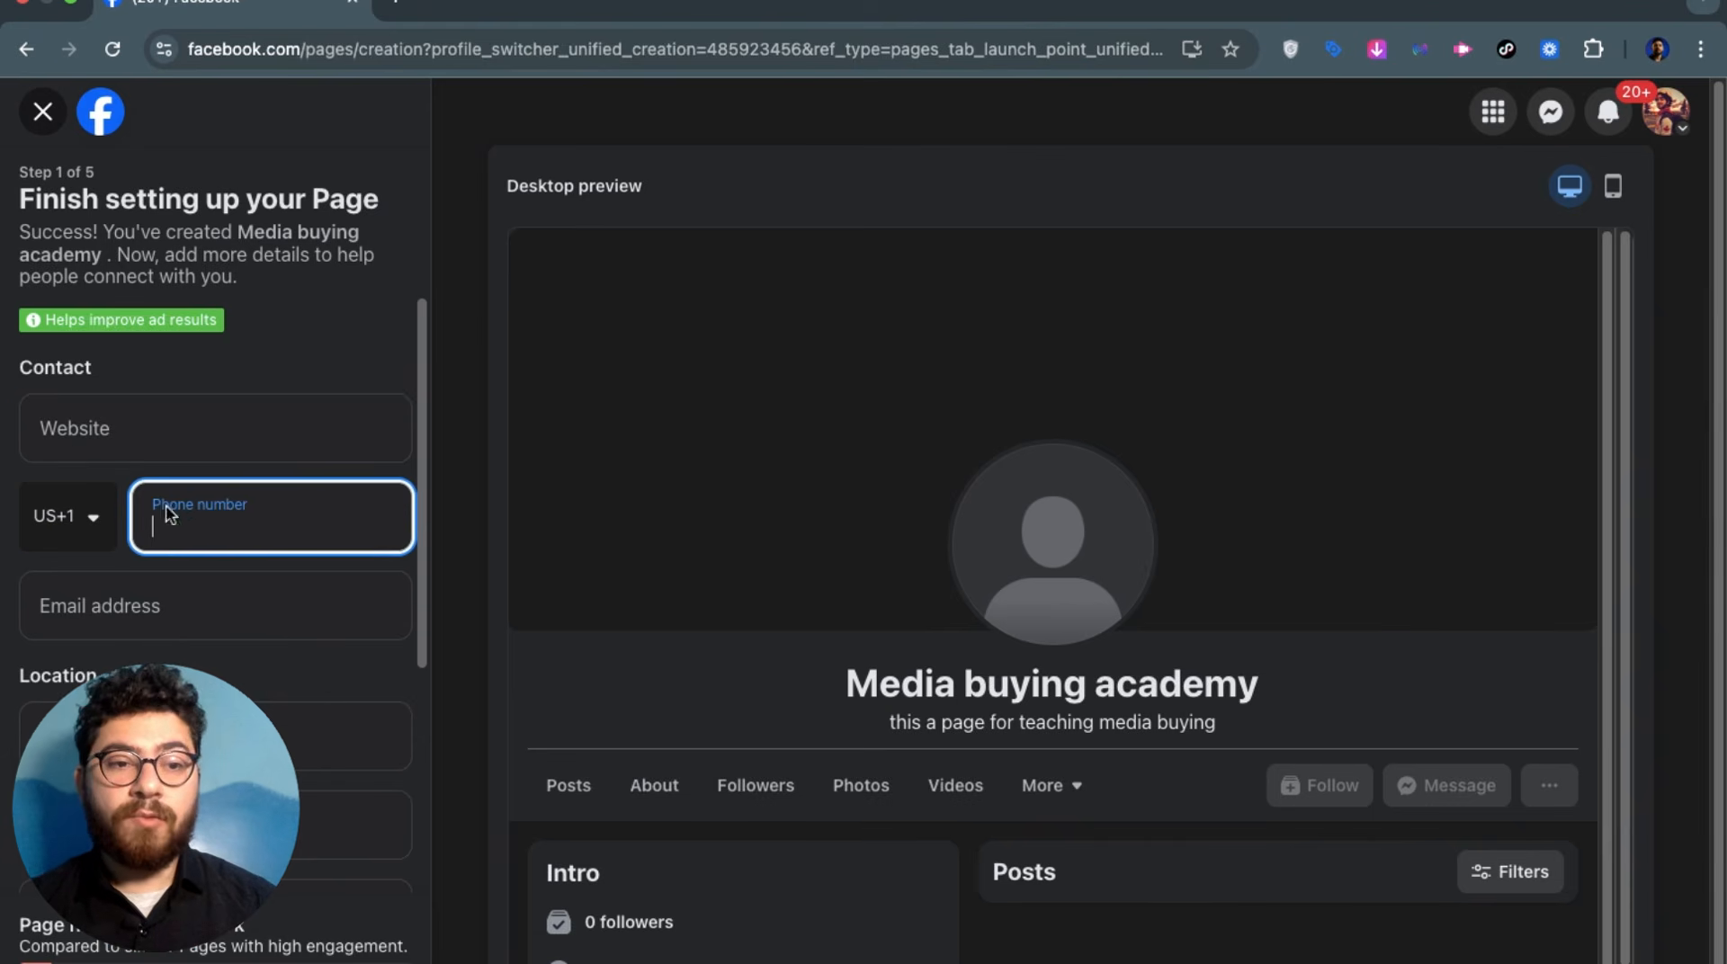
pyautogui.click(239, 605)
pyautogui.scroll(-2, 108, 644)
pyautogui.click(103, 556)
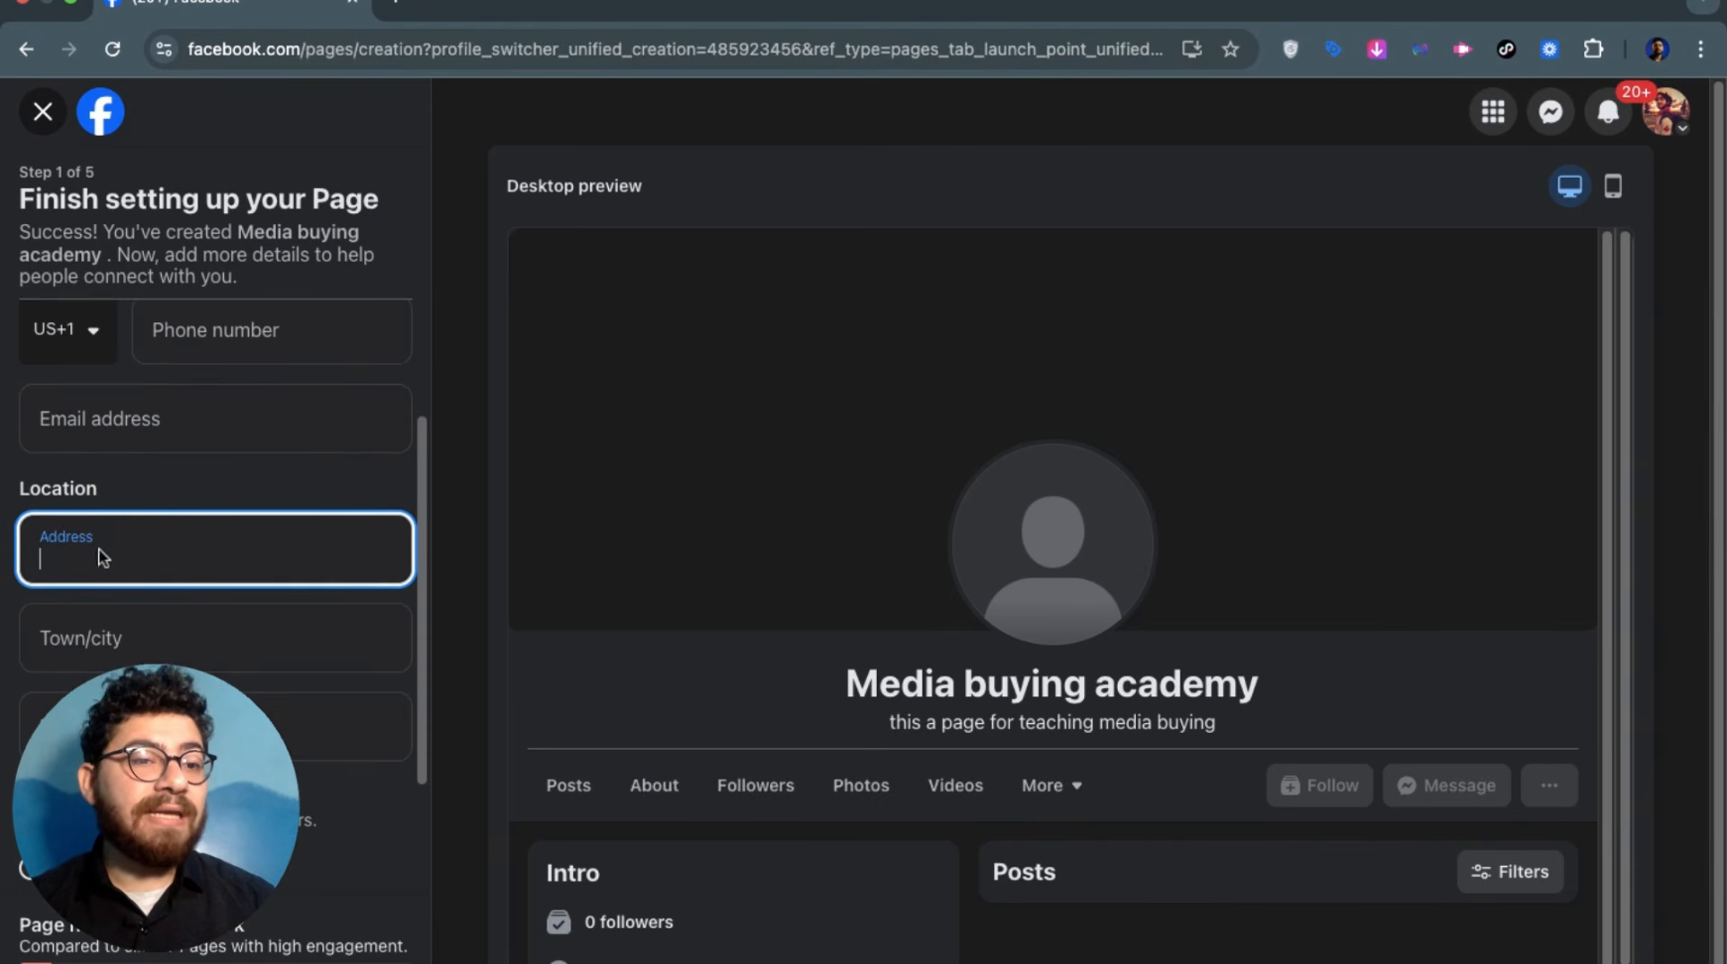
pyautogui.click(202, 661)
pyautogui.scroll(-2, 214, 669)
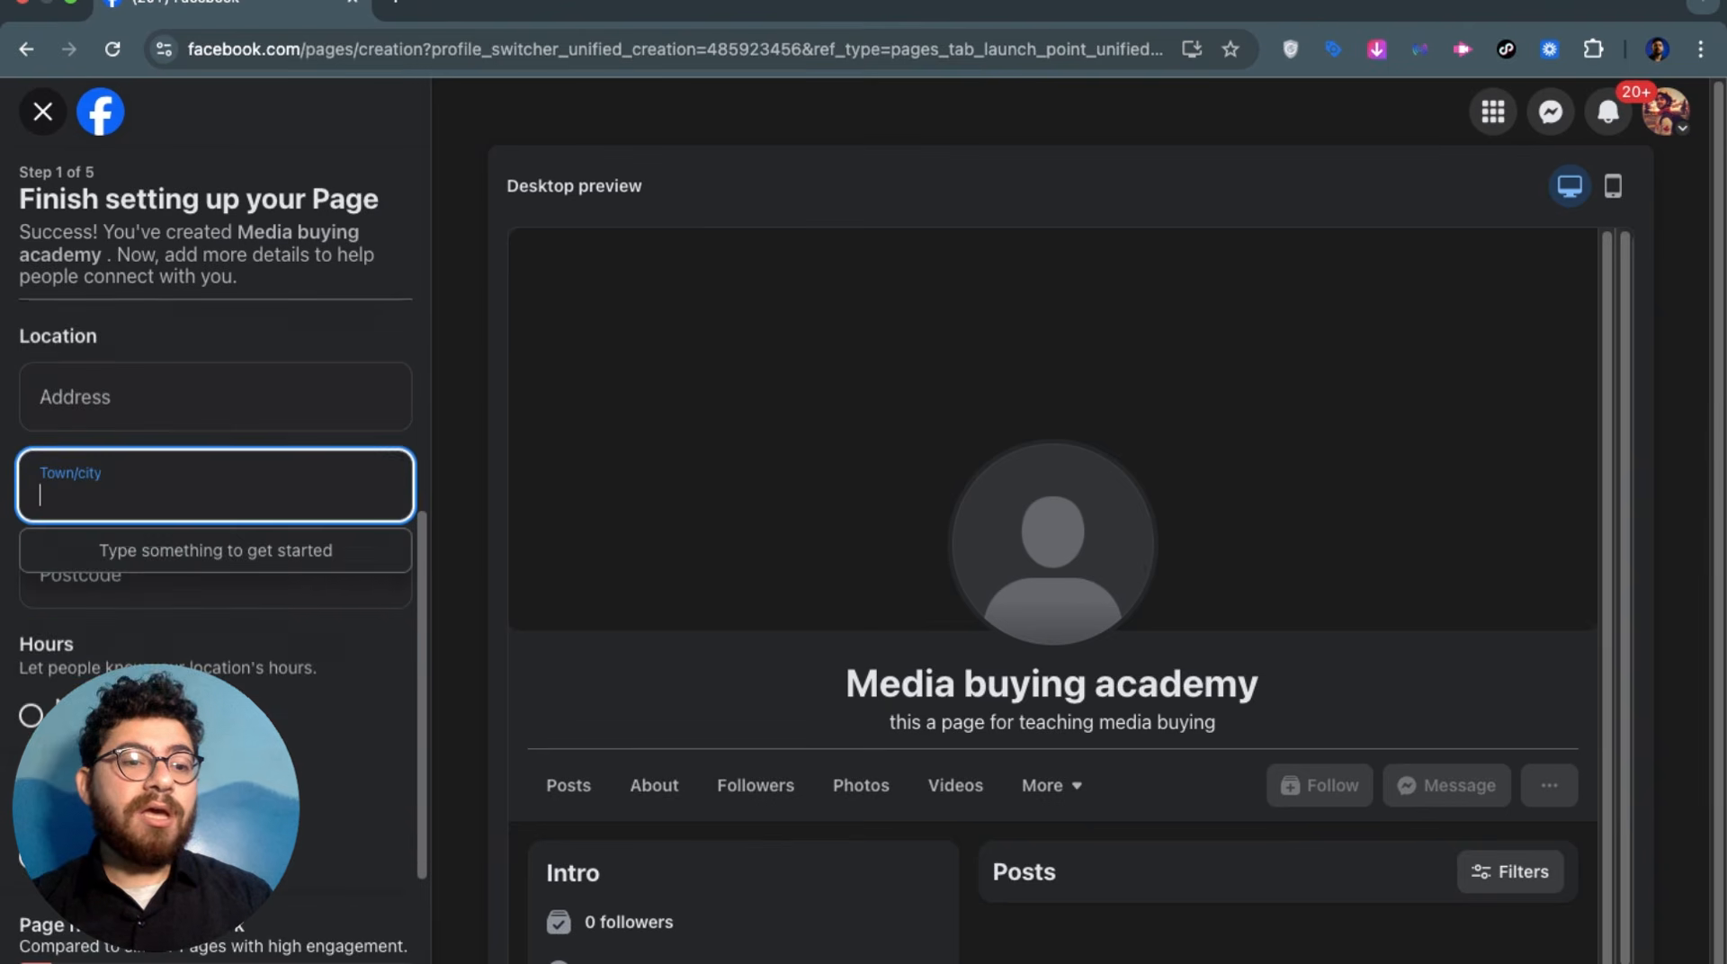
pyautogui.click(228, 602)
pyautogui.click(232, 505)
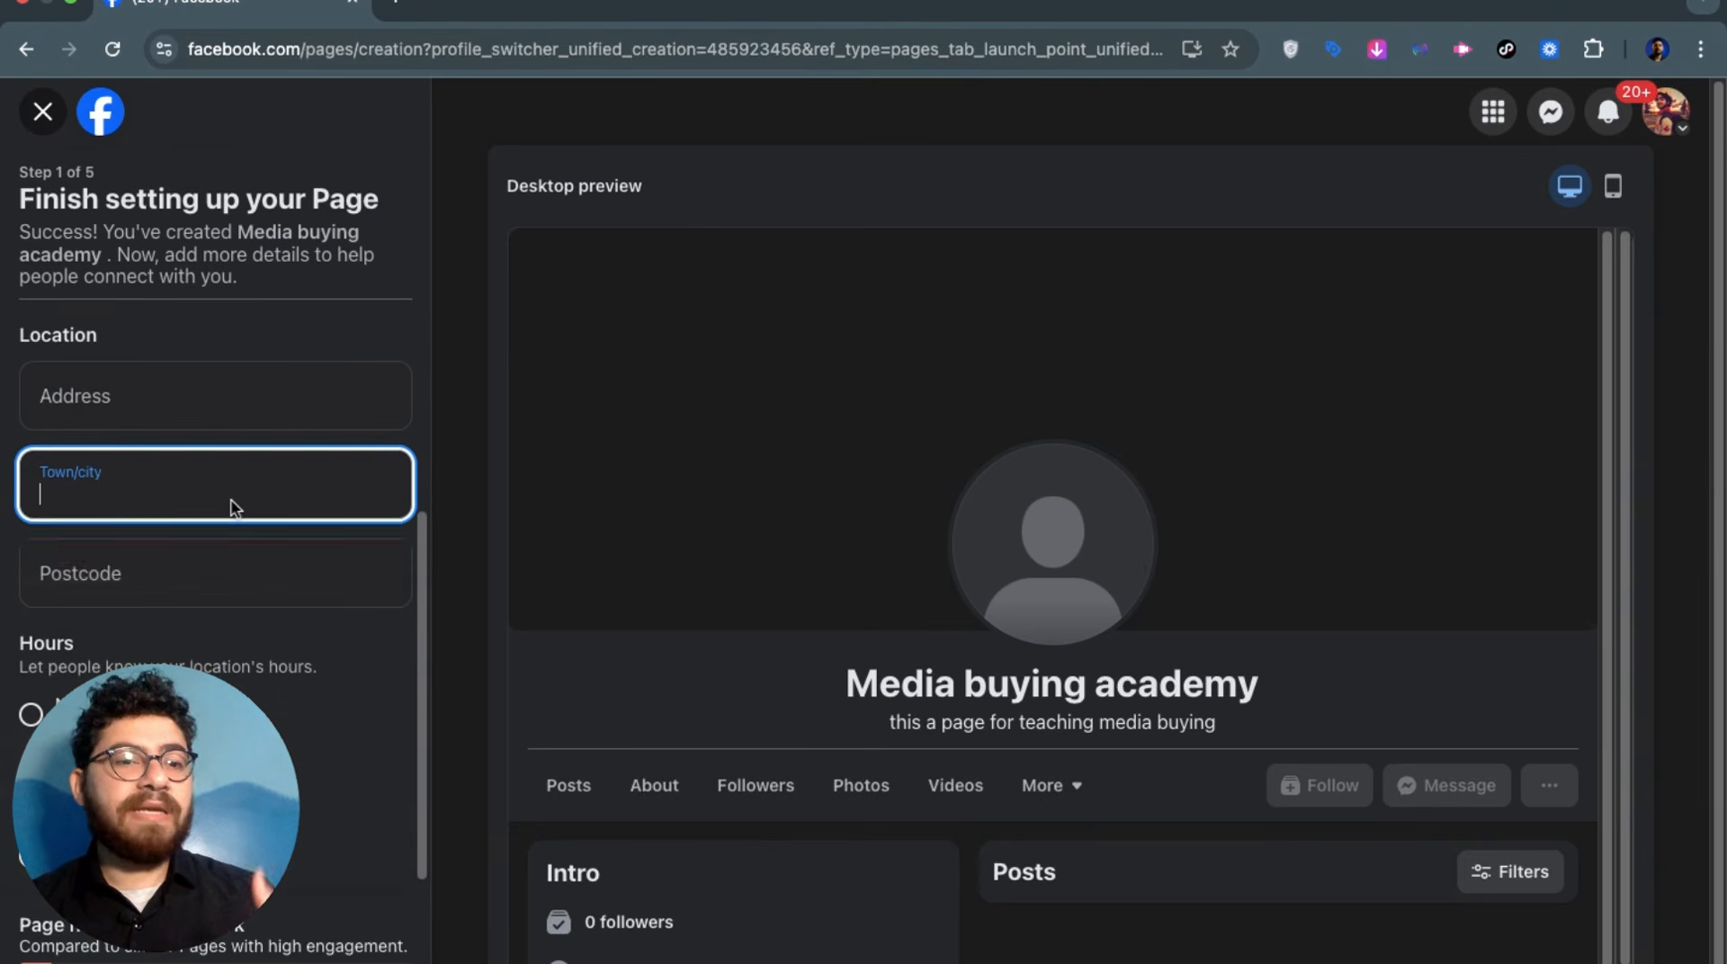
# Leave postcode and other contact details blank and continue to step 2, Customise your Page
pyautogui.click(292, 595)
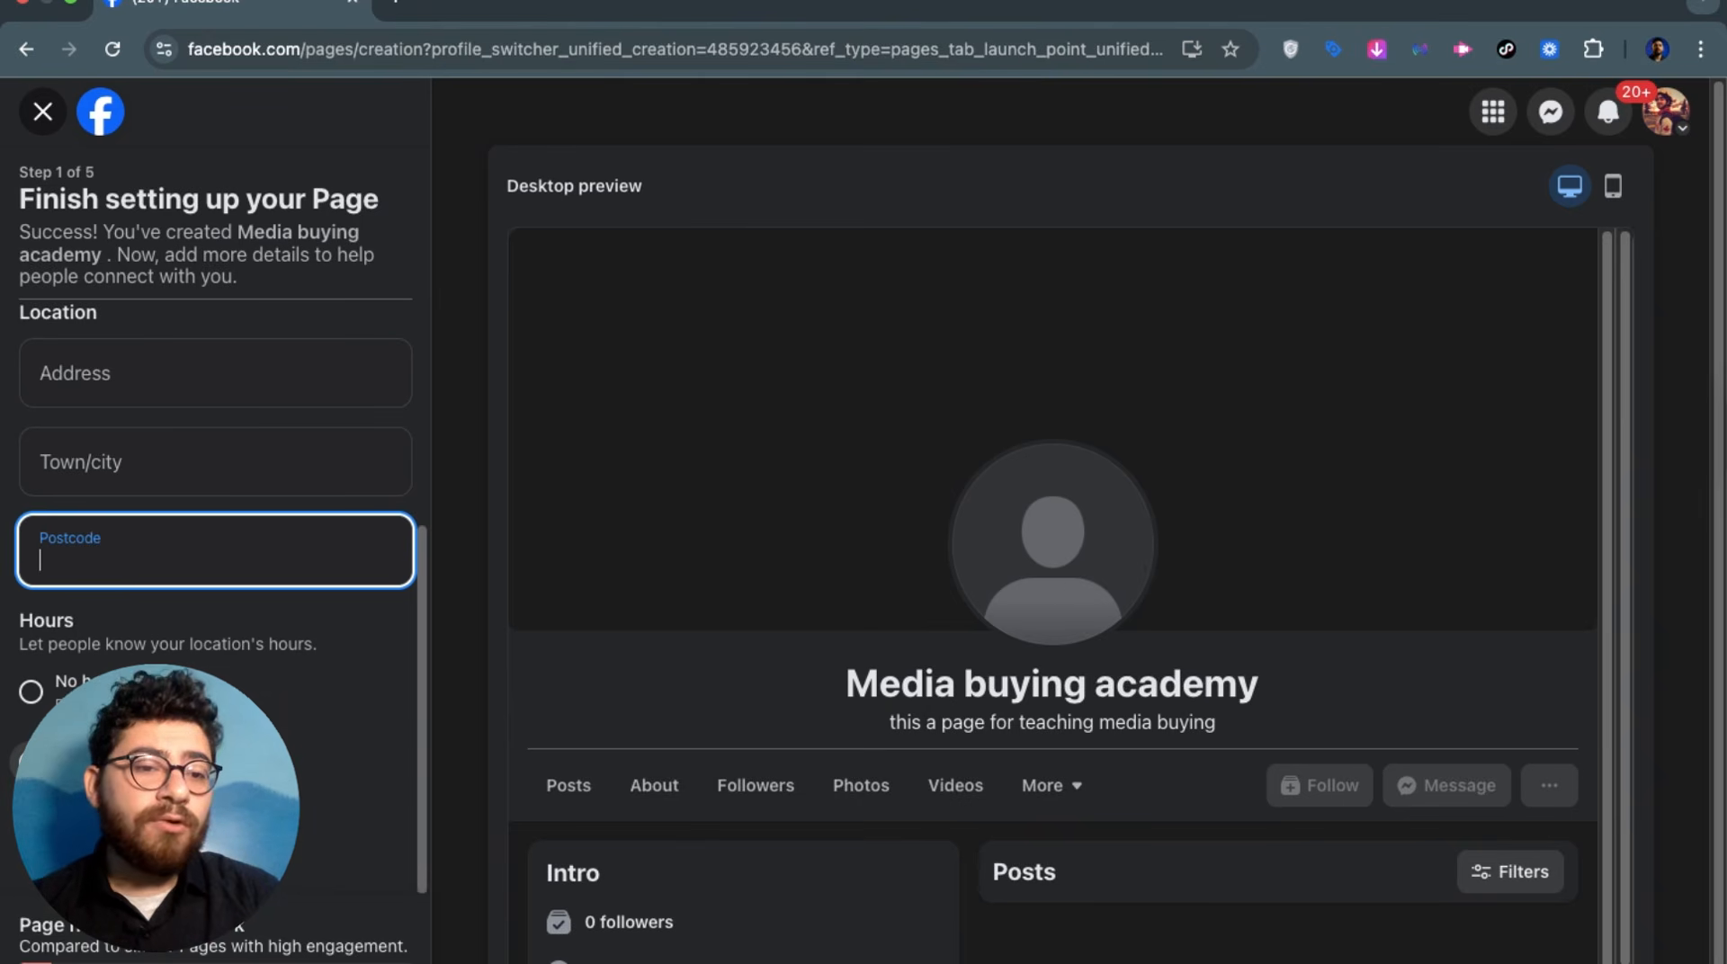
pyautogui.click(216, 963)
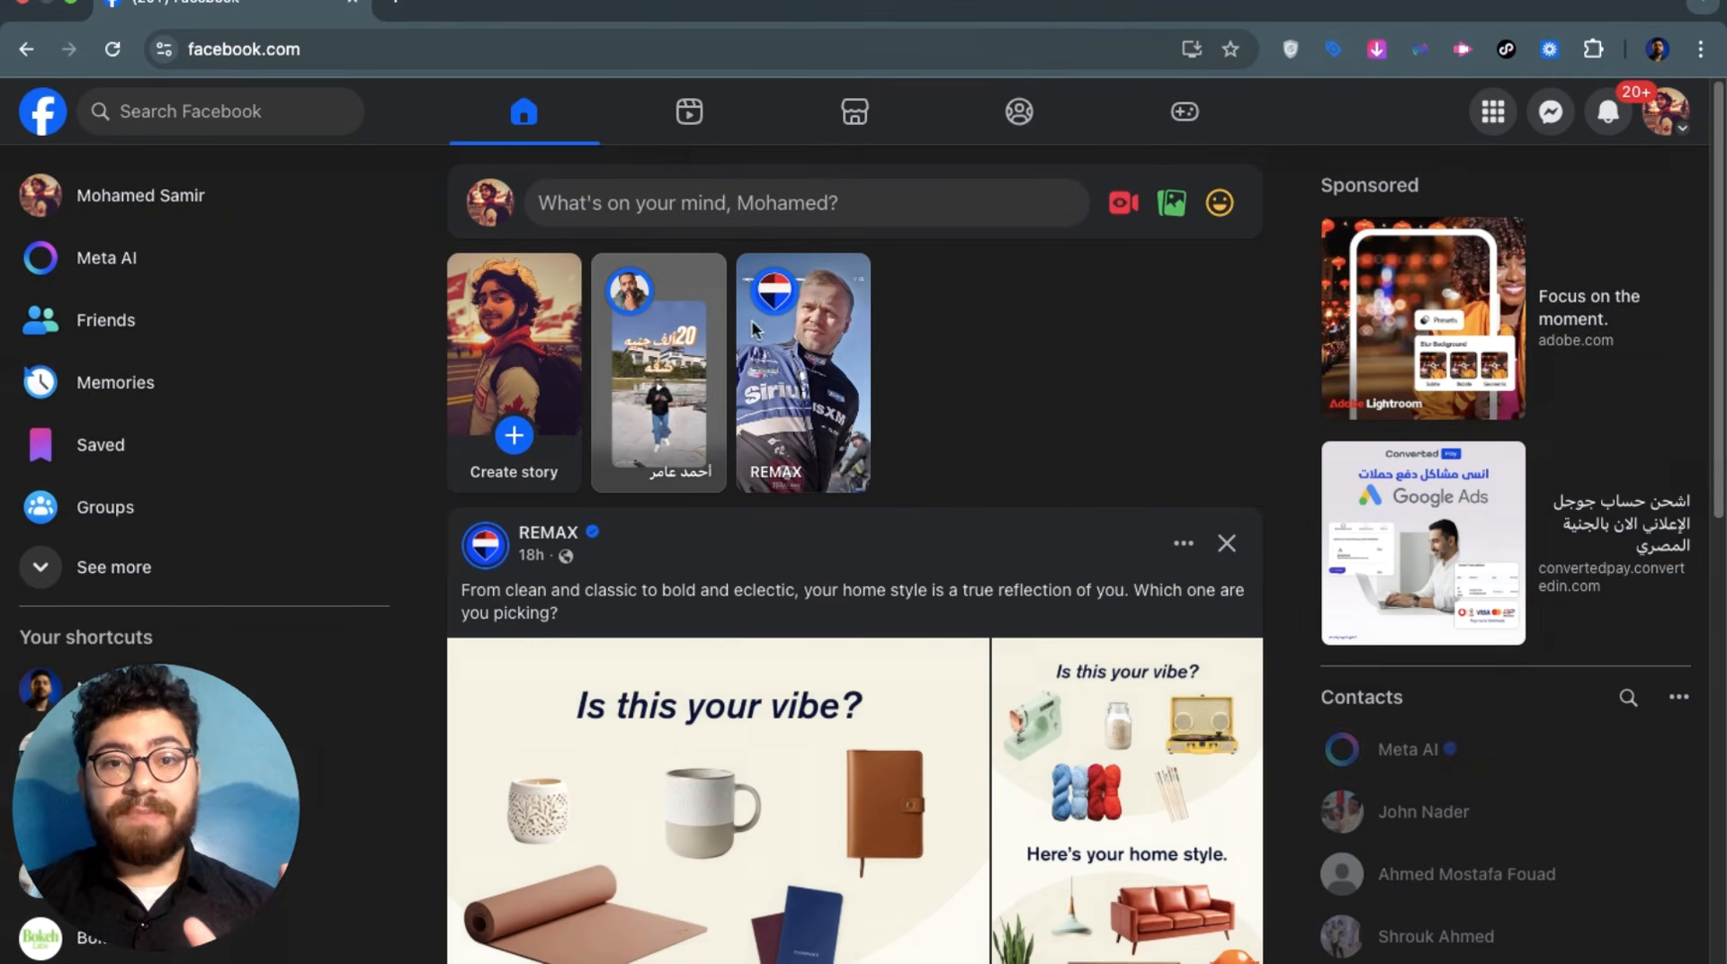
# Open Ads Manager from the Facebook home feed to show the draft New Traffic campaign
pyautogui.click(41, 111)
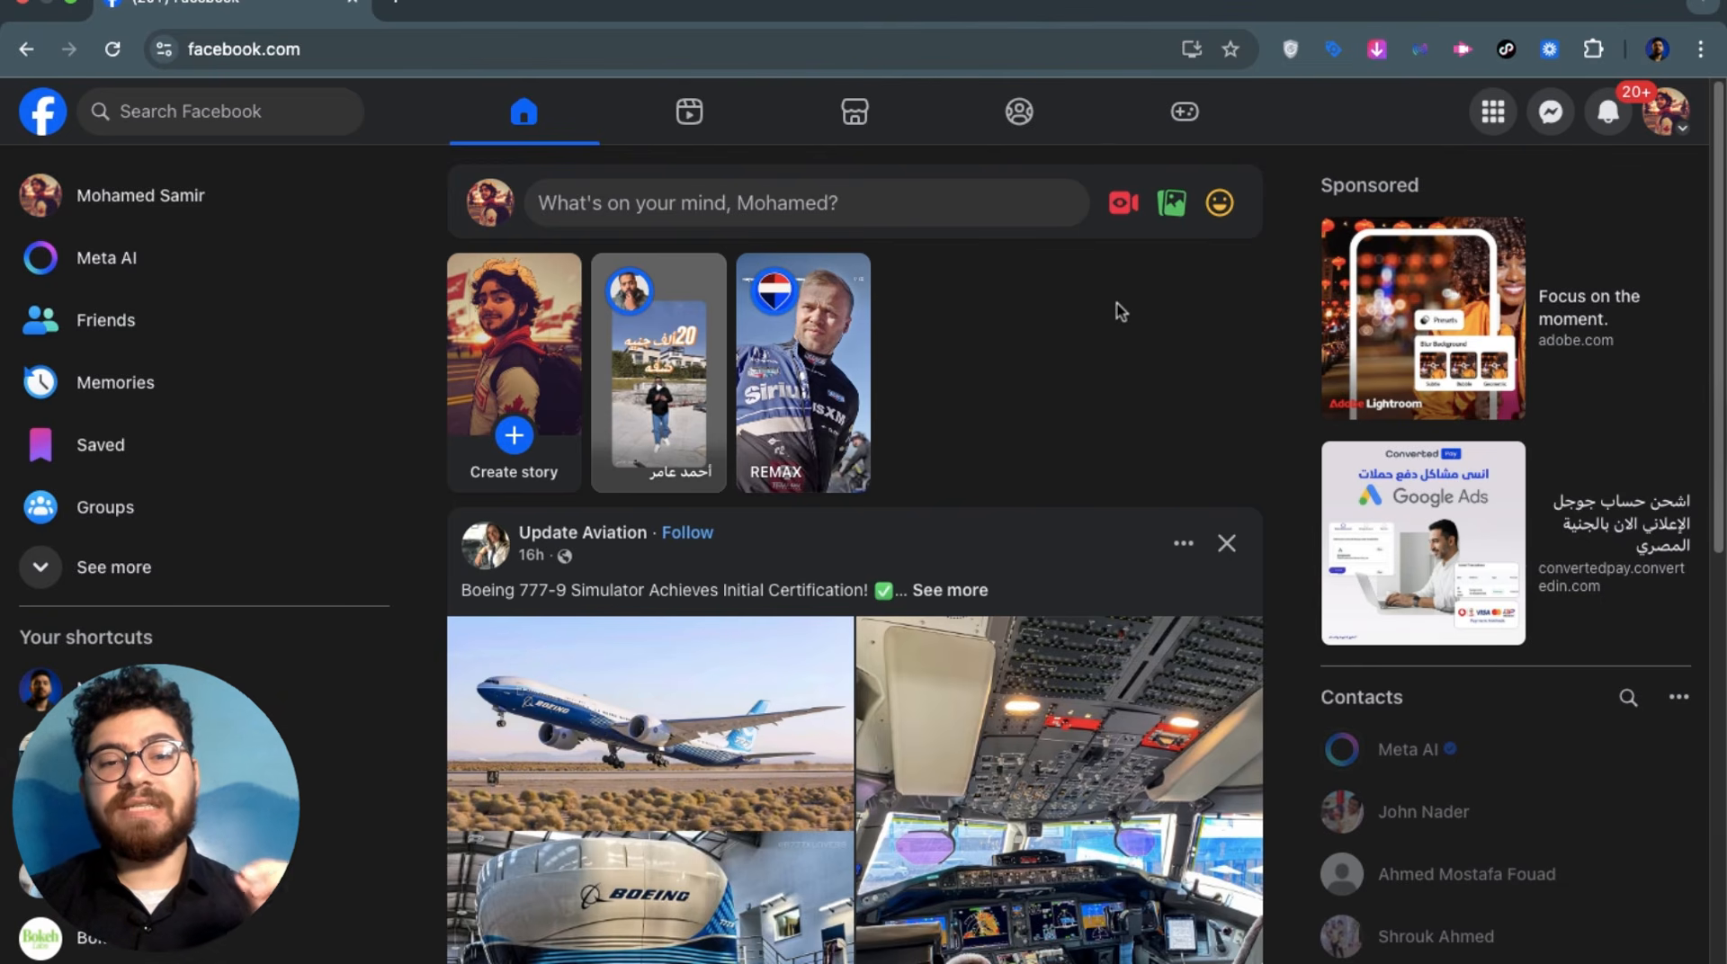
pyautogui.click(213, 572)
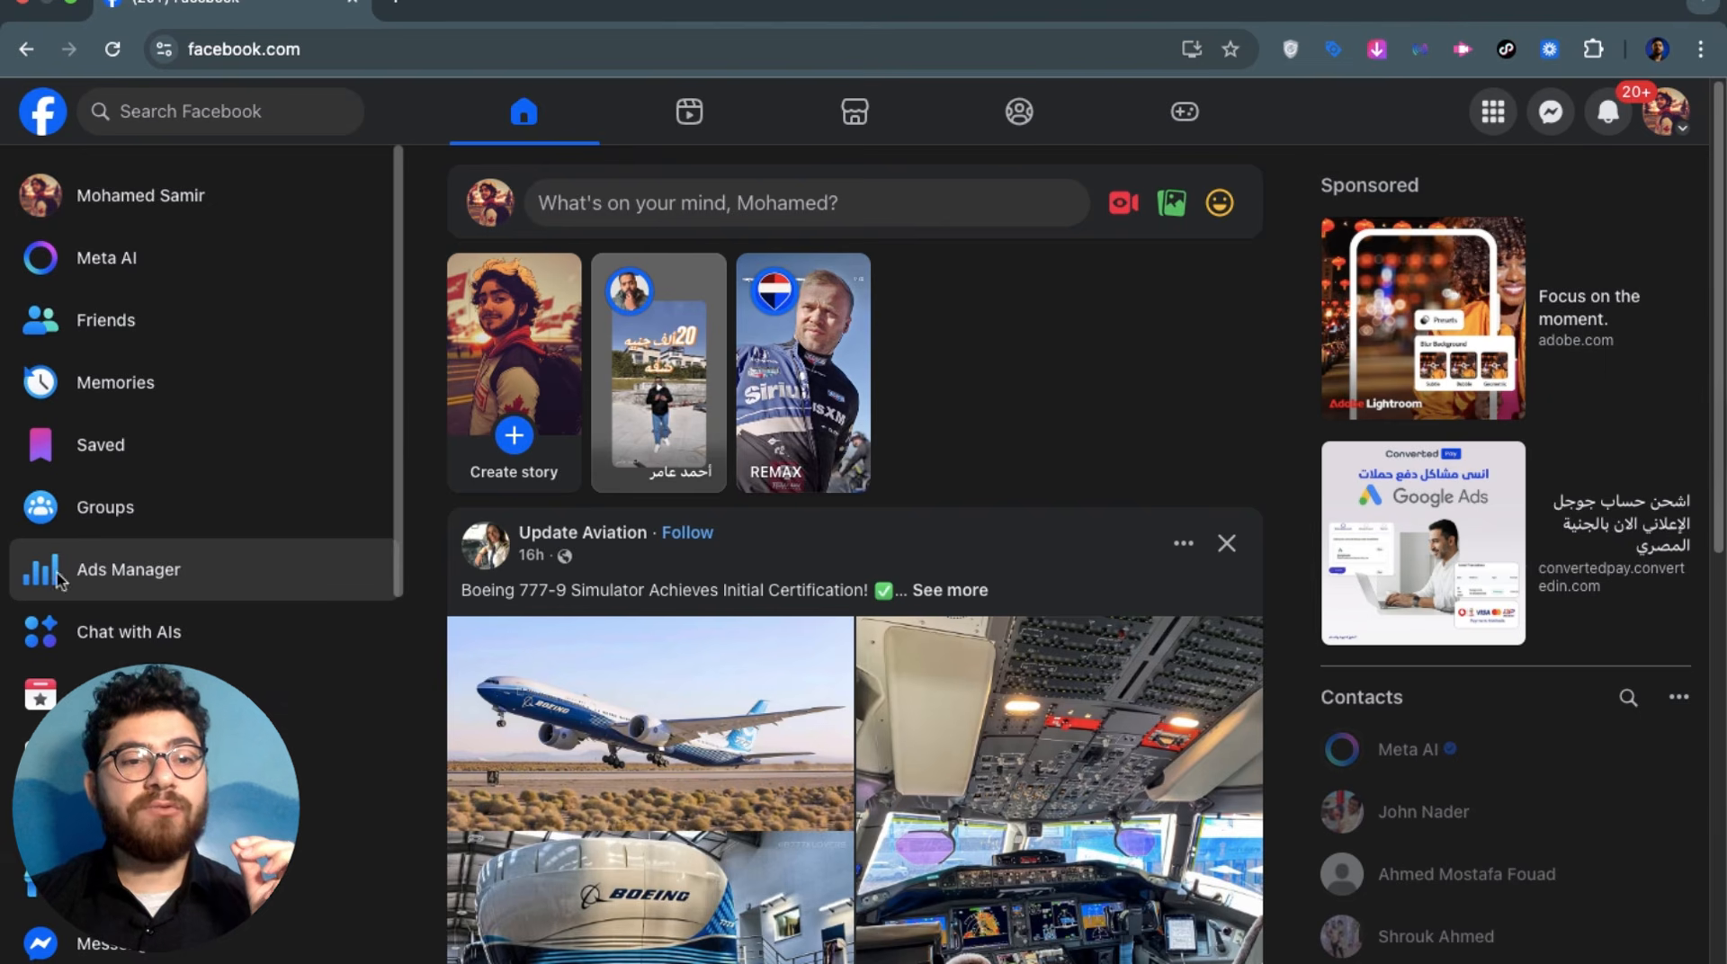
pyautogui.click(195, 585)
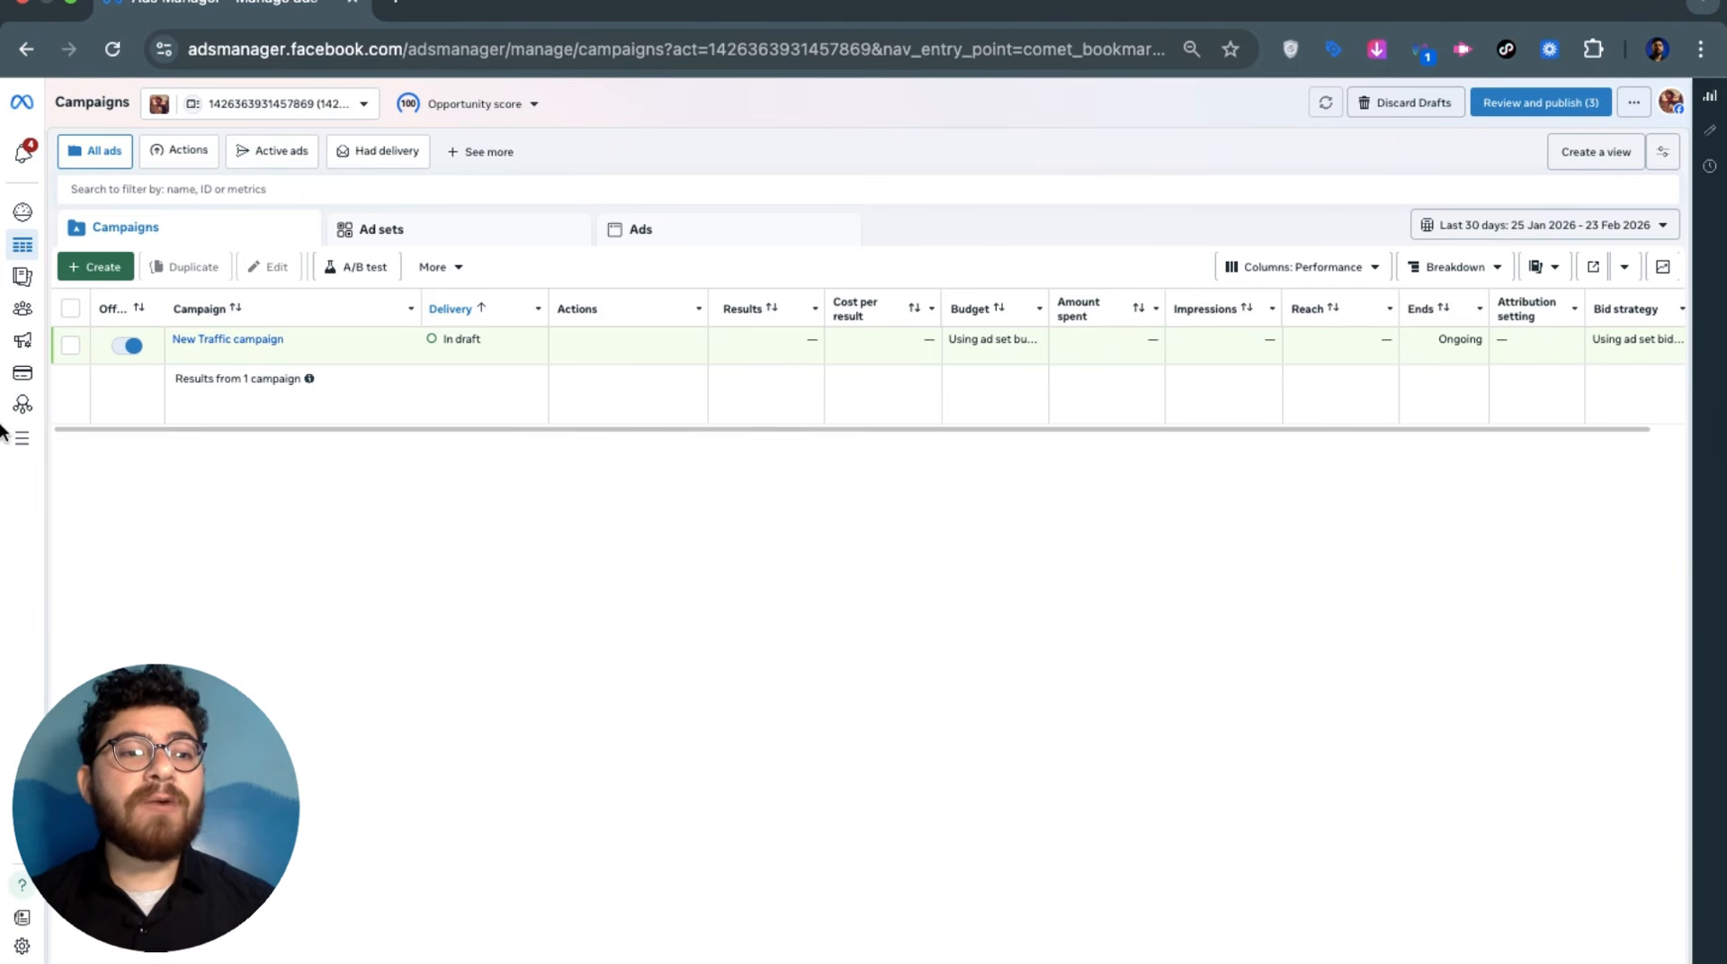
pyautogui.moveTo(6, 432)
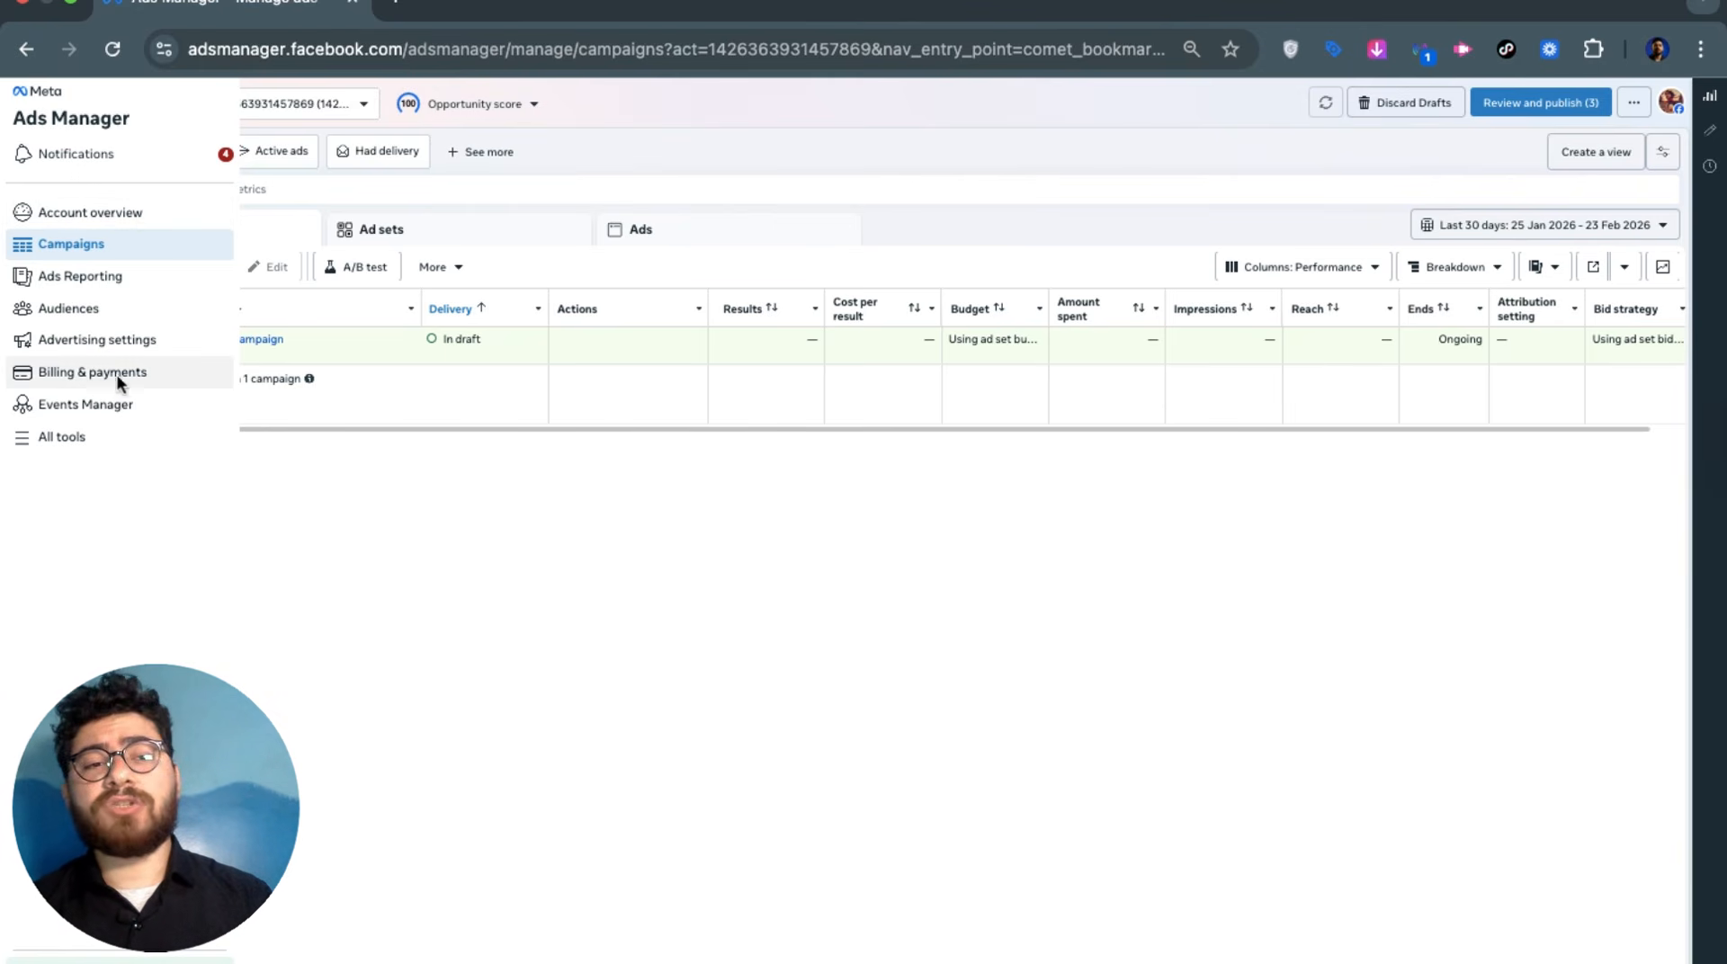
# Go to Billing & payments and start adding a new payment method
pyautogui.click(92, 380)
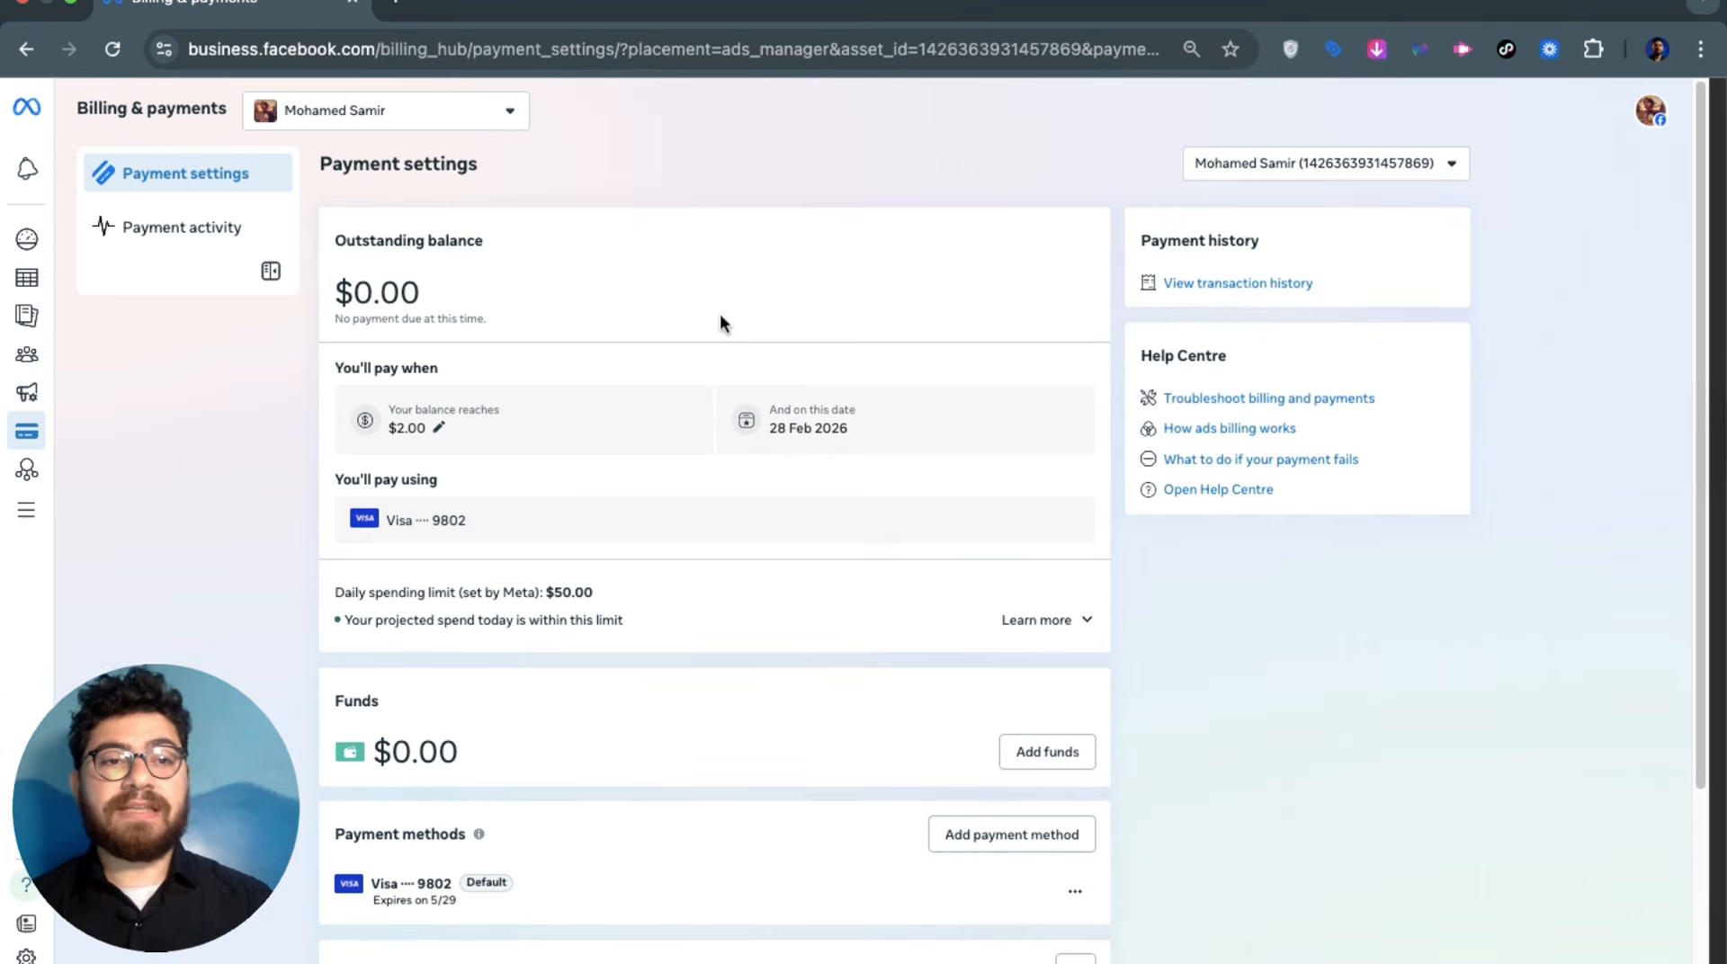
pyautogui.scroll(-2, 1007, 747)
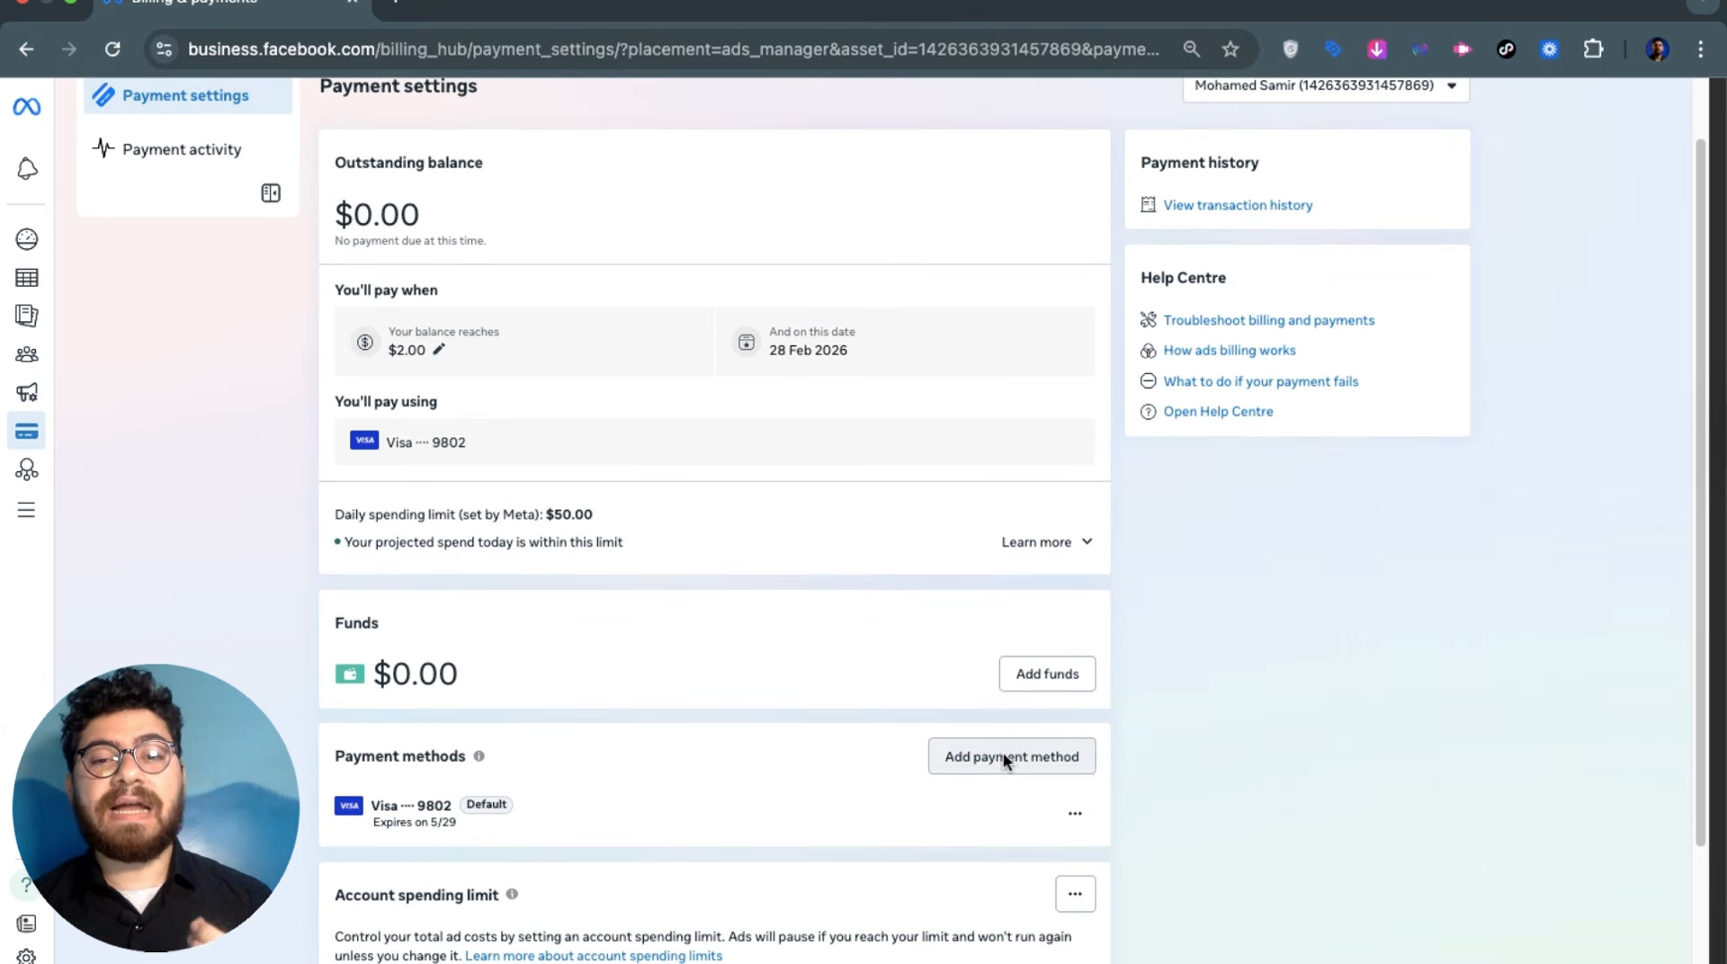
pyautogui.click(1005, 758)
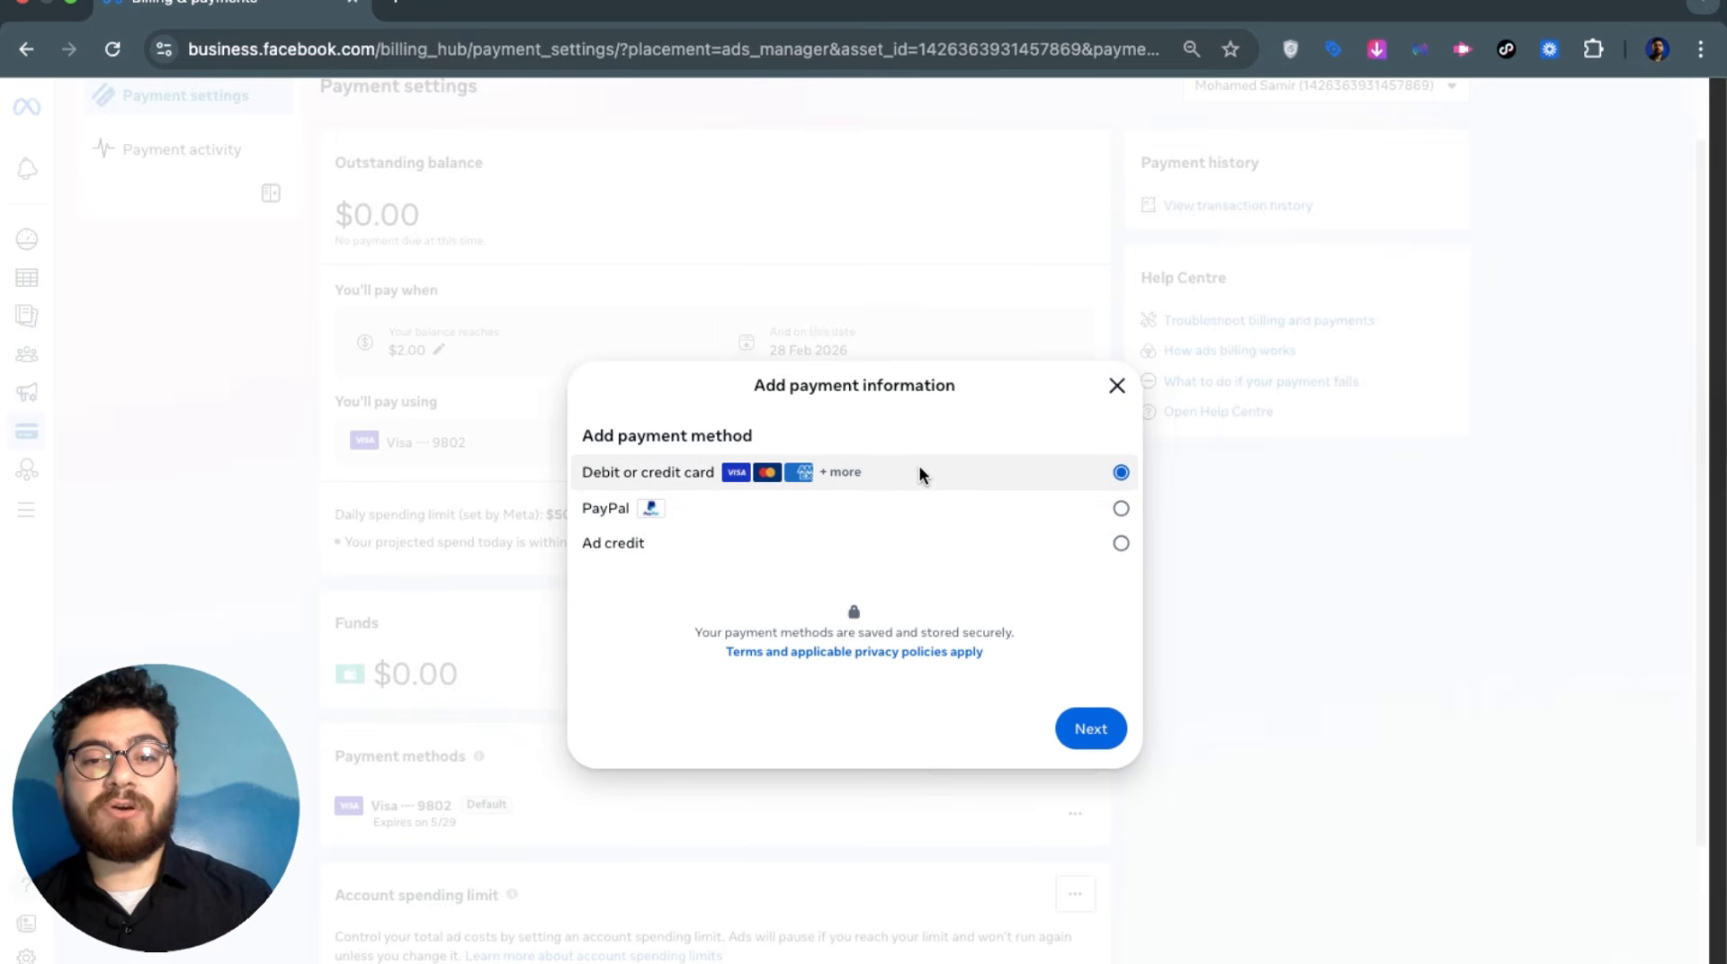
# Compare PayPal and ad credit, pick debit or credit card, then close the card form unsaved
pyautogui.click(766, 513)
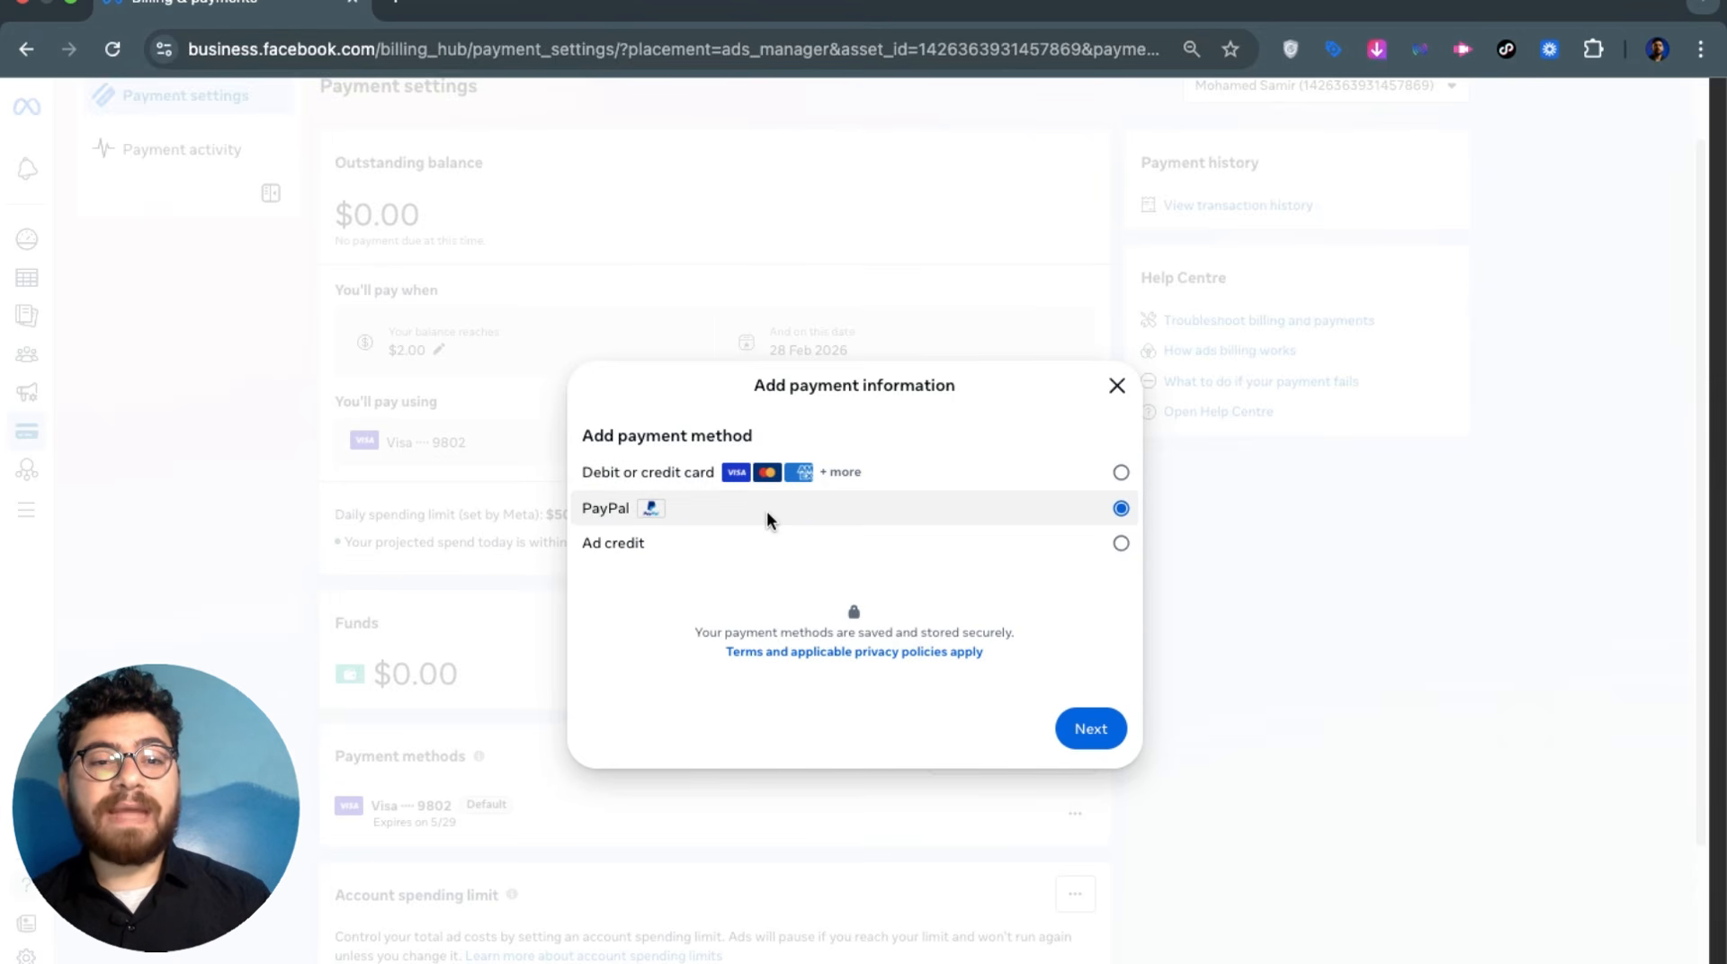
pyautogui.click(766, 545)
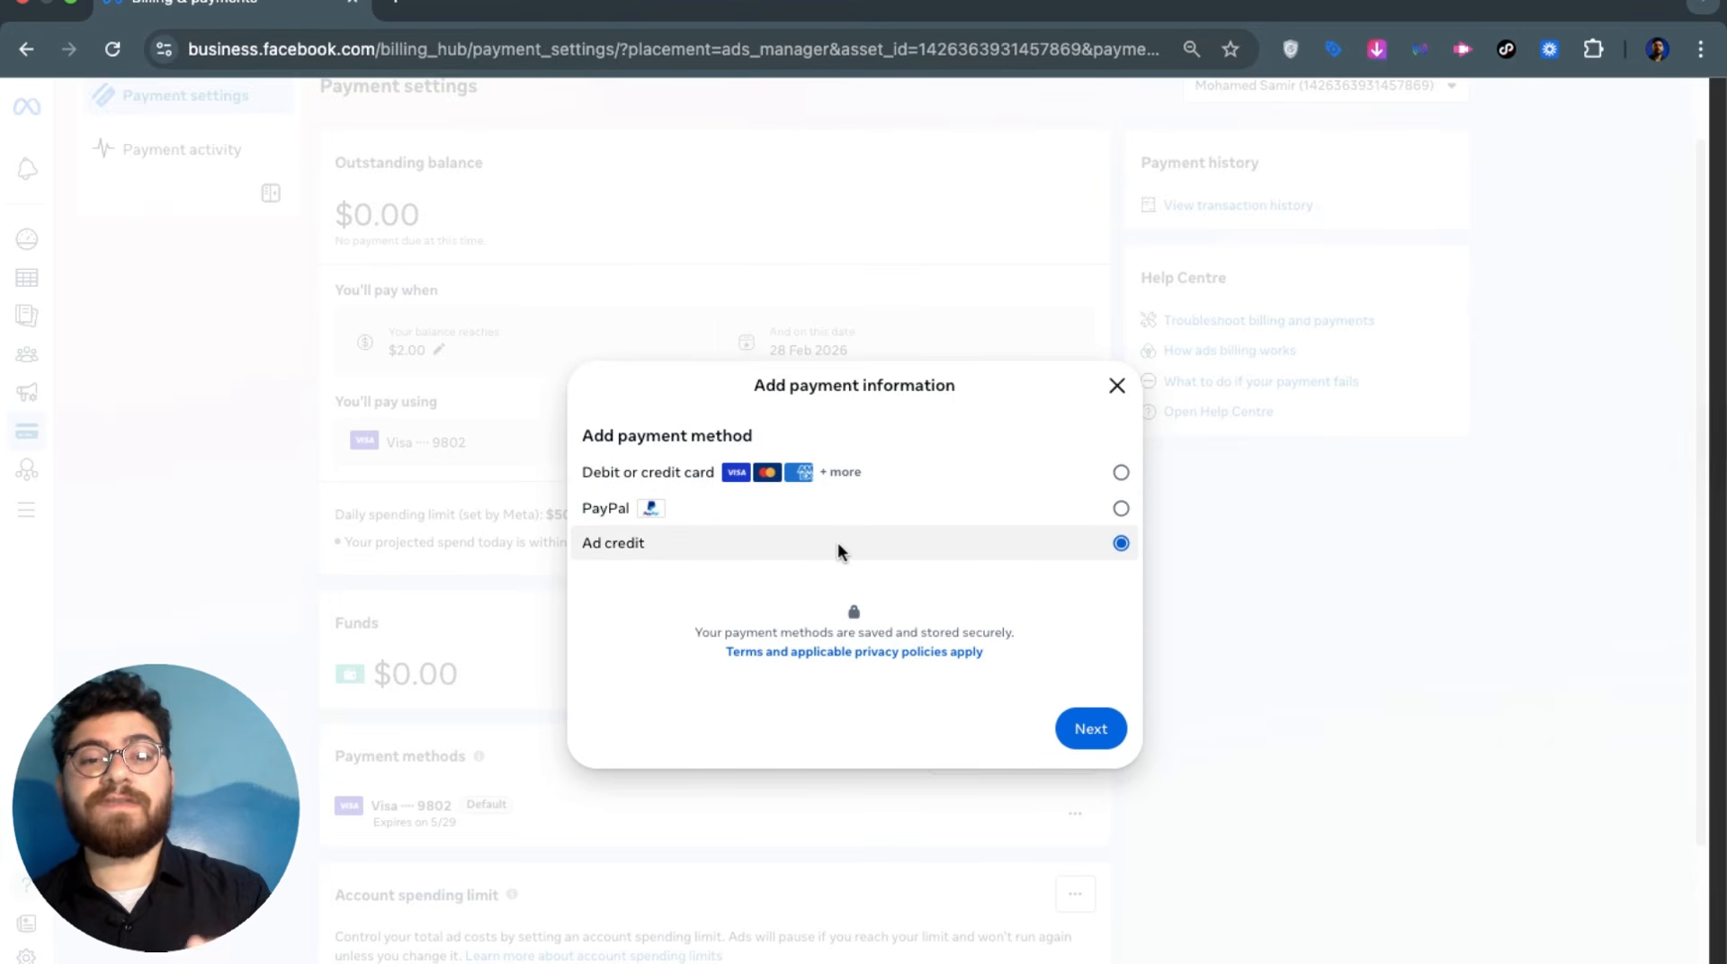
pyautogui.click(786, 468)
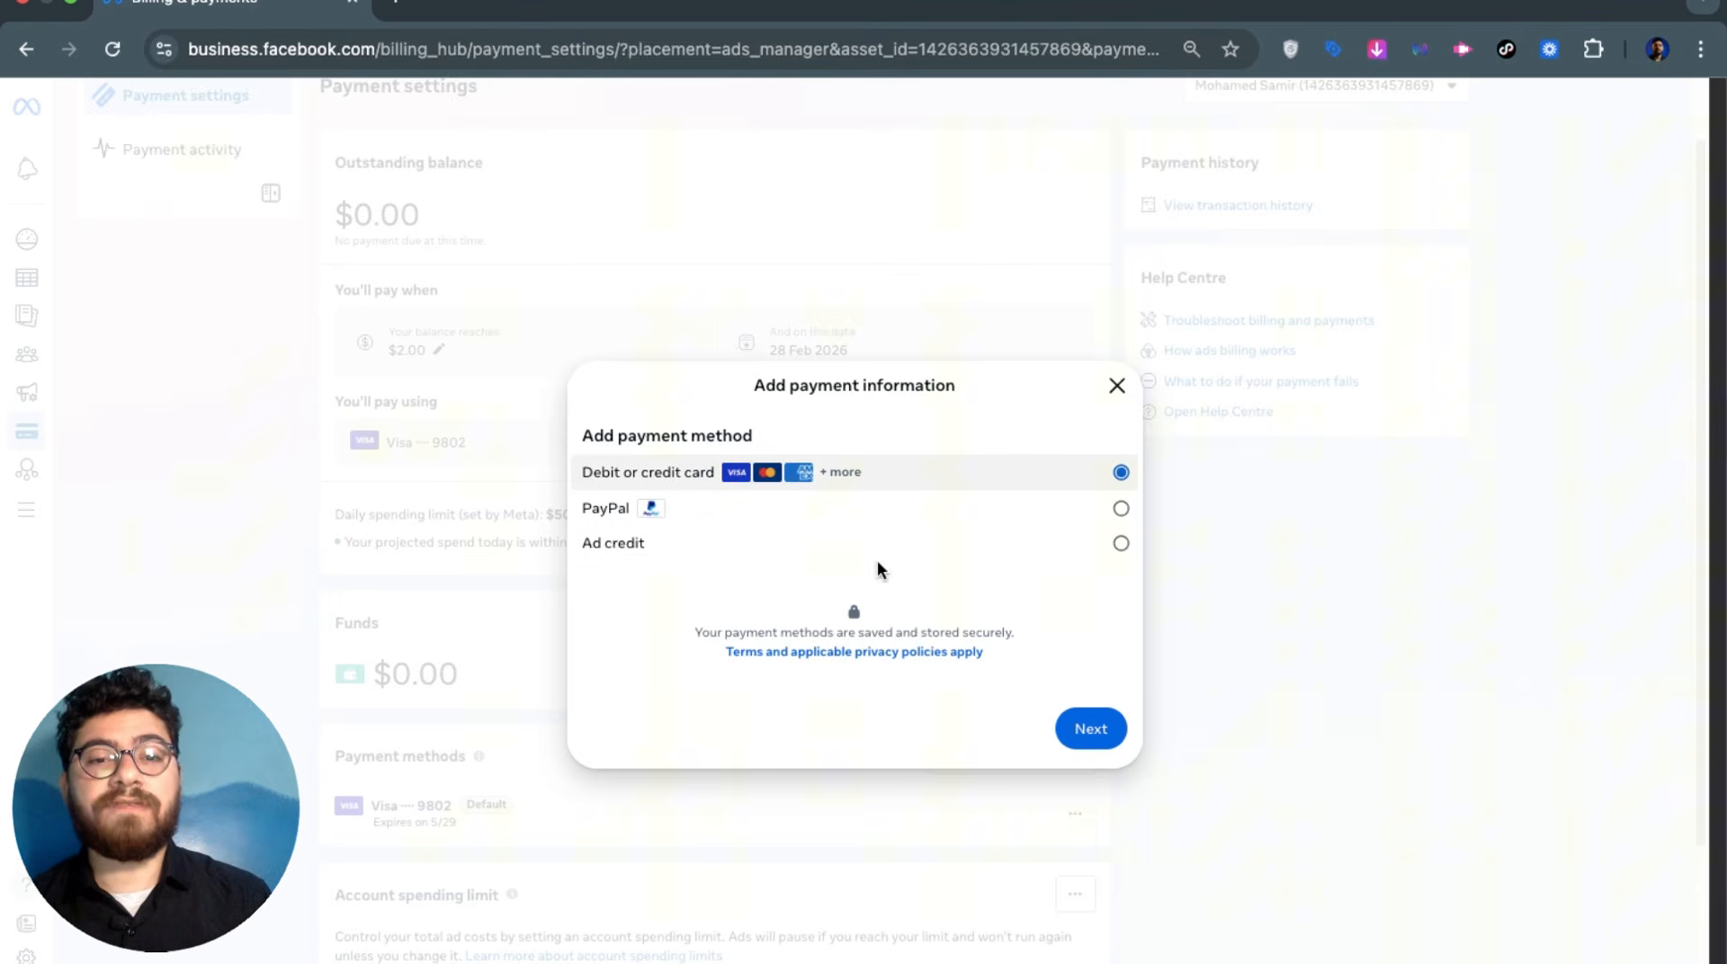
pyautogui.click(1075, 727)
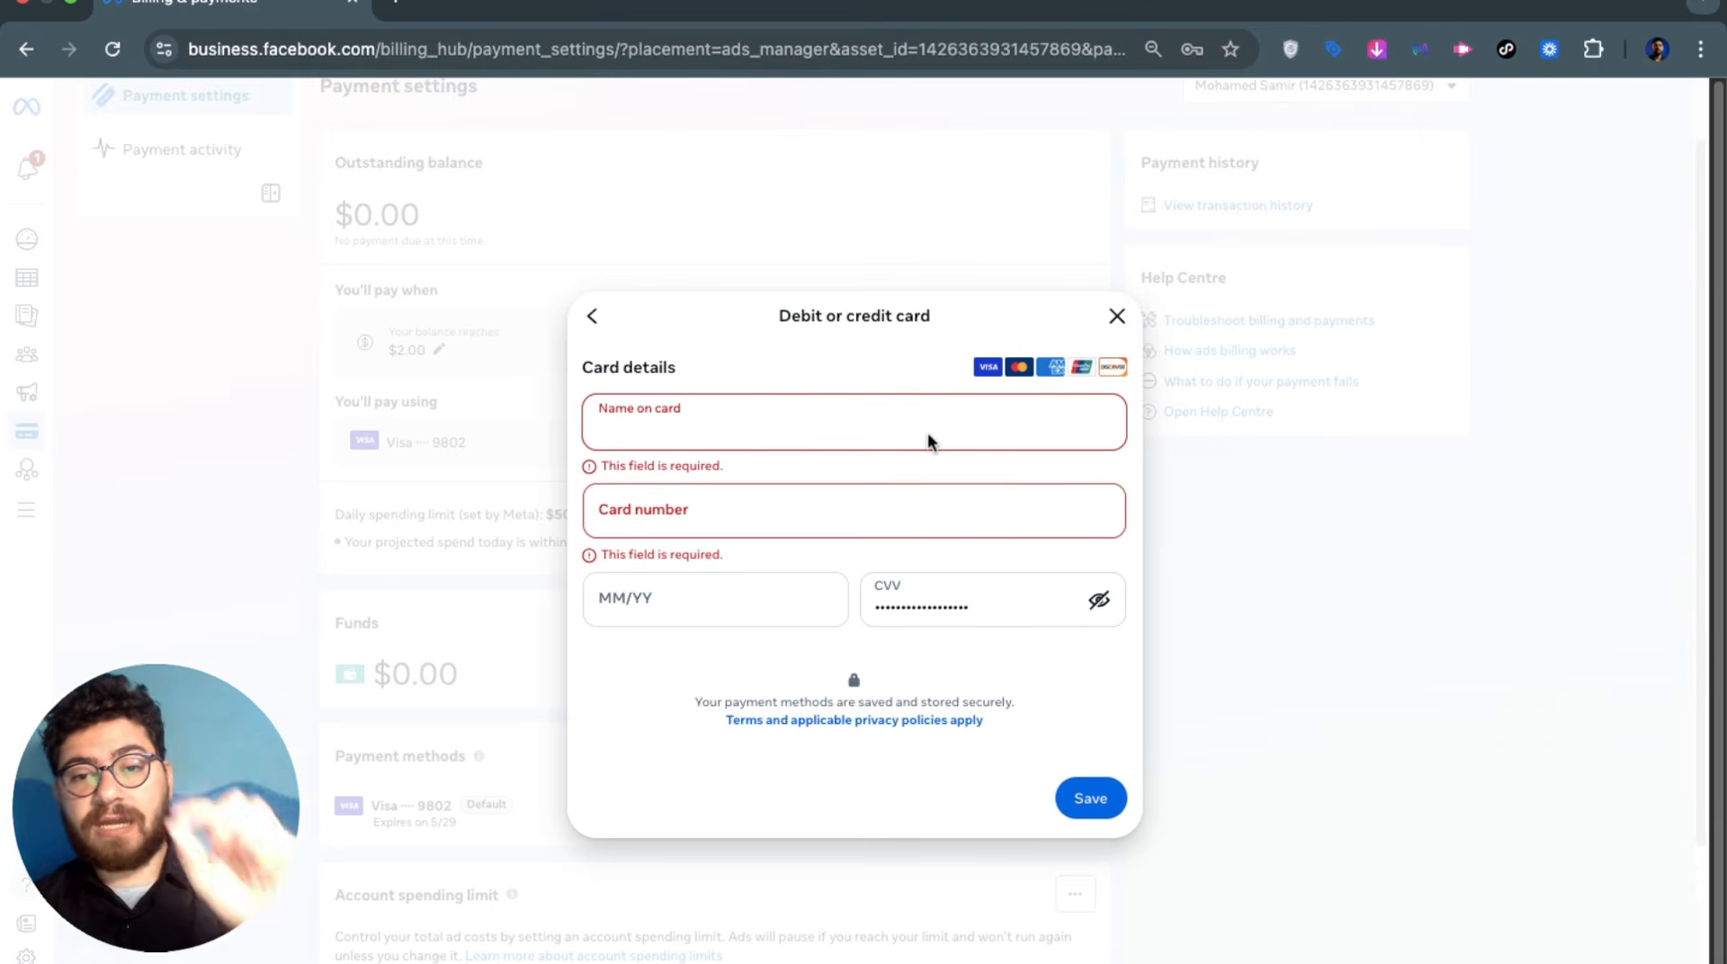
pyautogui.click(1115, 317)
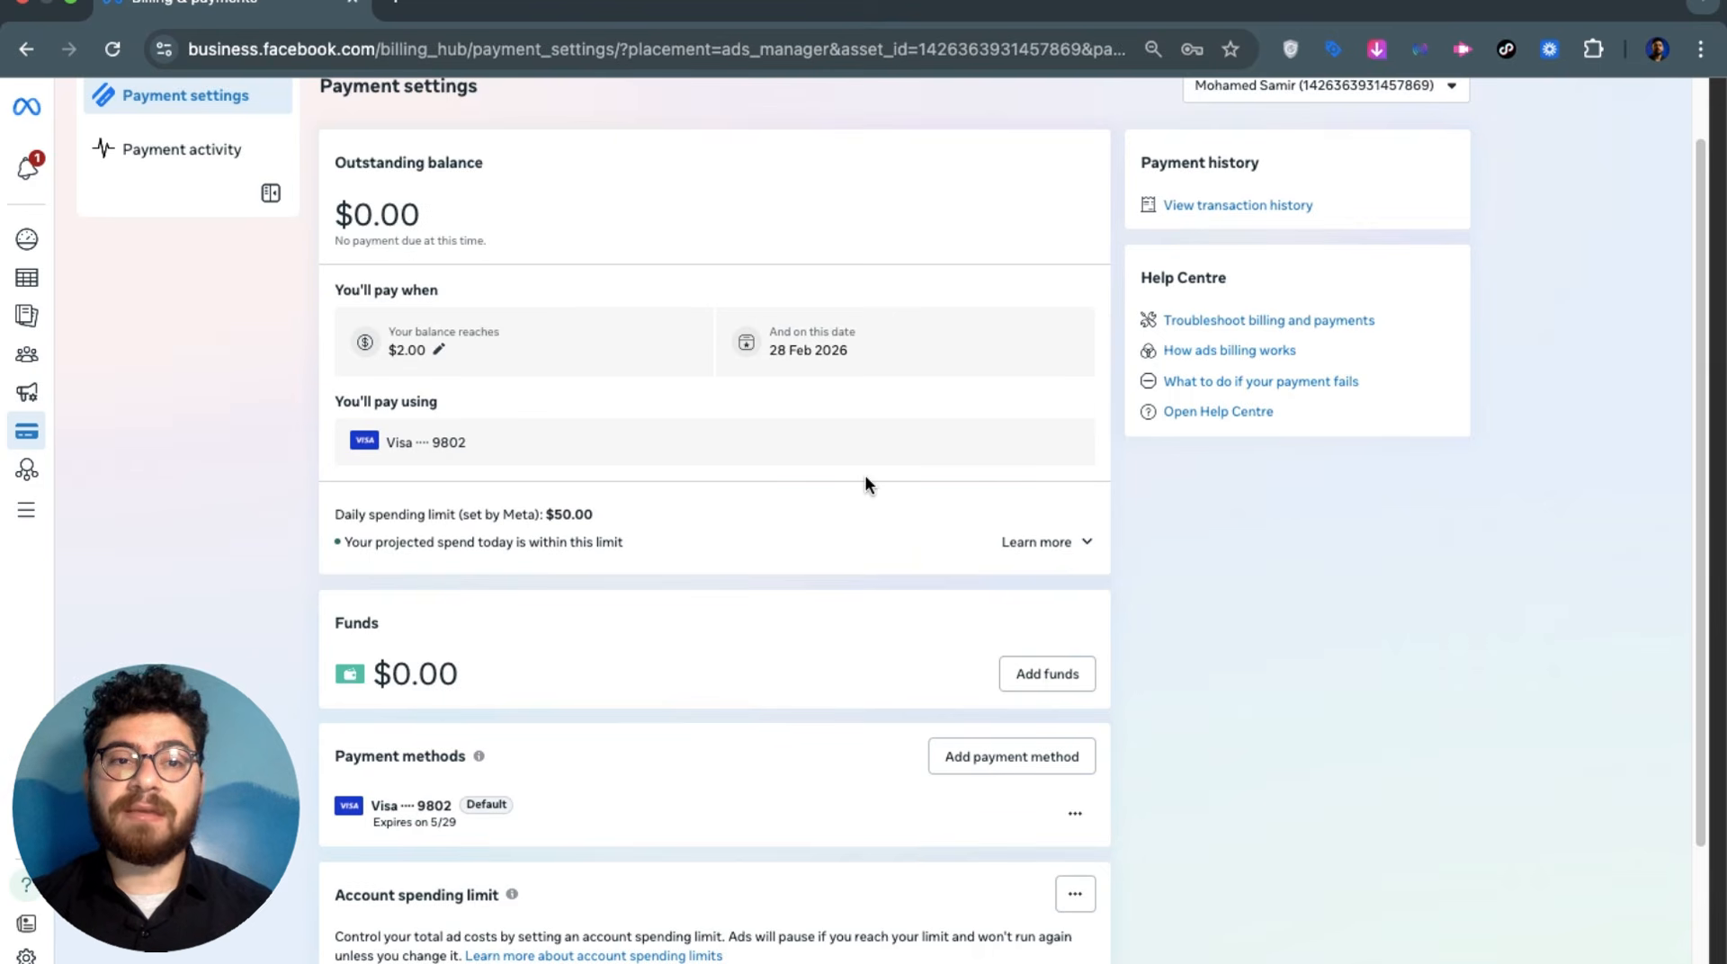
# Leave the billing page and return to the Ads Manager Campaigns list
pyautogui.scroll(2, 864, 474)
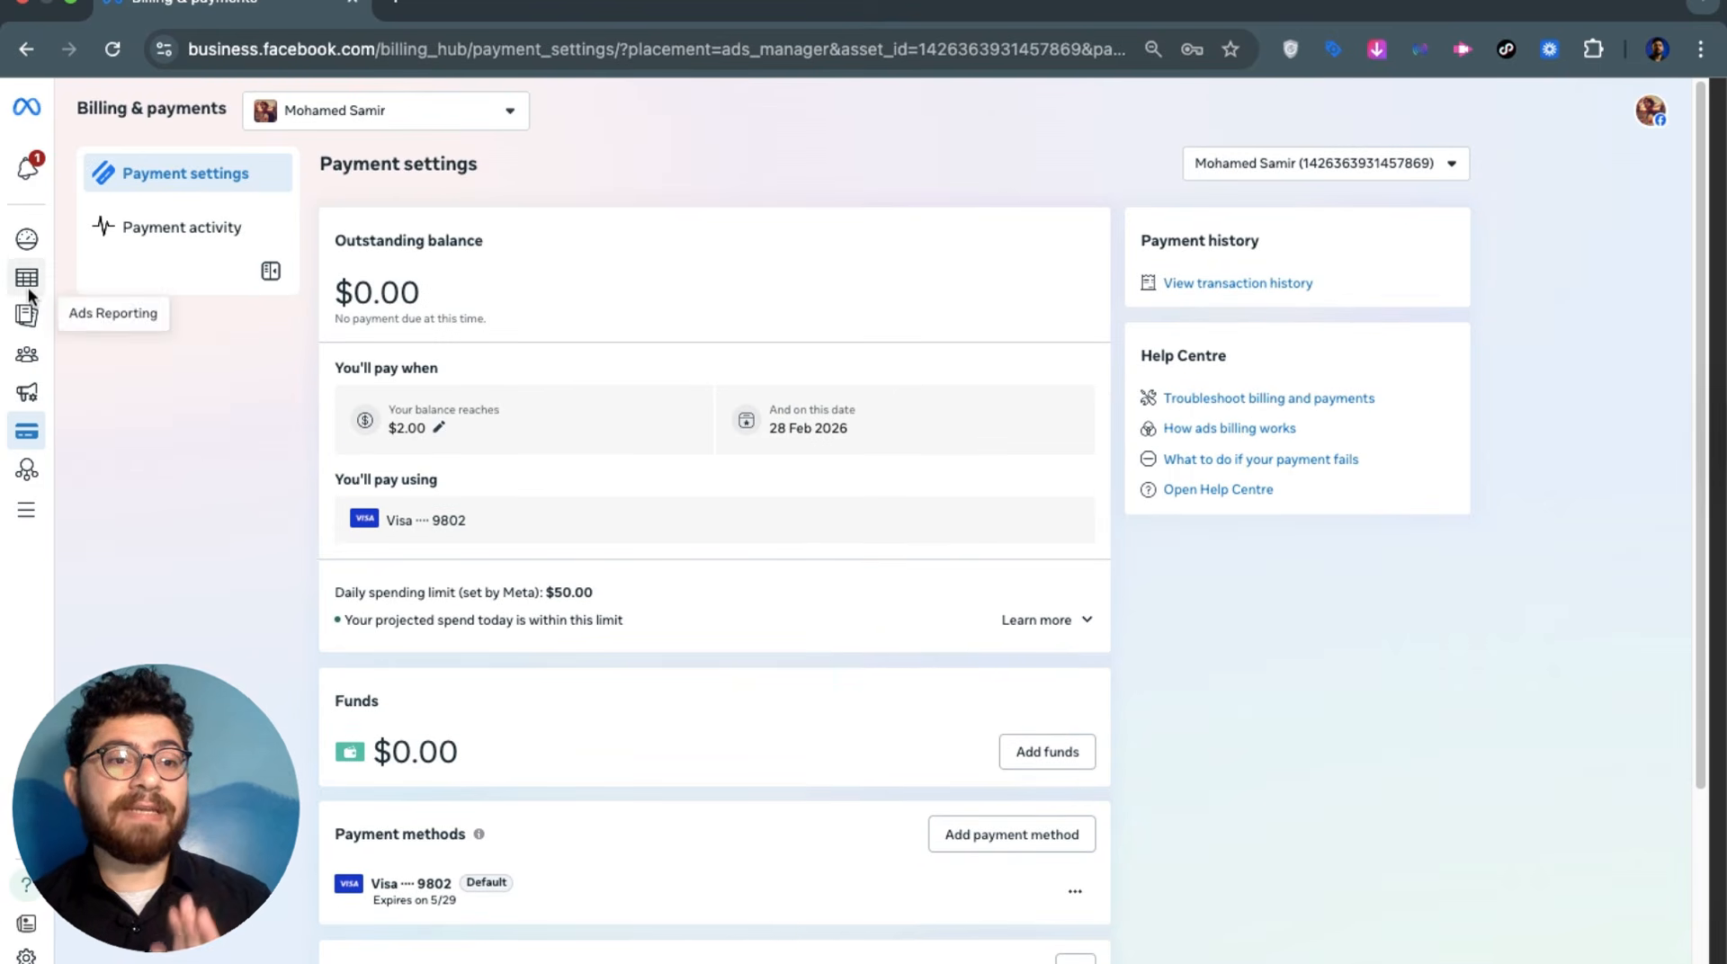
pyautogui.moveTo(30, 295)
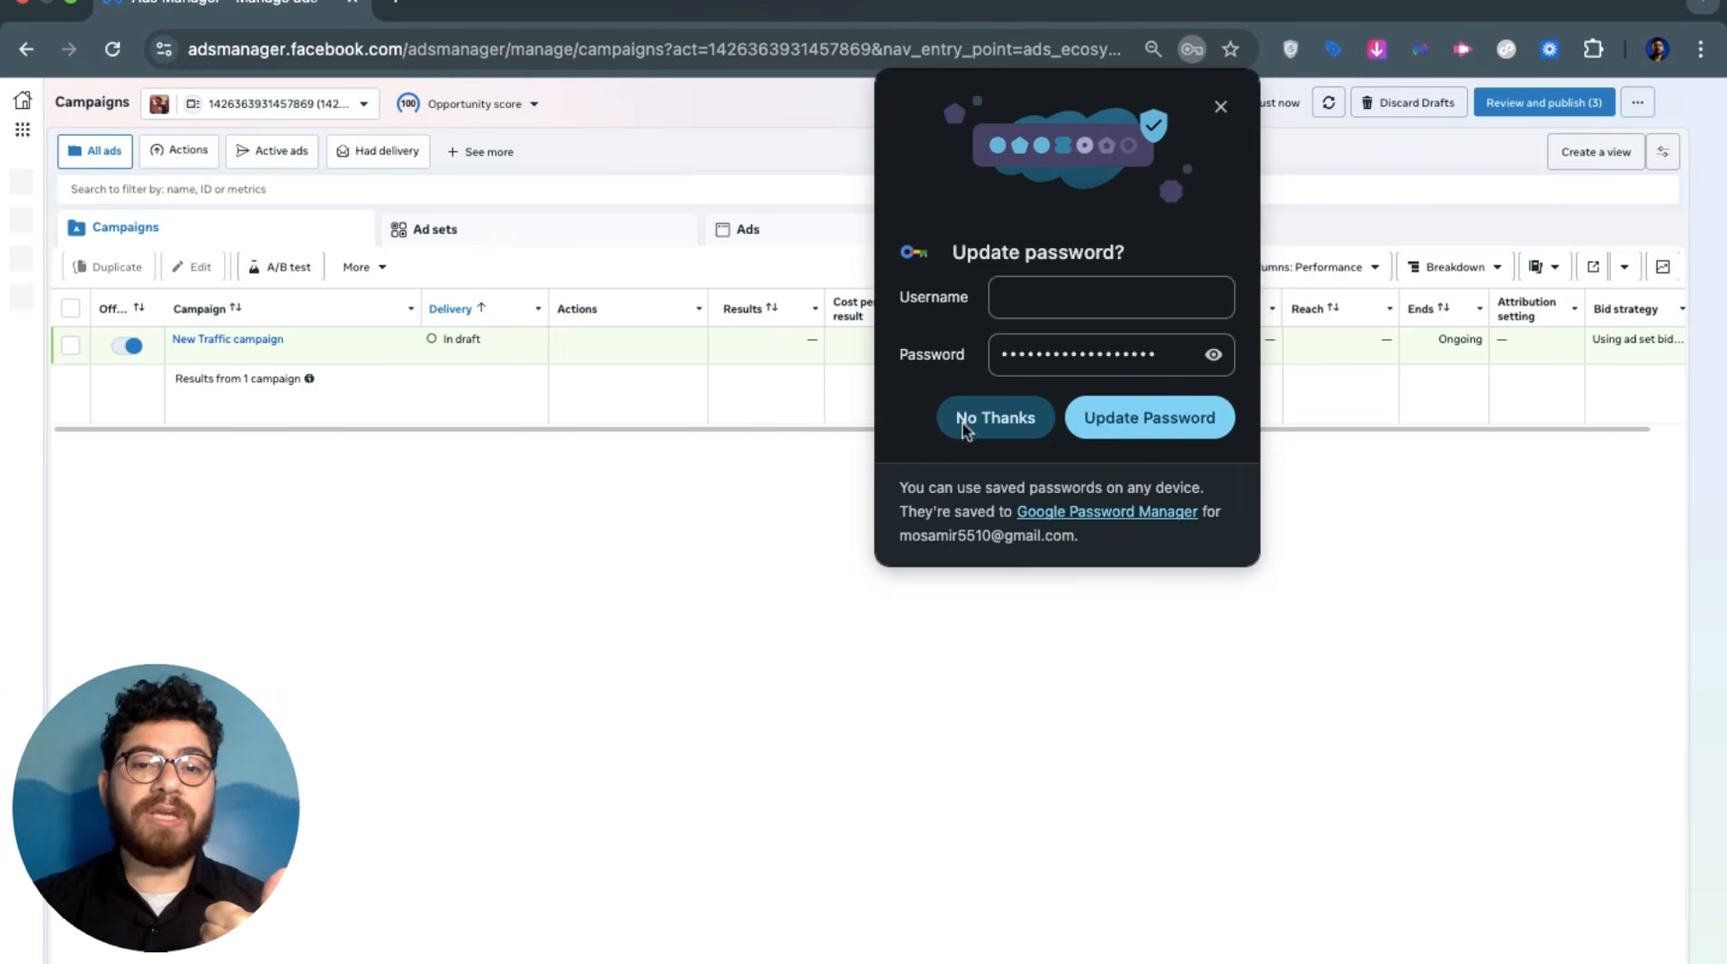
# Dismiss Chrome's password prompt and open Events Manager from the sidebar
pyautogui.click(960, 418)
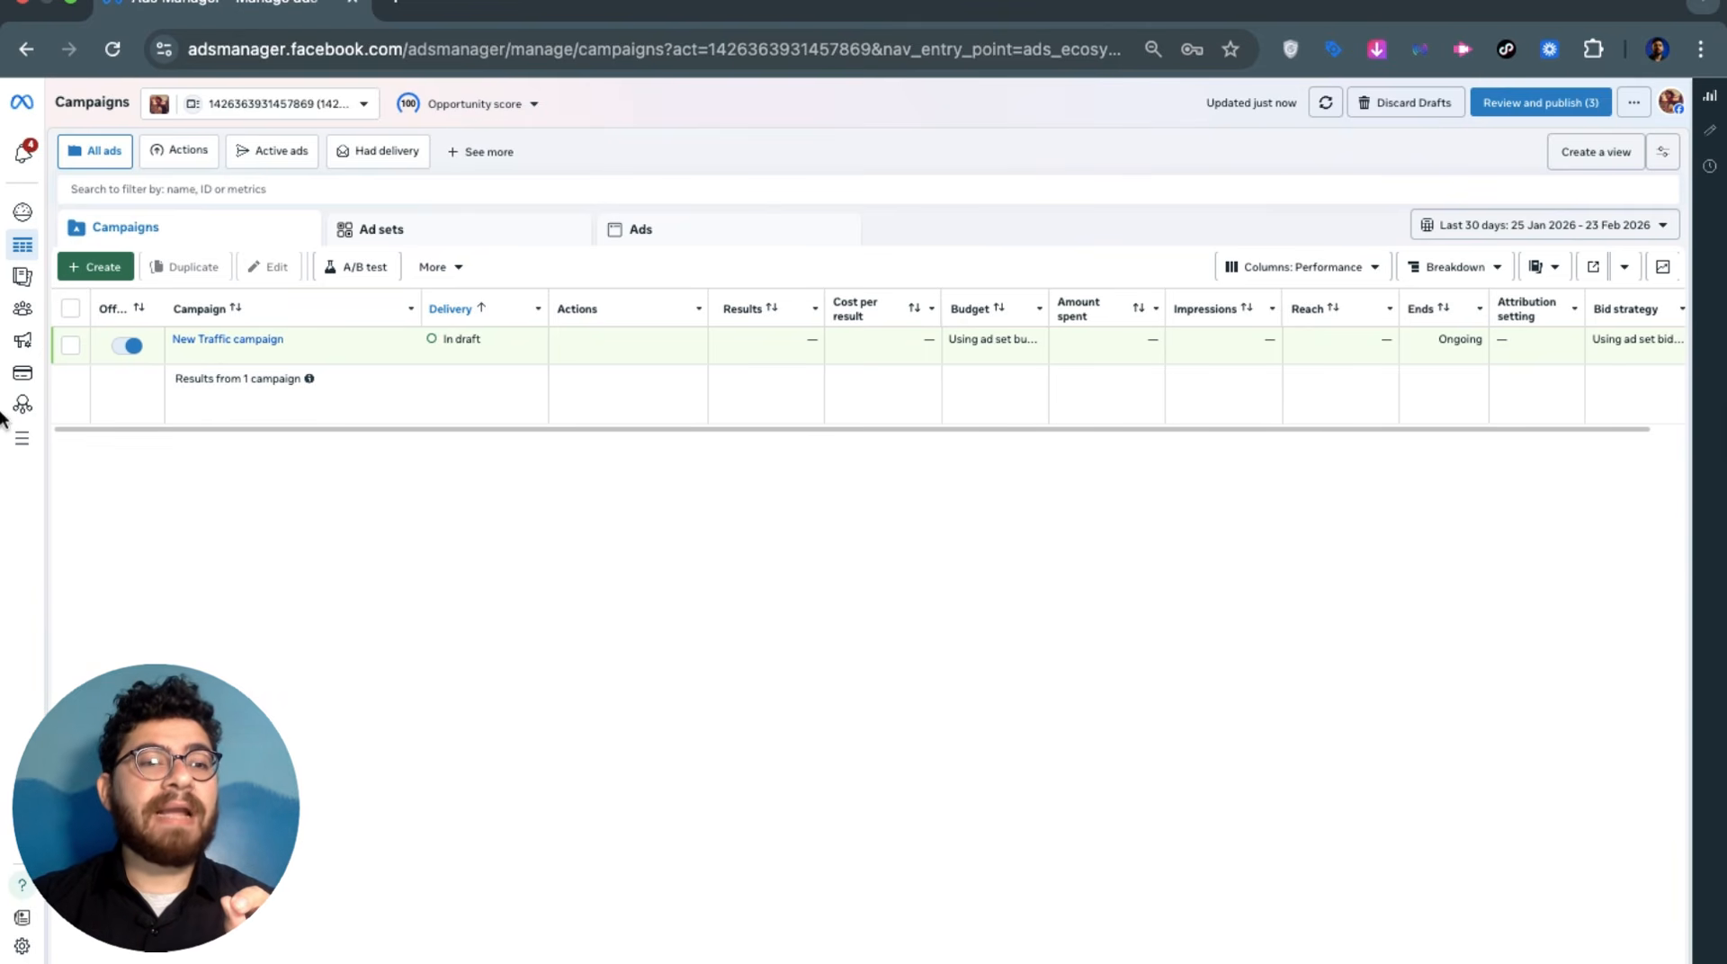
pyautogui.moveTo(7, 418)
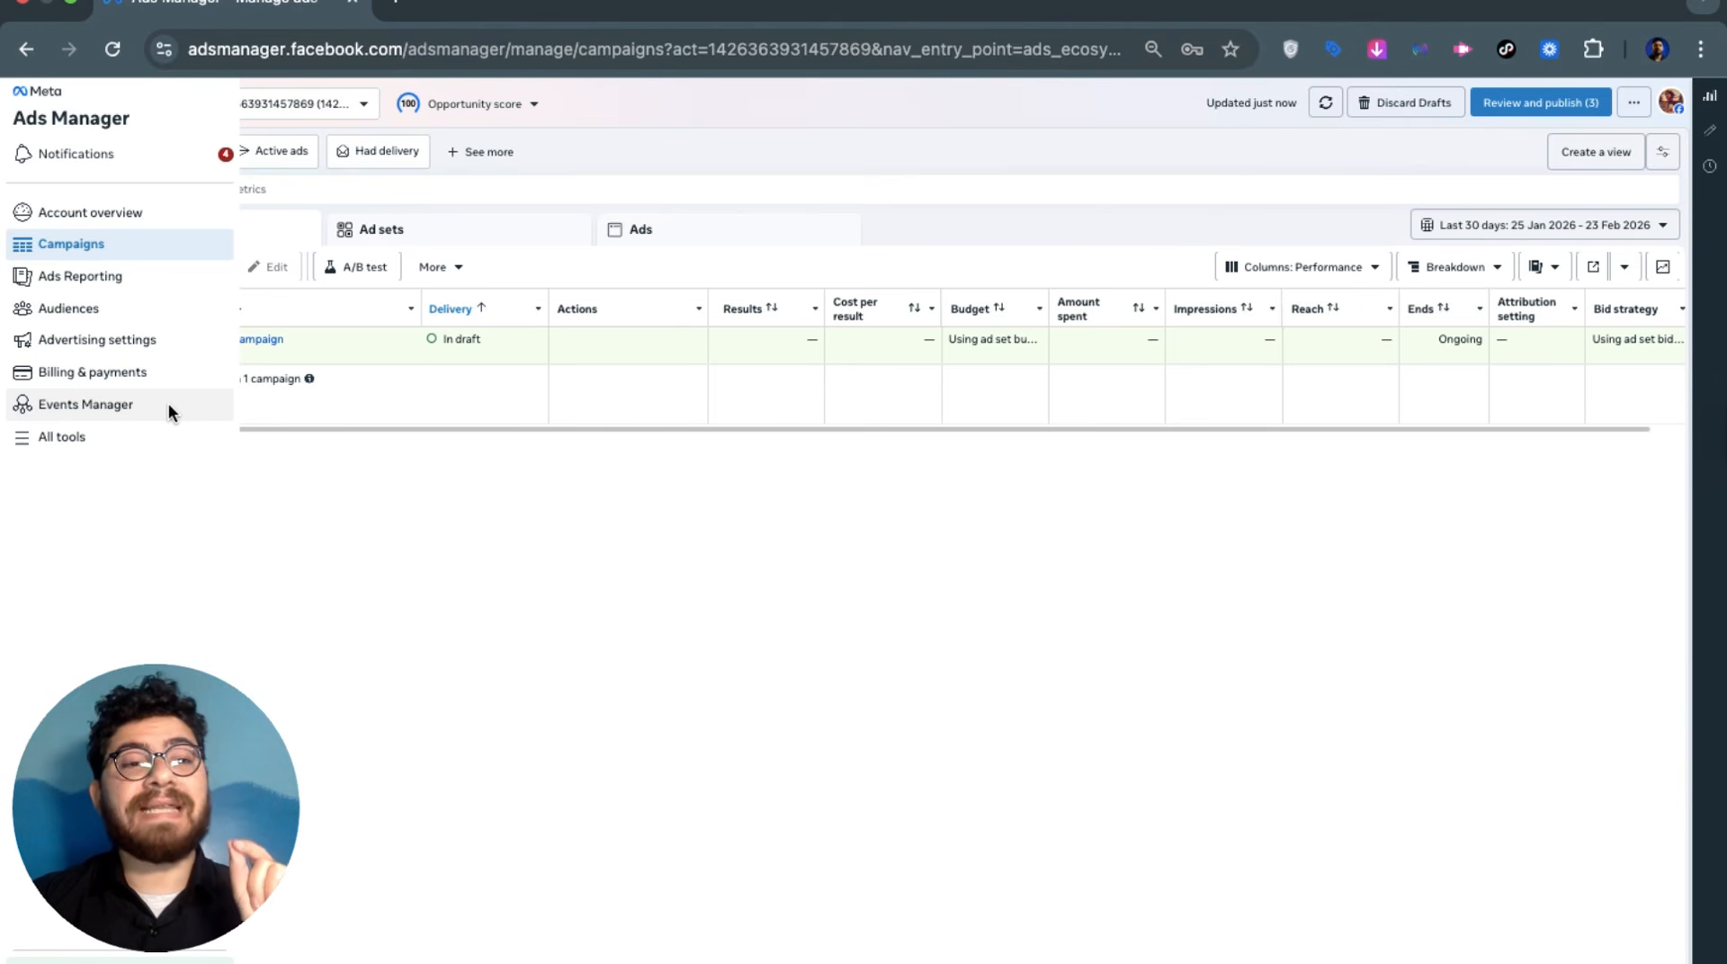
pyautogui.click(171, 409)
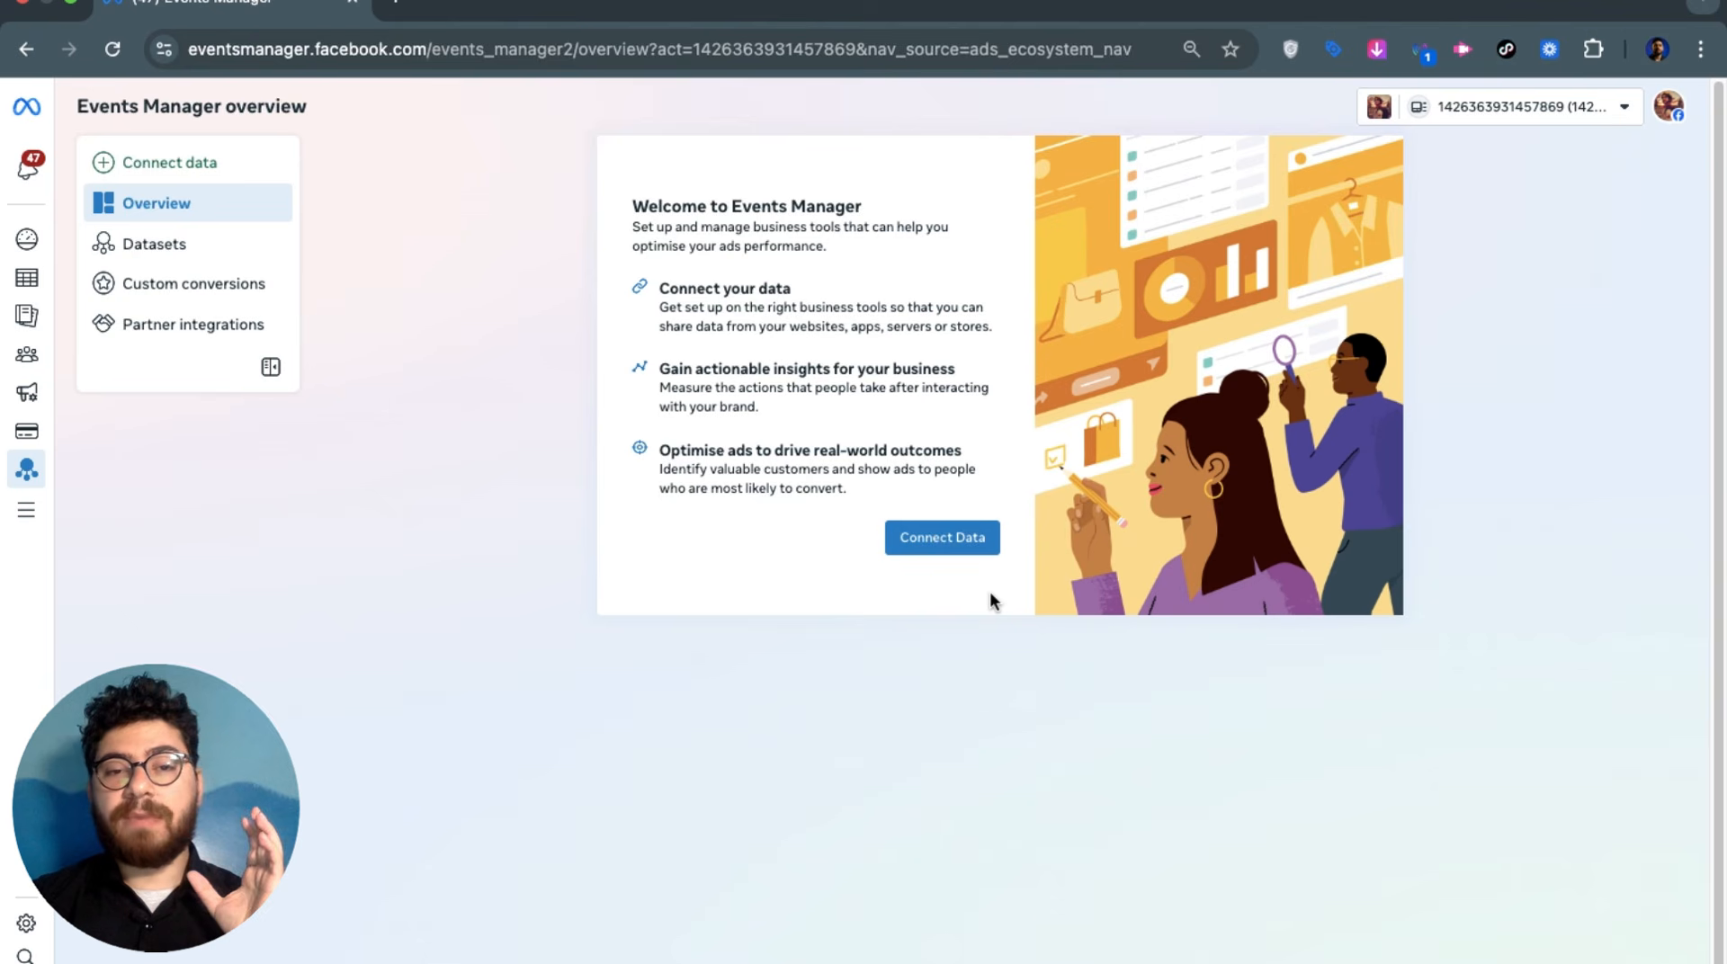
# Connect a new data source in Events Manager and choose Web as its type
pyautogui.click(945, 544)
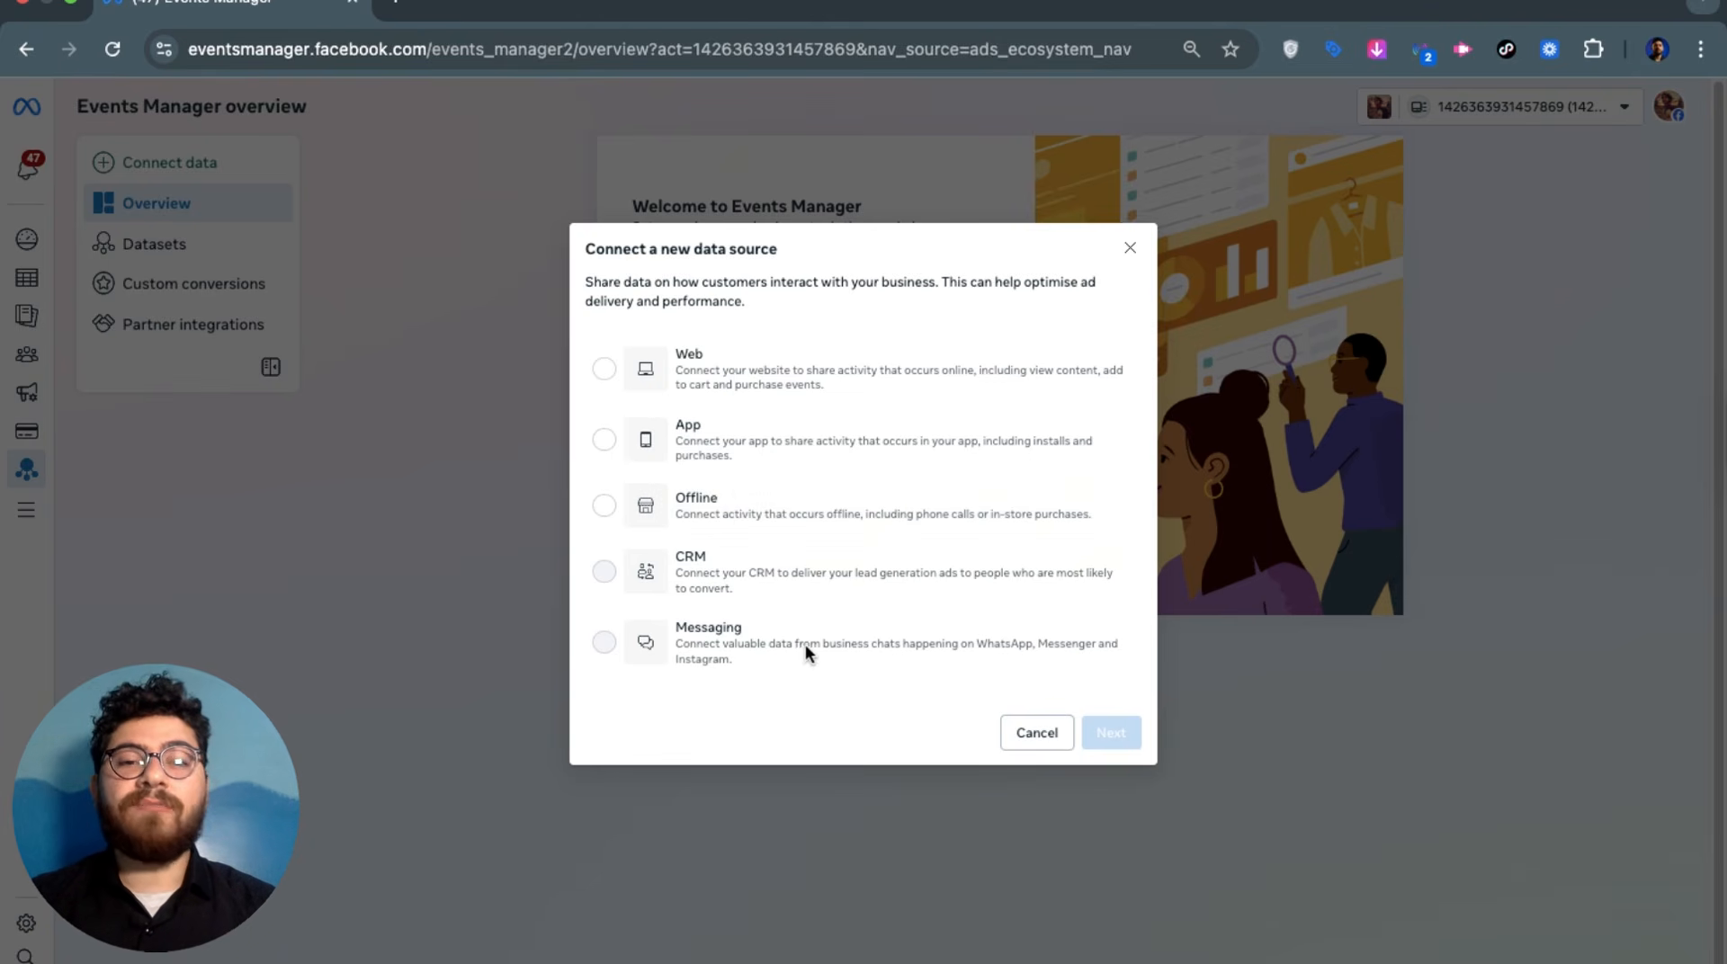
pyautogui.click(774, 363)
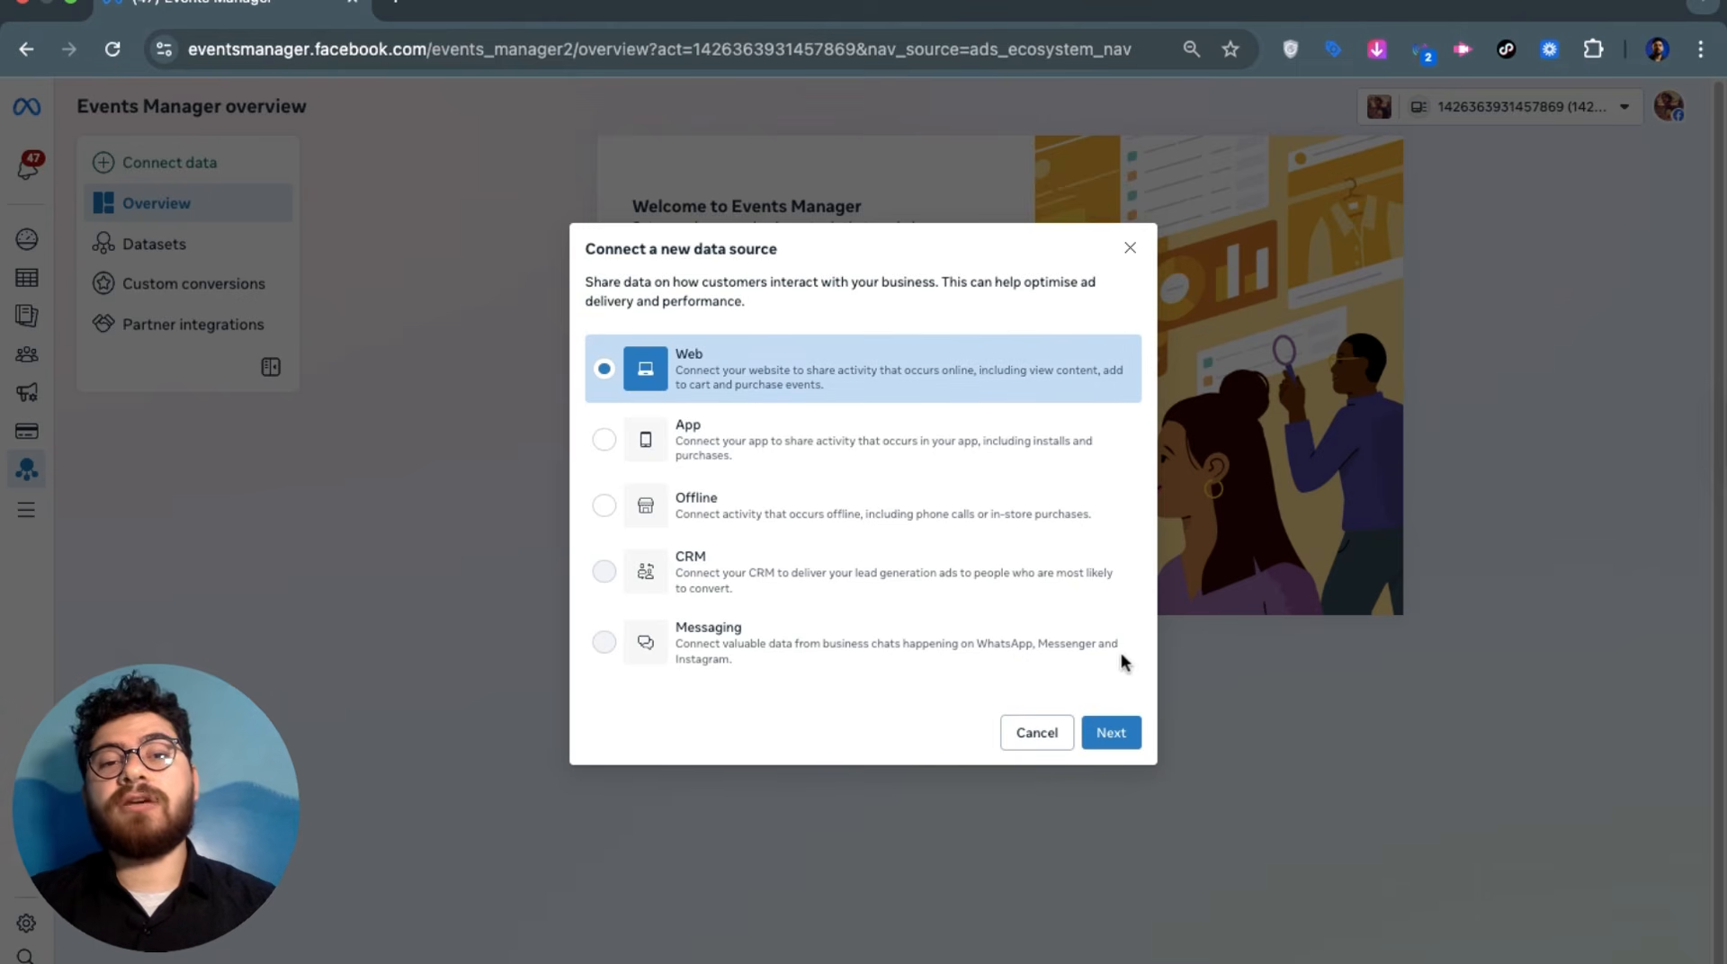
pyautogui.click(1121, 730)
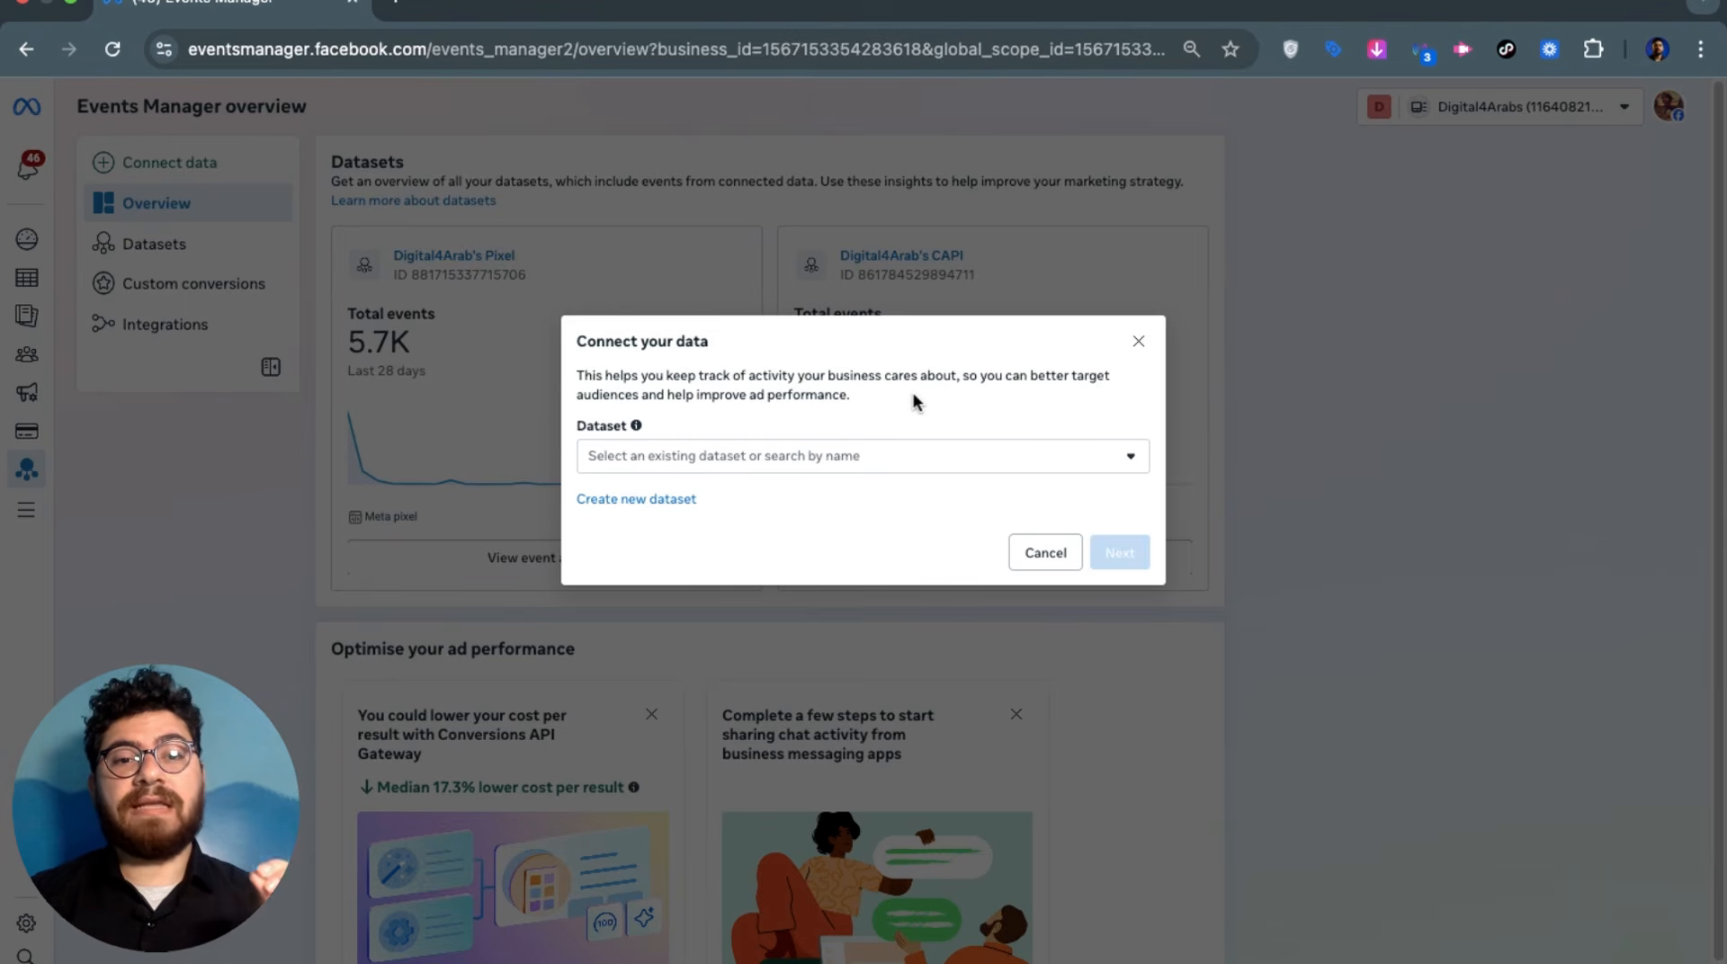
pyautogui.doubleClick(608, 429)
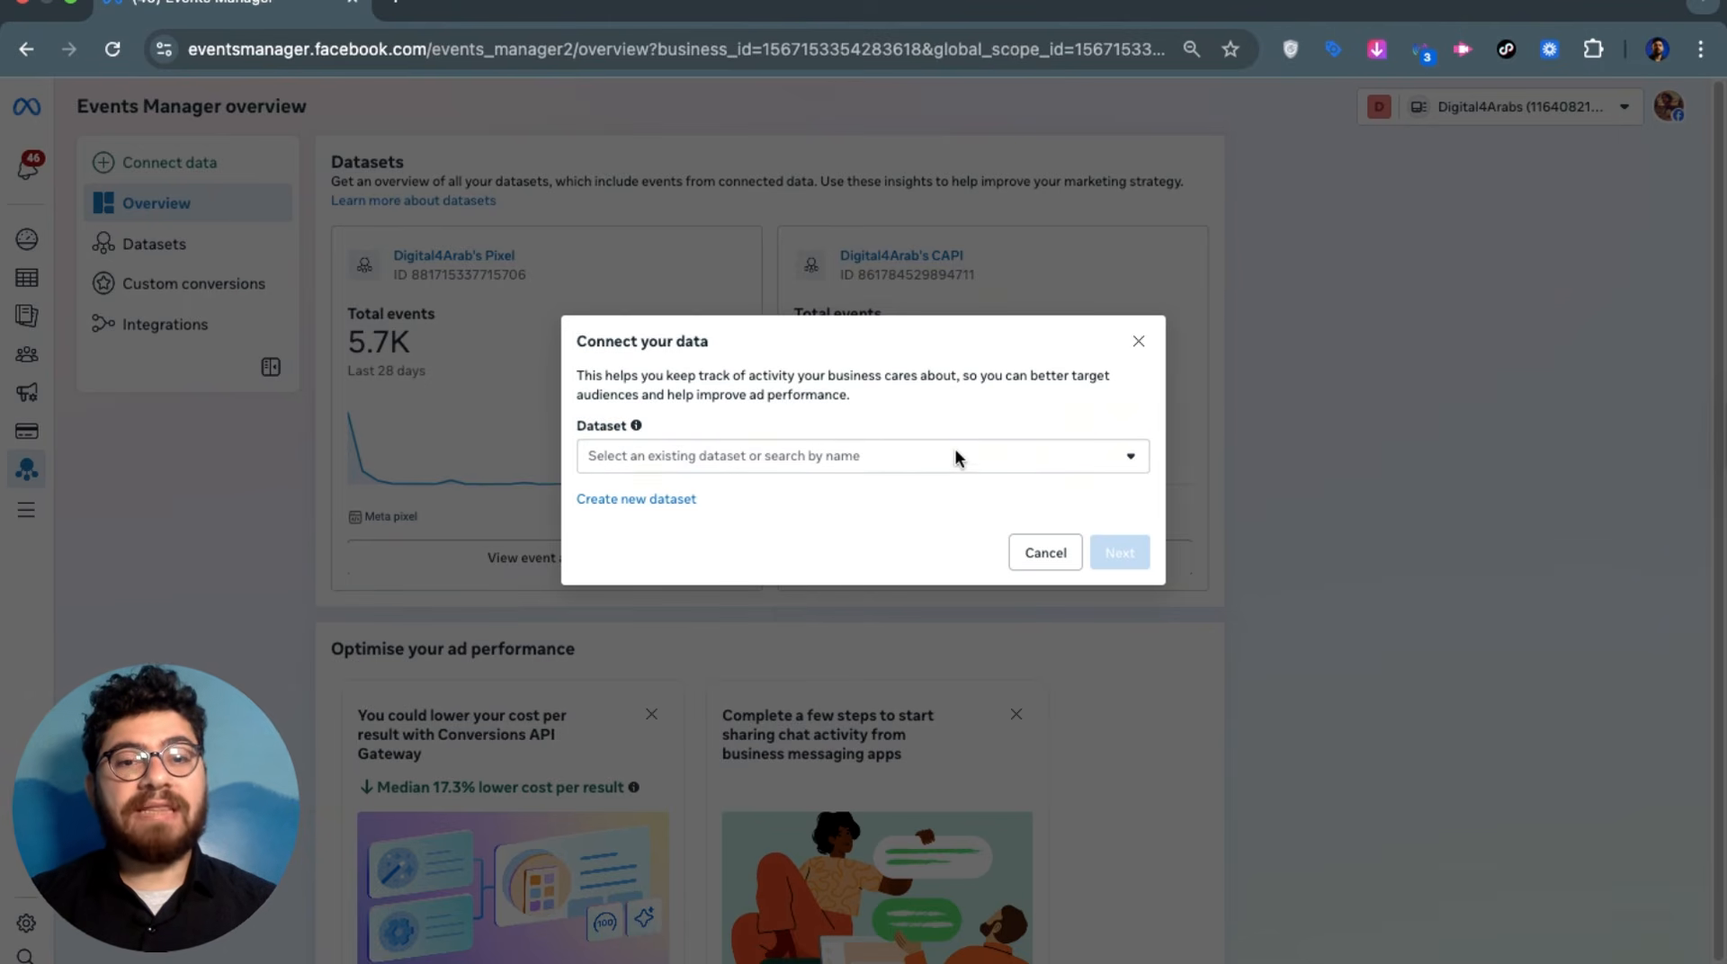
# Start a new dataset and enter the name 'test pixel'
pyautogui.click(661, 501)
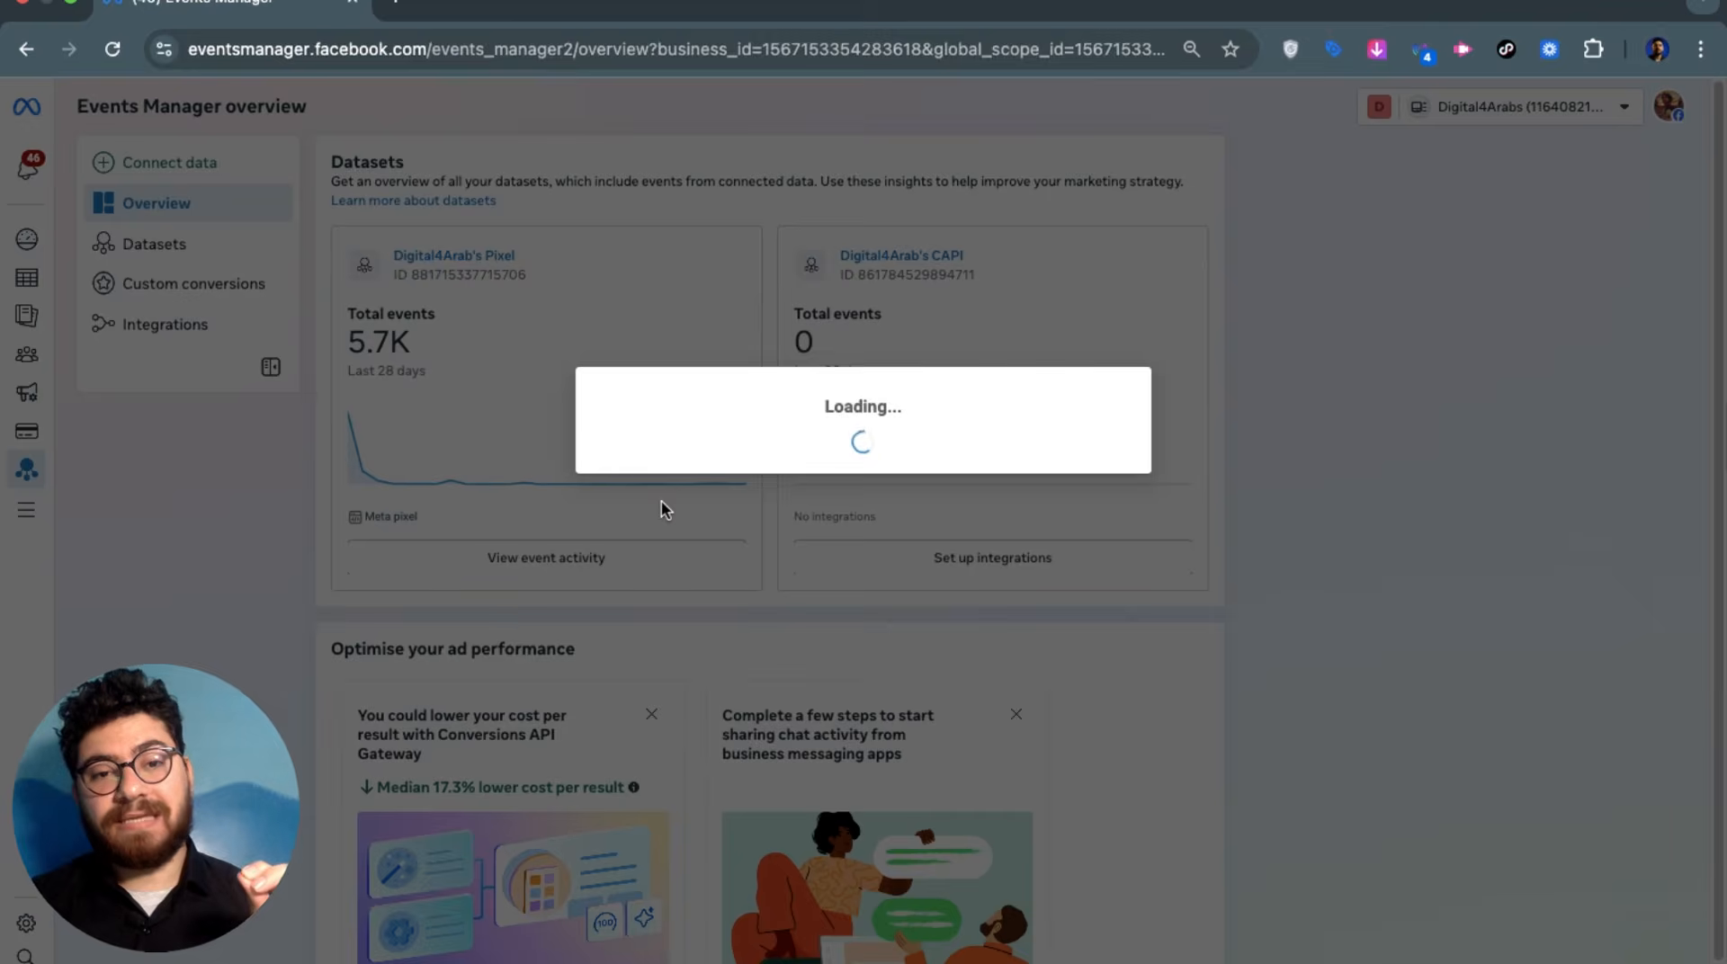
pyautogui.click(831, 355)
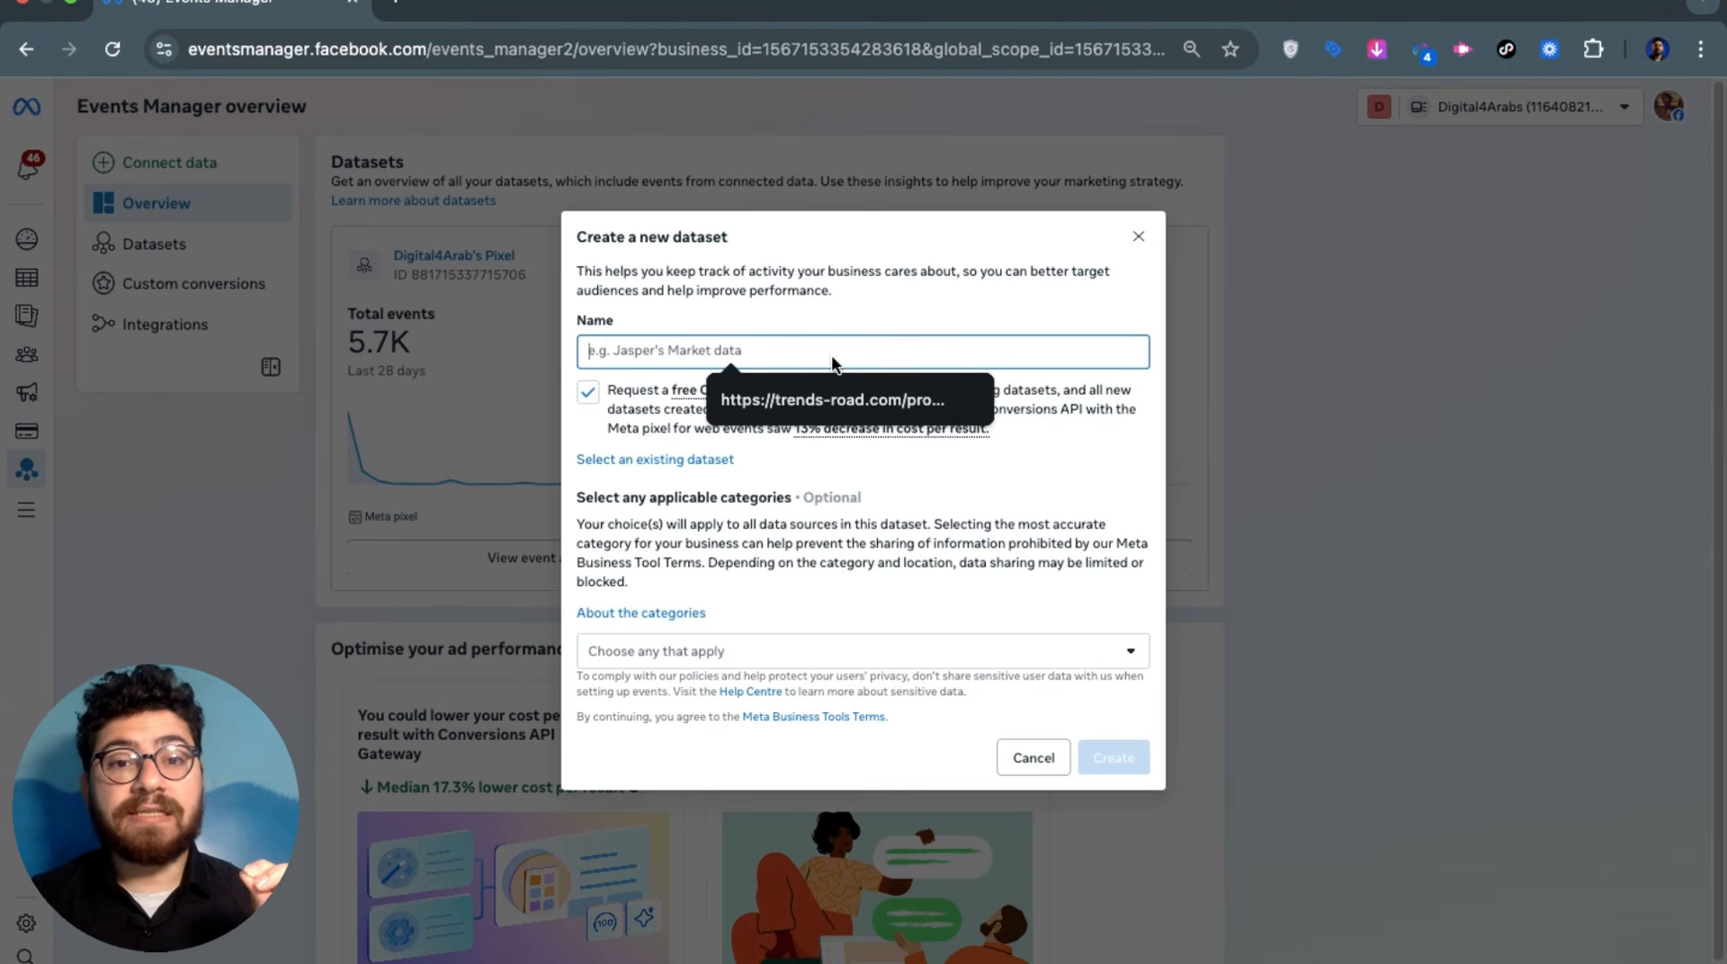
pyautogui.click(840, 295)
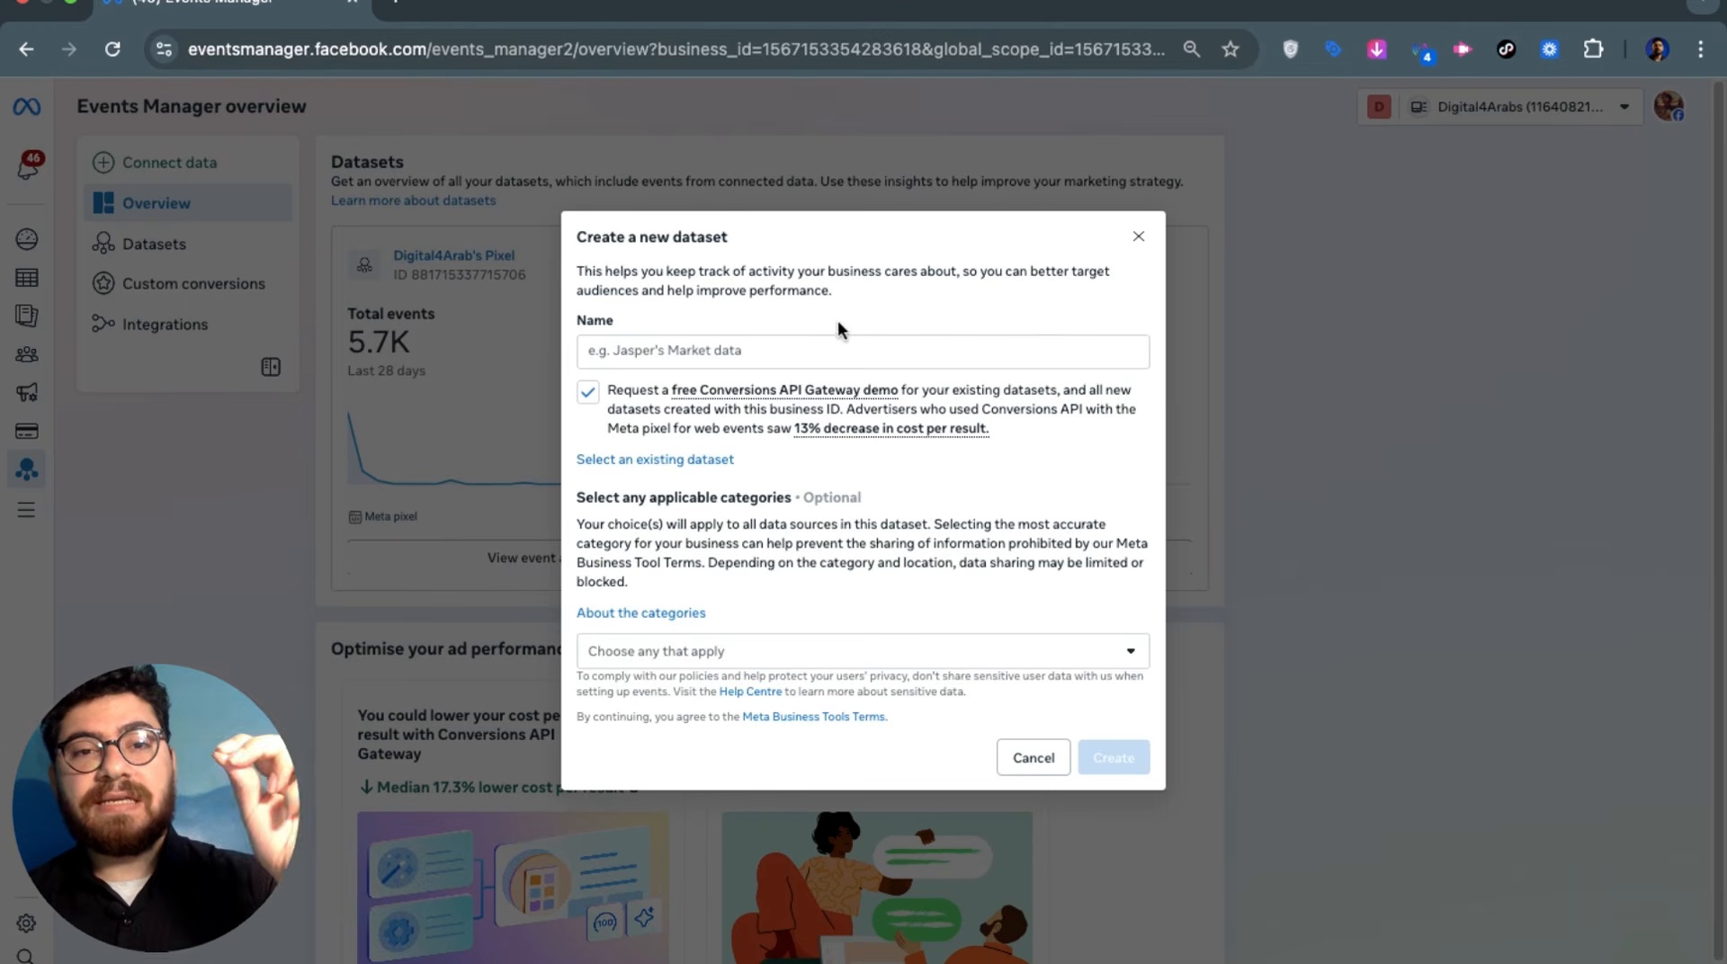
pyautogui.click(949, 335)
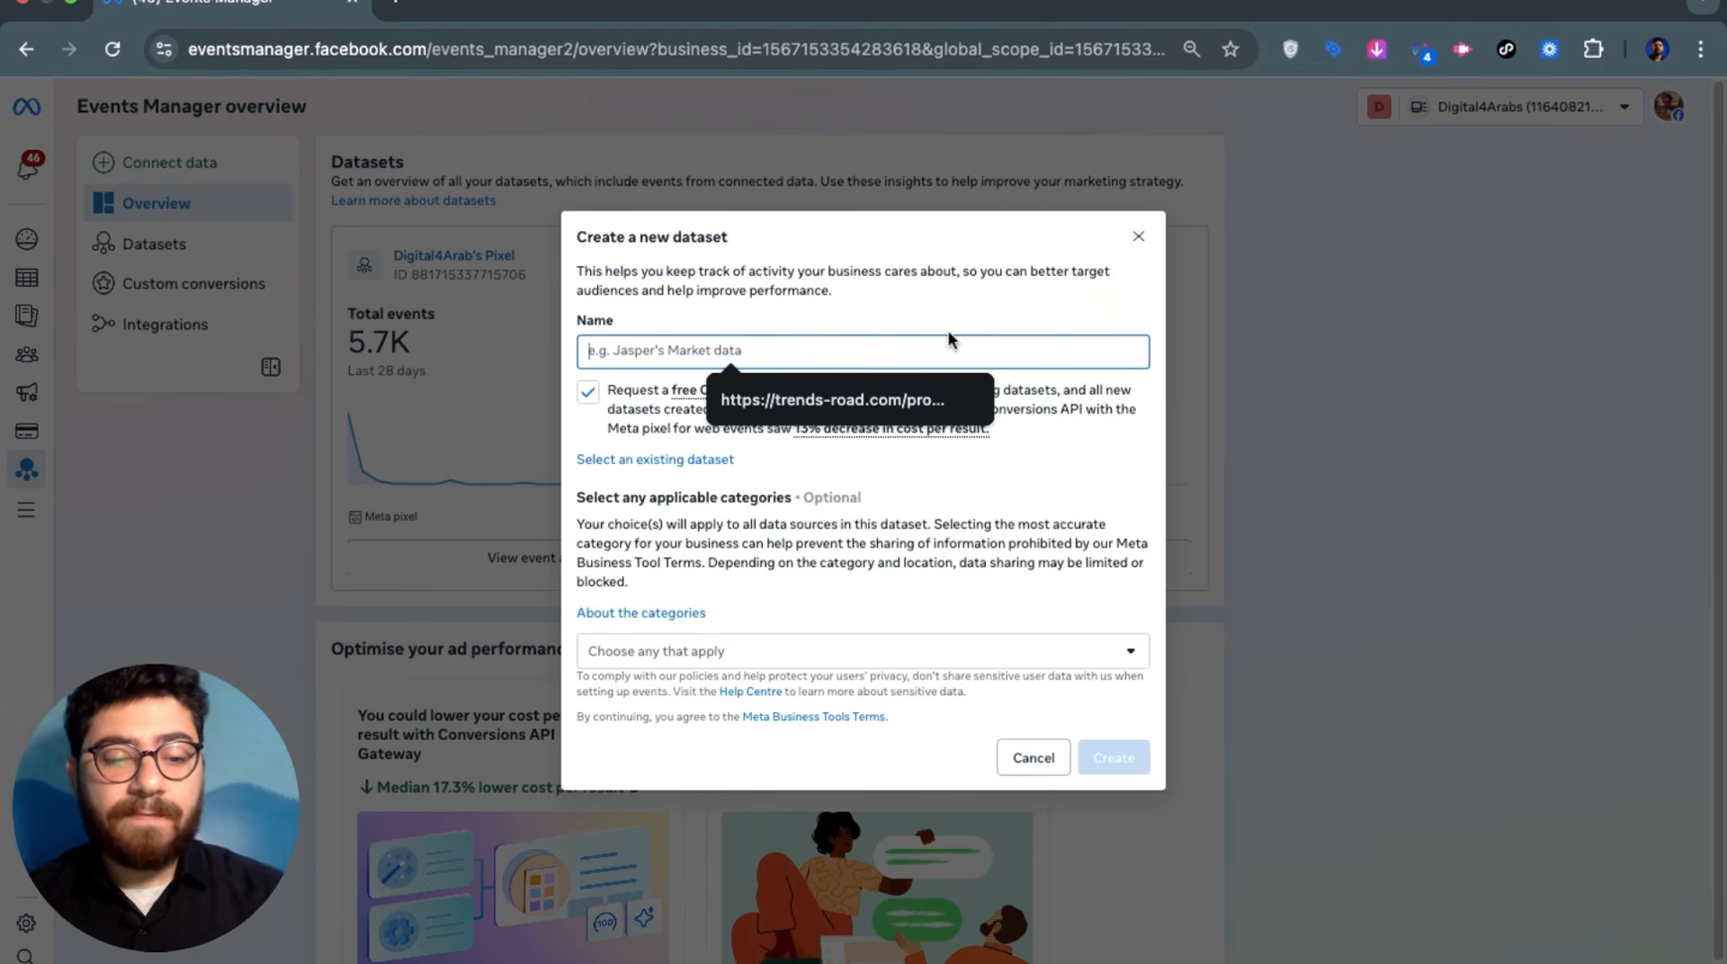
pyautogui.write('test pixel')
pyautogui.moveTo(892, 380)
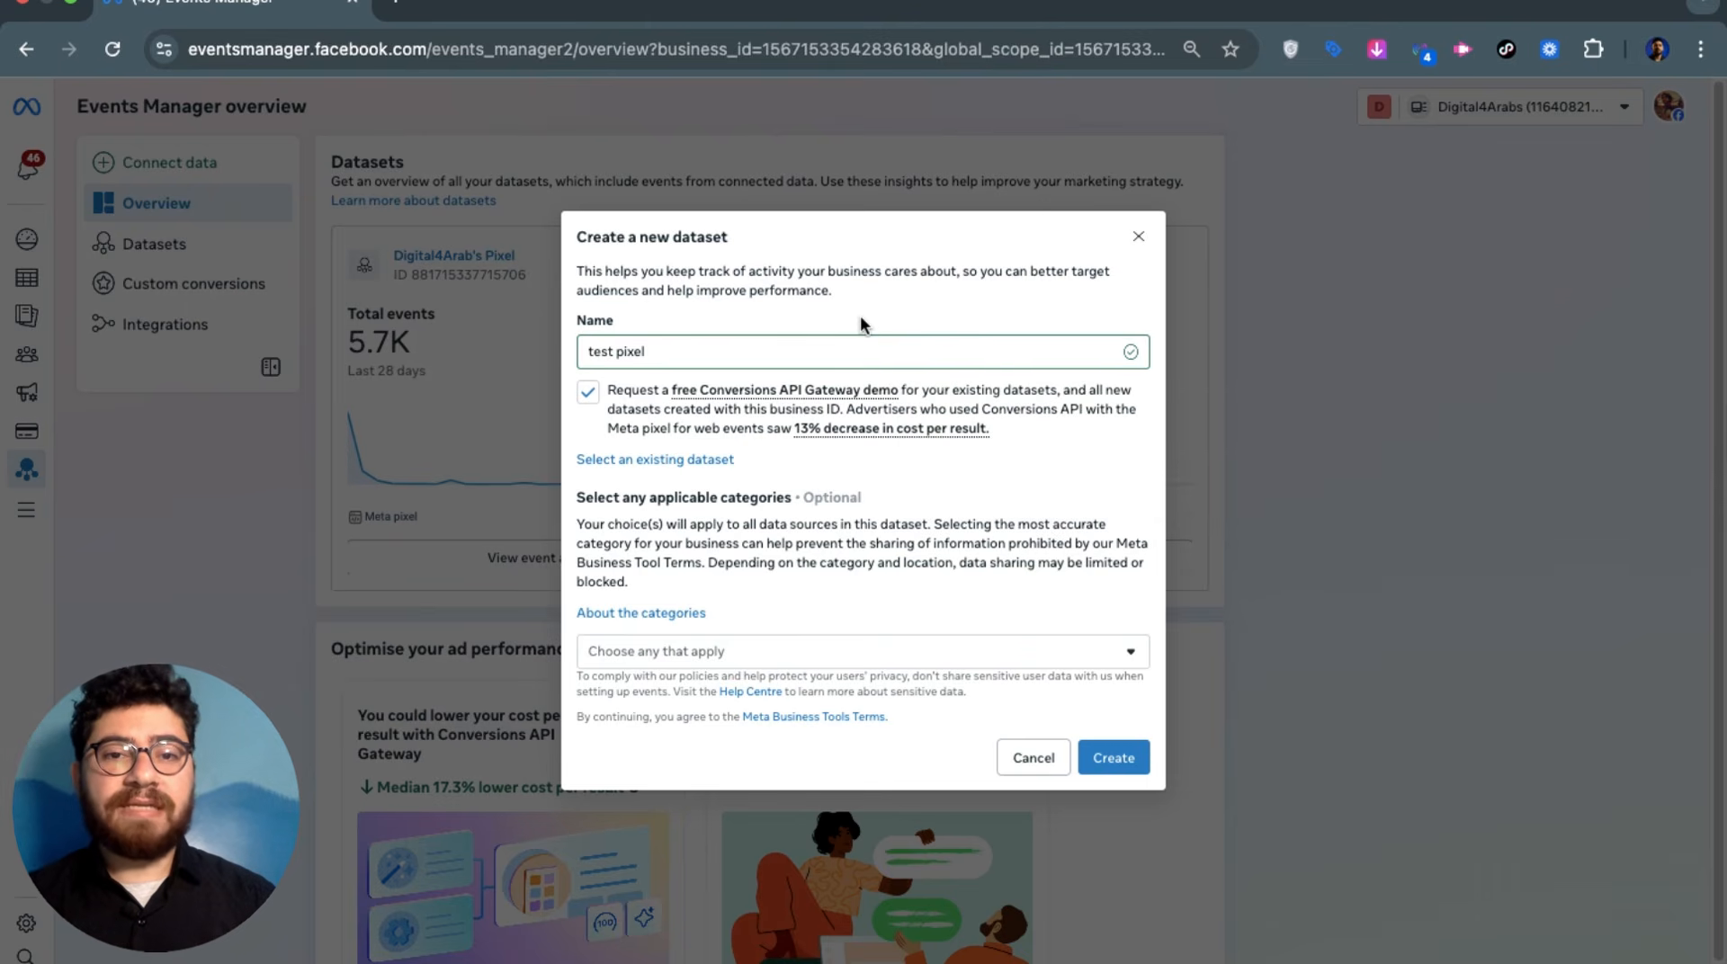
# Create the test pixel dataset and set it up manually with the Meta pixel only
pyautogui.click(1099, 757)
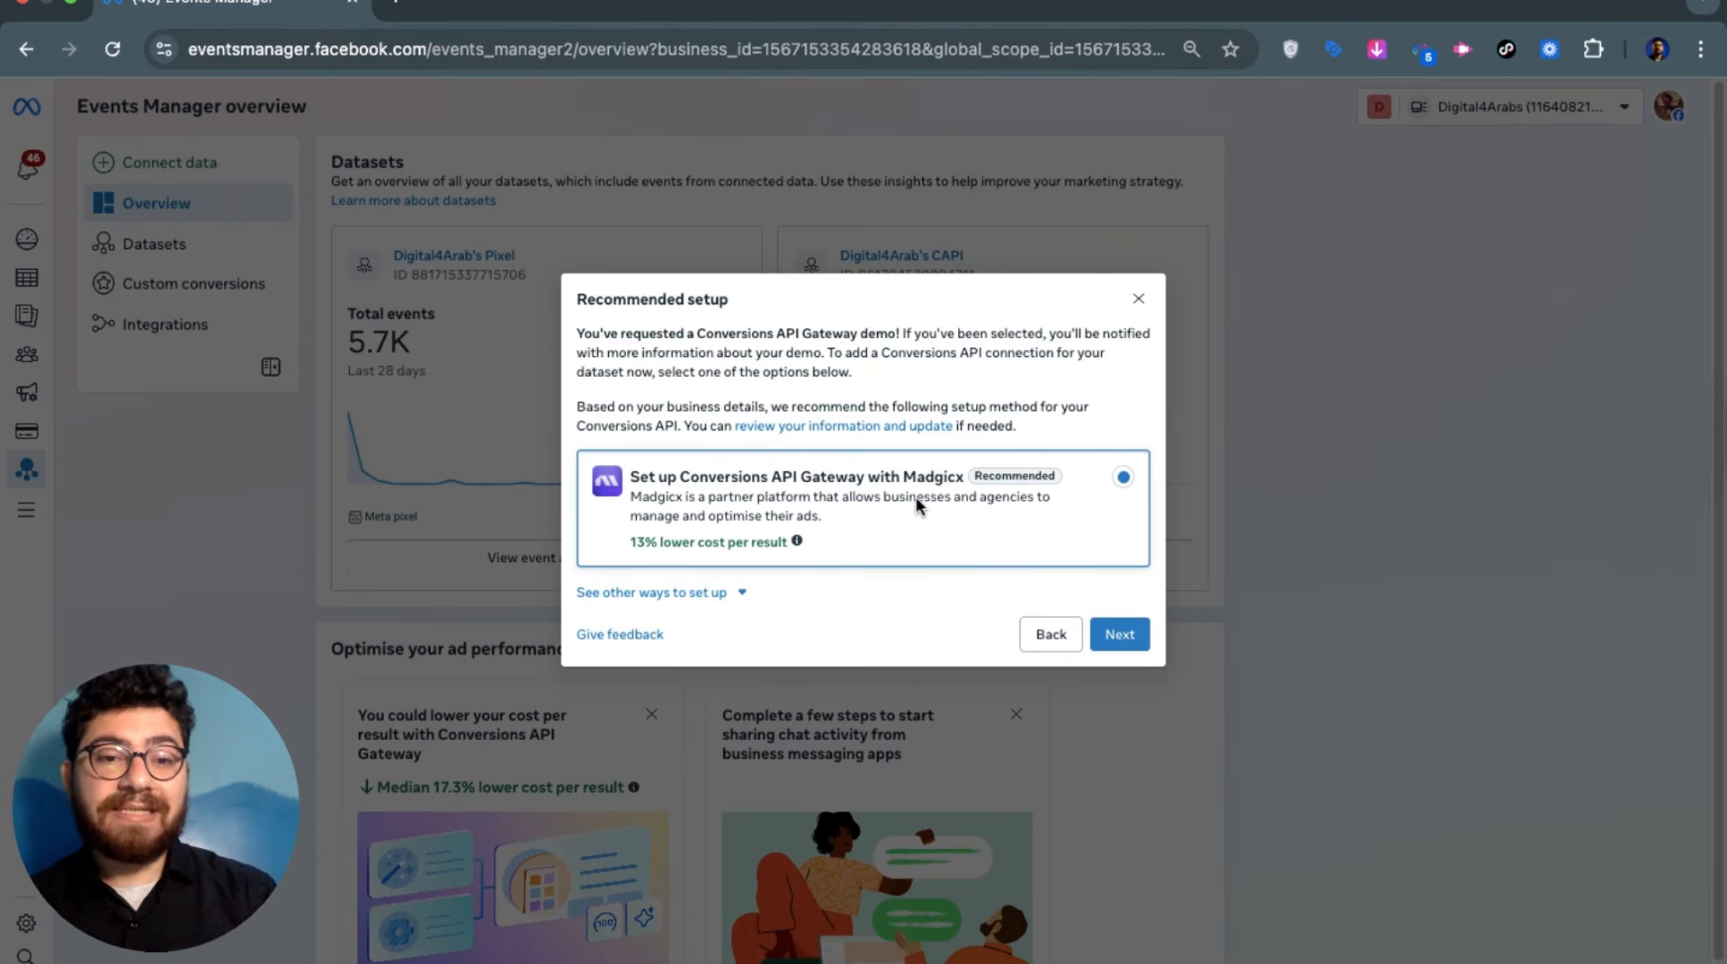
pyautogui.click(723, 592)
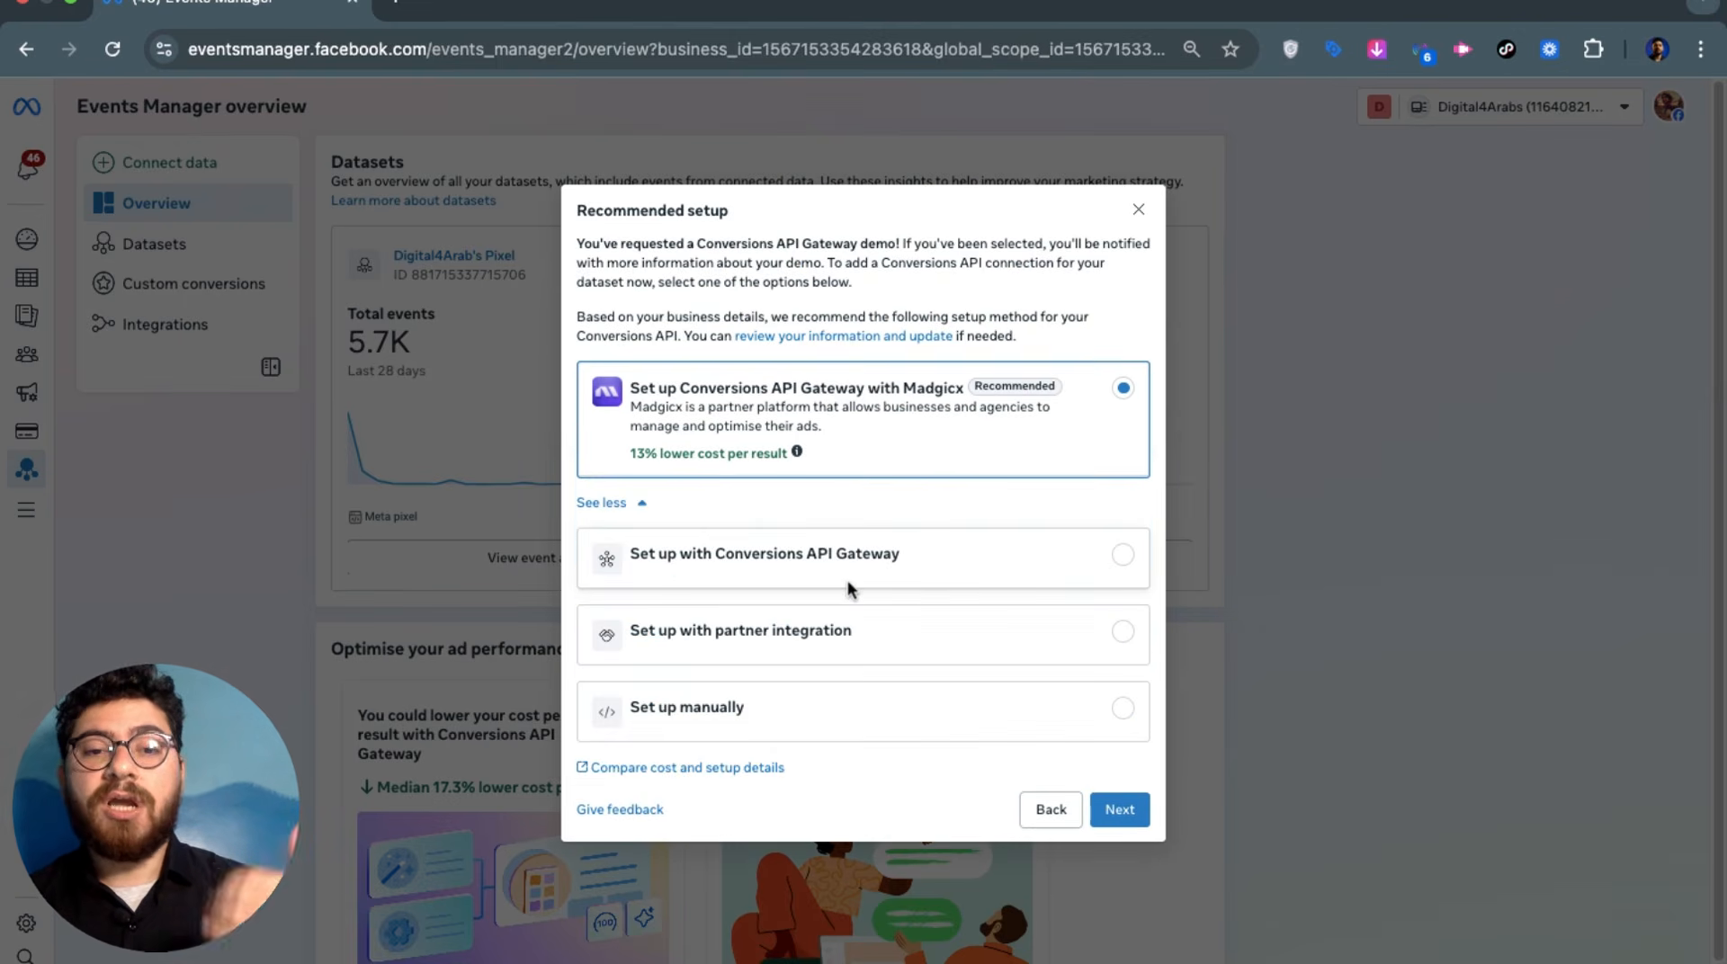
pyautogui.click(851, 706)
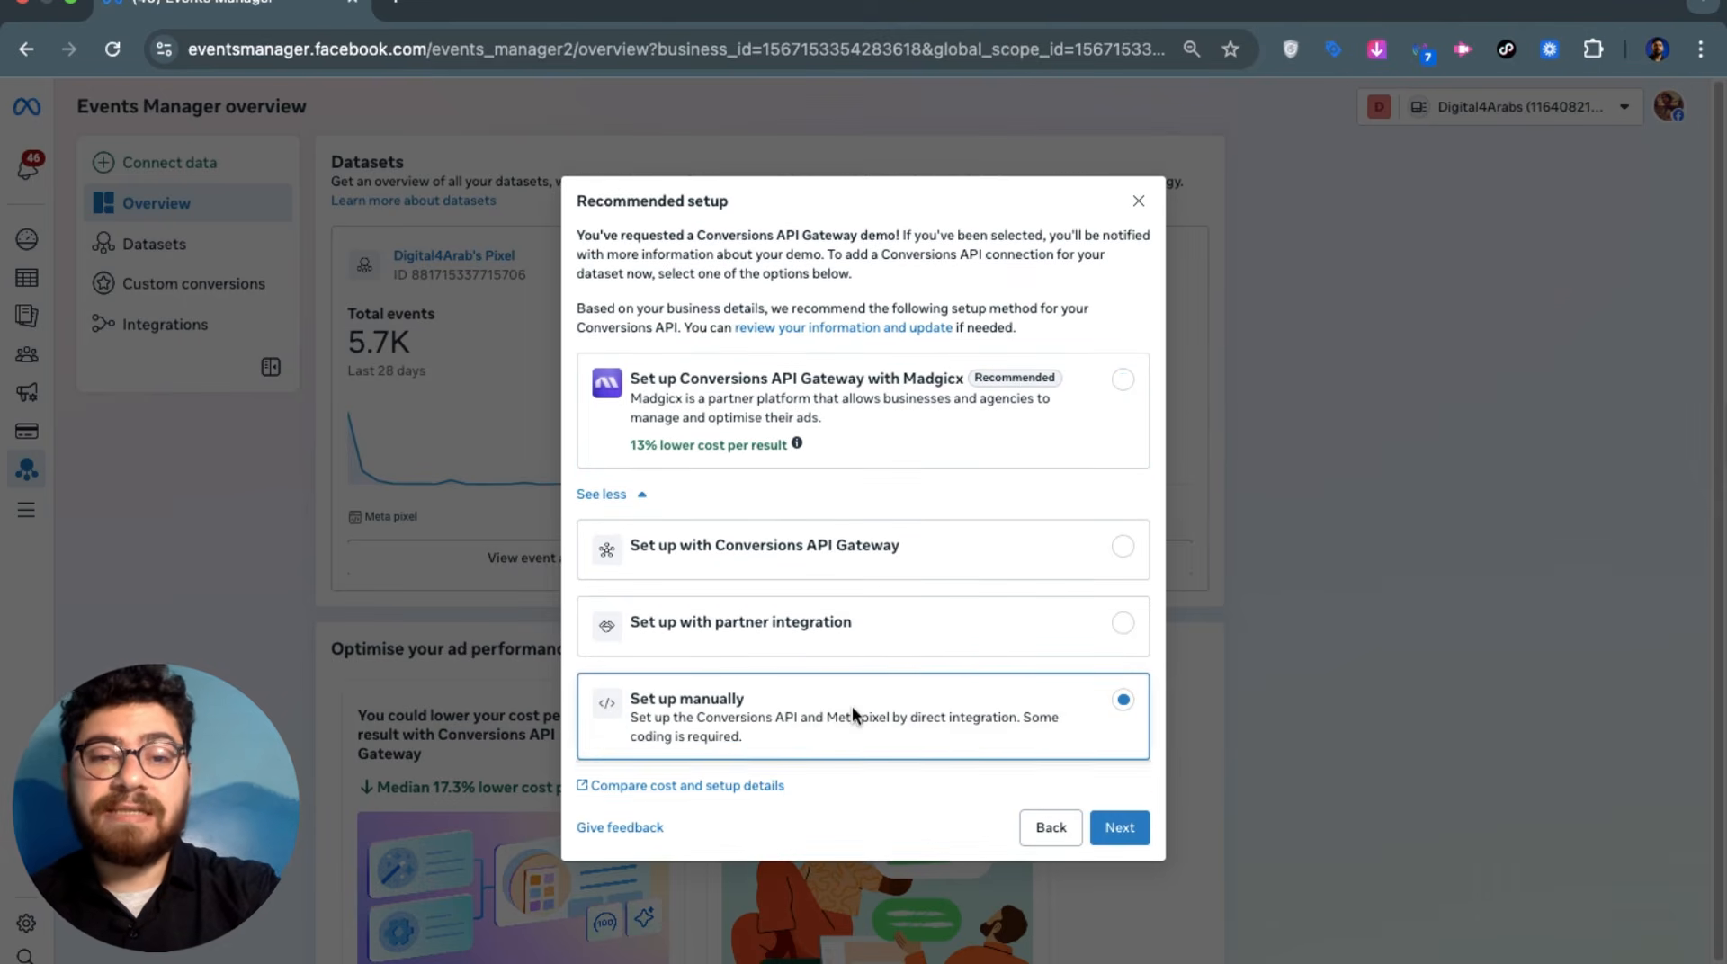
pyautogui.click(1099, 826)
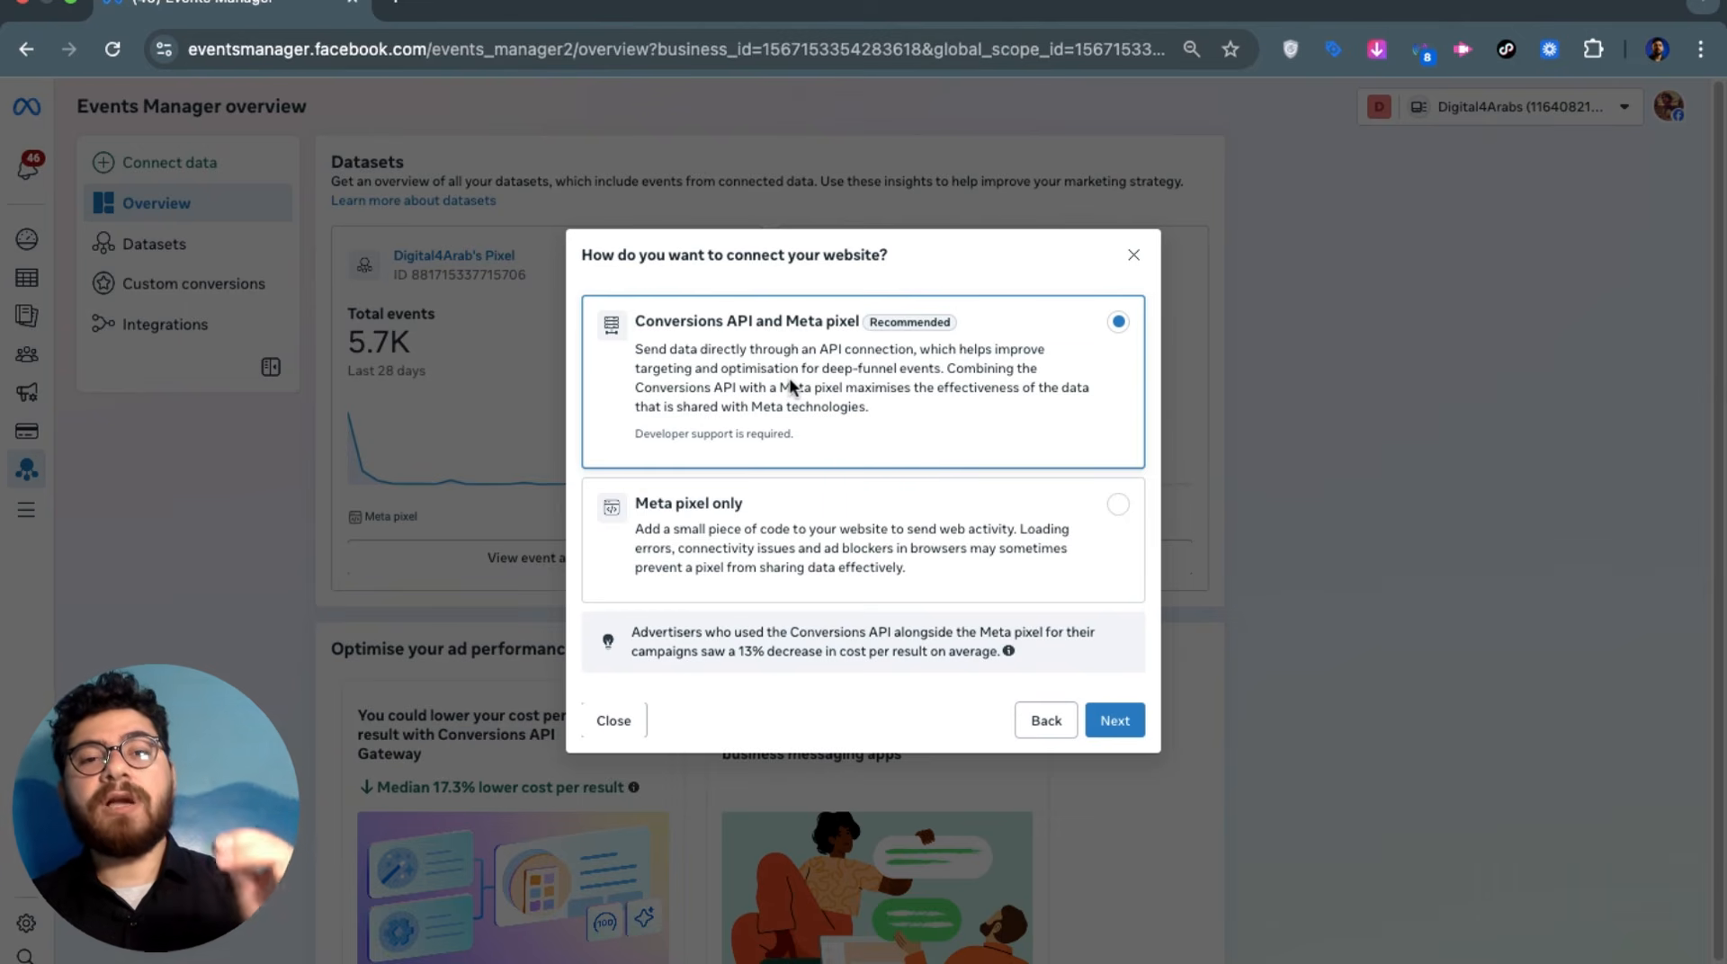
pyautogui.click(772, 530)
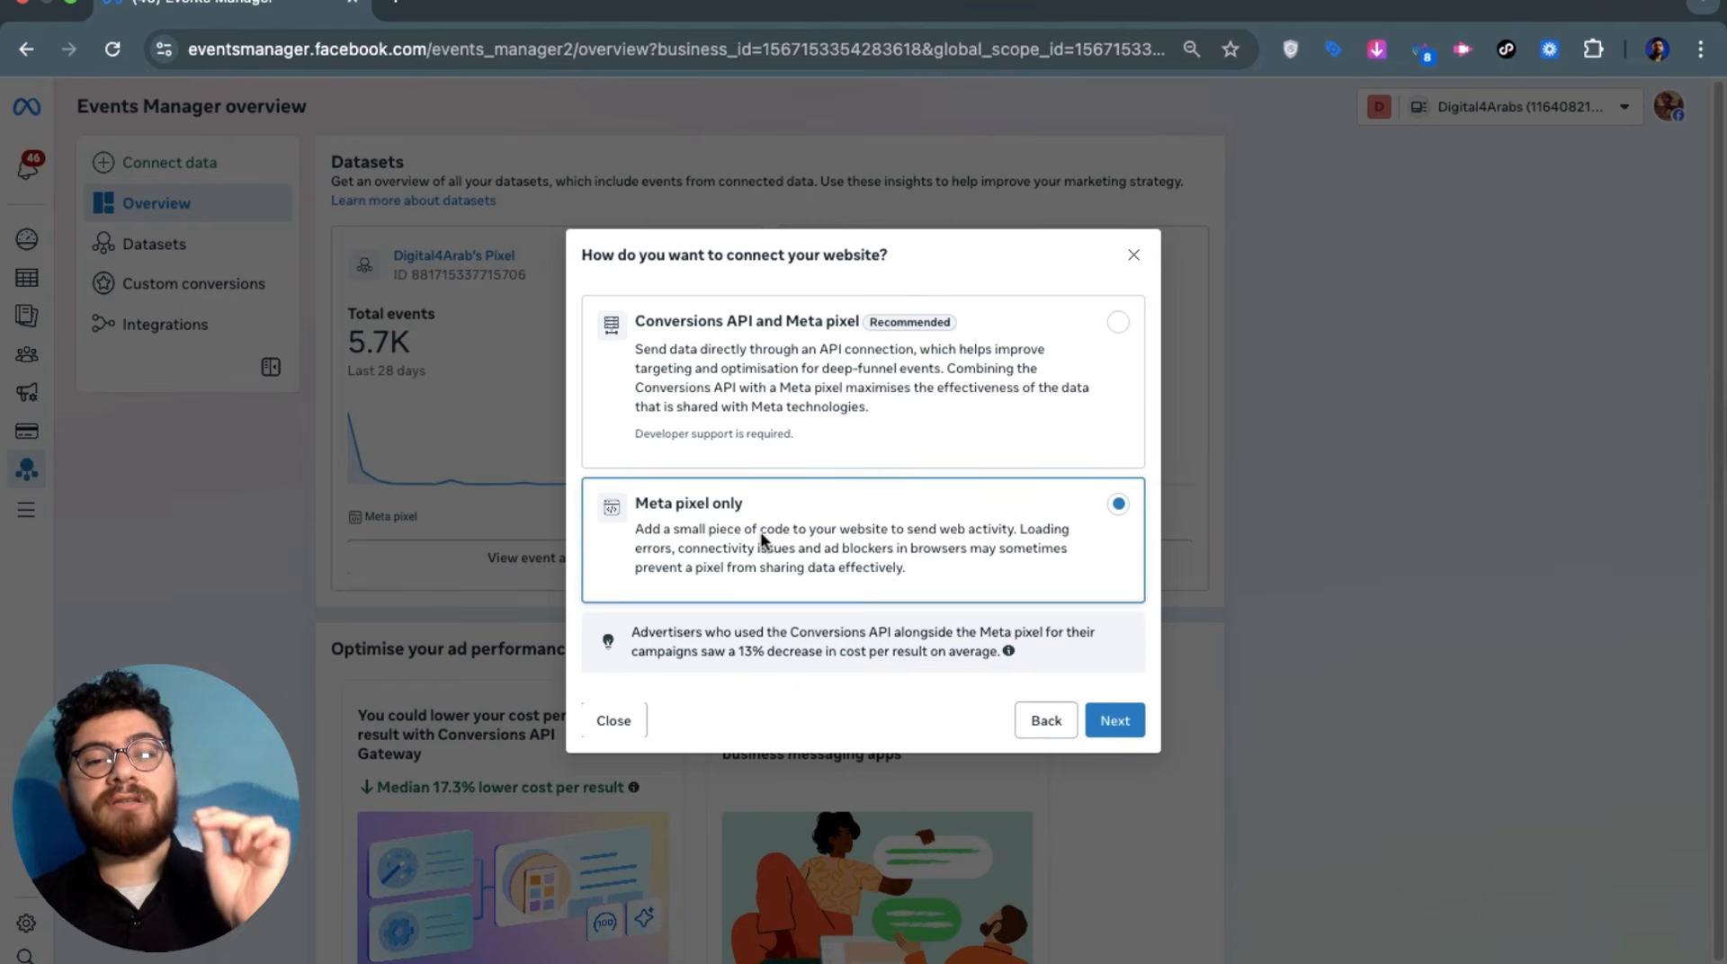
pyautogui.click(1113, 722)
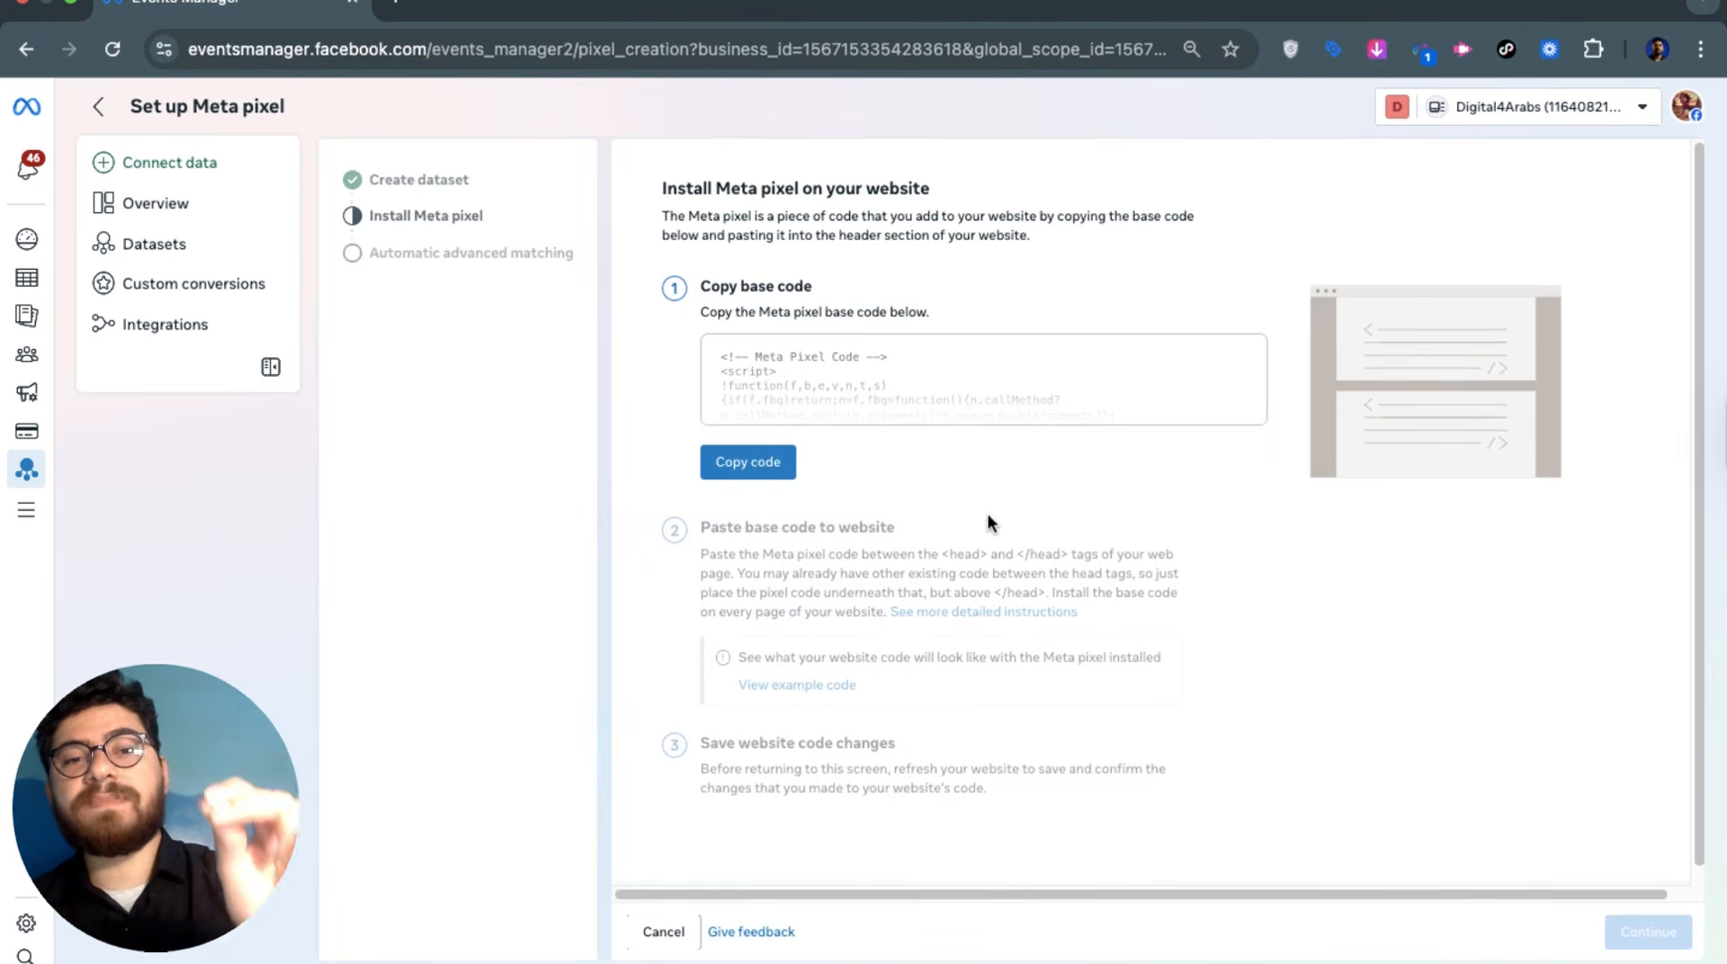
# Copy the Meta pixel base code from the installation step
pyautogui.click(757, 465)
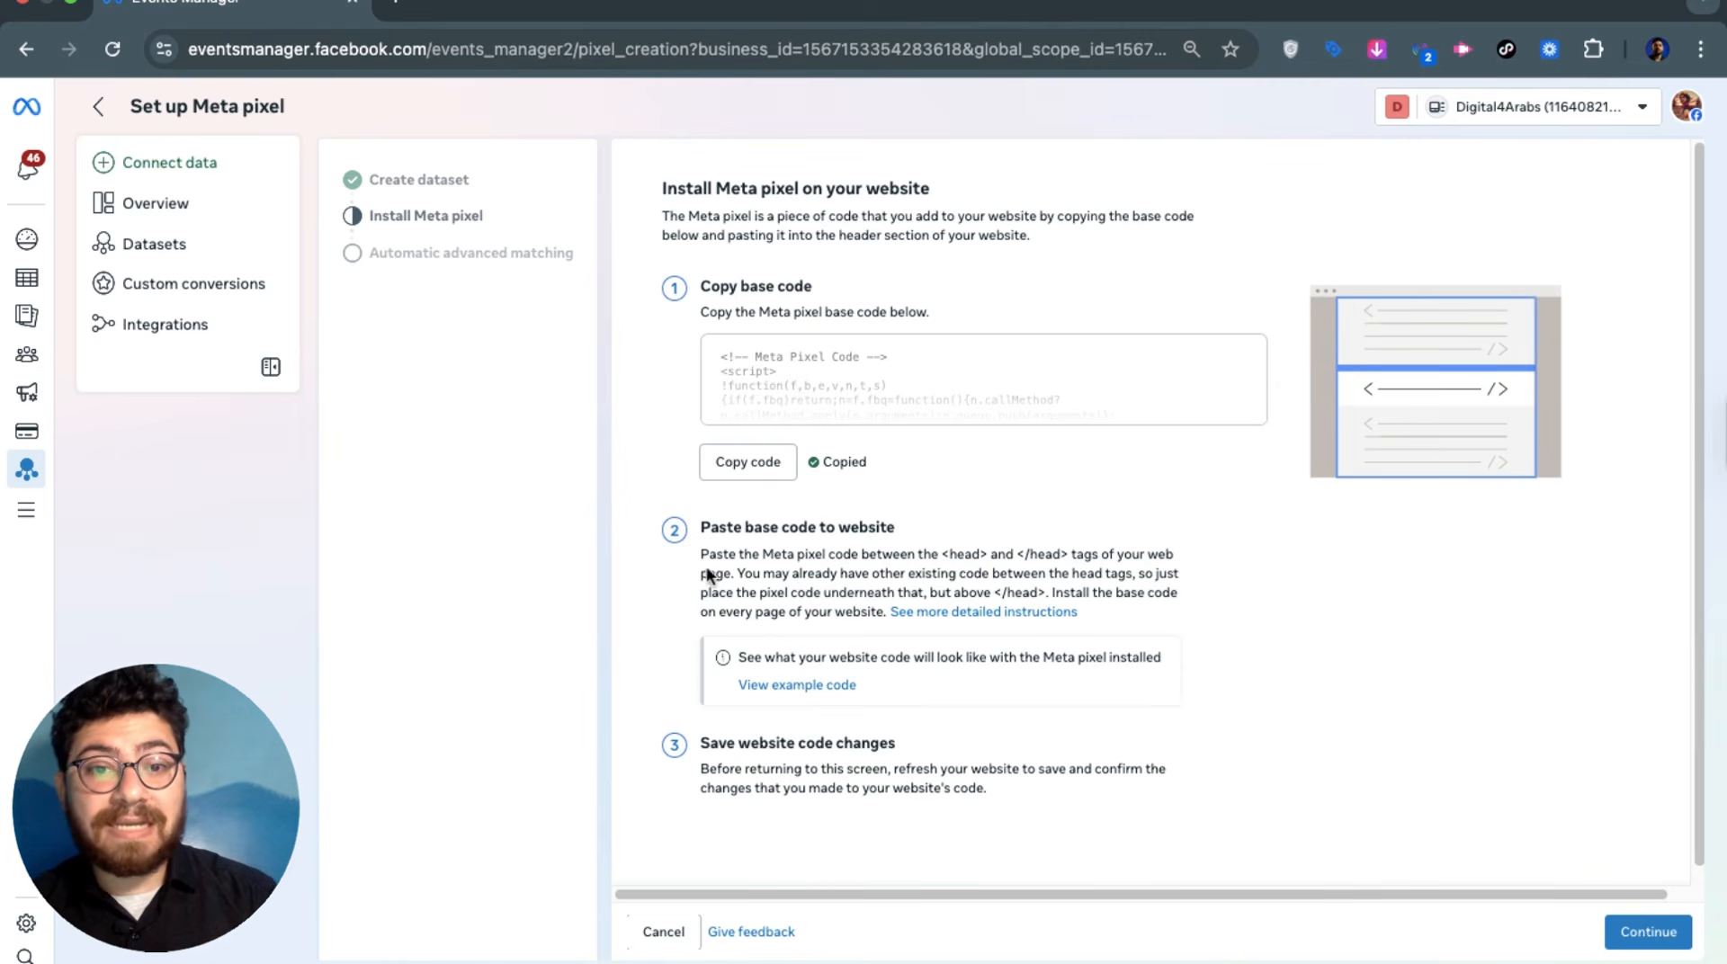
pyautogui.moveTo(705, 544); pyautogui.dragTo(916, 534)
pyautogui.click(914, 532)
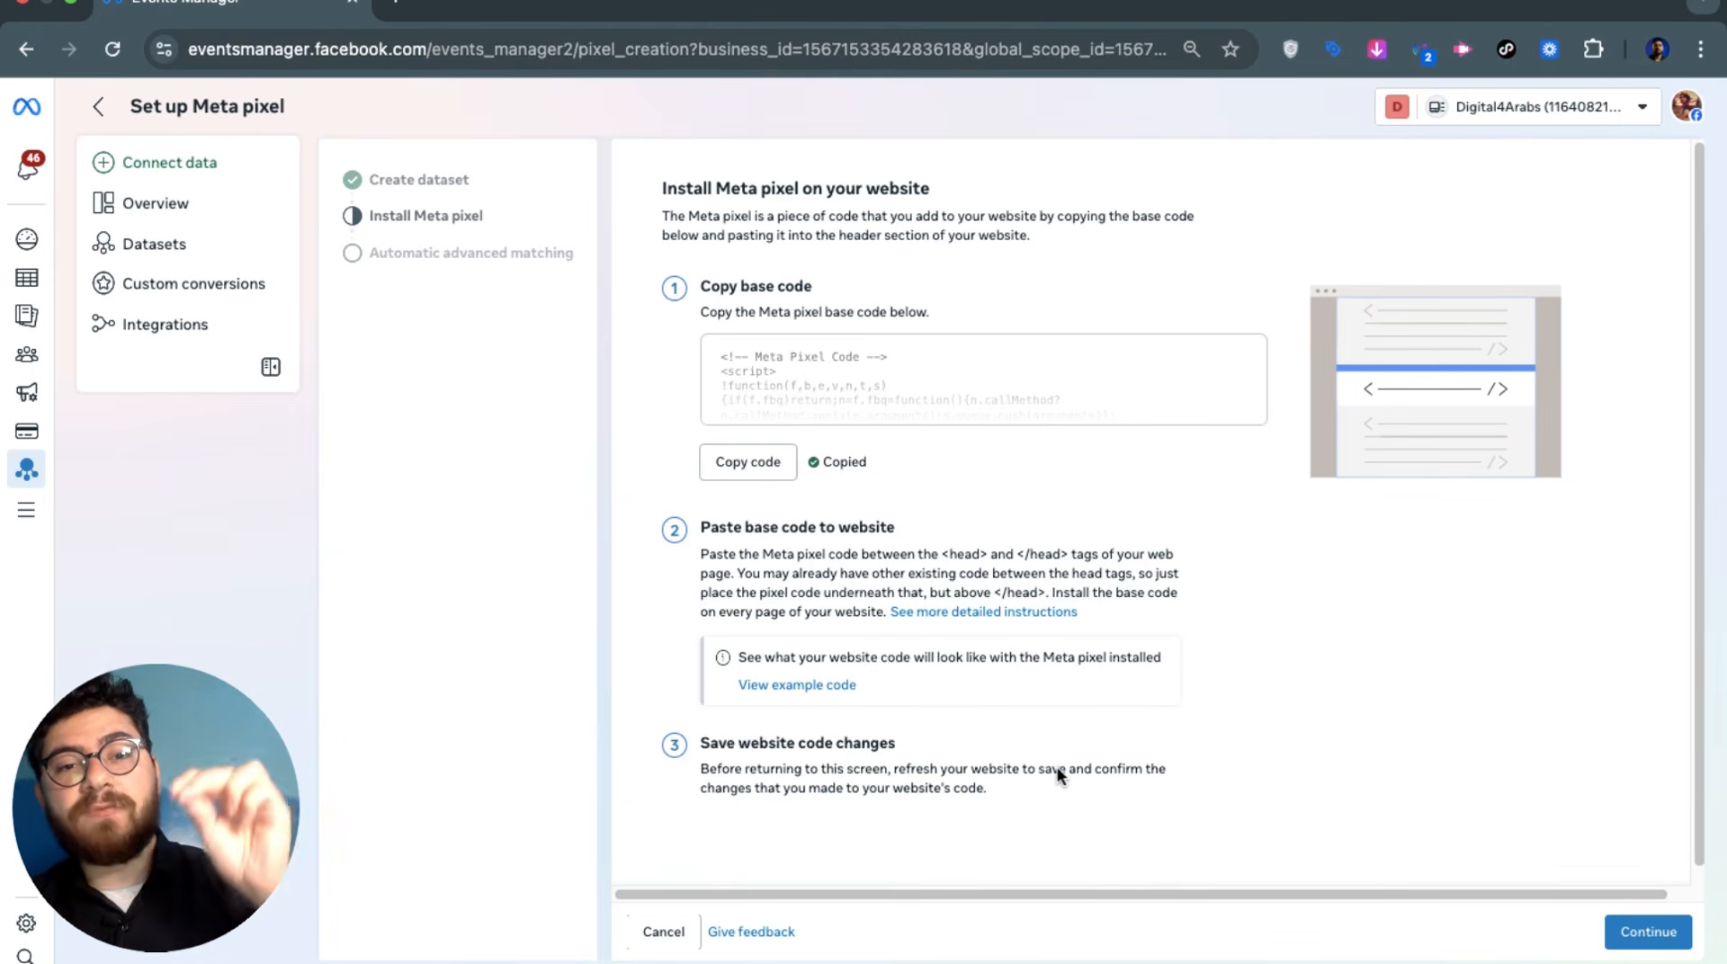
# Turn on automatic advanced matching and finish the pixel setup
pyautogui.click(1660, 931)
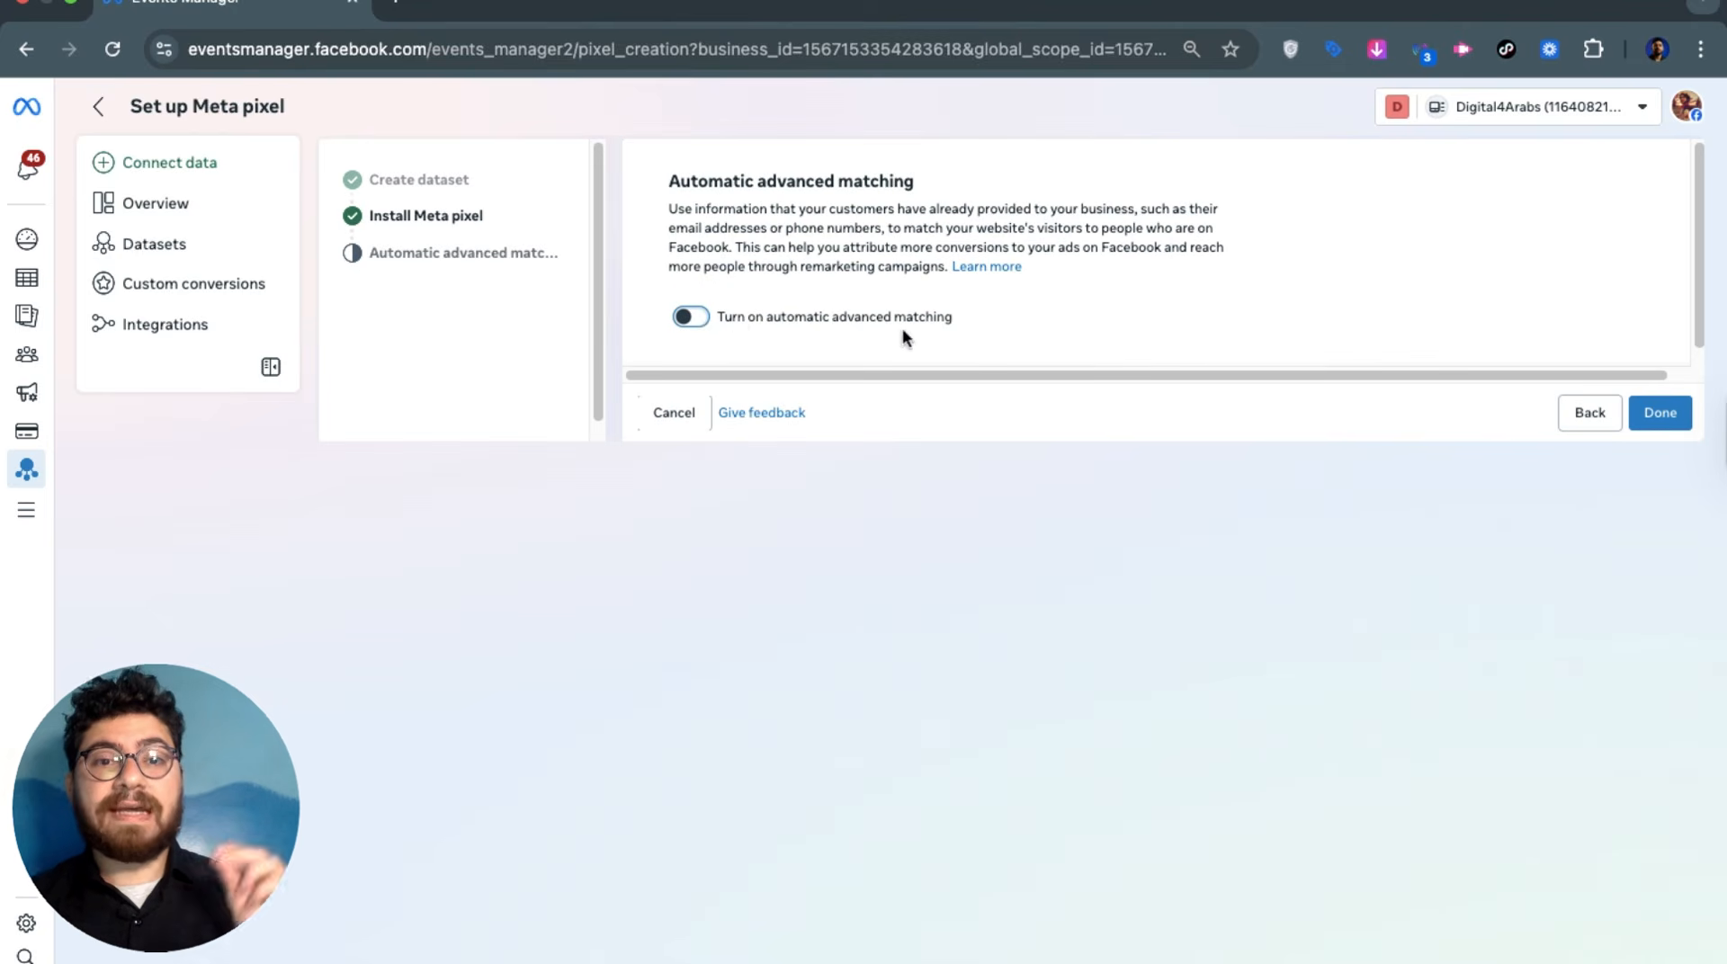
pyautogui.click(691, 316)
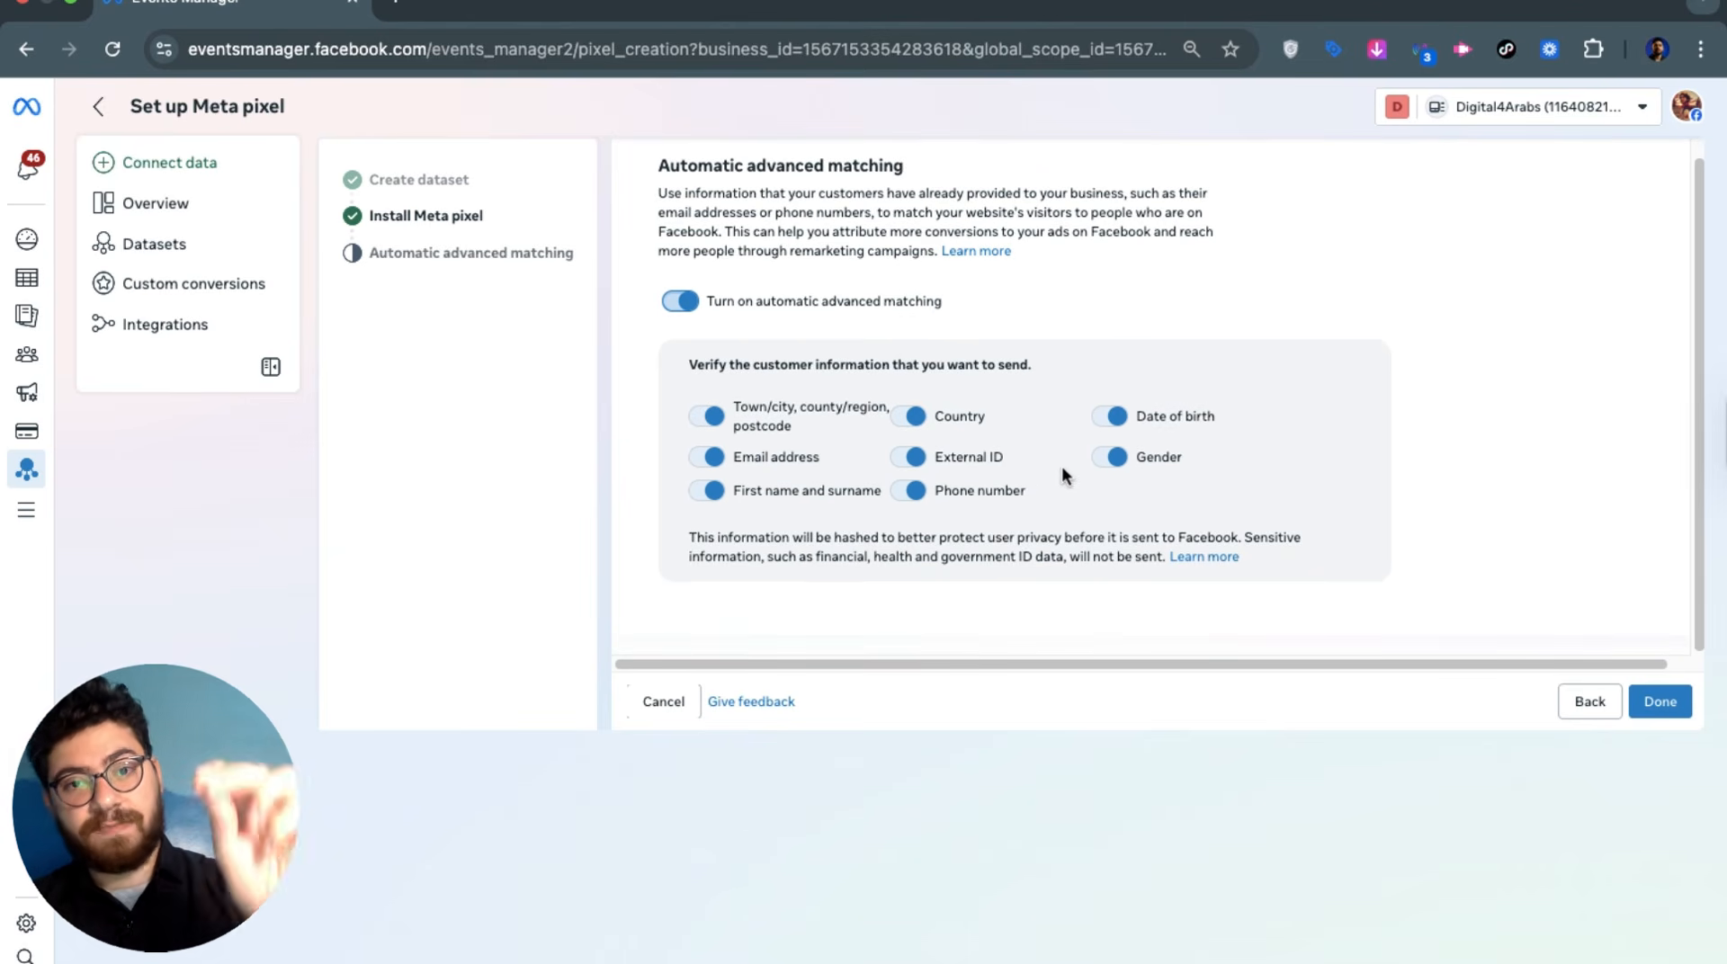
pyautogui.click(1666, 698)
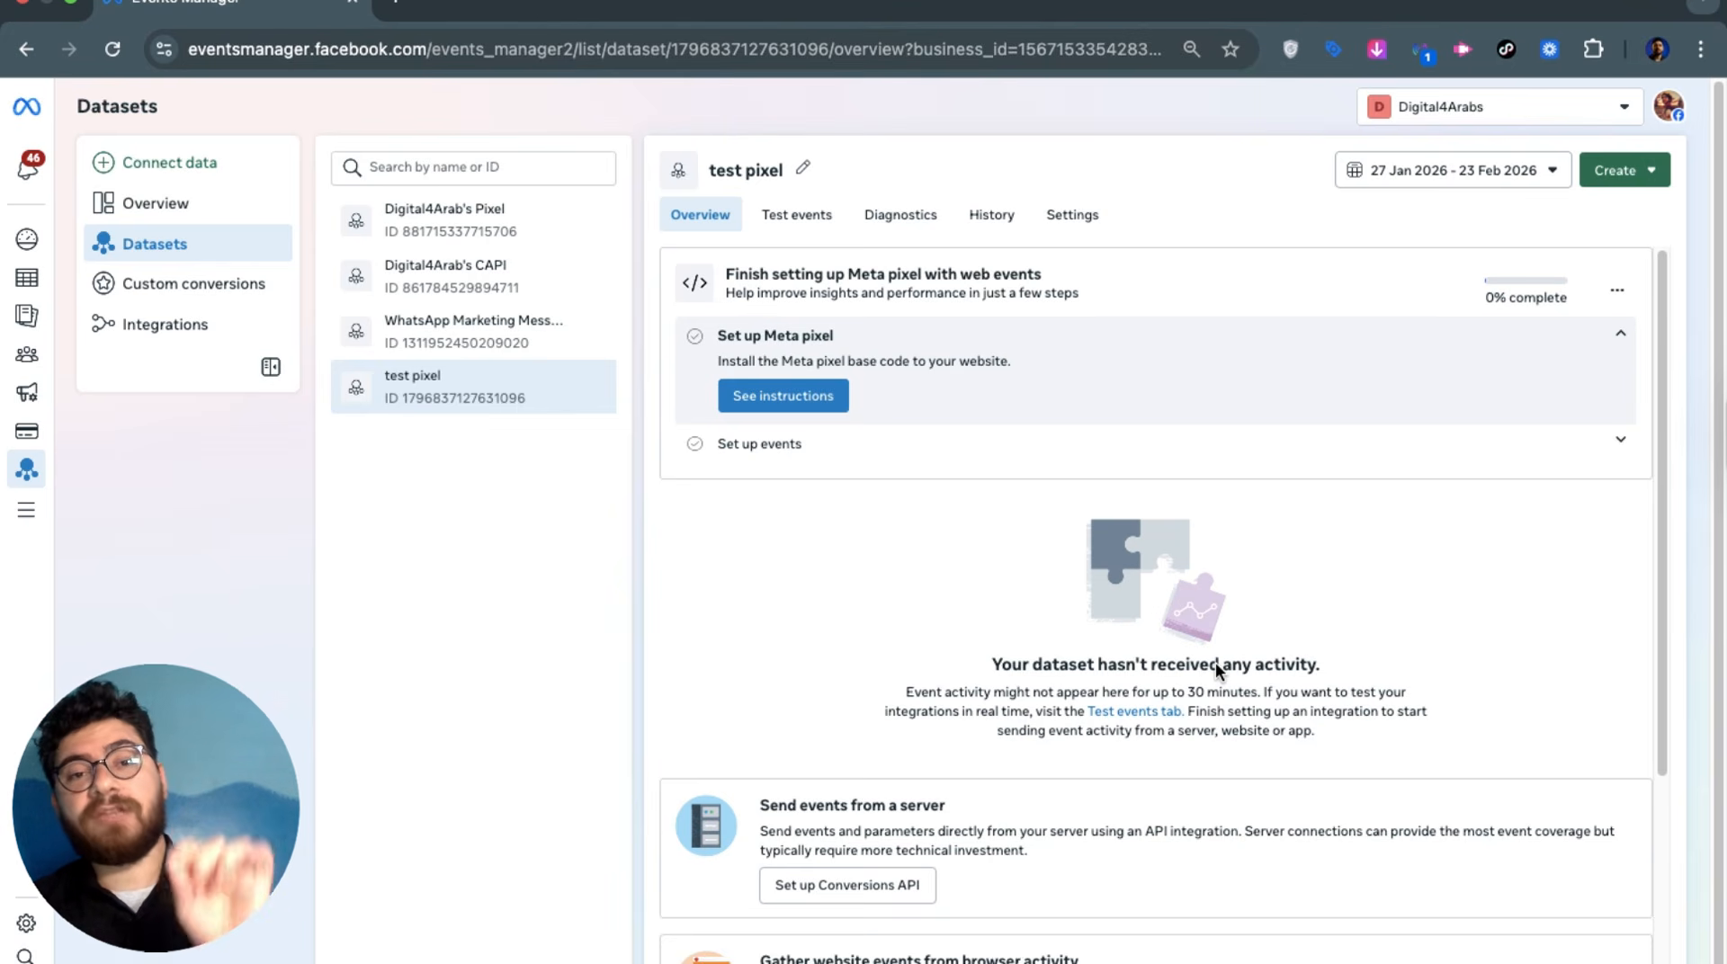
# Expand the website-events check on the test pixel's Test events page, then open a new browser tab
pyautogui.click(803, 221)
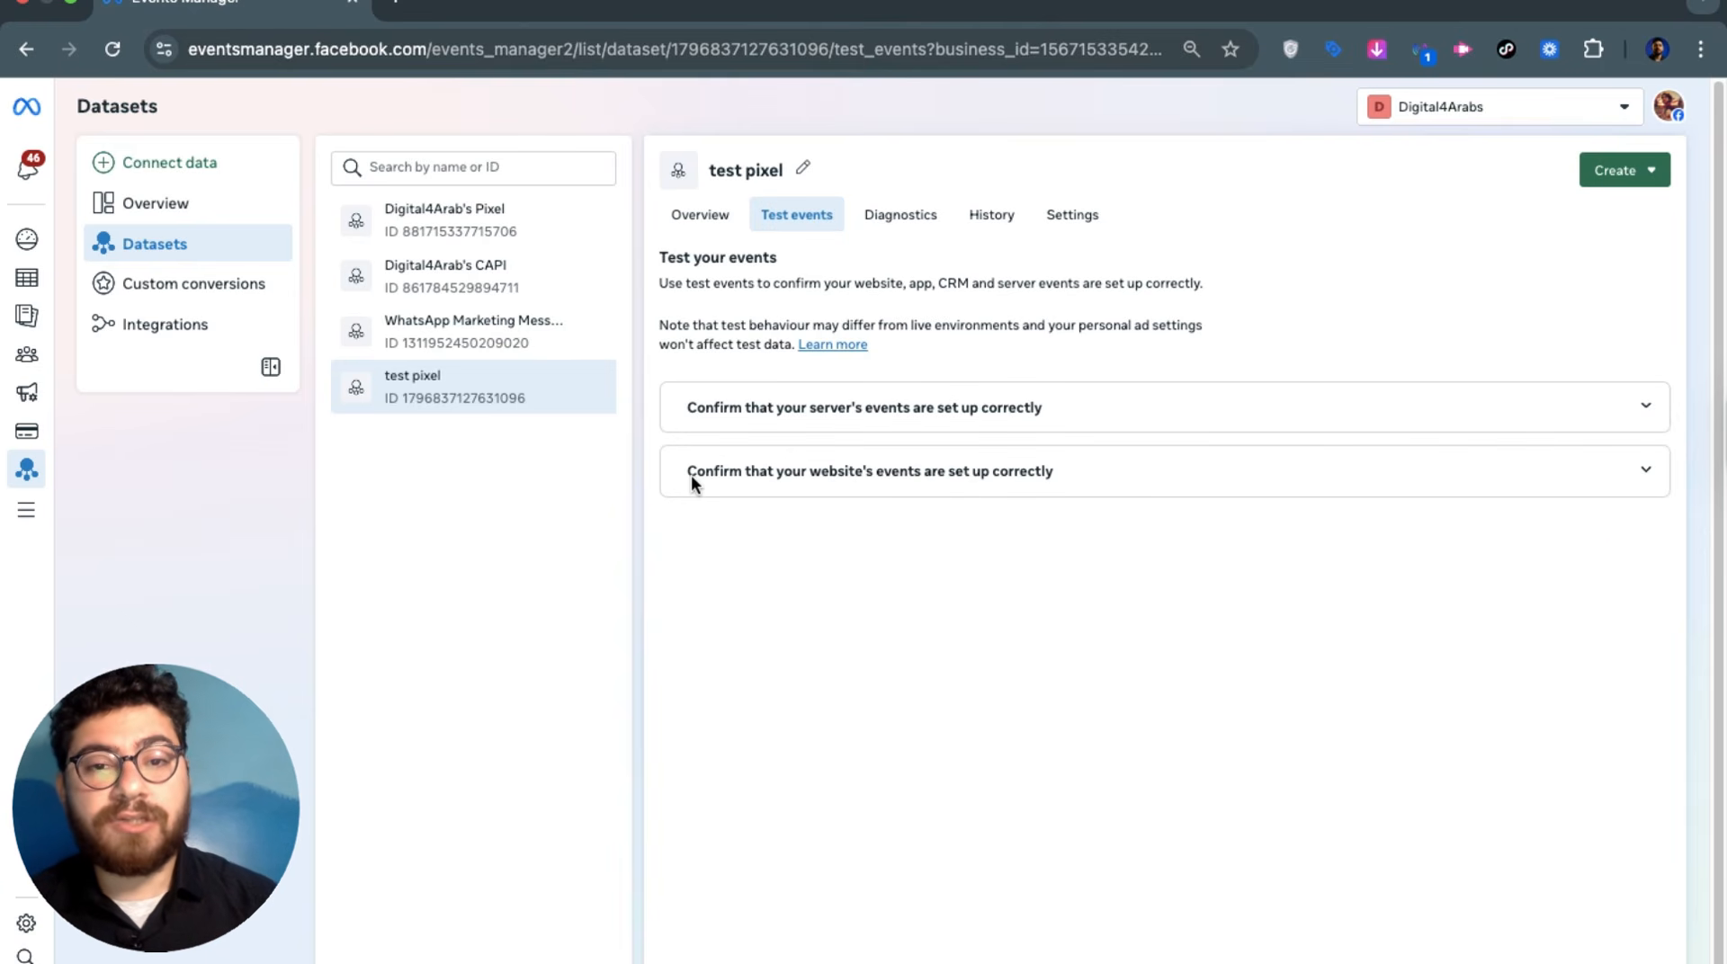
pyautogui.click(819, 471)
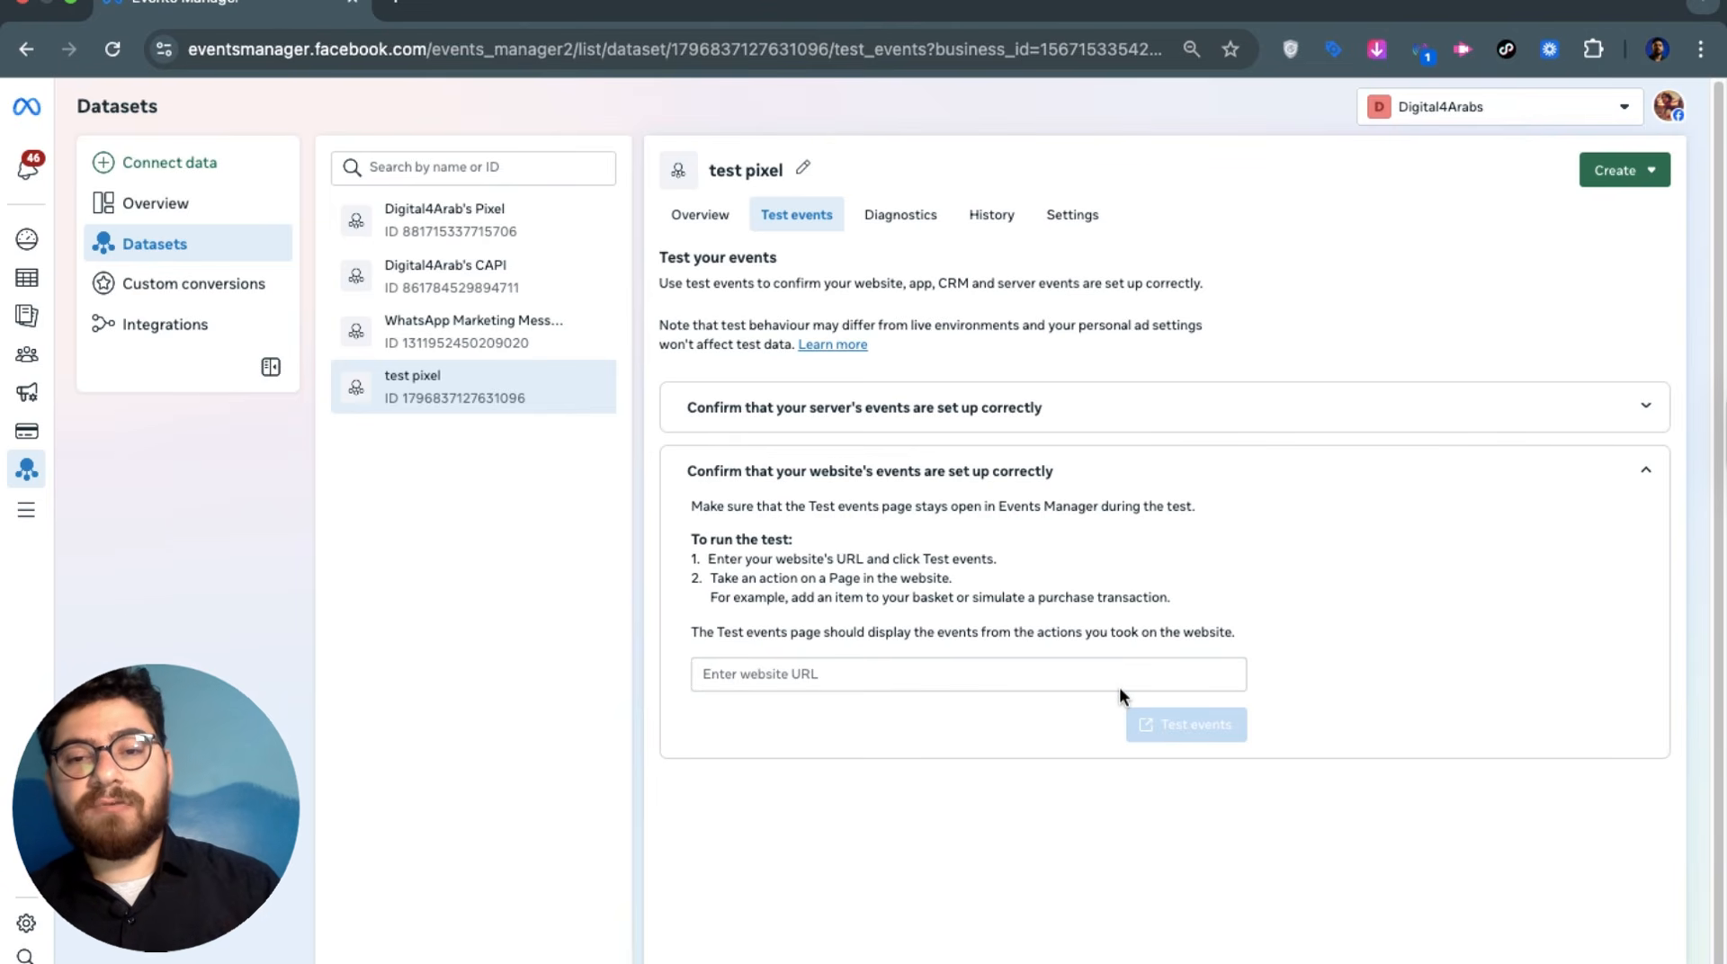
pyautogui.scroll(-1, 824, 835)
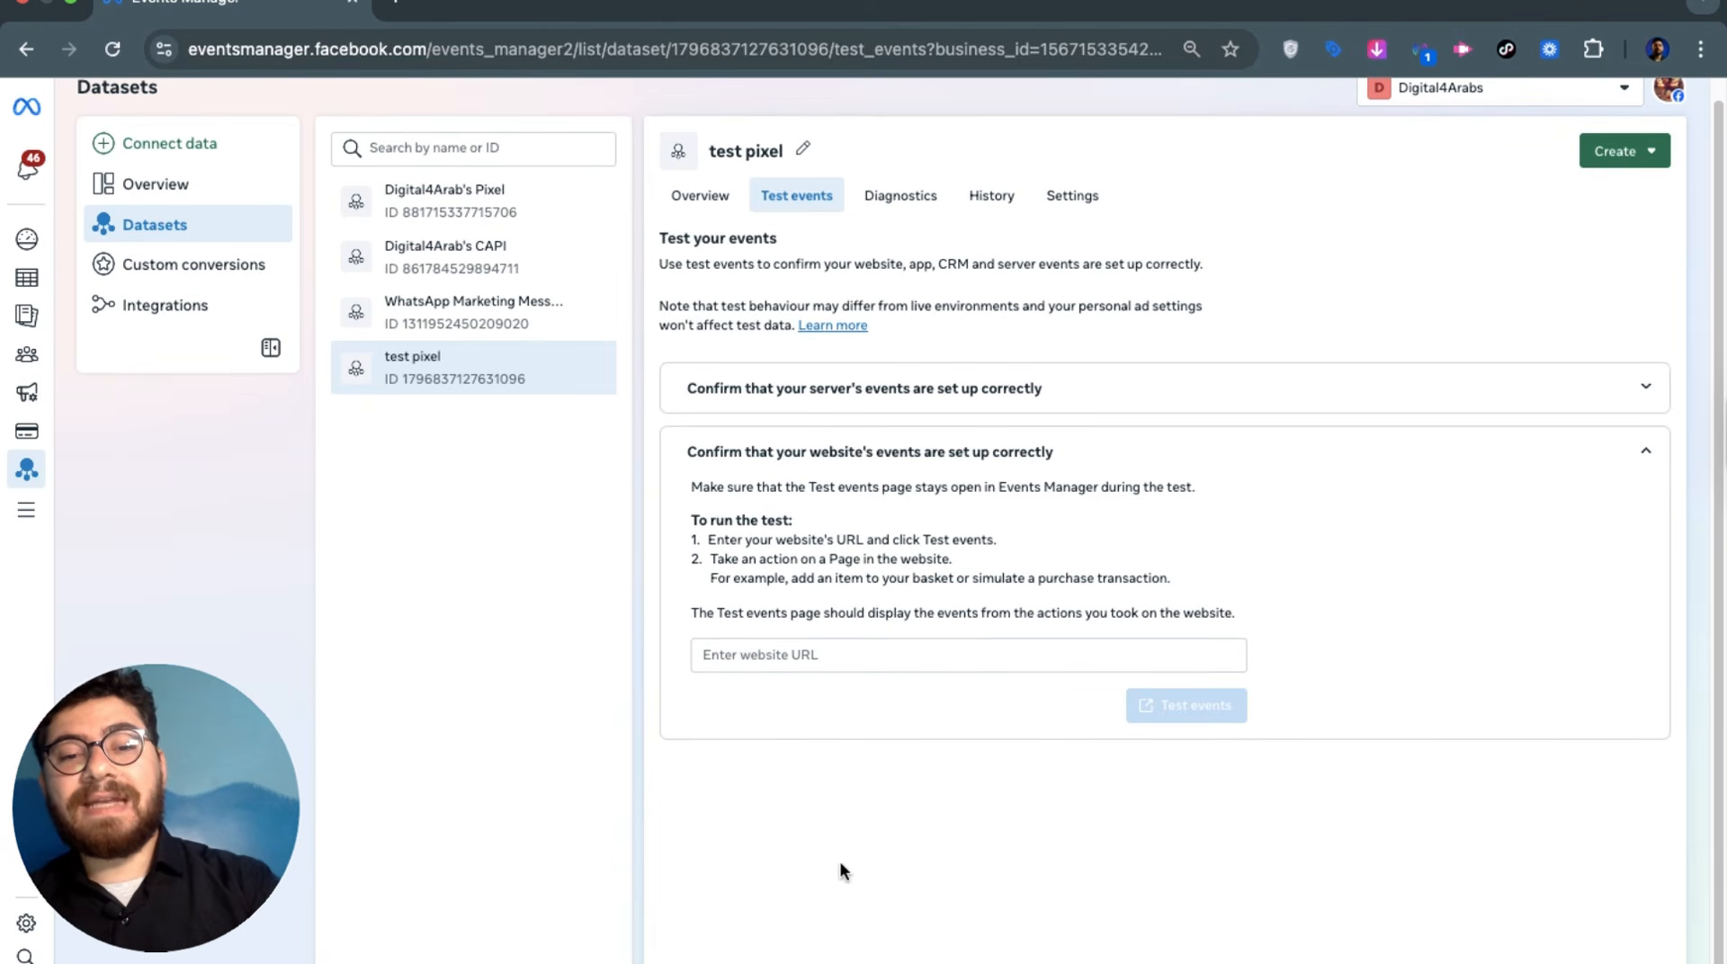
pyautogui.scroll(1, 821, 816)
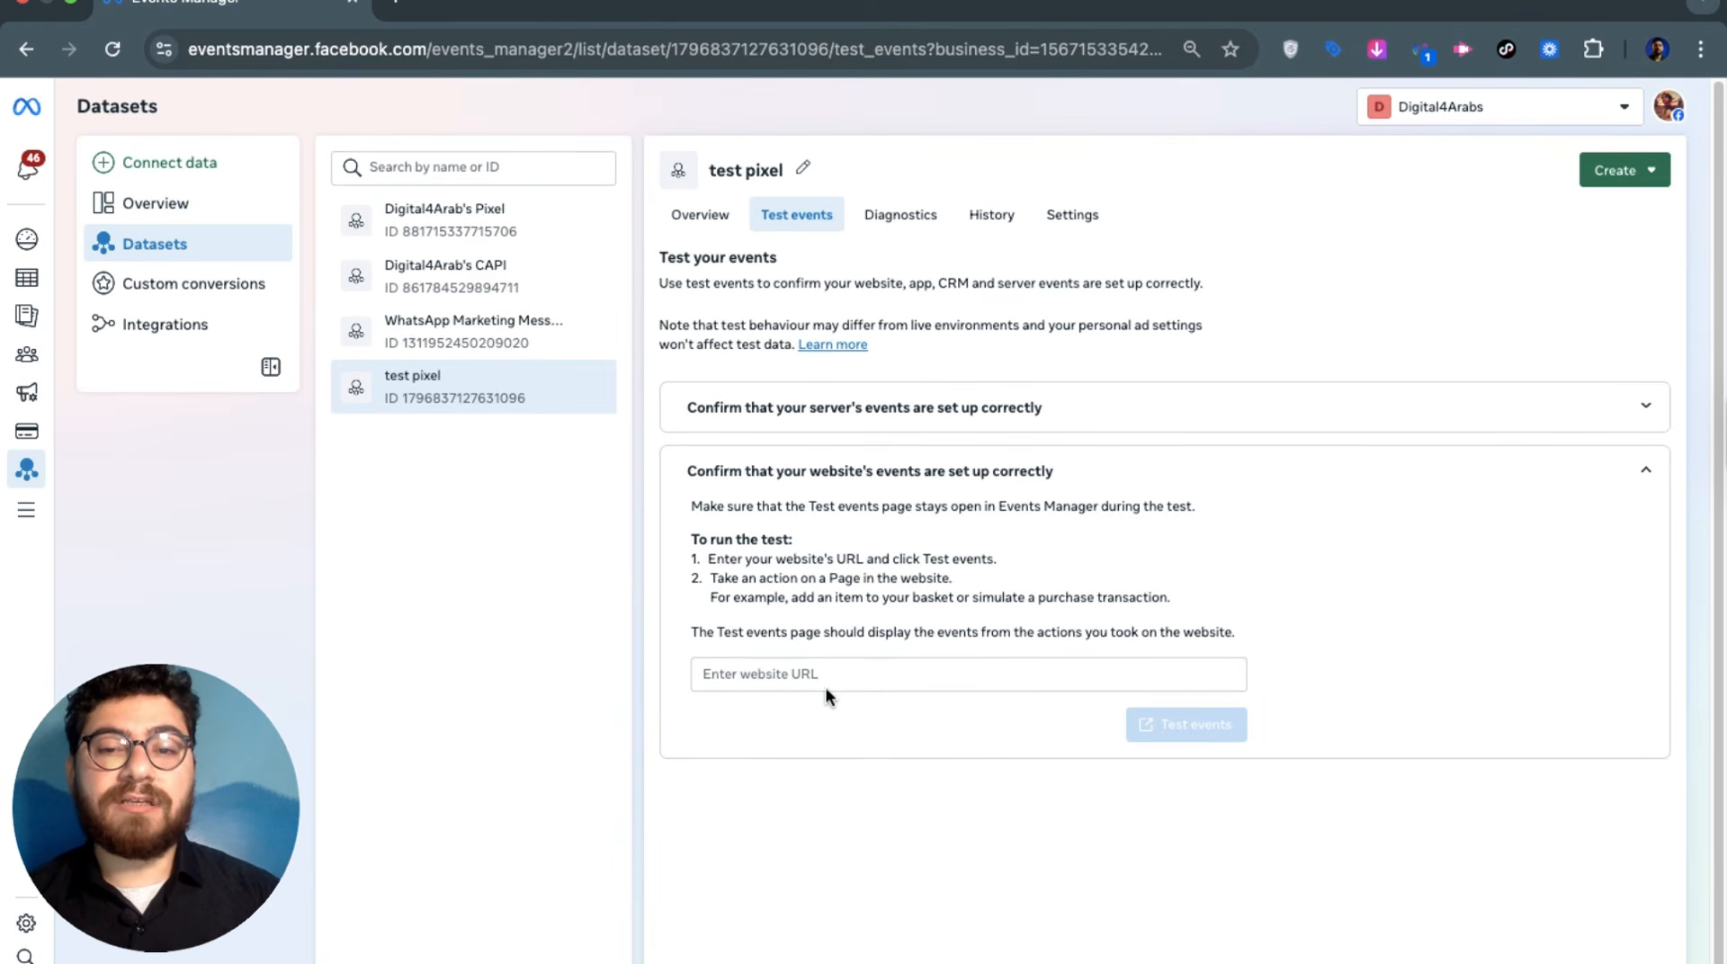
pyautogui.click(824, 673)
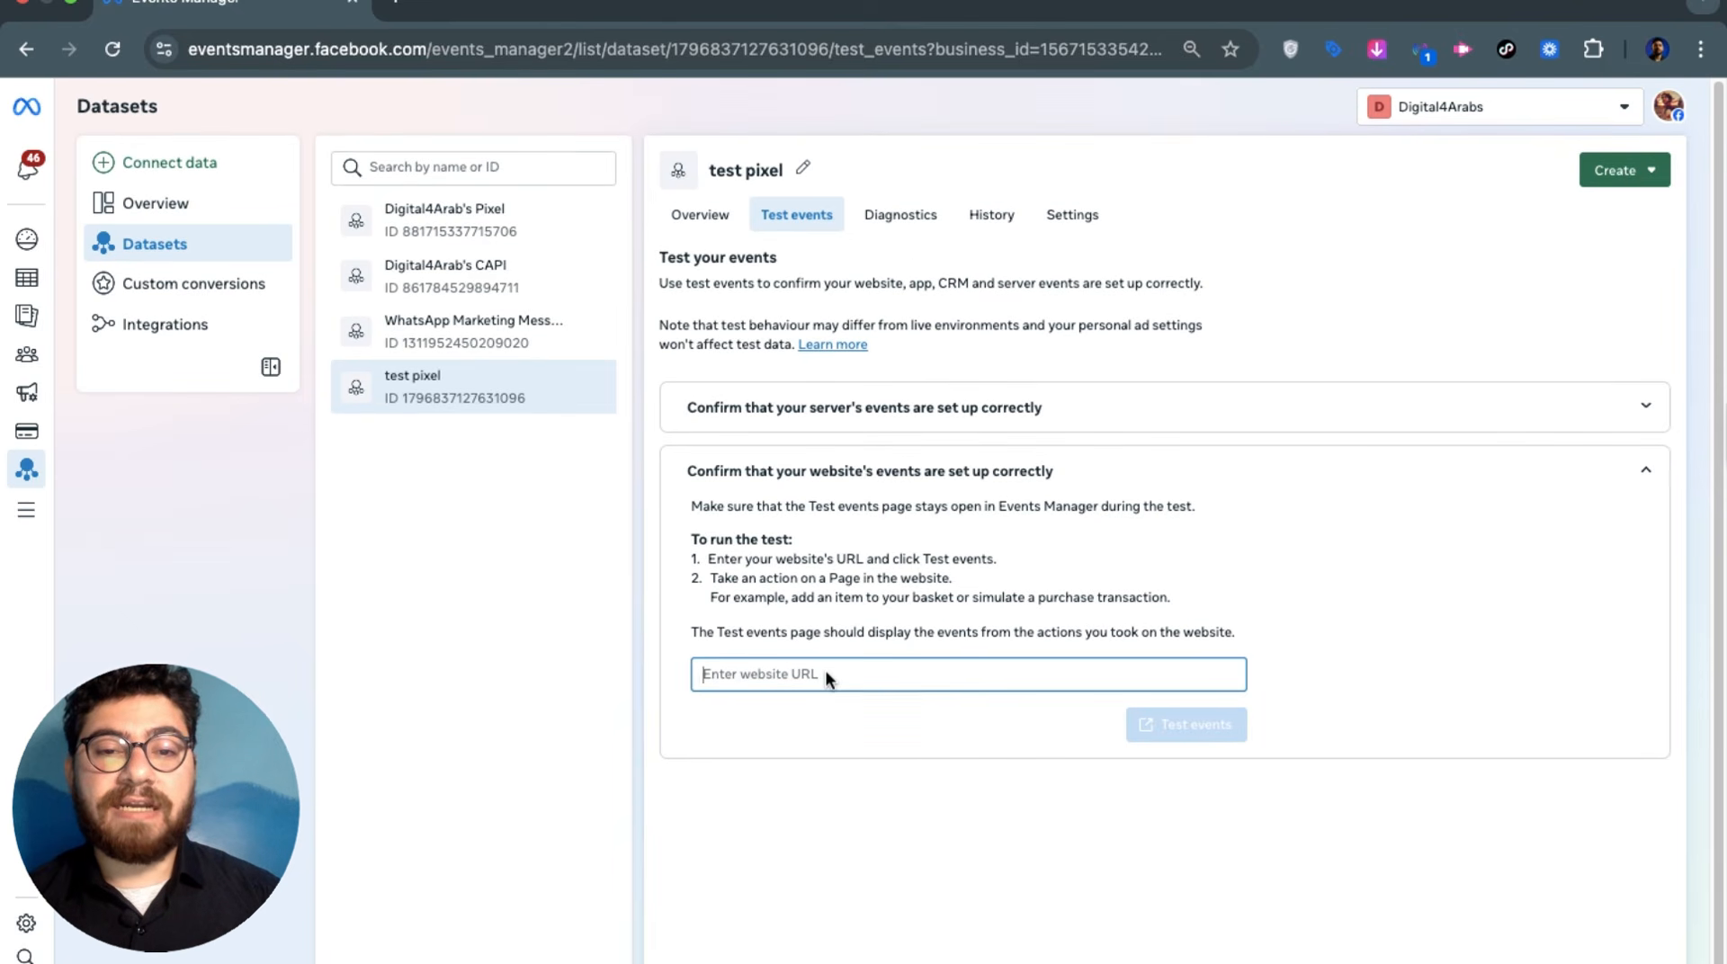
pyautogui.click(1202, 723)
pyautogui.moveTo(423, 13)
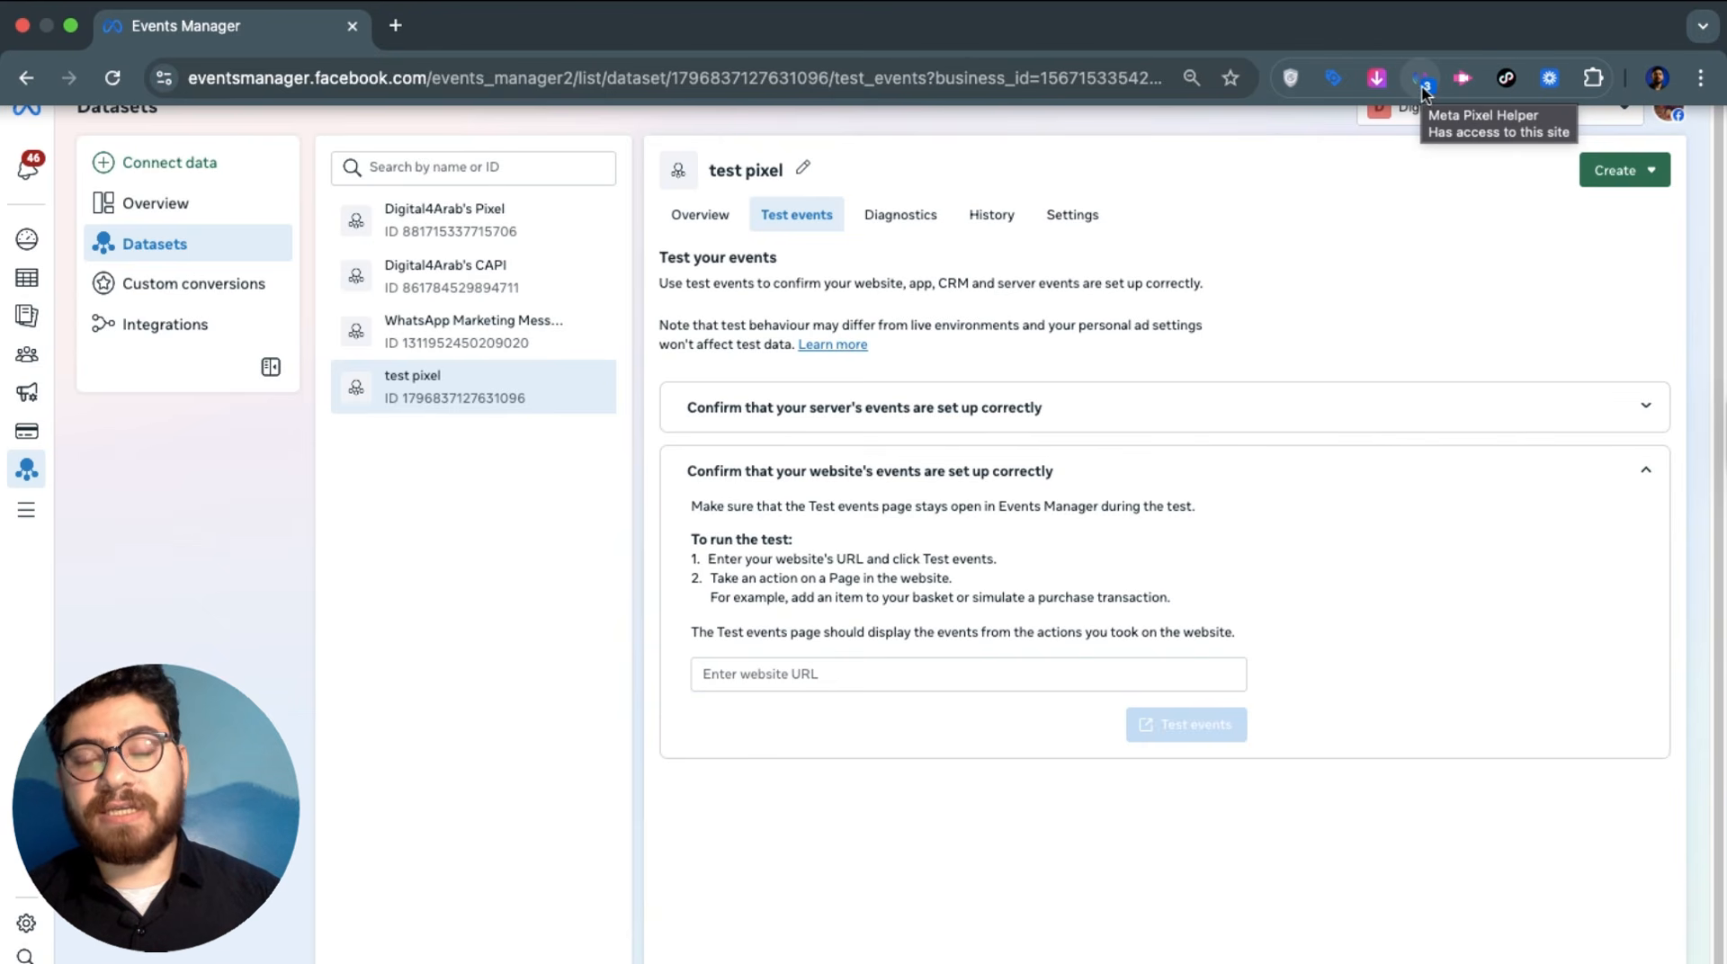
pyautogui.click(395, 25)
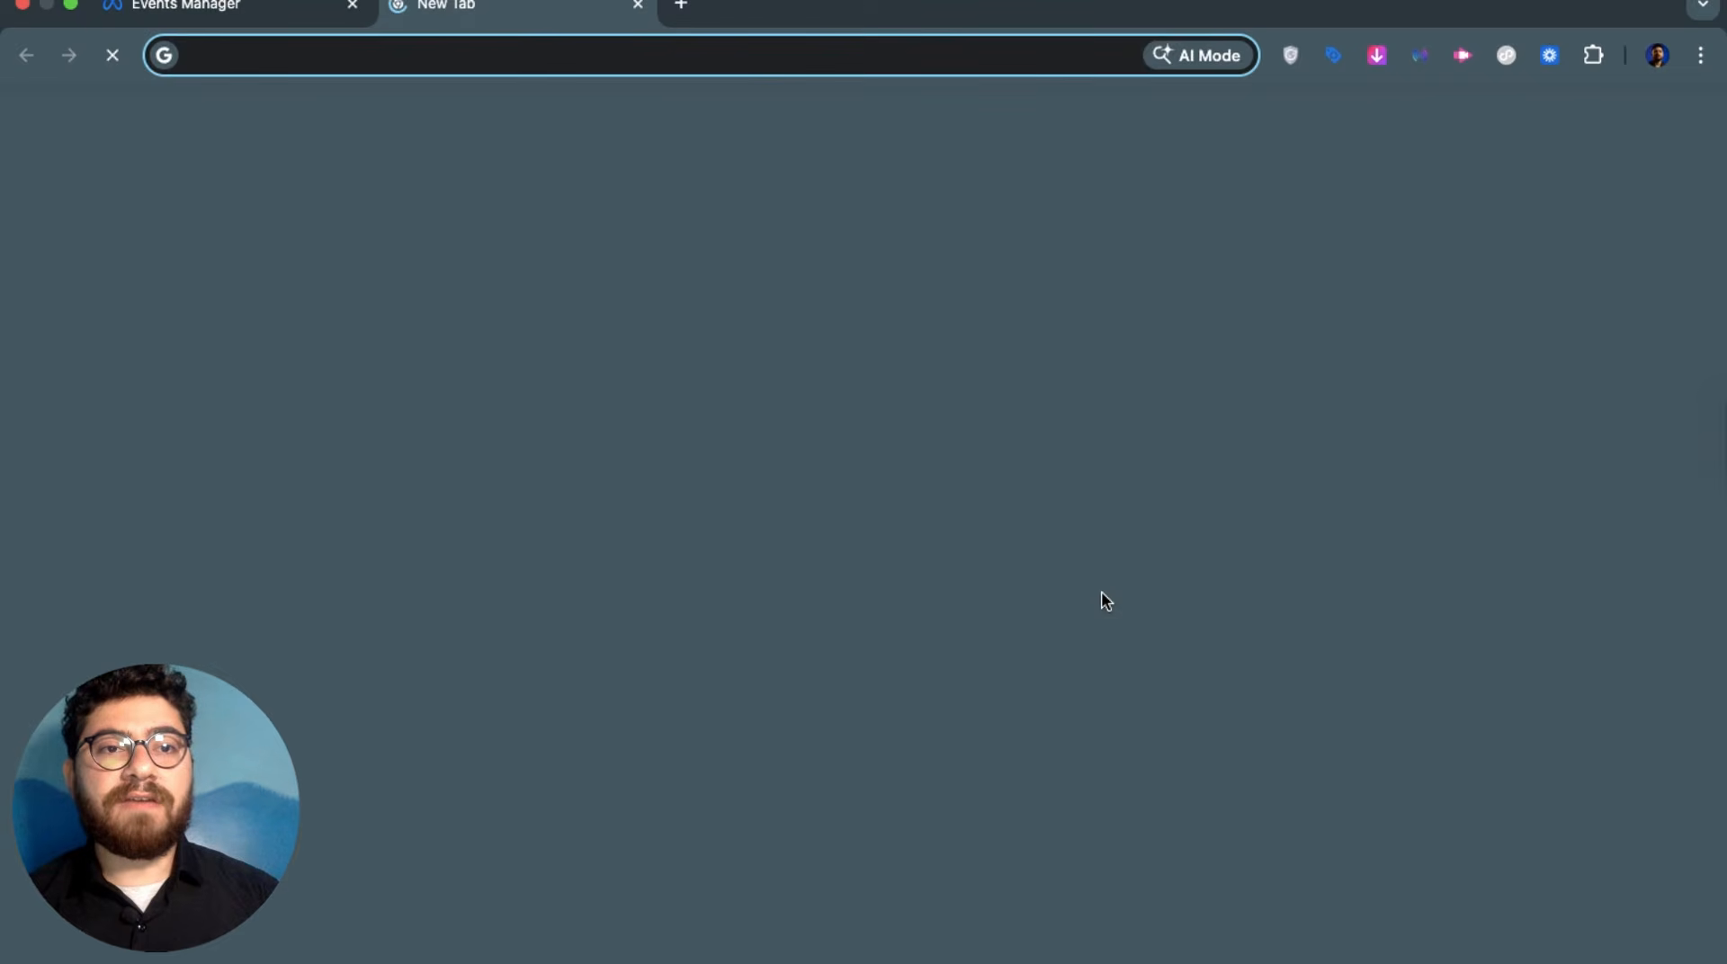
# Search Google for 'meta pixel helper' and open its Chrome Web Store page
pyautogui.write('meta pixel')
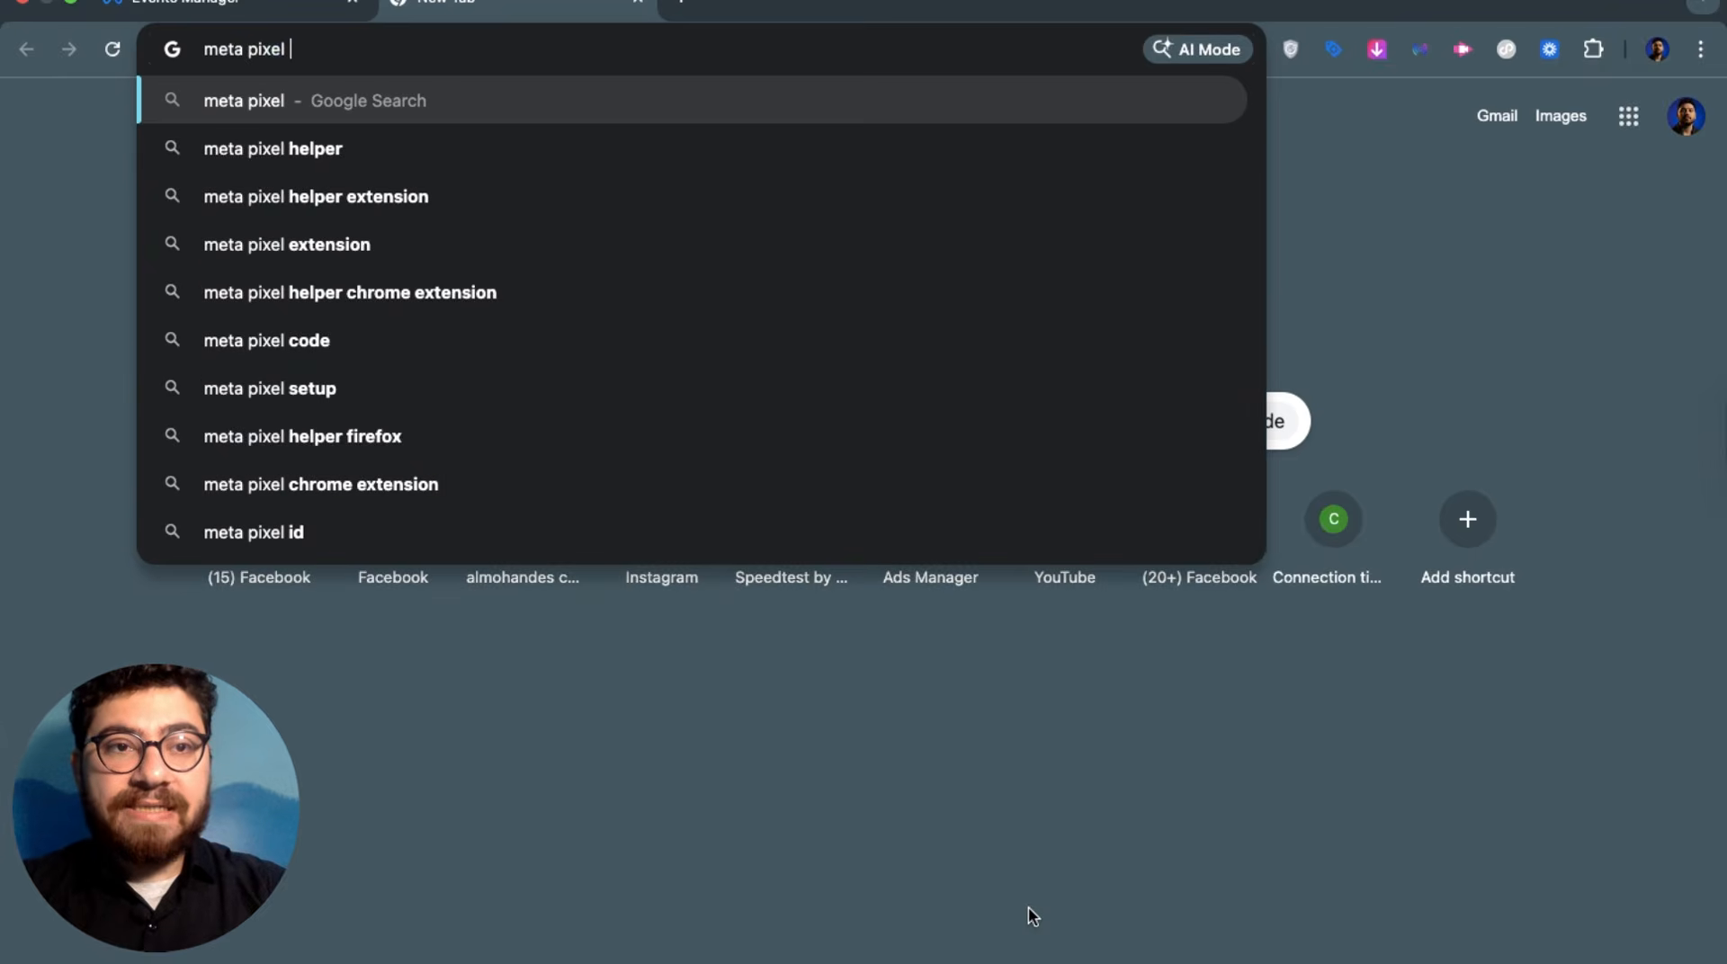
pyautogui.press('Down')
pyautogui.press('Return')
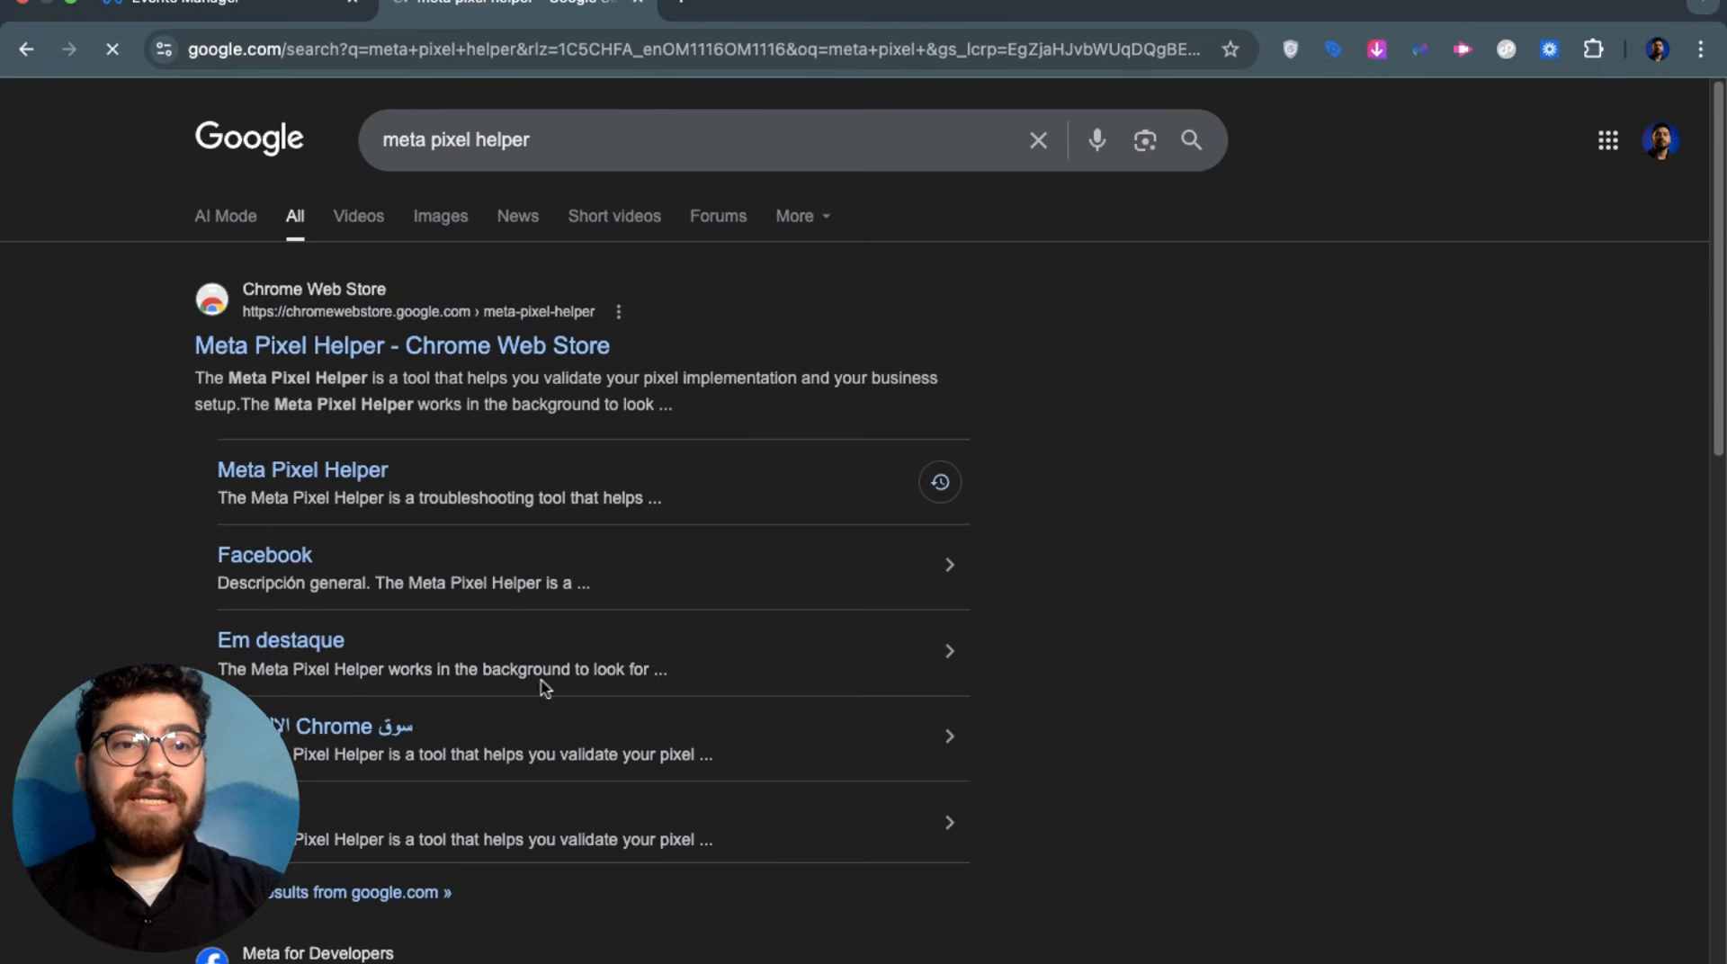
pyautogui.click(430, 346)
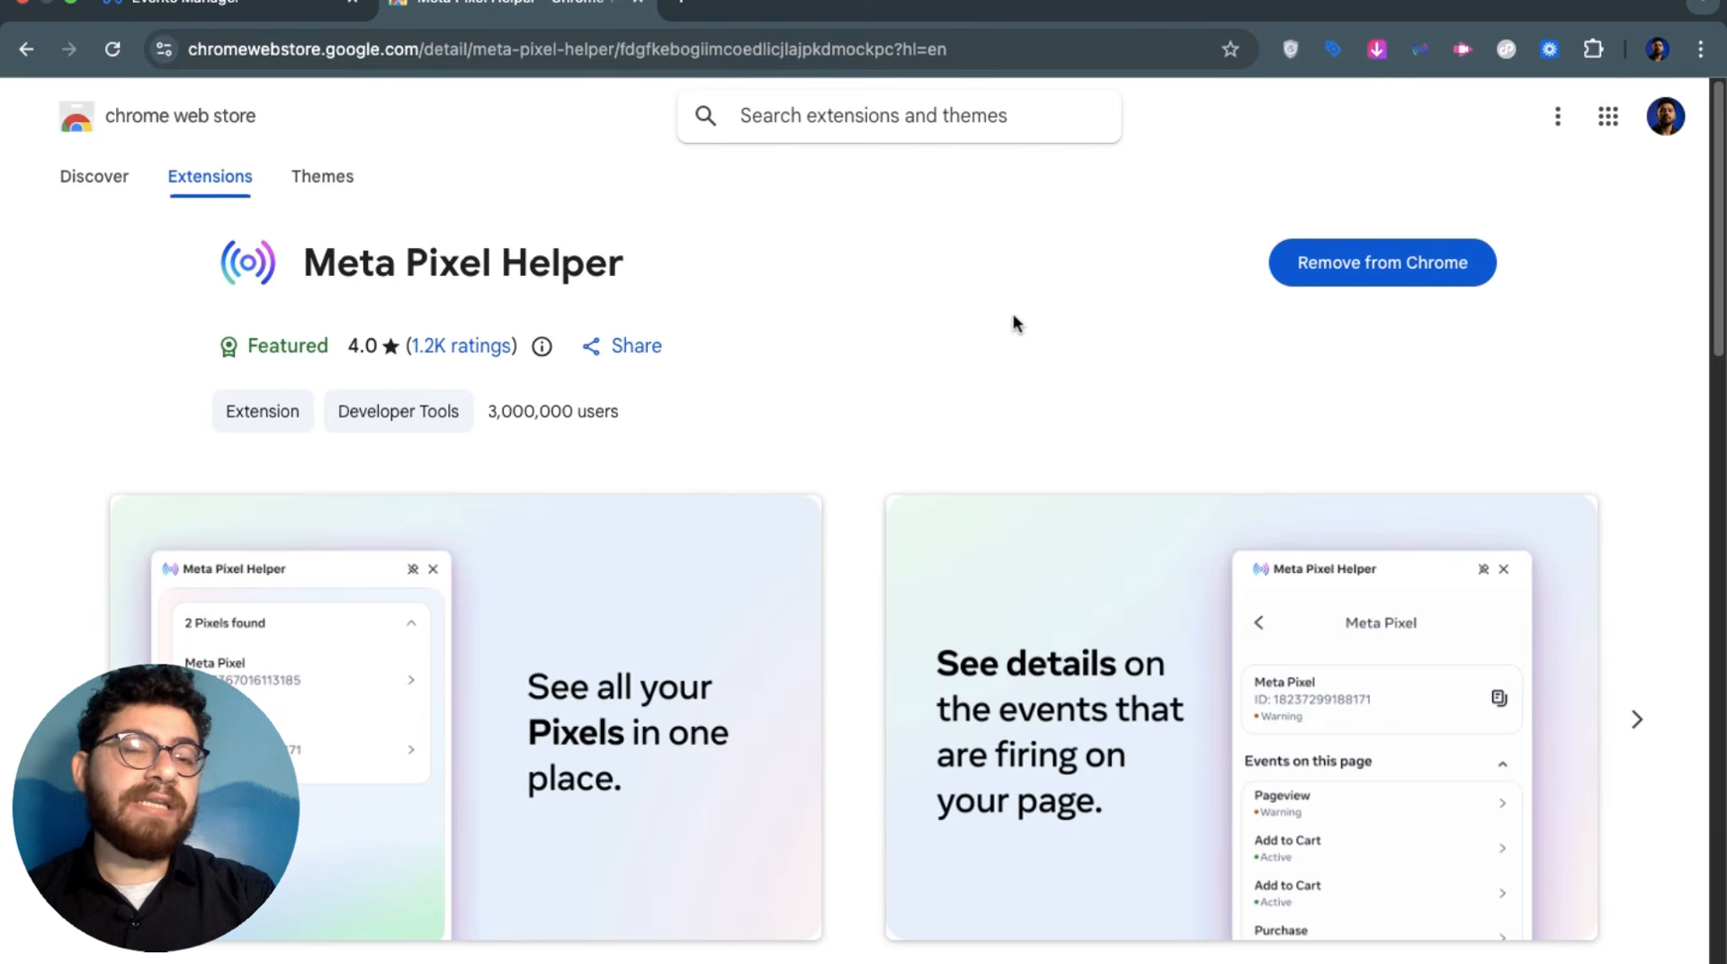
# Load the digital4arabs.com power bank product page in another tab
pyautogui.click(681, 8)
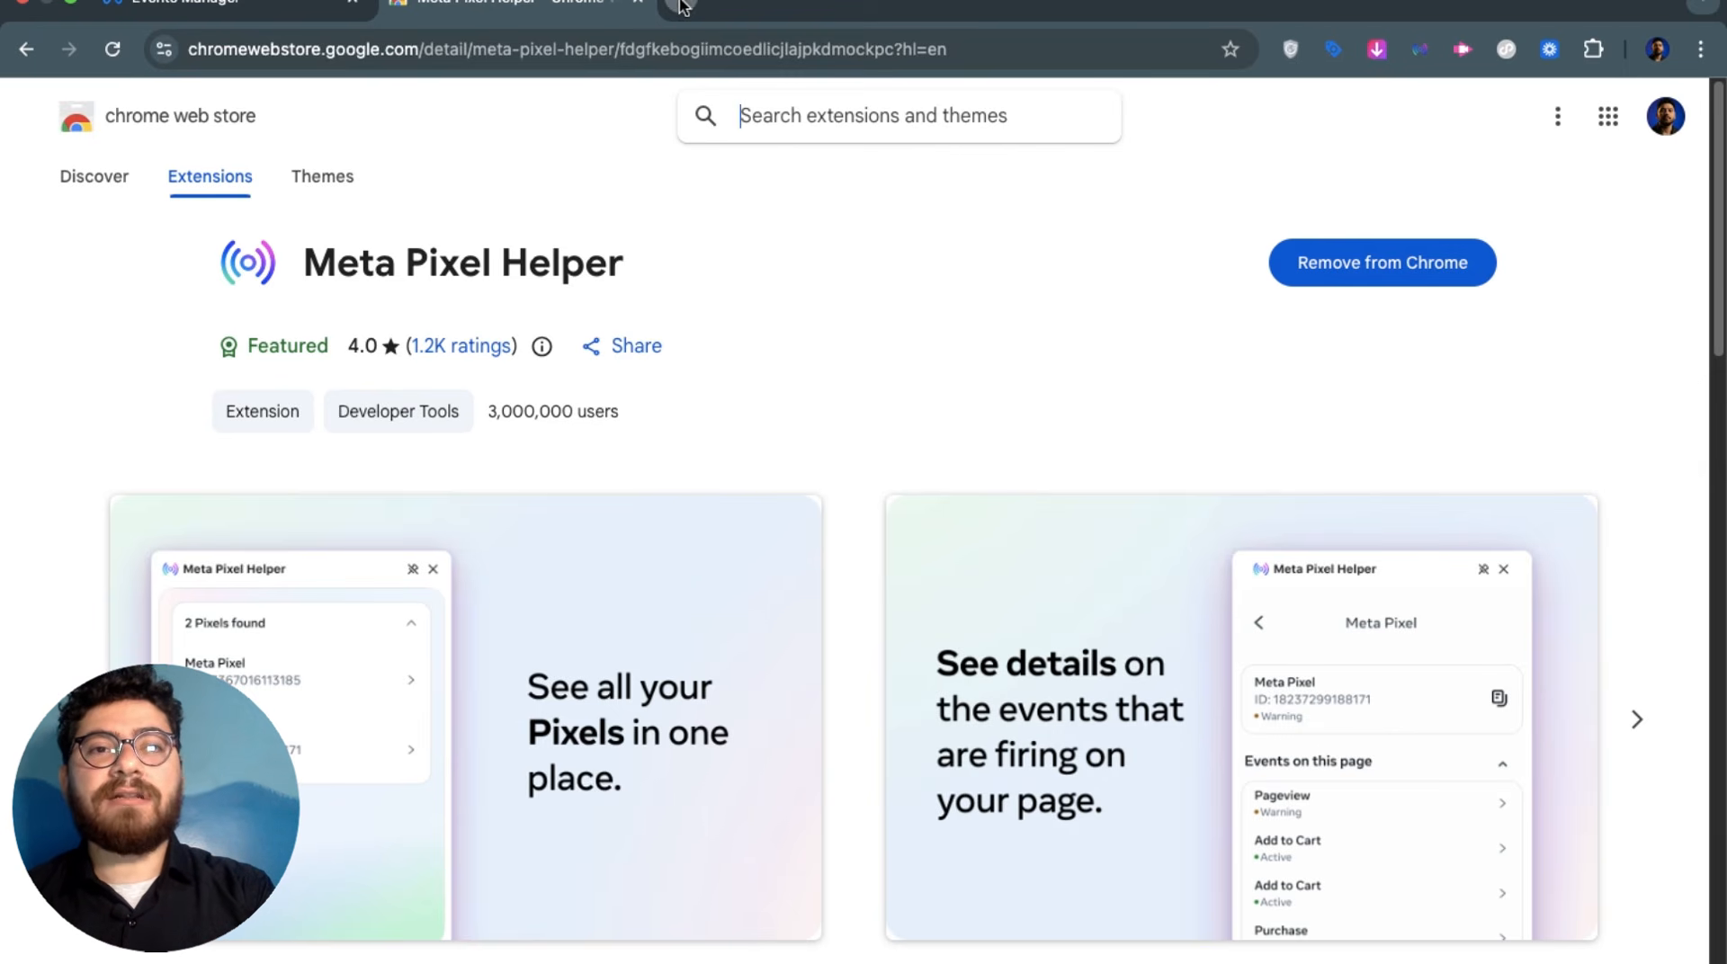
pyautogui.write('digital')
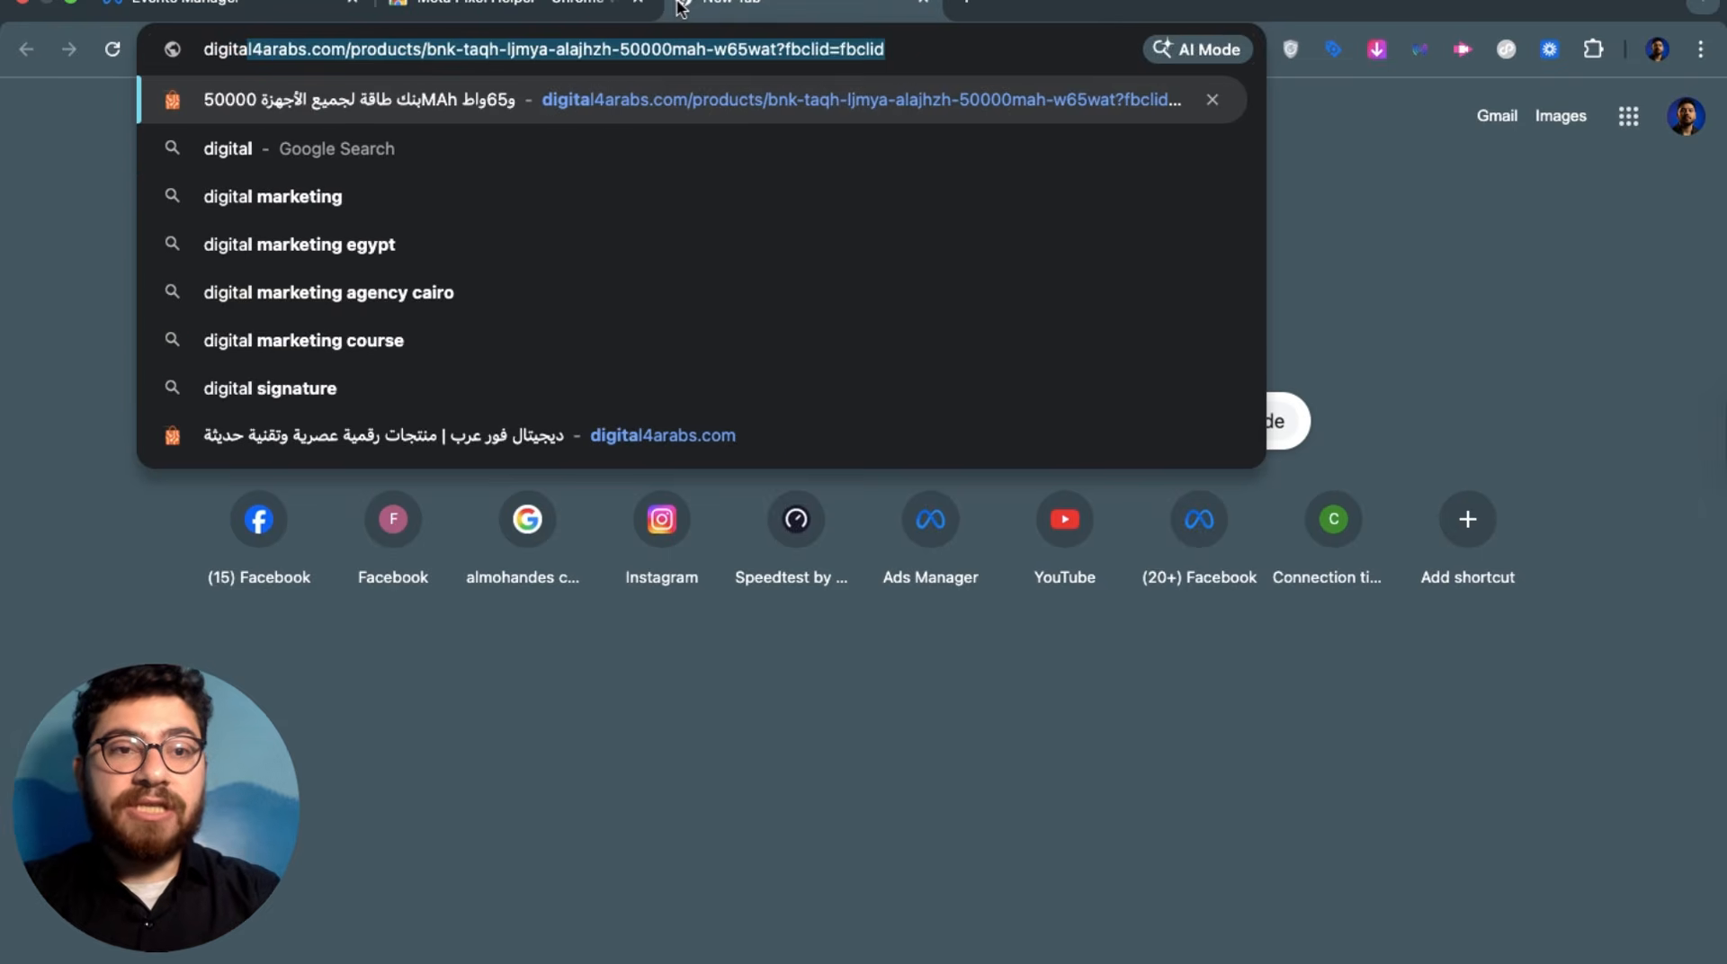
pyautogui.press('Return')
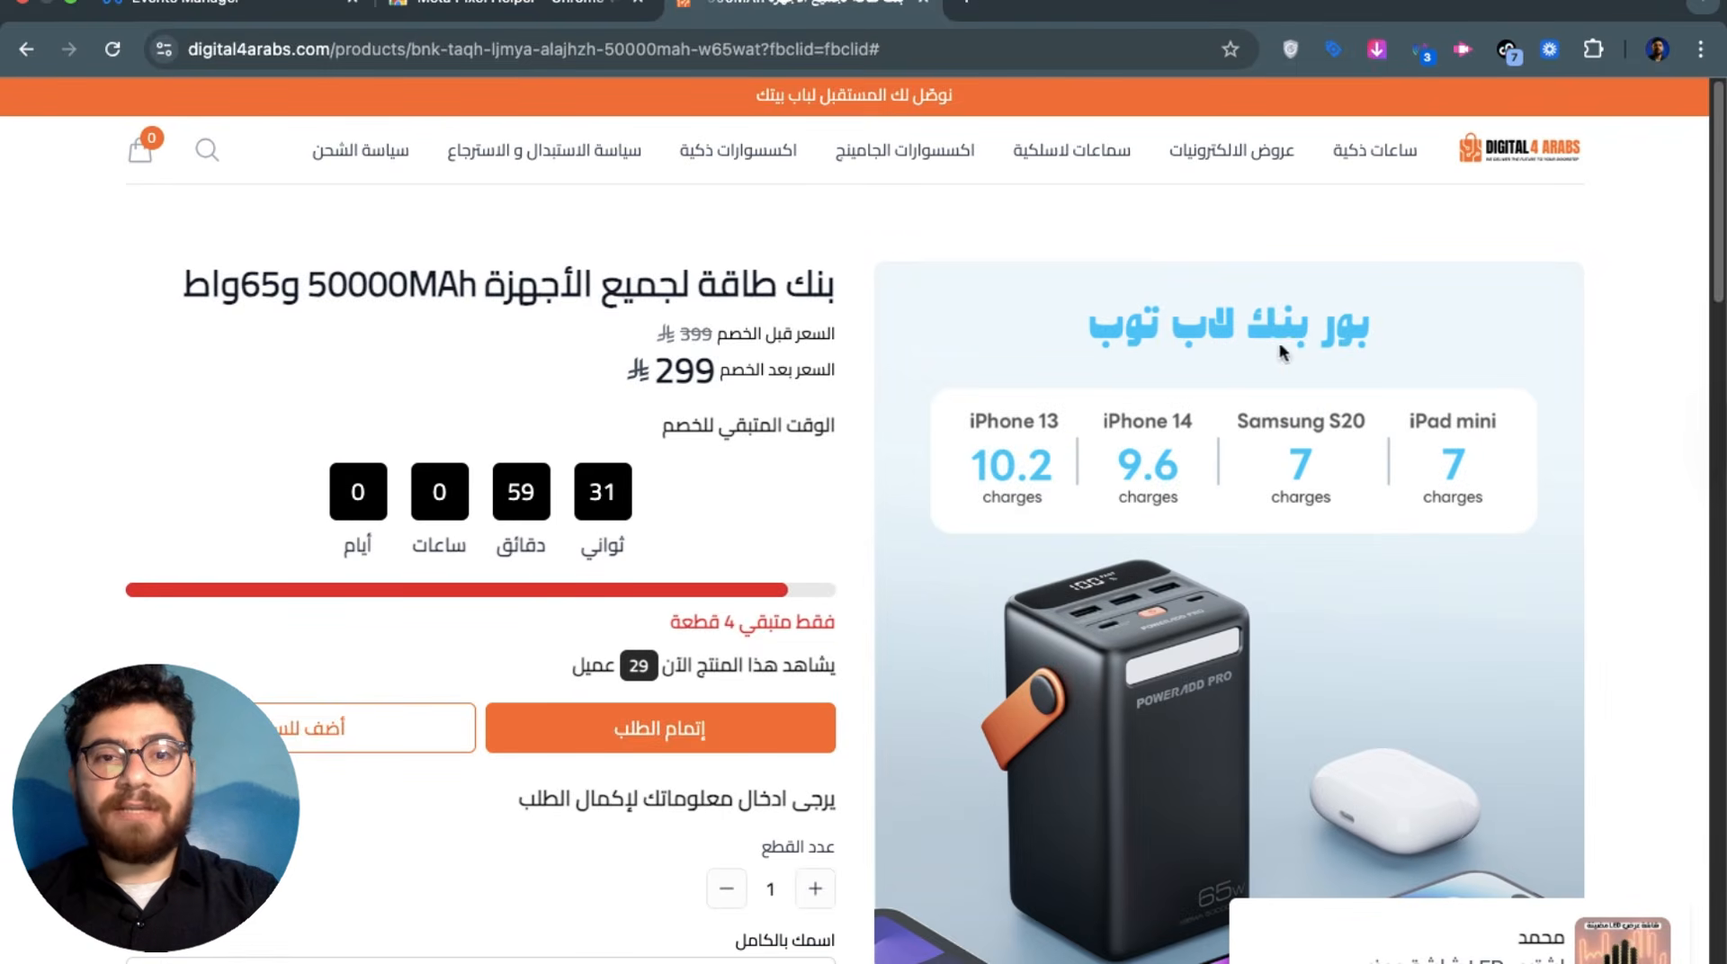
# Show the pixel's fired events in Meta Pixel Helper, then add the power bank to the cart and check out
pyautogui.click(1424, 50)
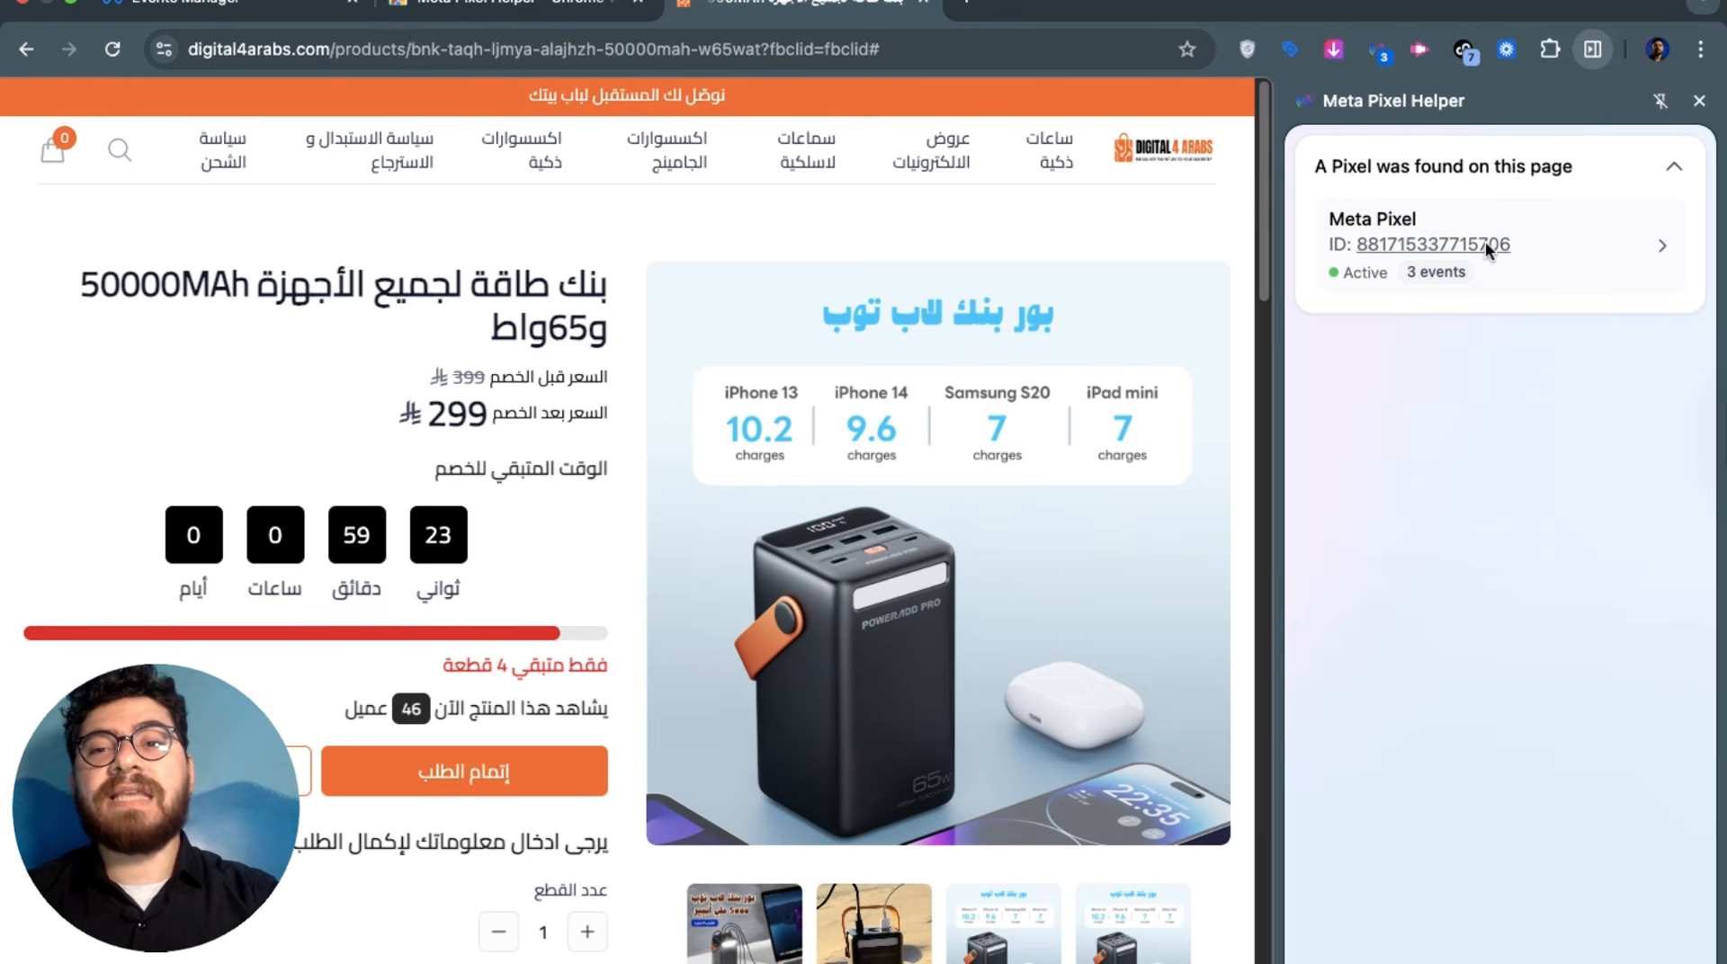
pyautogui.click(1621, 243)
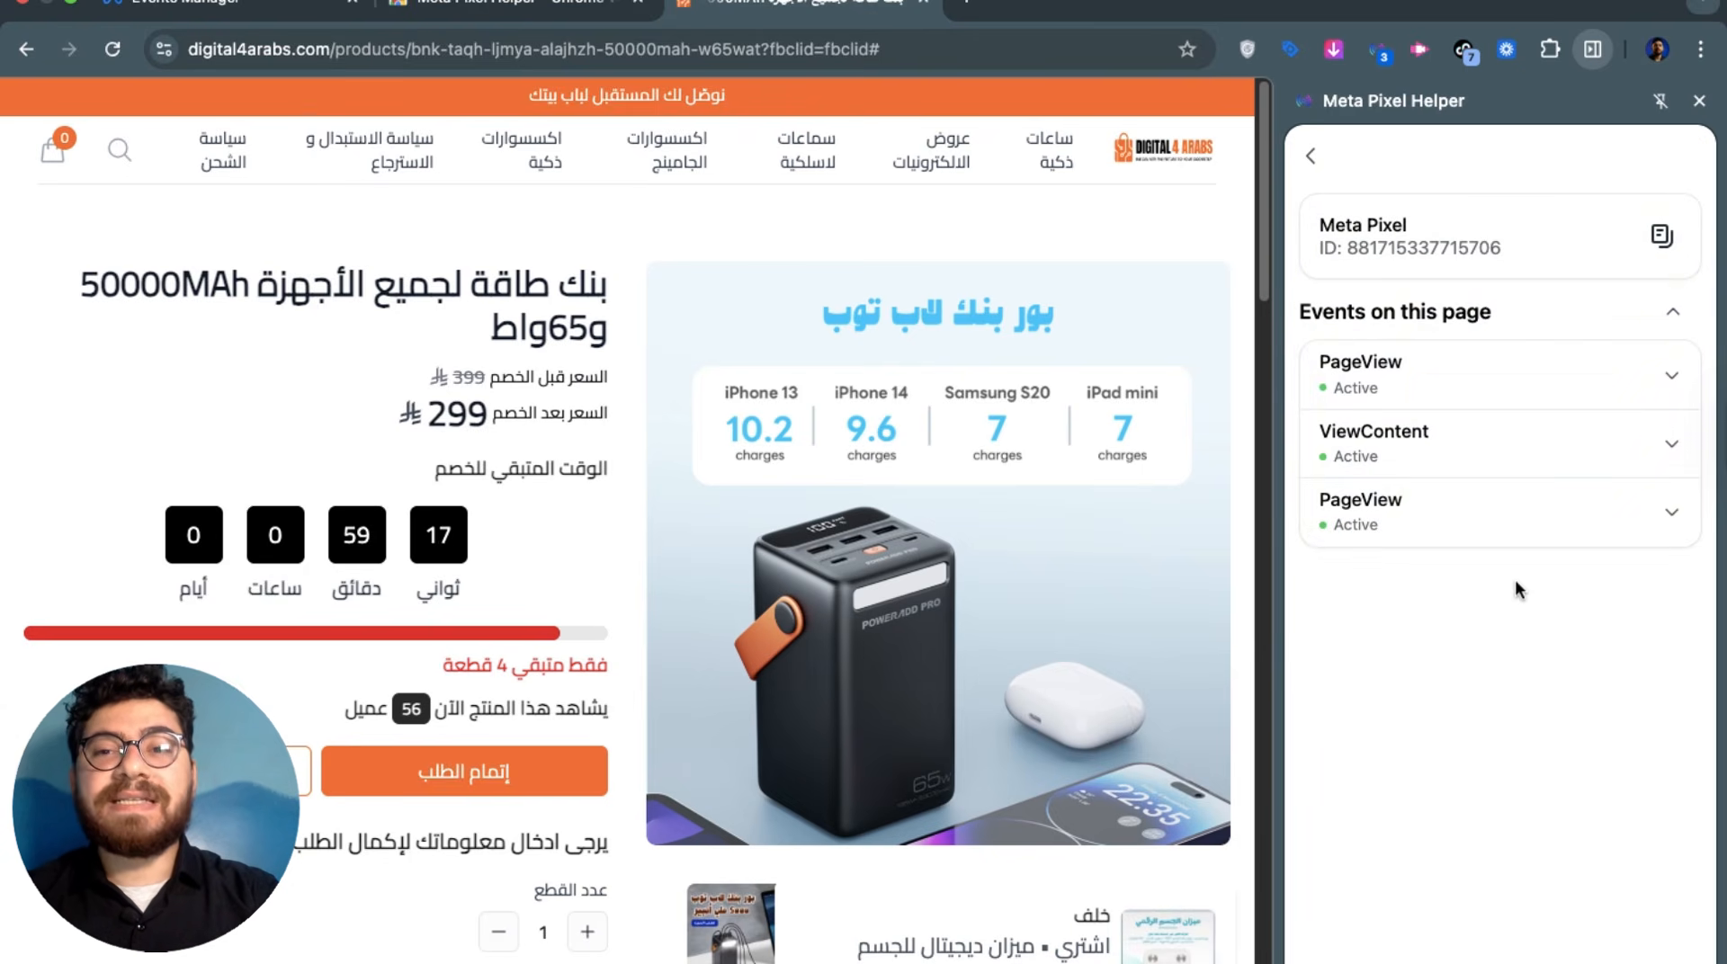
pyautogui.click(470, 771)
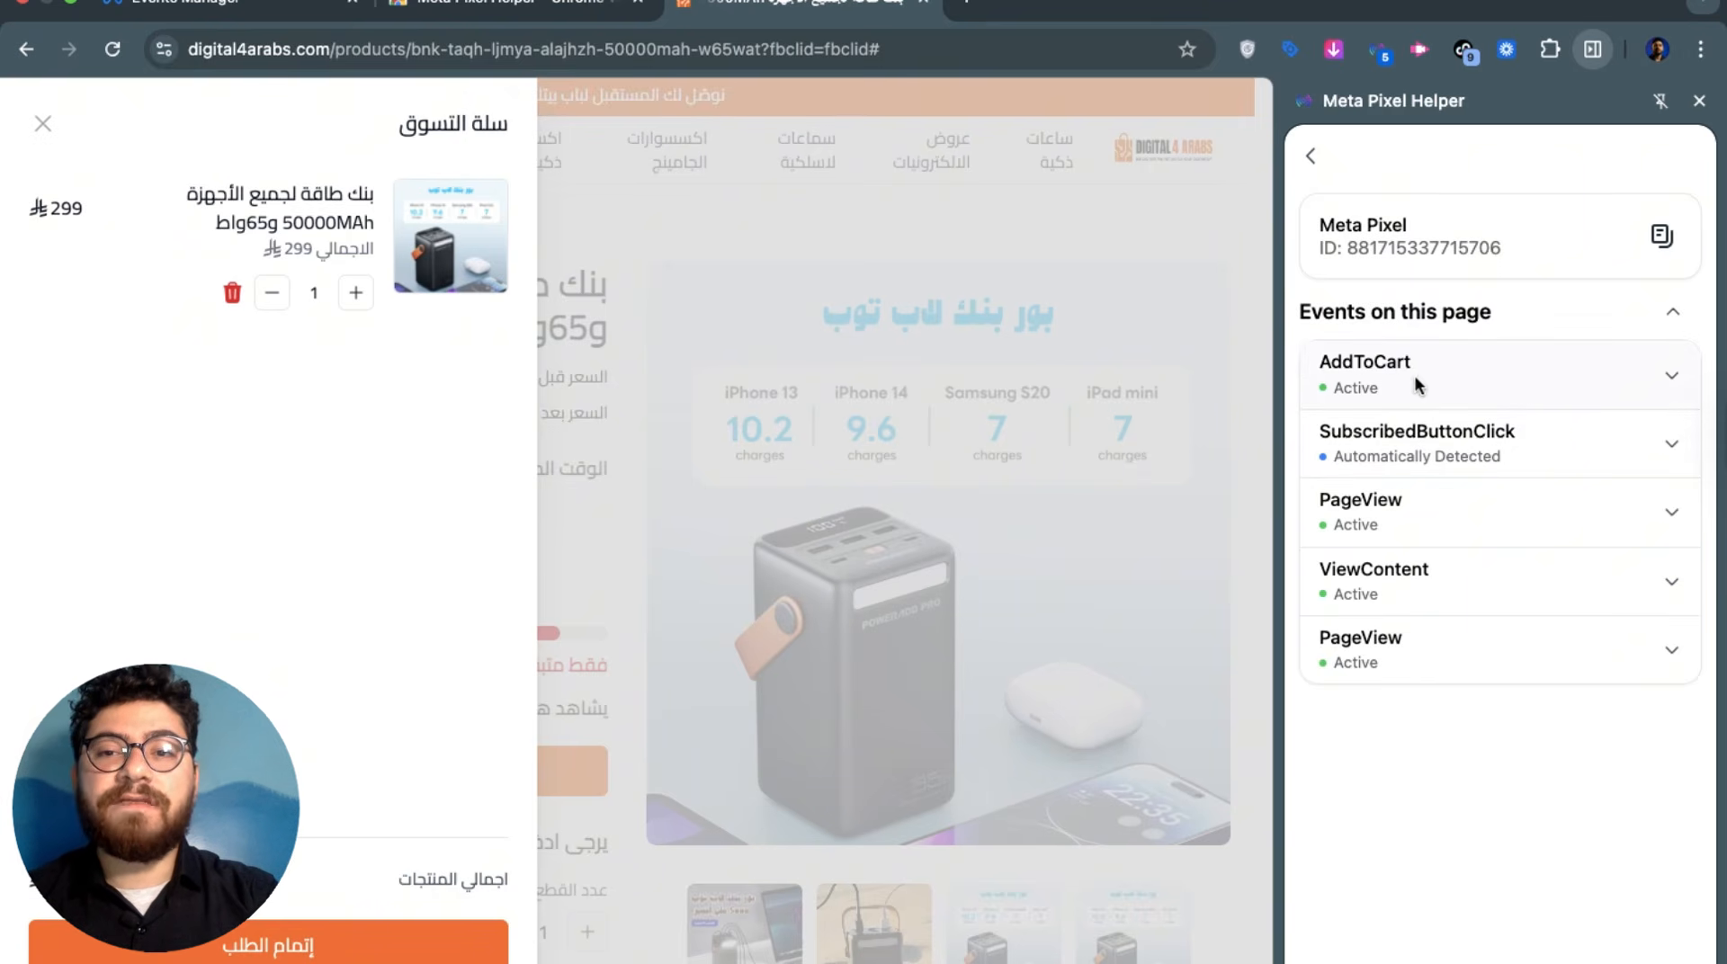
pyautogui.click(422, 942)
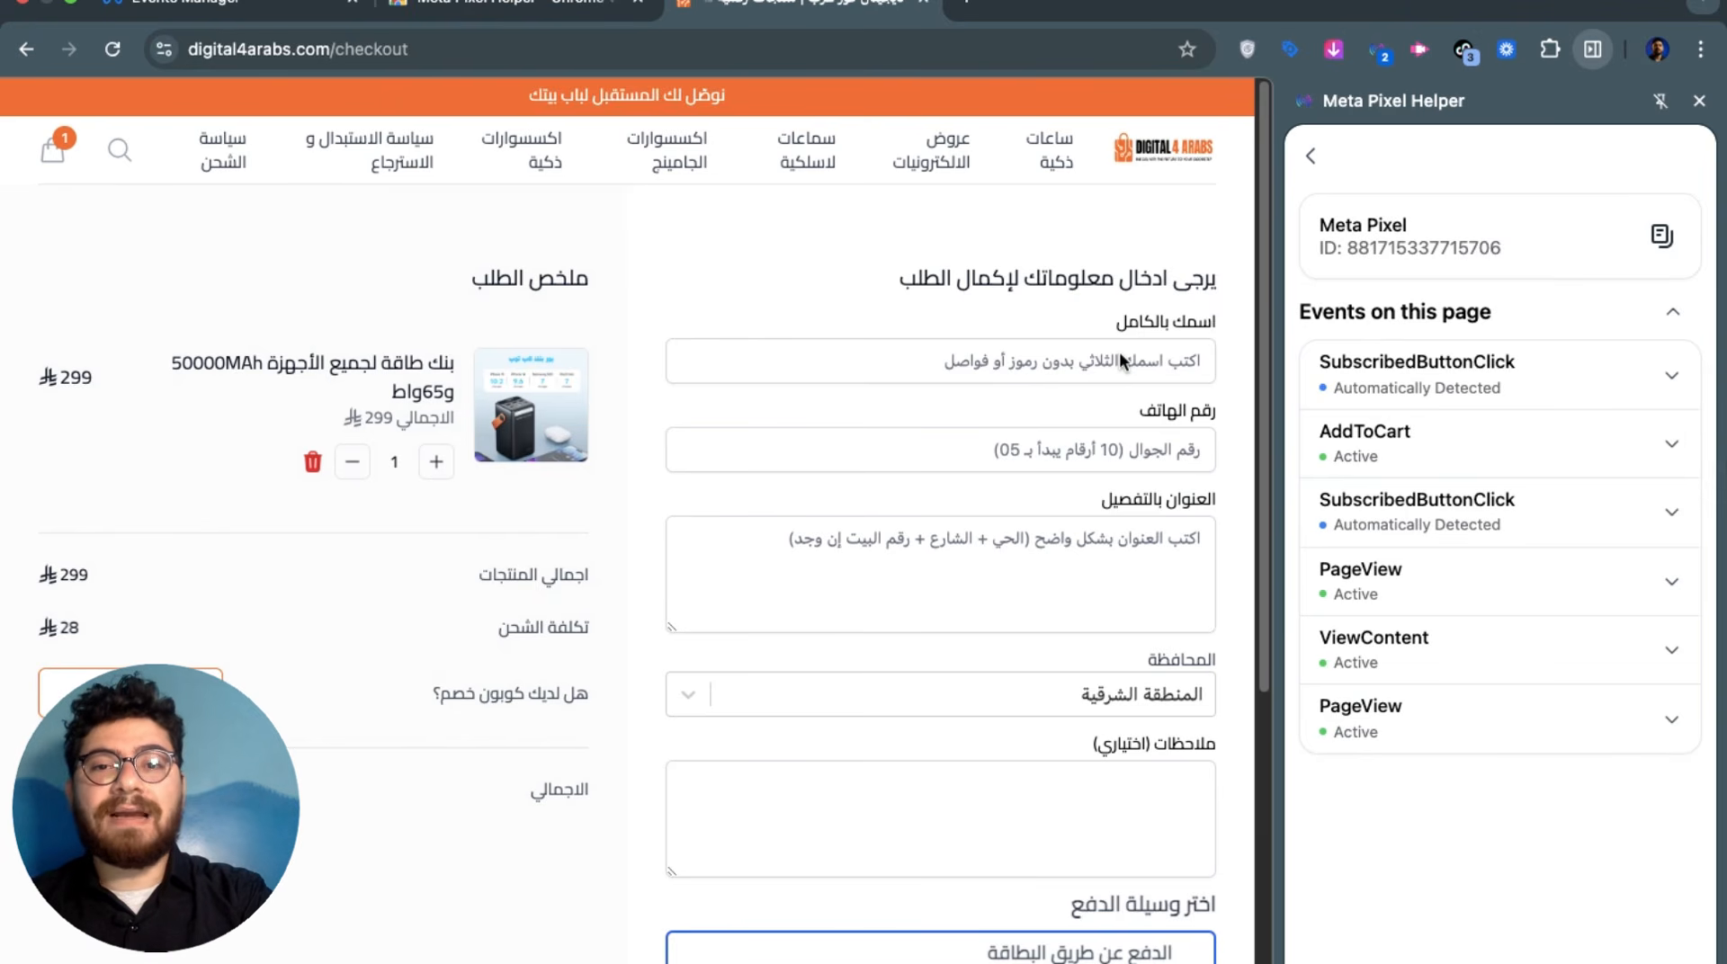
# Fill checkout with the autofilled phone, name 'test' and address 'test', then place a cash-on-delivery order
pyautogui.click(1099, 432)
pyautogui.click(1009, 495)
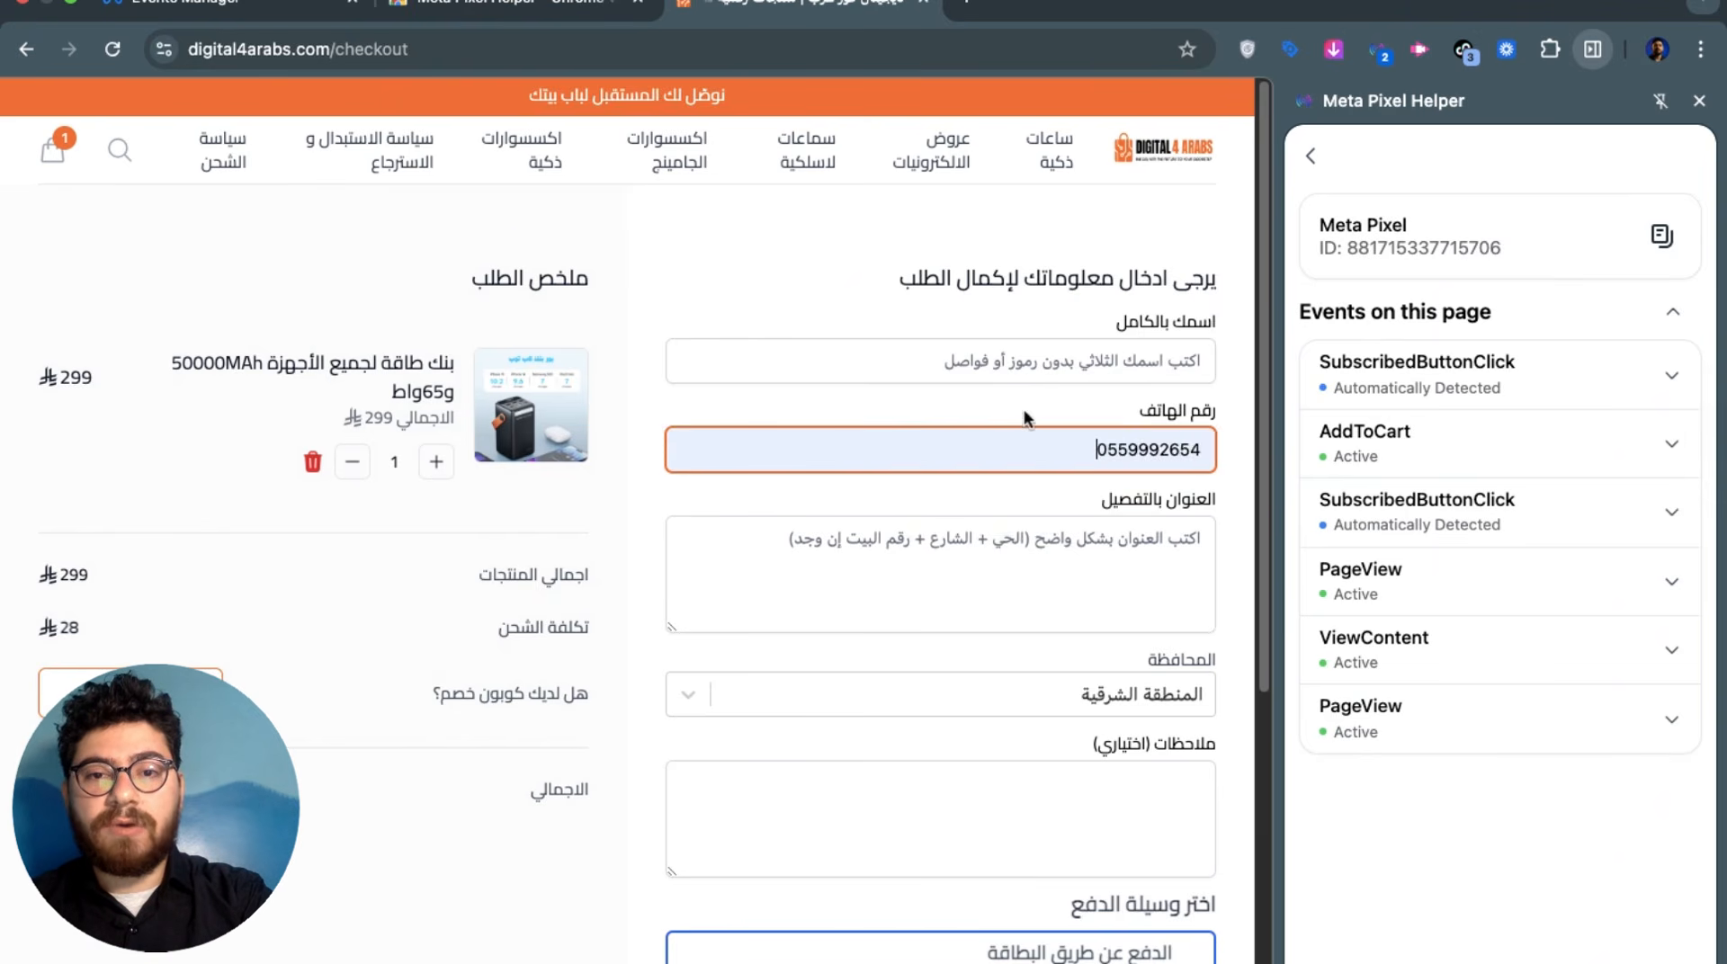
pyautogui.click(1033, 355)
pyautogui.write('test')
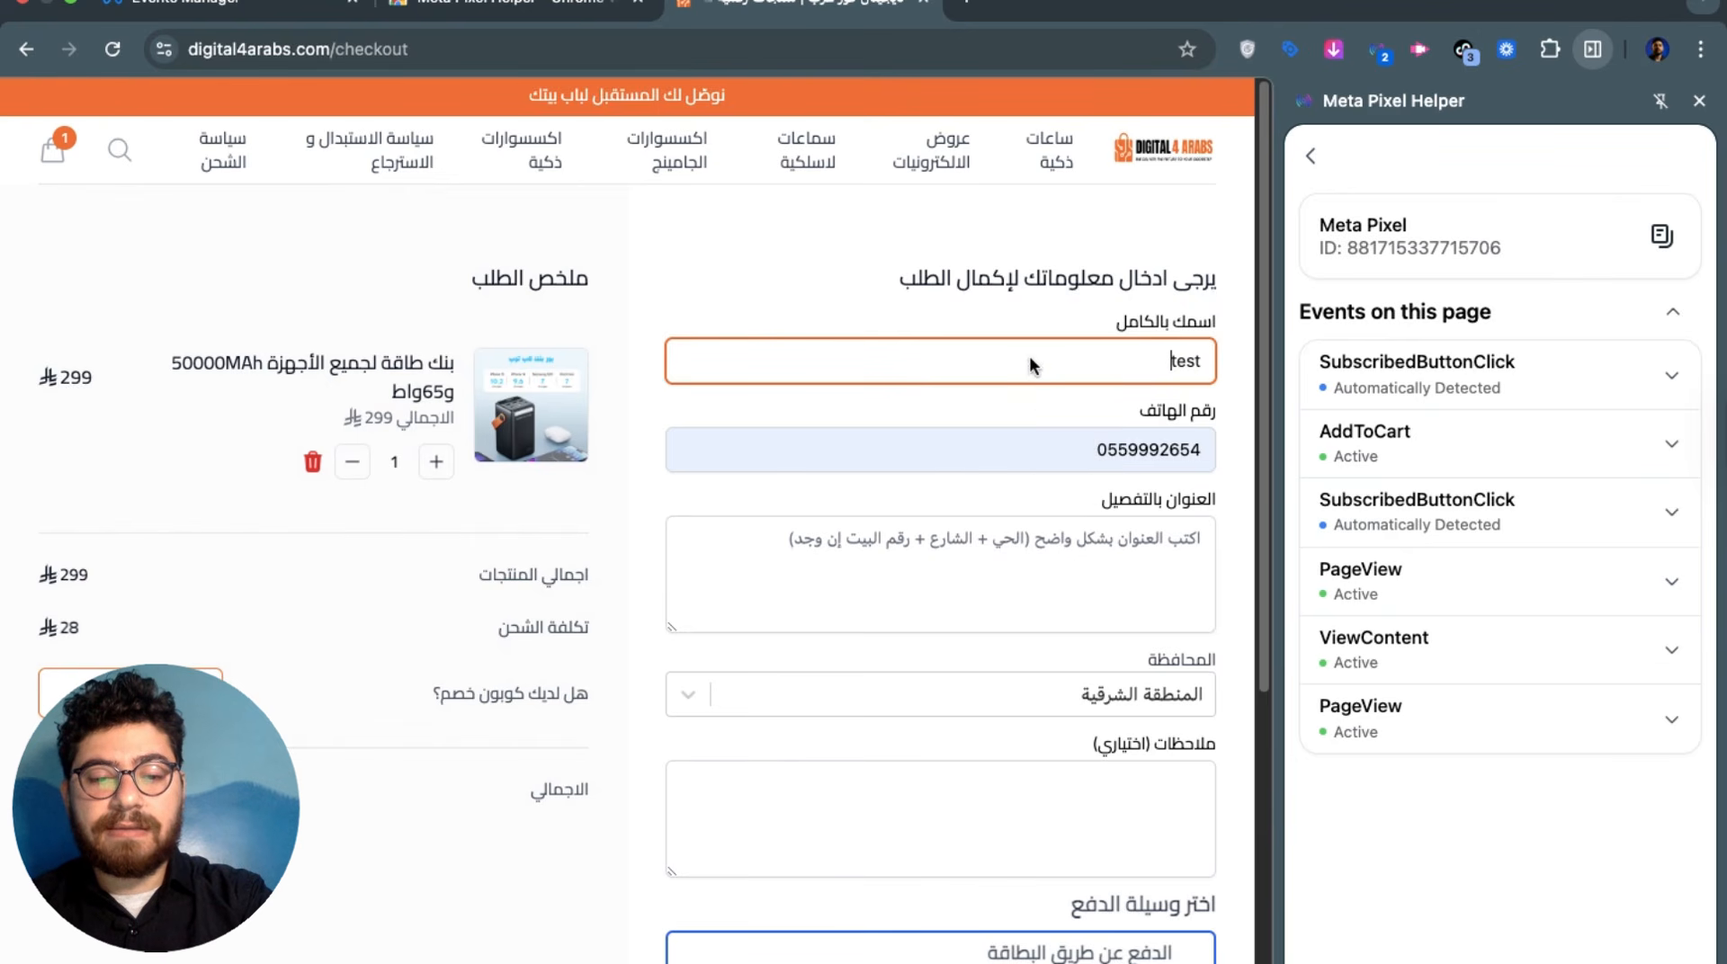
pyautogui.click(1020, 574)
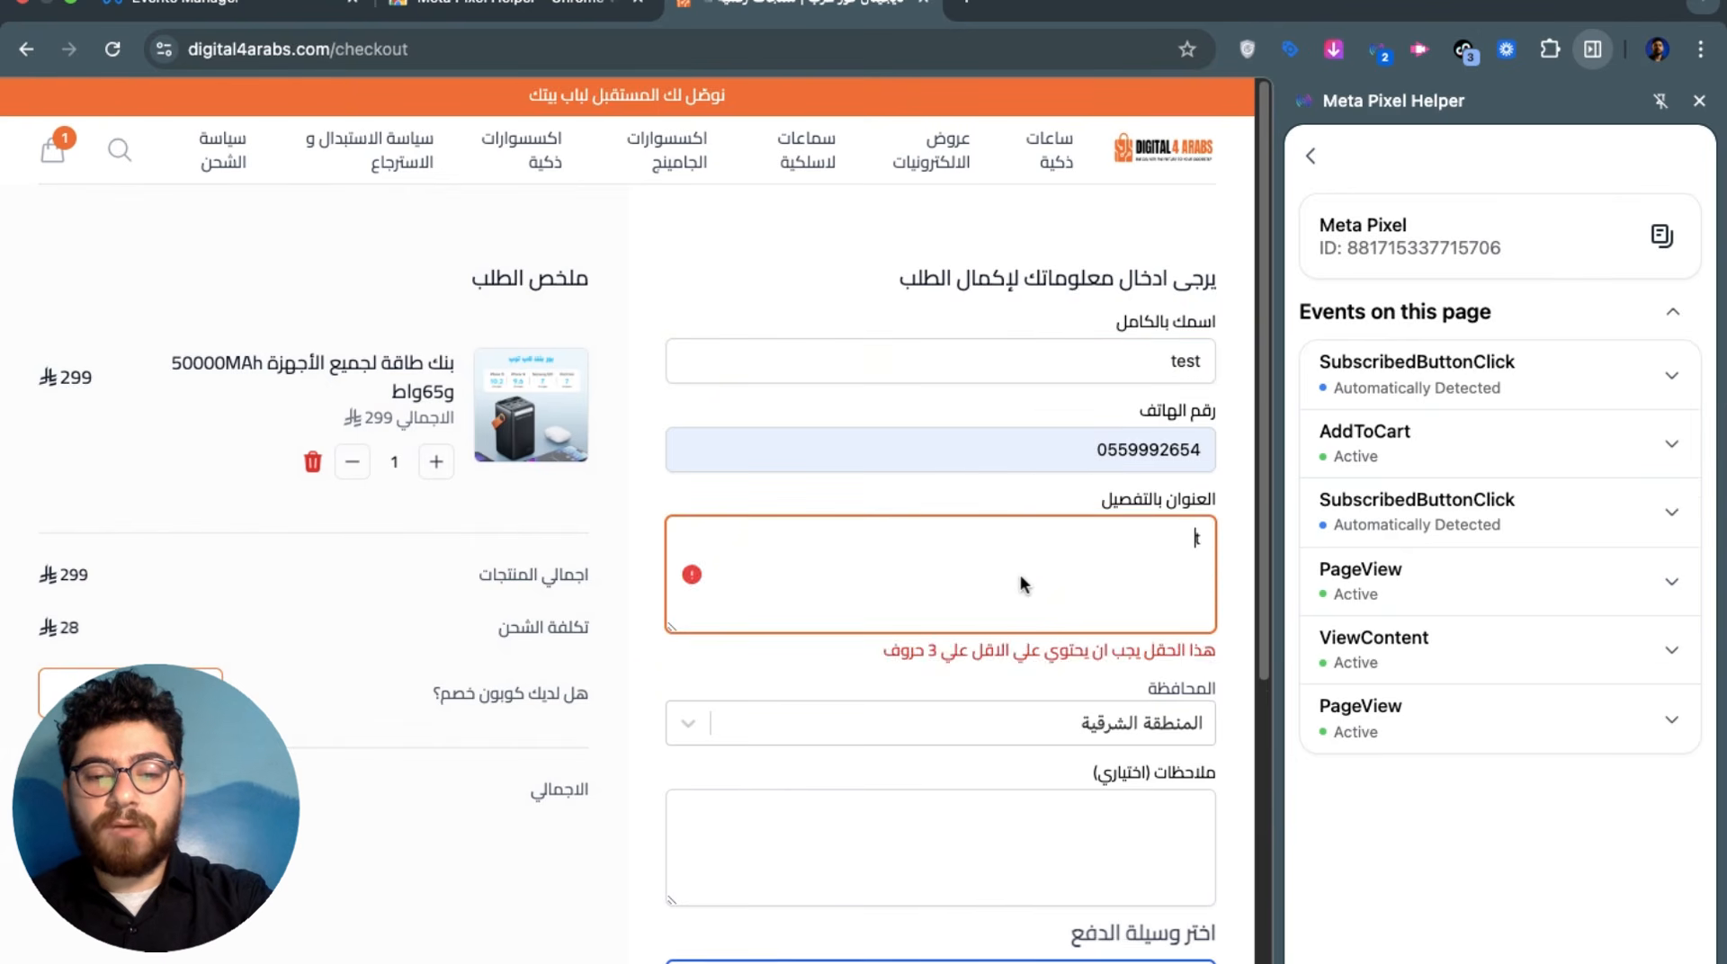
pyautogui.write('test')
pyautogui.scroll(-2, 1013, 795)
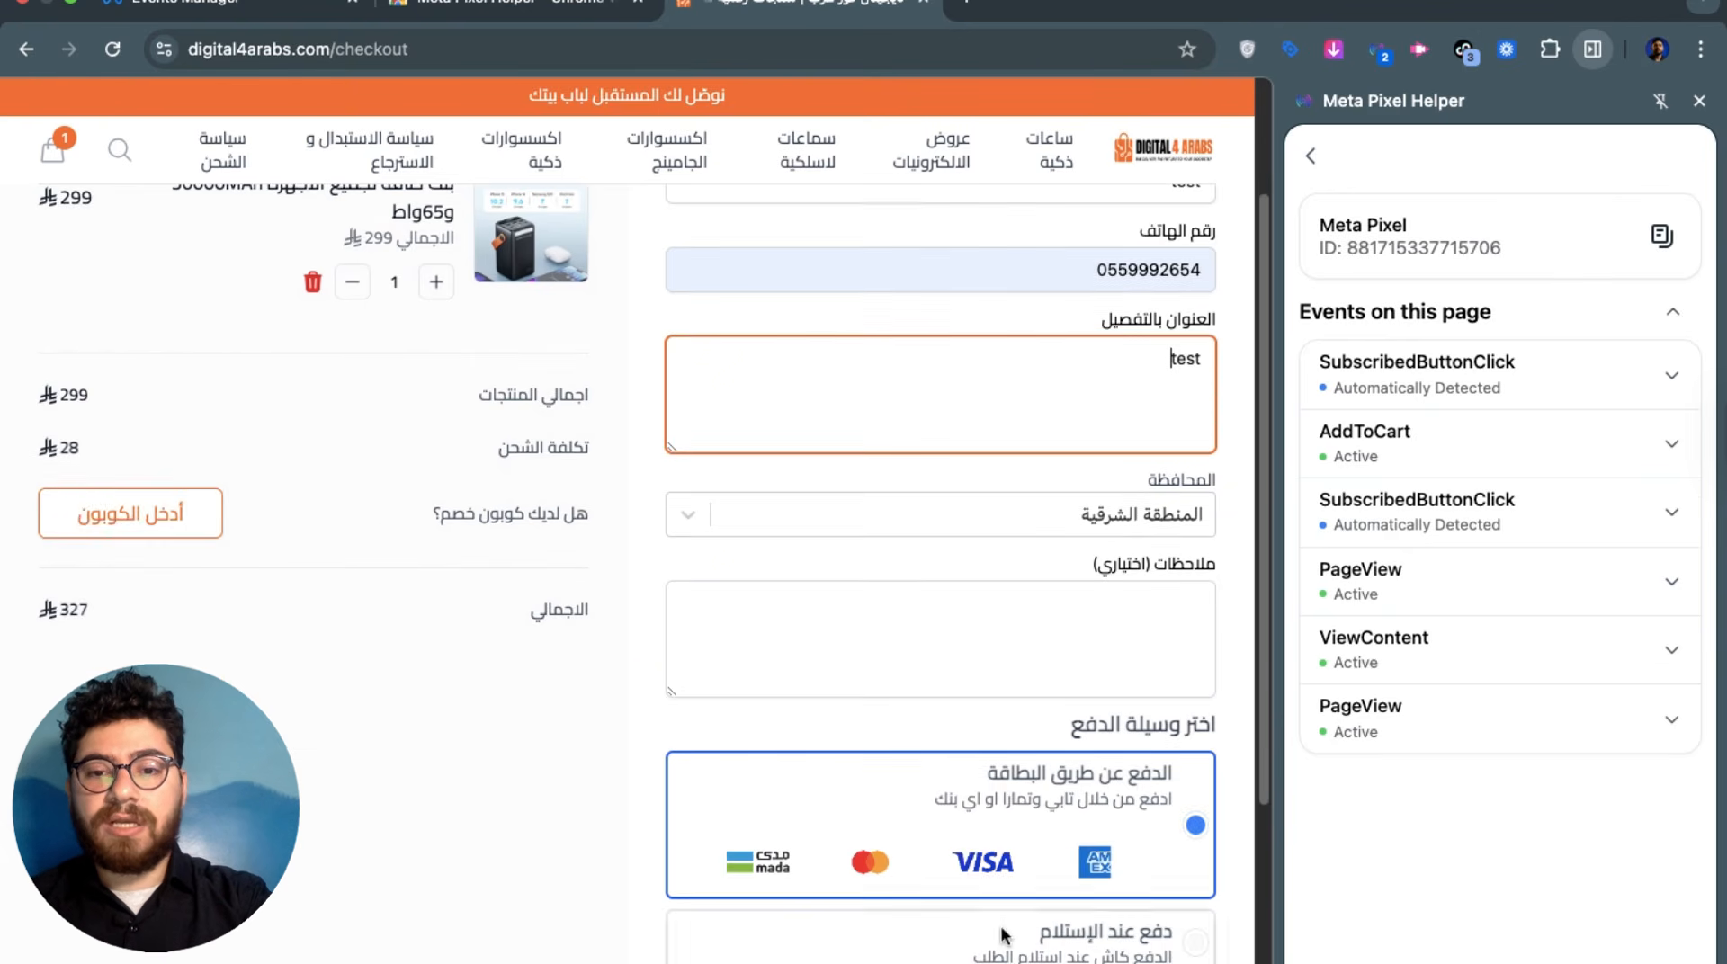
pyautogui.click(947, 842)
pyautogui.scroll(1, 946, 843)
pyautogui.scroll(-5, 945, 844)
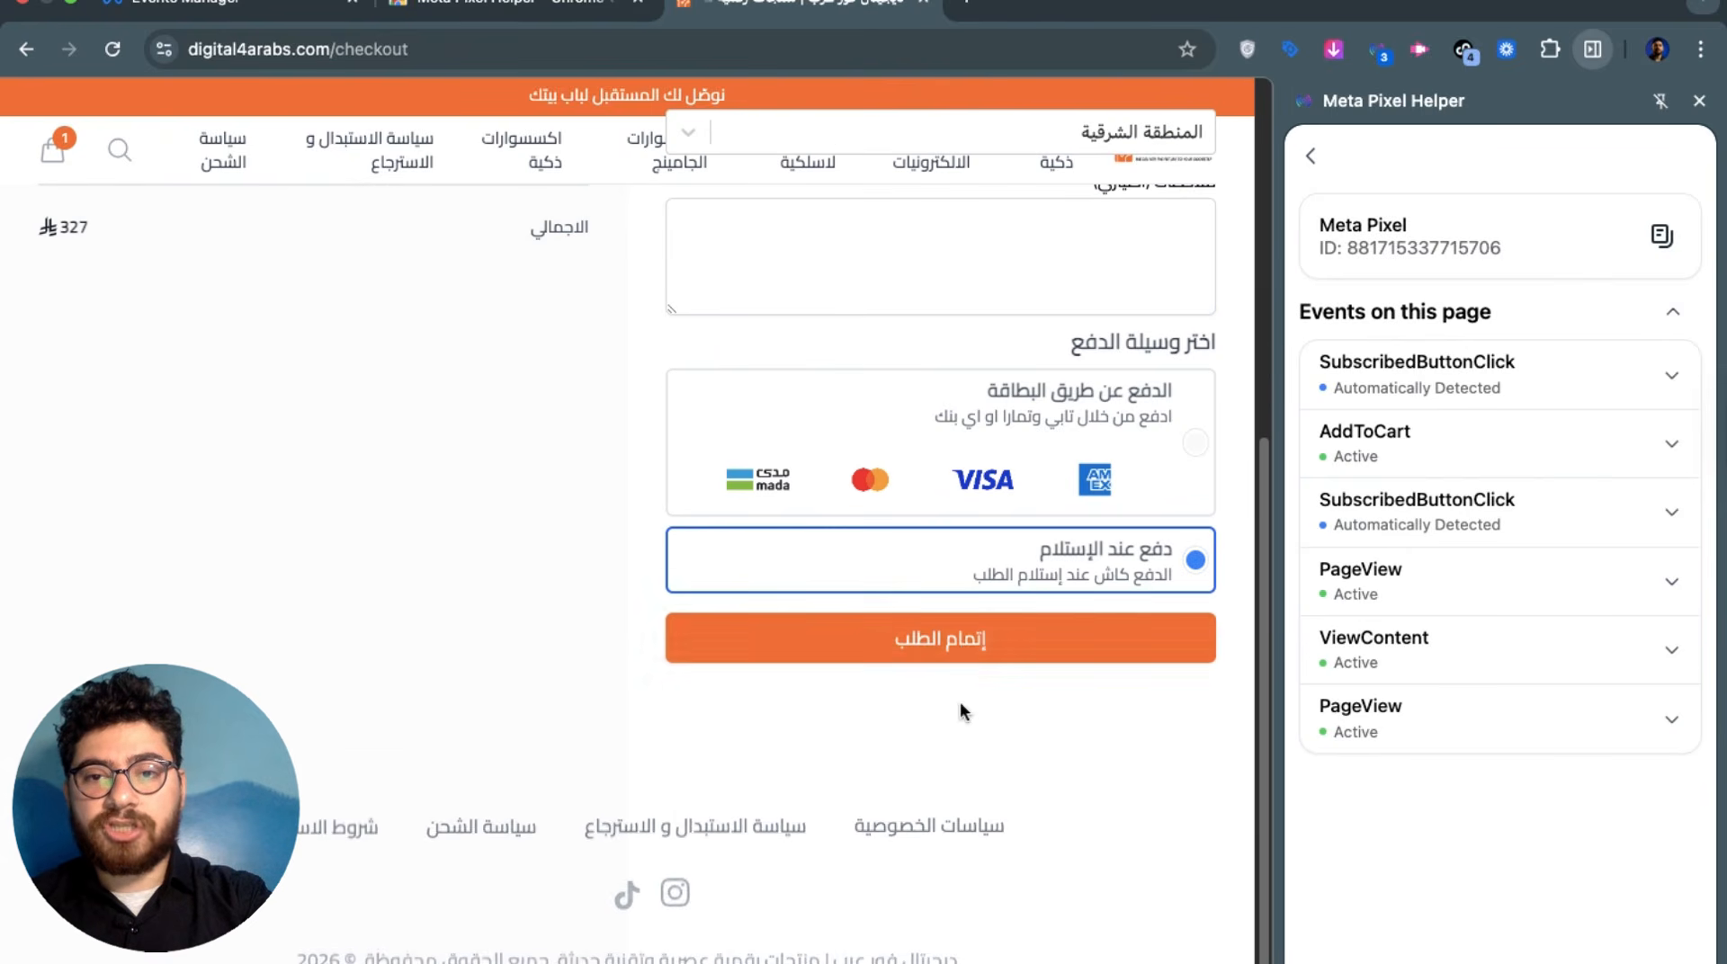
pyautogui.click(961, 647)
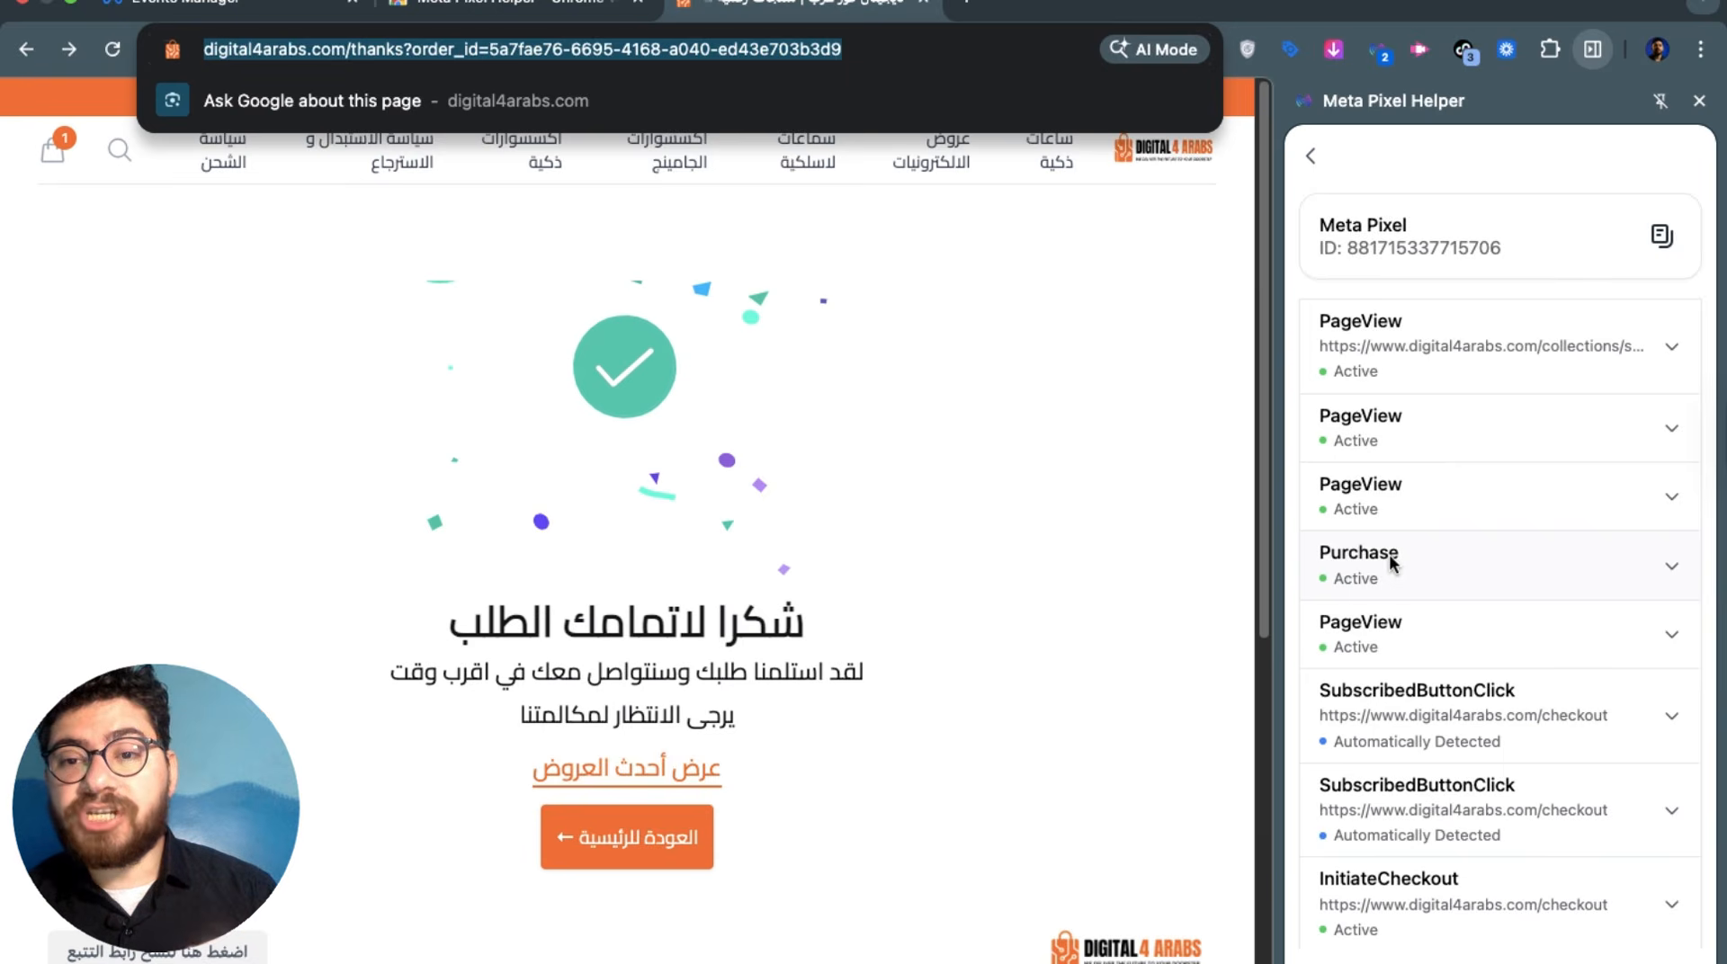
# Inspect the Purchase event's SAR parameters in Pixel Helper, then return to the Ads Manager tab
pyautogui.click(1392, 562)
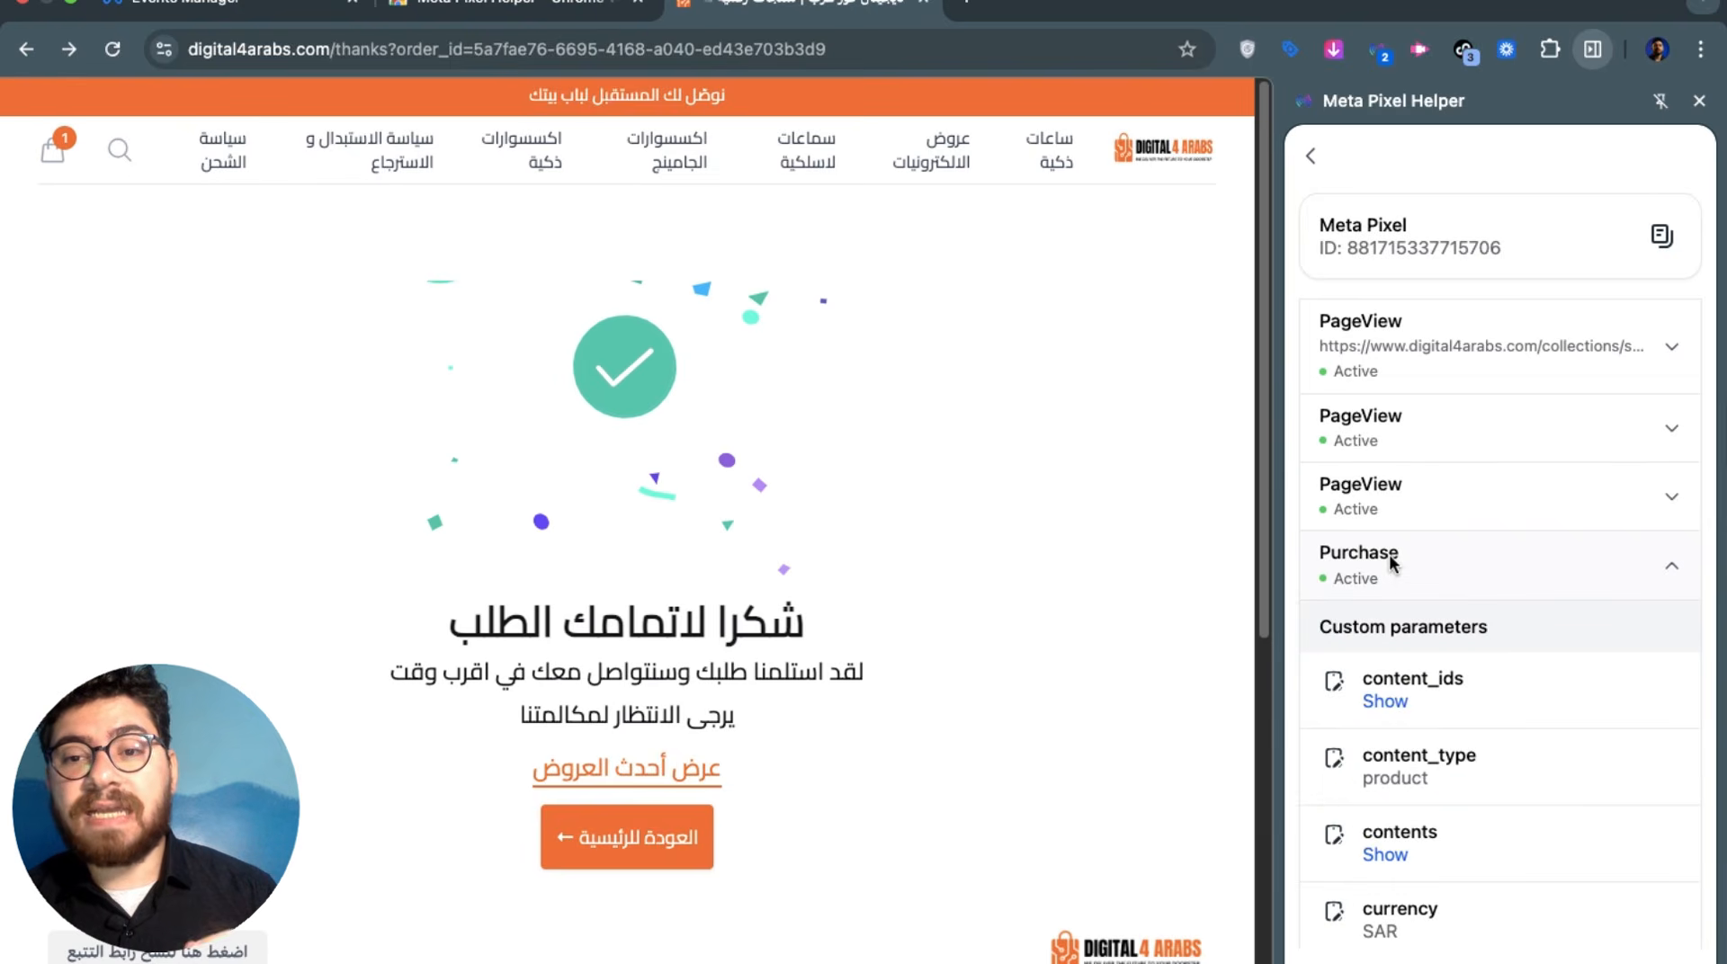
pyautogui.click(1392, 562)
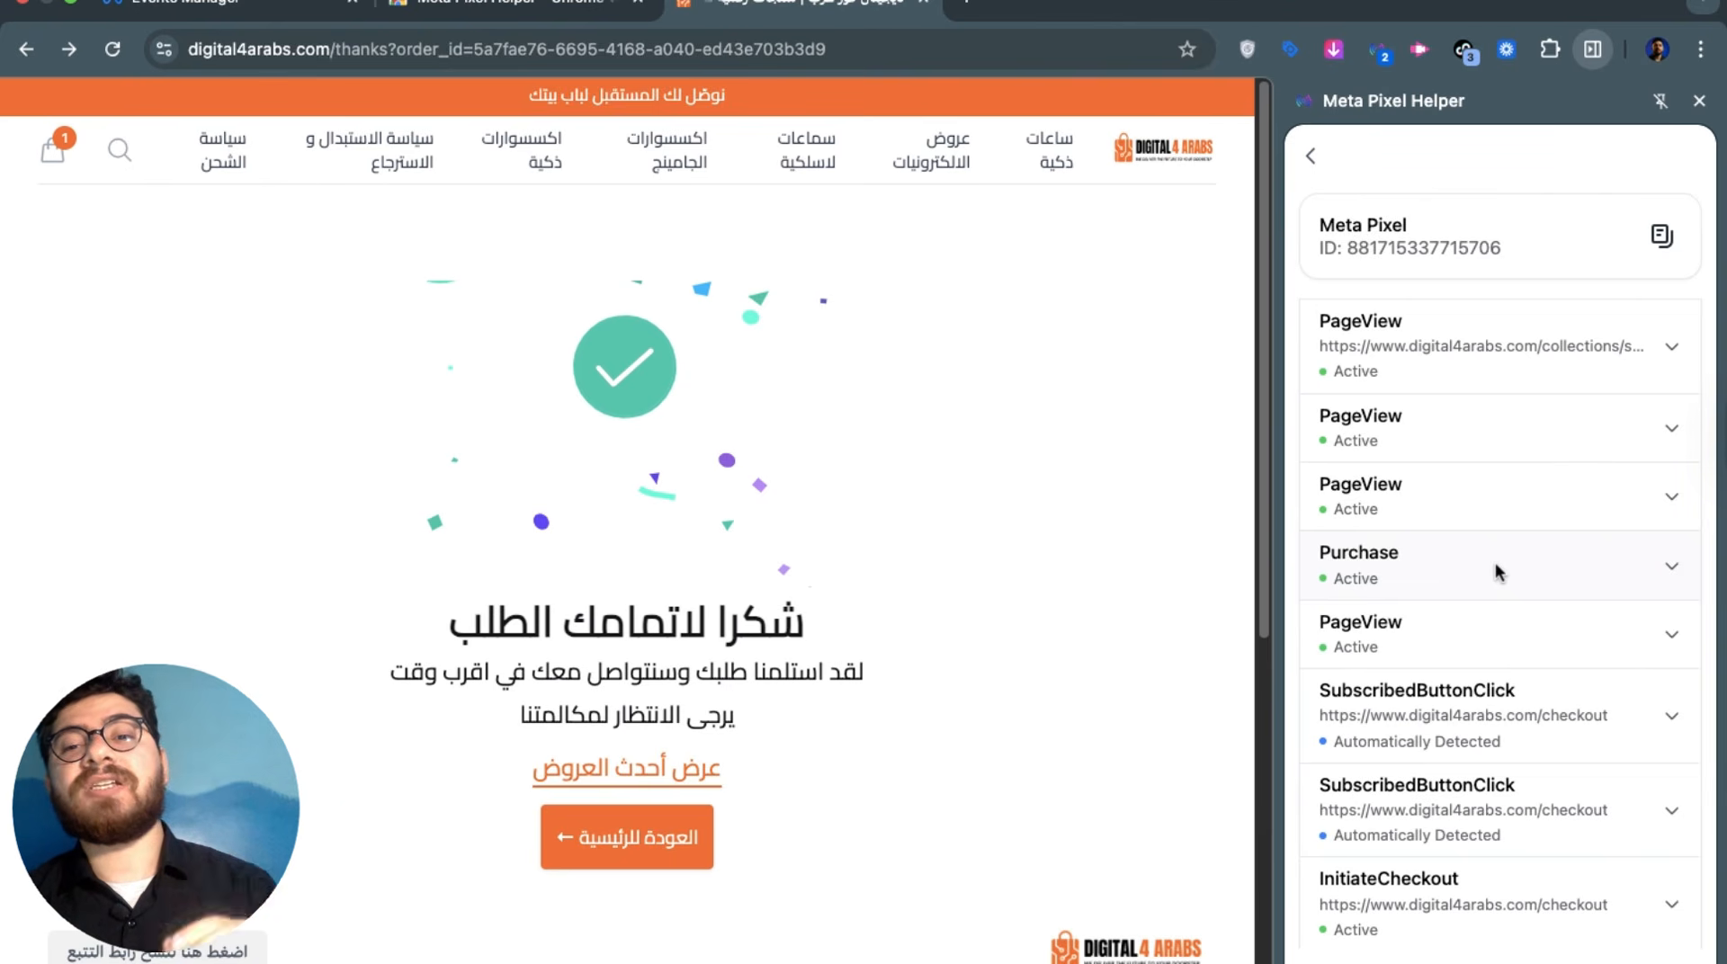
pyautogui.click(229, 9)
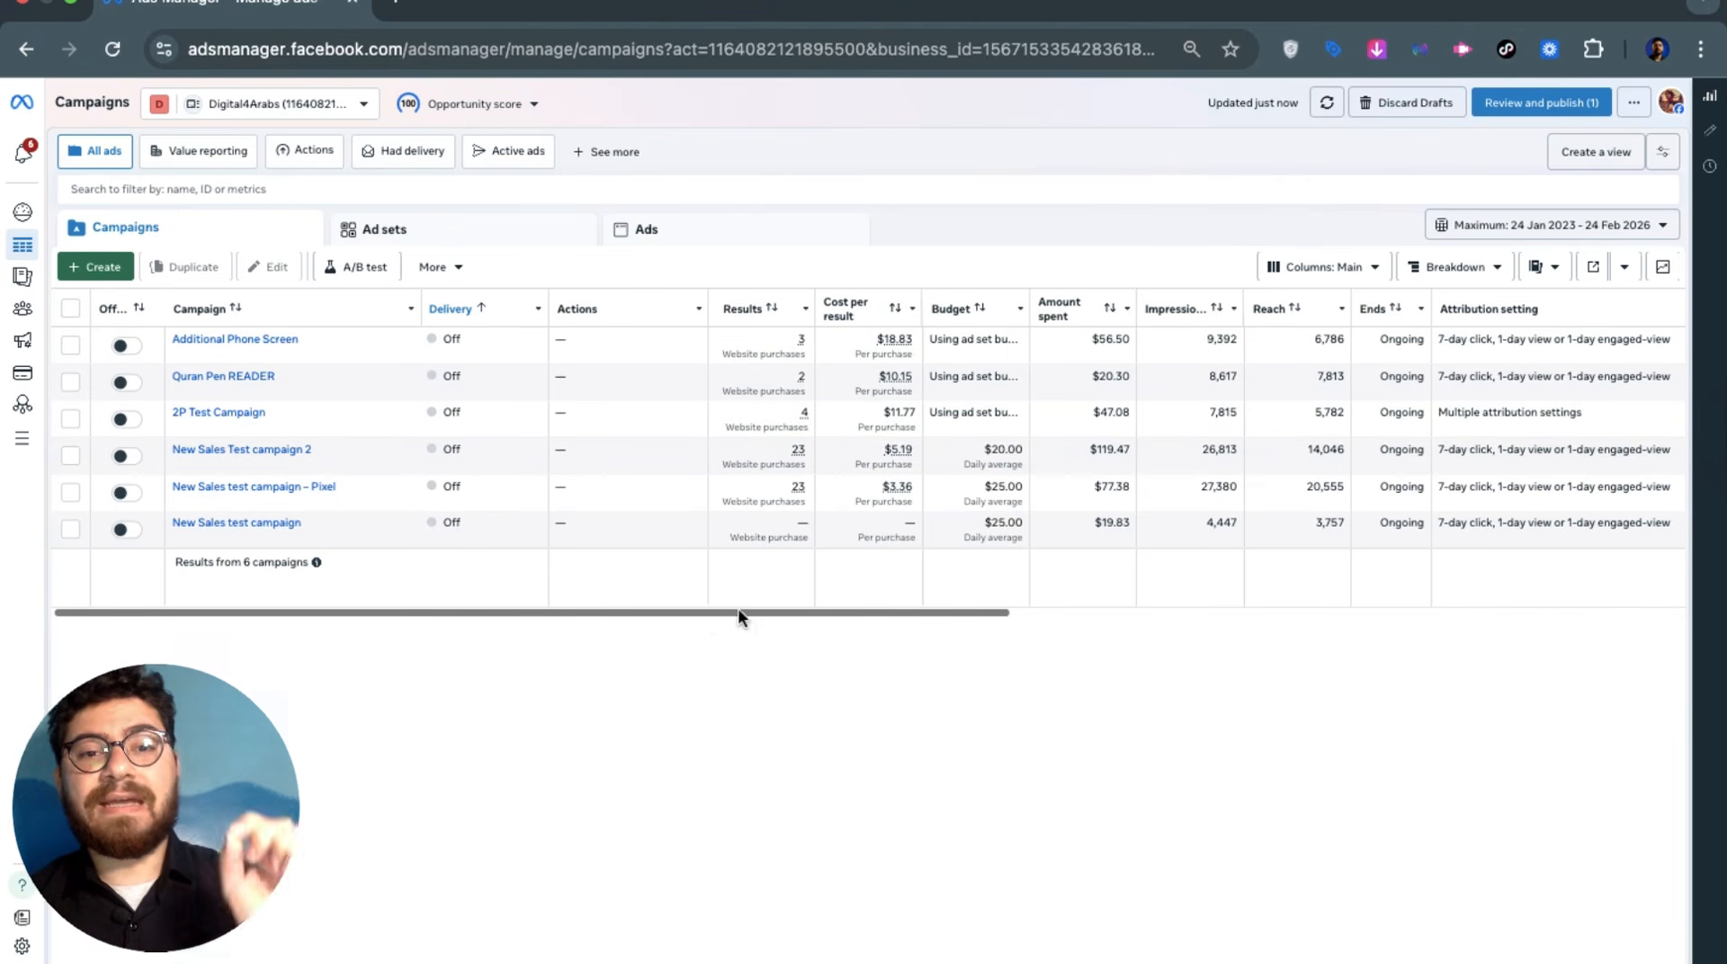
pyautogui.moveTo(737, 617); pyautogui.dragTo(837, 636)
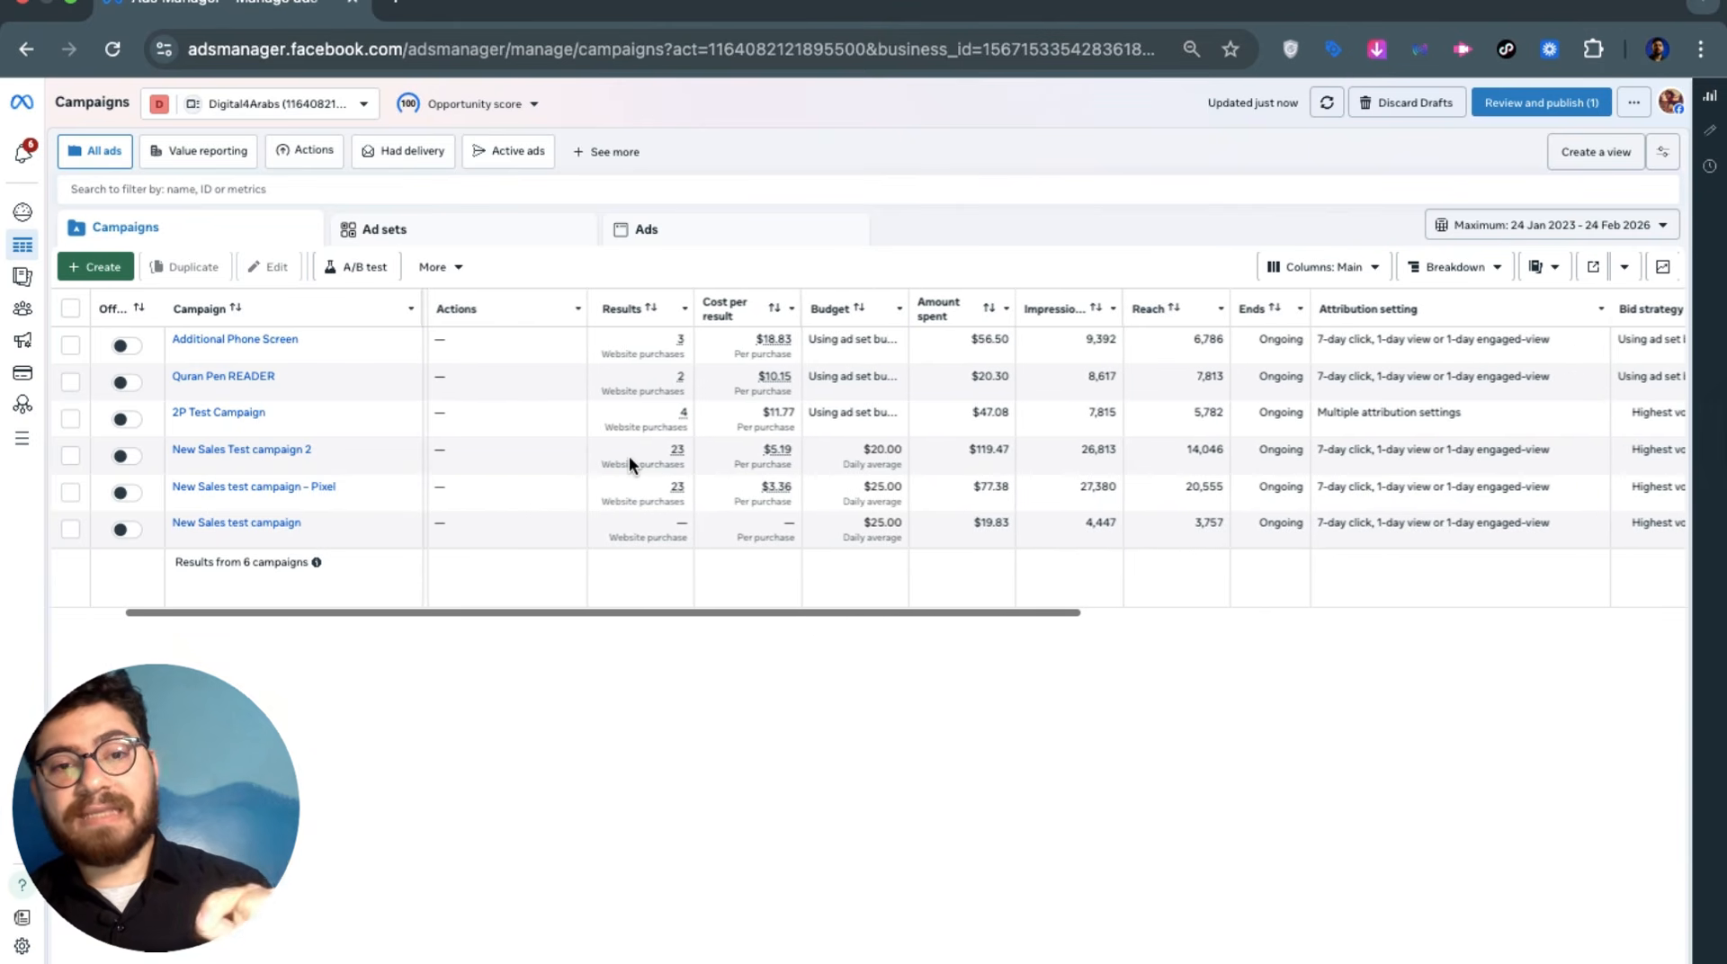
pyautogui.moveTo(705, 466)
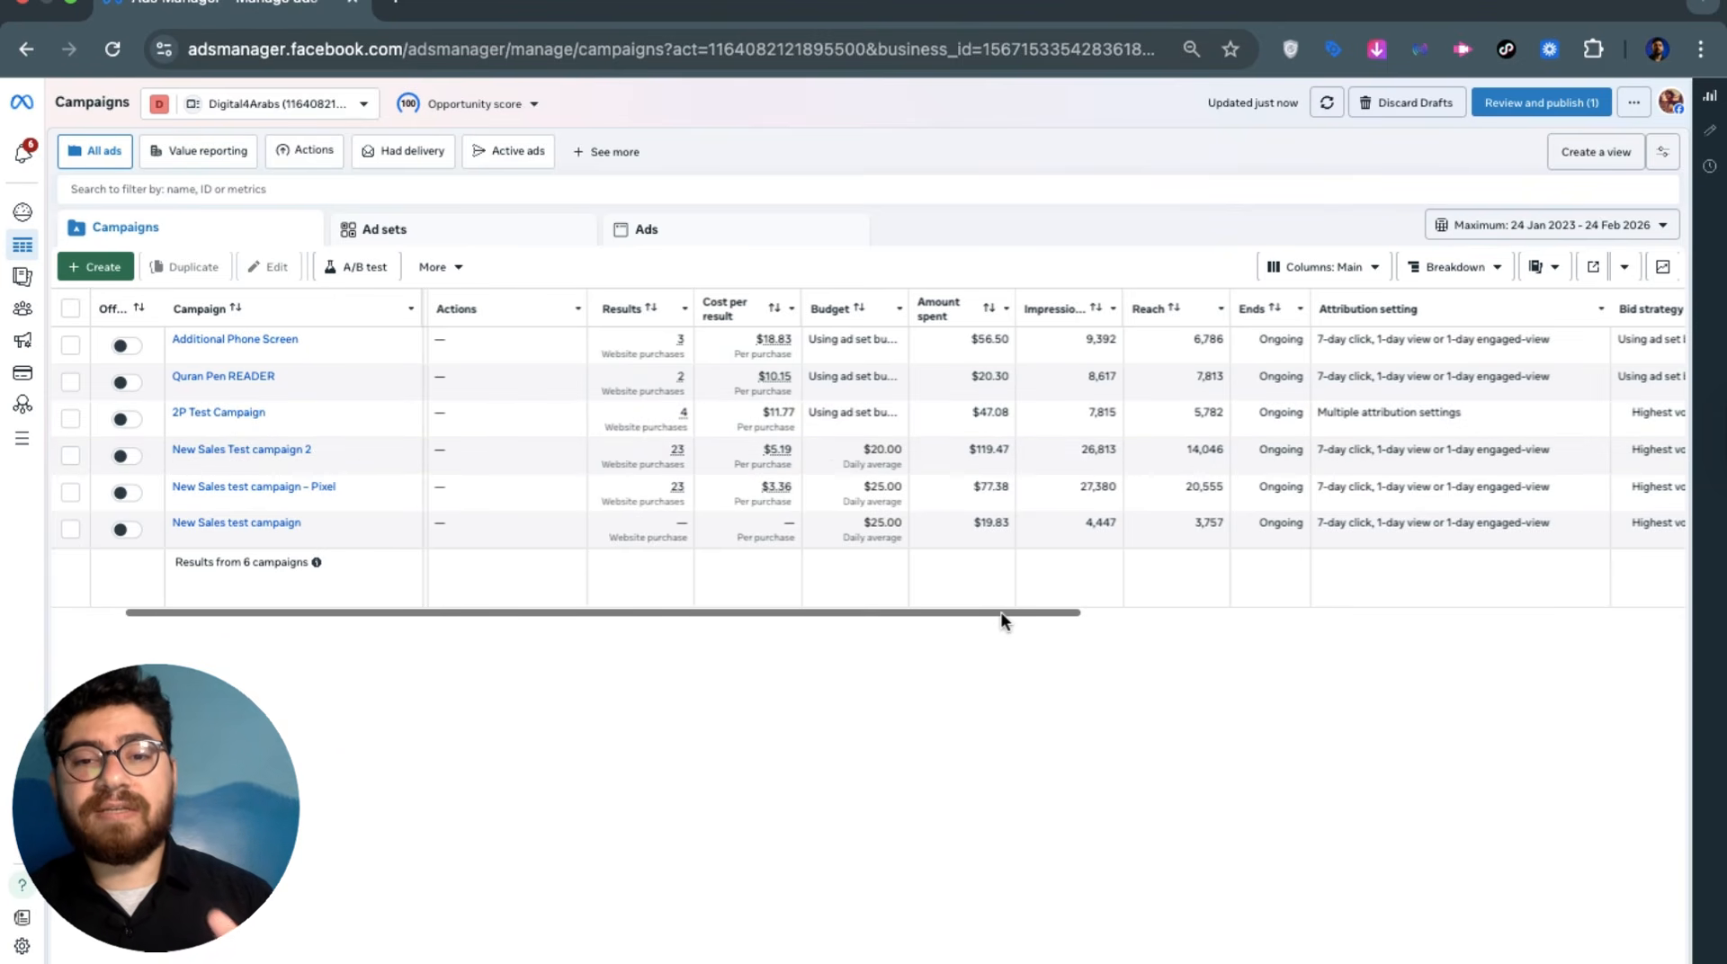
pyautogui.hscroll(5, 1053, 617)
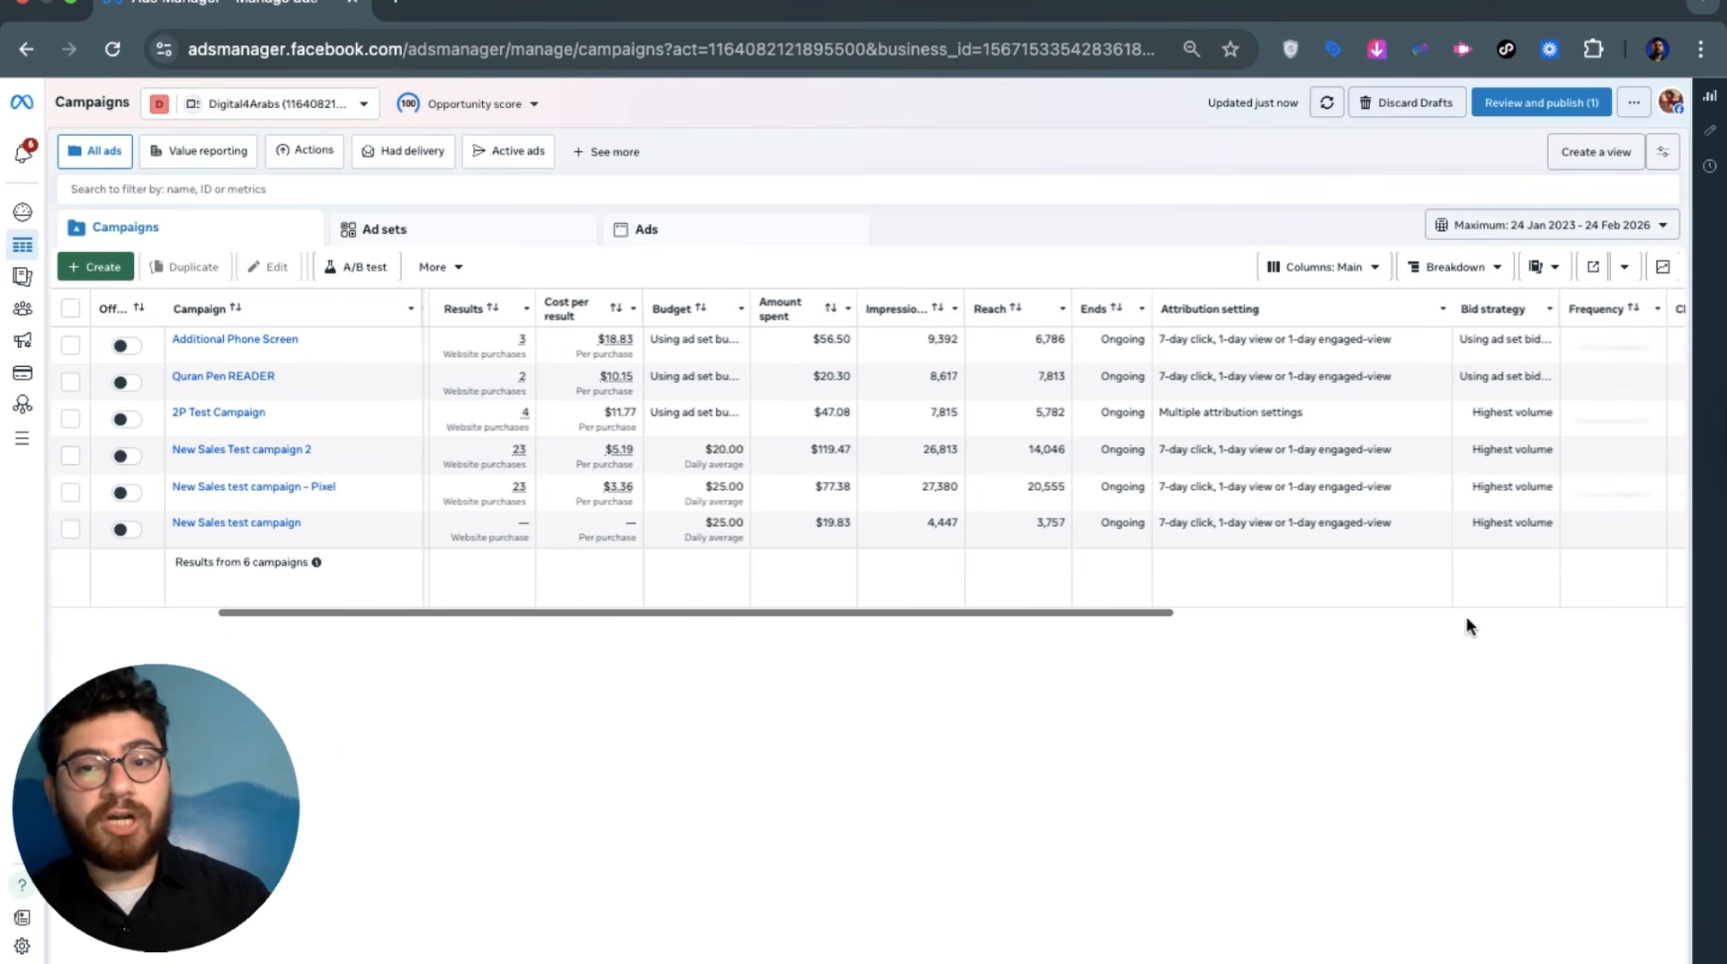
pyautogui.hscroll(2, 1530, 623)
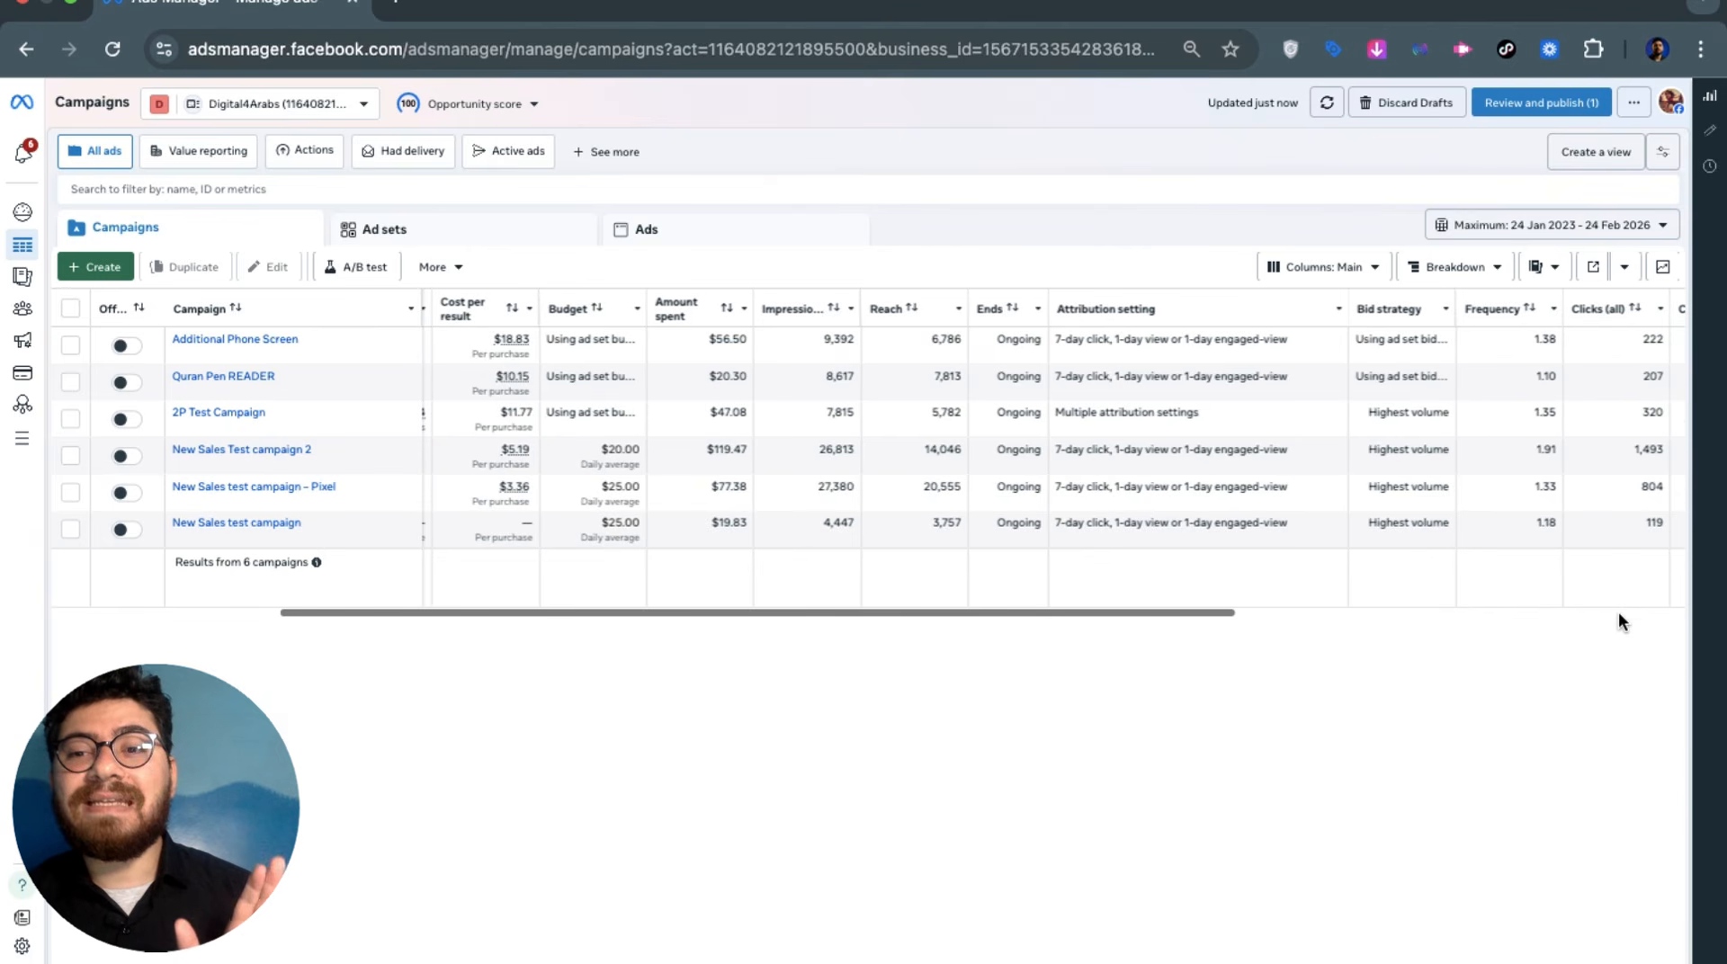
pyautogui.hscroll(10, 1619, 617)
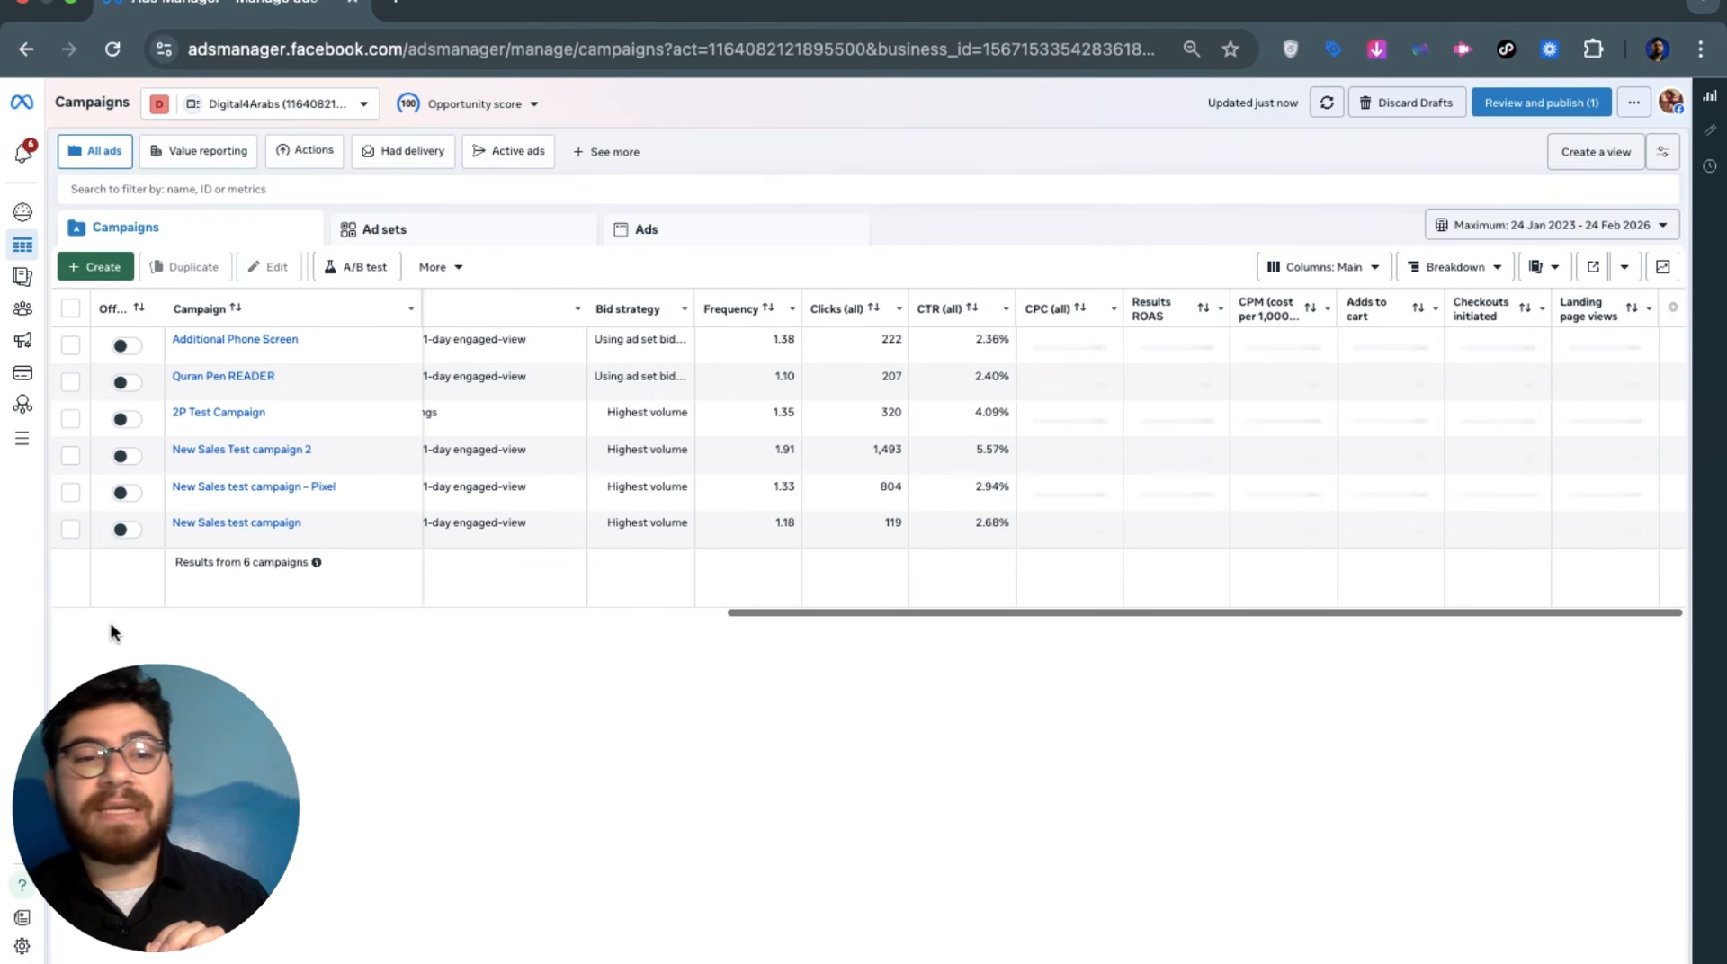
pyautogui.hscroll(-15, 117, 620)
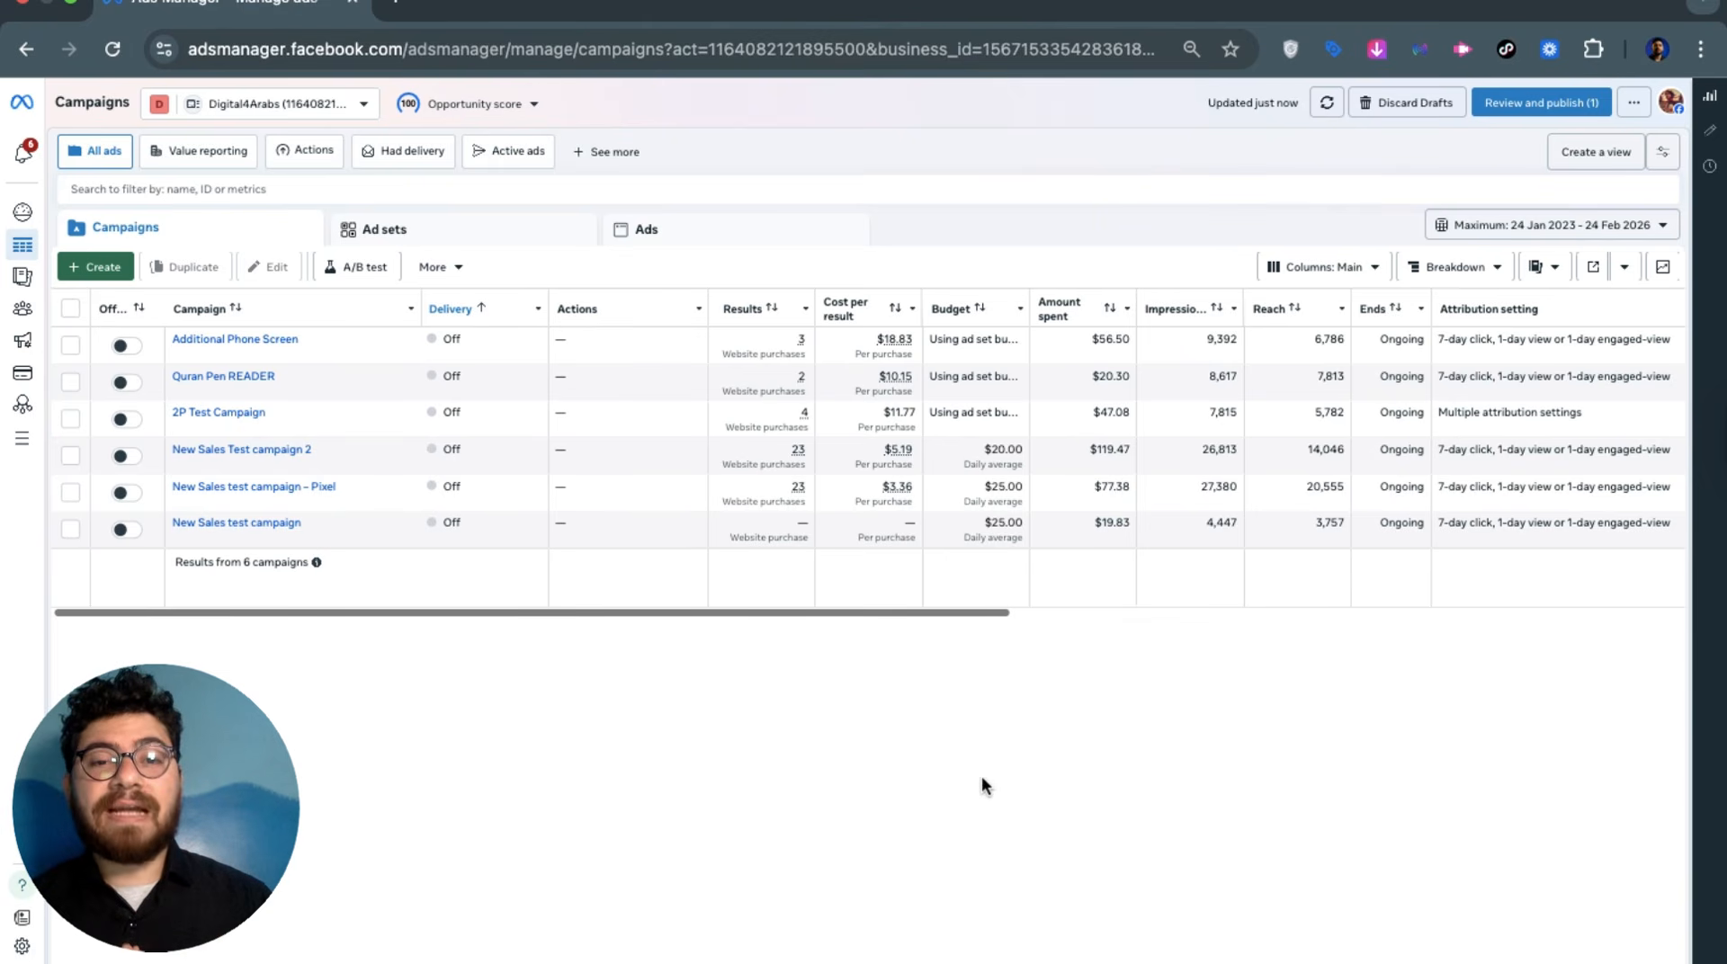
# Start a new campaign, compare Traffic, Engagement, Leads and App promotion objectives, then pick Sales
pyautogui.click(79, 268)
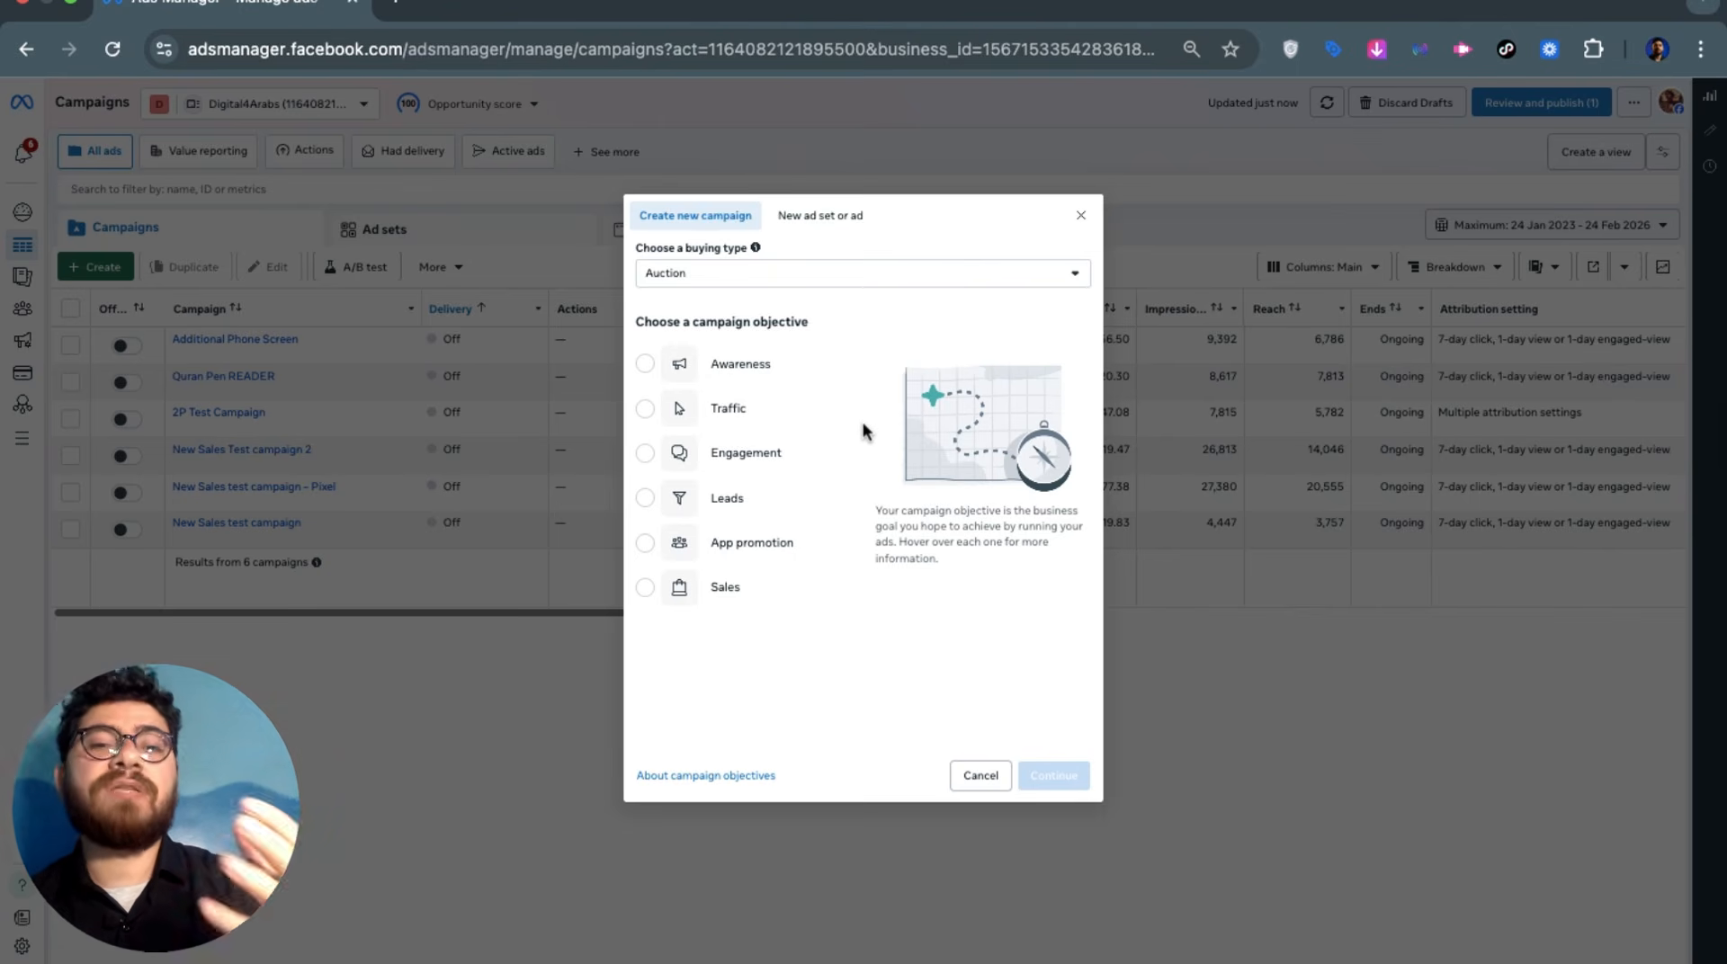
pyautogui.moveTo(851, 427)
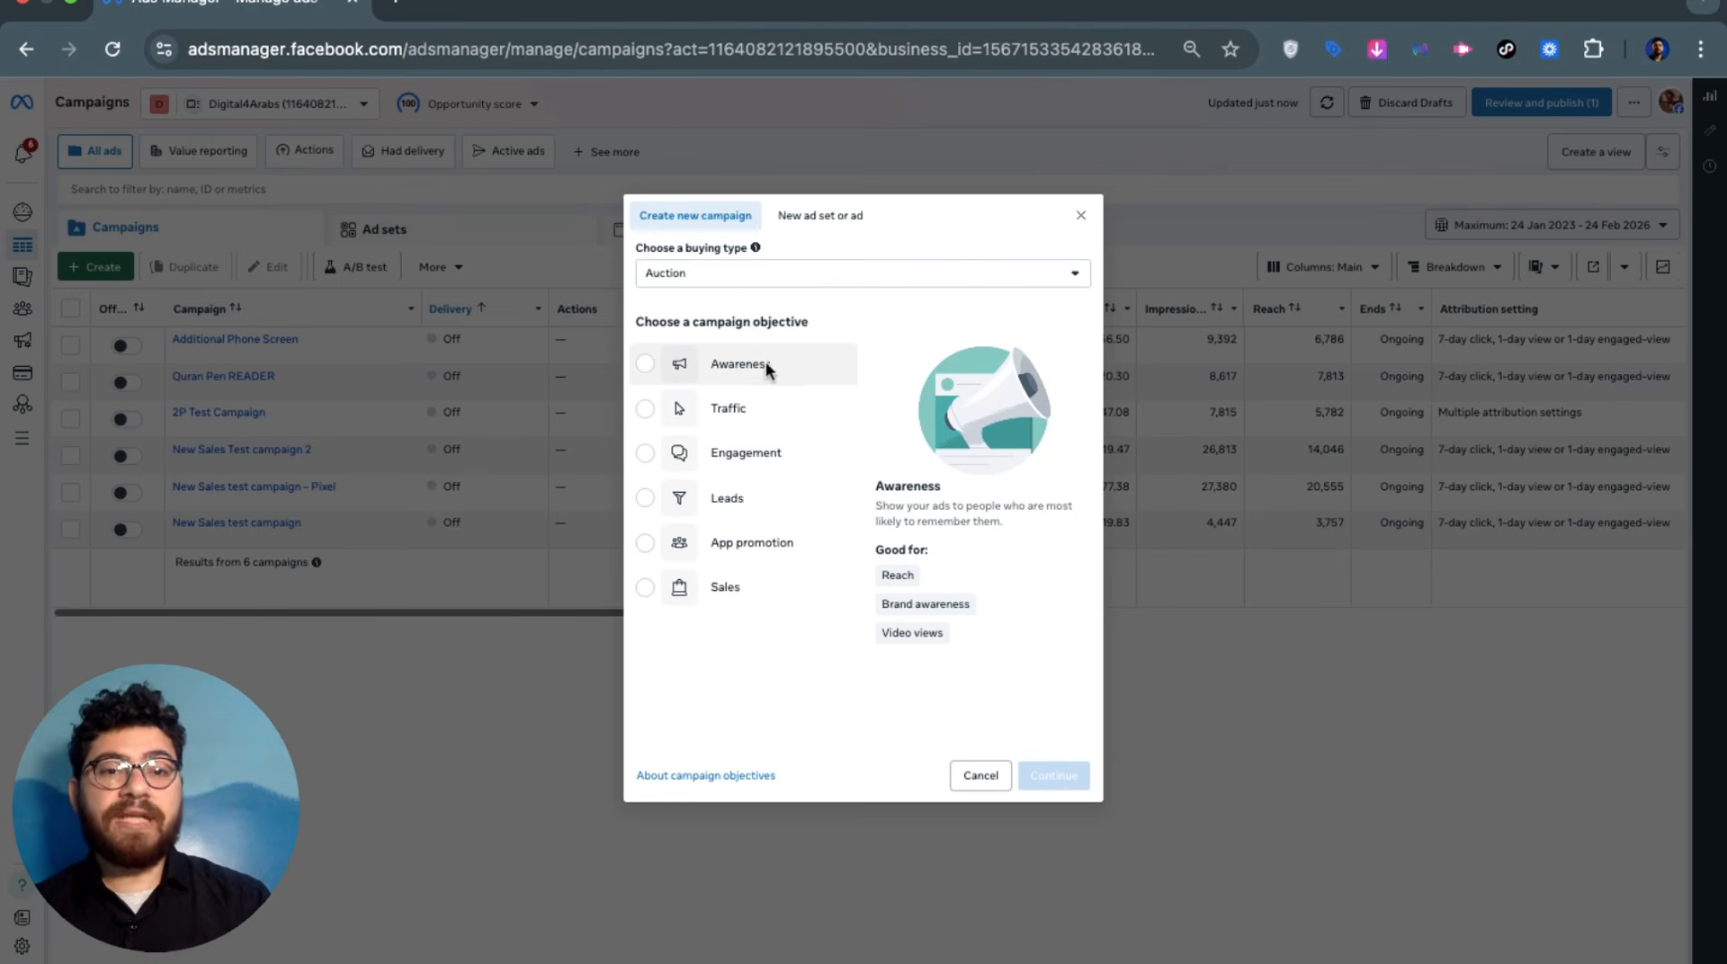
pyautogui.click(739, 404)
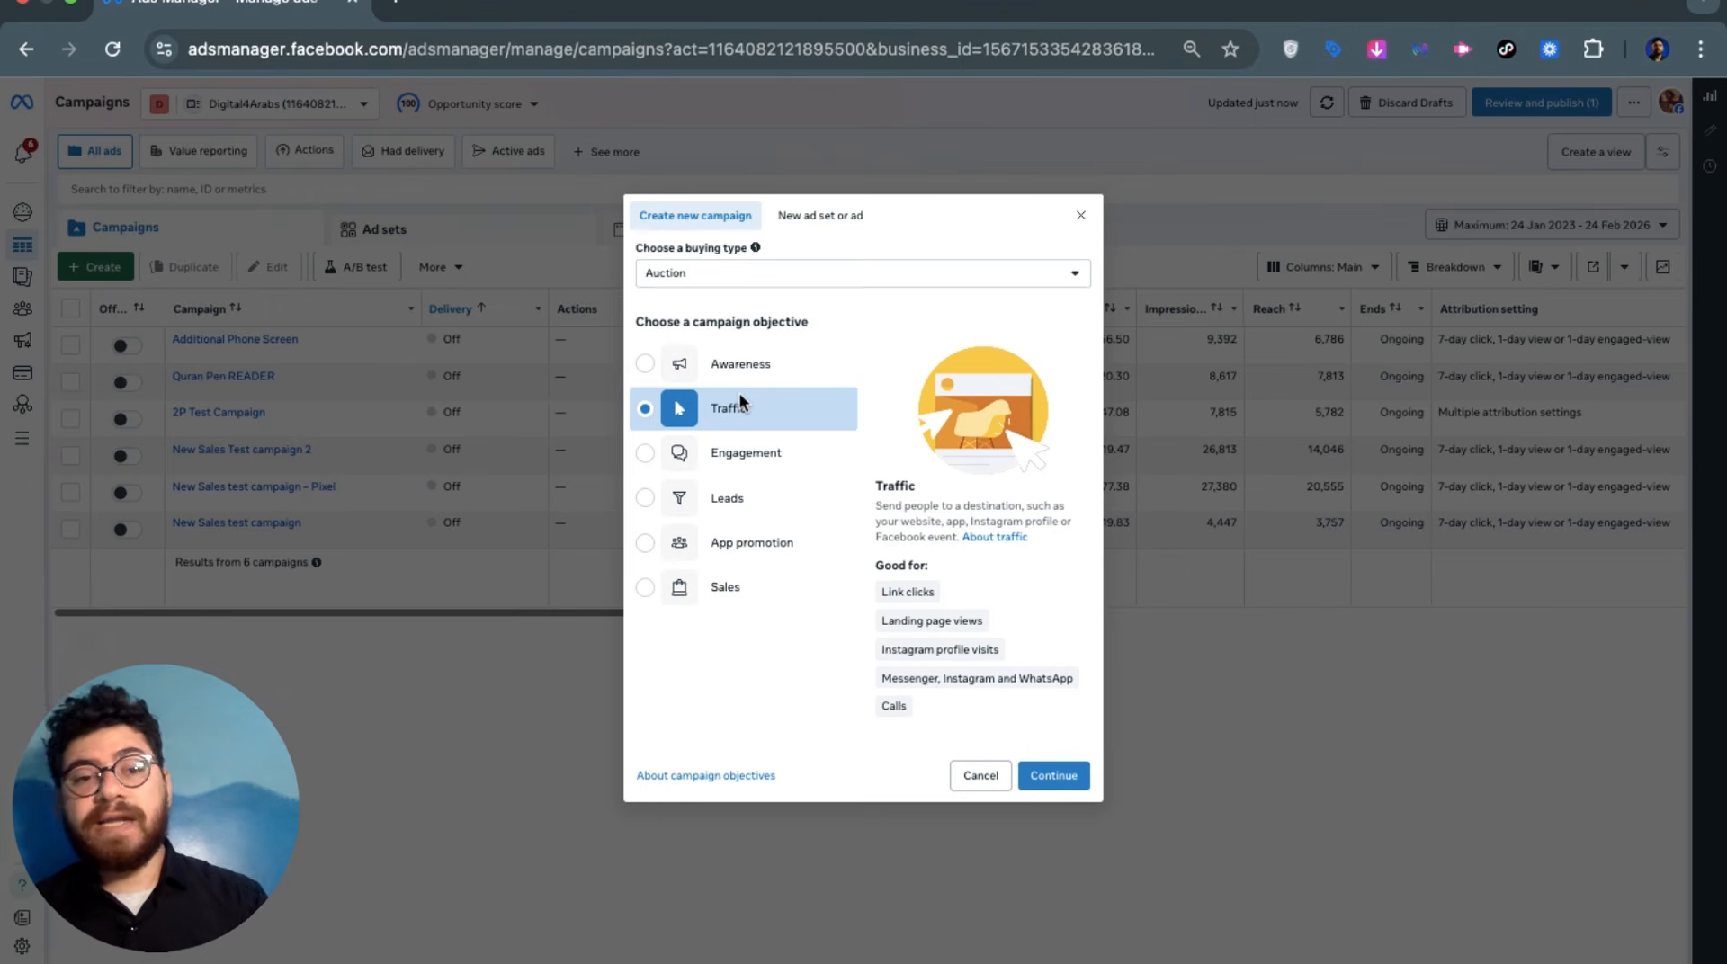
pyautogui.click(718, 471)
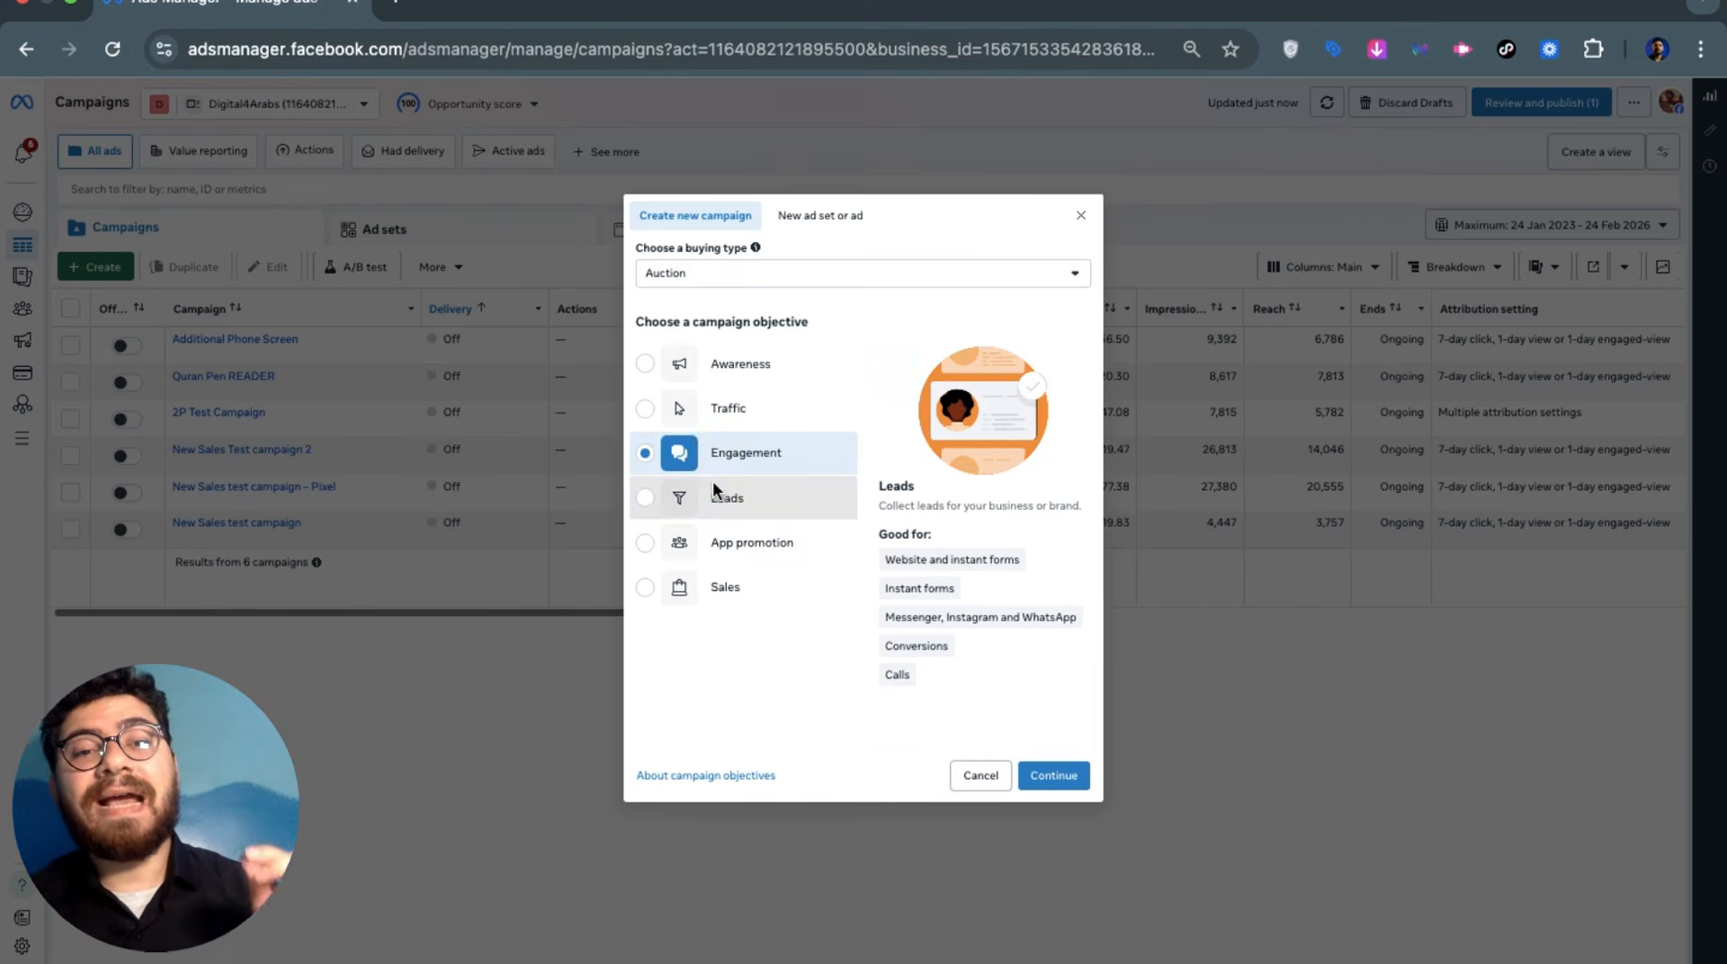
pyautogui.click(715, 490)
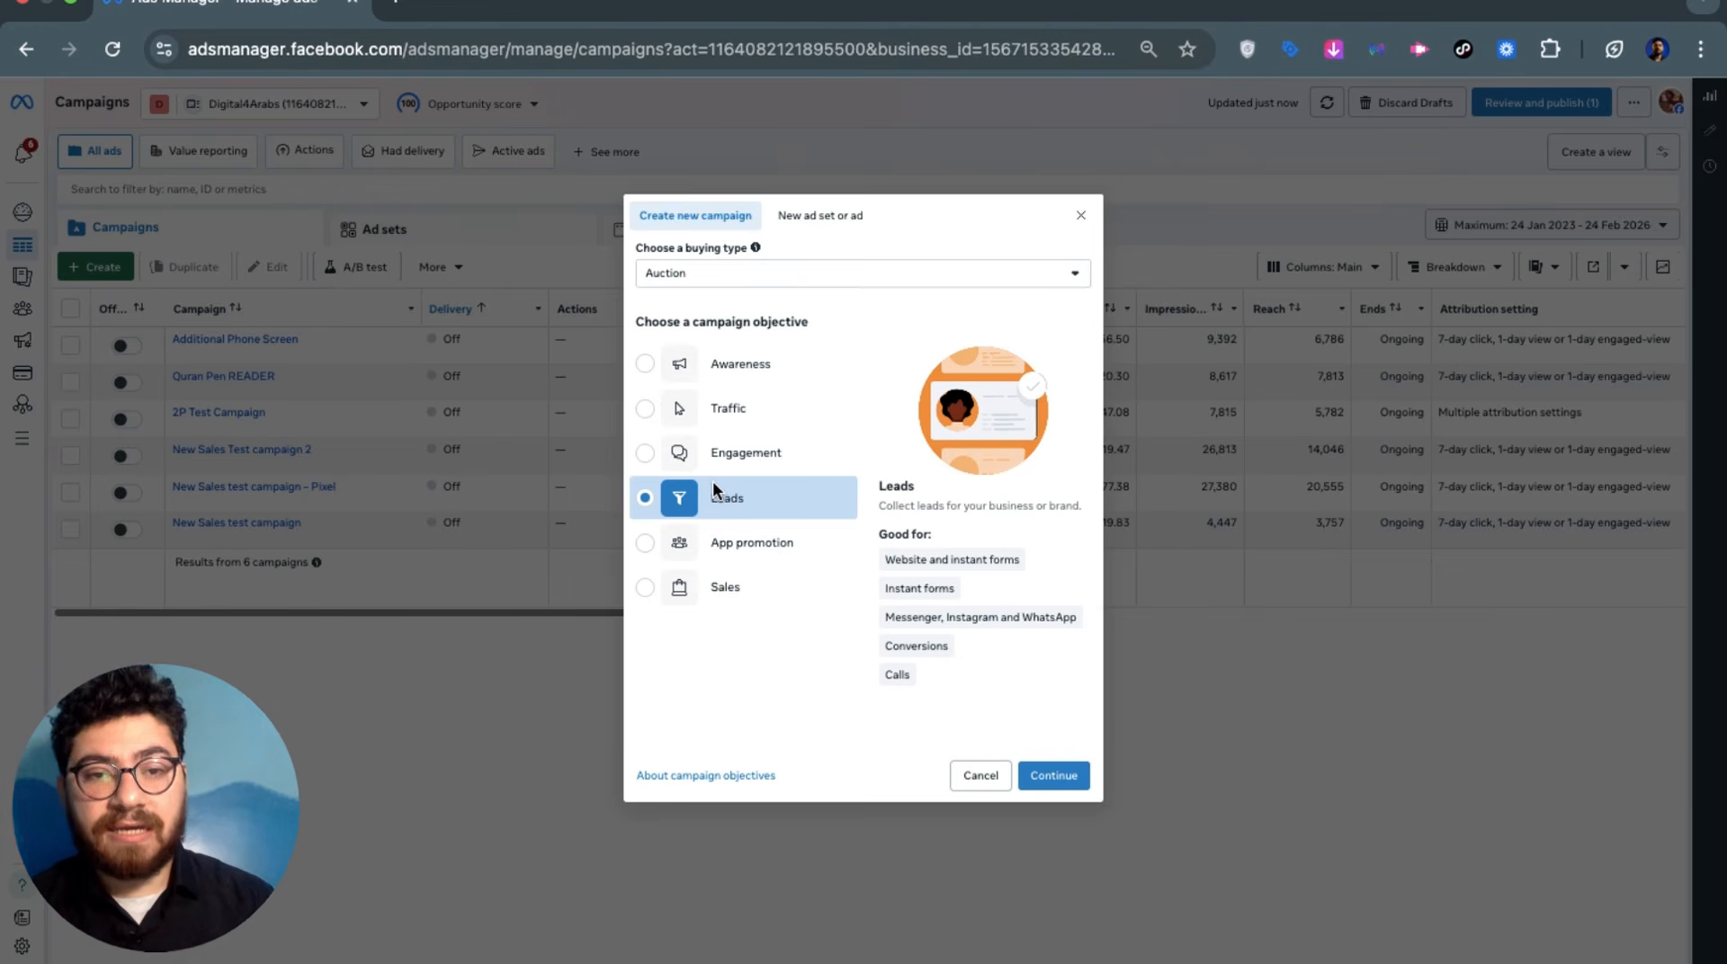
pyautogui.click(733, 542)
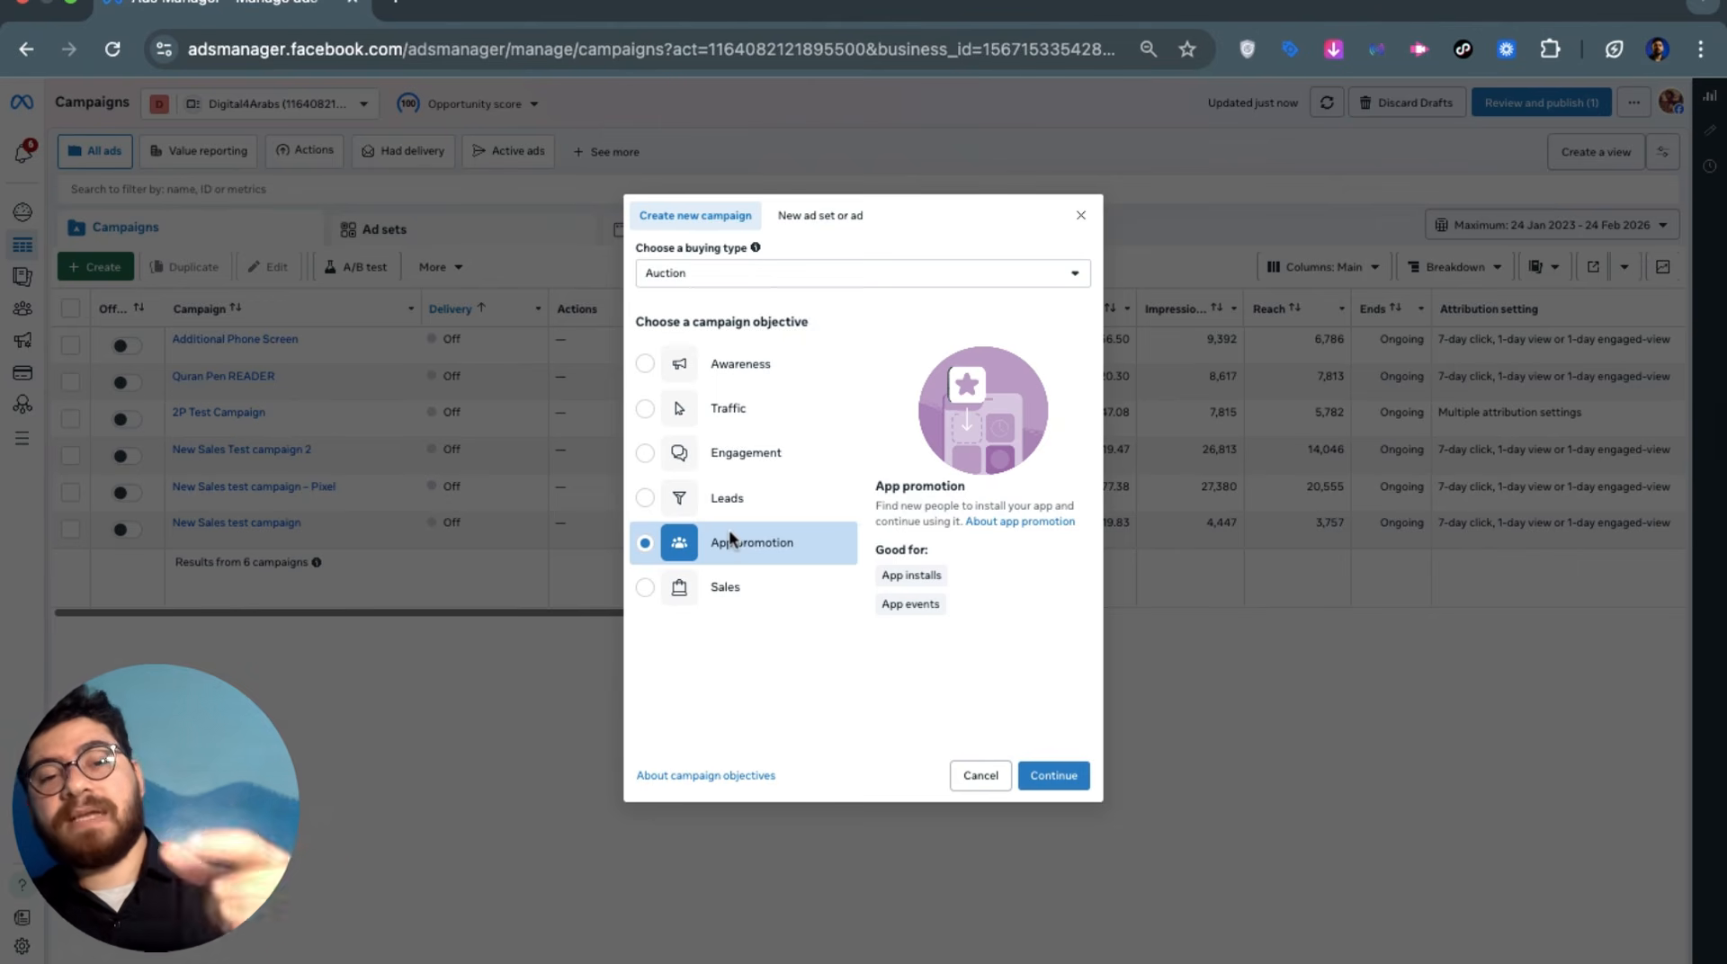
pyautogui.click(741, 585)
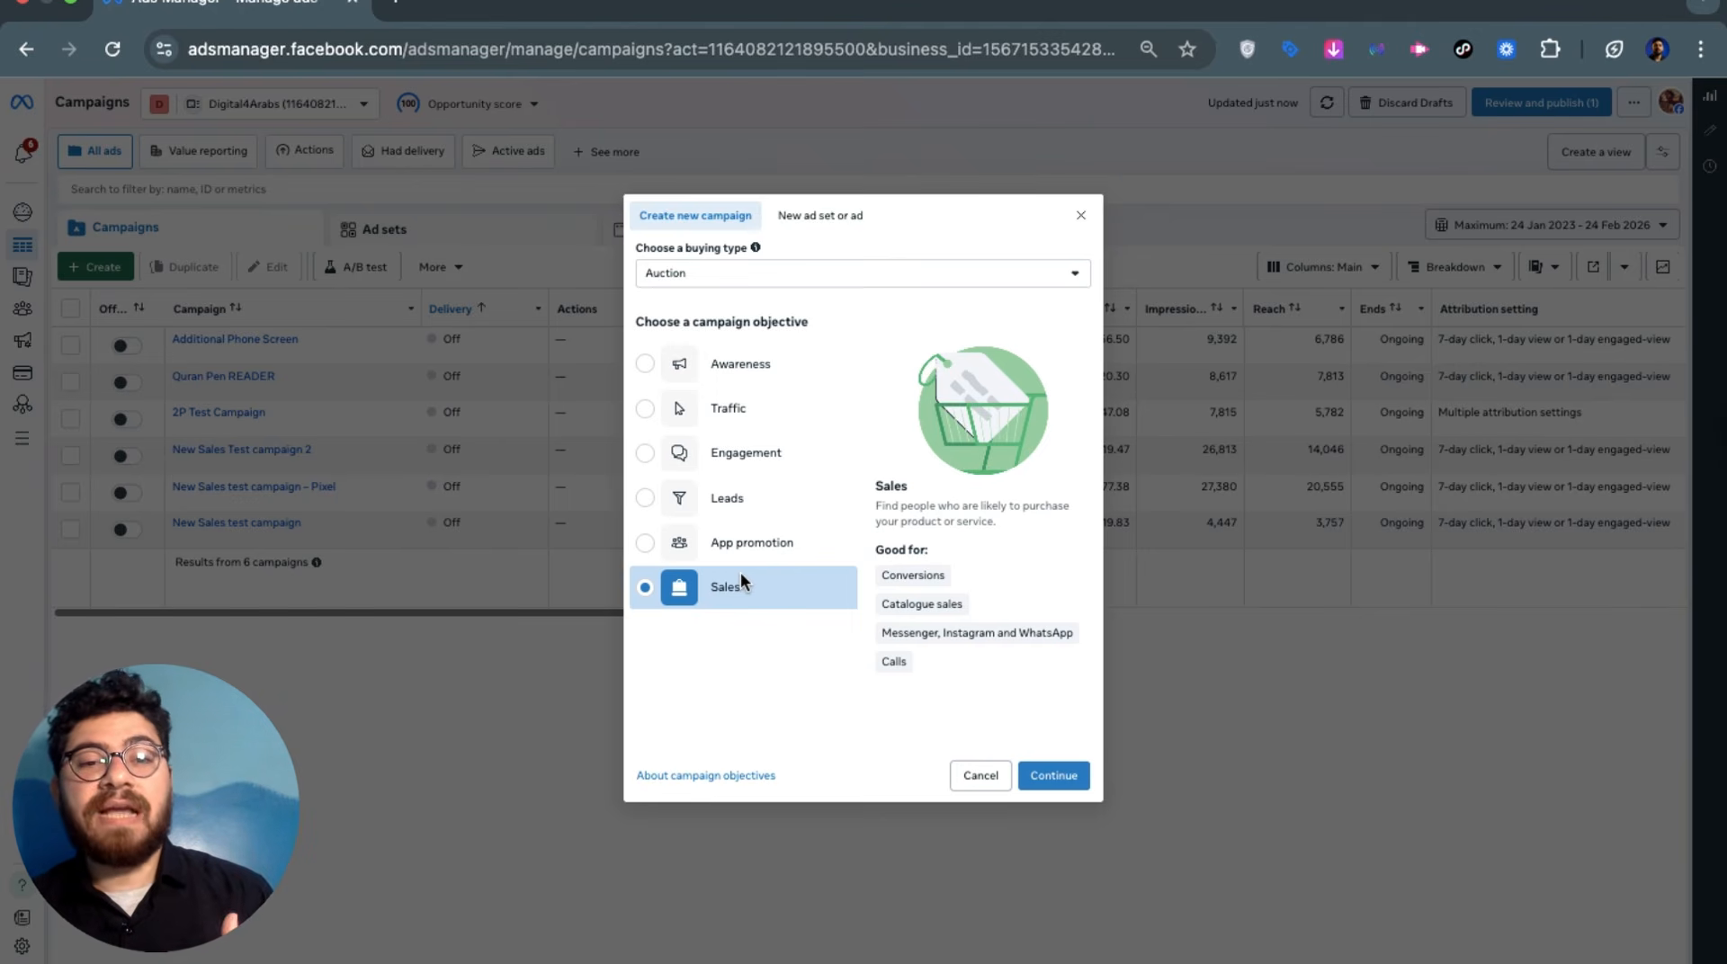
pyautogui.click(741, 576)
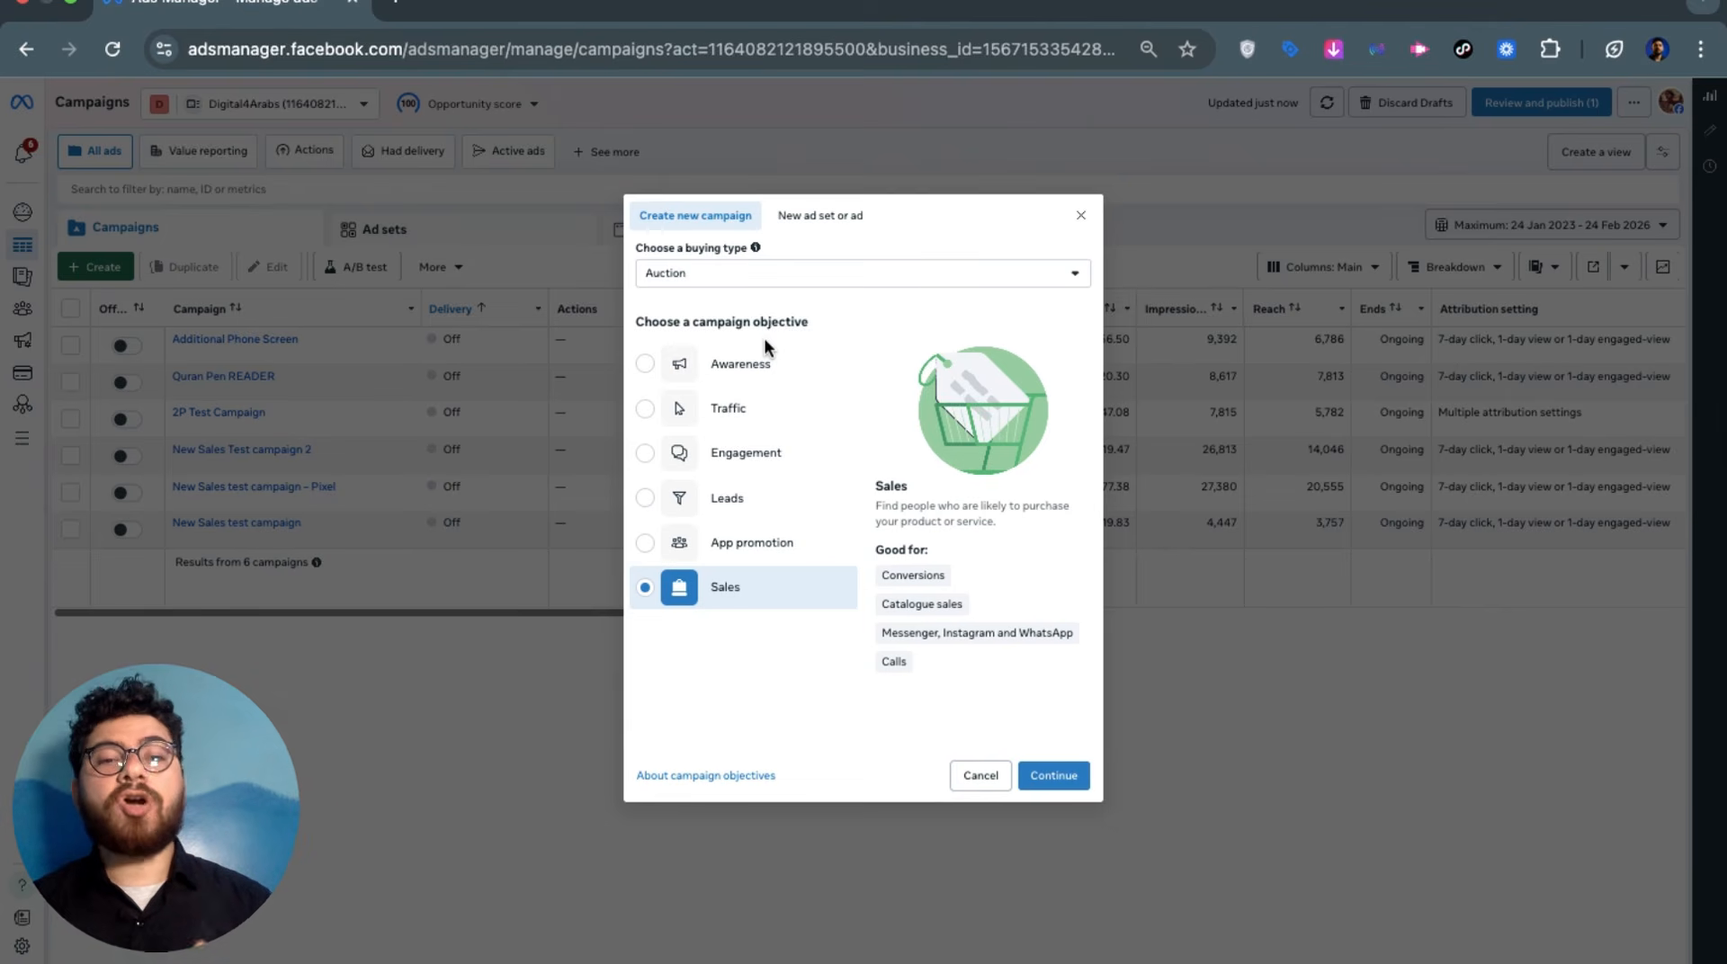
pyautogui.click(726, 500)
pyautogui.click(730, 588)
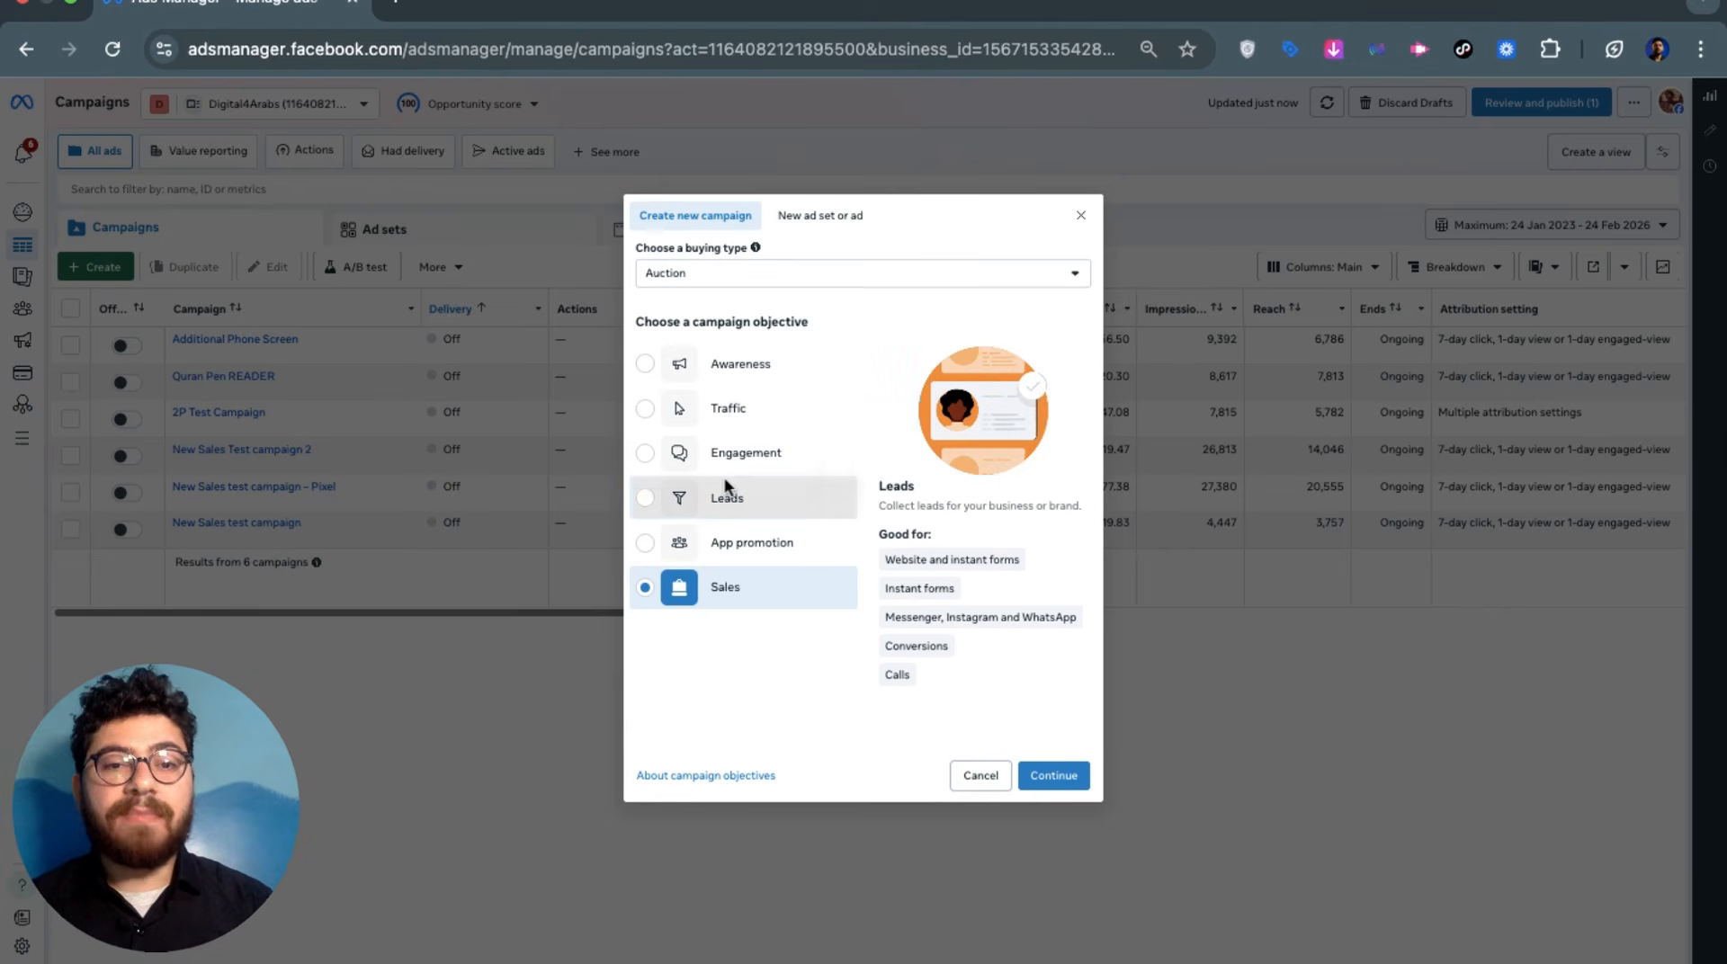
pyautogui.click(724, 499)
pyautogui.click(723, 598)
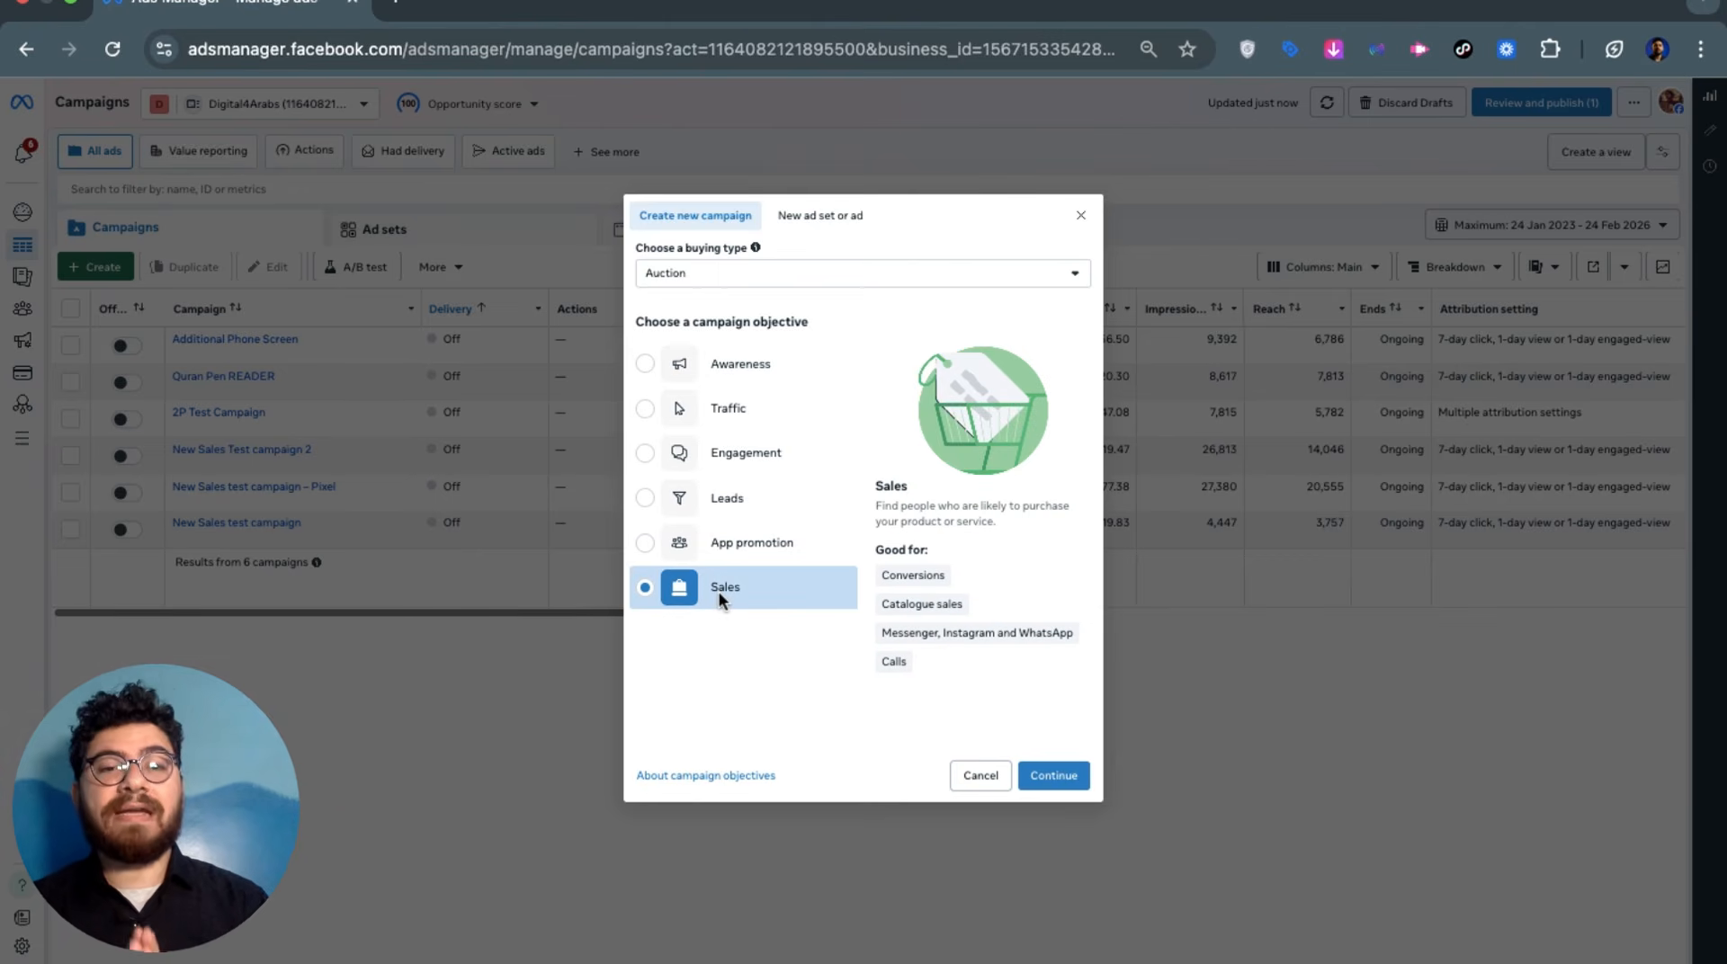
pyautogui.click(645, 367)
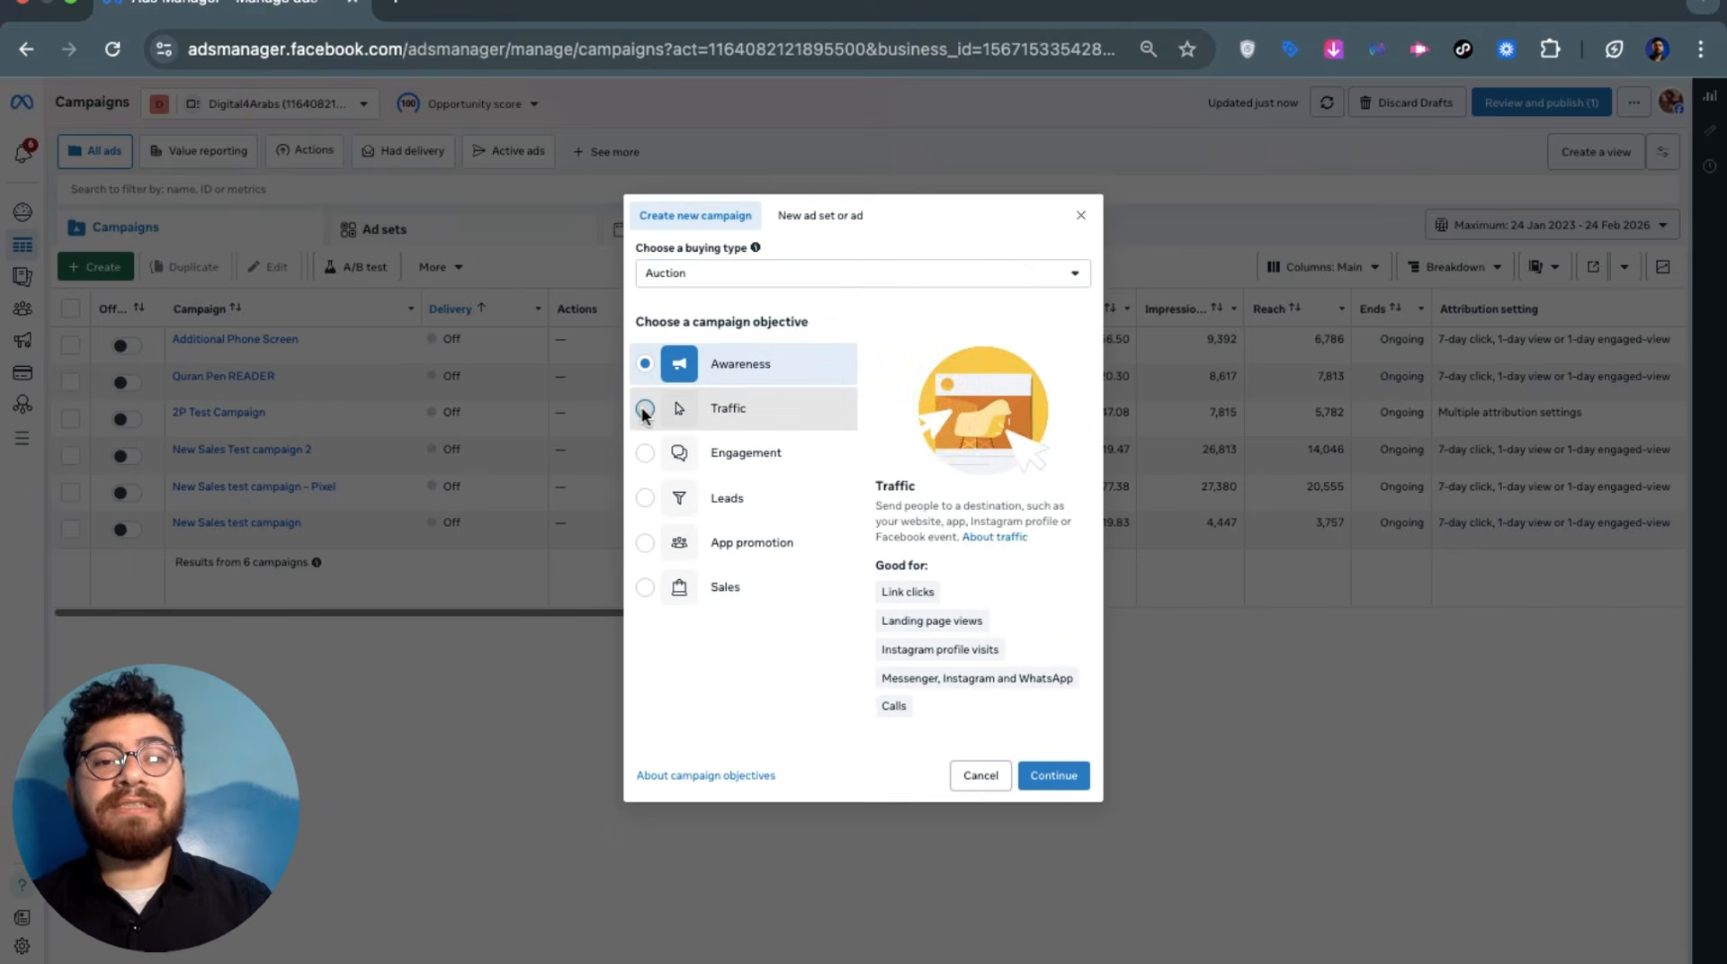
pyautogui.click(644, 410)
pyautogui.click(654, 368)
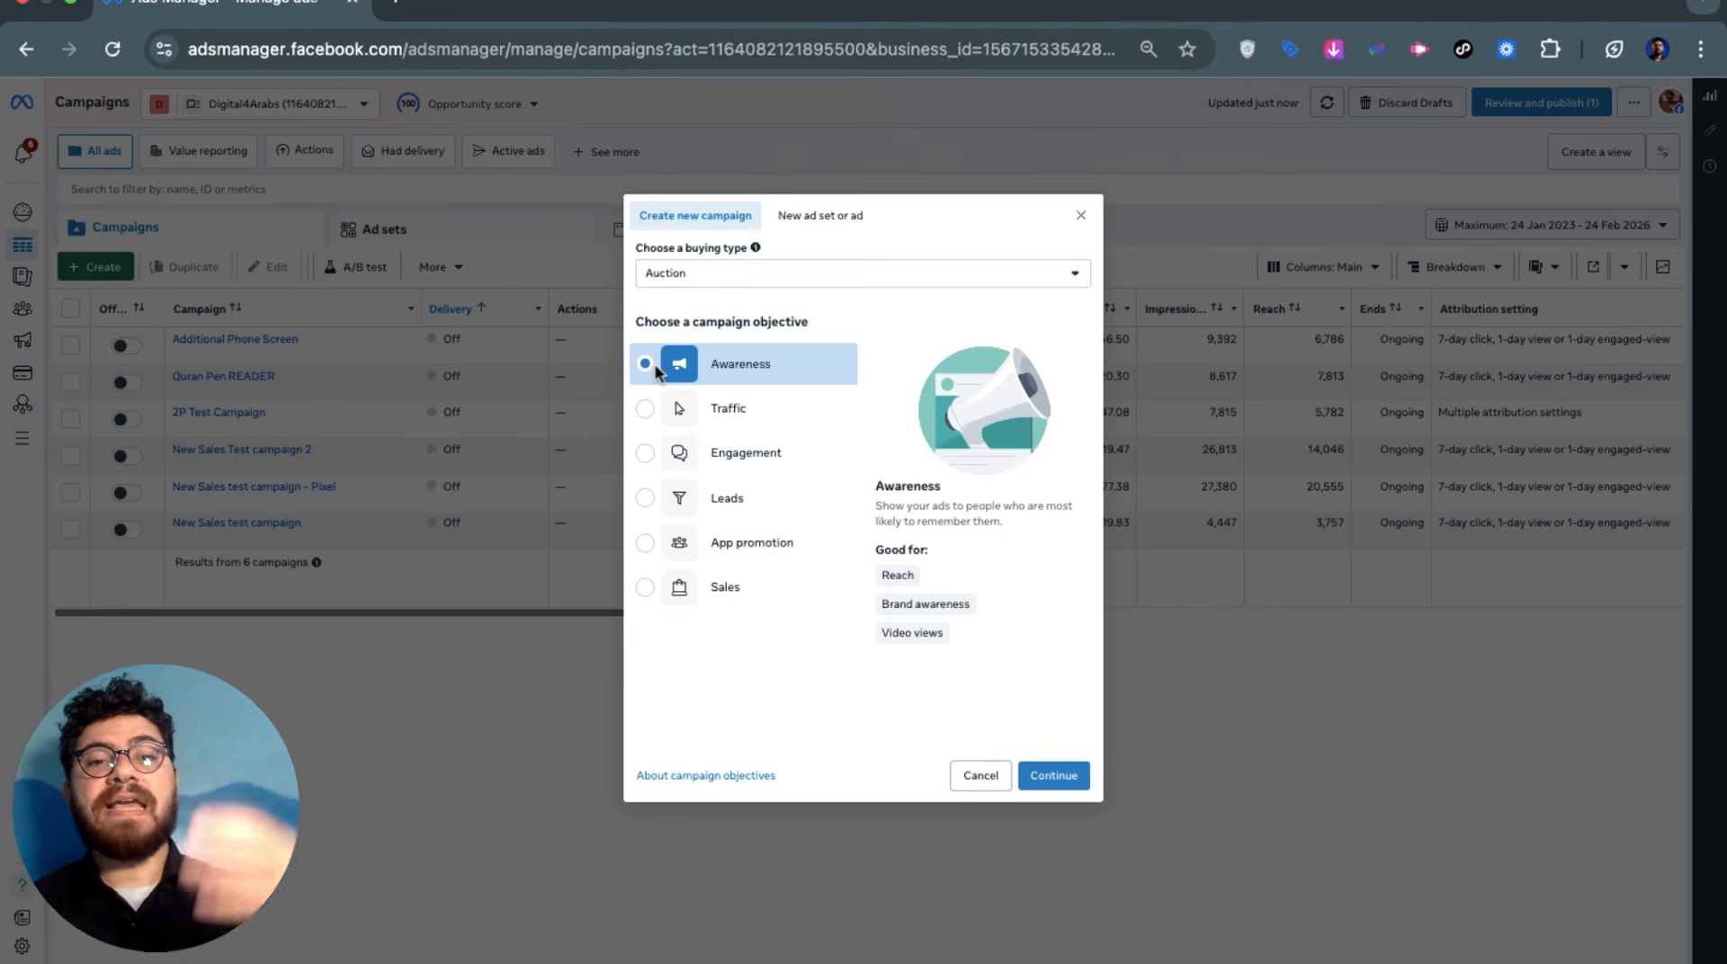
pyautogui.click(644, 406)
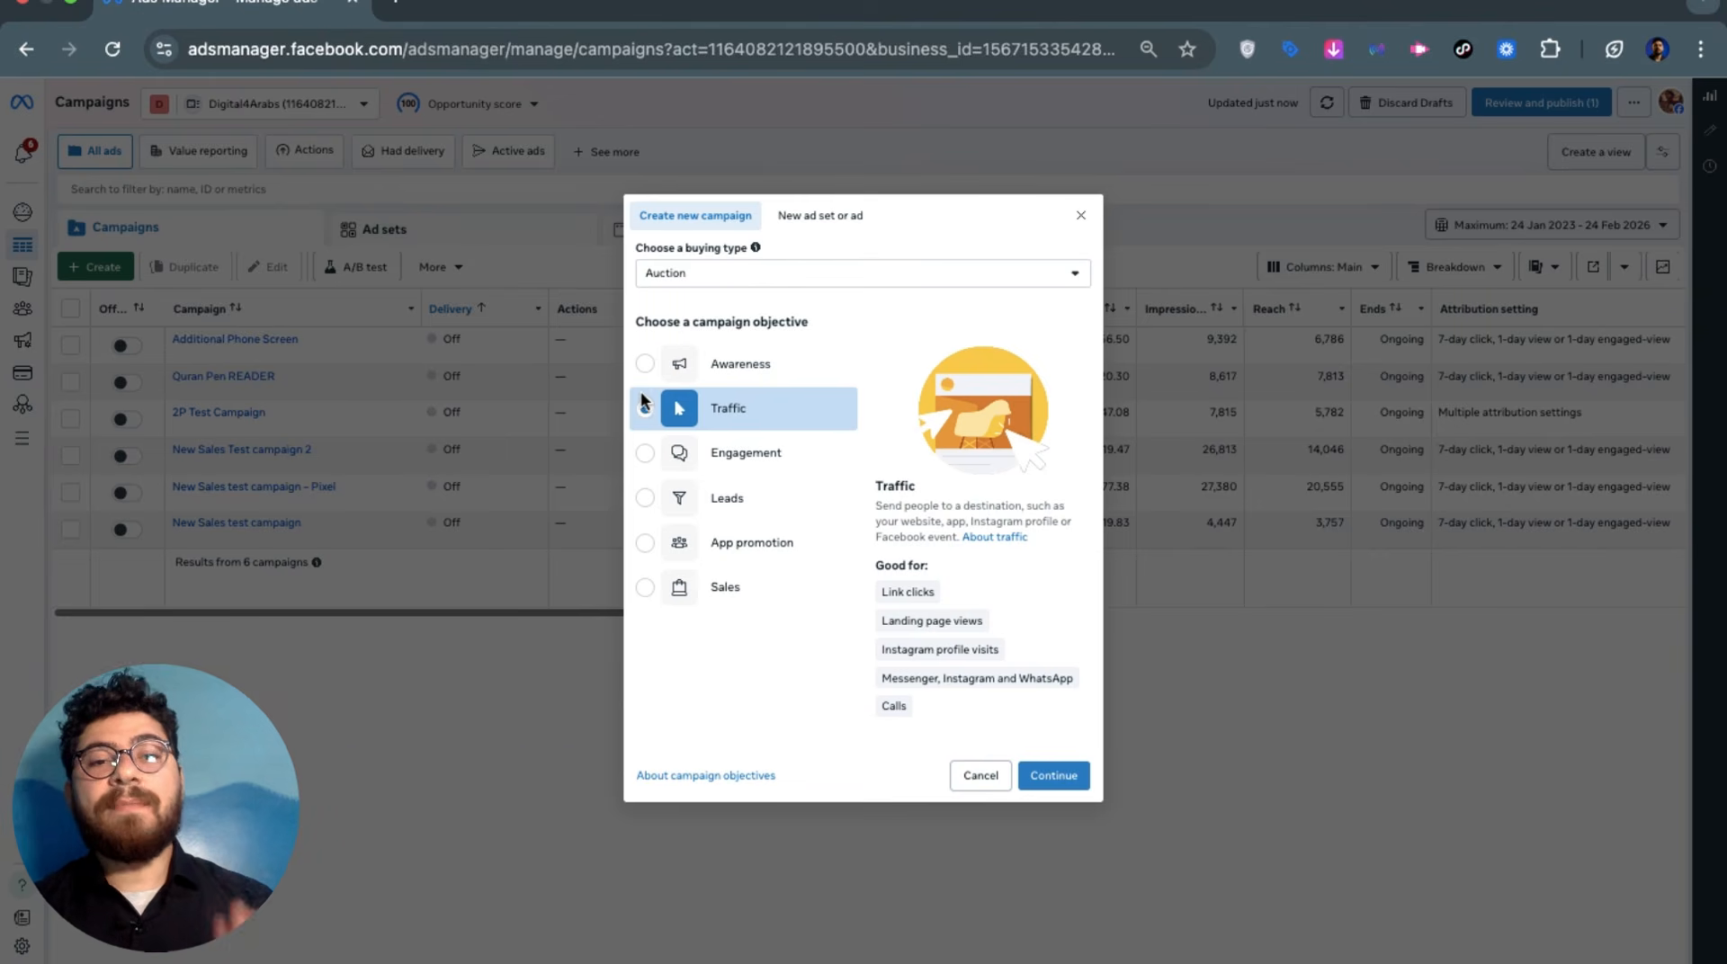
pyautogui.click(639, 453)
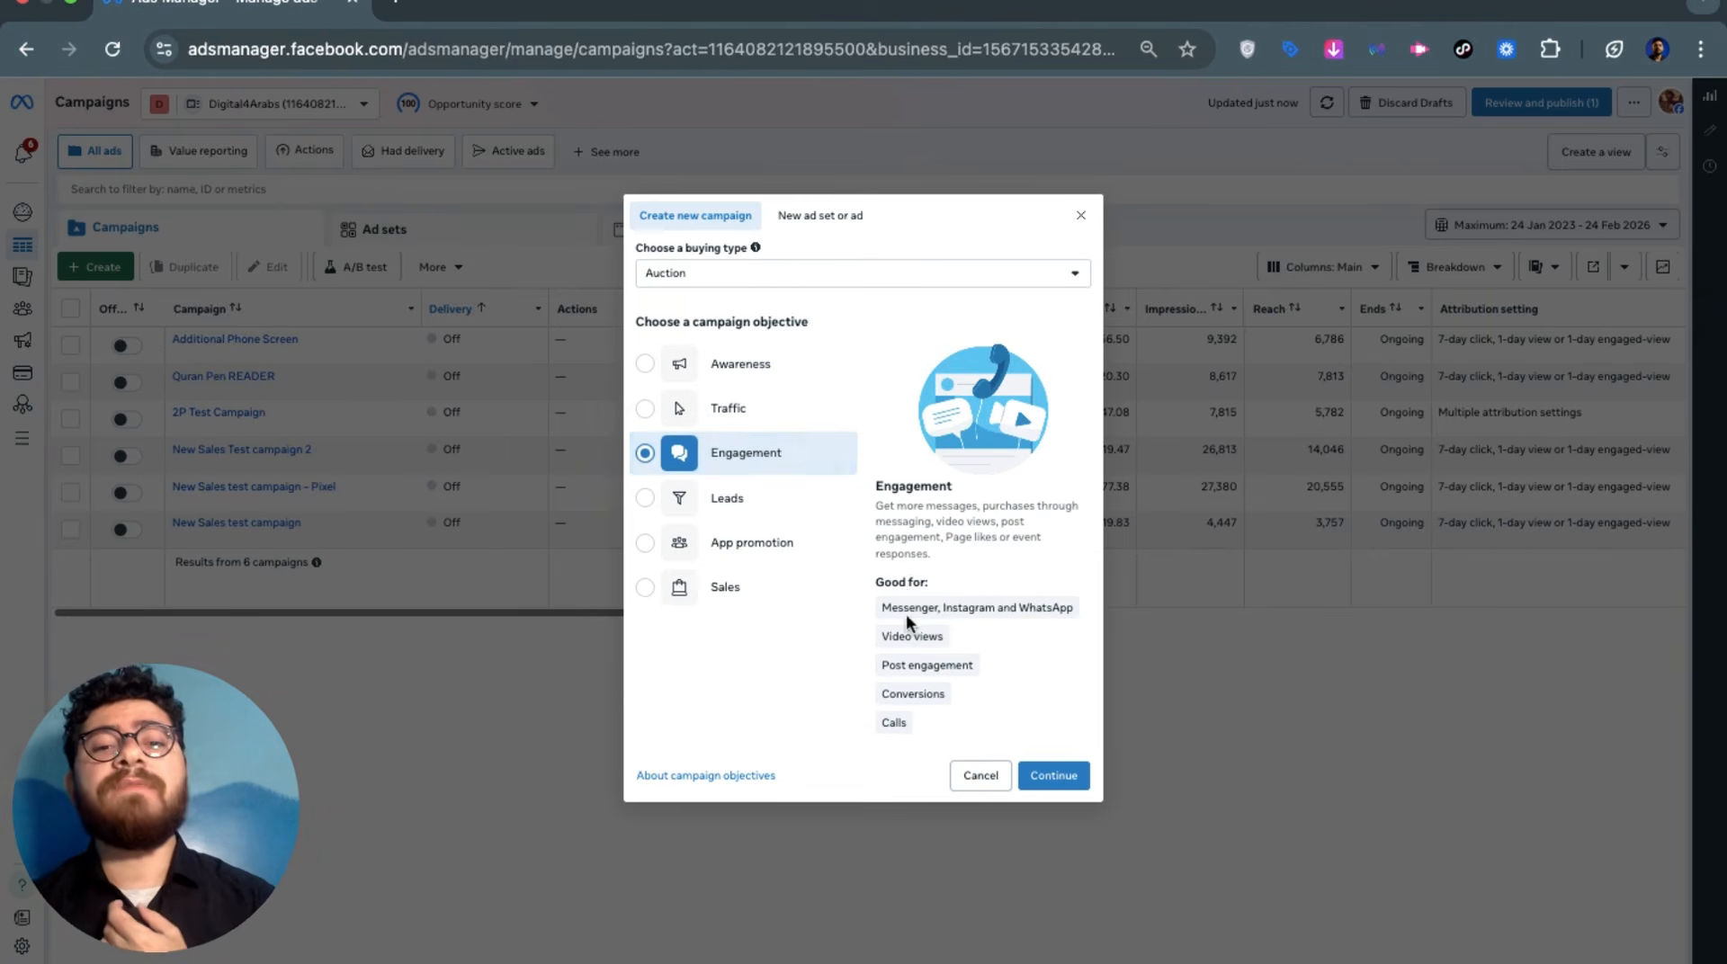
pyautogui.moveTo(900, 636)
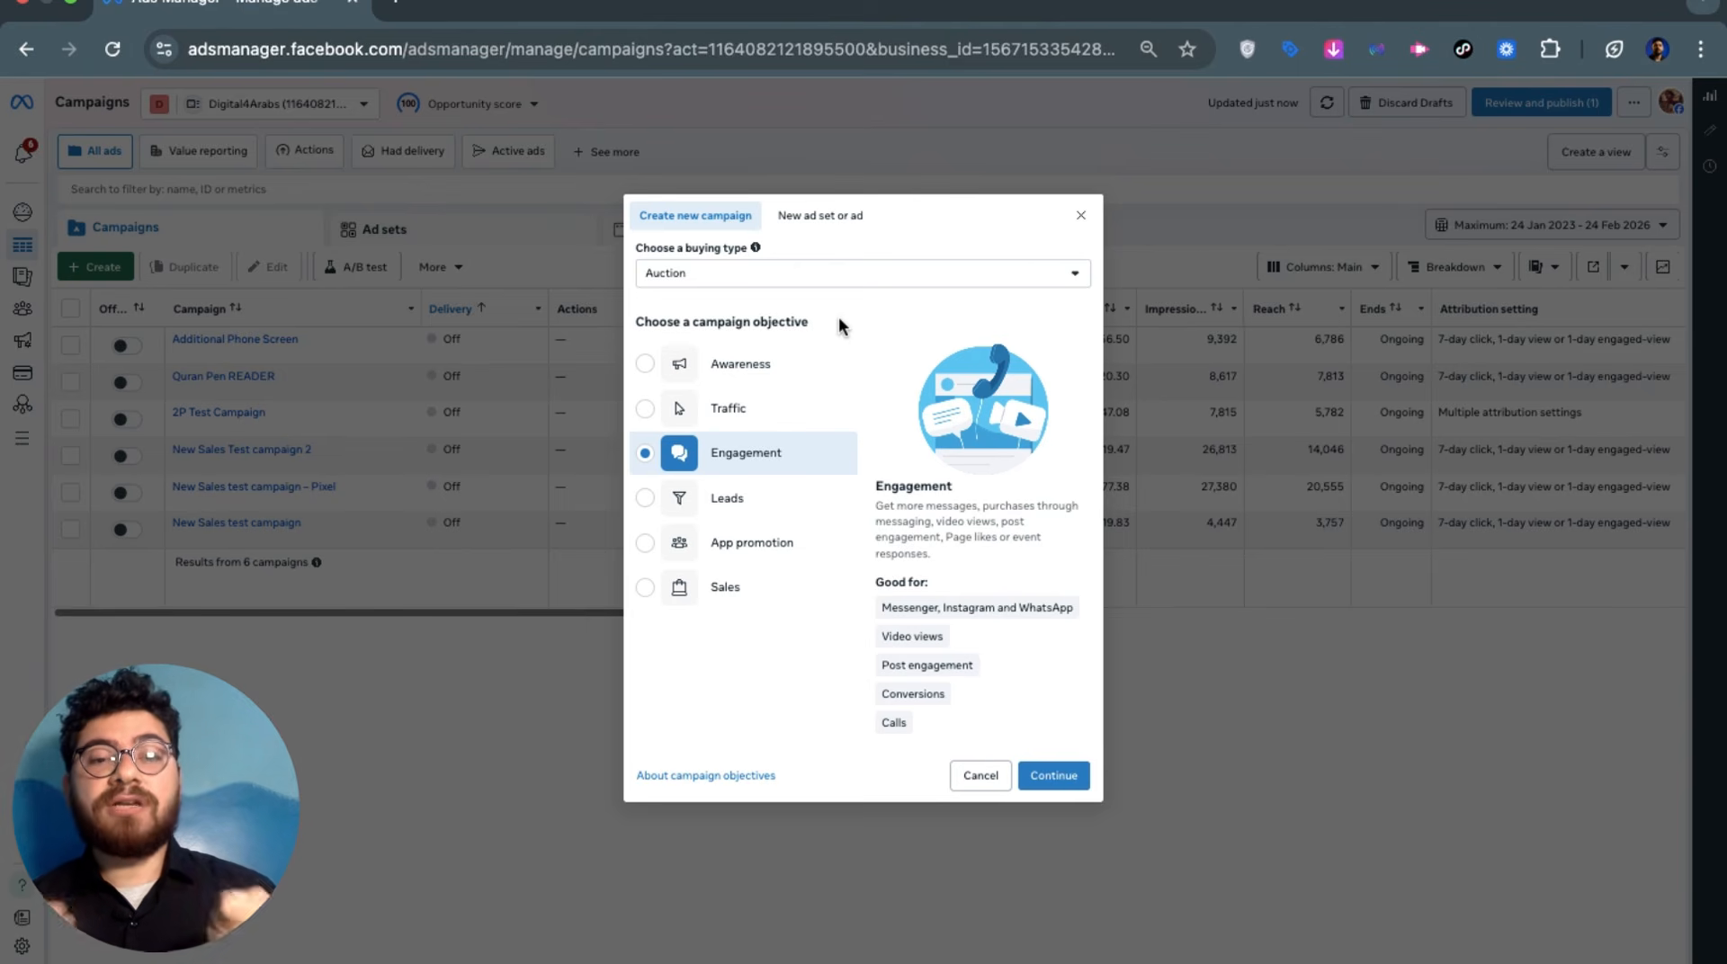
pyautogui.click(781, 499)
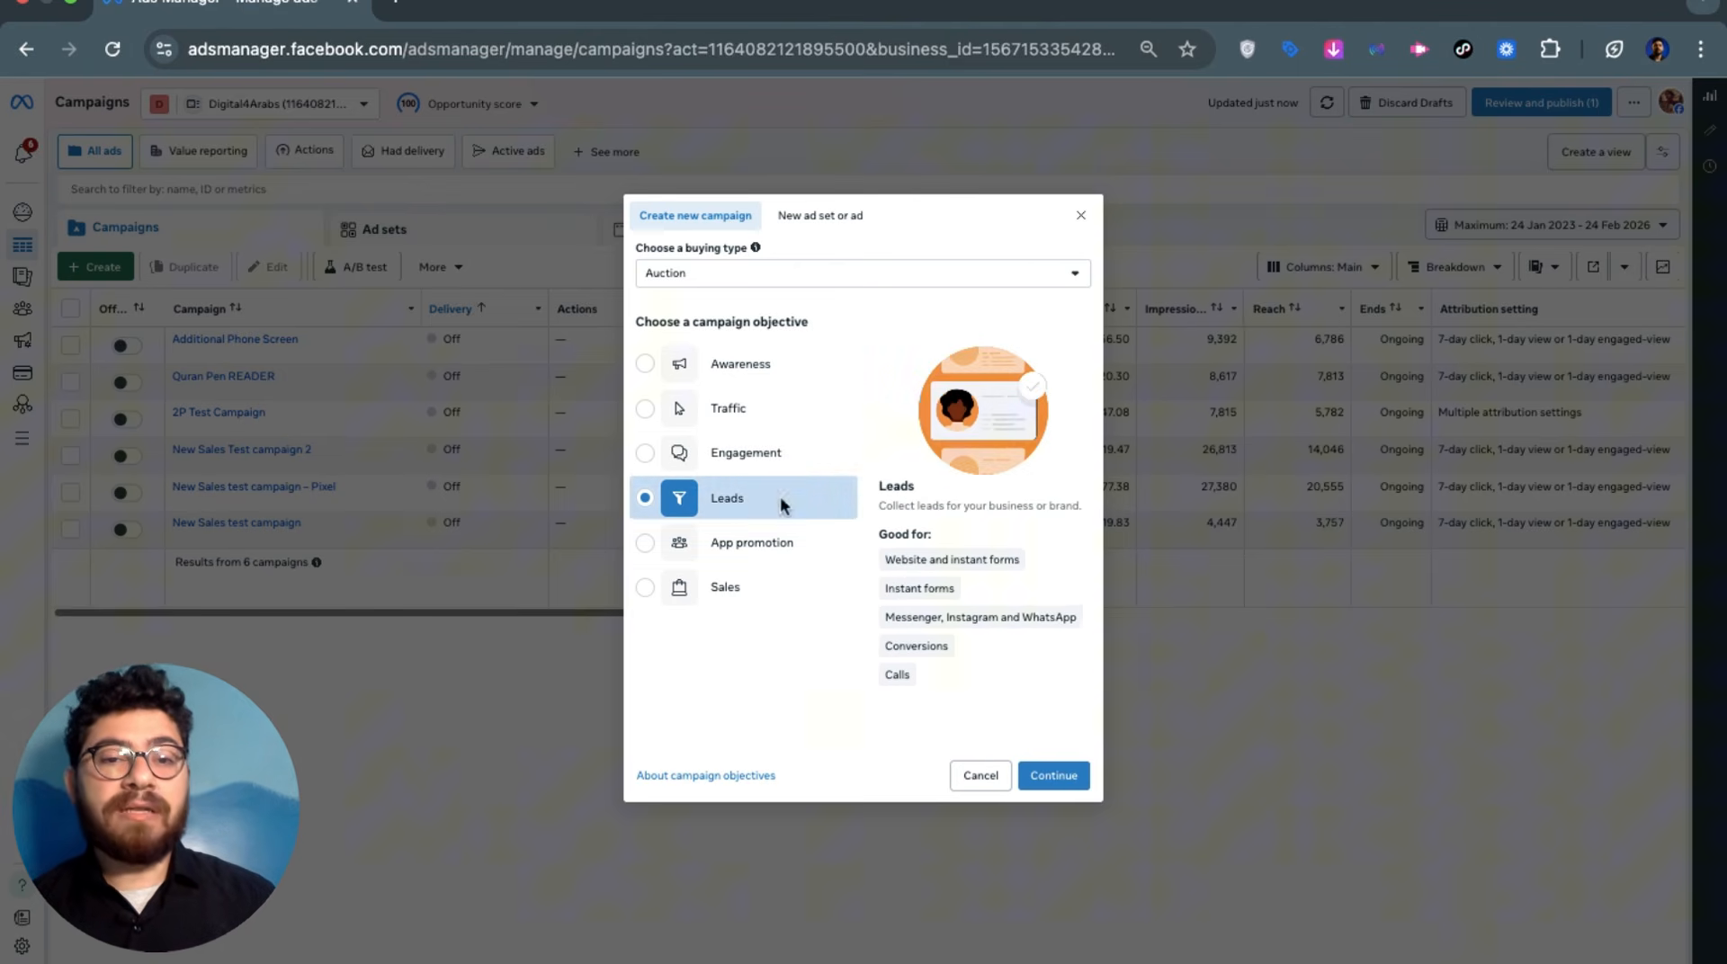
pyautogui.click(782, 582)
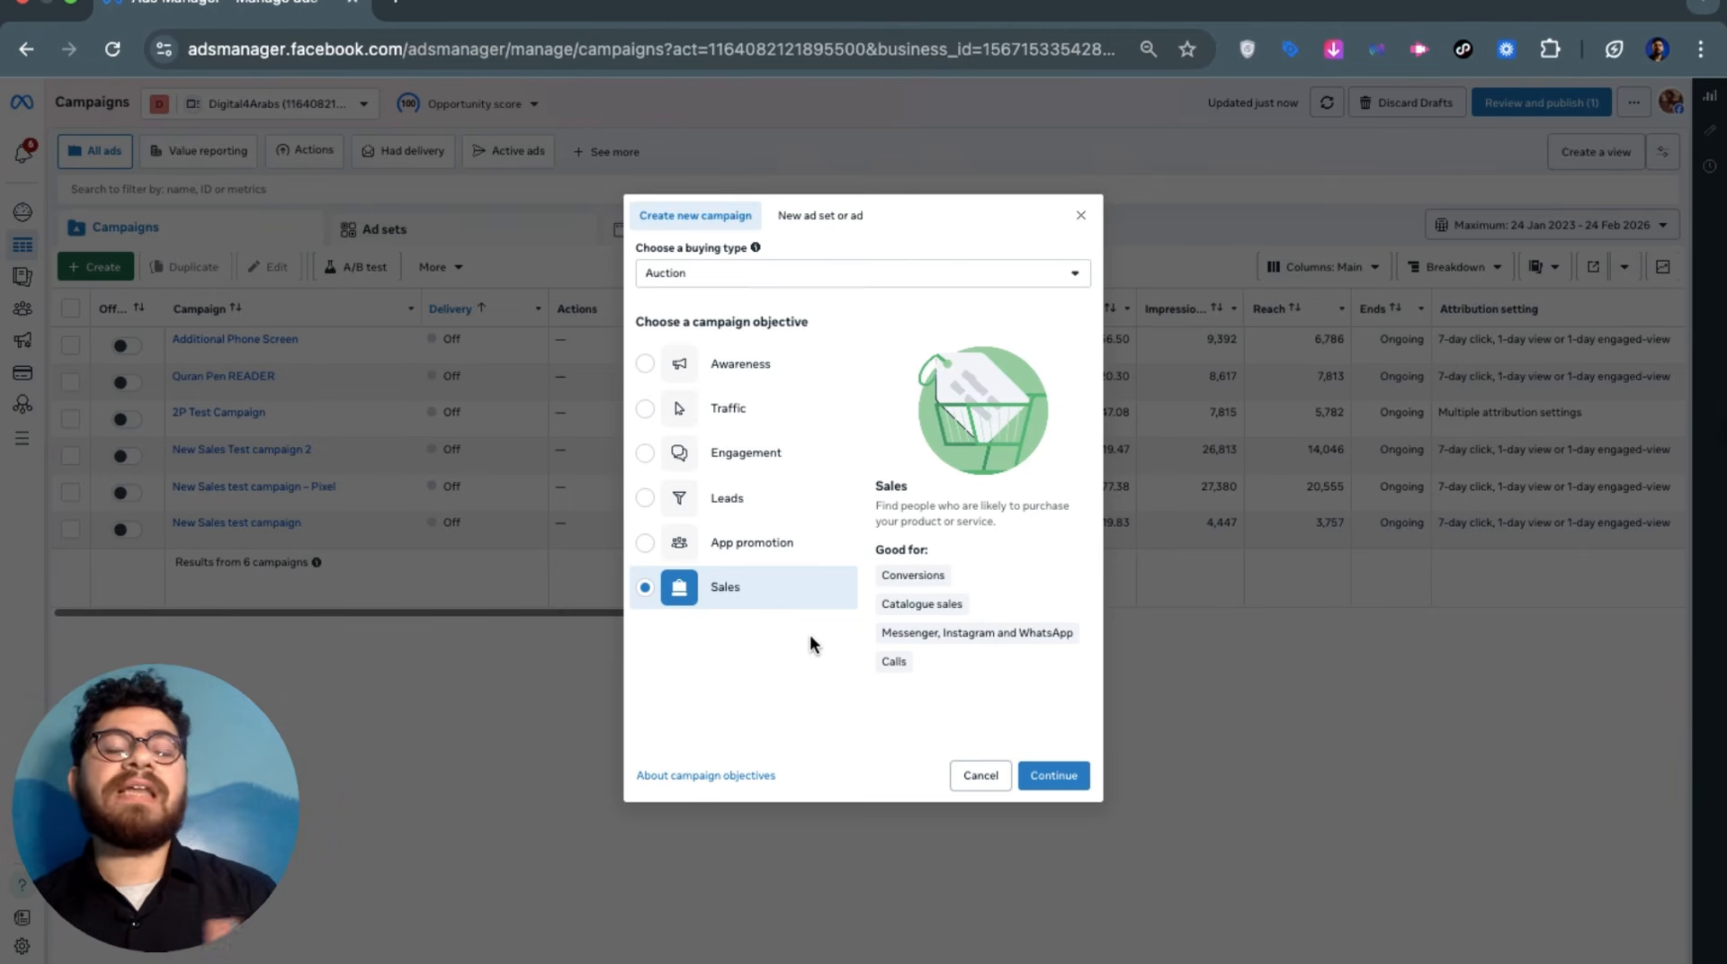
# Continue to the draft Sales campaign and review its name 'test product campaign'
pyautogui.click(1054, 772)
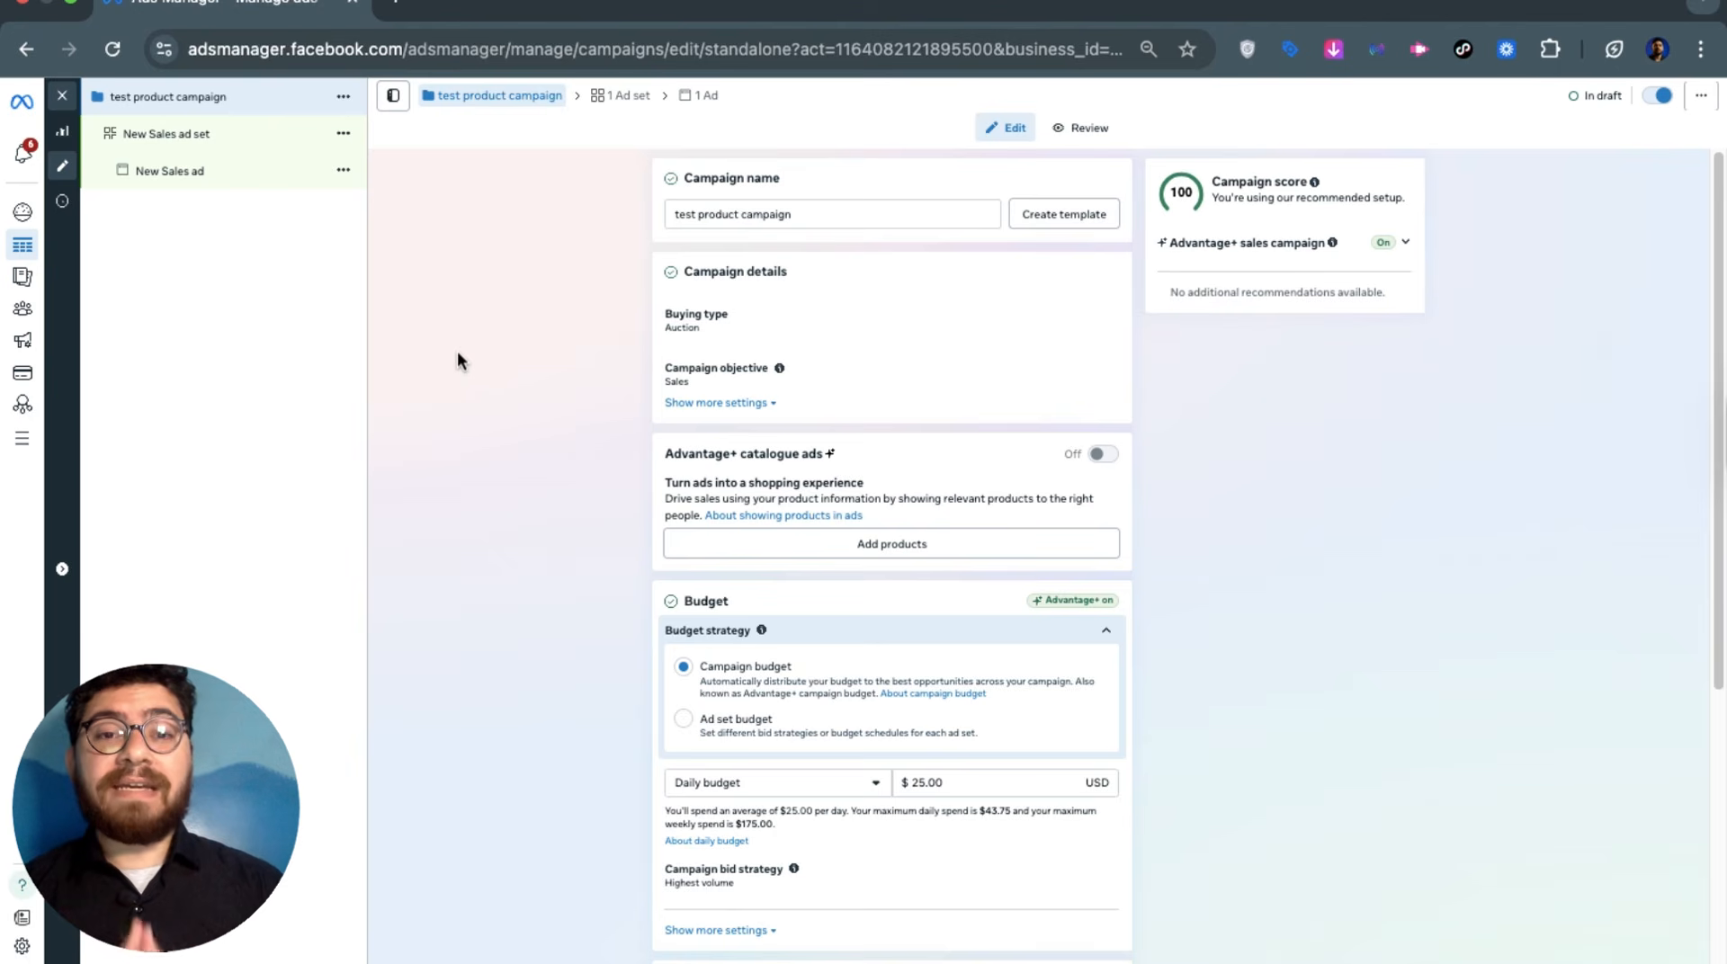
pyautogui.tripleClick(725, 216)
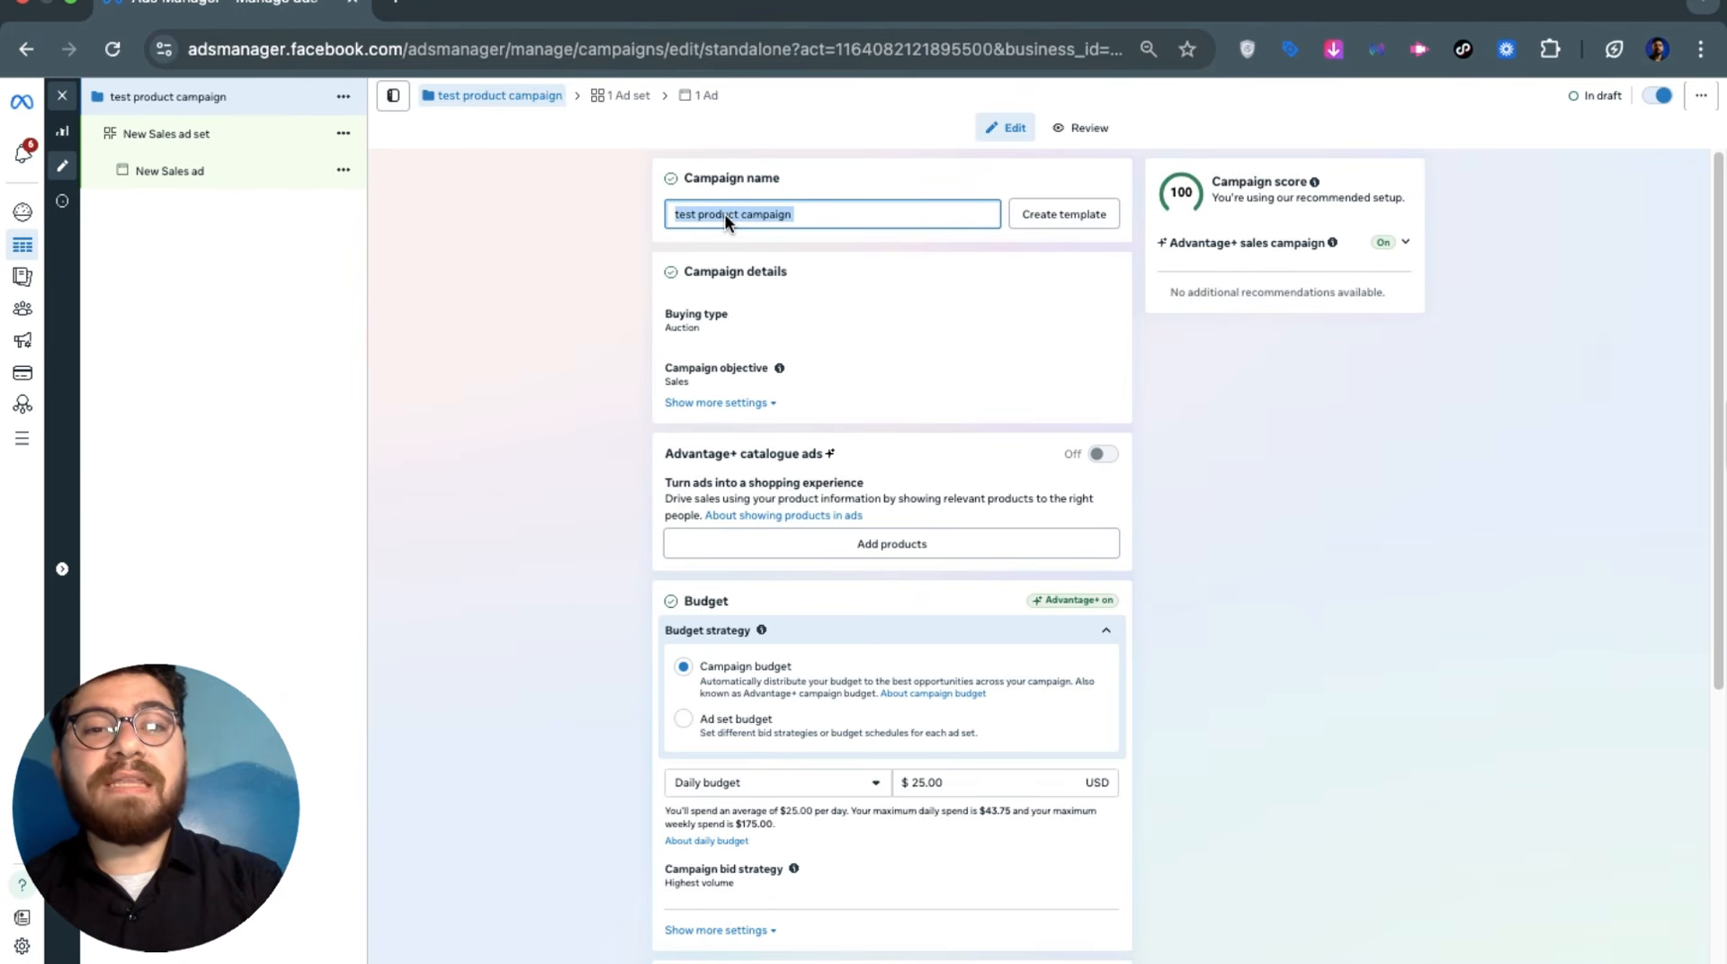
pyautogui.doubleClick(709, 214)
pyautogui.tripleClick(706, 214)
pyautogui.click(702, 218)
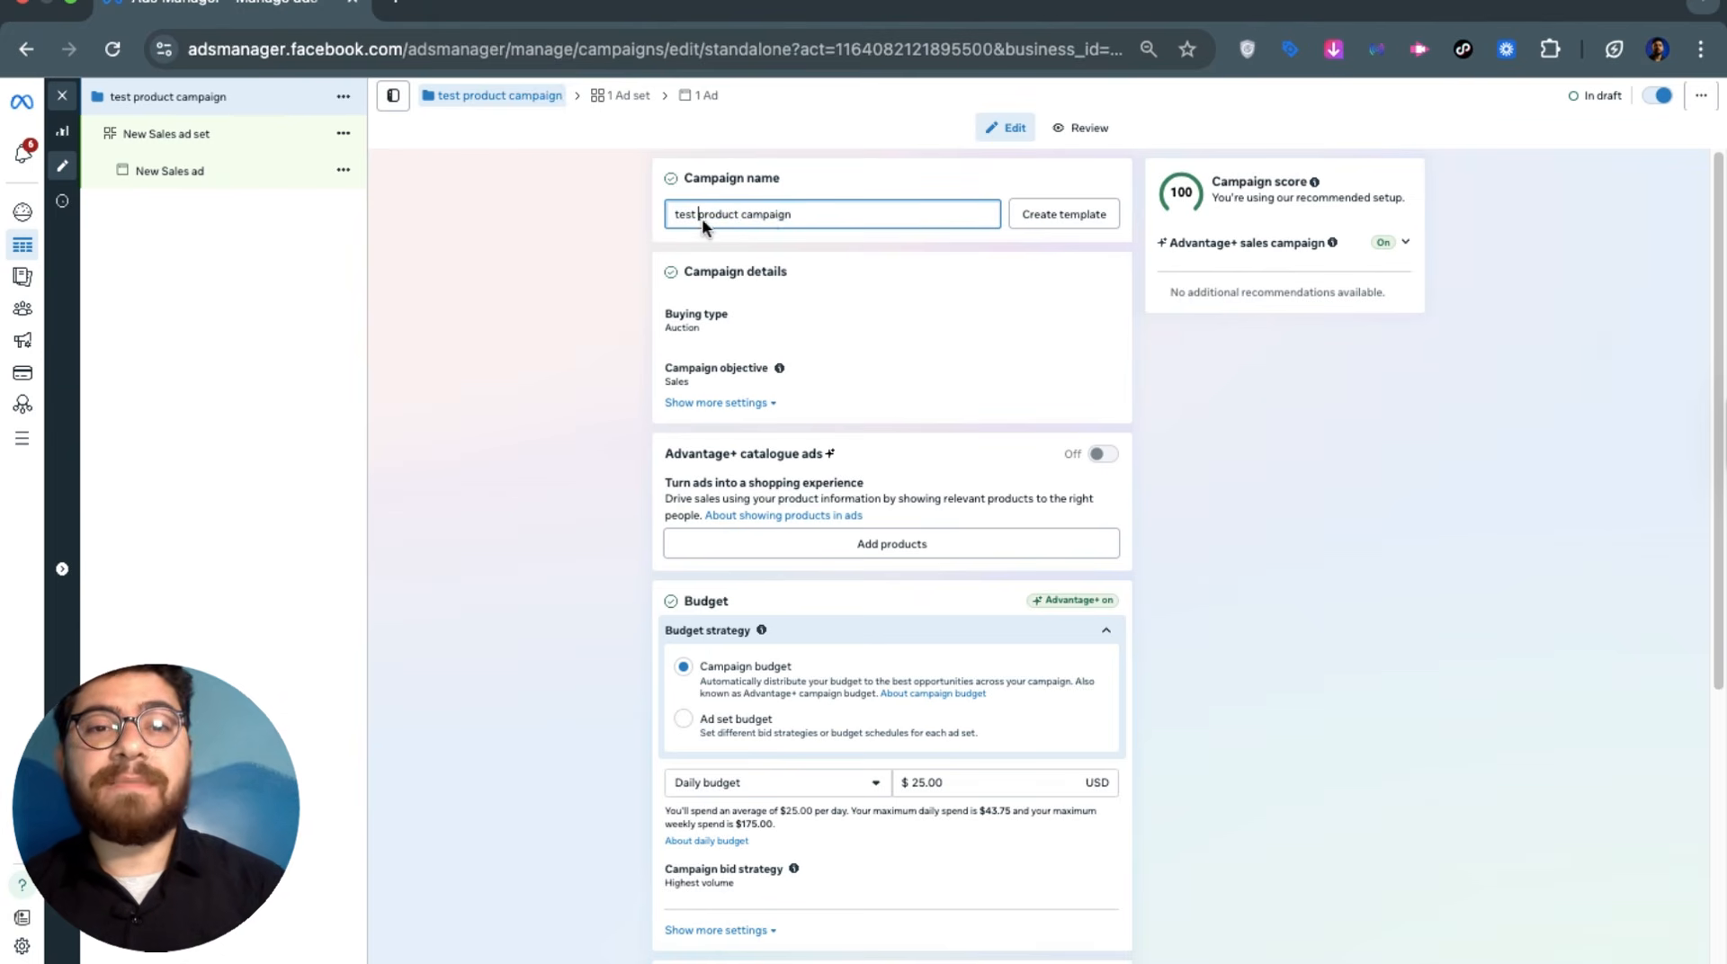
pyautogui.click(790, 218)
pyautogui.click(256, 203)
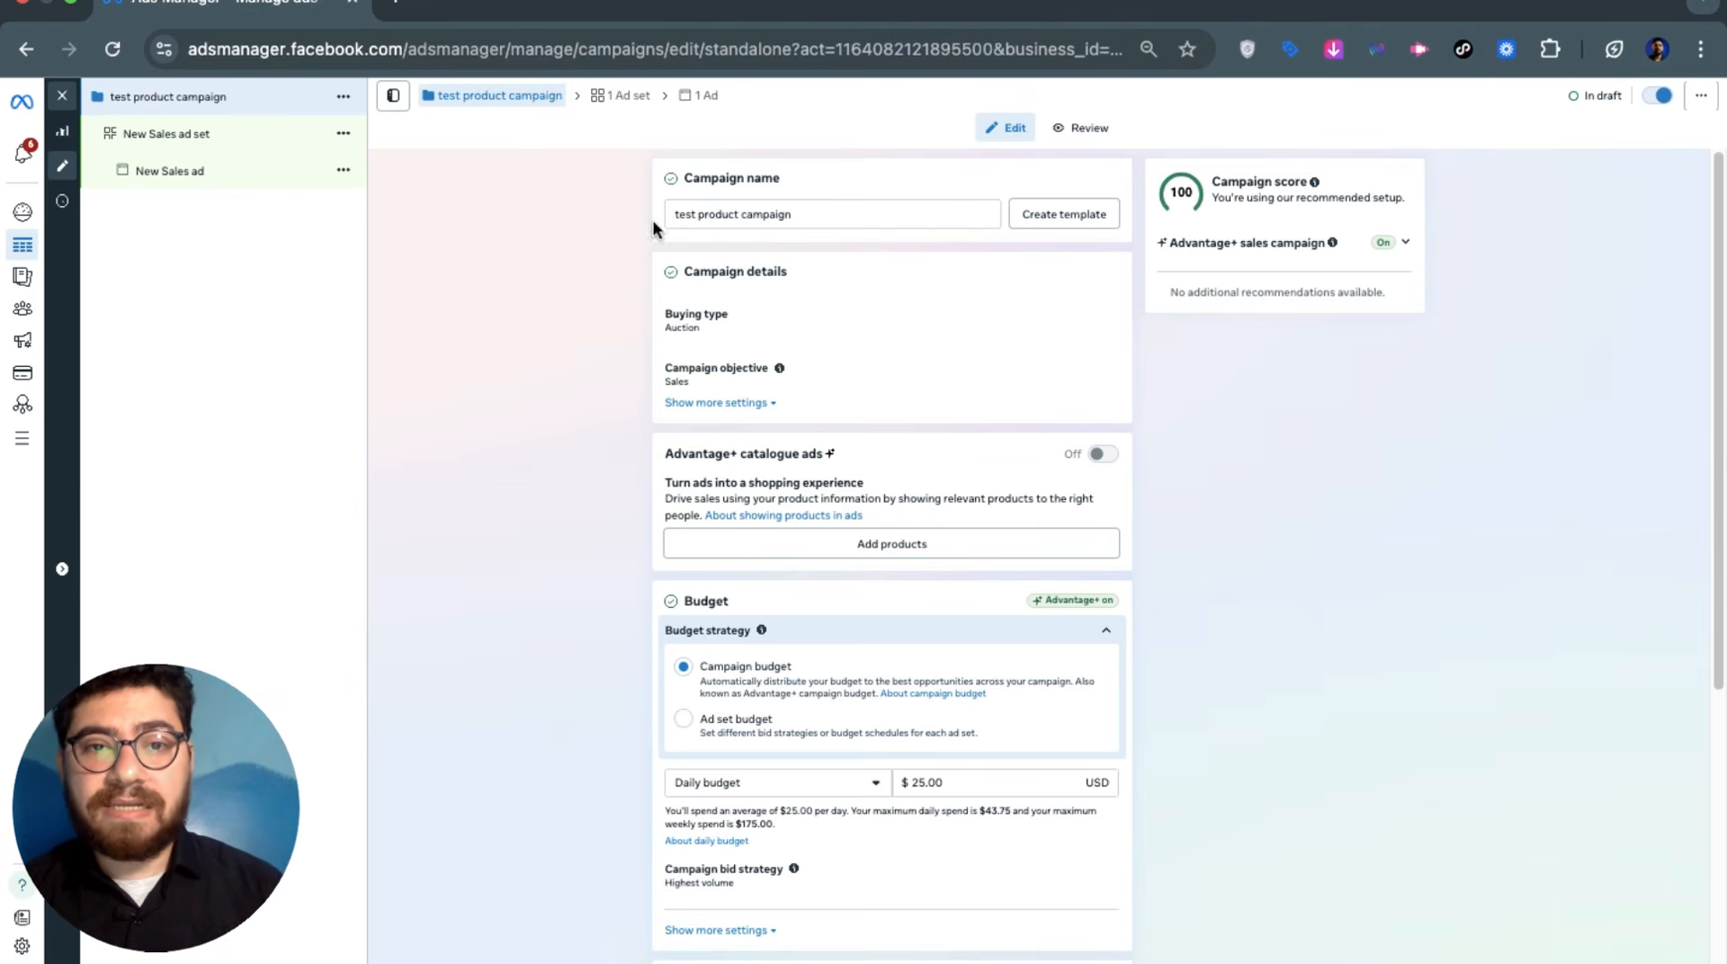
pyautogui.tripleClick(716, 216)
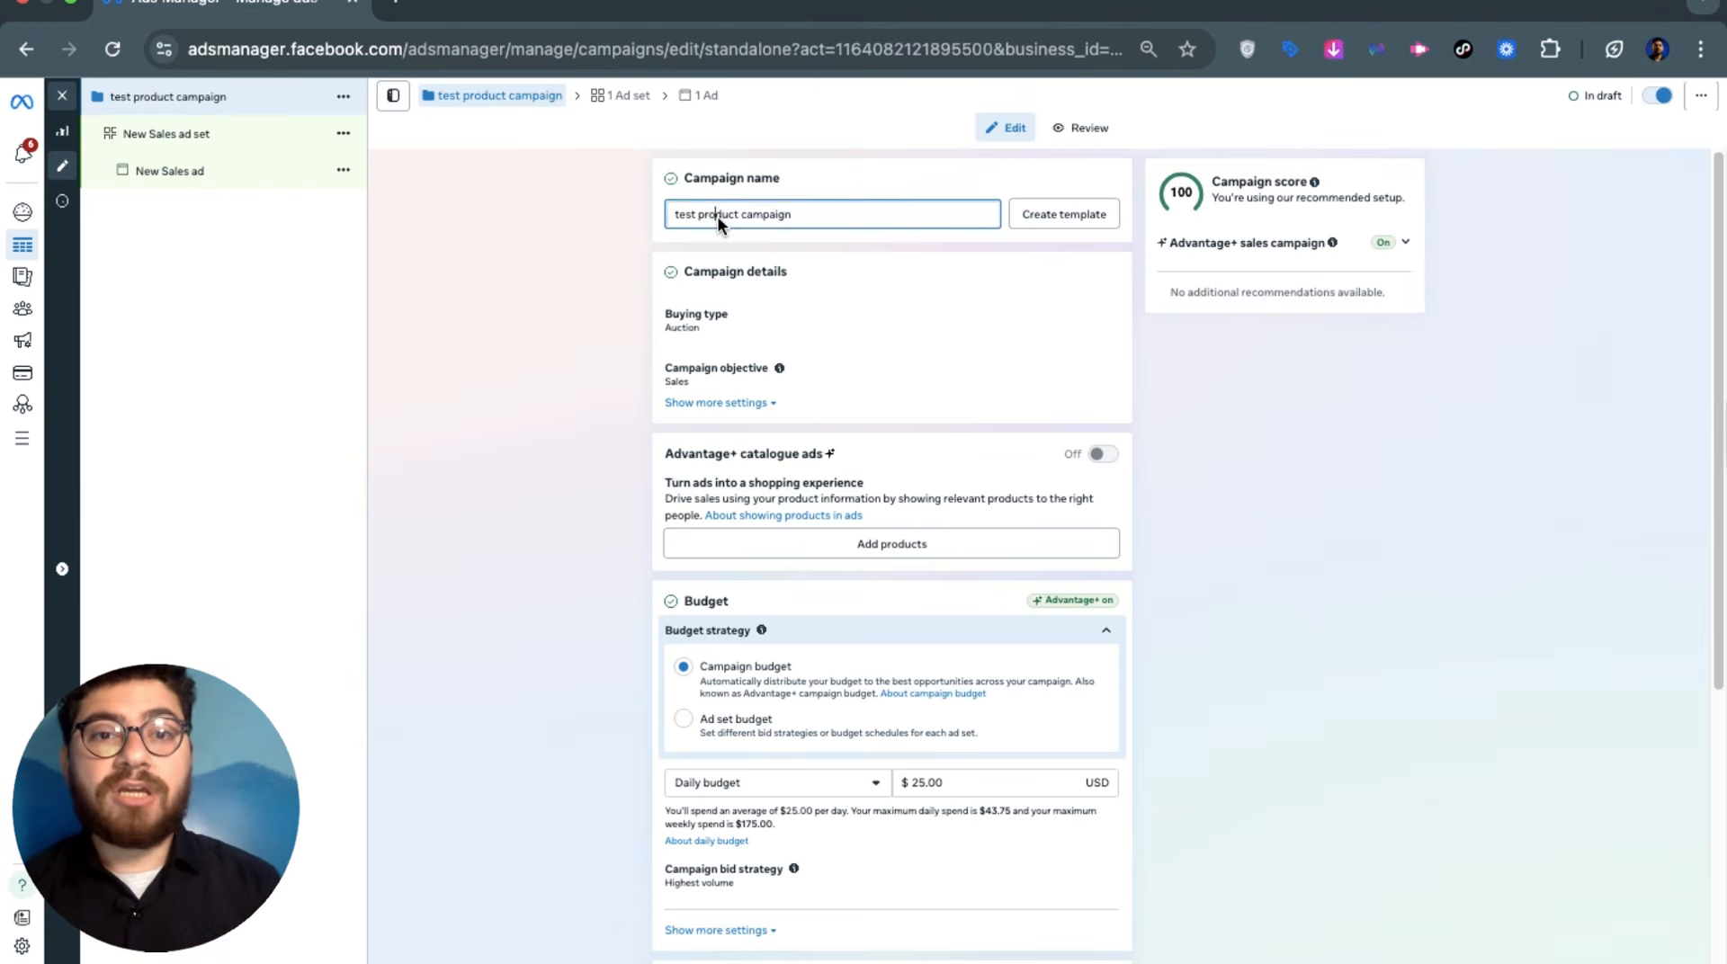
# Reveal the campaign's extra settings and check the Auction buying type choices
pyautogui.click(687, 401)
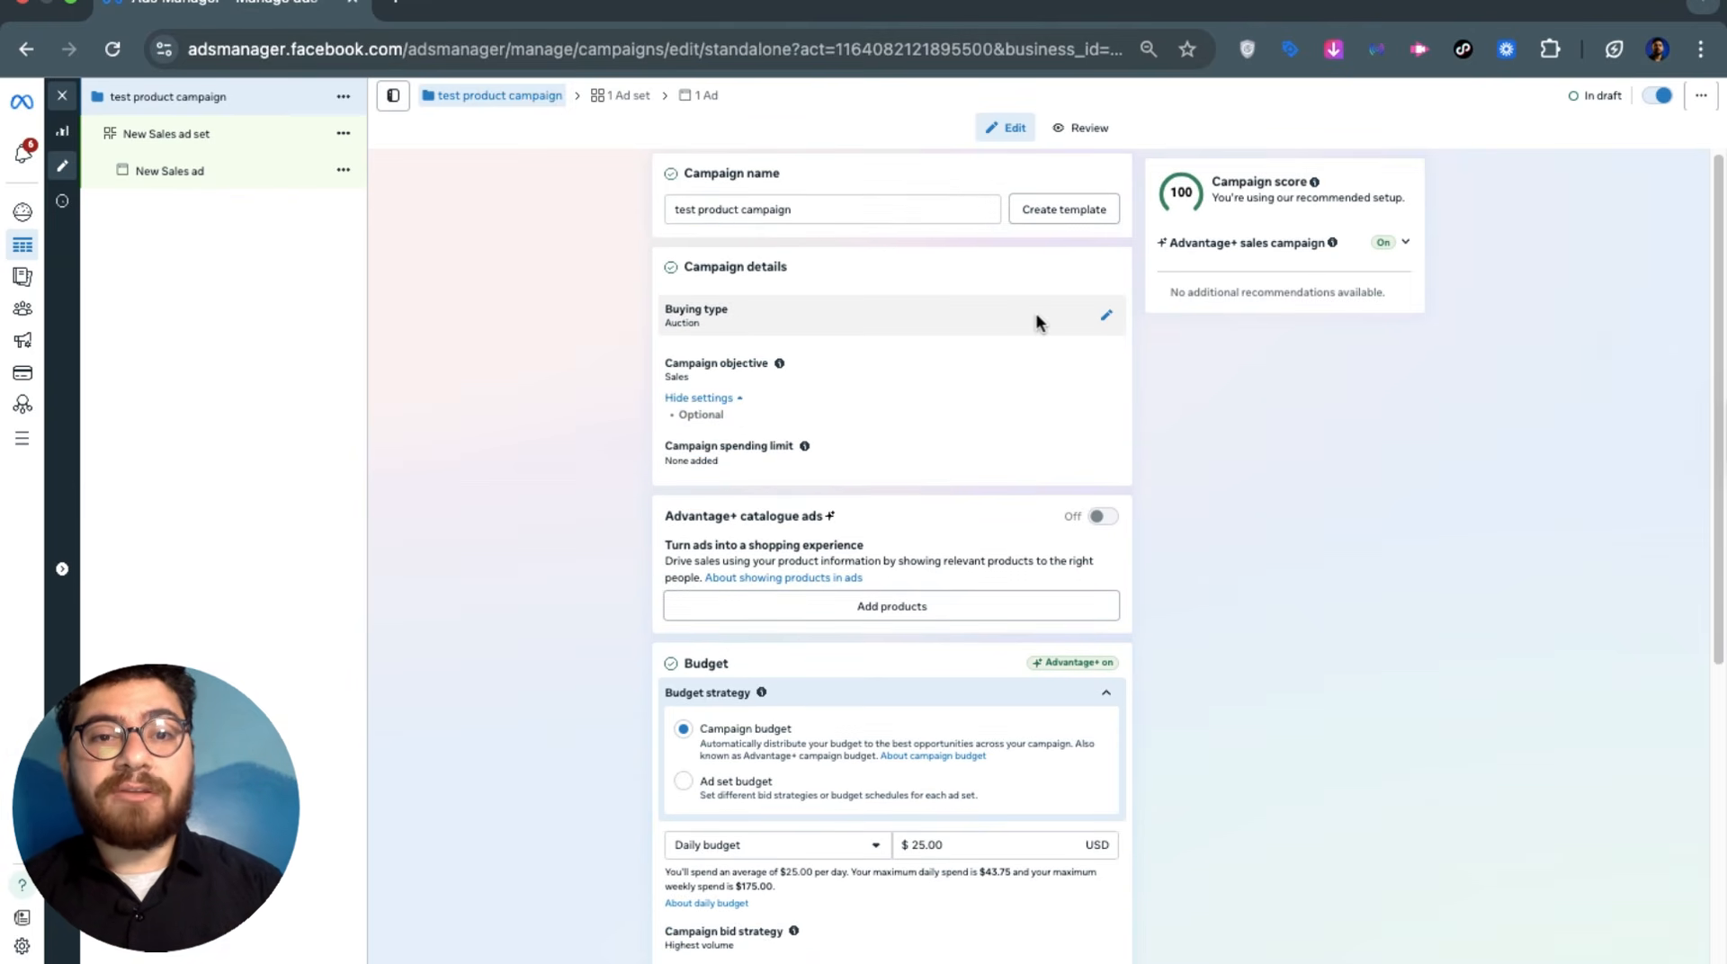
pyautogui.click(1036, 321)
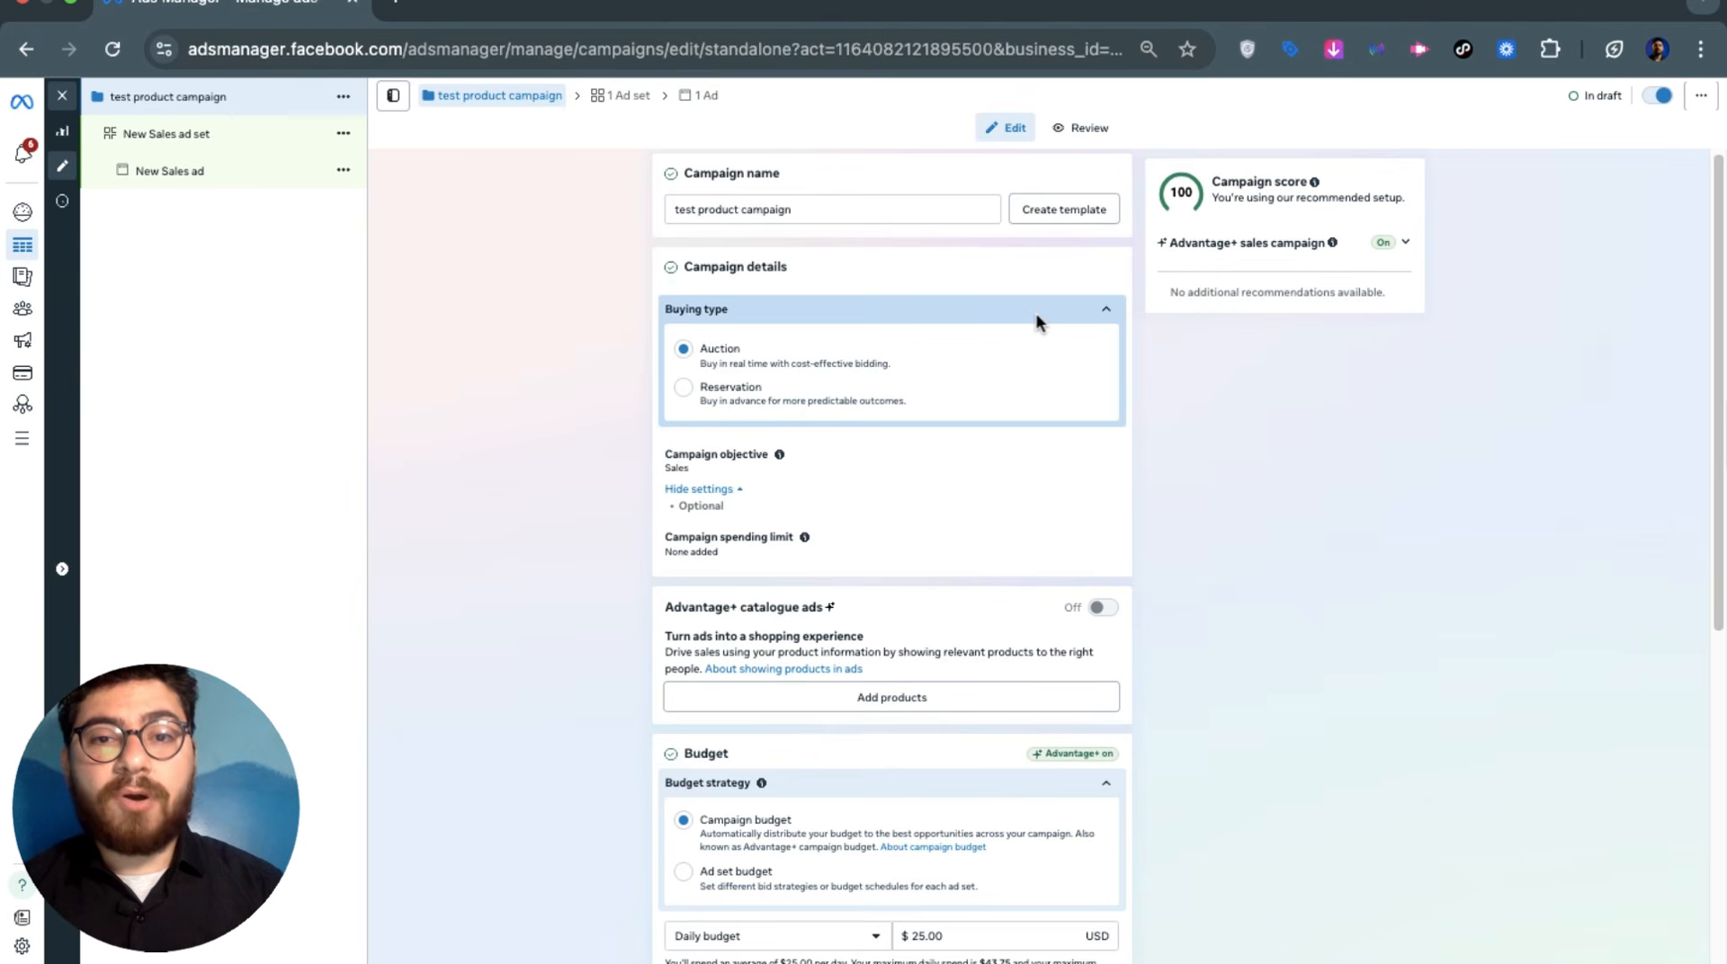
pyautogui.click(893, 313)
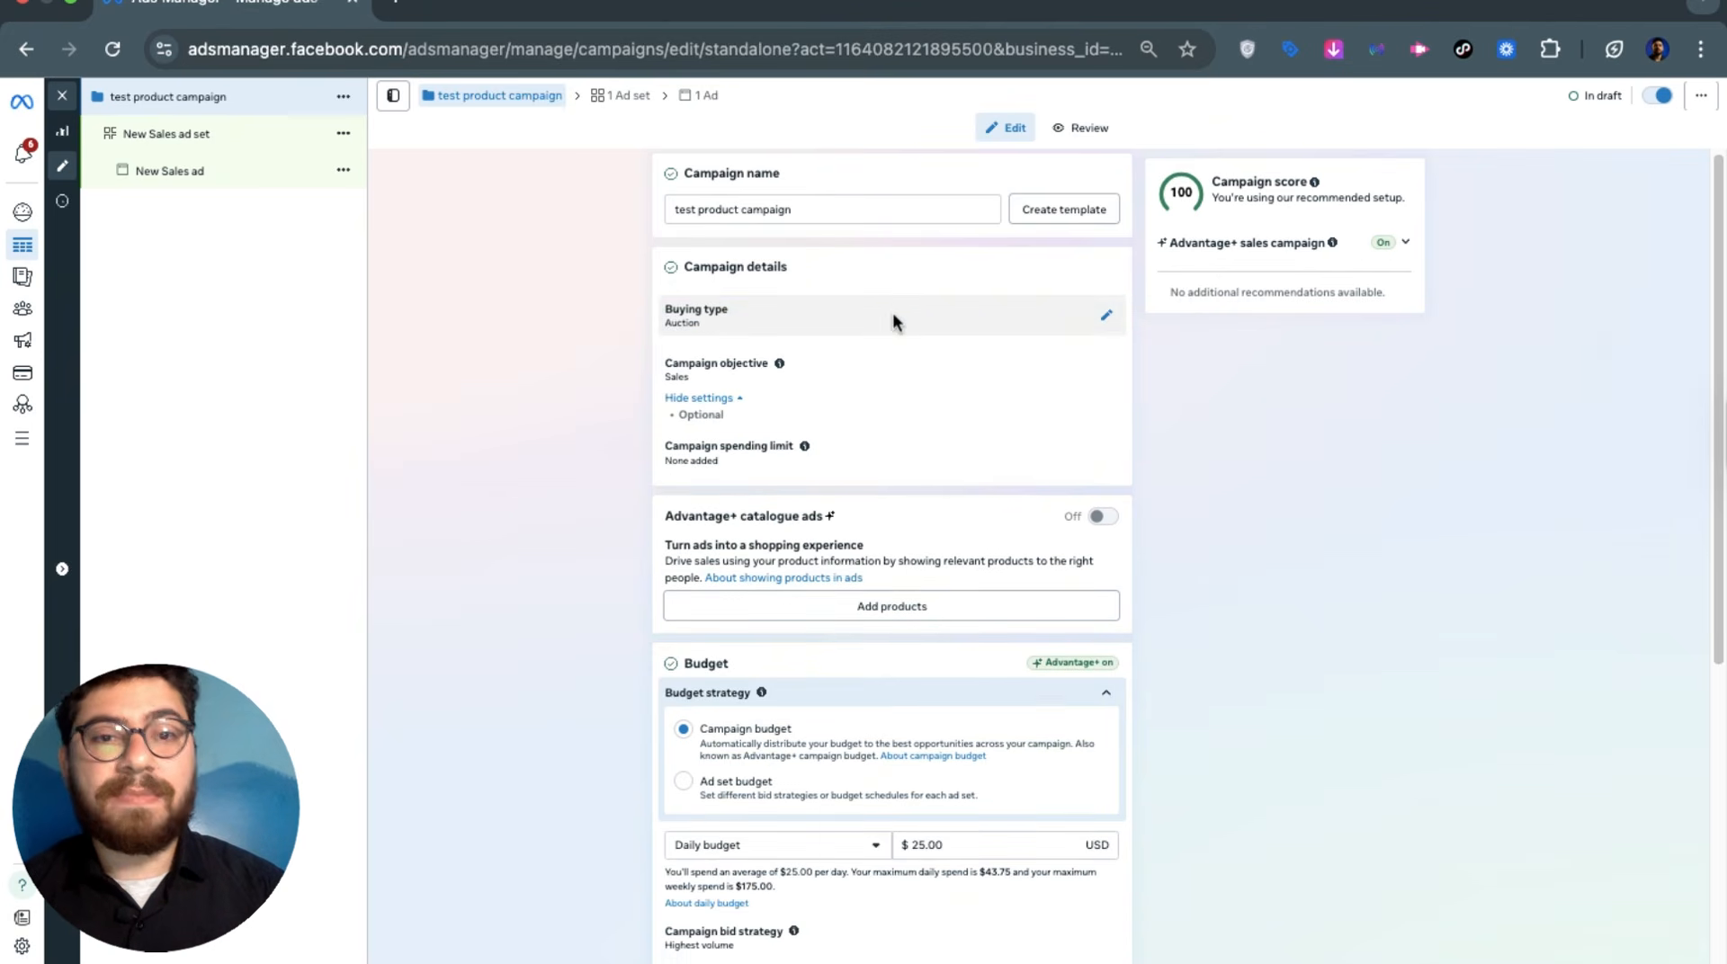
# Keep Sales as the objective and keep Campaign budget at $25.00 daily
pyautogui.click(942, 361)
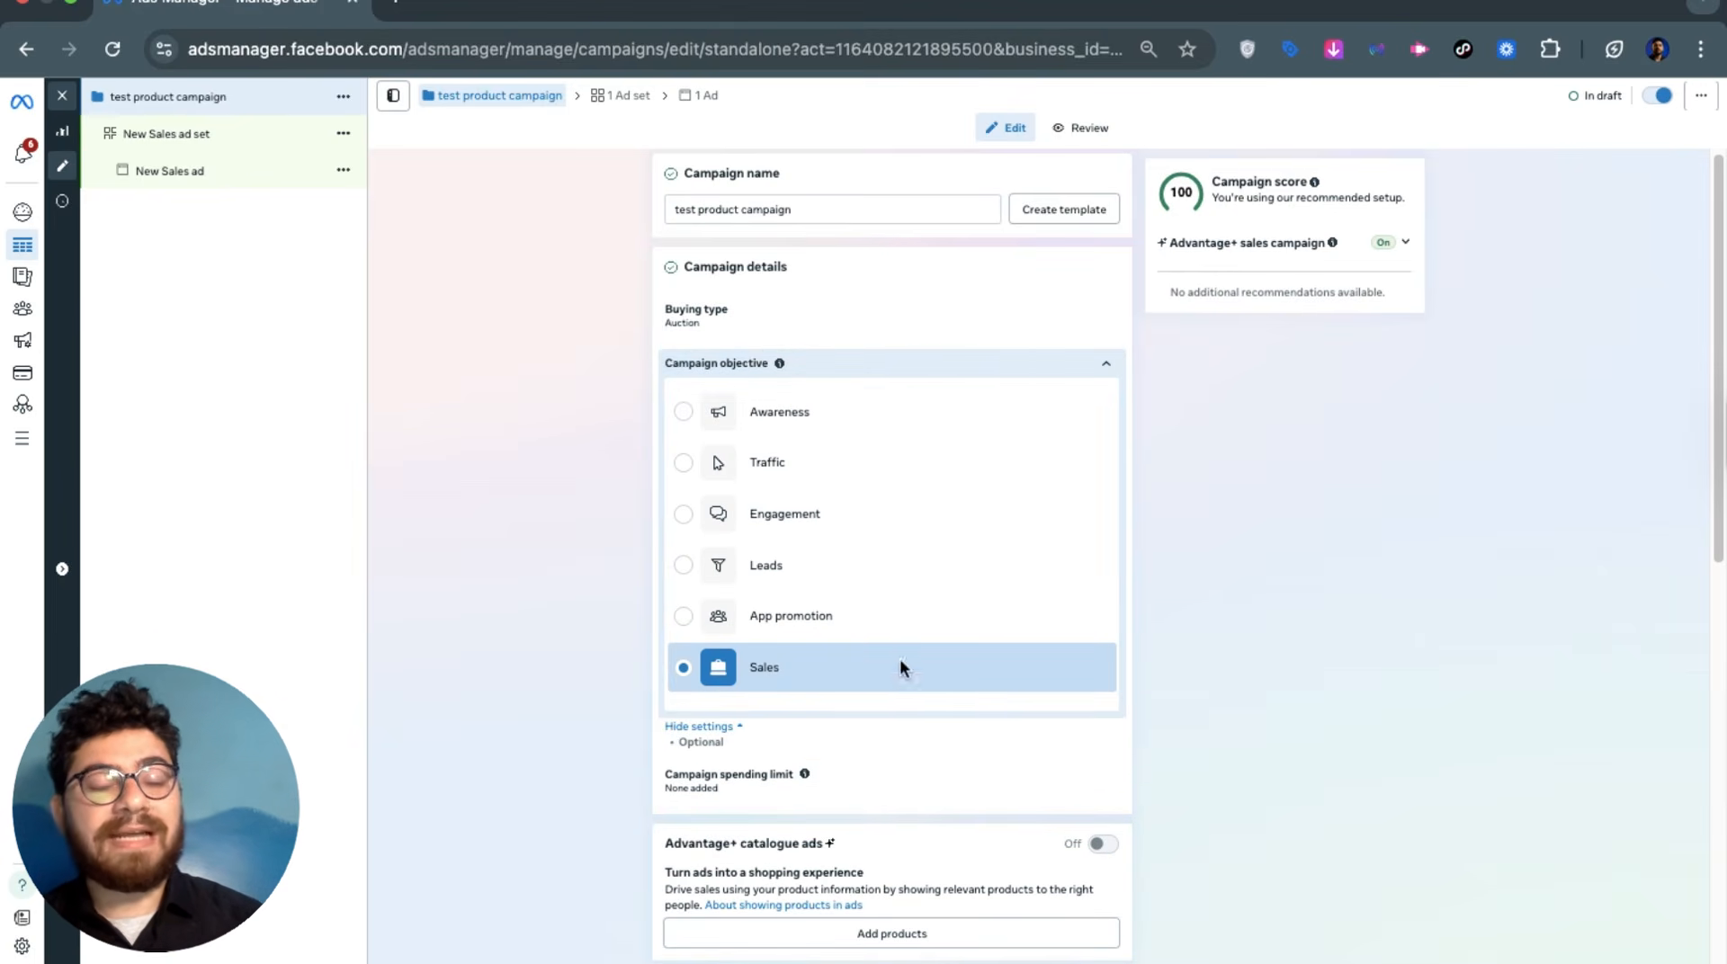
pyautogui.click(910, 356)
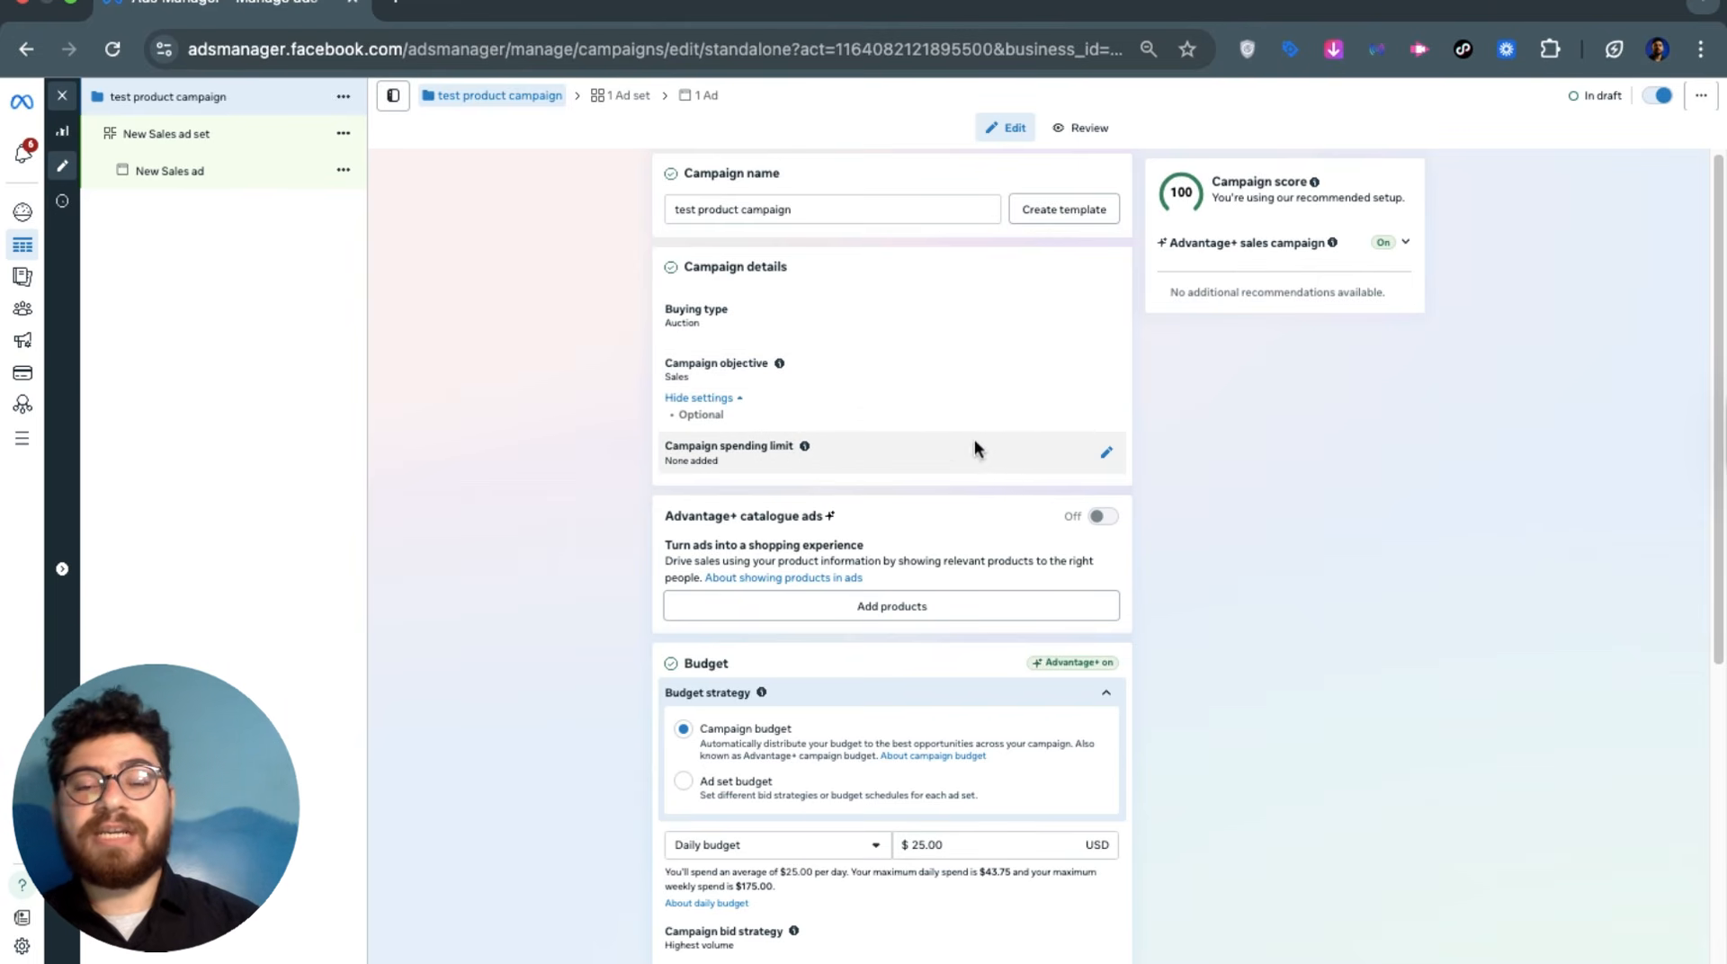
pyautogui.scroll(-3, 909, 440)
pyautogui.scroll(3, 918, 451)
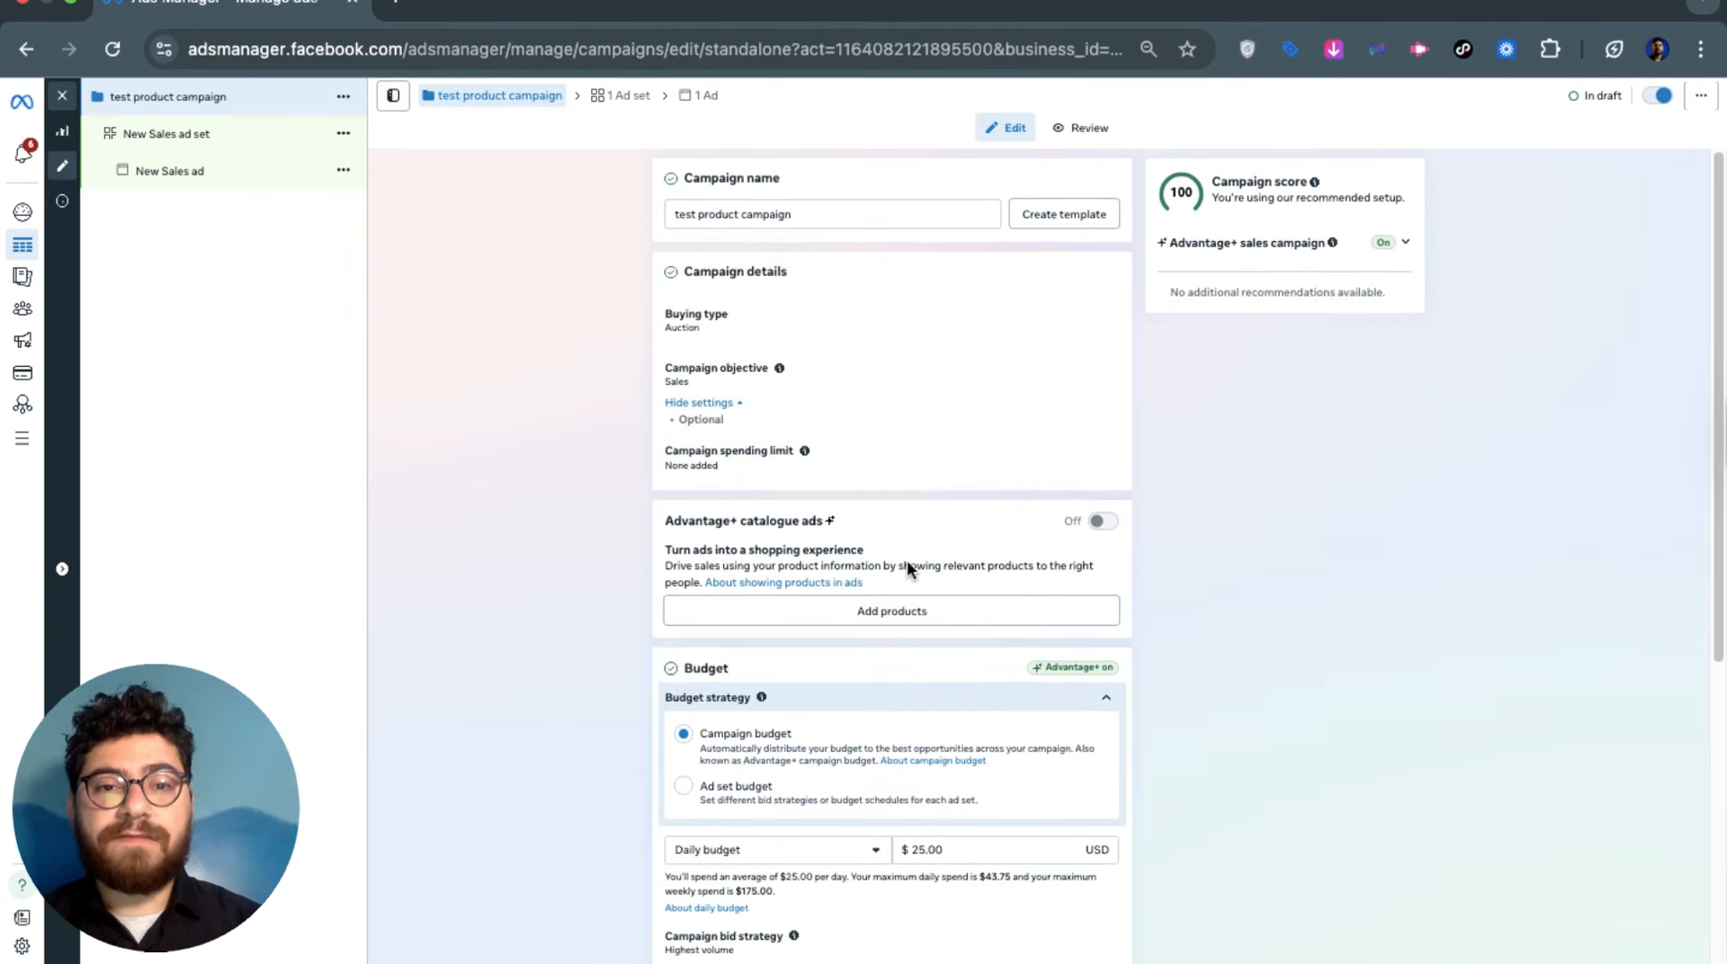
pyautogui.scroll(-3, 895, 503)
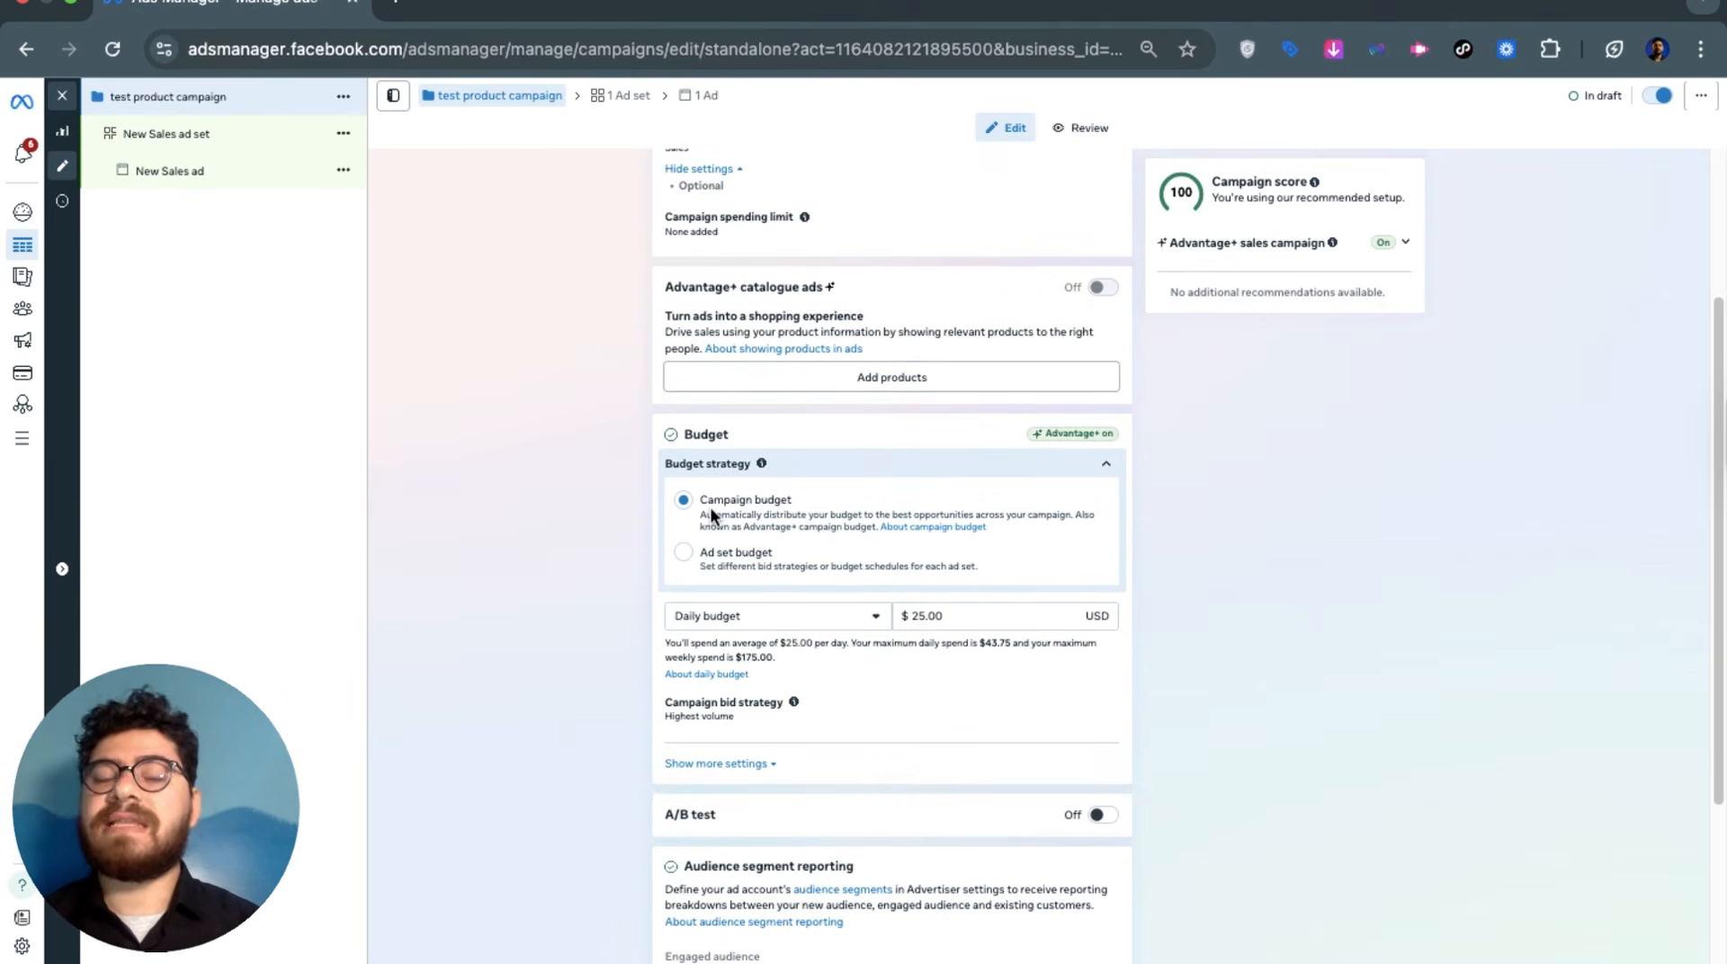
pyautogui.click(711, 510)
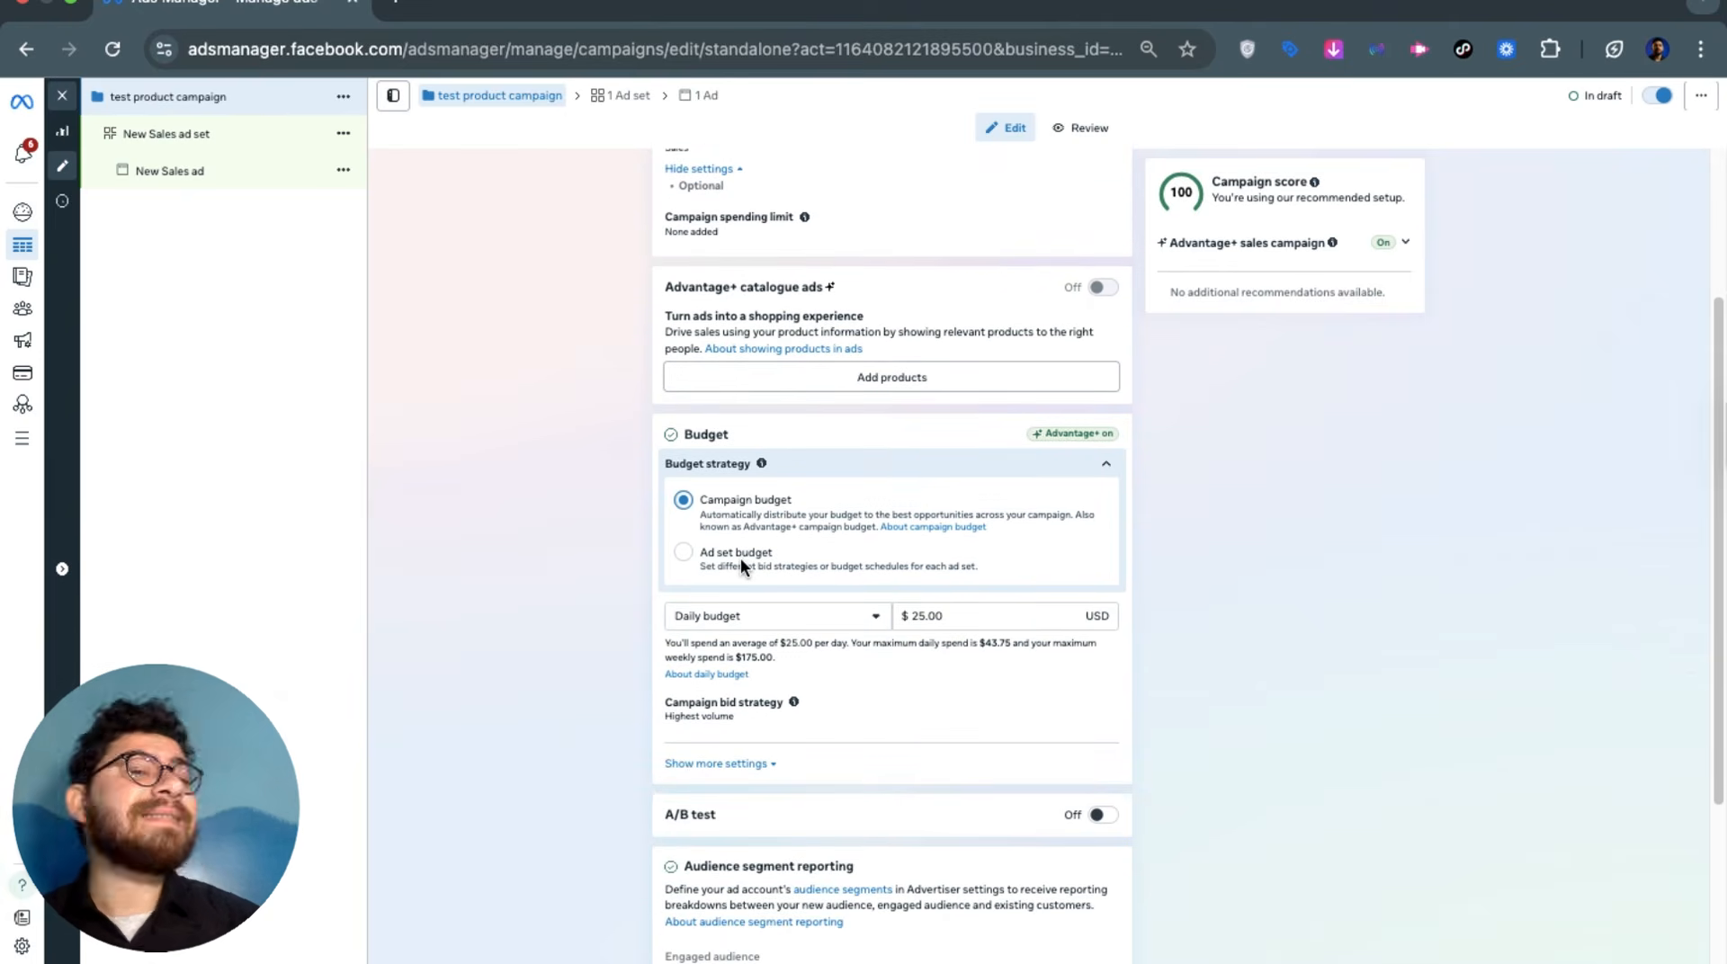
pyautogui.moveTo(778, 499); pyautogui.dragTo(773, 499)
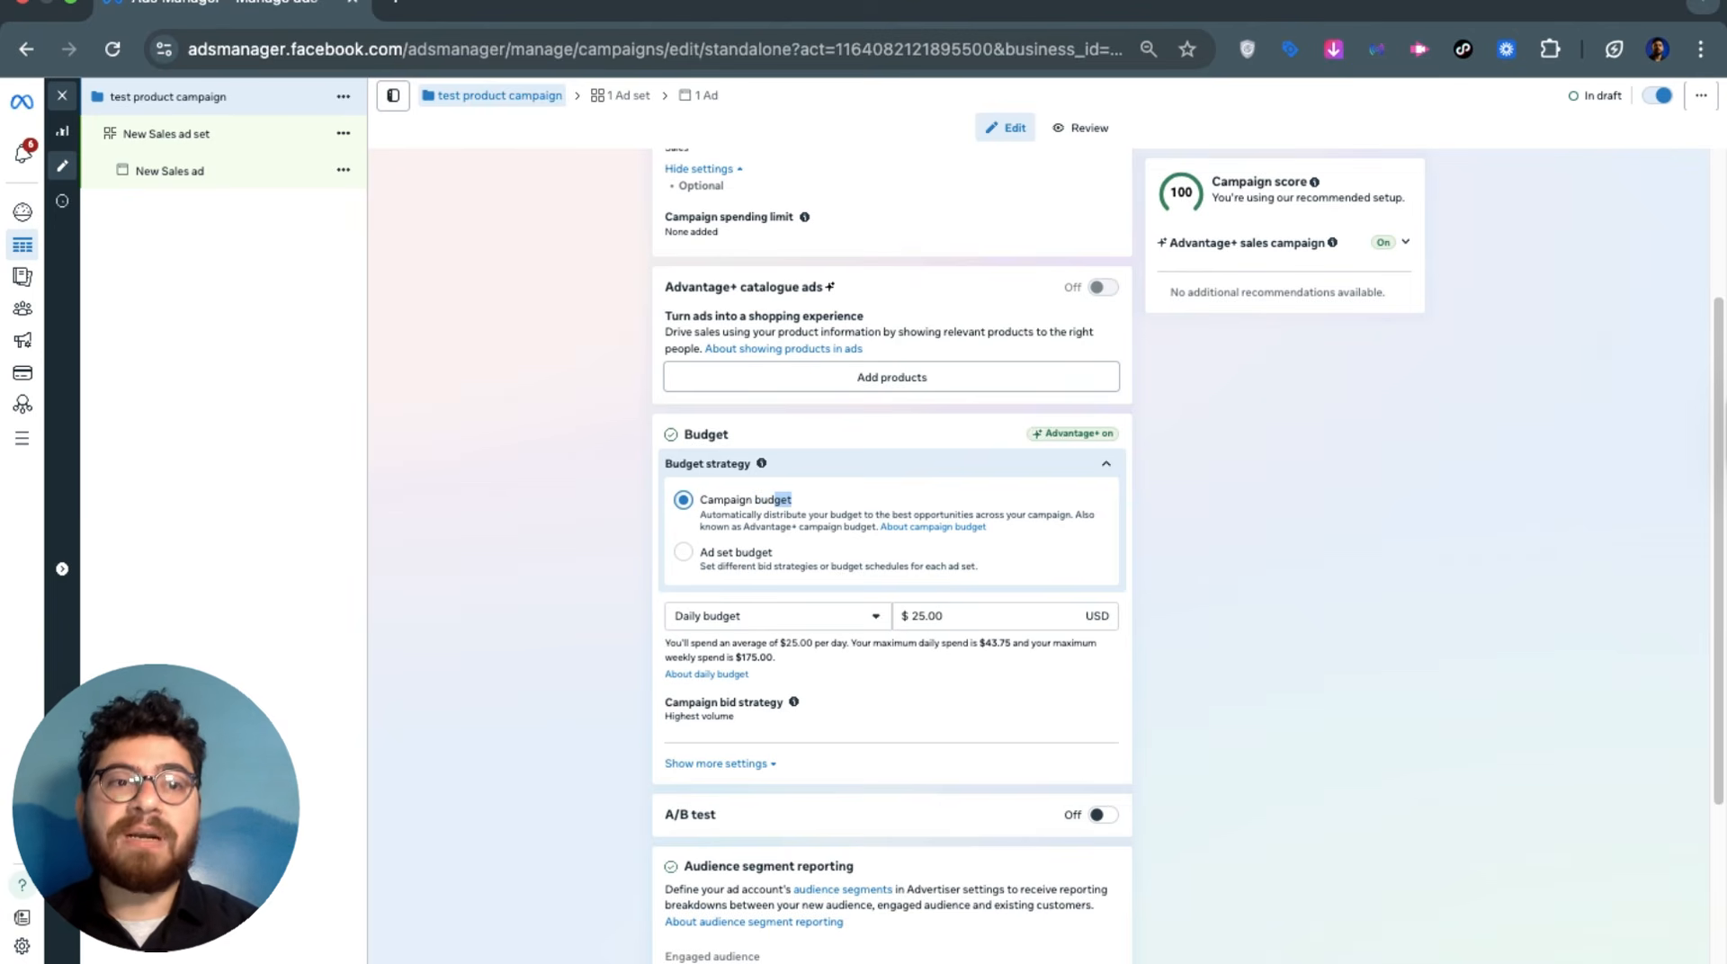
# Switch the budget strategy to Ad set budget
pyautogui.click(737, 554)
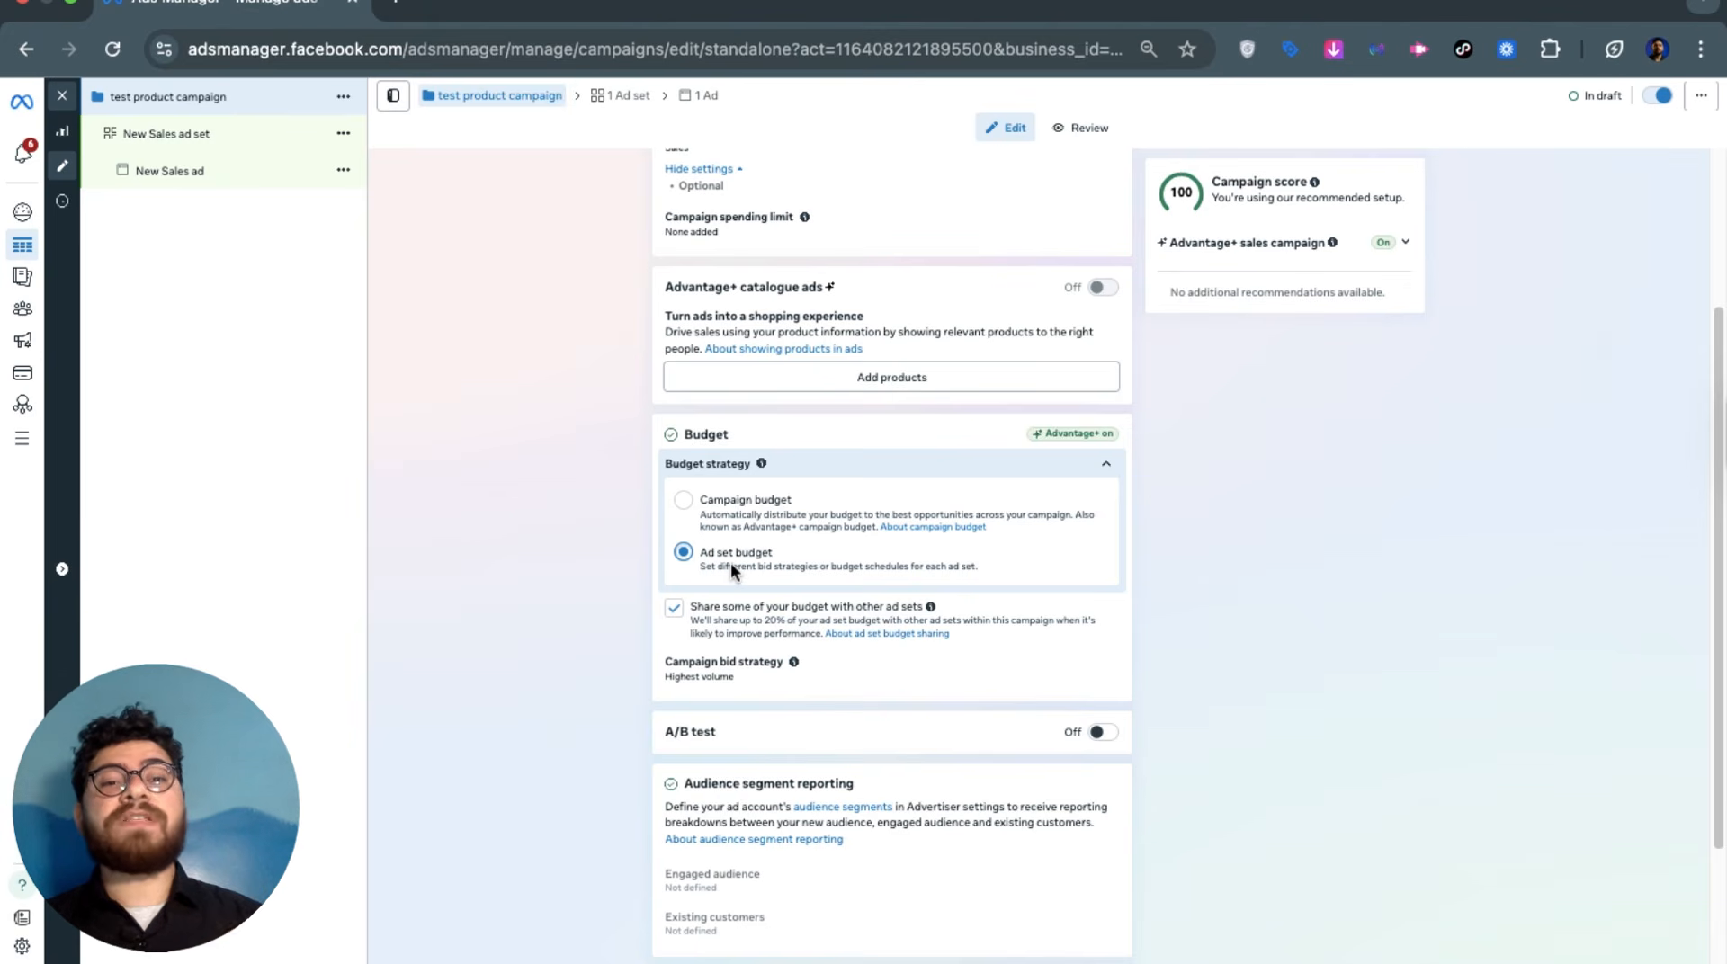
# Return to Campaign budget and set the daily budget to $25.00
pyautogui.click(733, 508)
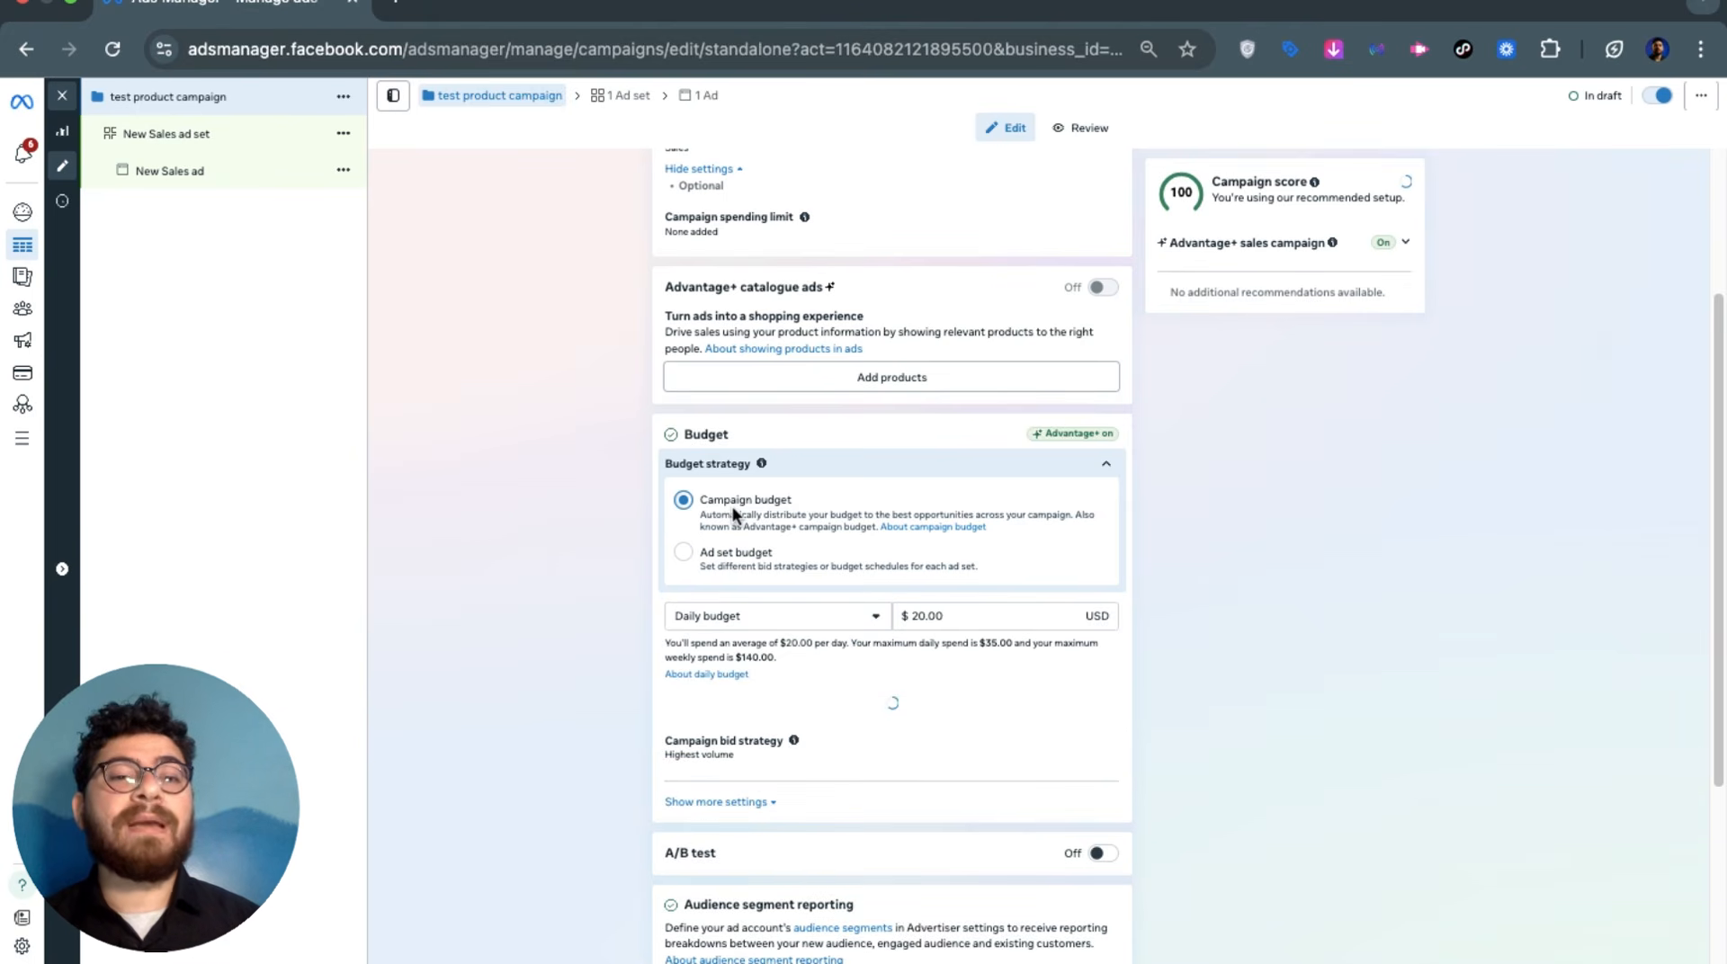
pyautogui.click(963, 606)
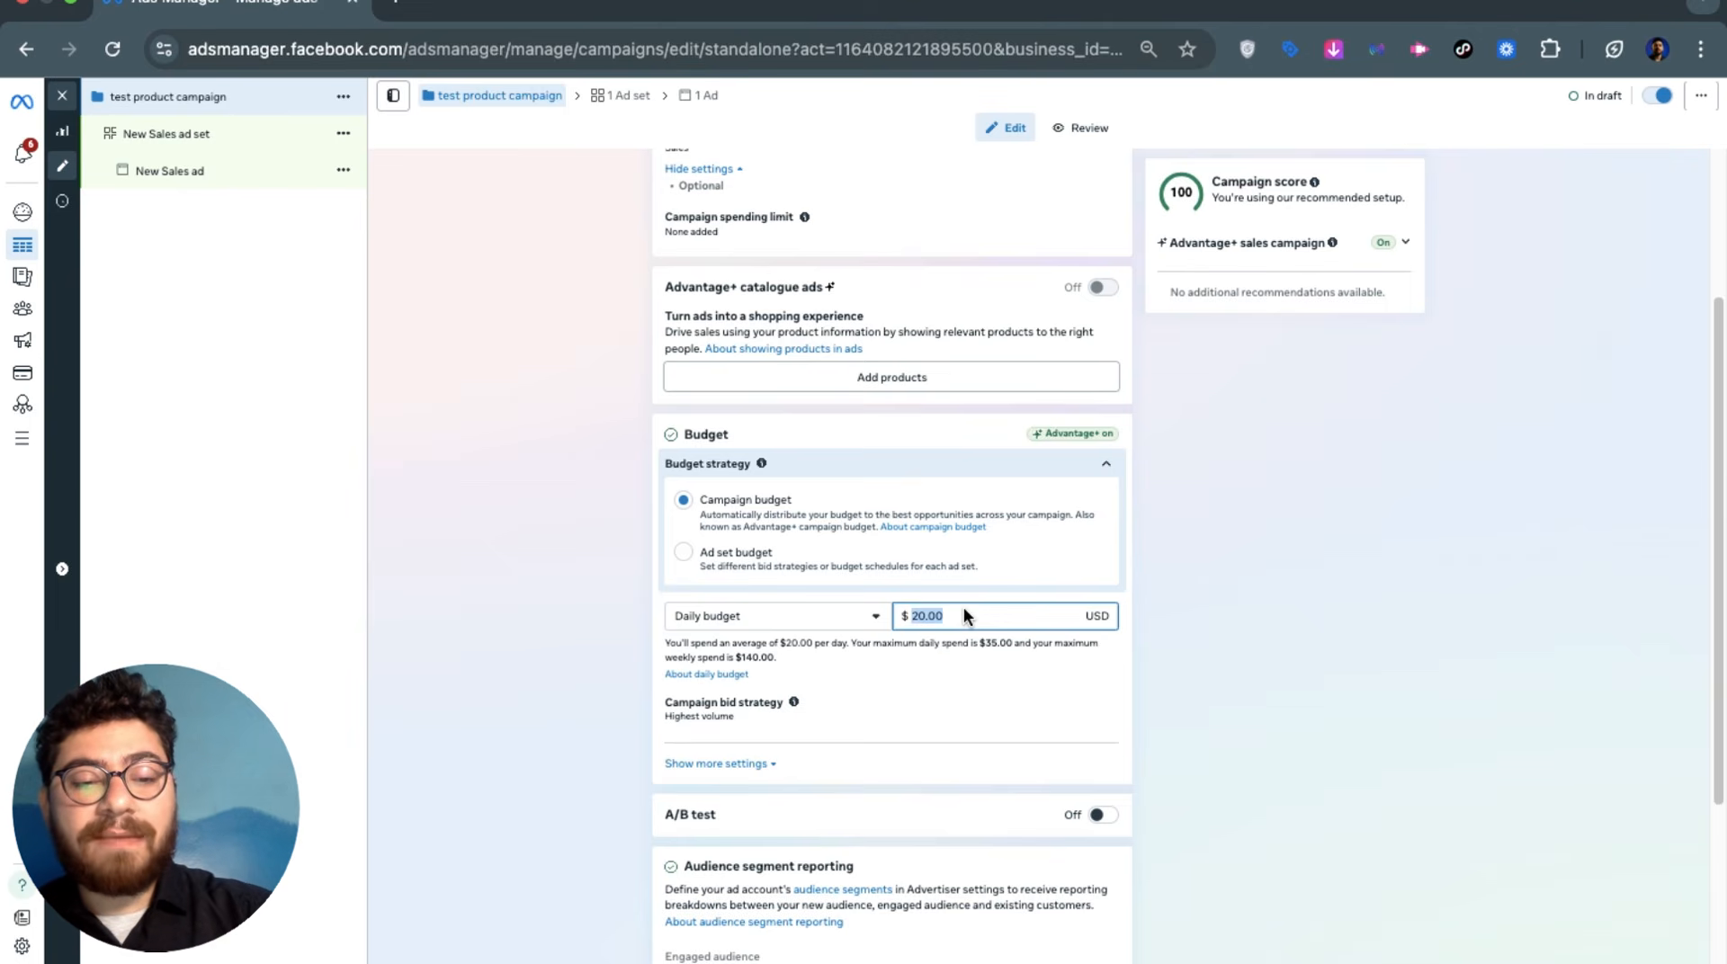
pyautogui.write('3')
pyautogui.press('BackSpace')
pyautogui.write('25')
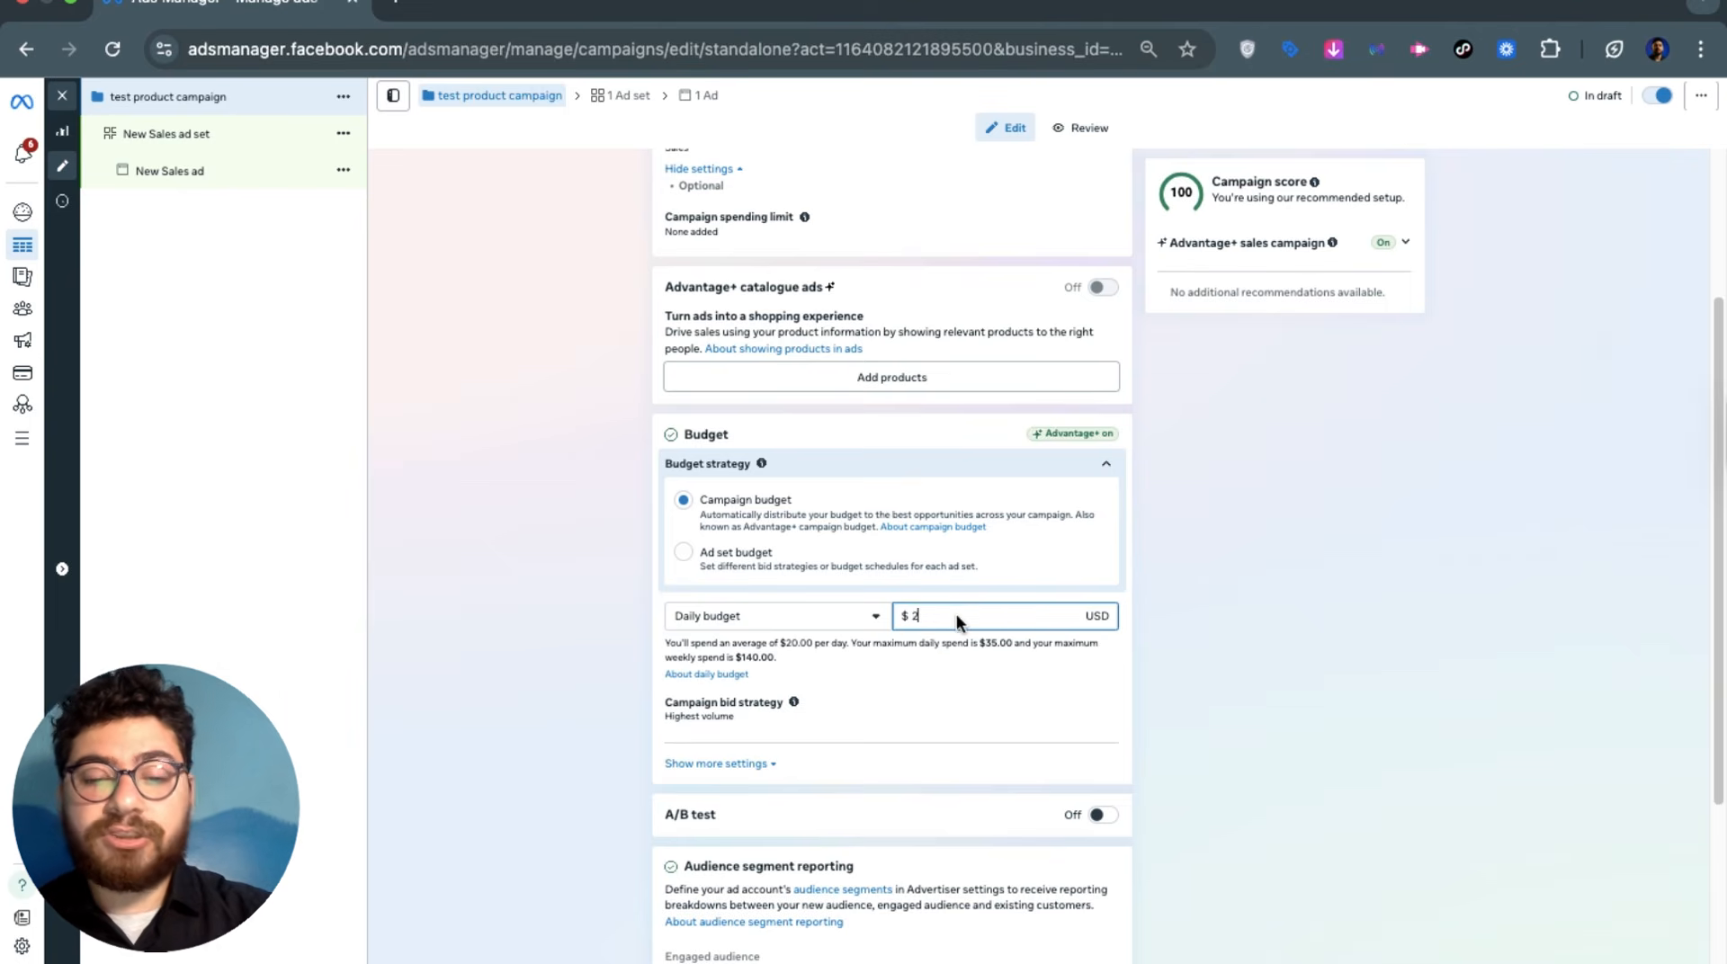
pyautogui.click(564, 597)
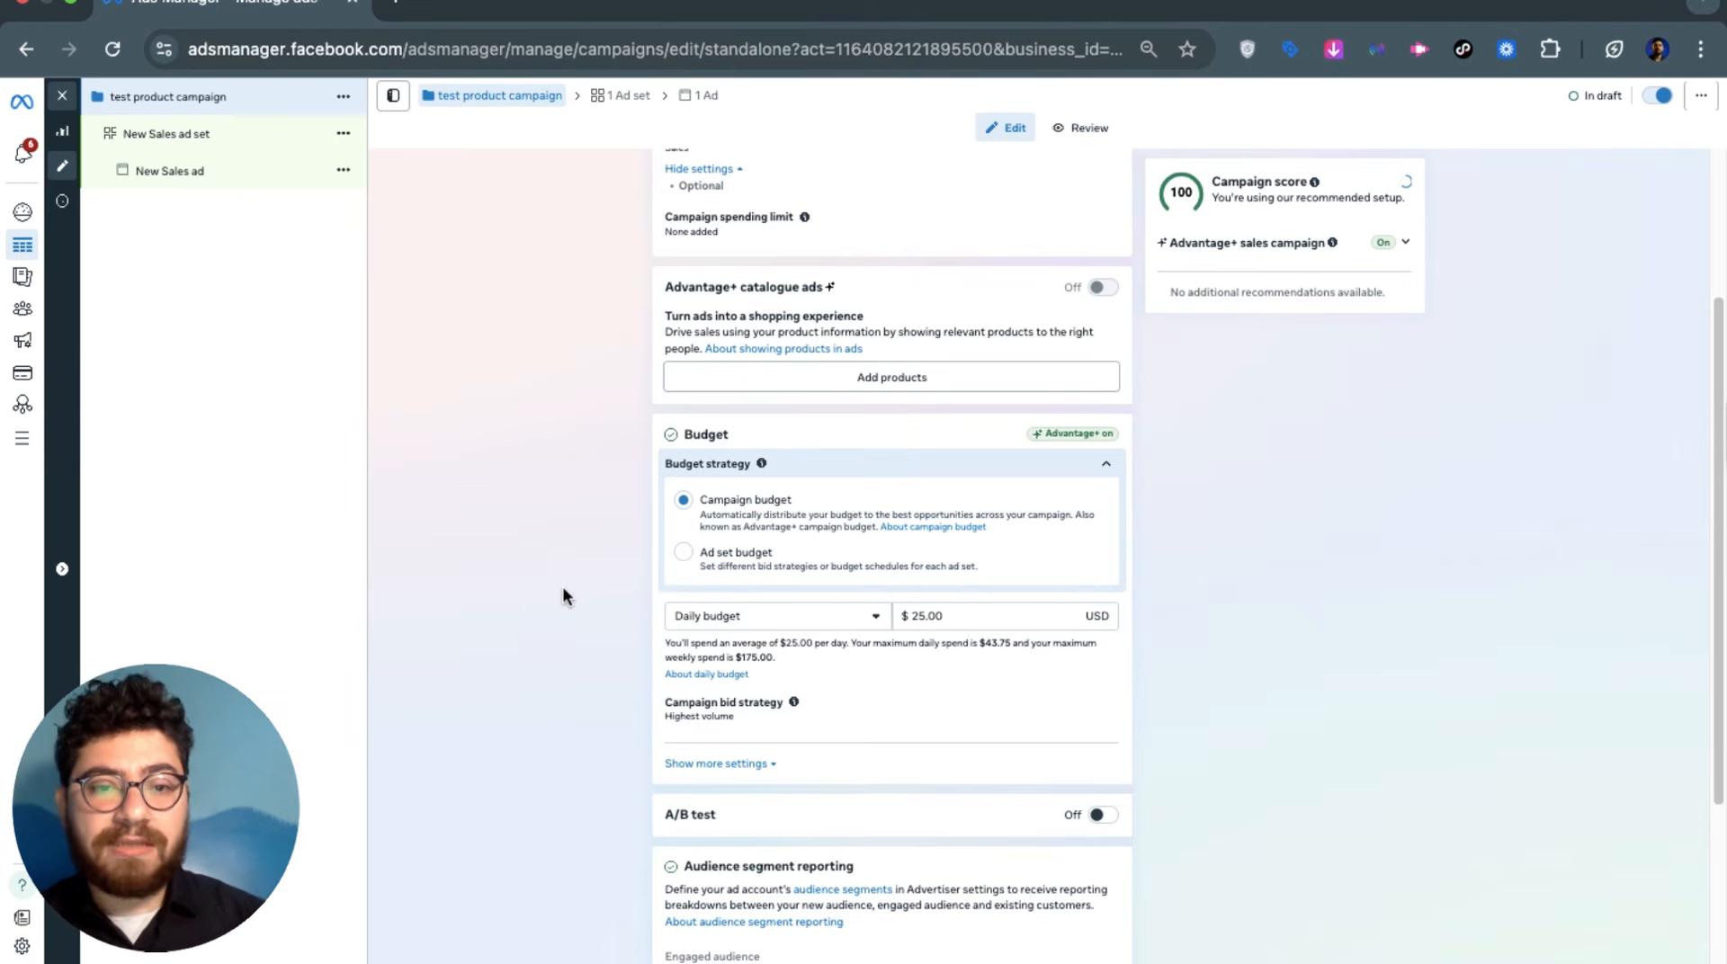
# Try a Lifetime budget of $500.00 instead
pyautogui.click(759, 617)
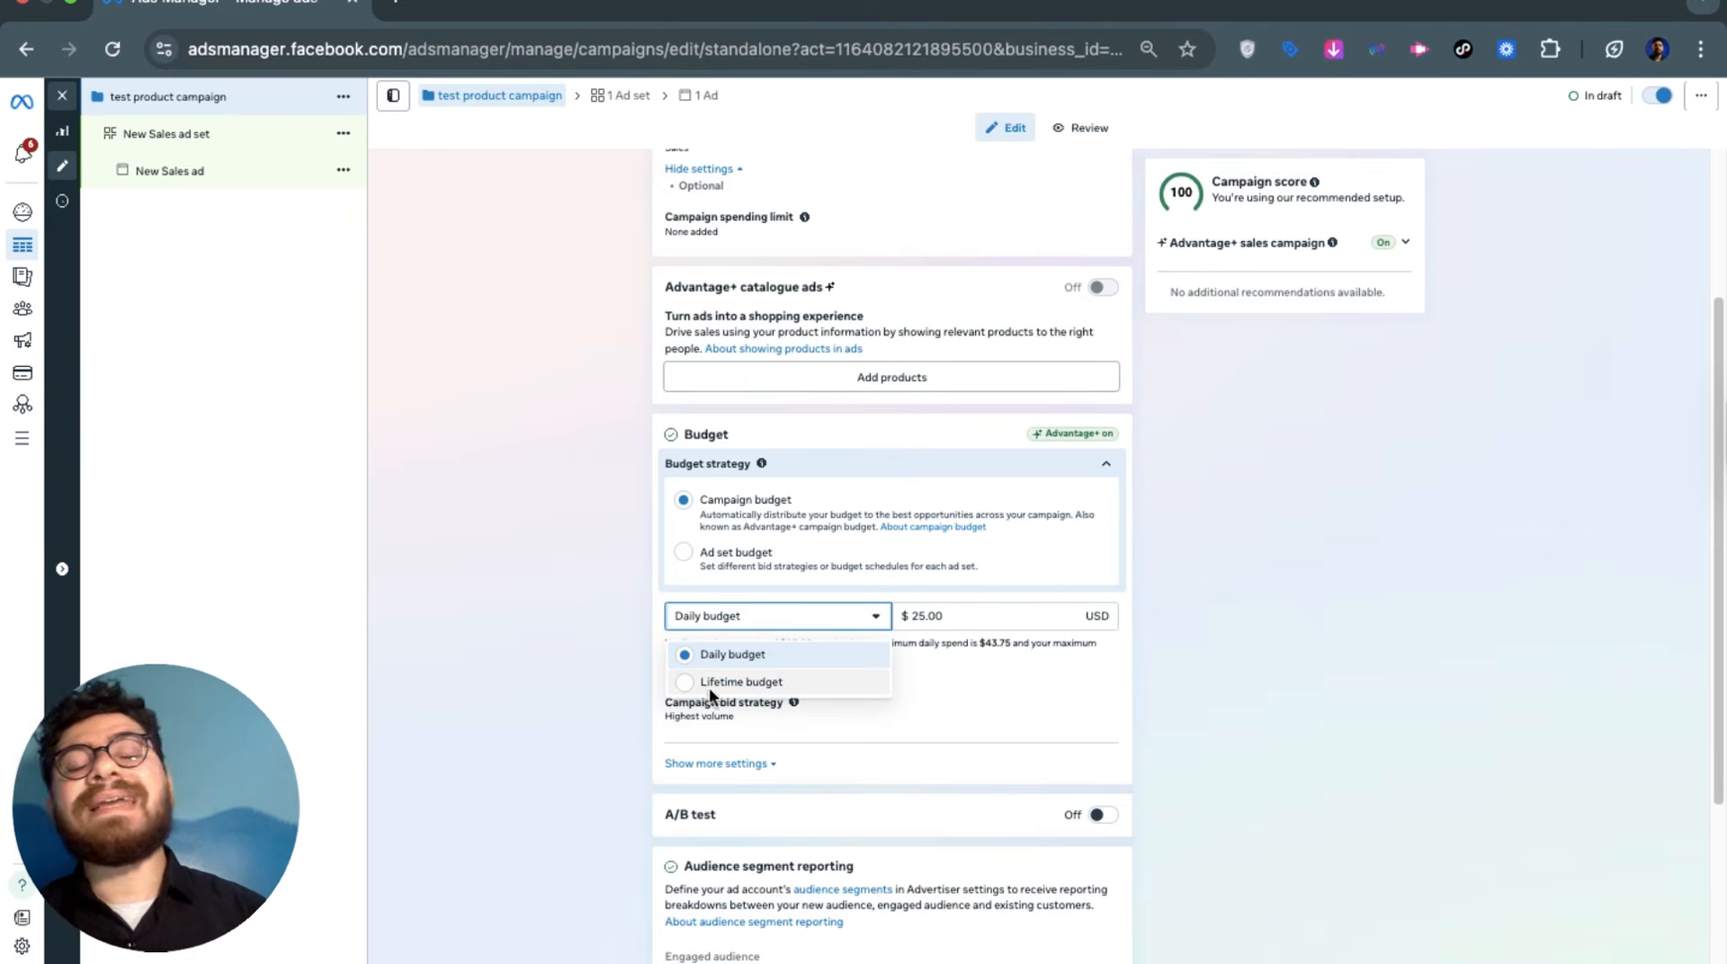
pyautogui.click(708, 615)
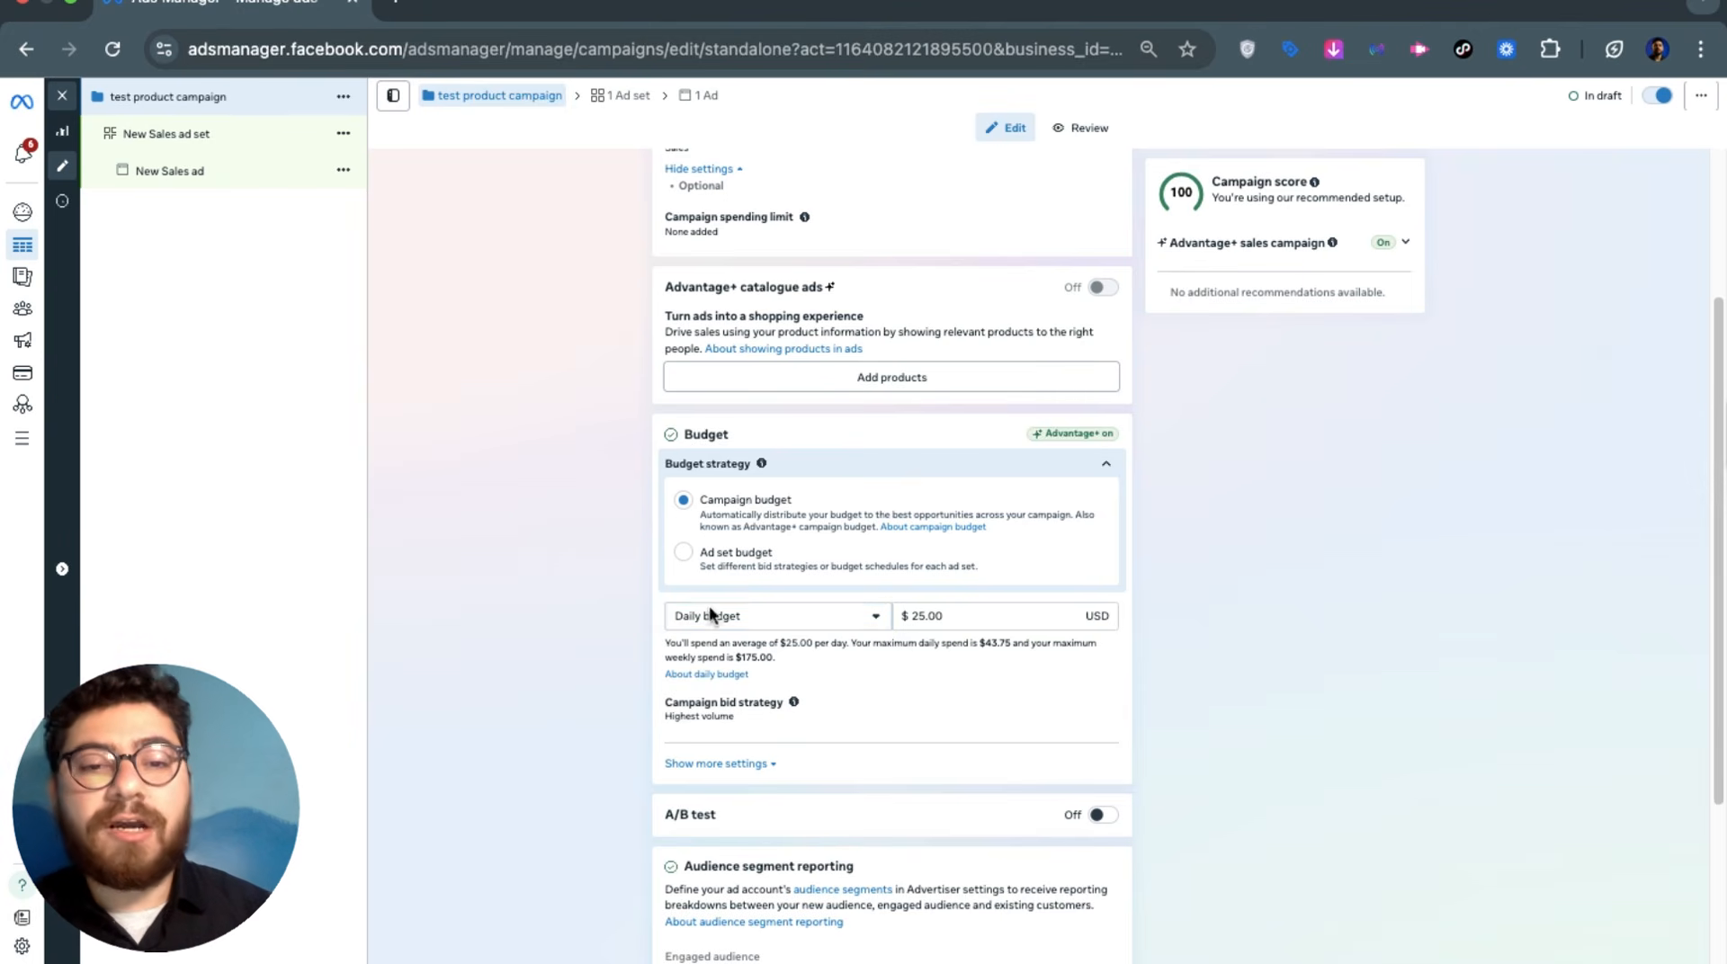
pyautogui.click(780, 622)
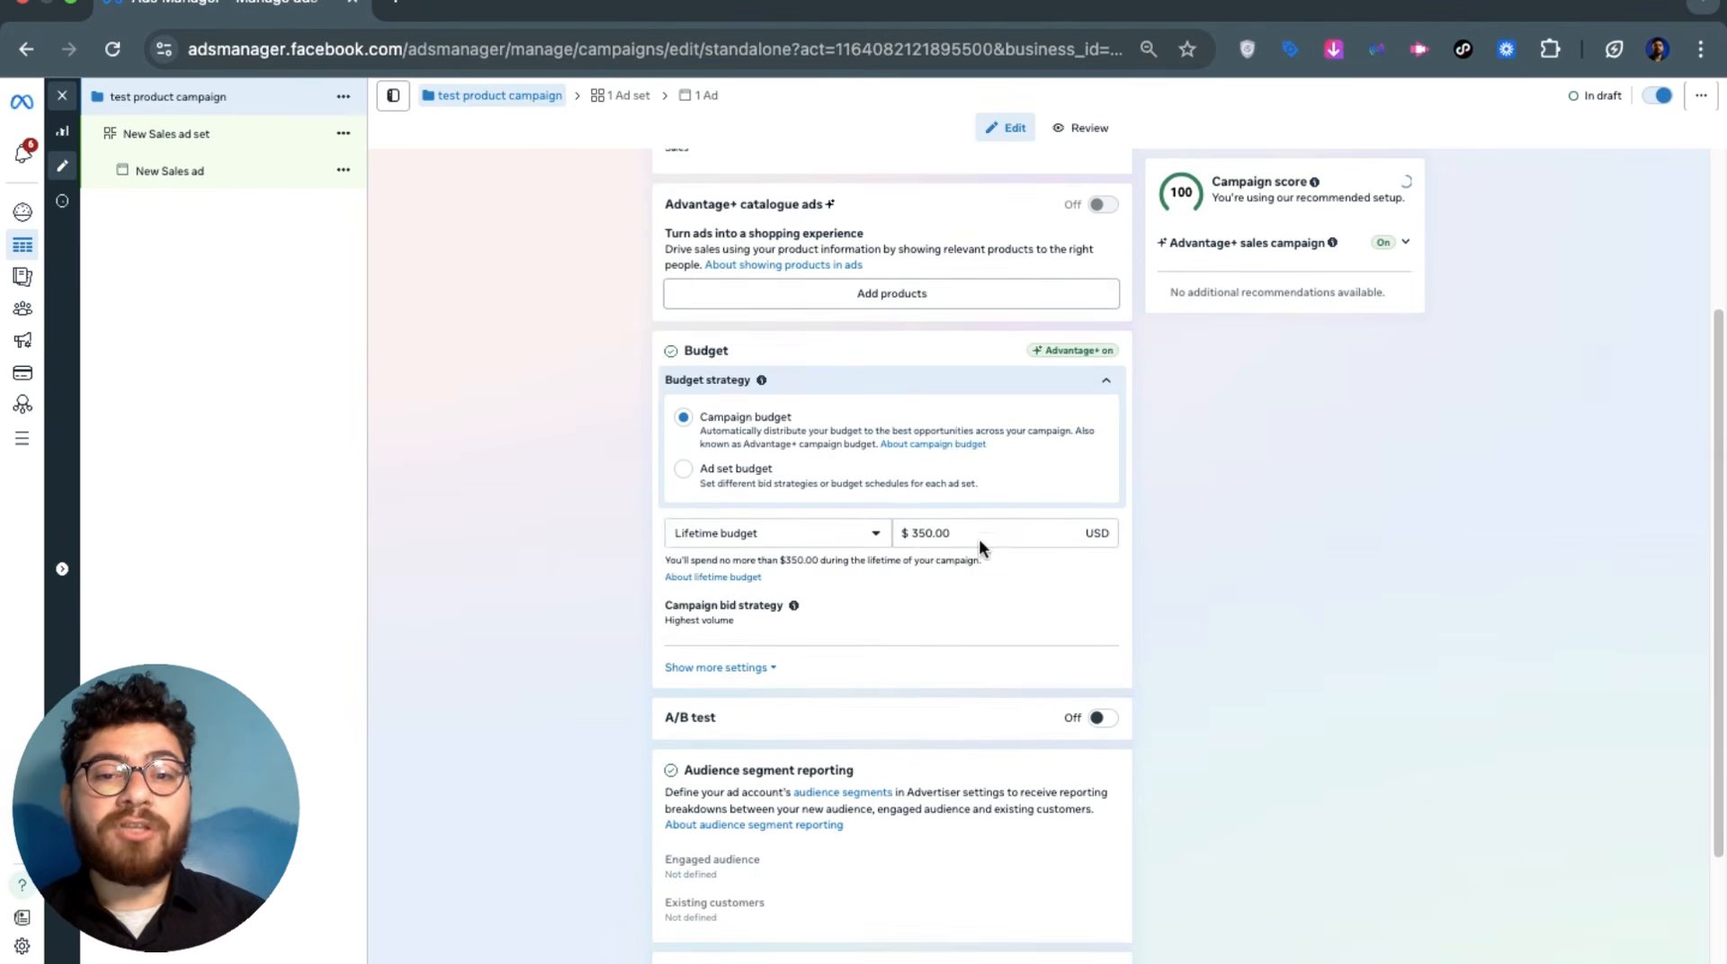
pyautogui.doubleClick(979, 529)
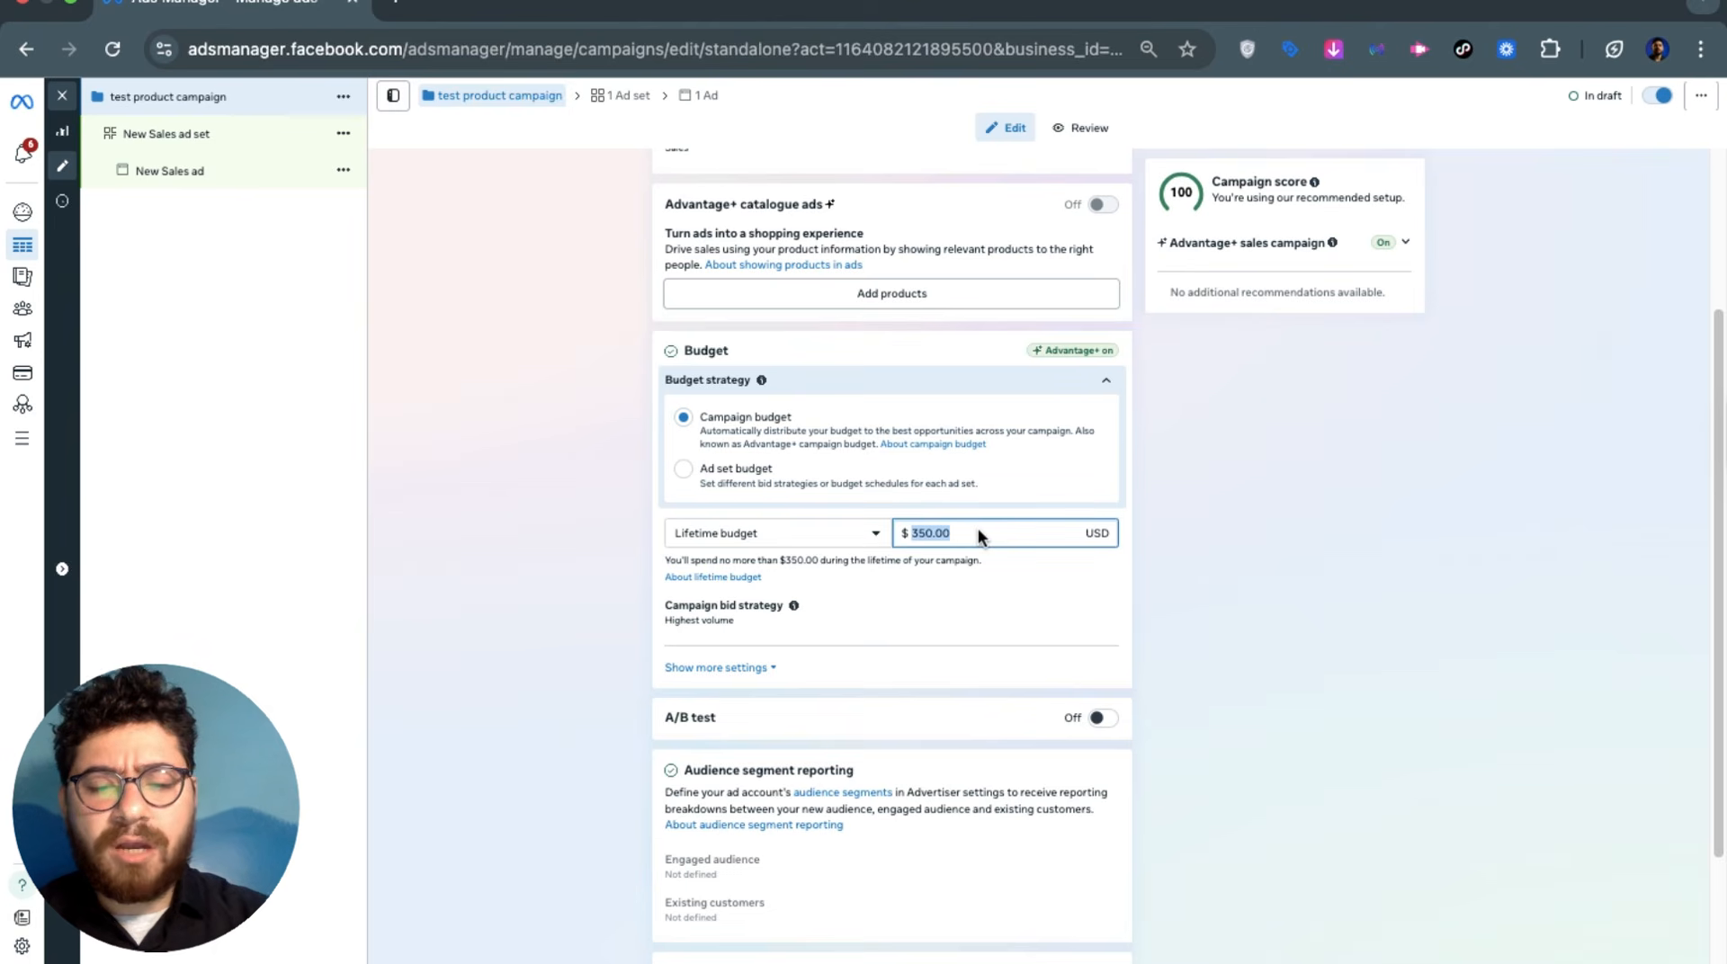
pyautogui.write('50')
pyautogui.click(1234, 524)
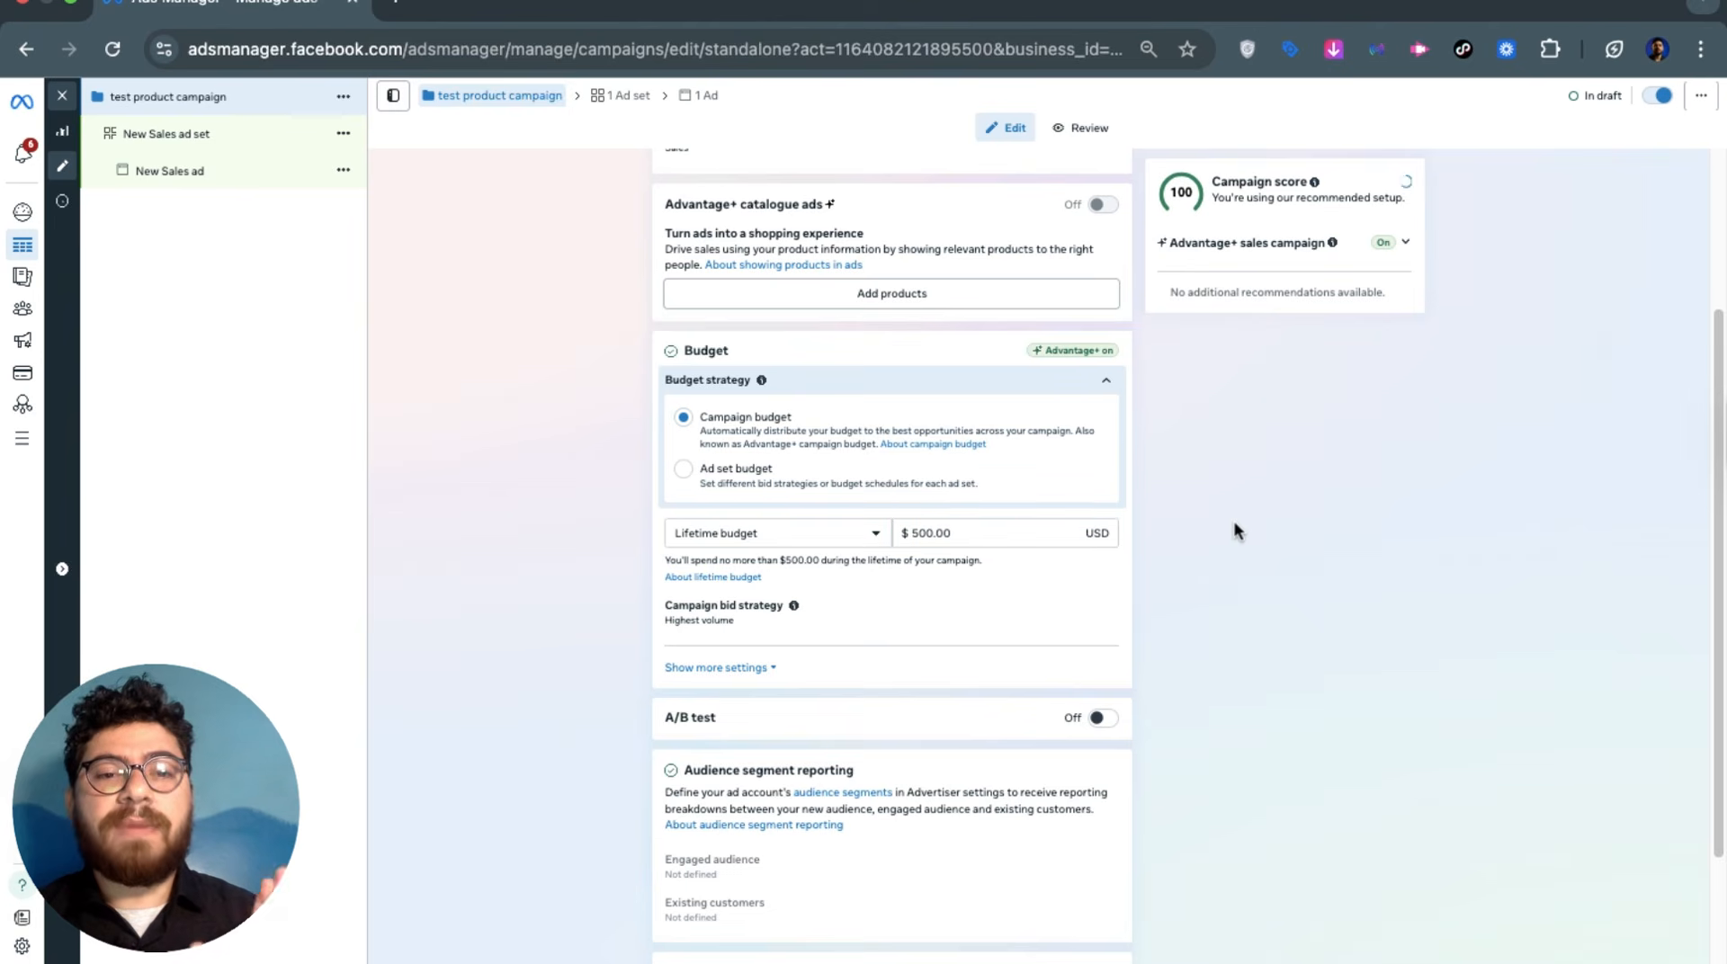
# Switch back to a Daily budget and re-enter $25.00
pyautogui.click(715, 538)
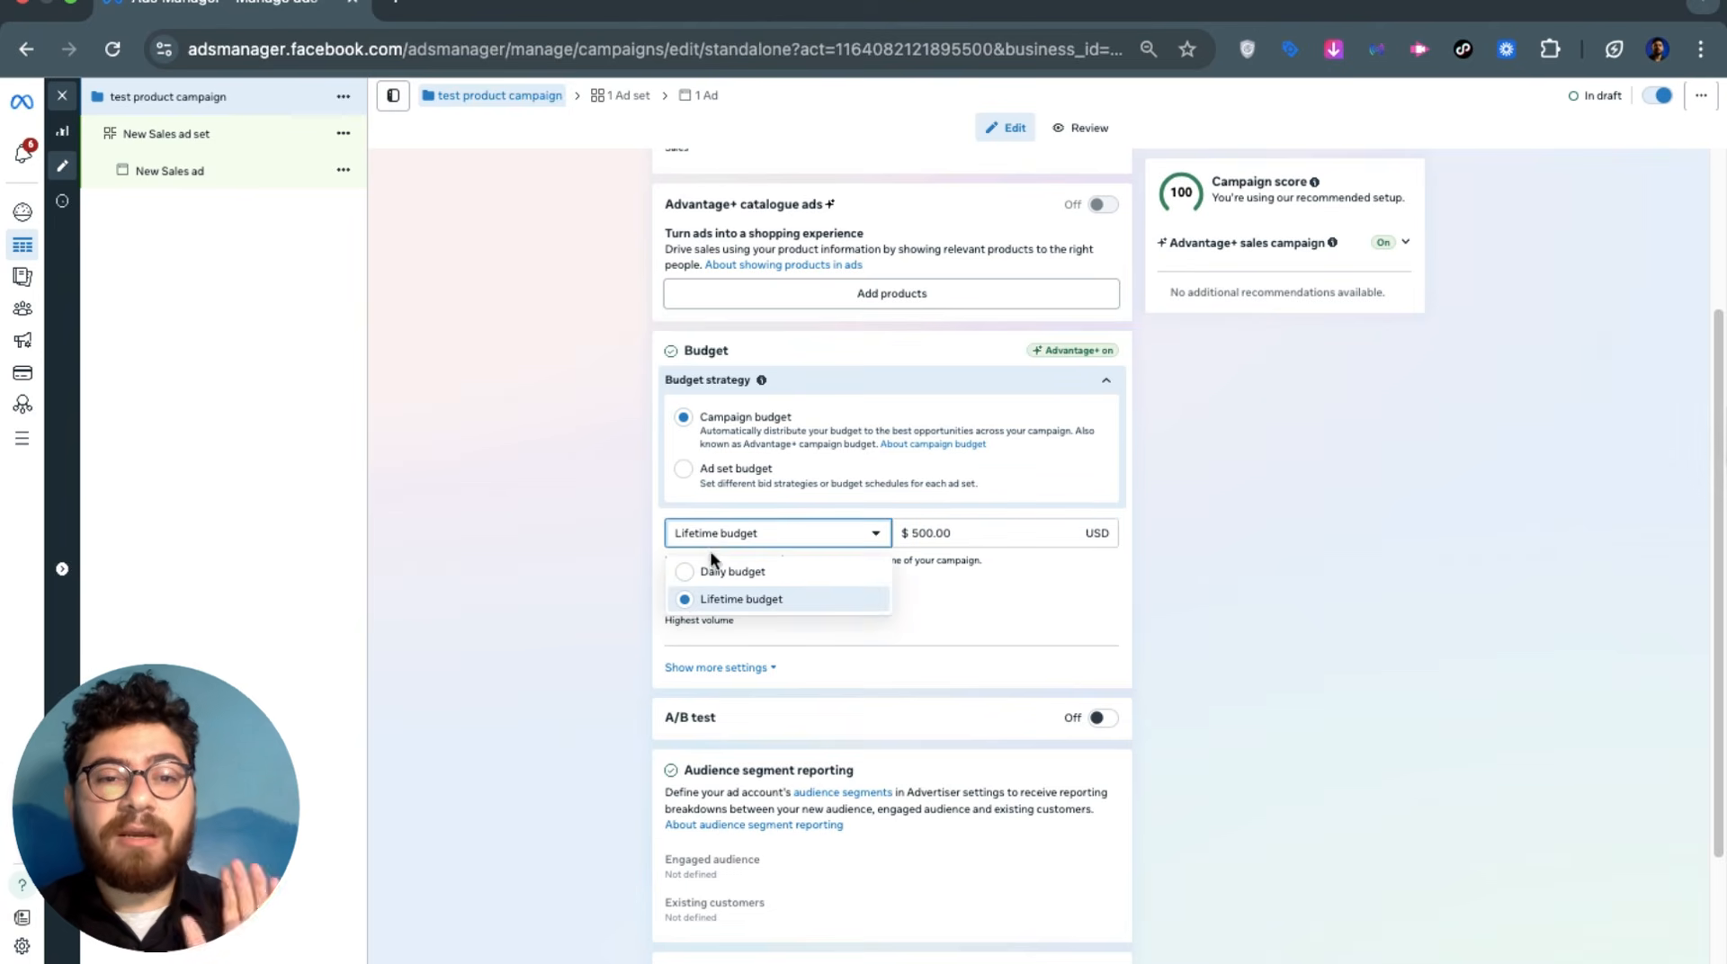
pyautogui.click(709, 567)
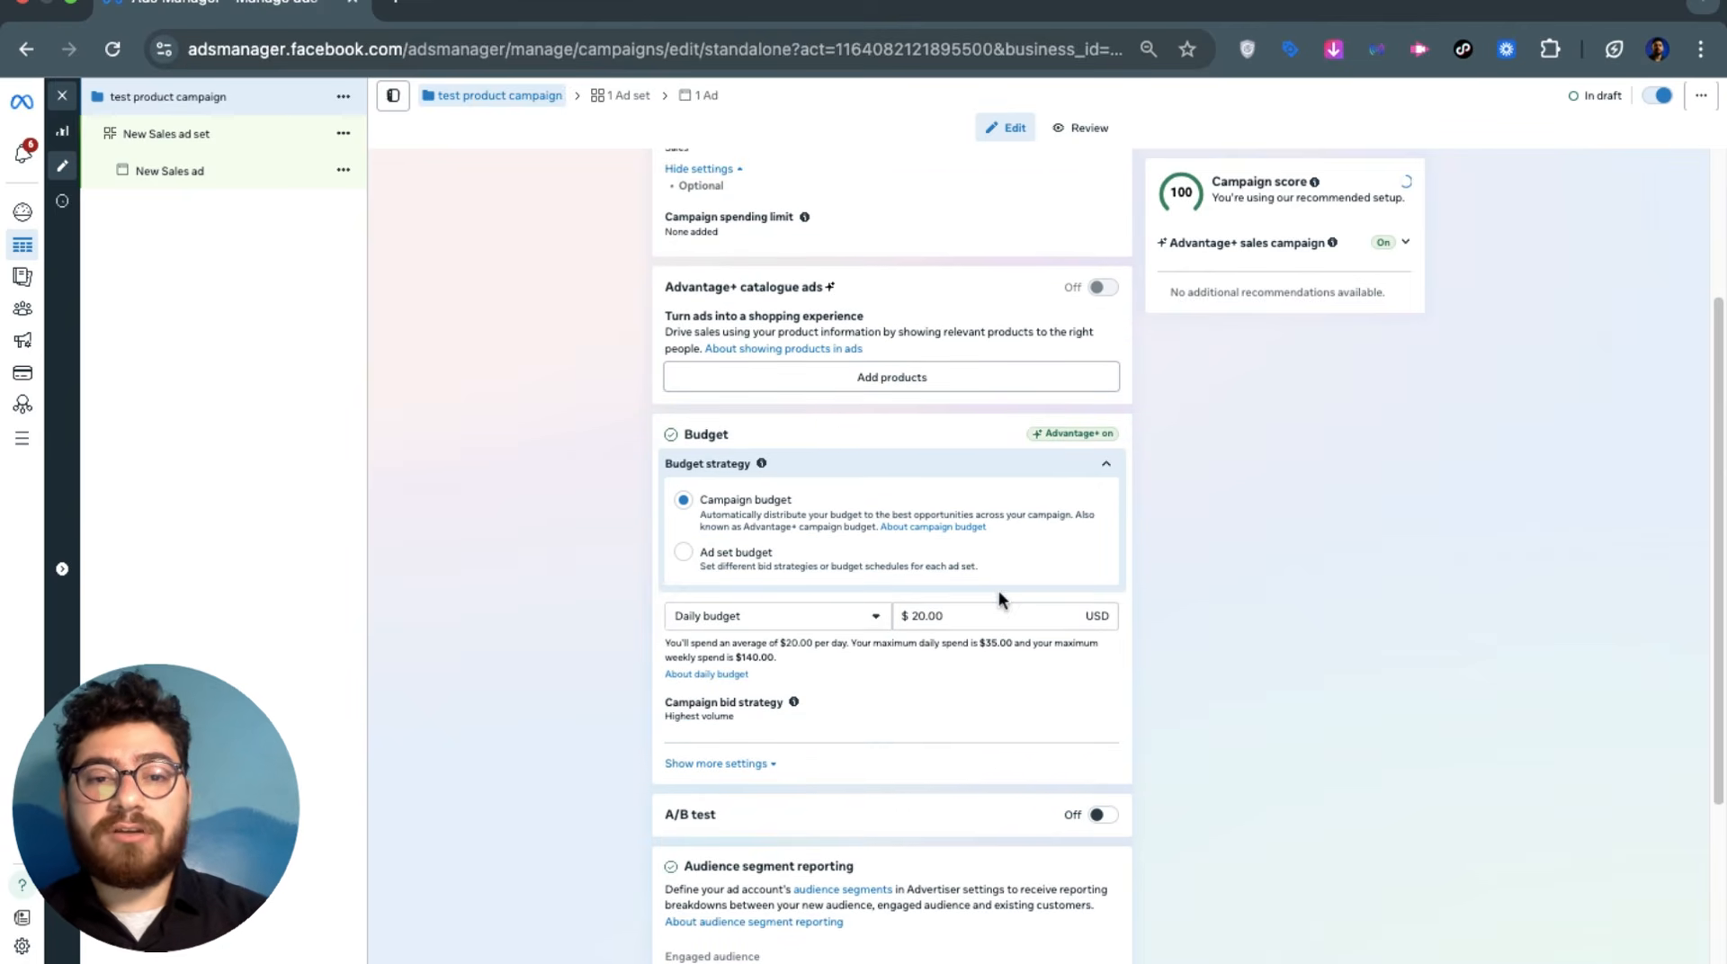
pyautogui.doubleClick(980, 606)
pyautogui.write('2')
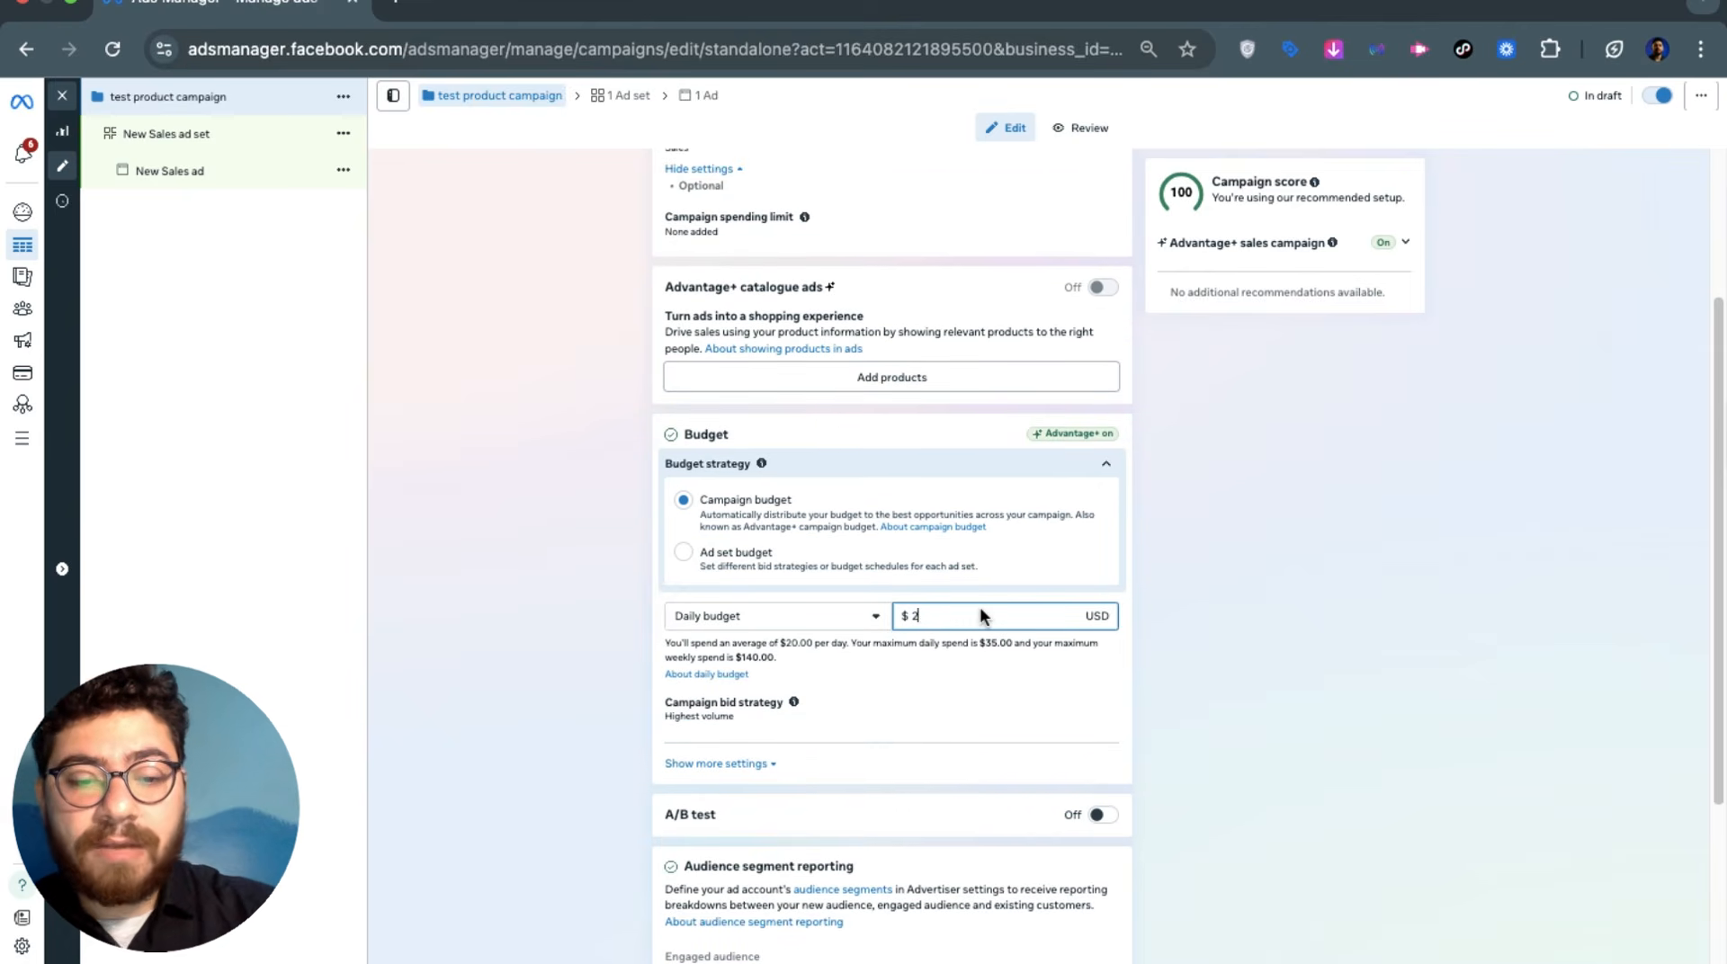
pyautogui.write('5')
pyautogui.click(1234, 603)
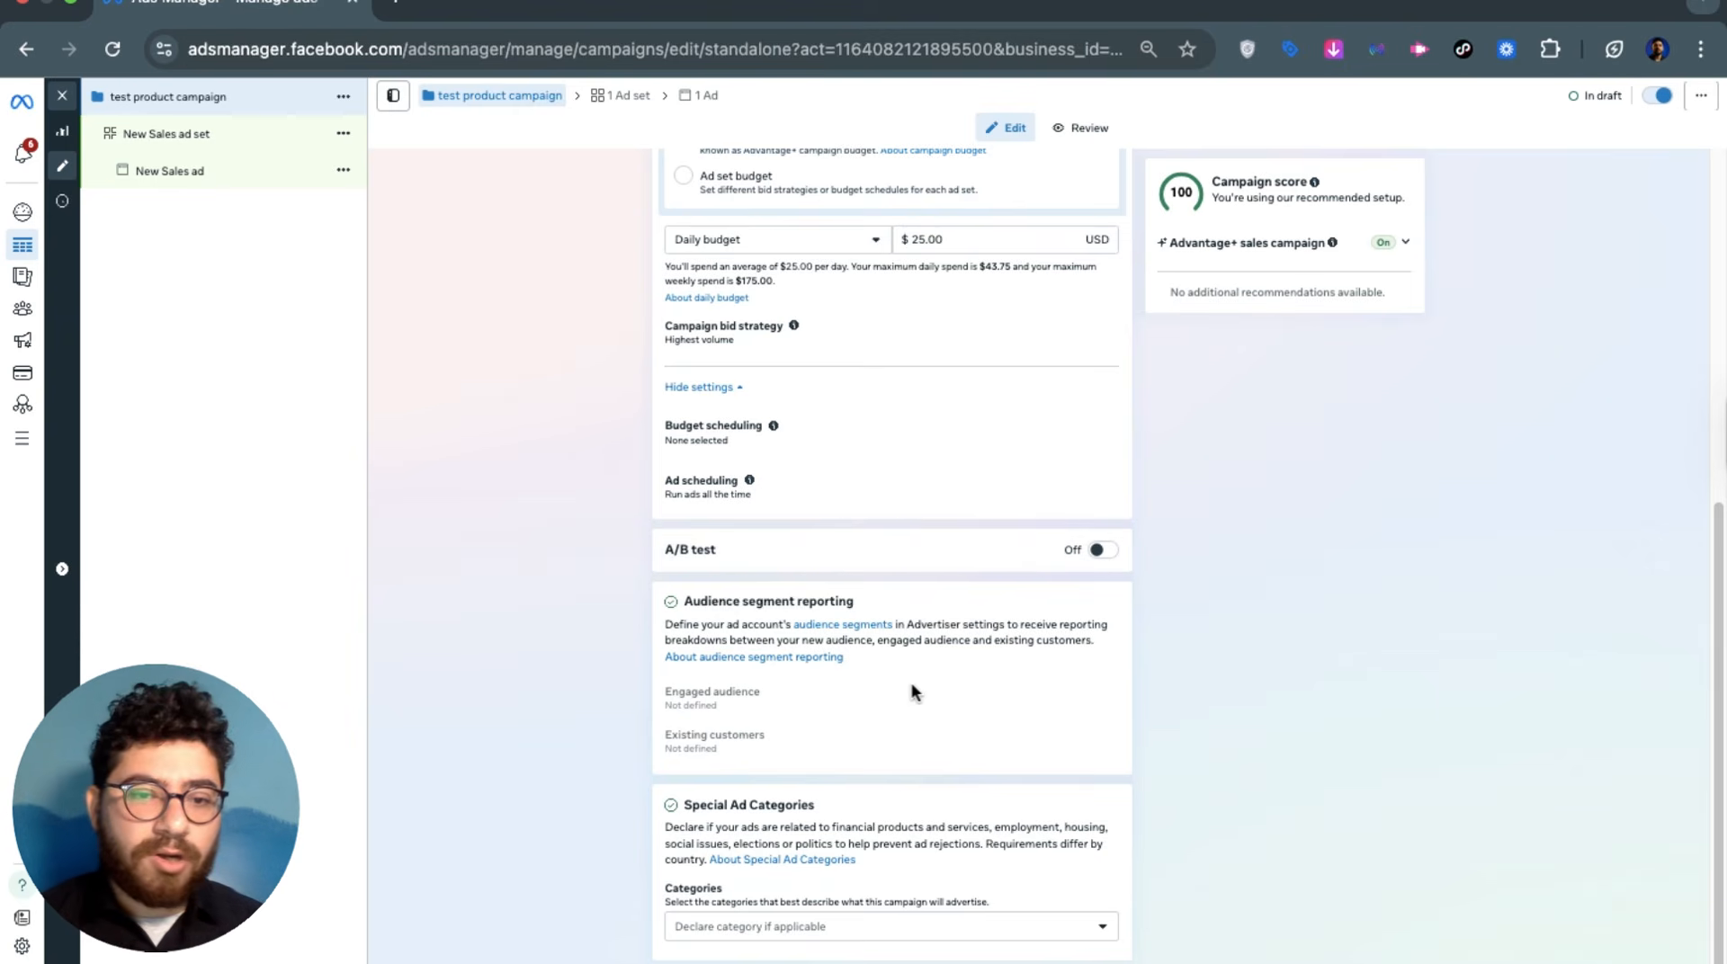
# Check the campaign name, leaving the daily budget unchanged at $25.00
pyautogui.scroll(7, 853, 712)
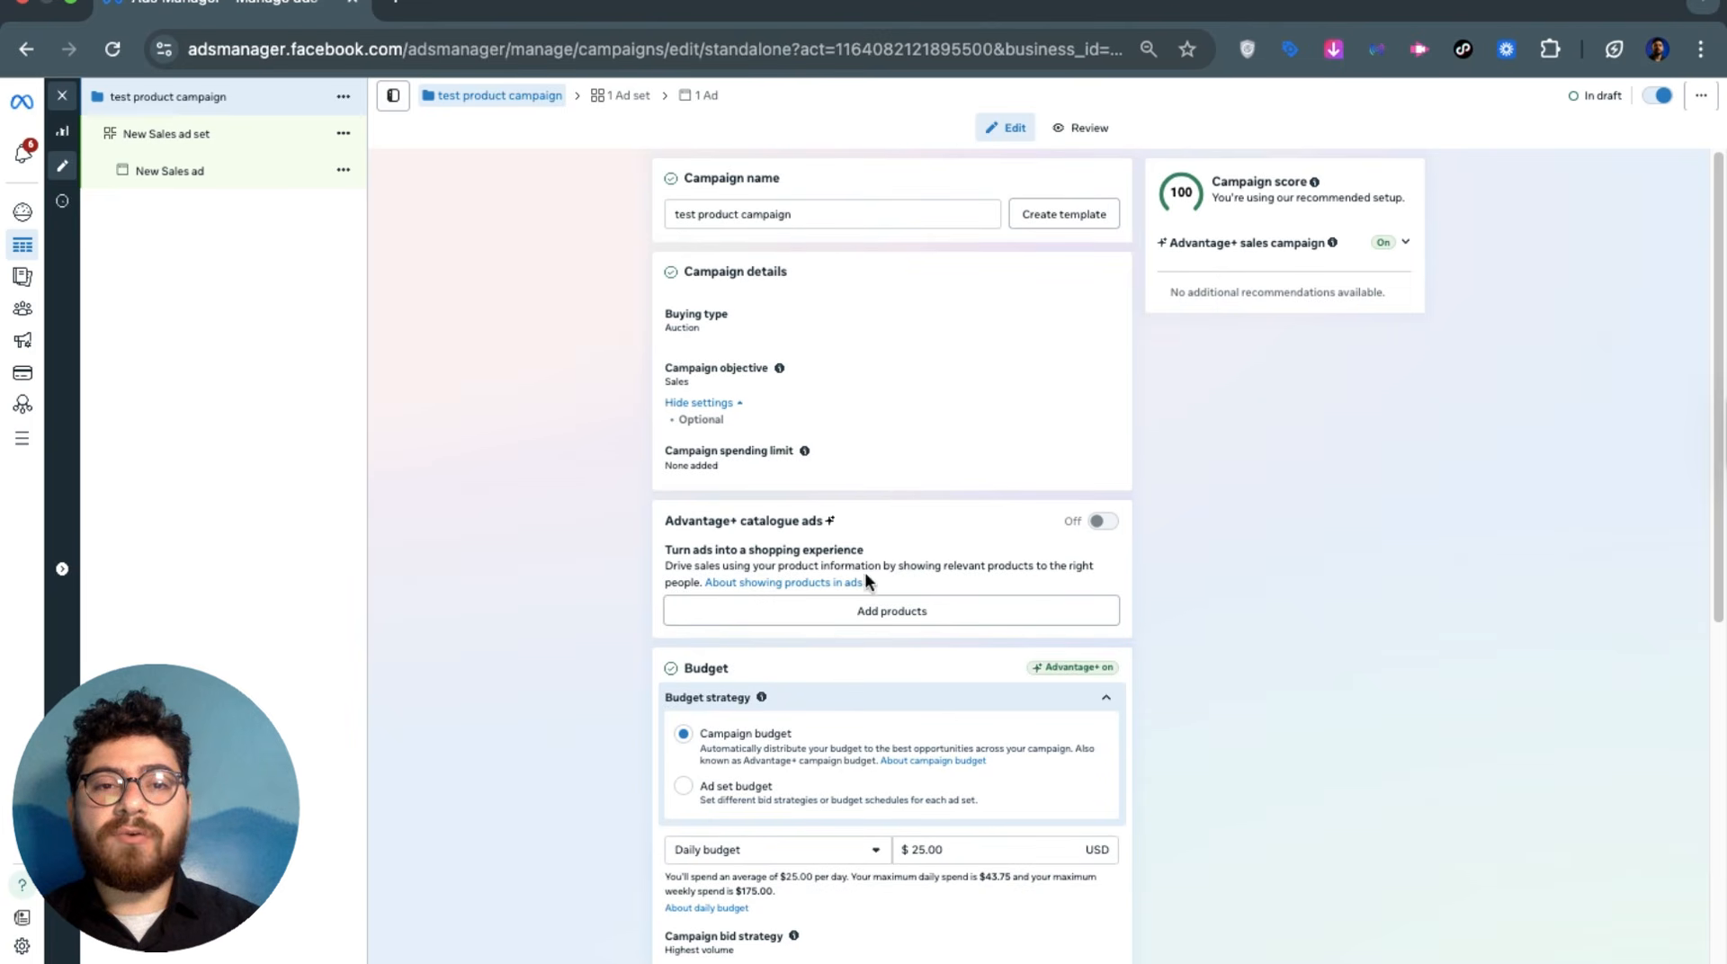
pyautogui.click(781, 218)
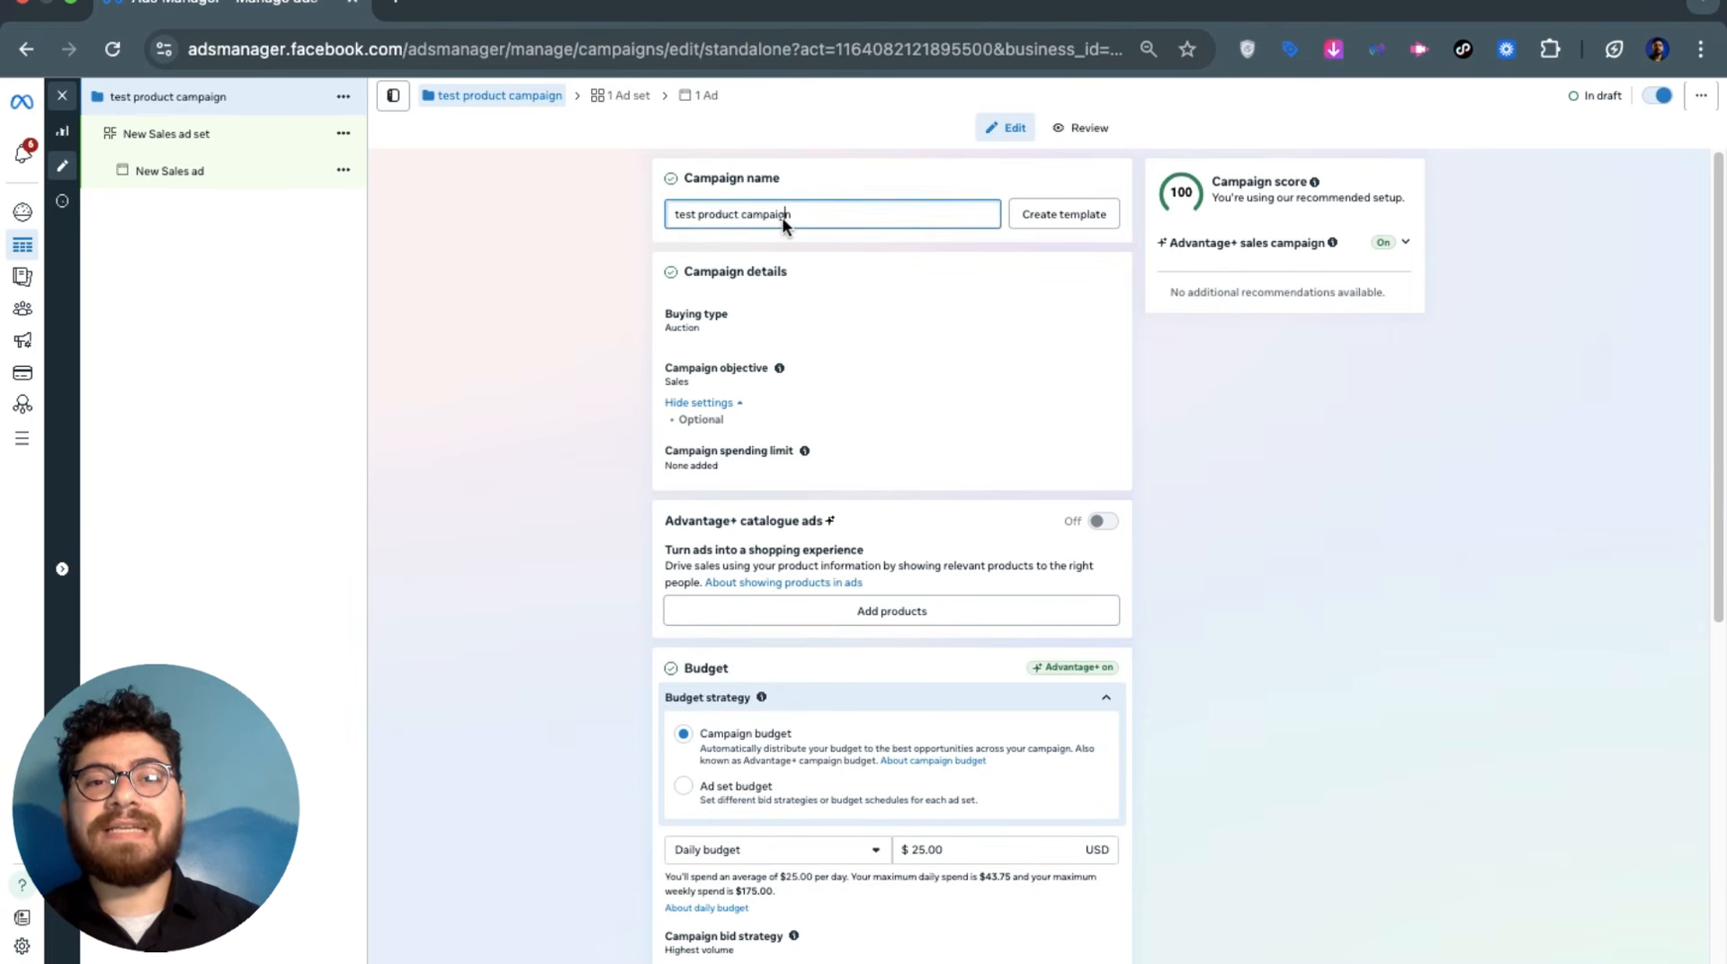
pyautogui.tripleClick(781, 218)
pyautogui.scroll(-6, 667, 360)
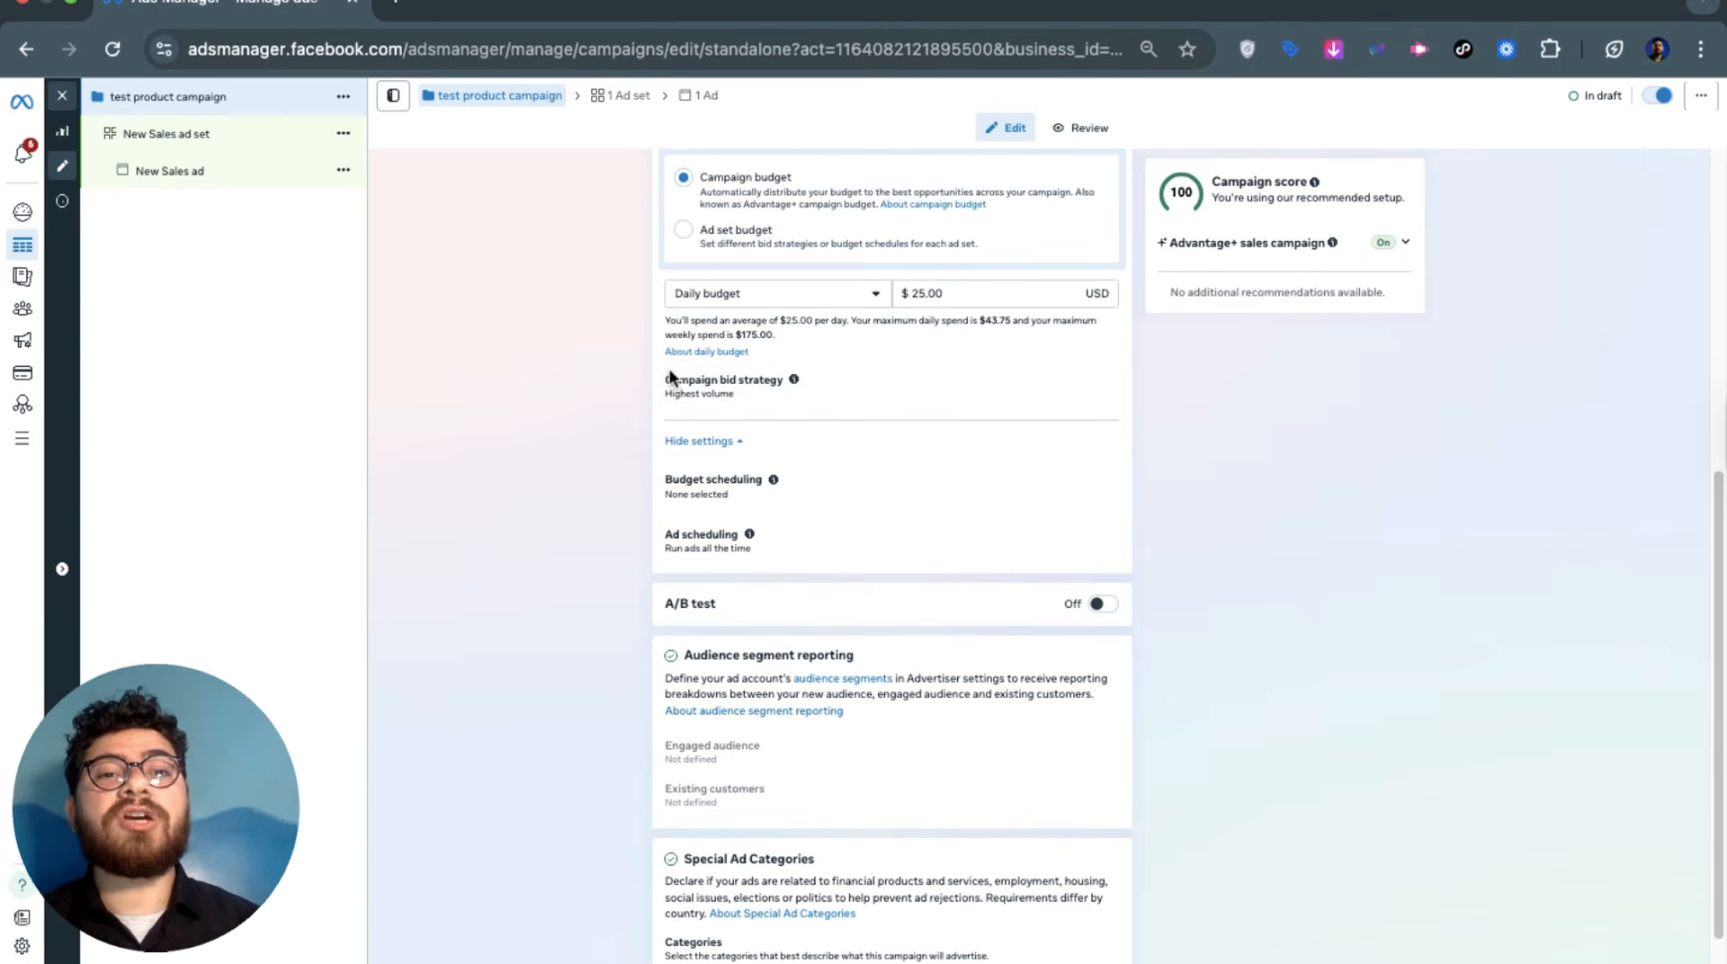
pyautogui.scroll(2, 670, 376)
pyautogui.doubleClick(921, 500)
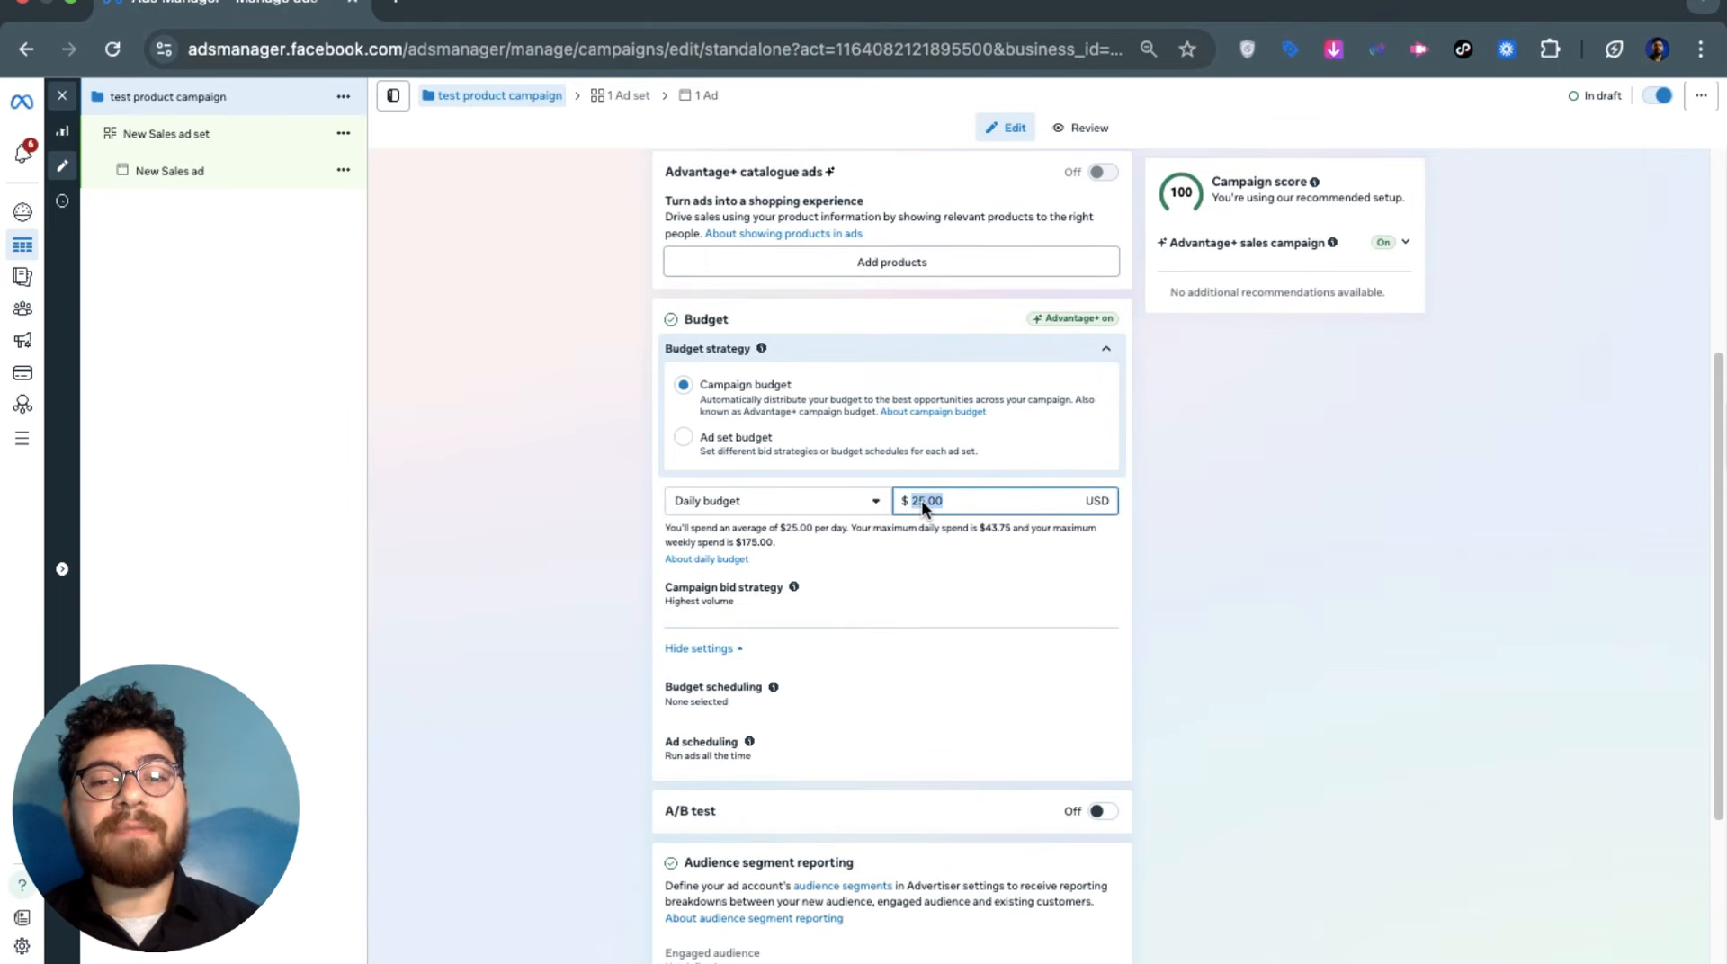
pyautogui.click(921, 501)
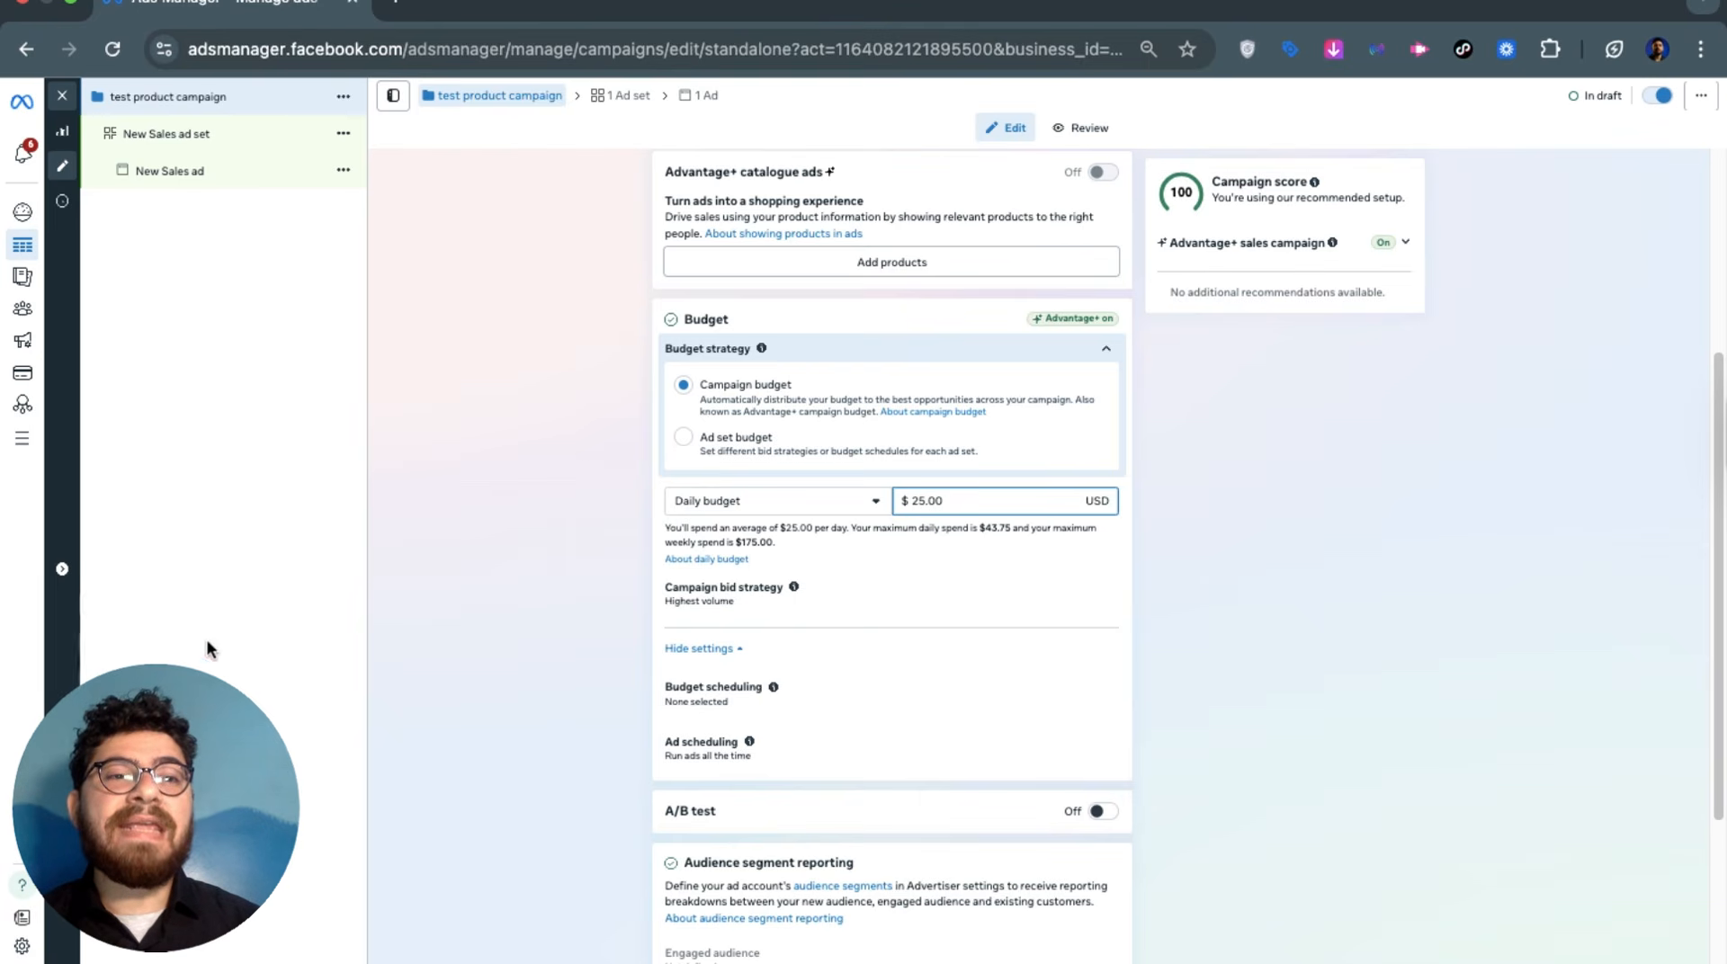
pyautogui.click(500, 560)
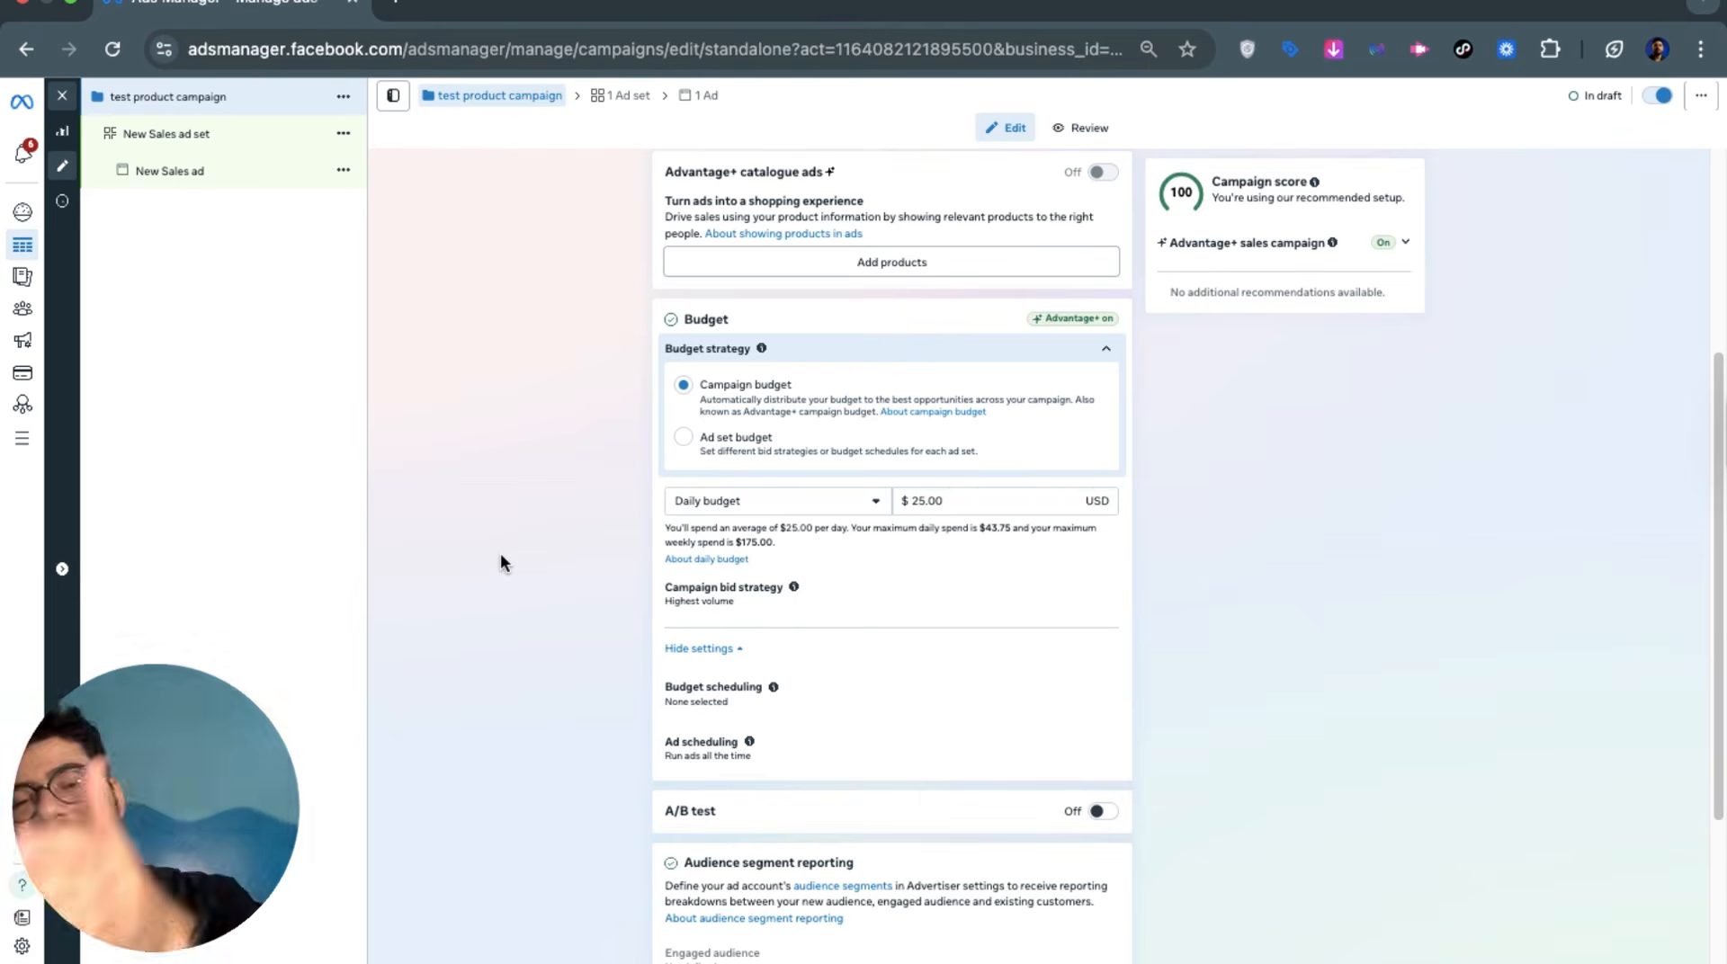
pyautogui.scroll(-3, 592, 589)
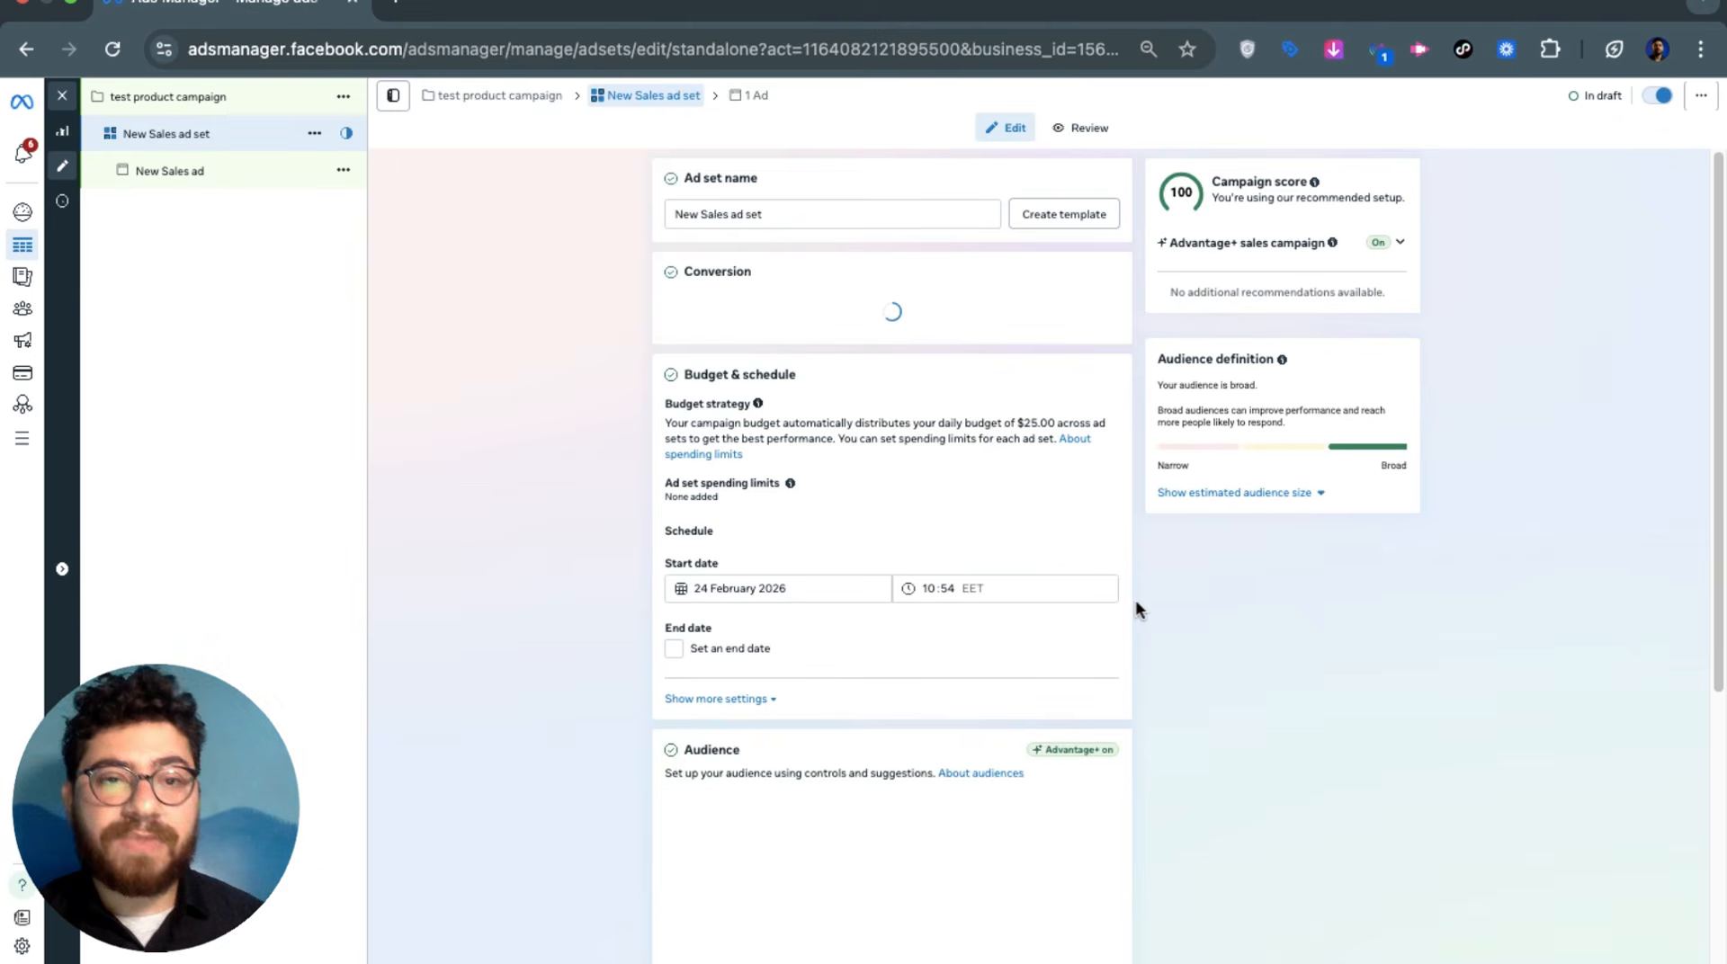
# Select and confirm the ad set name
pyautogui.tripleClick(723, 218)
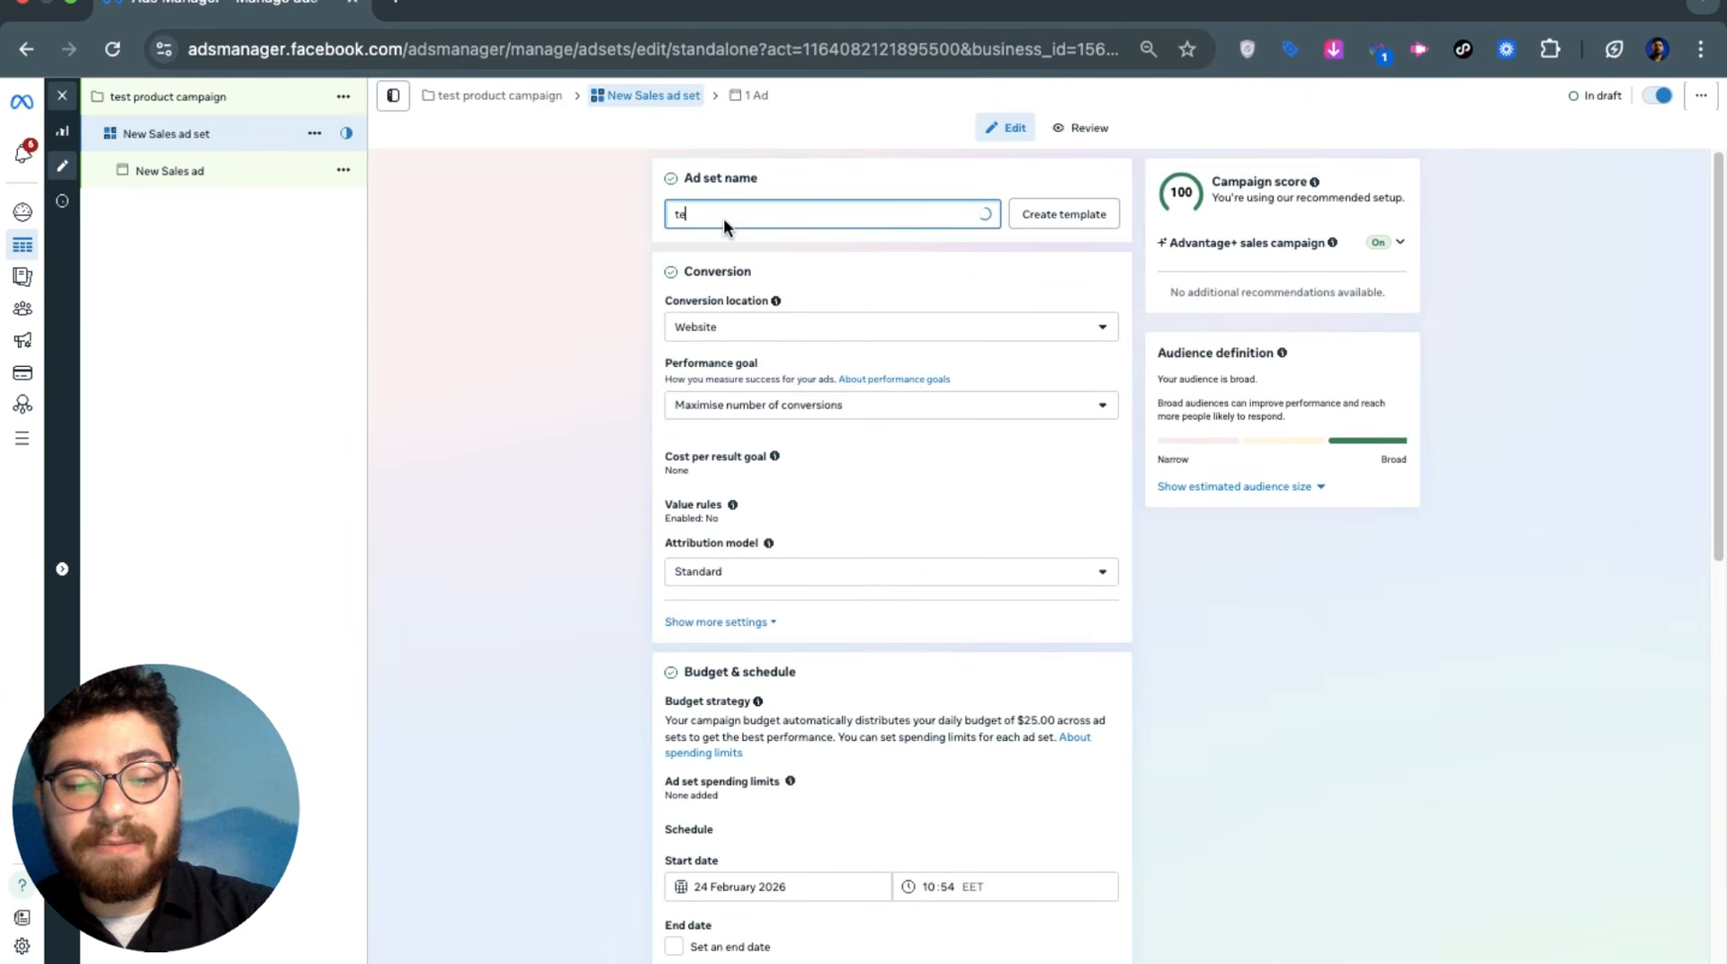
pyautogui.click(597, 236)
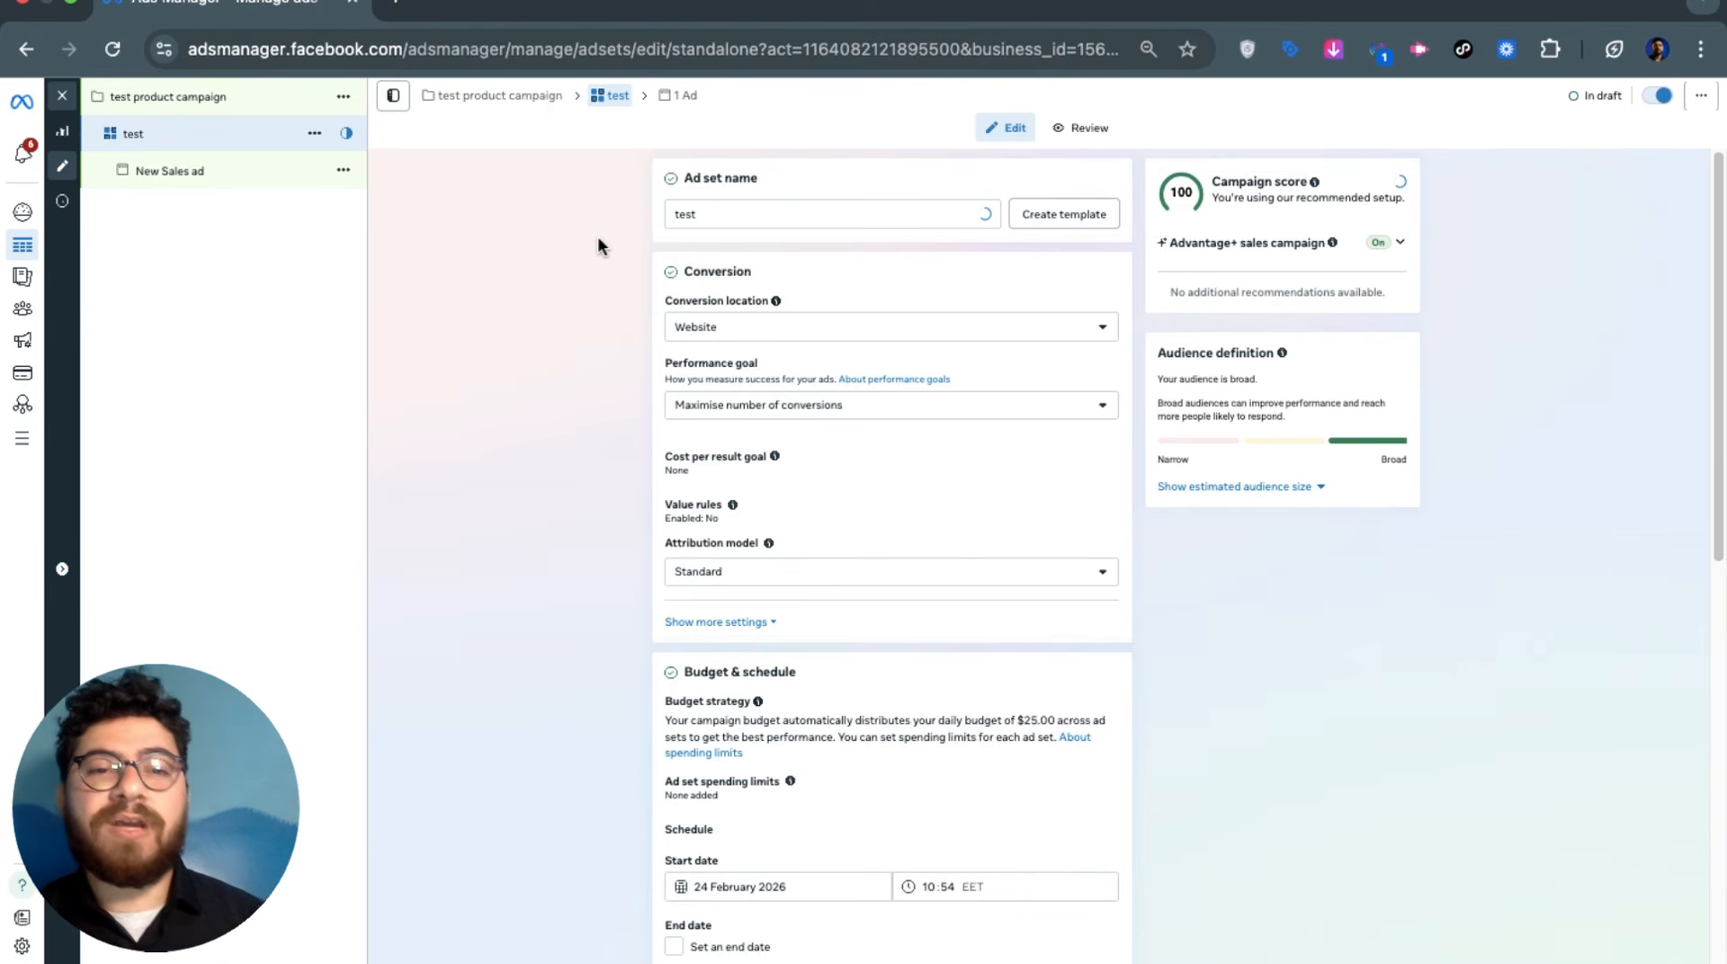
pyautogui.click(732, 271)
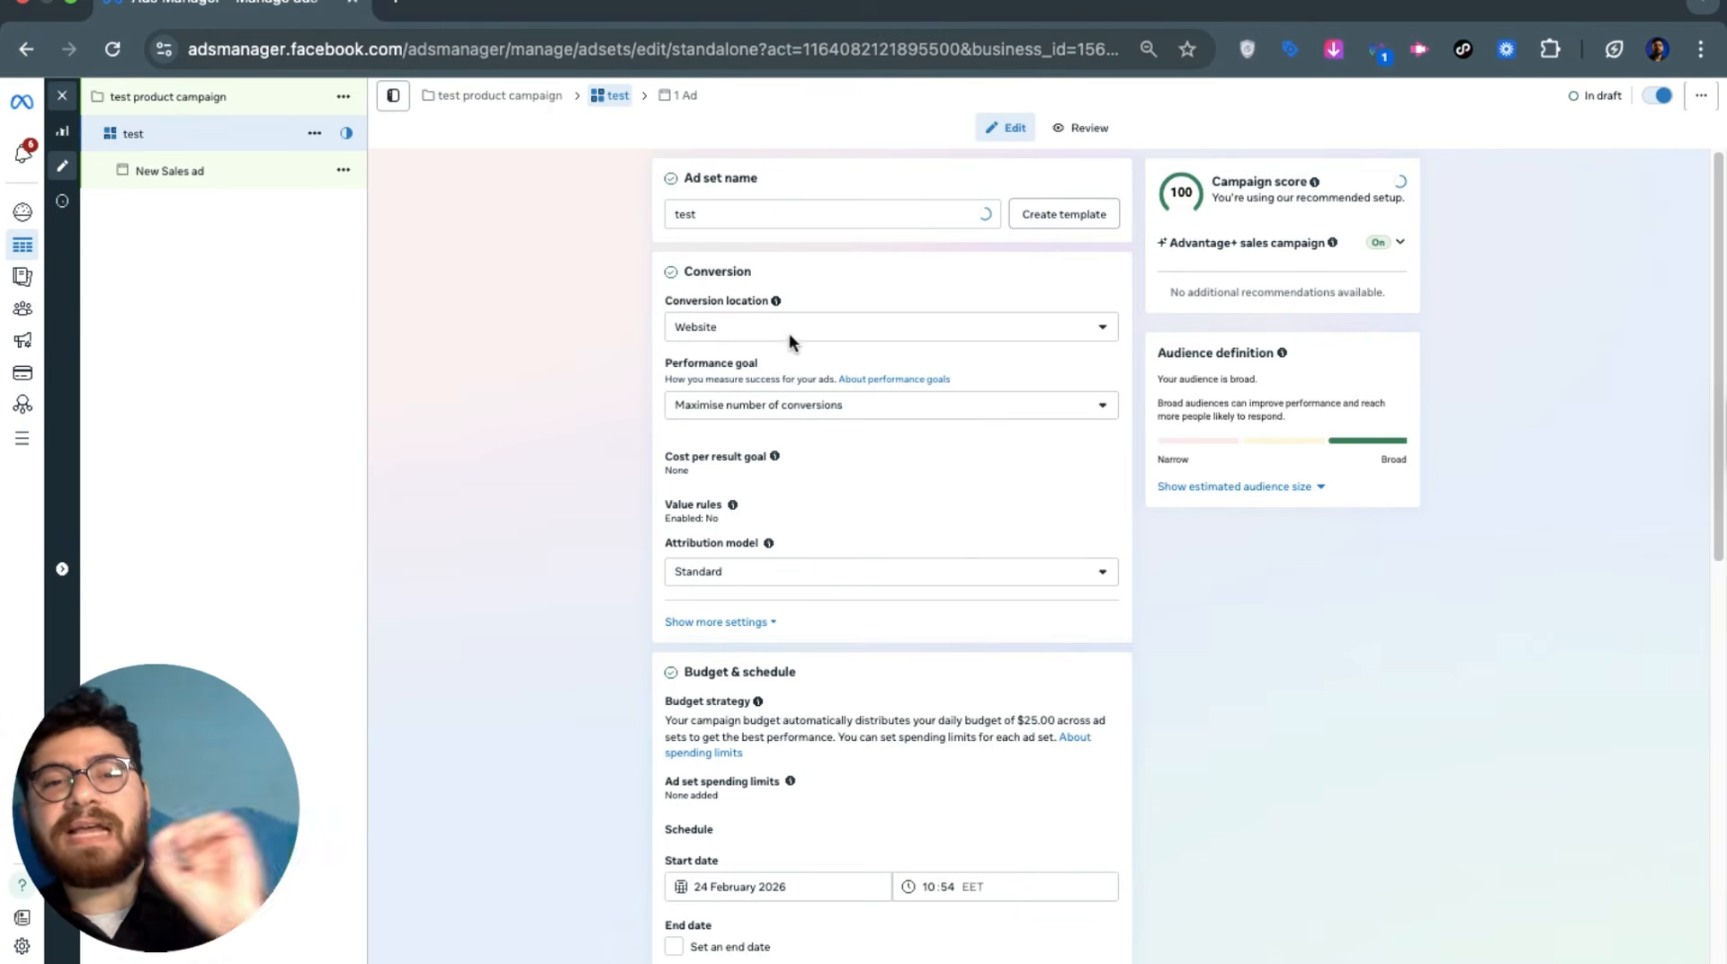
# Keep Website as the conversion location and list the available datasets
pyautogui.click(721, 327)
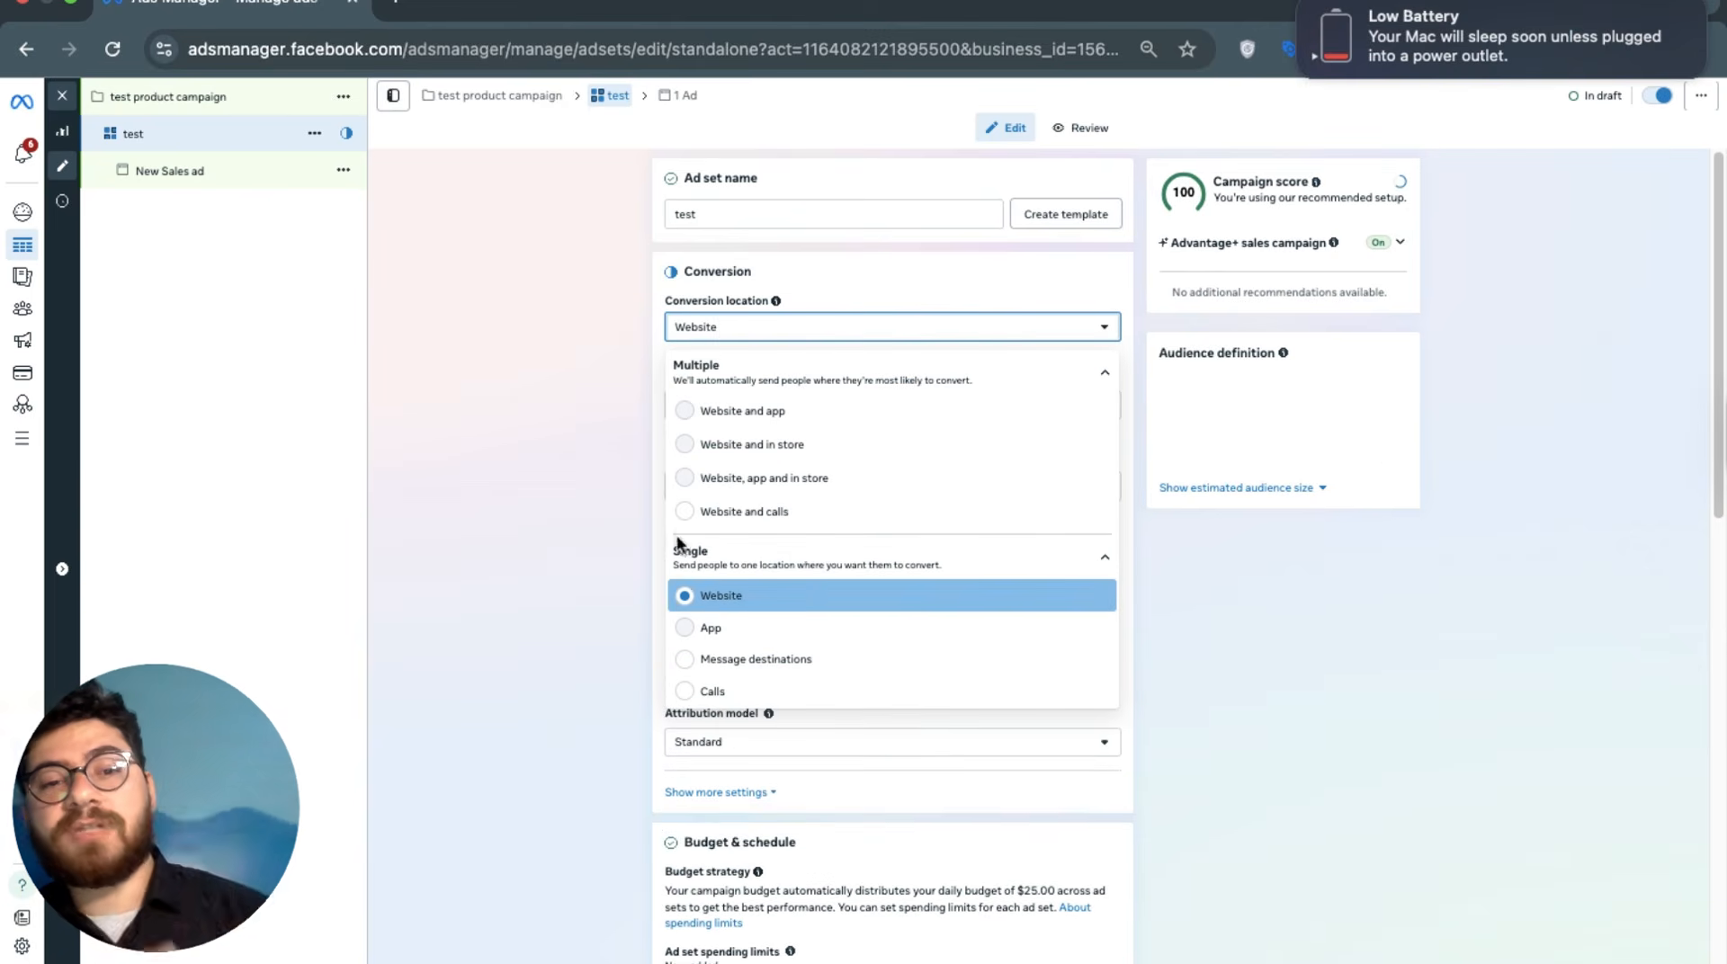
pyautogui.click(596, 498)
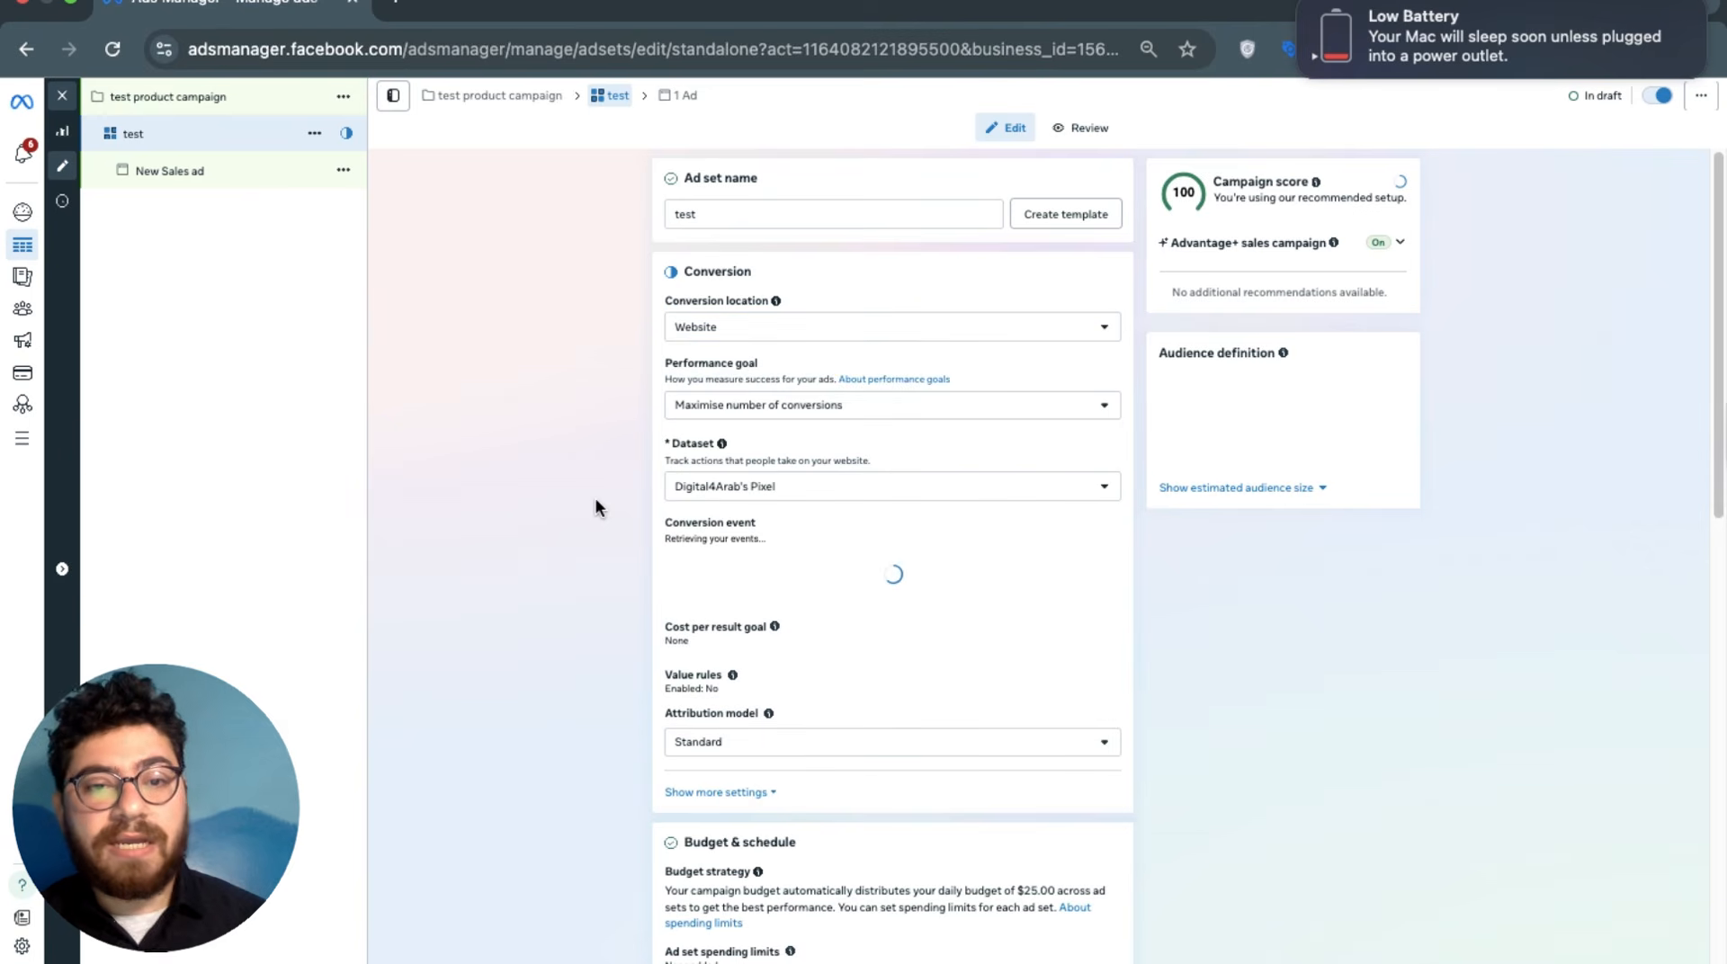
pyautogui.click(704, 490)
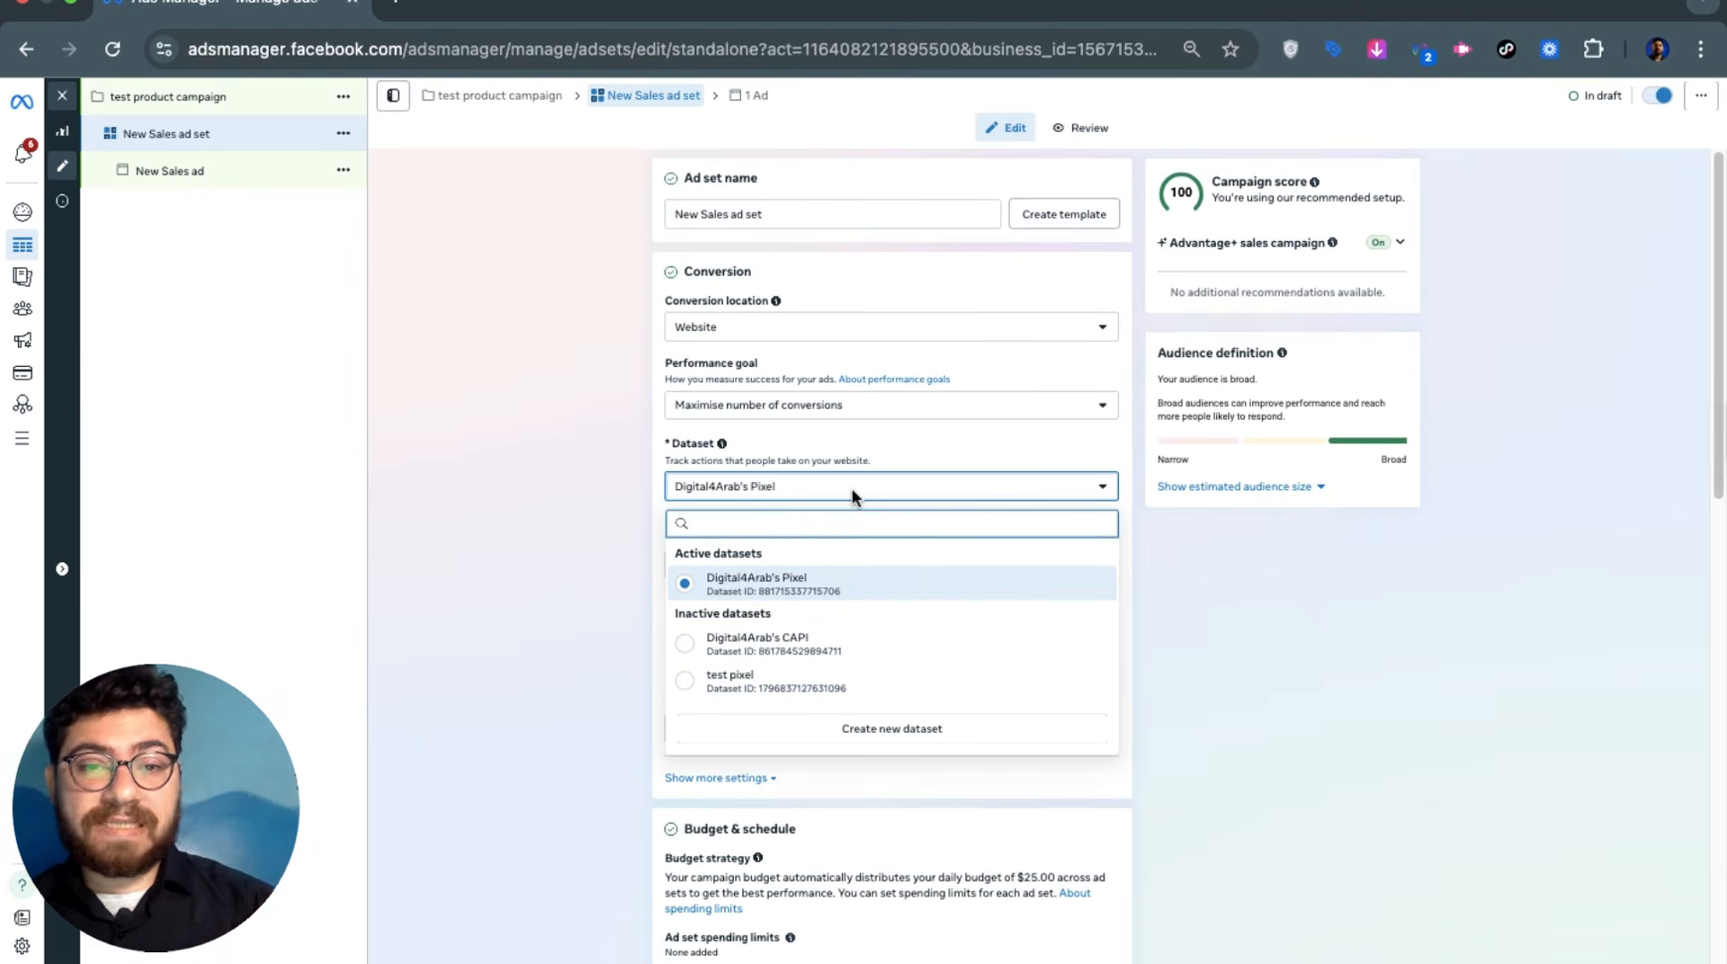
# Keep Digital4Arab's Pixel as the dataset and set the conversion event to Purchase
pyautogui.click(743, 586)
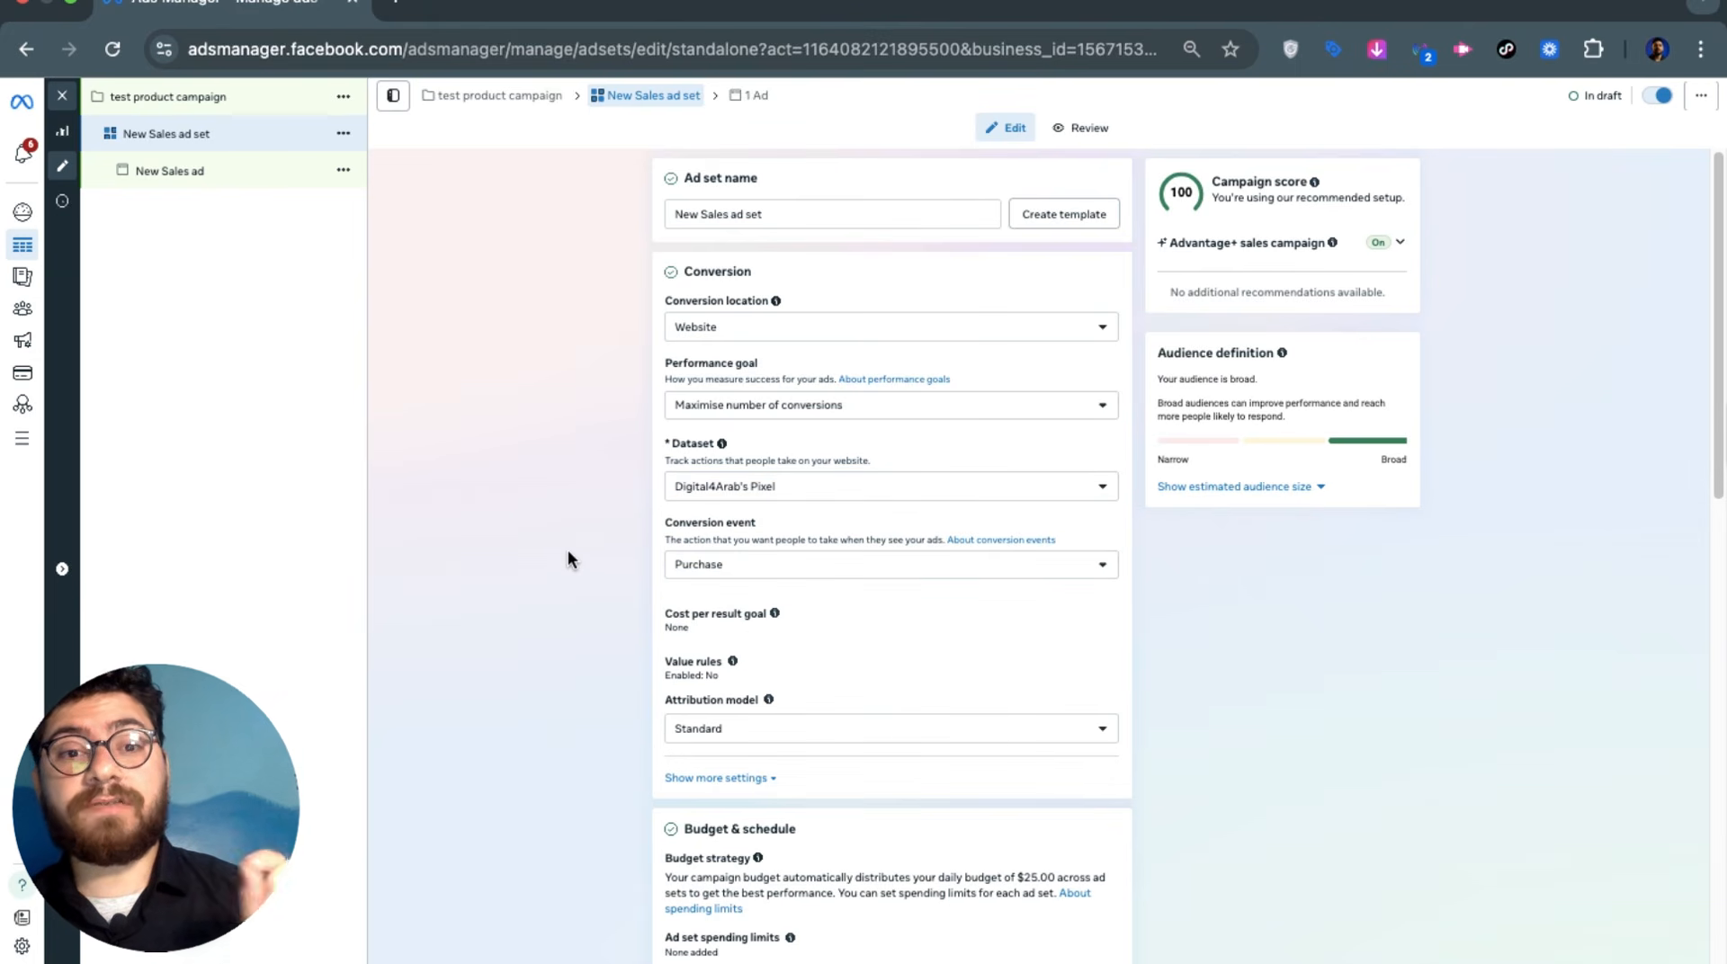
pyautogui.click(854, 564)
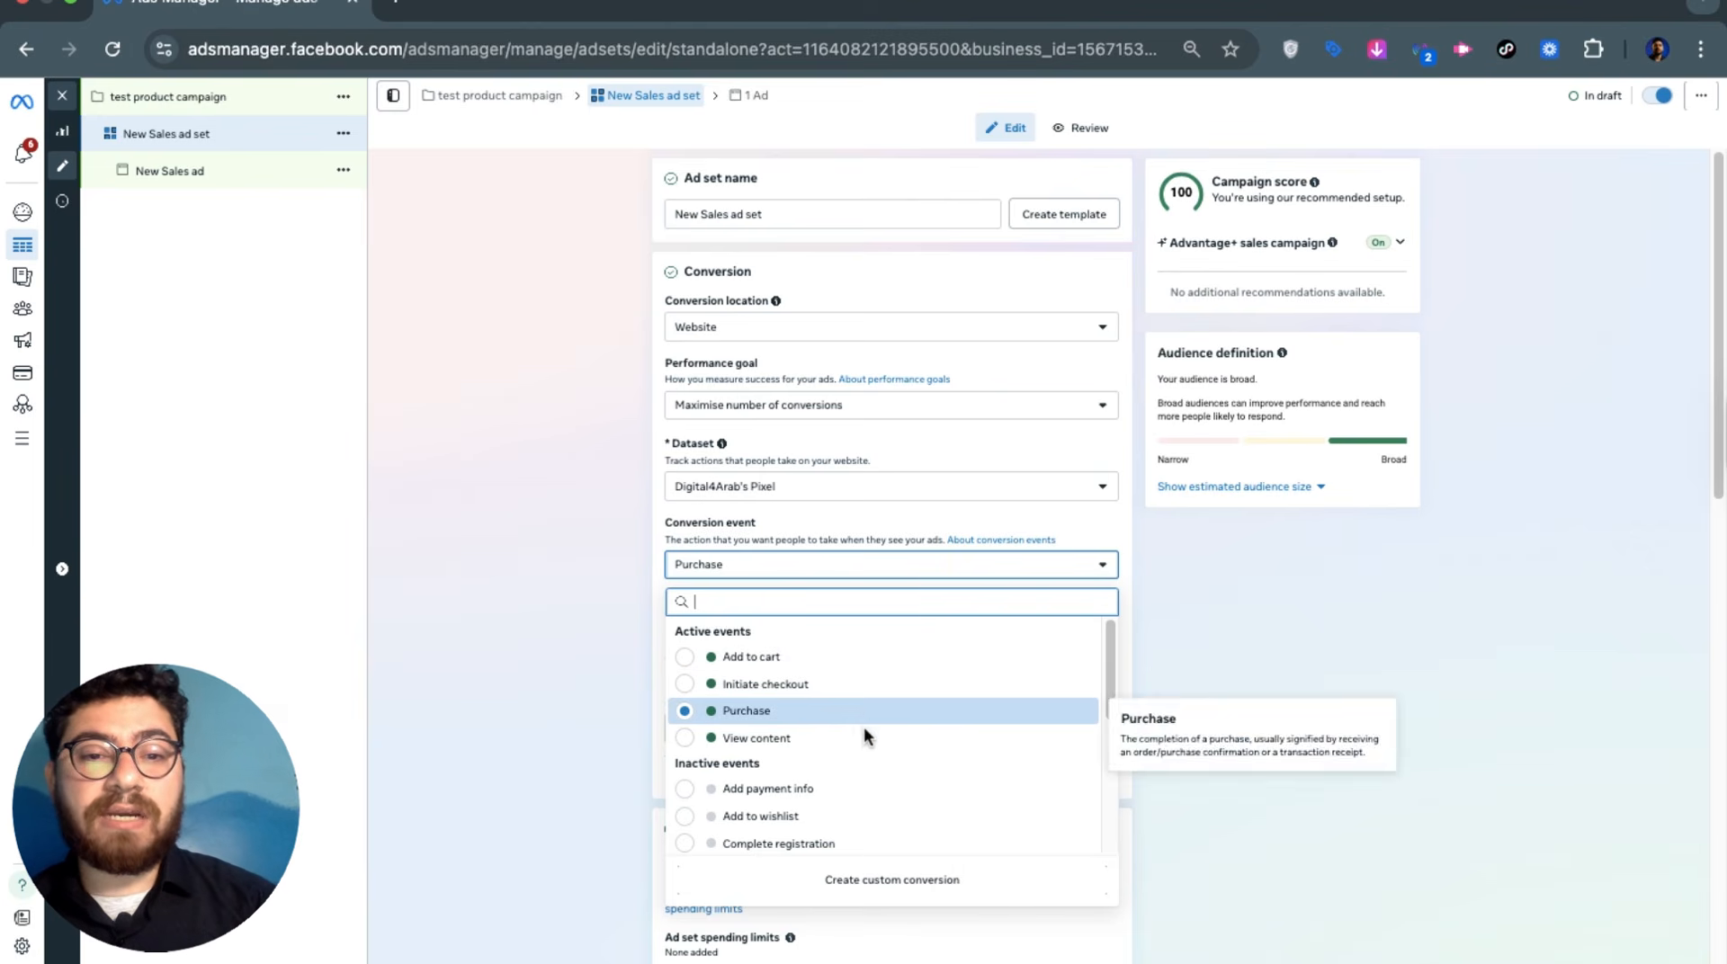
pyautogui.moveTo(858, 742)
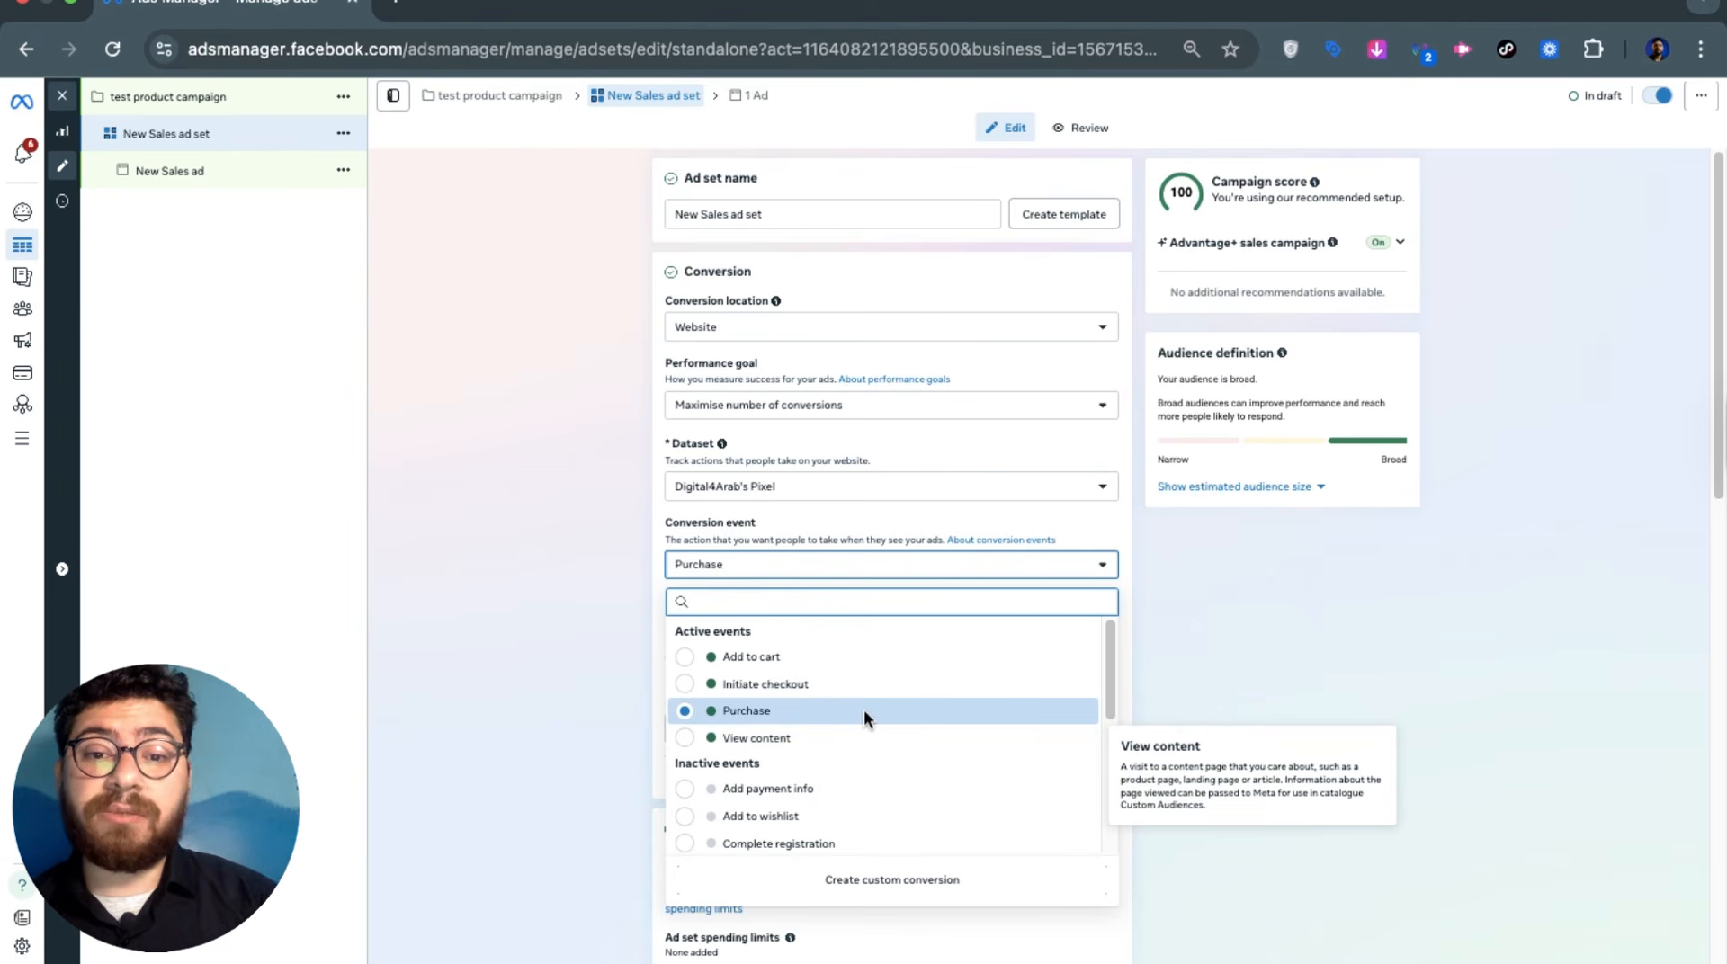
pyautogui.click(864, 709)
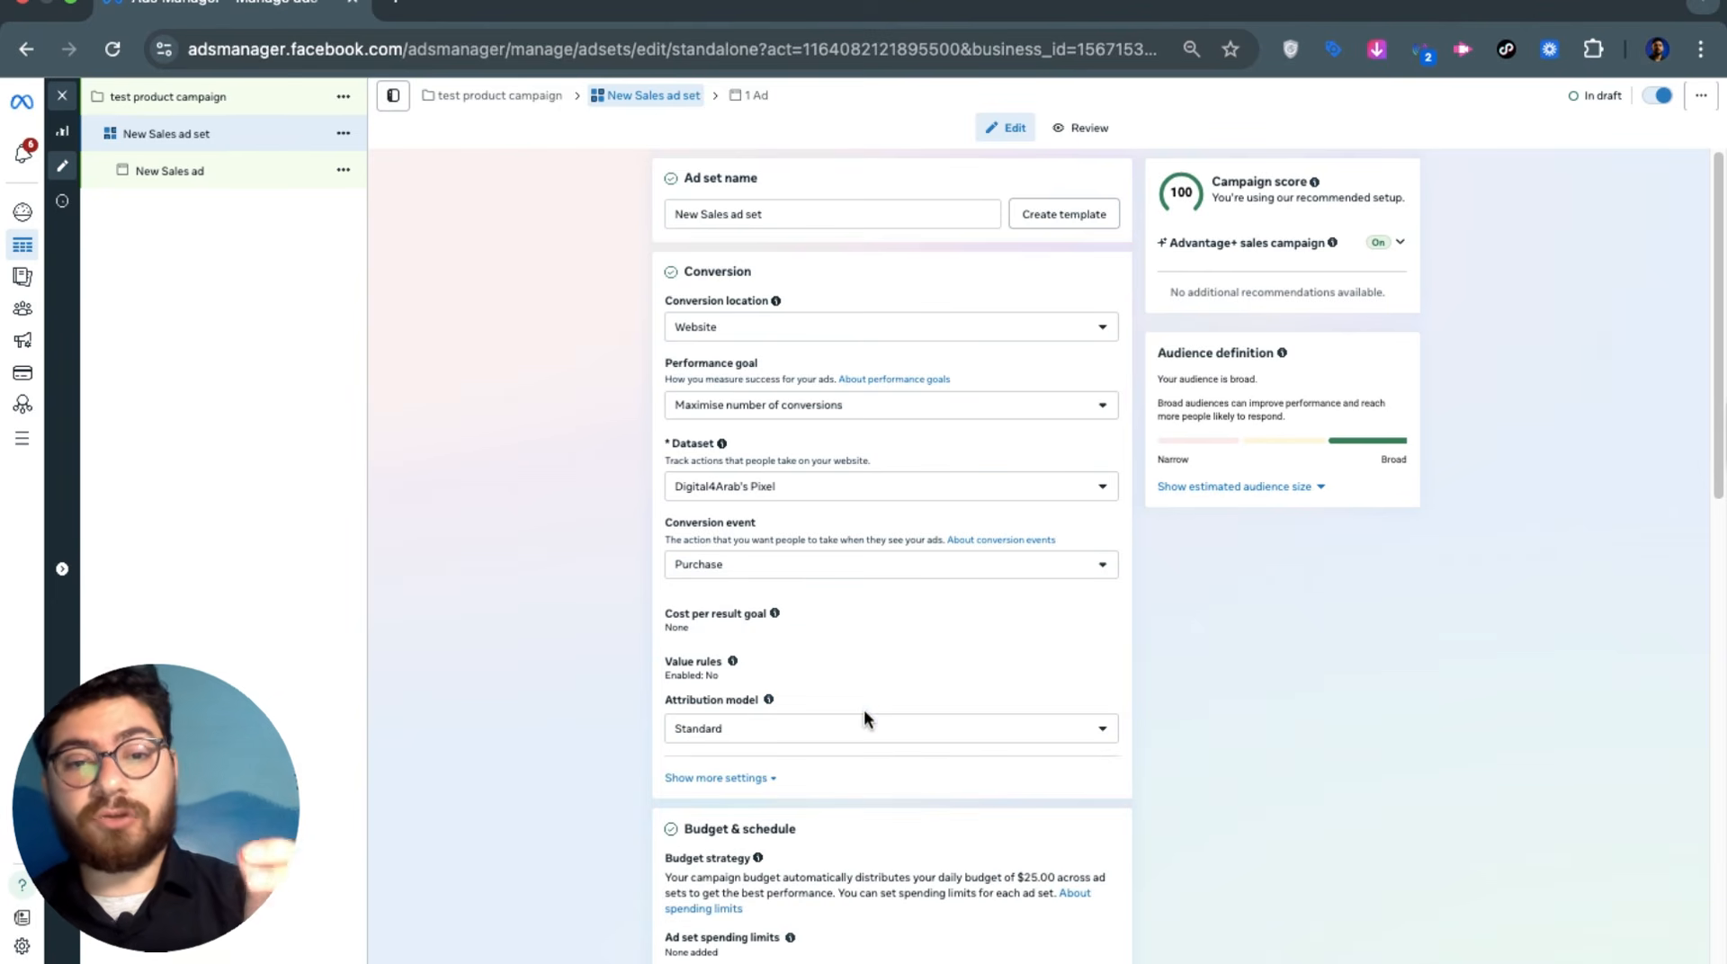
pyautogui.click(812, 574)
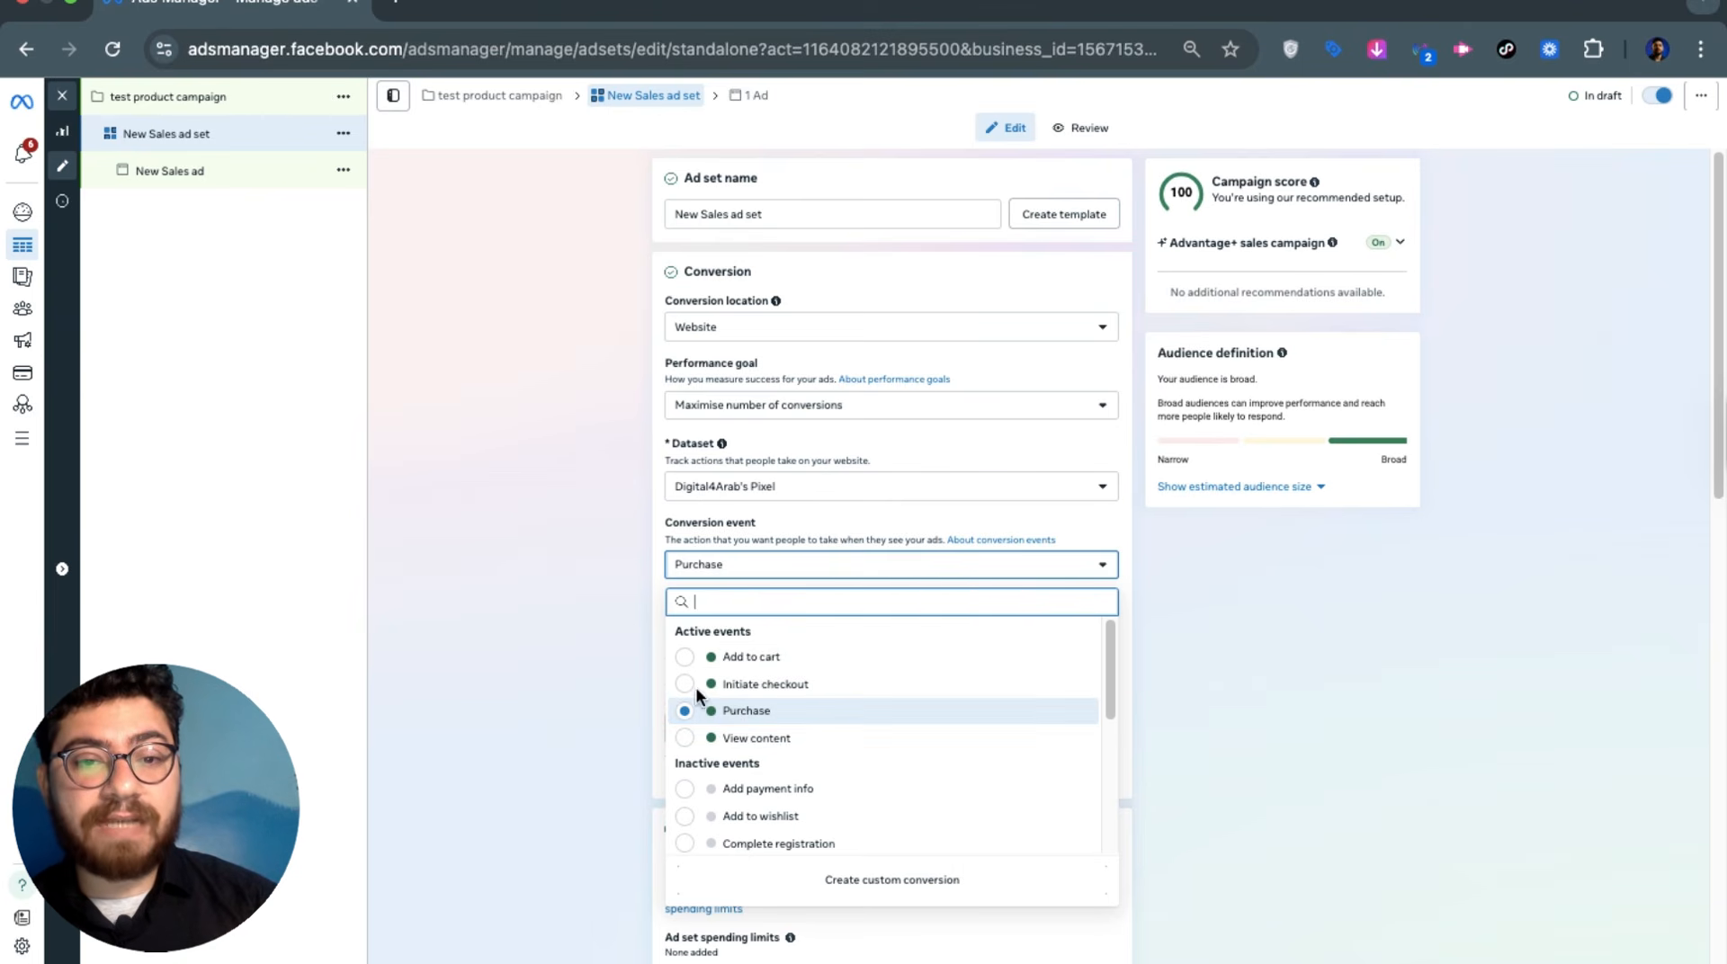
pyautogui.click(554, 604)
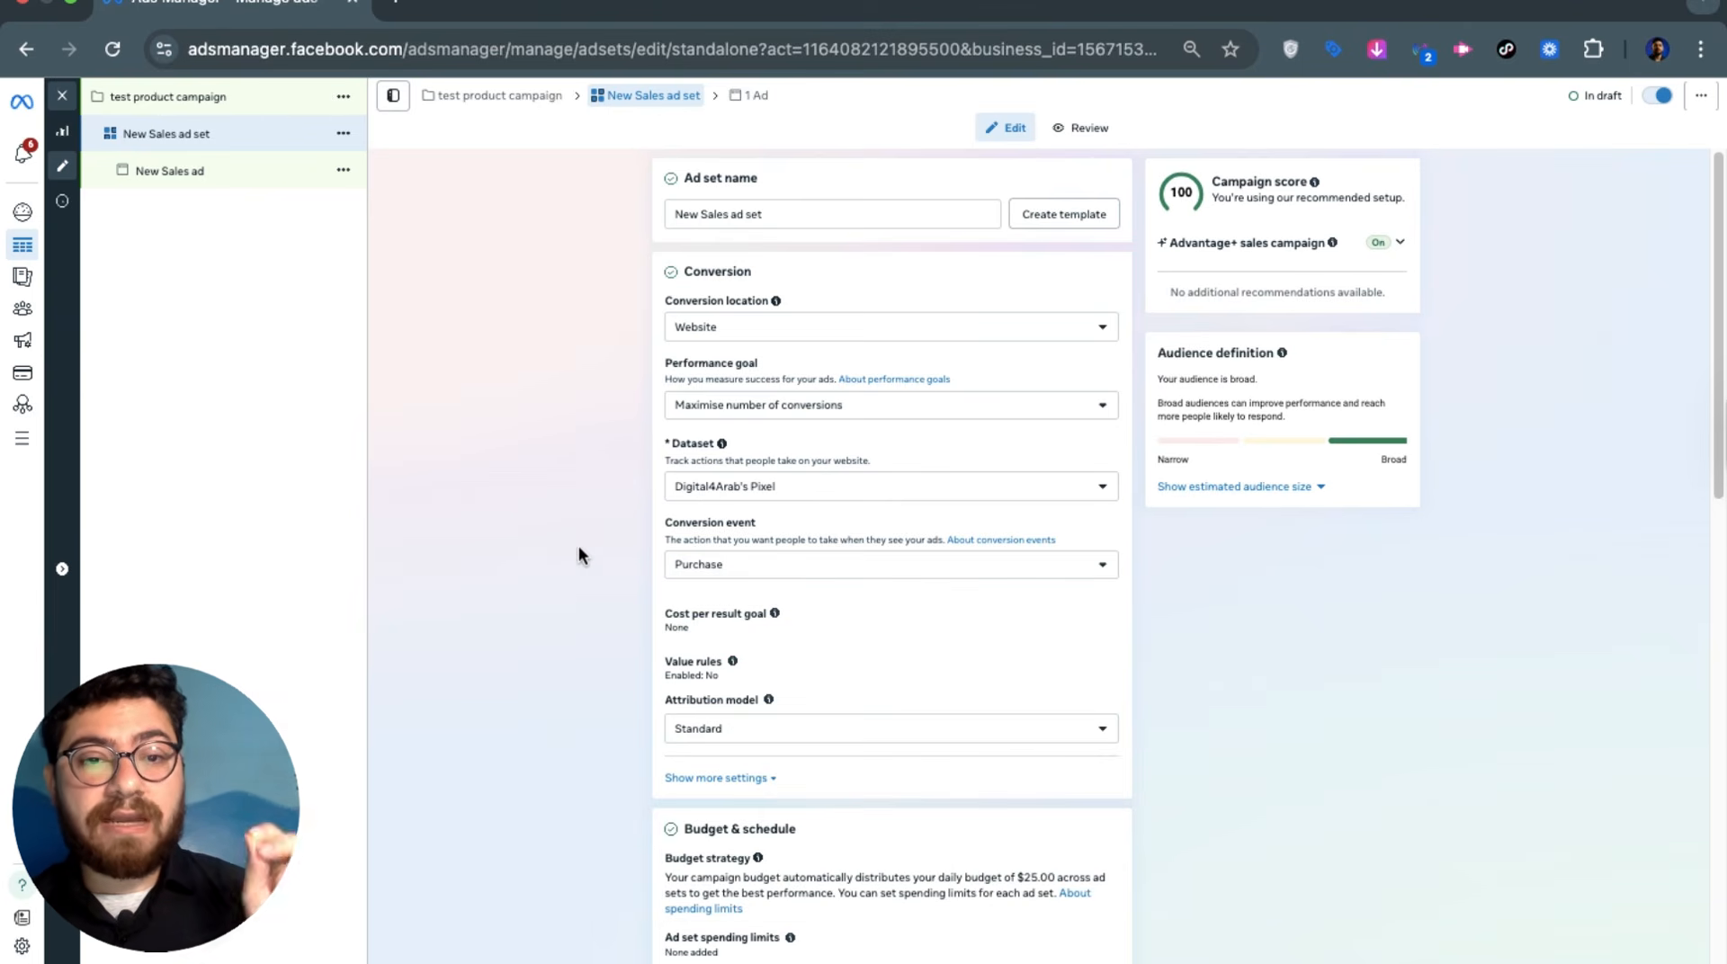
pyautogui.scroll(-3, 580, 545)
pyautogui.scroll(-8, 575, 553)
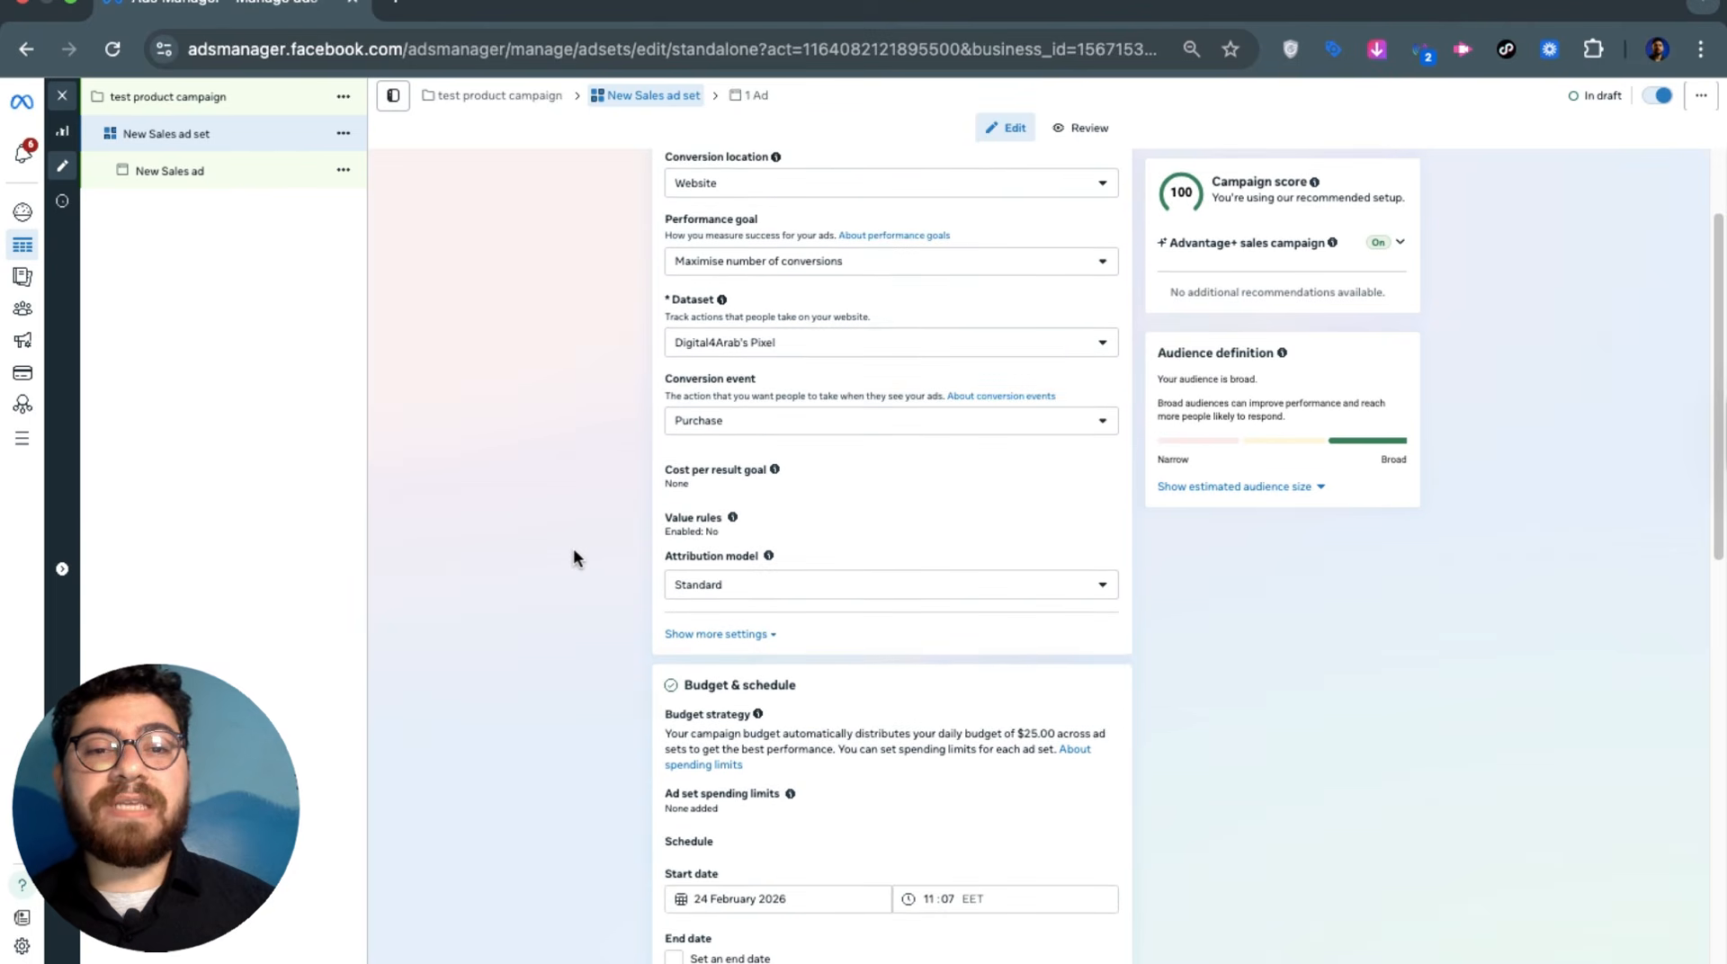
# Show more audience controls and open the Locations editor, which lists only Egypt
pyautogui.scroll(-9, 573, 549)
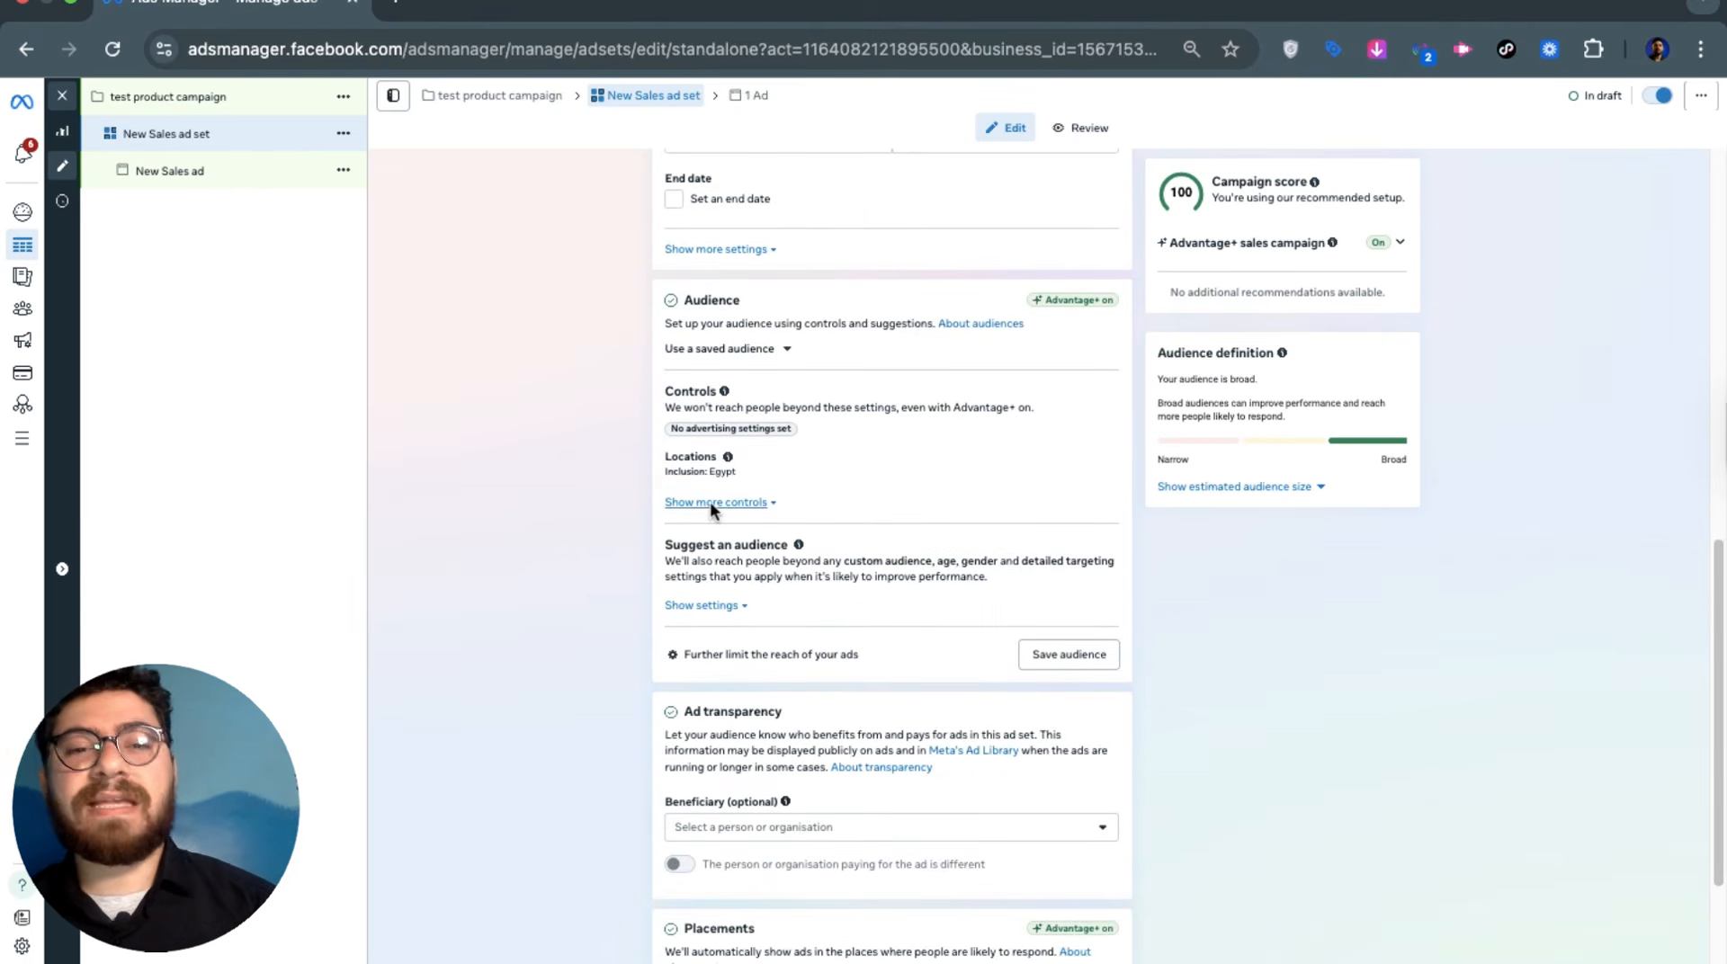
pyautogui.click(710, 501)
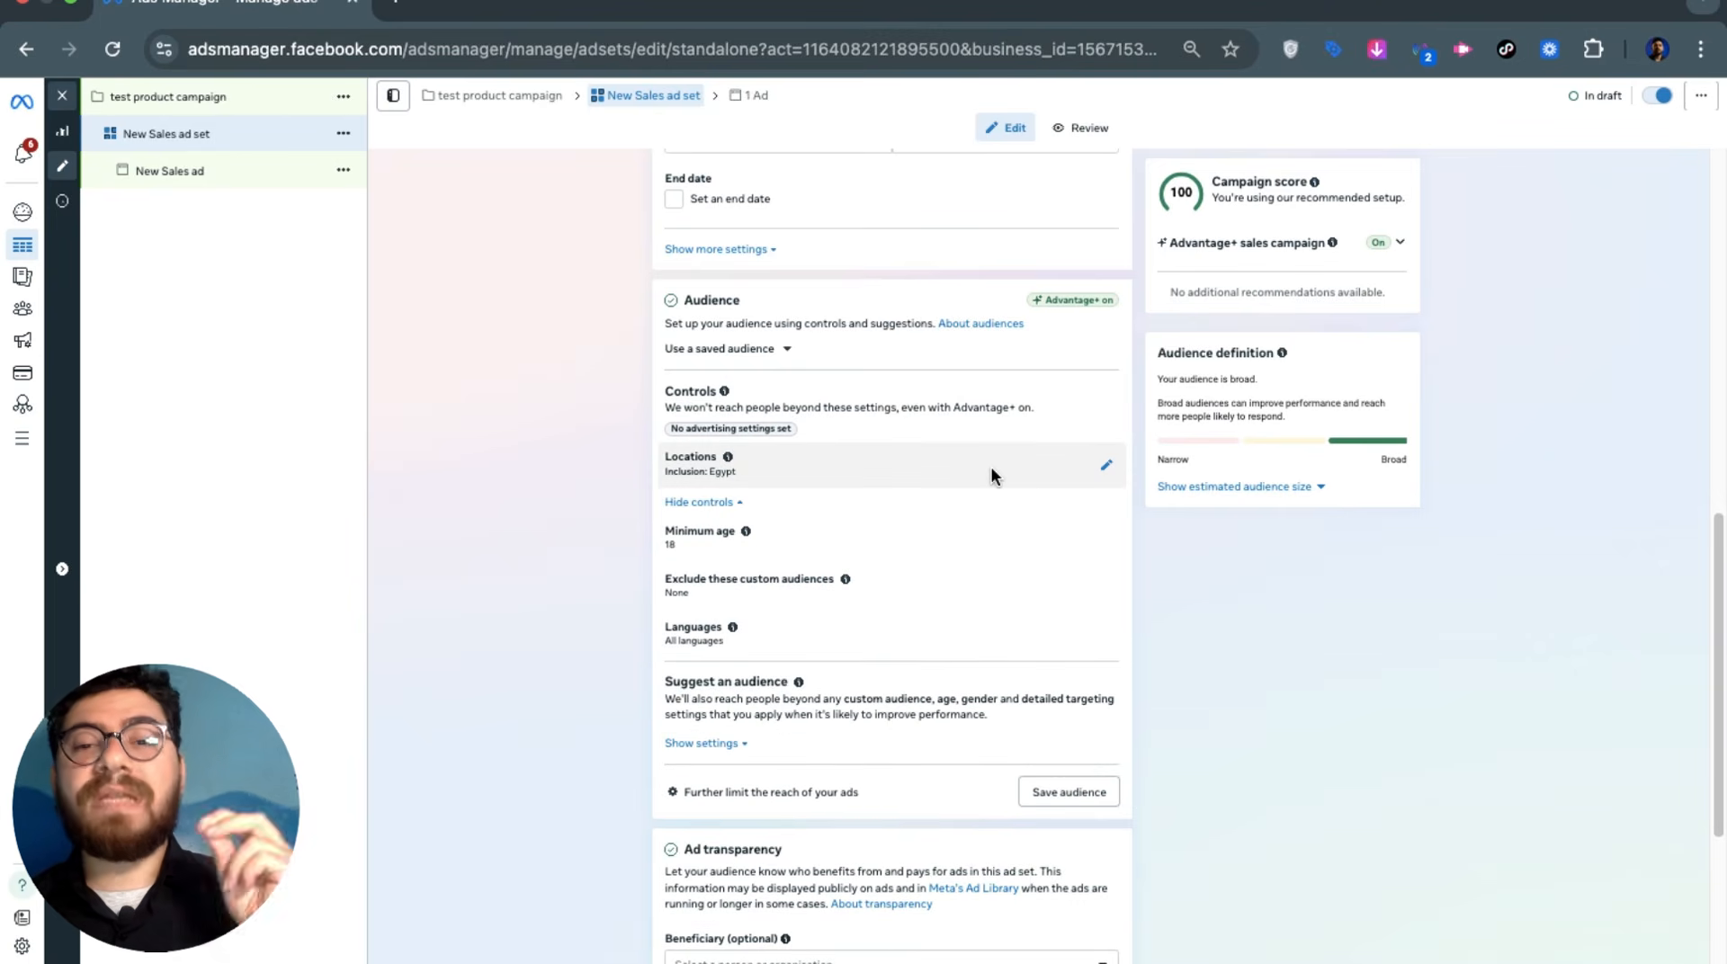
pyautogui.click(992, 468)
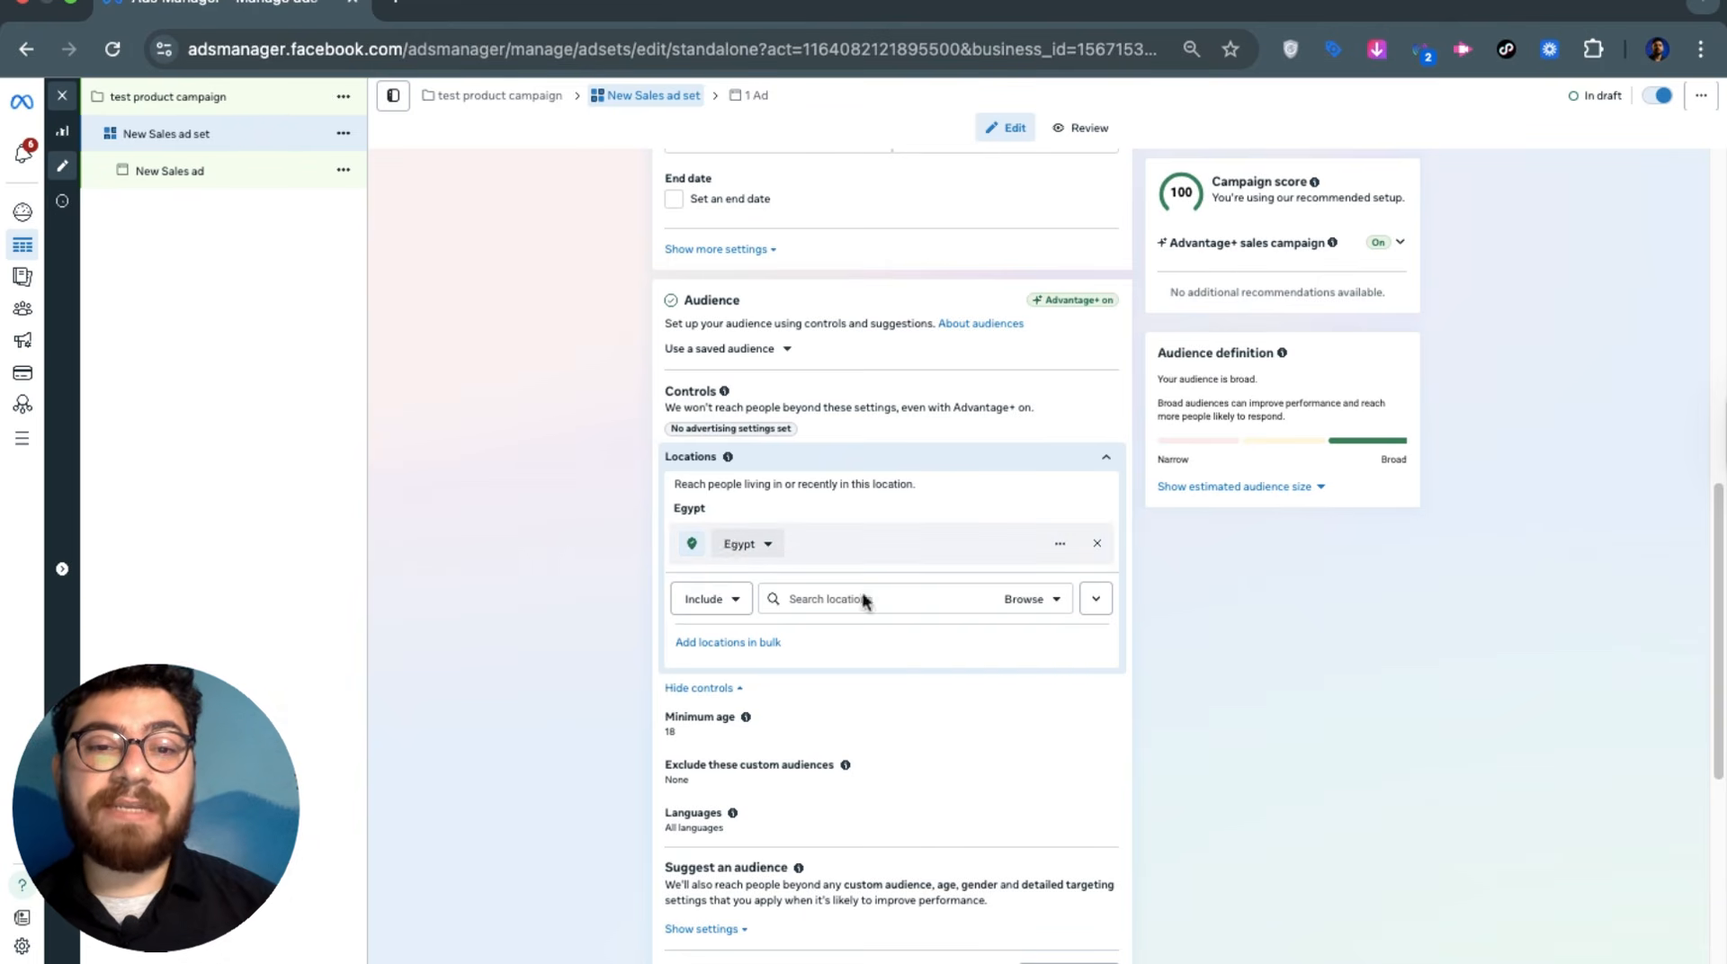
# Search 'saudi' to target Saudi Arabia, discard a stray 'cairo' search, and close locations
pyautogui.click(925, 592)
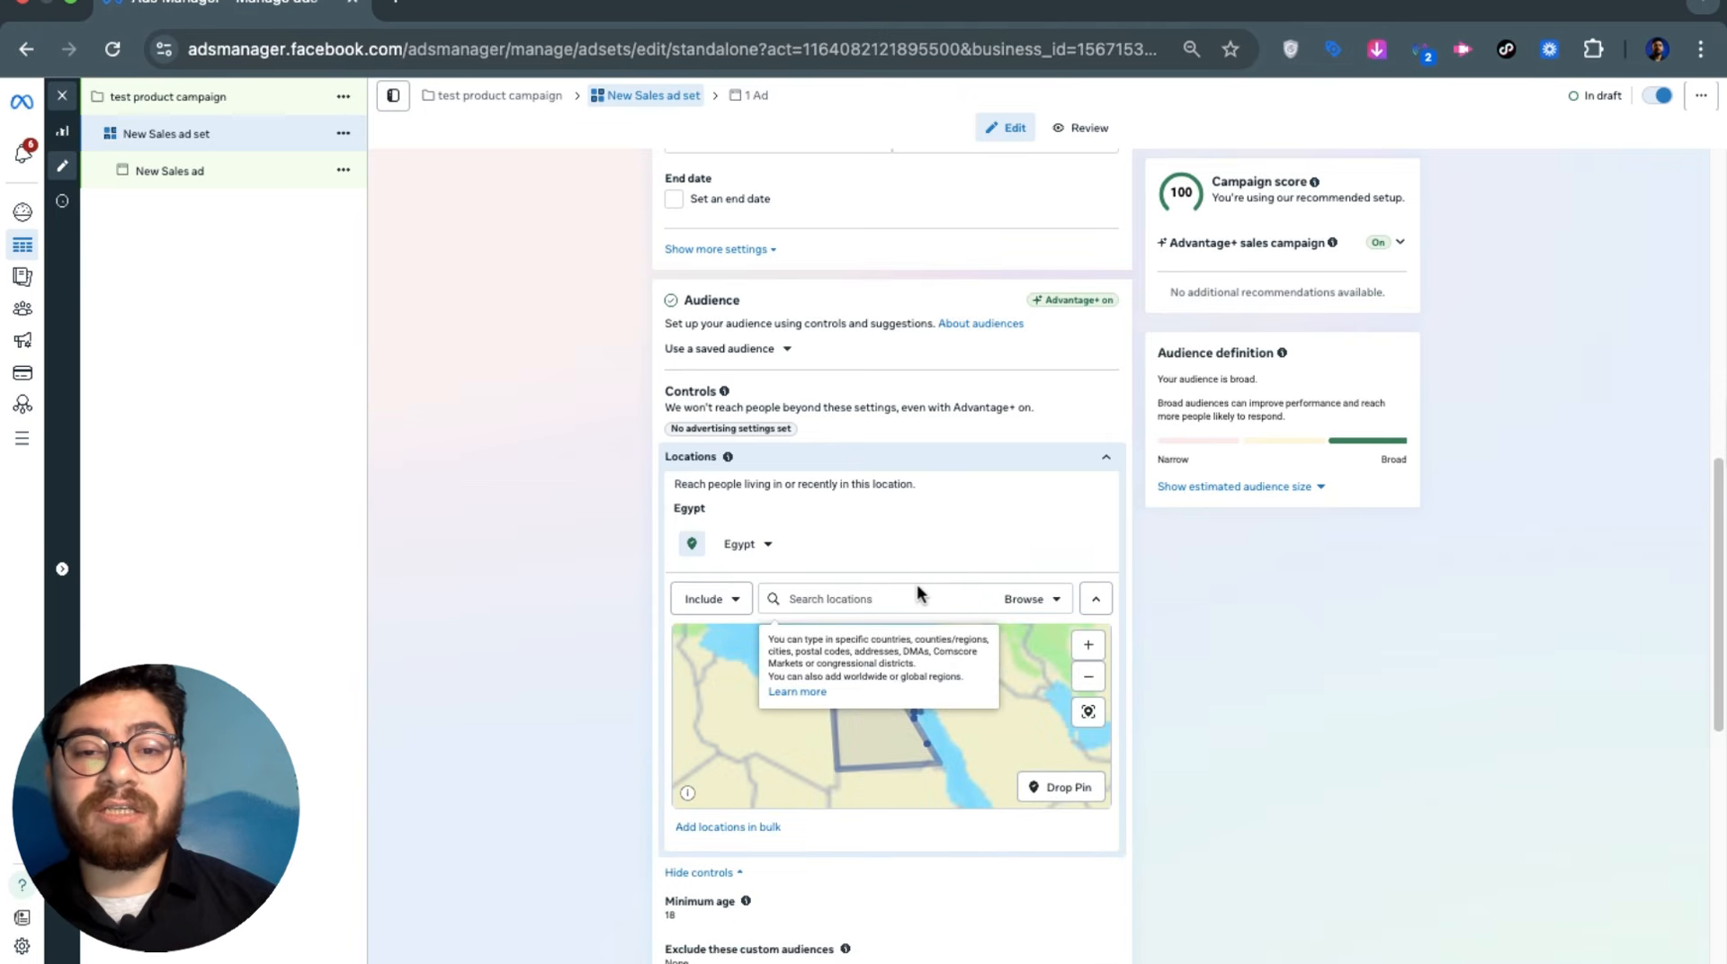
pyautogui.write('saudi')
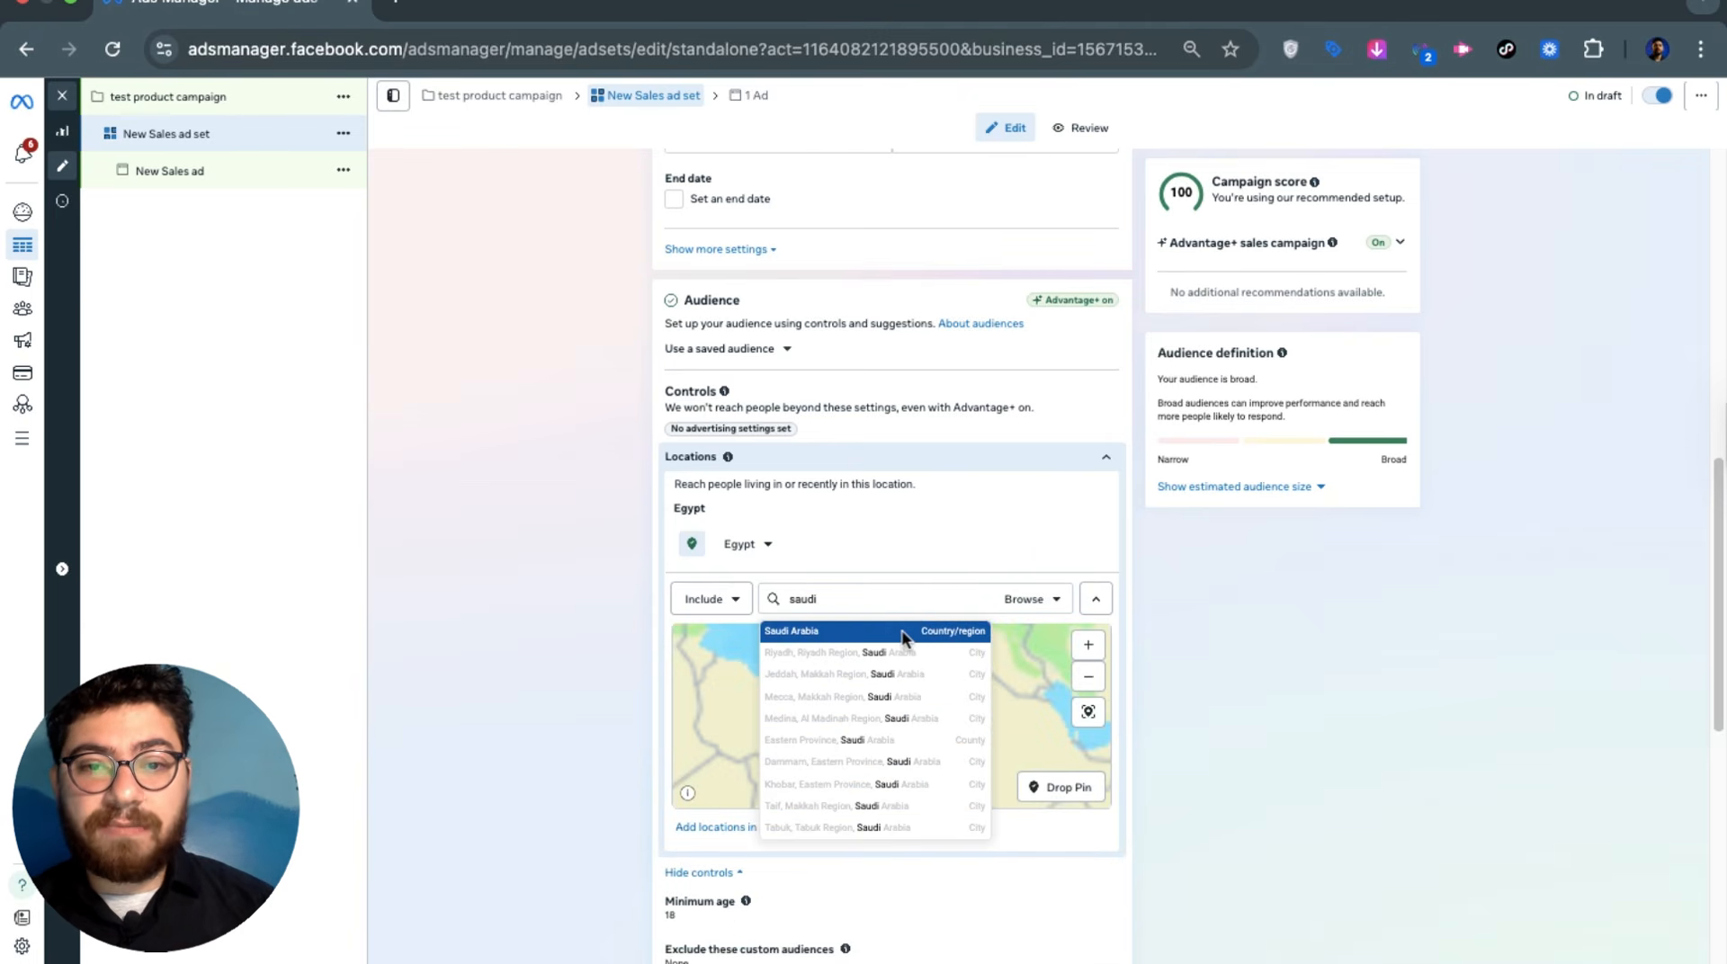
pyautogui.click(907, 620)
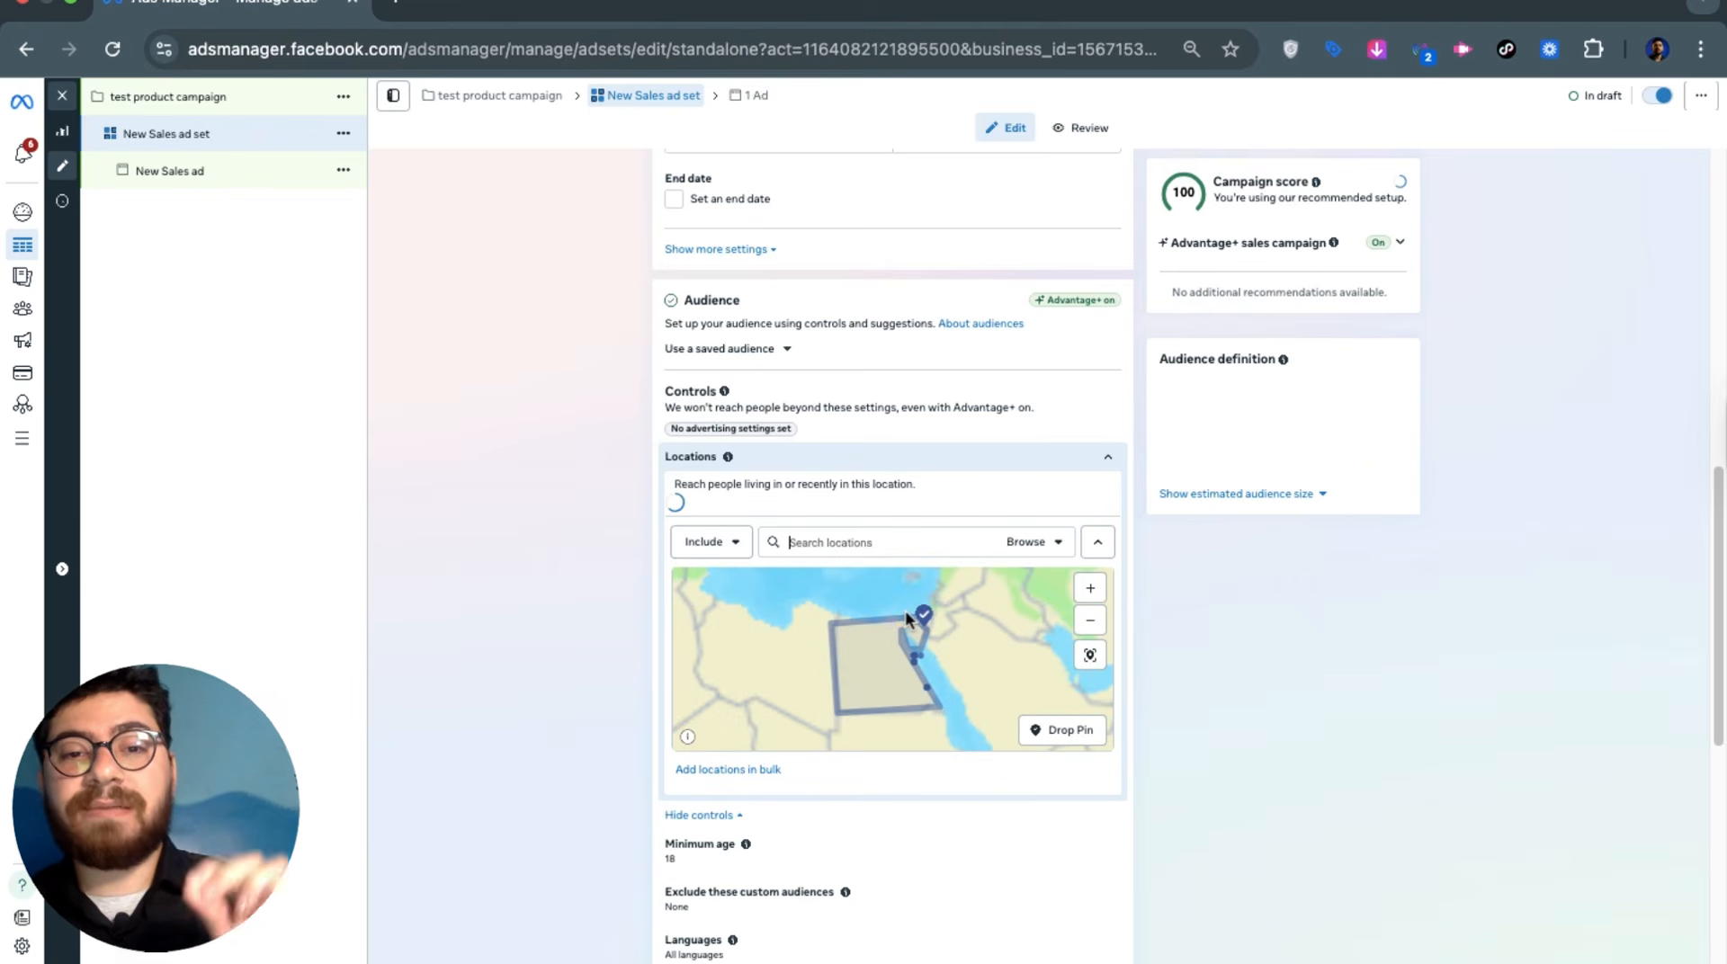
pyautogui.moveTo(1100, 550)
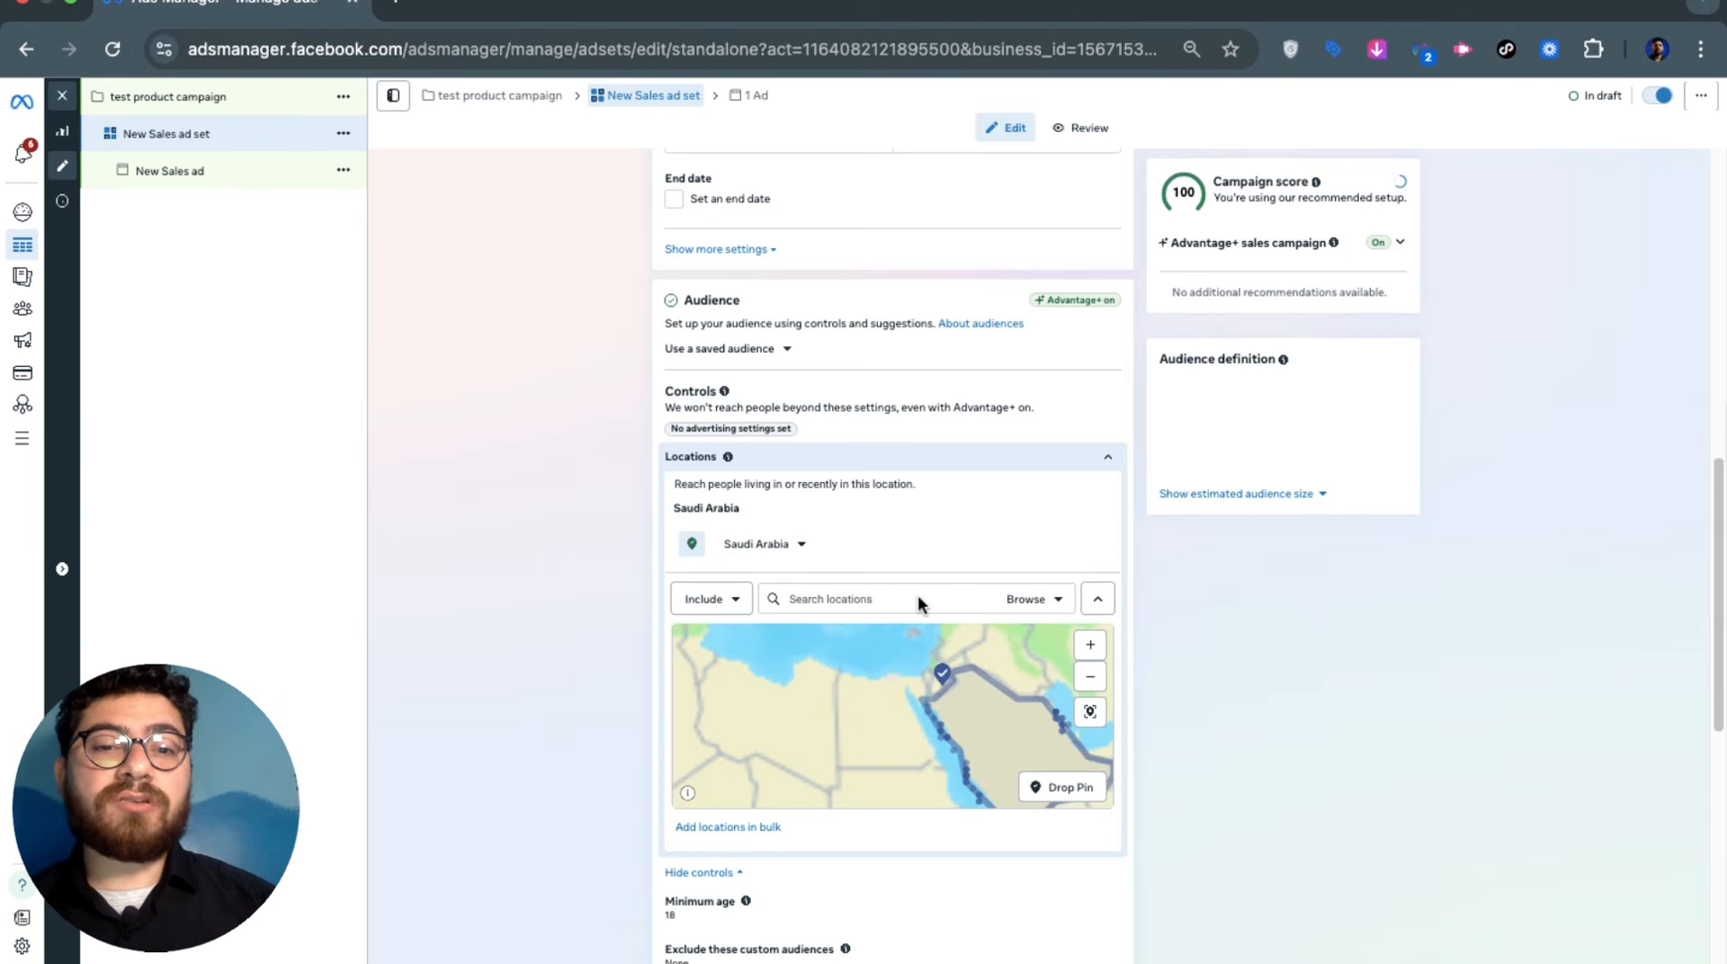
pyautogui.click(917, 601)
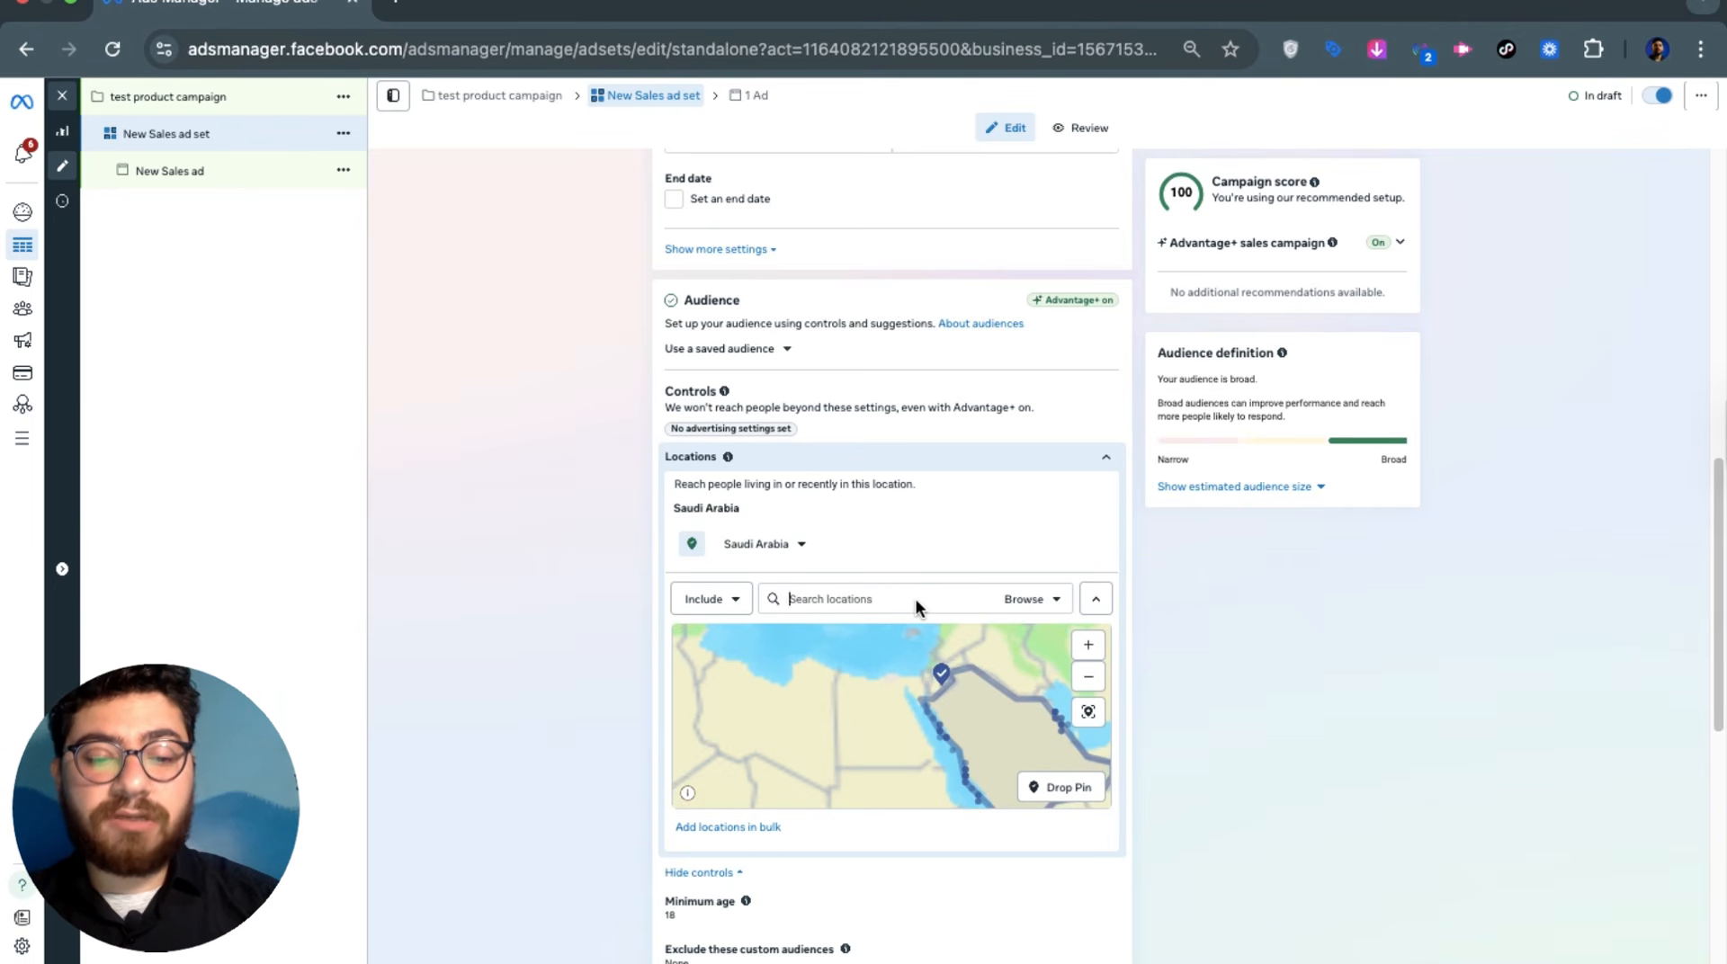
pyautogui.write('cairo')
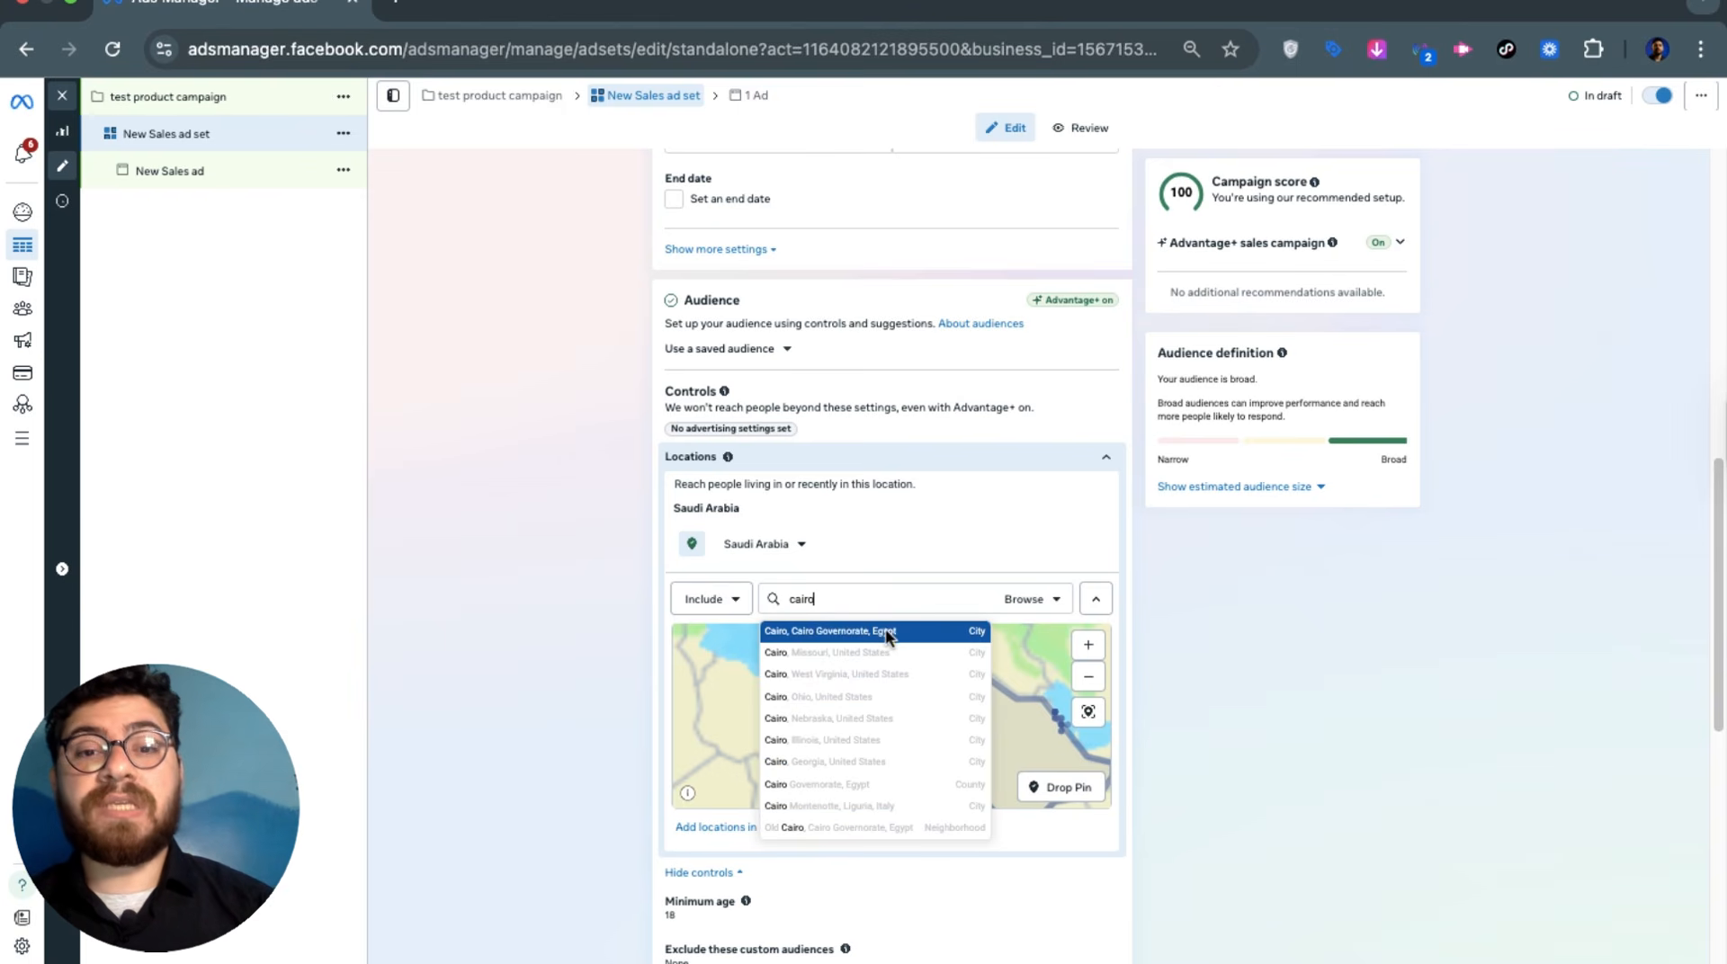
pyautogui.doubleClick(882, 597)
pyautogui.press('BackSpace')
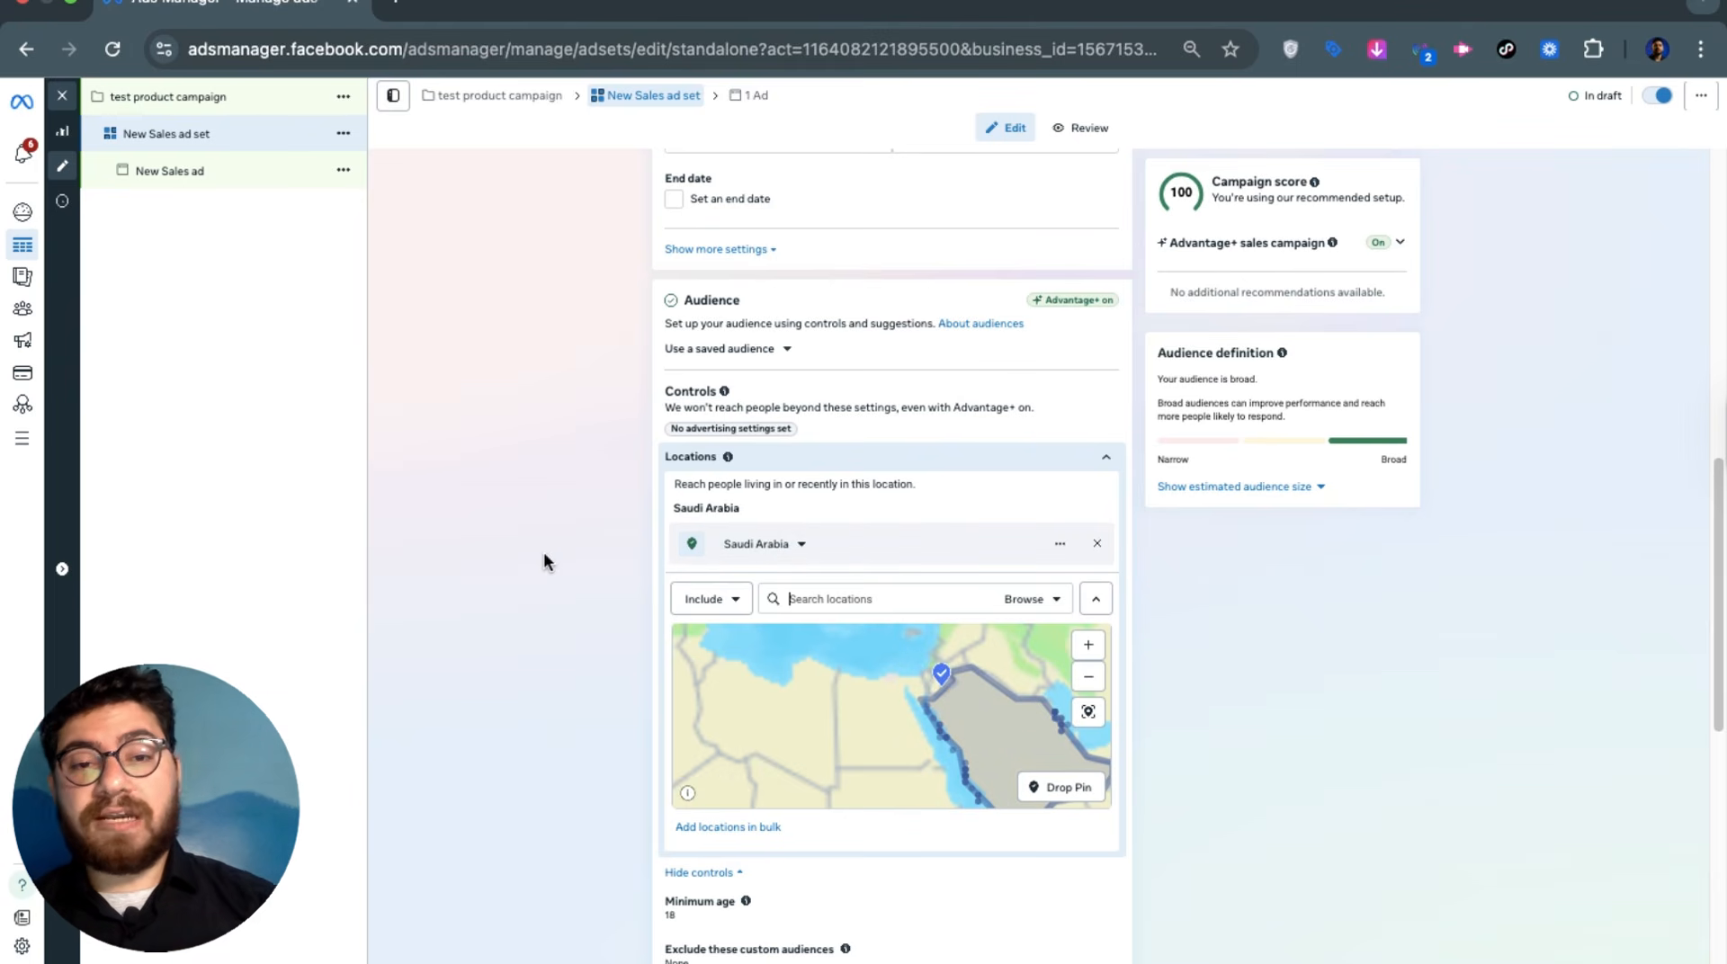
pyautogui.click(921, 461)
# Change the audience minimum age from 18 to 20
pyautogui.click(860, 371)
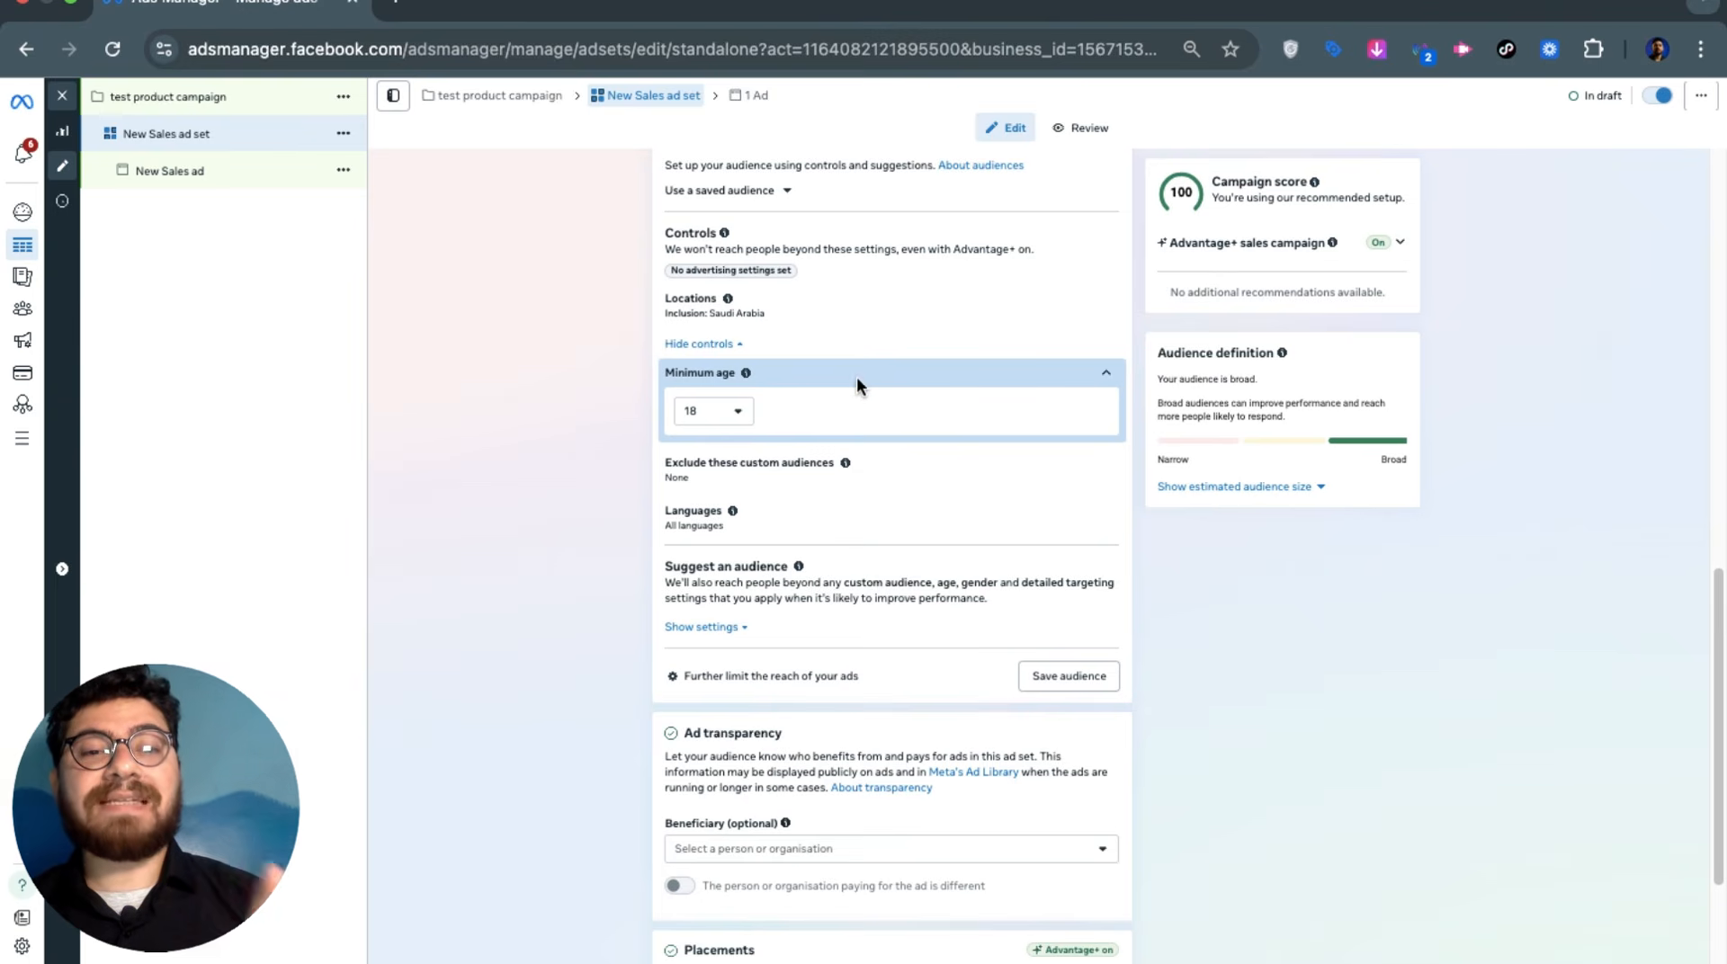
pyautogui.click(722, 397)
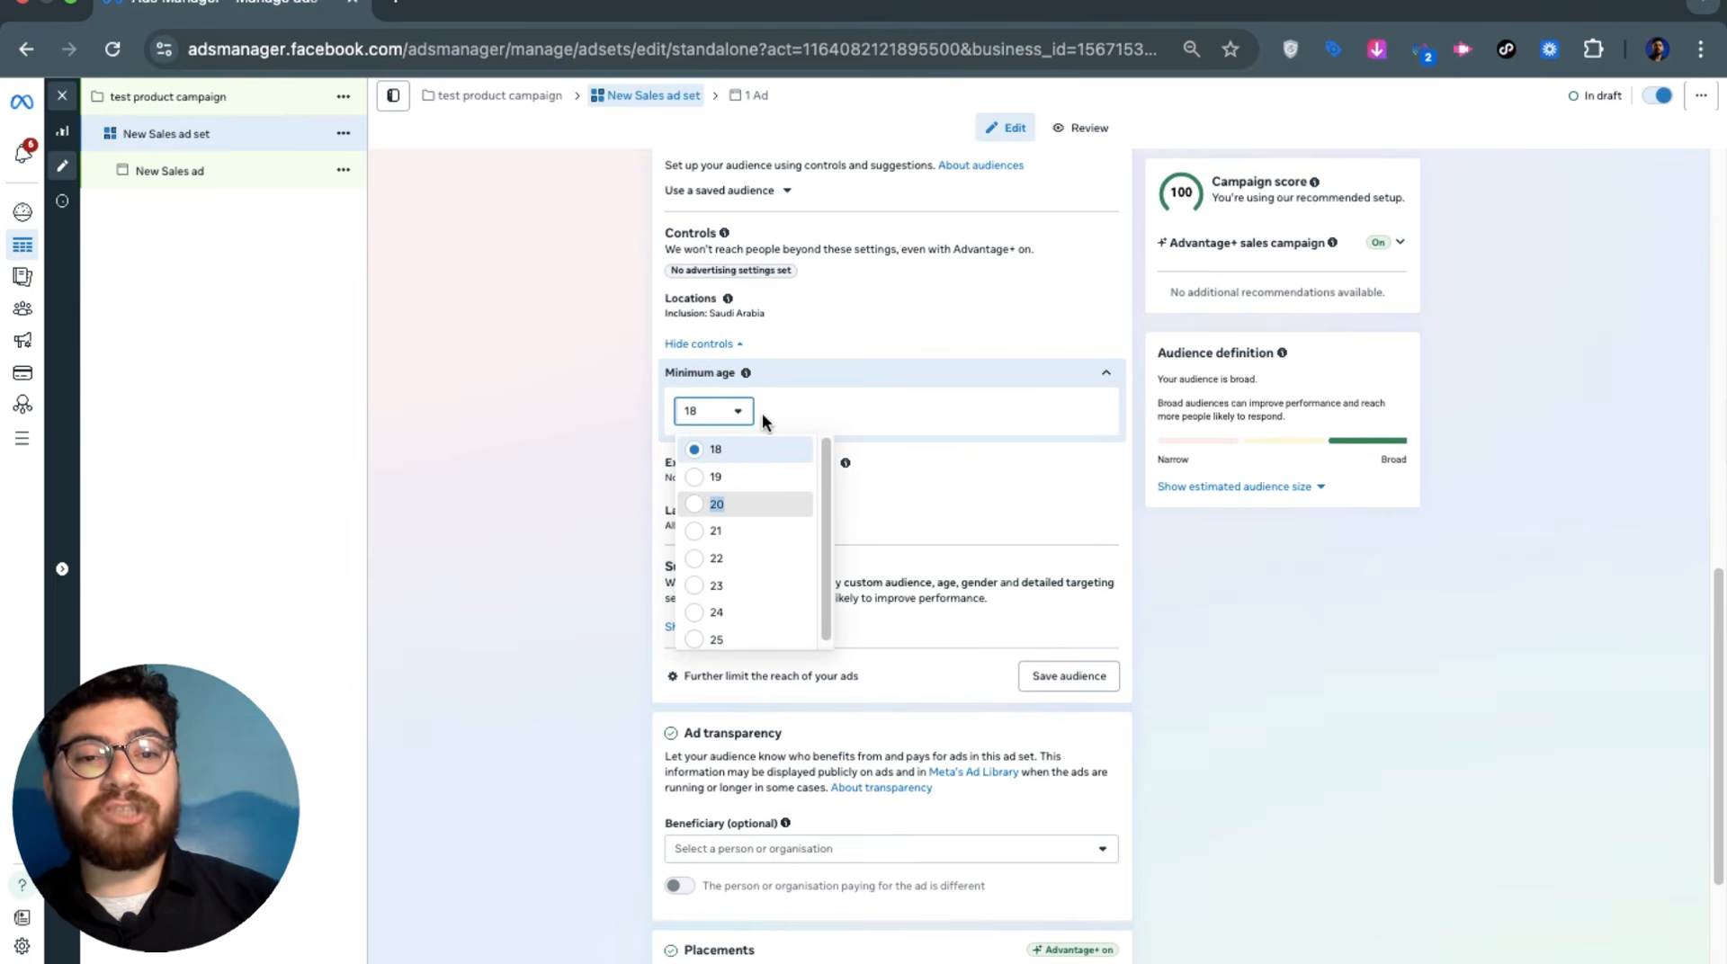
pyautogui.press('Return')
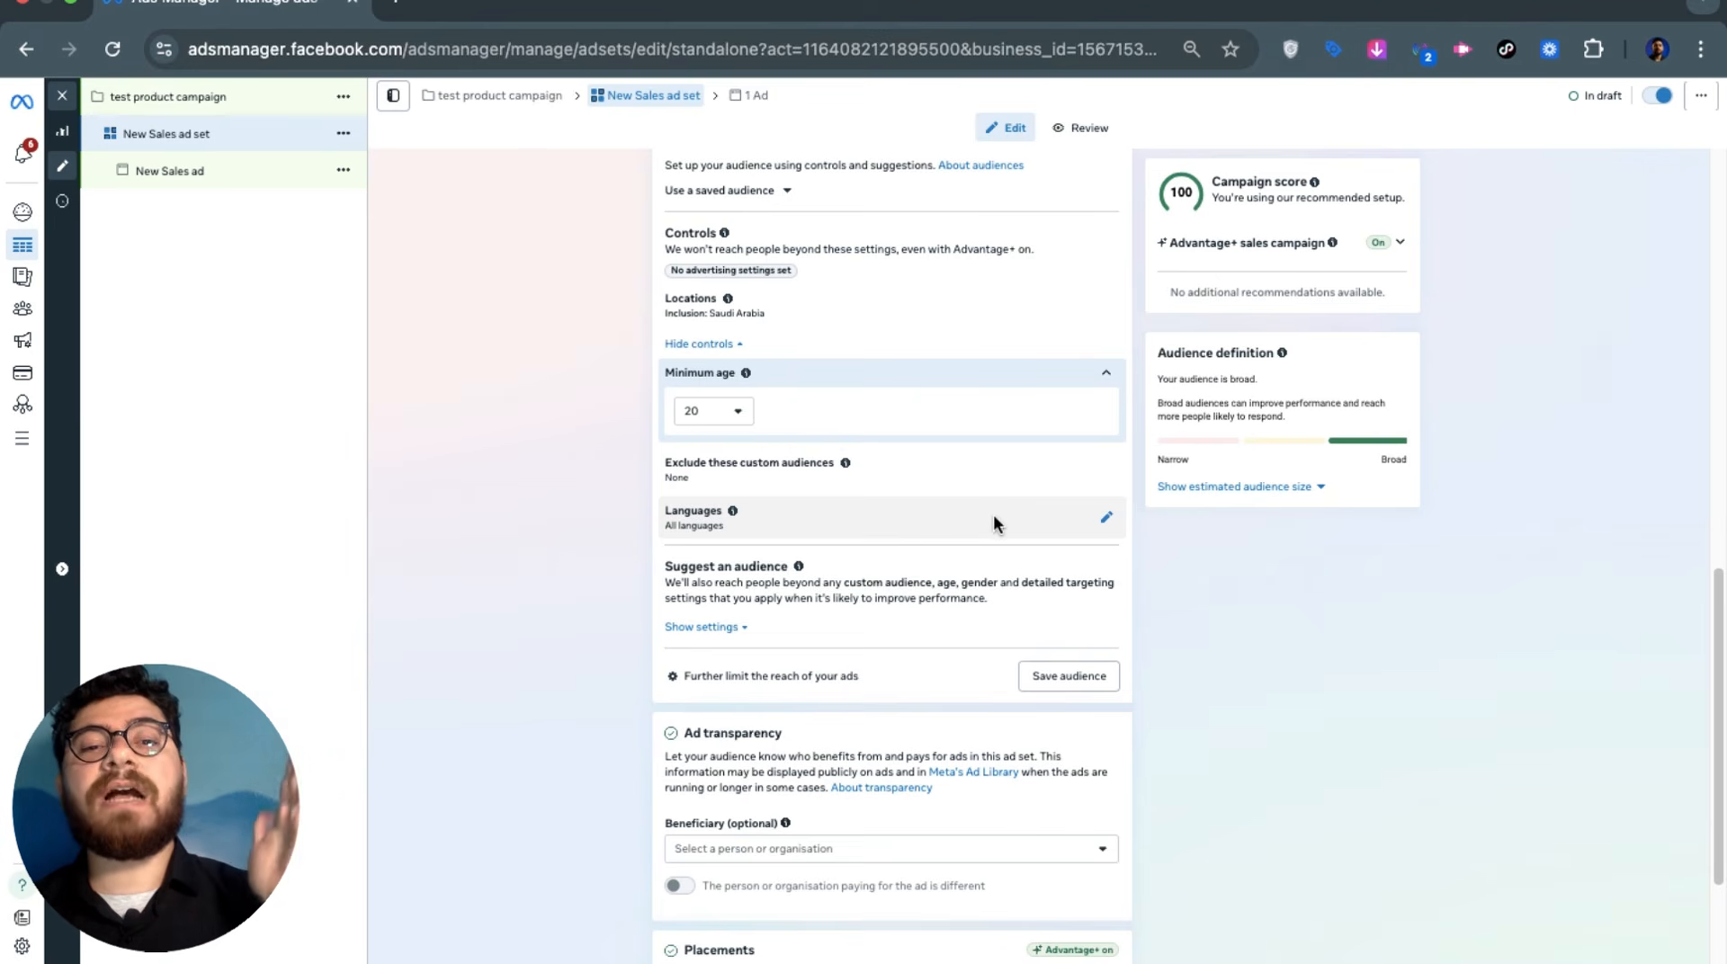
pyautogui.scroll(-1, 927, 509)
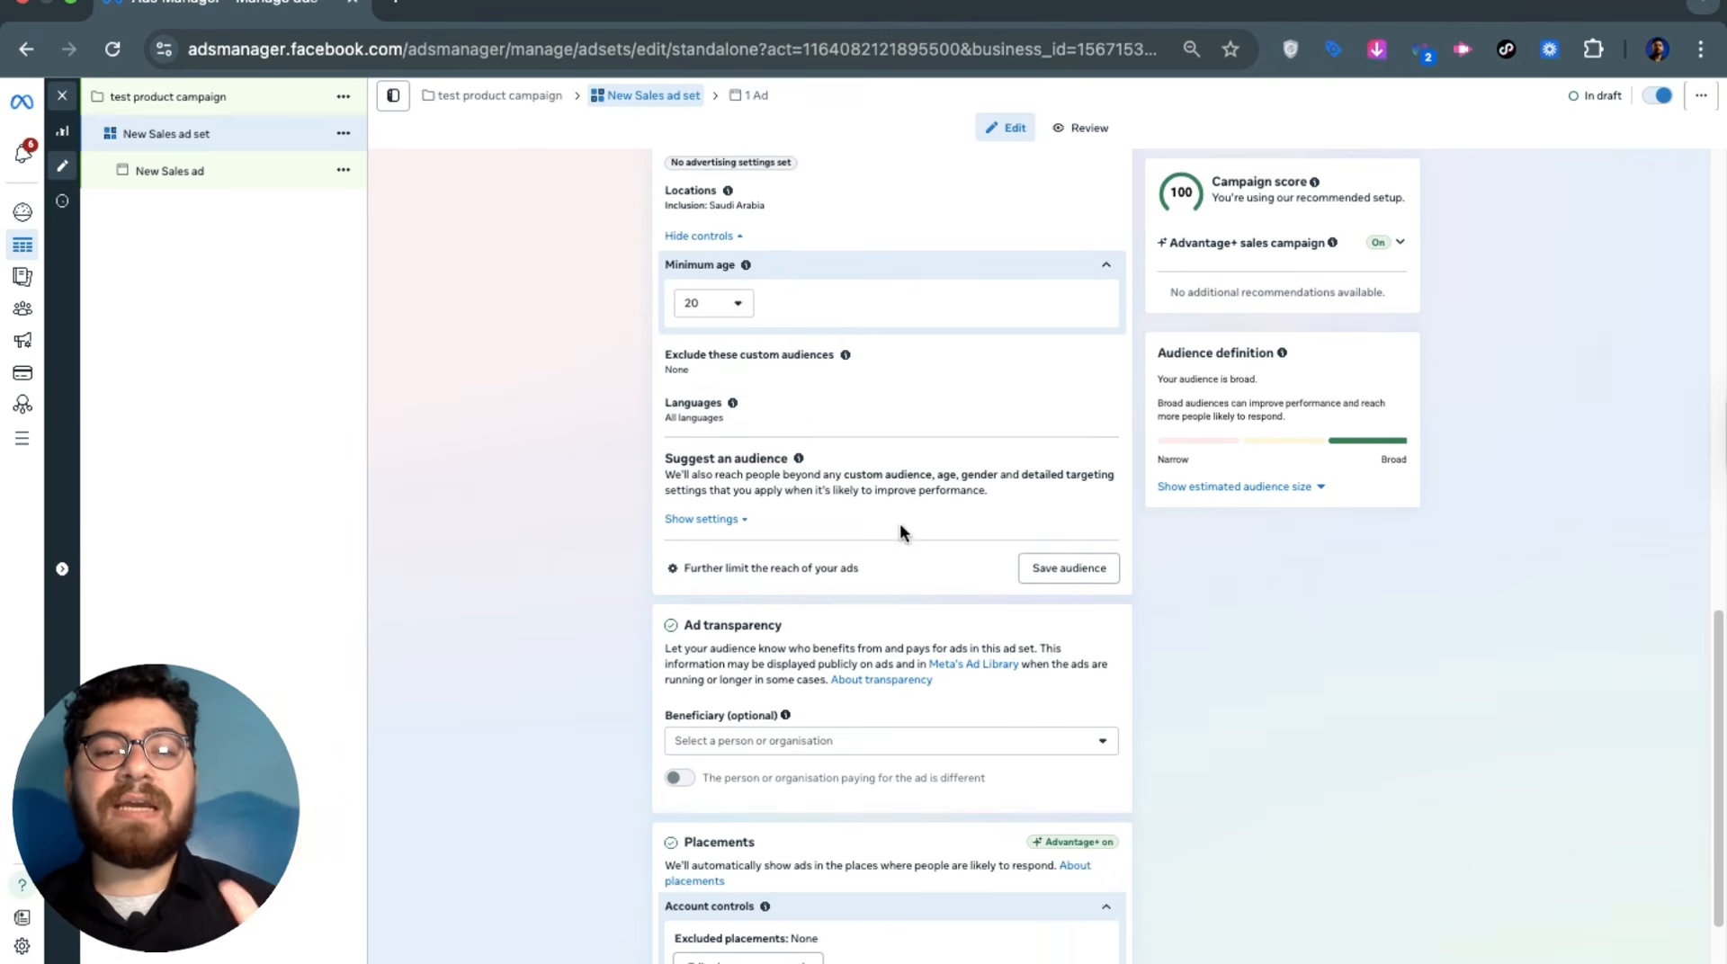
# Search detailed targeting for games, gamers and car owners, then clear it without adding any
pyautogui.click(697, 522)
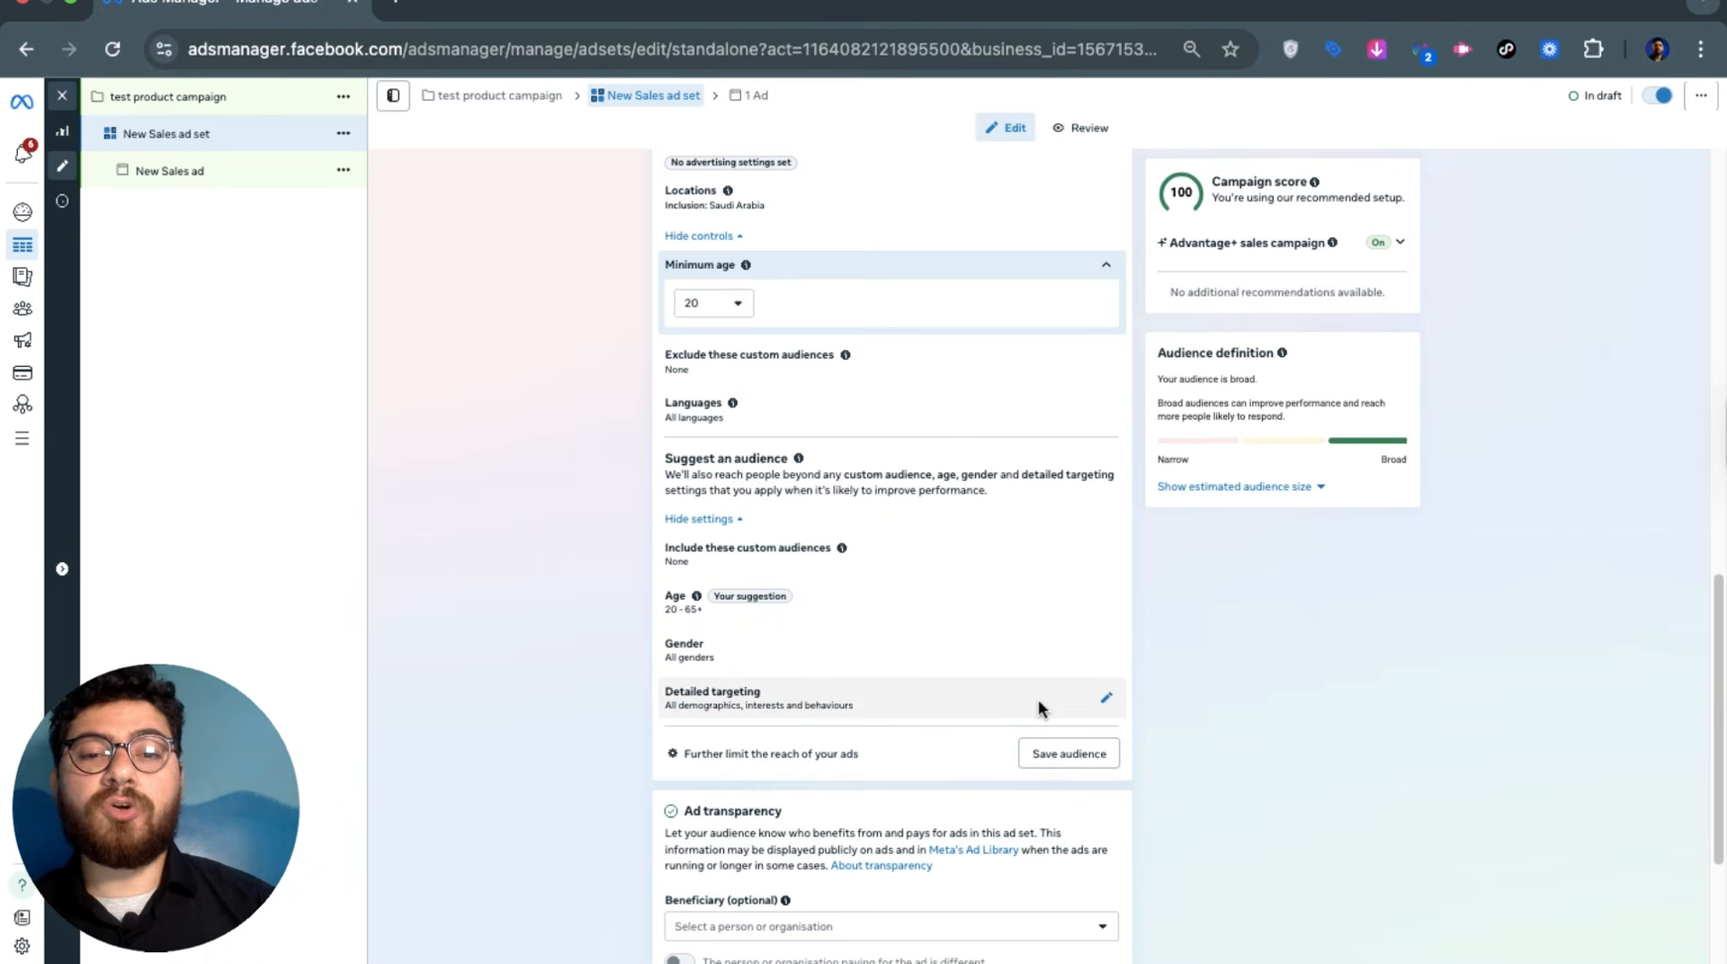
pyautogui.click(1108, 699)
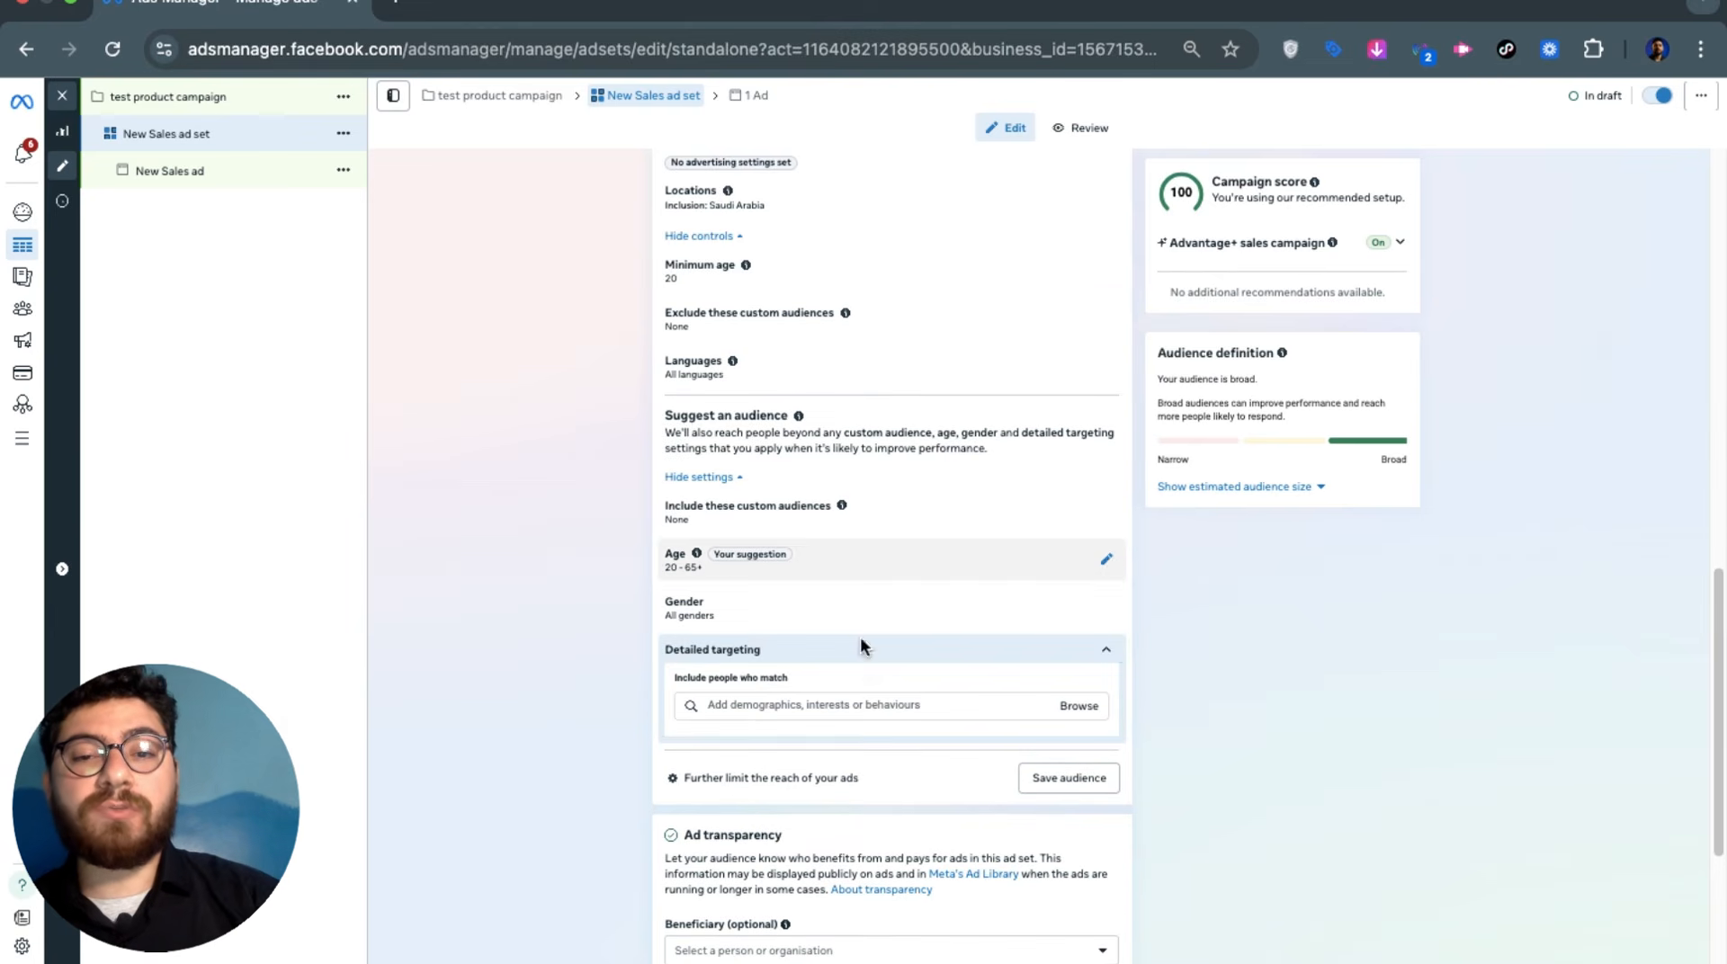
pyautogui.click(880, 708)
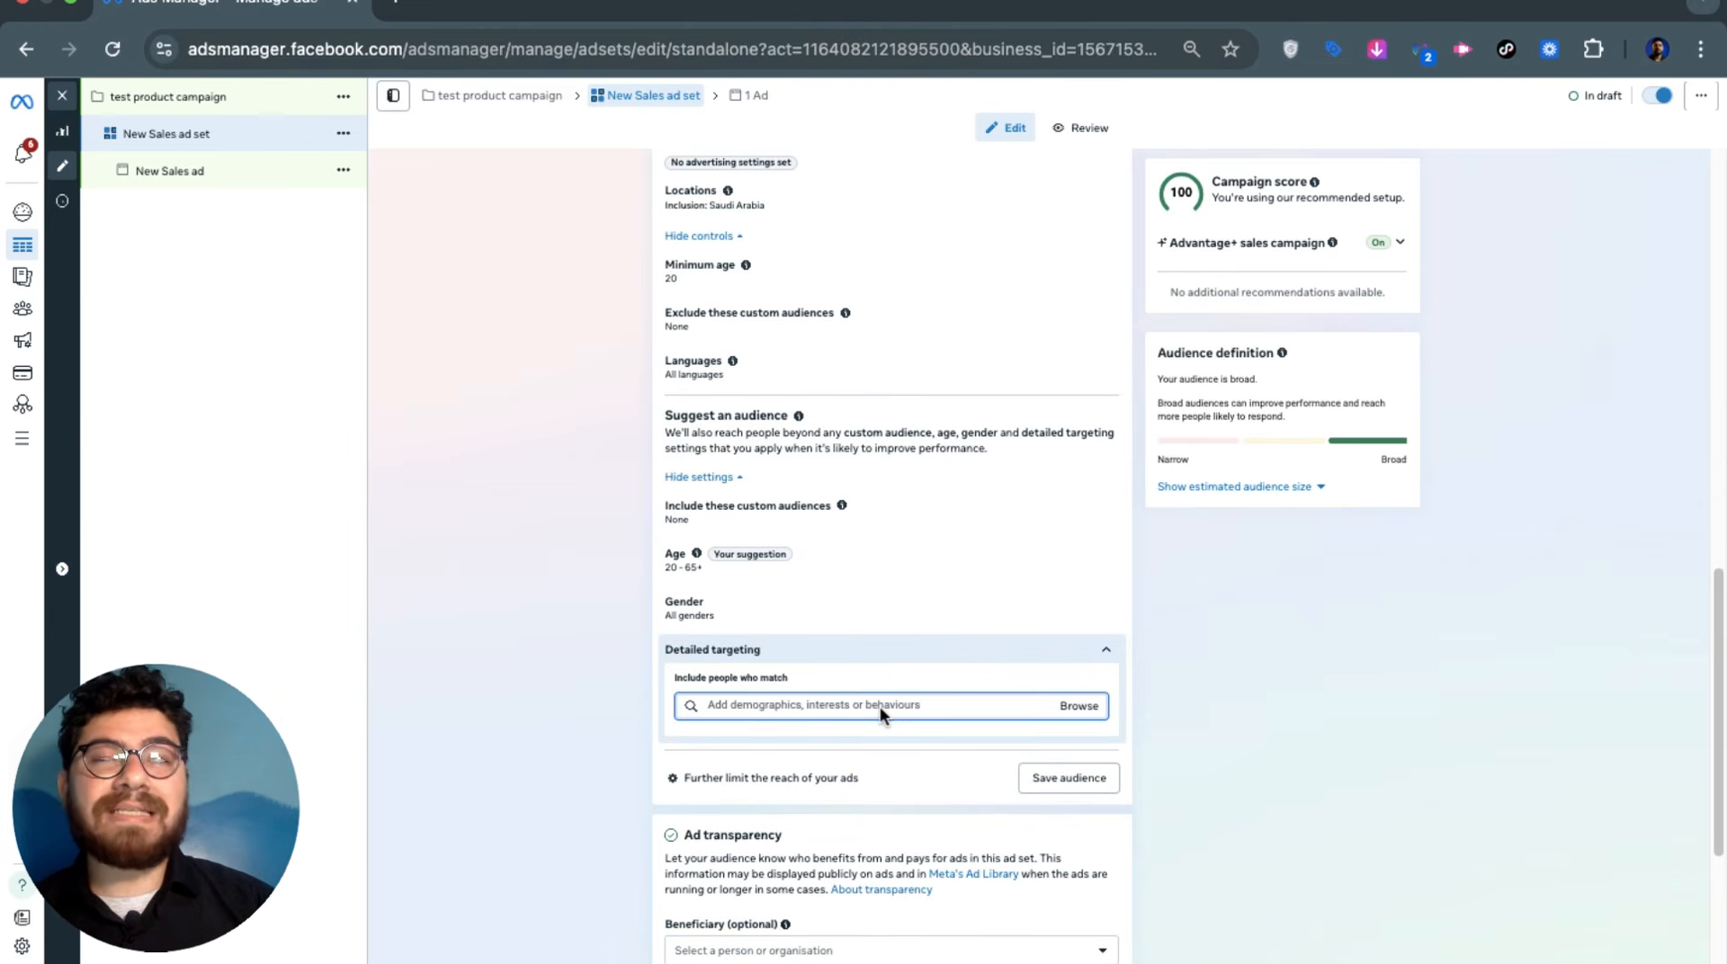
pyautogui.write('g')
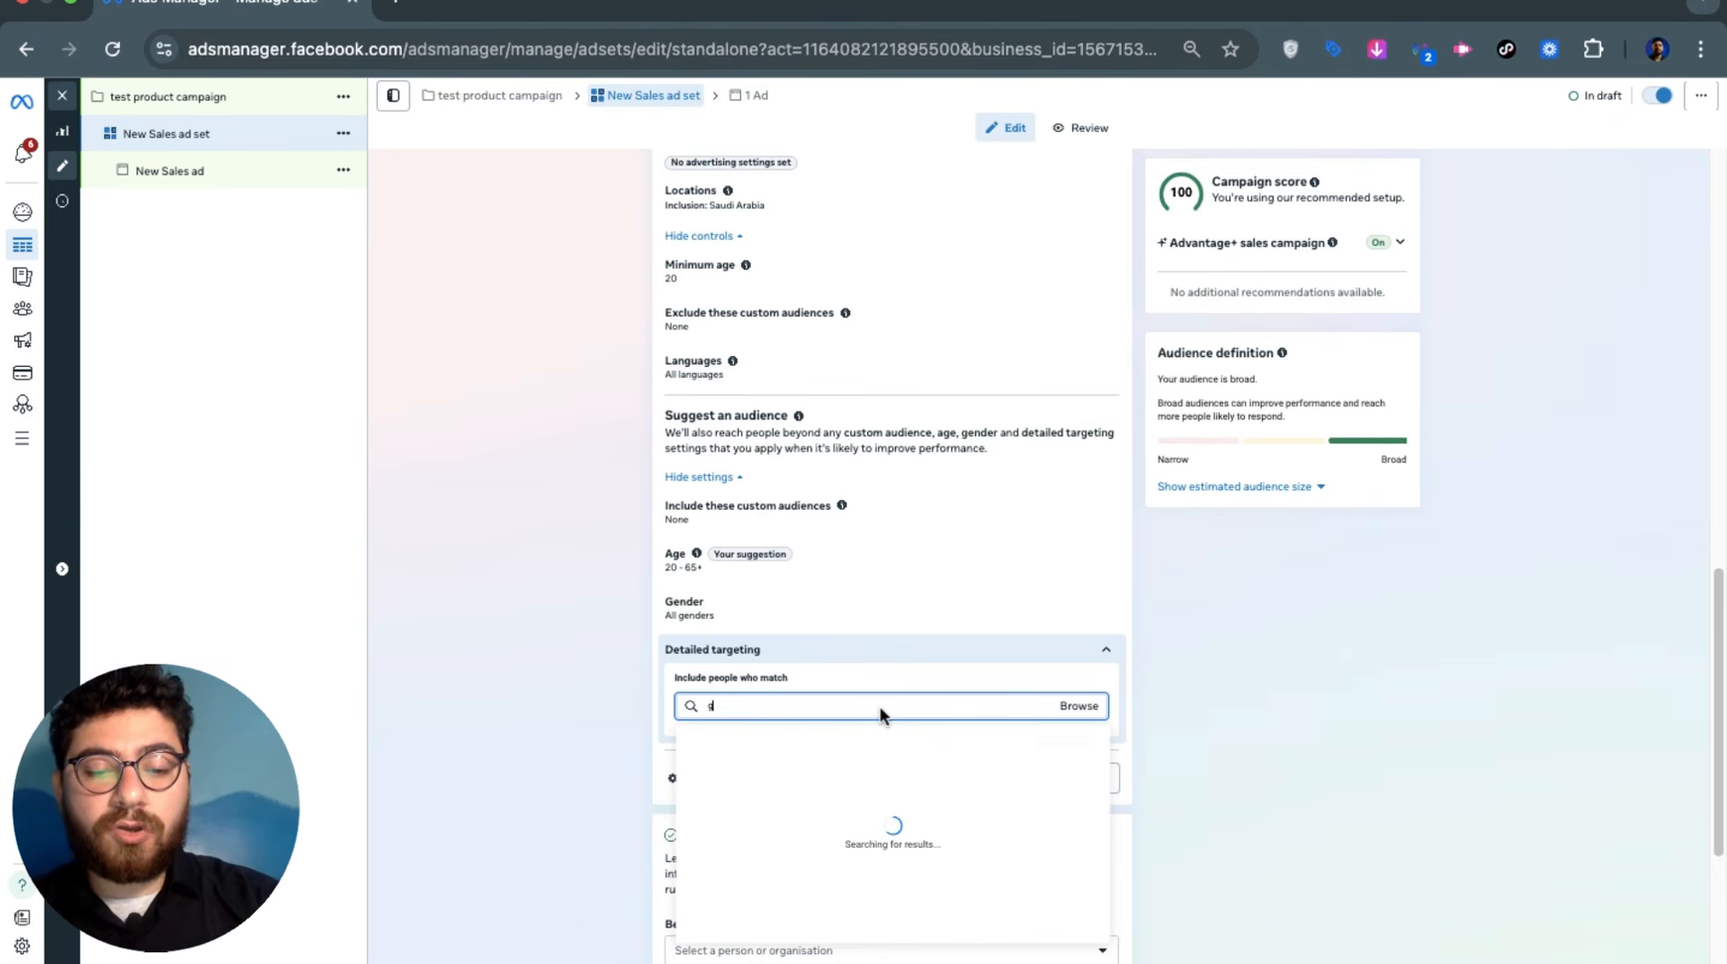
pyautogui.write('ames')
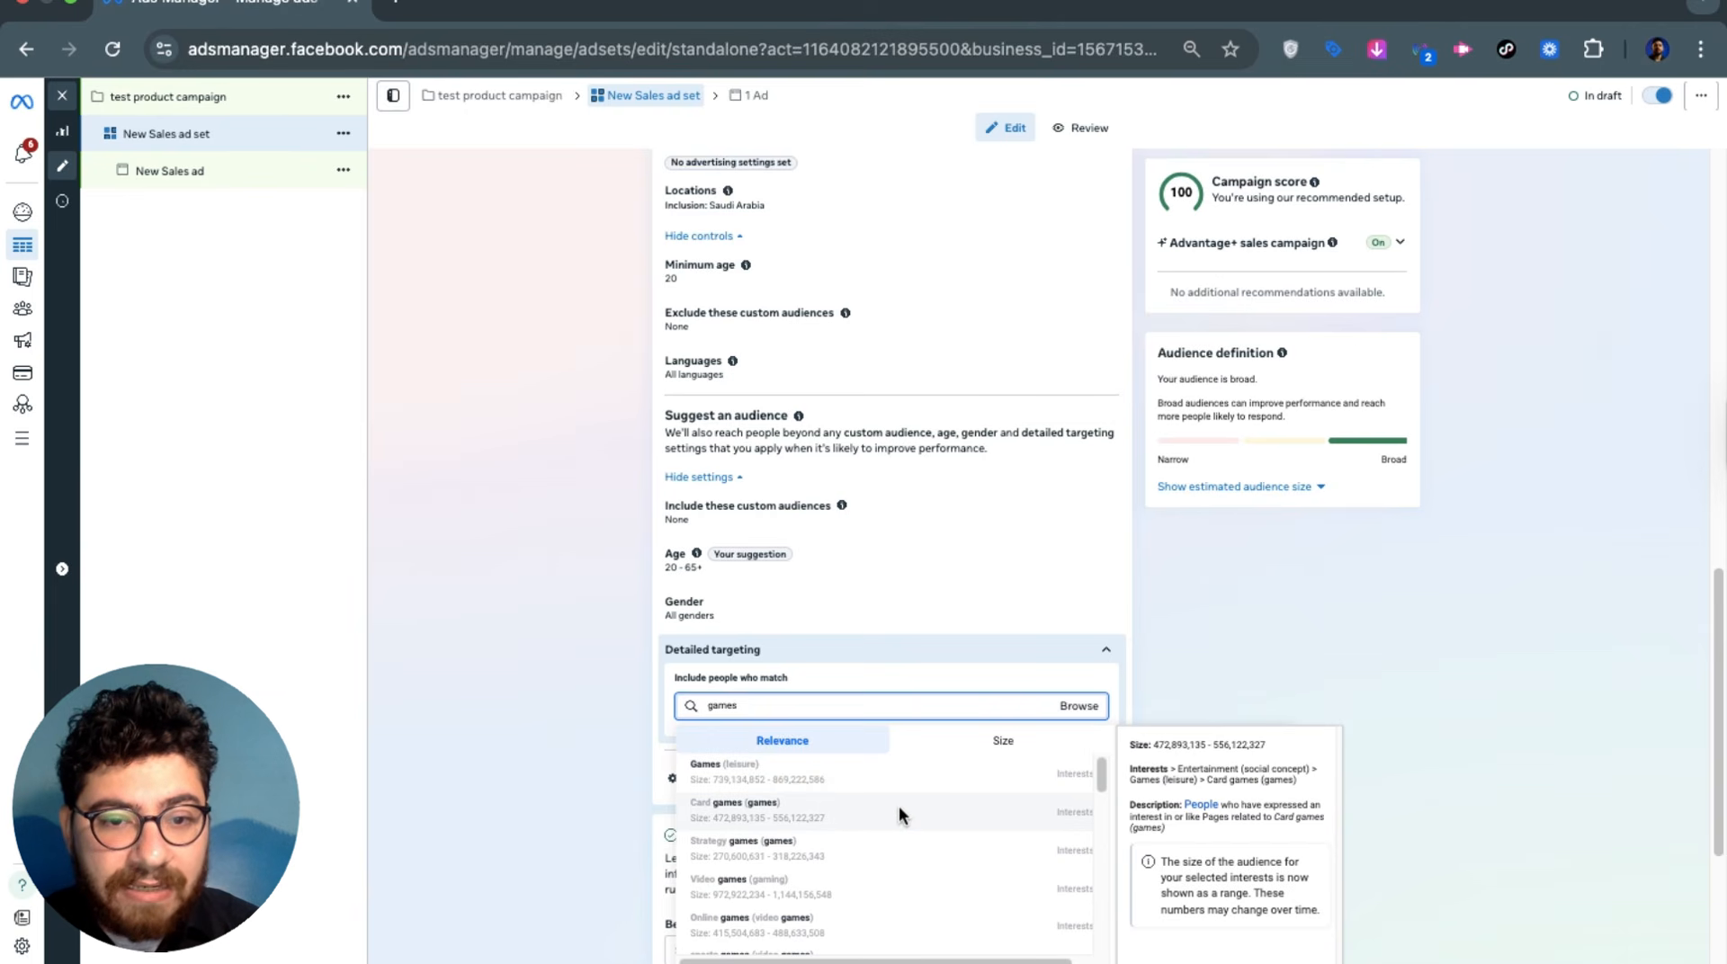
pyautogui.press('BackSpace')
pyautogui.press('BackSpace')
pyautogui.press('BackSpace')
pyautogui.press('BackSpace')
pyautogui.press('BackSpace')
pyautogui.write('g')
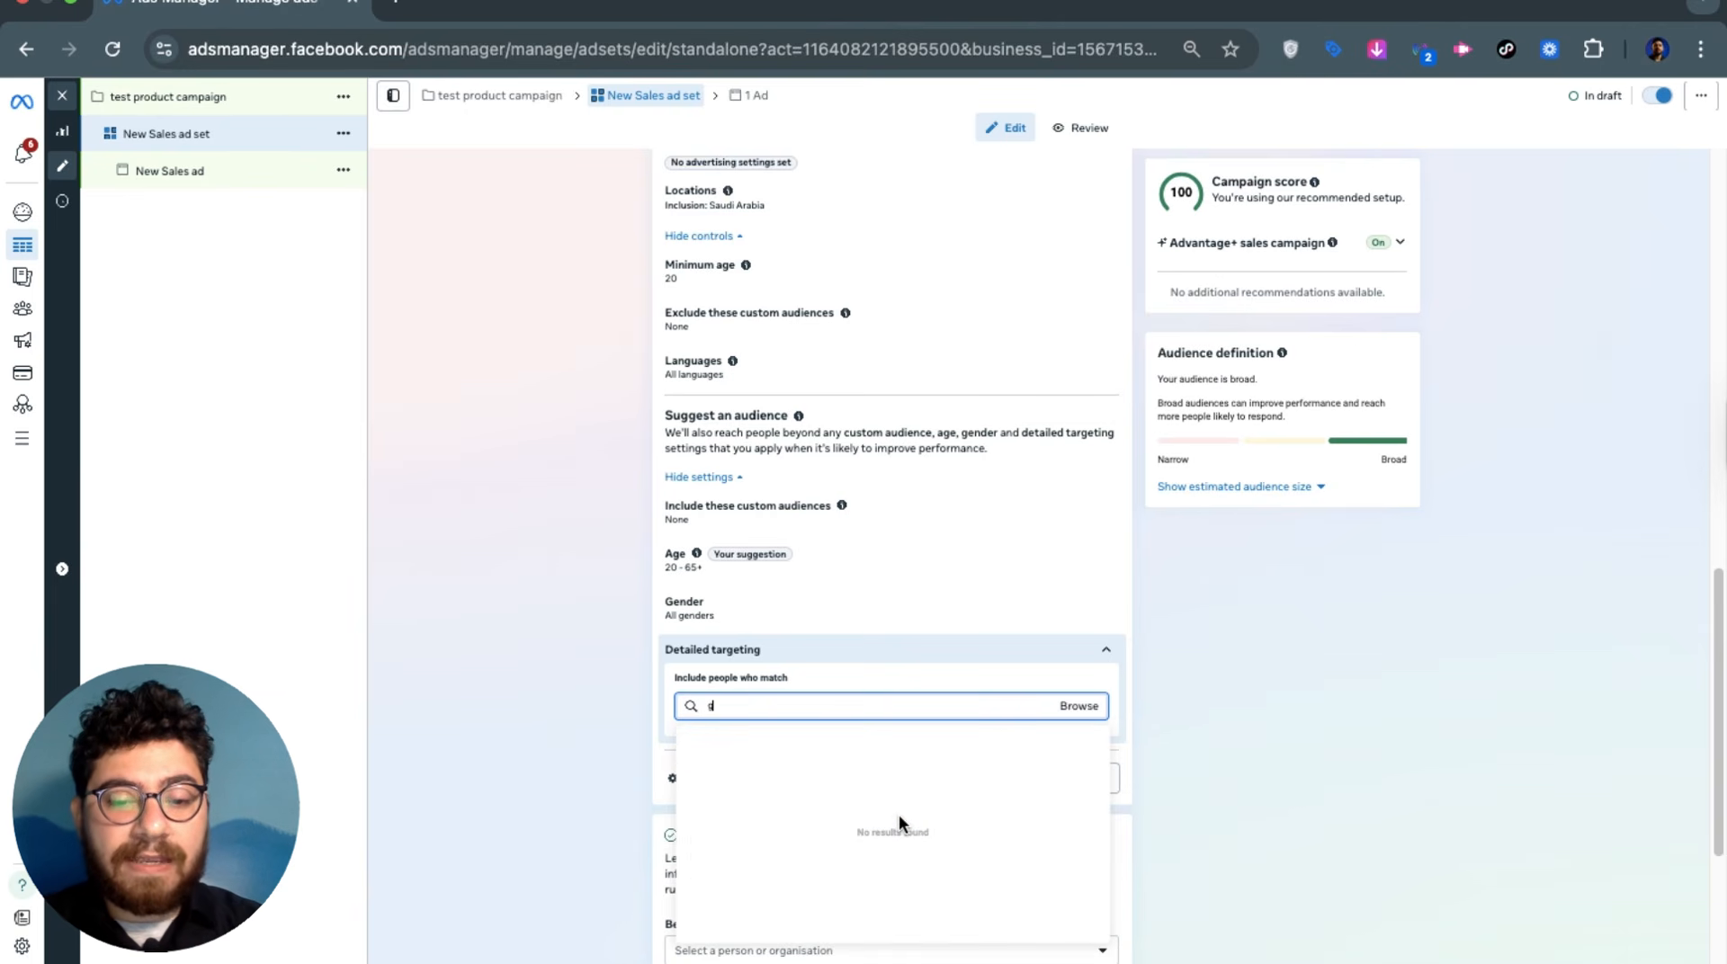
pyautogui.write('amers')
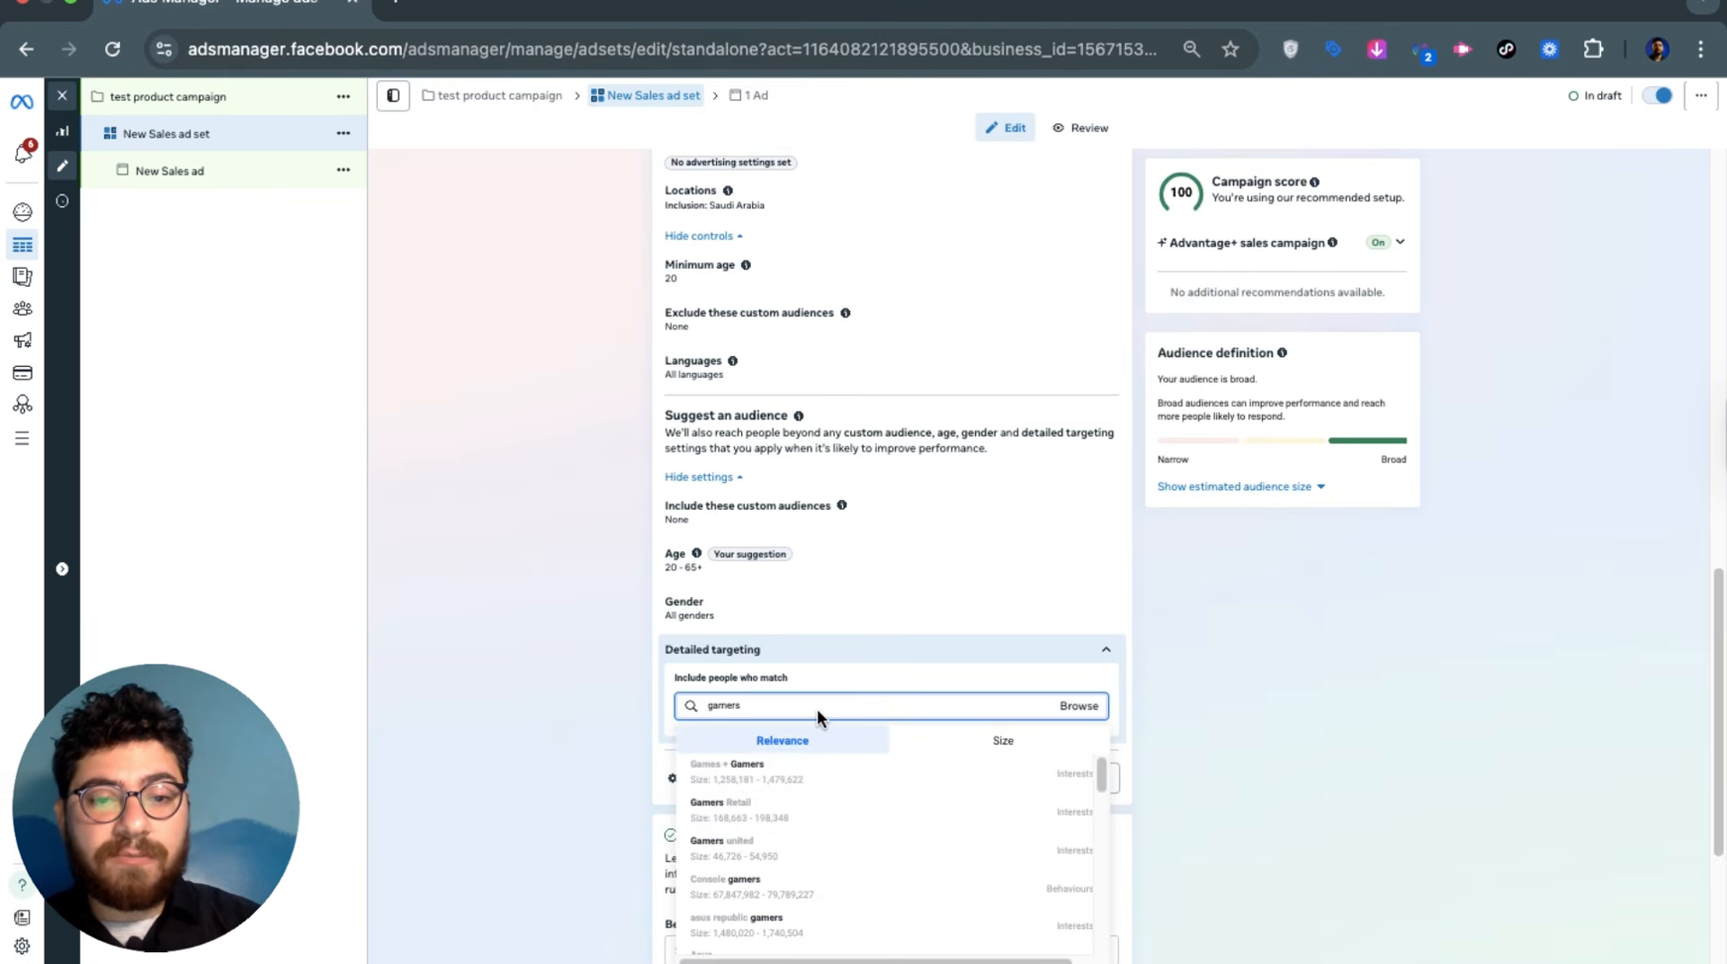
pyautogui.press('BackSpace')
pyautogui.press('BackSpace')
pyautogui.press('BackSpace')
pyautogui.press('BackSpace')
pyautogui.press('BackSpace')
pyautogui.press('BackSpace')
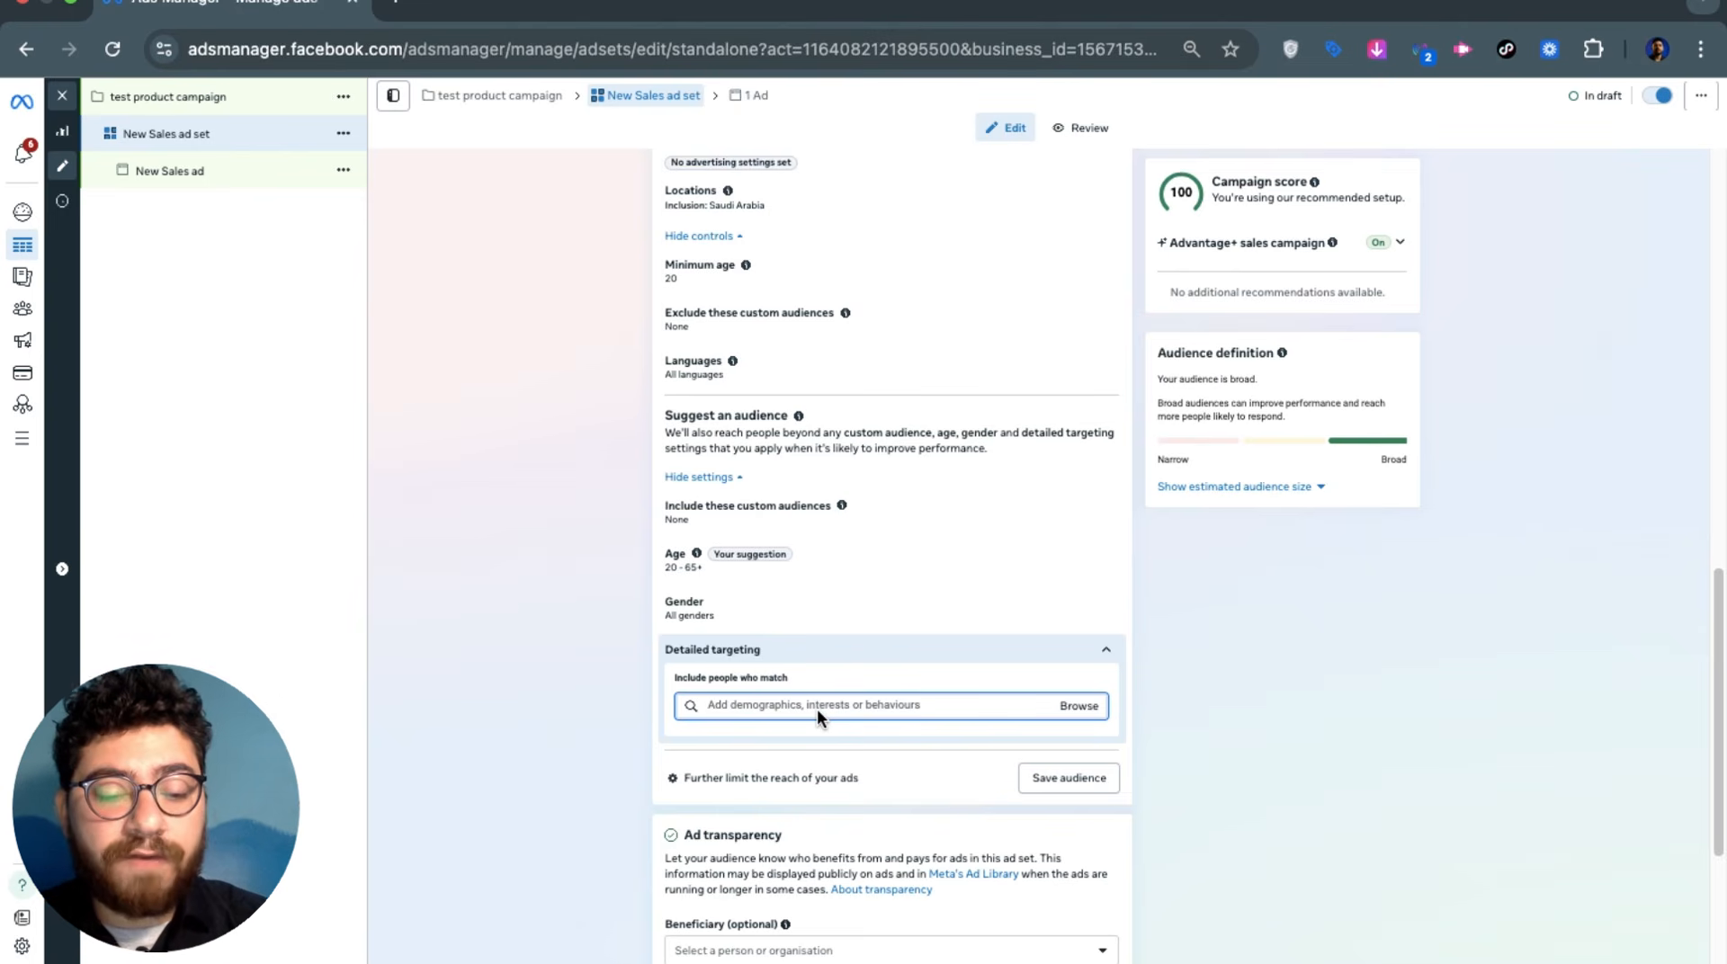
pyautogui.write('car owners')
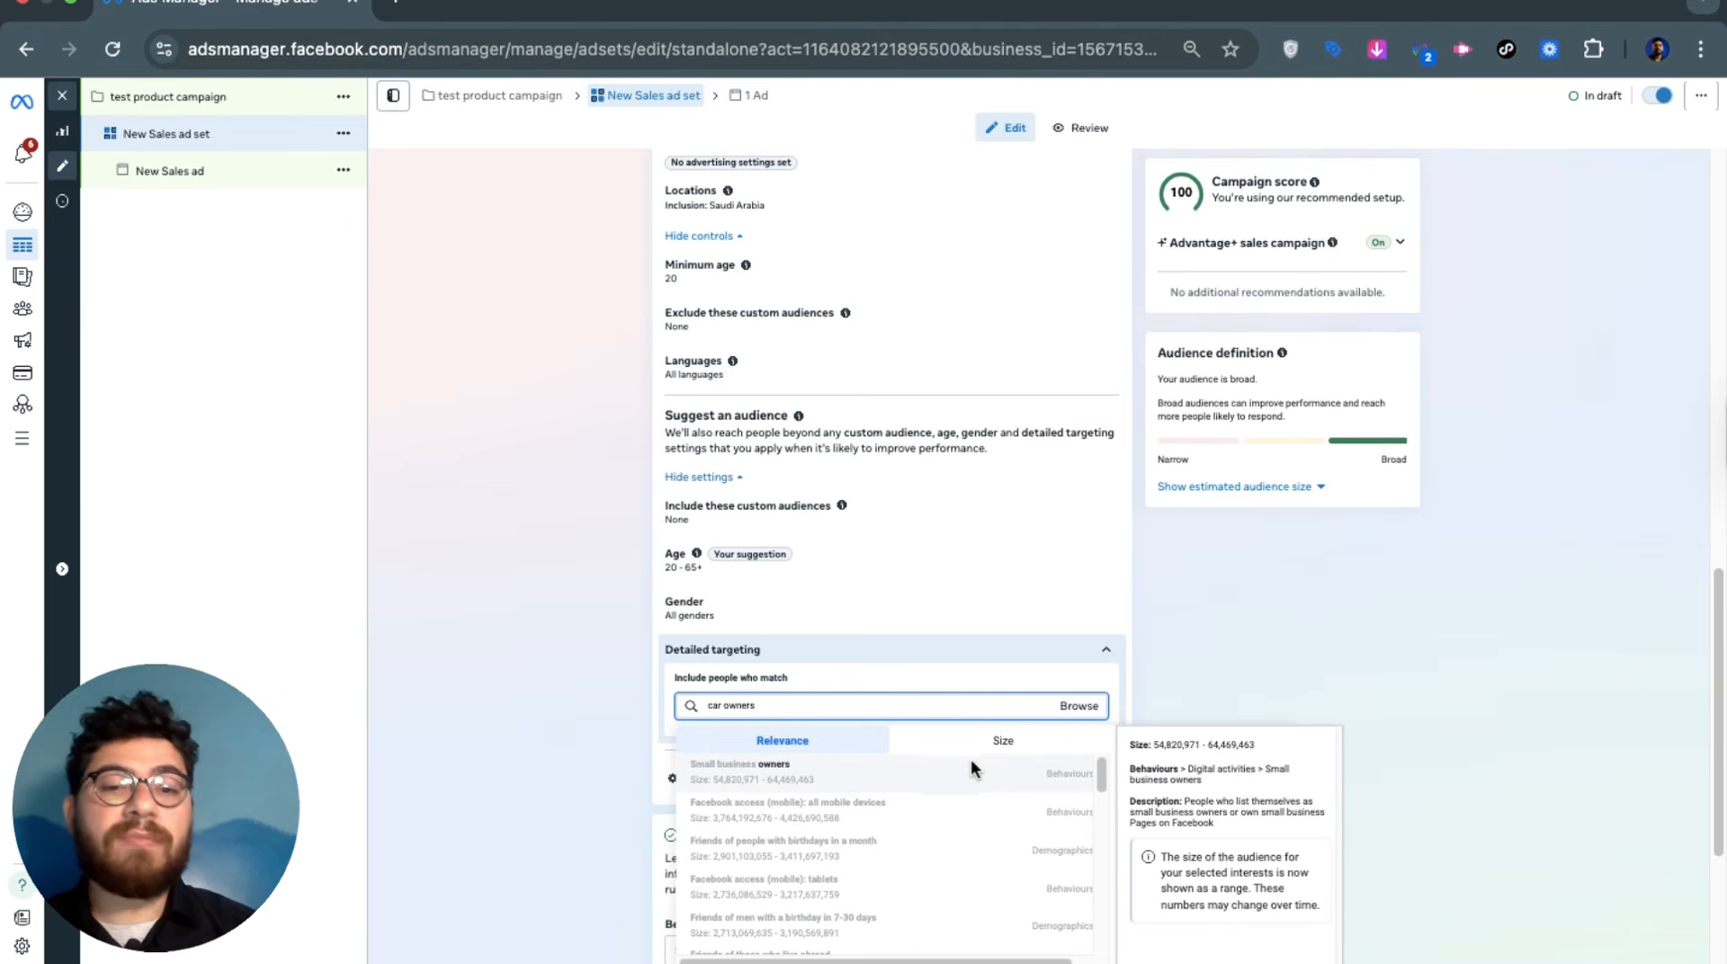
pyautogui.click(946, 707)
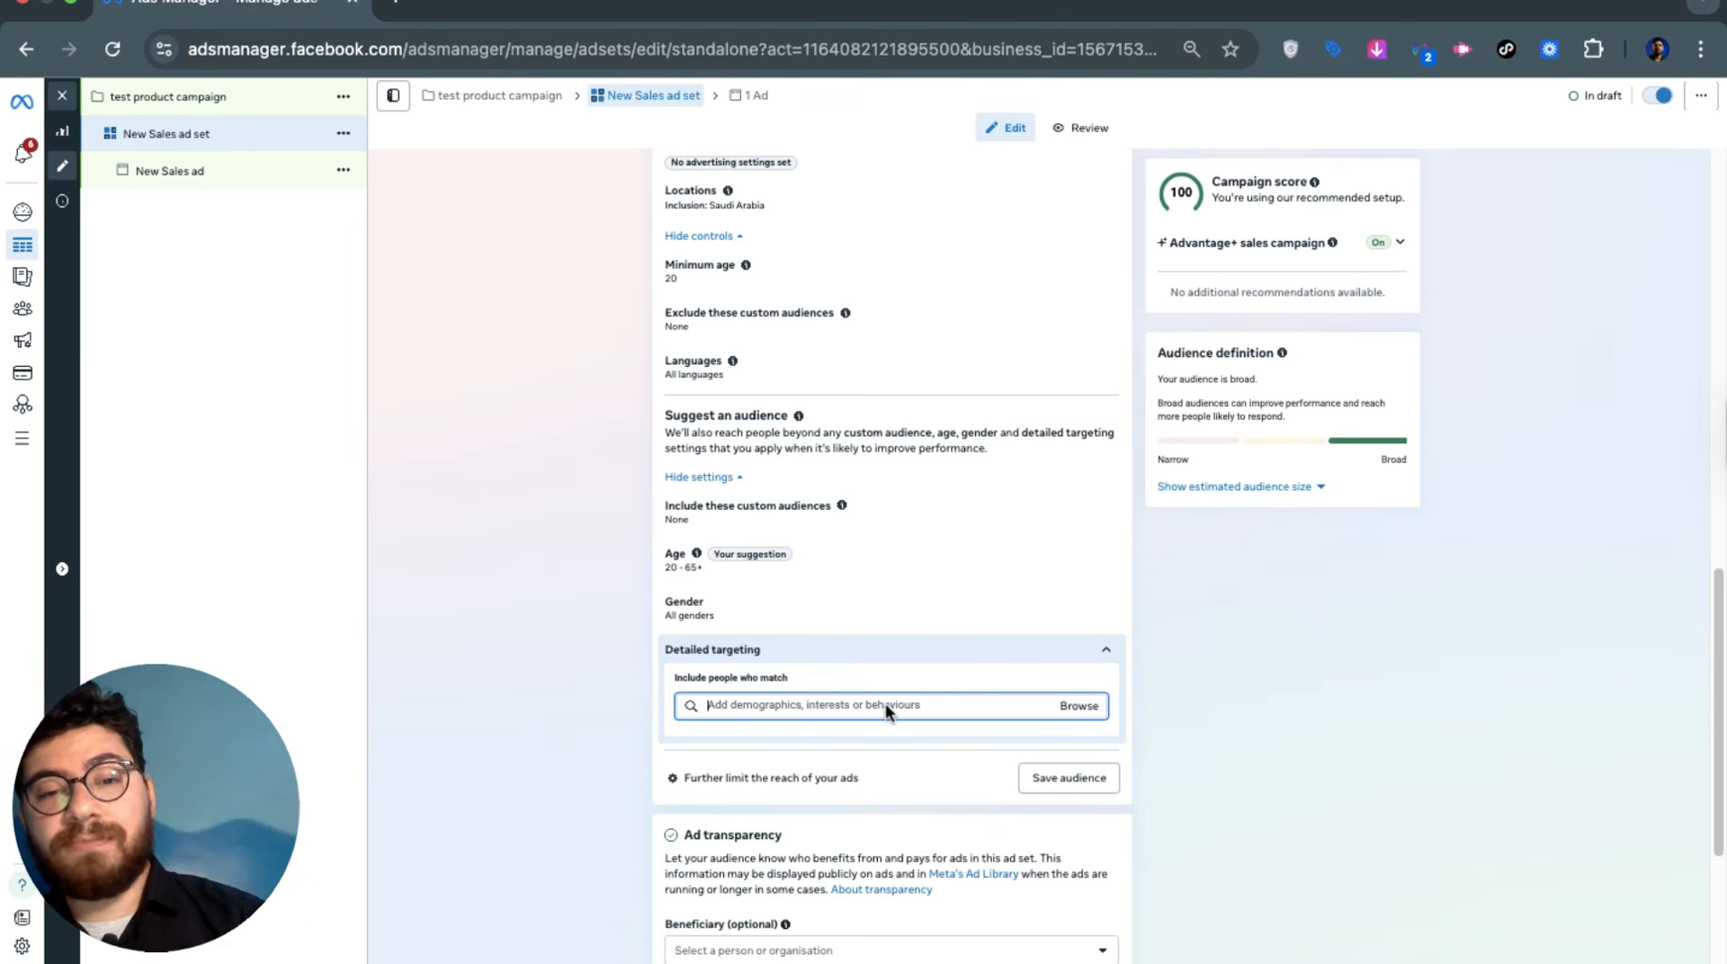
pyautogui.click(337, 135)
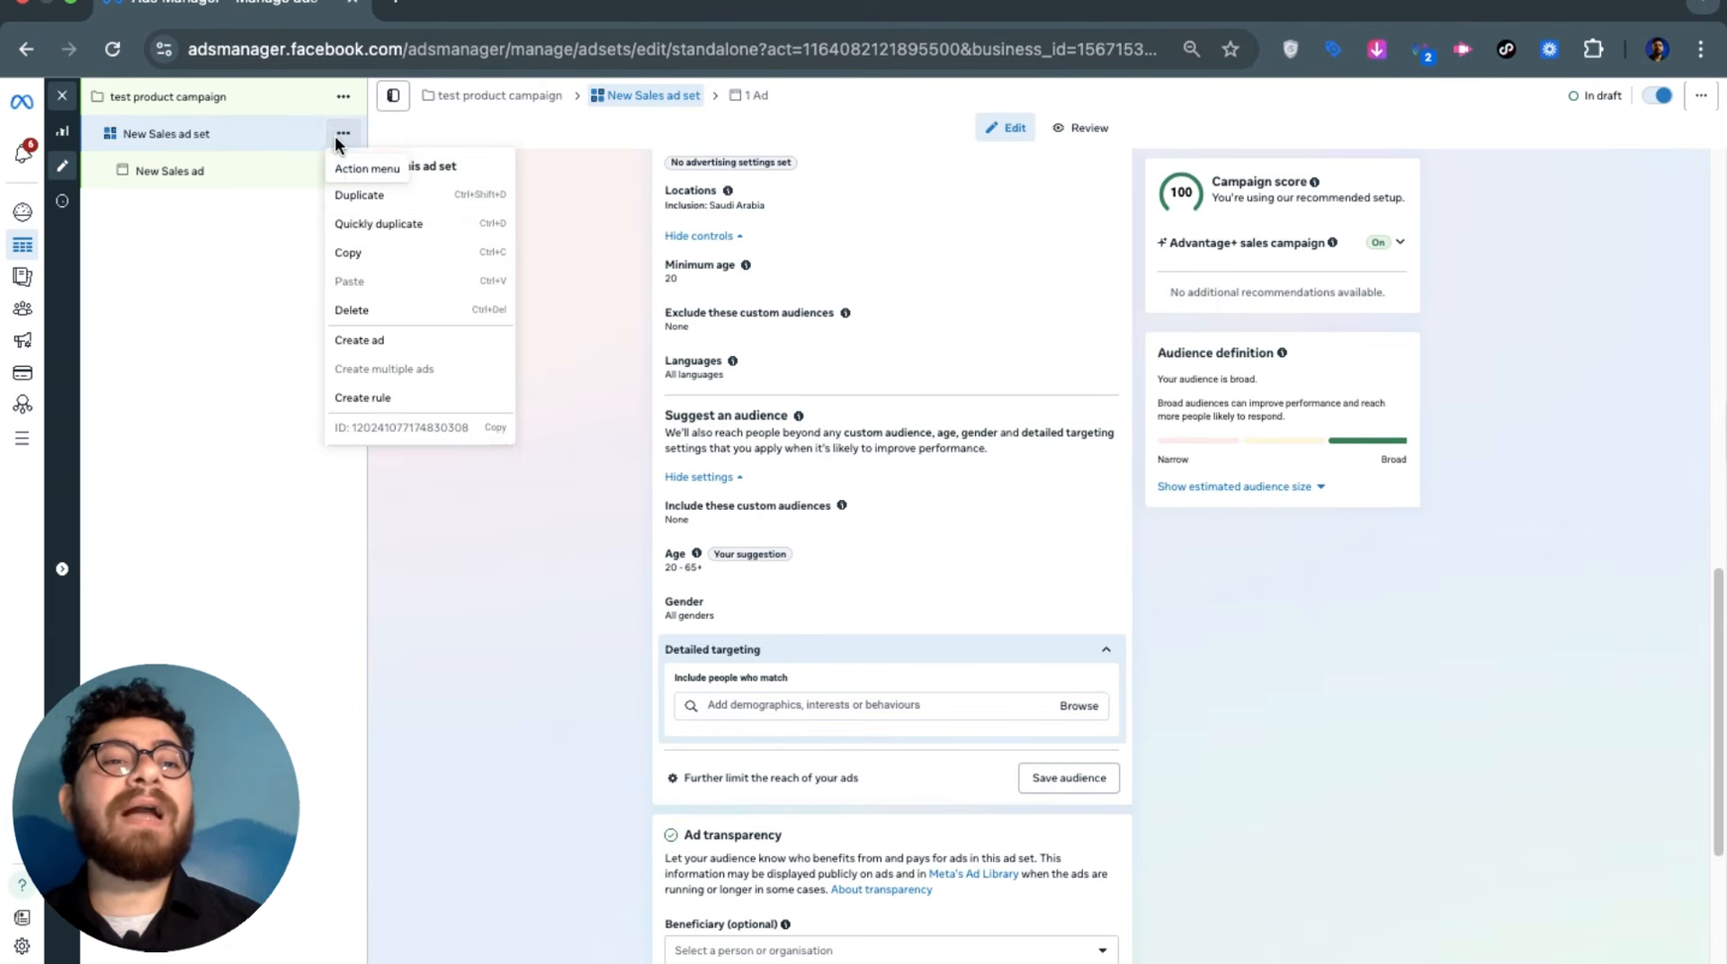
pyautogui.click(374, 236)
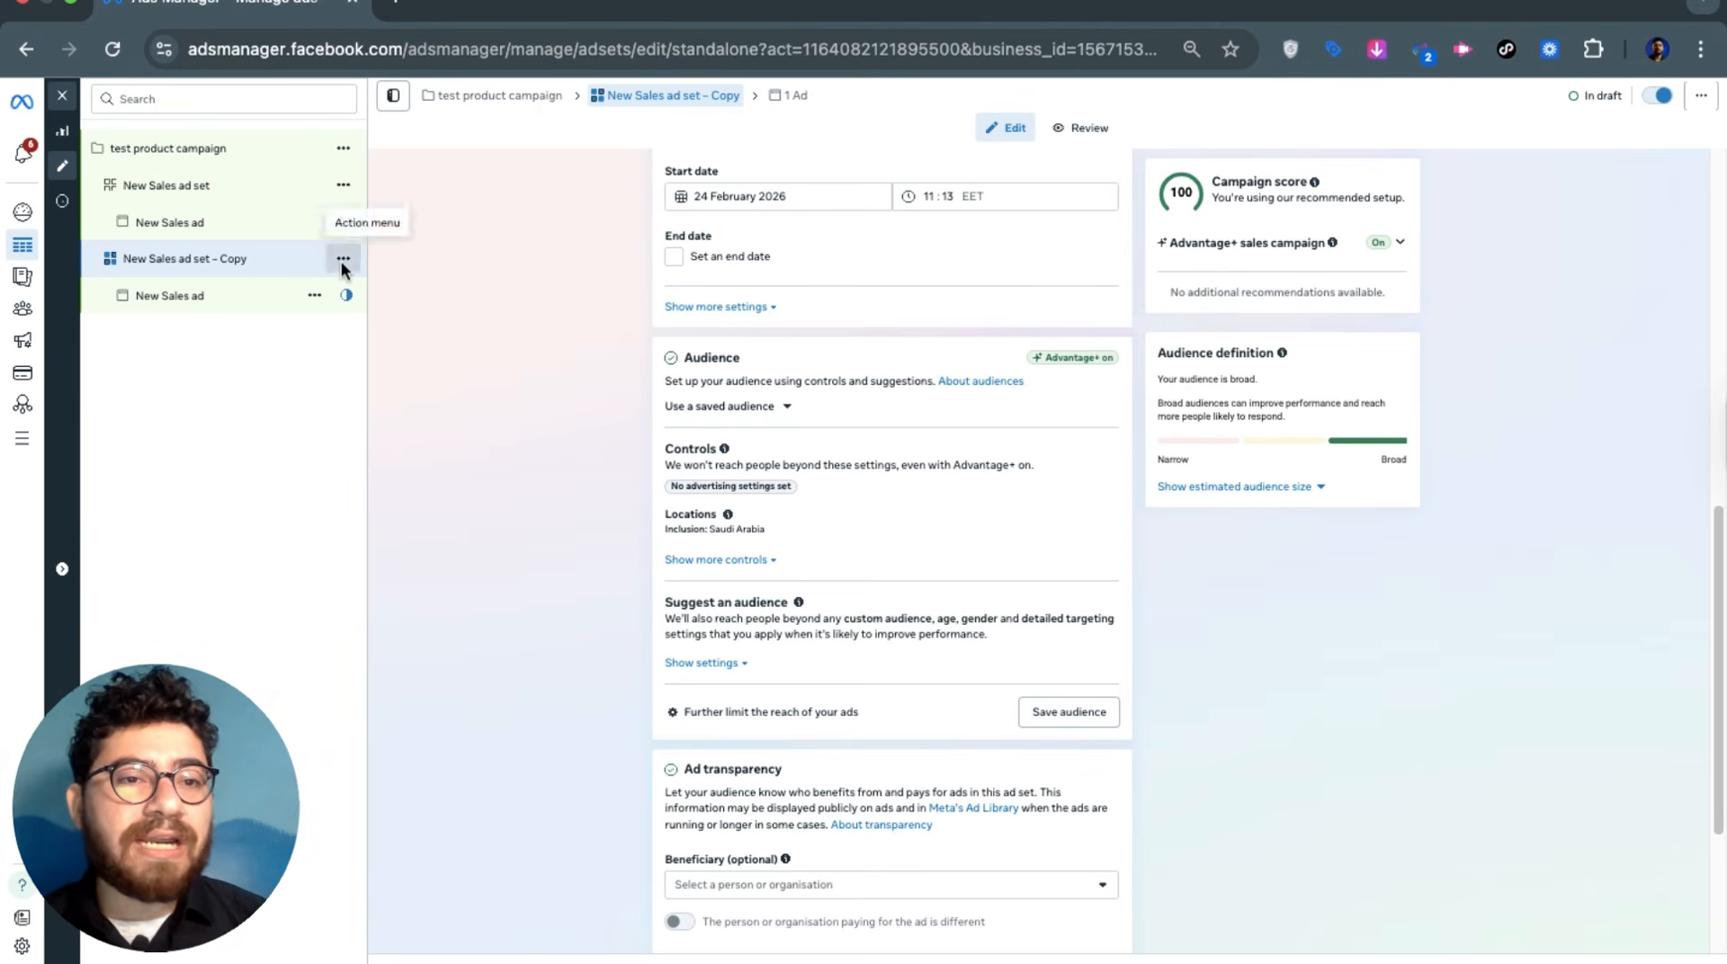
pyautogui.click(343, 259)
pyautogui.click(352, 434)
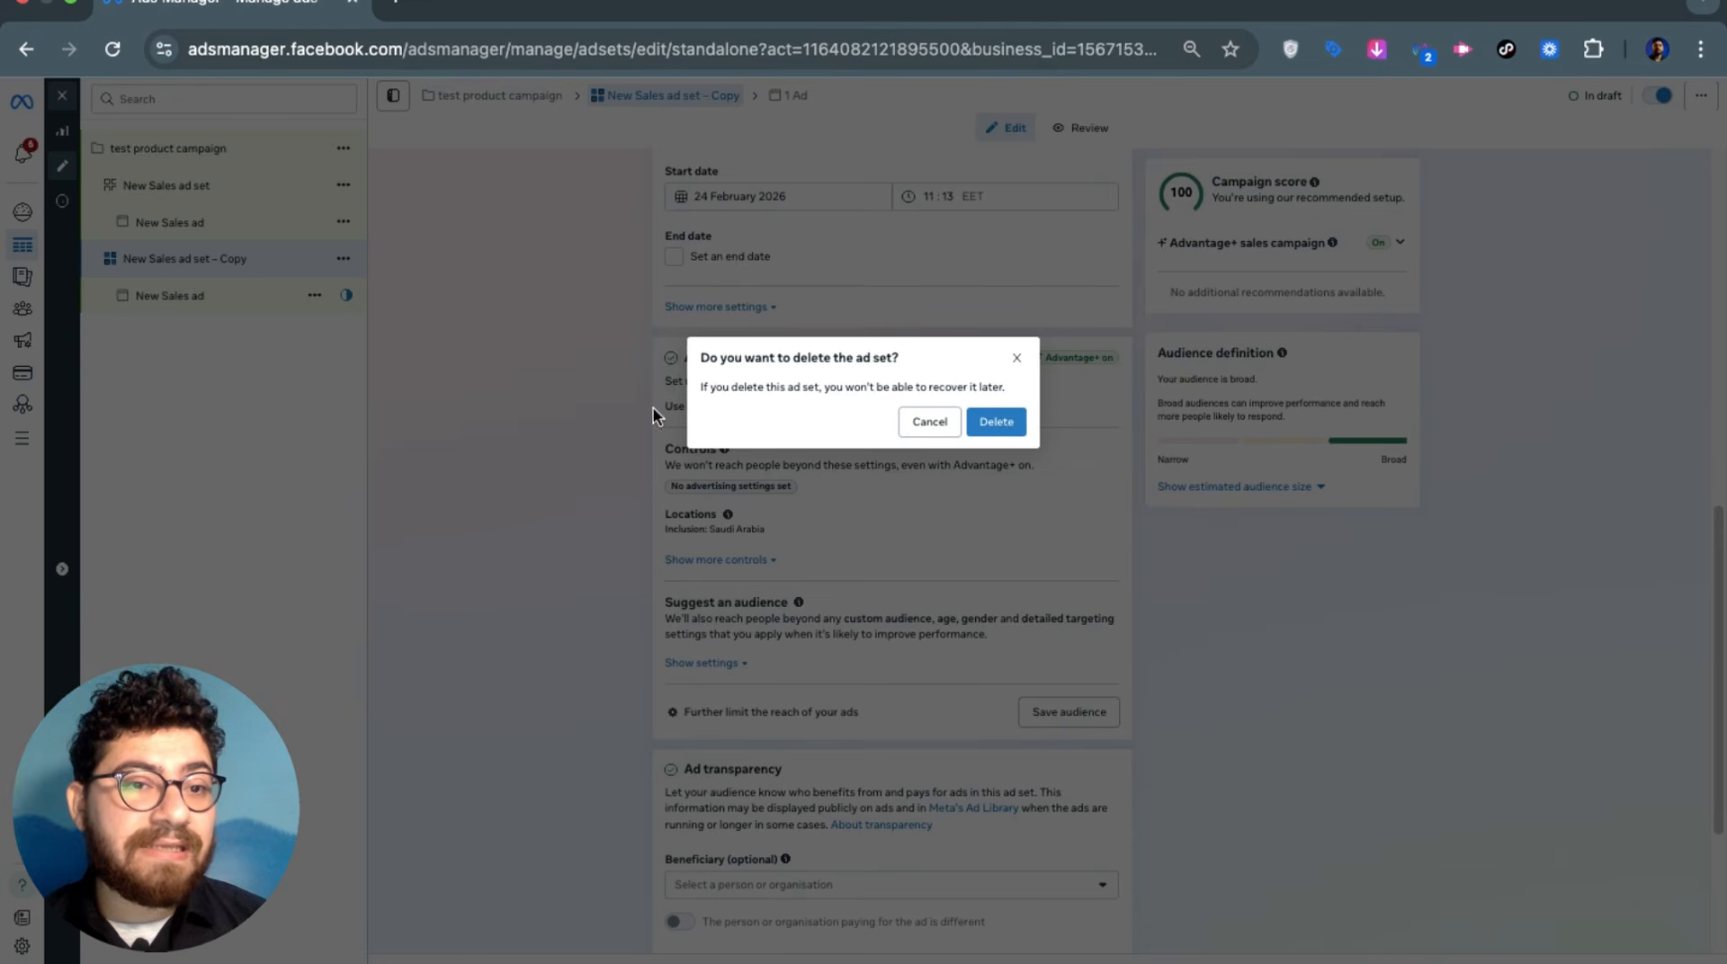
pyautogui.click(996, 421)
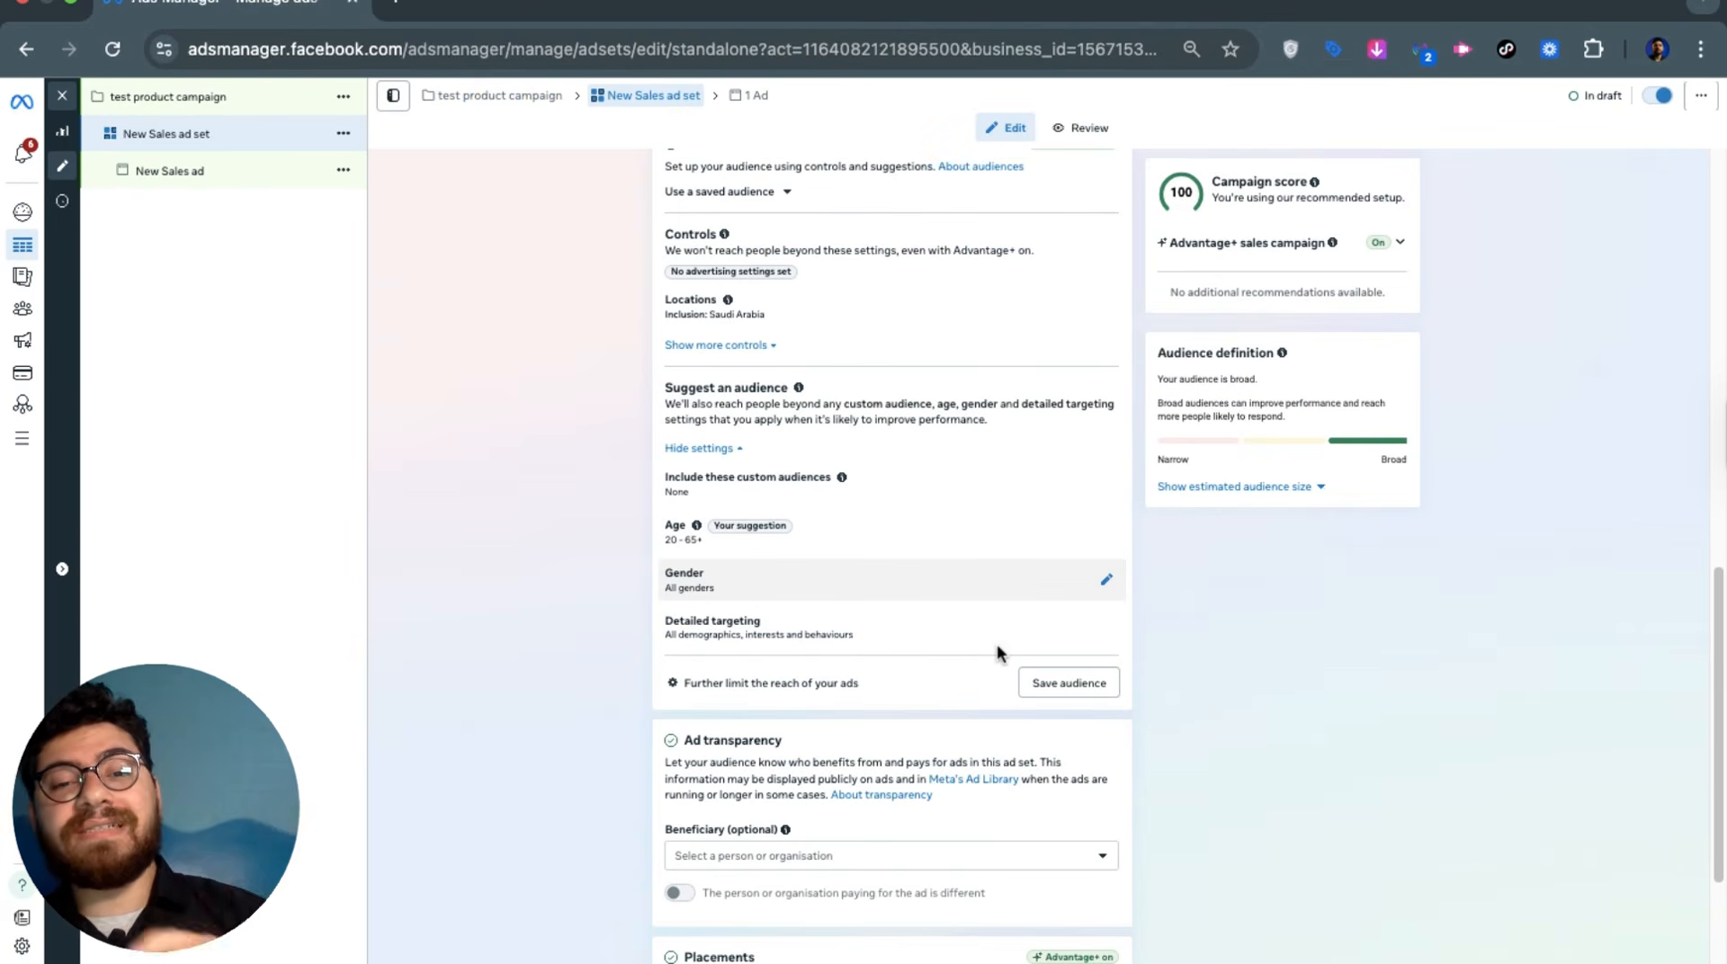
pyautogui.click(907, 646)
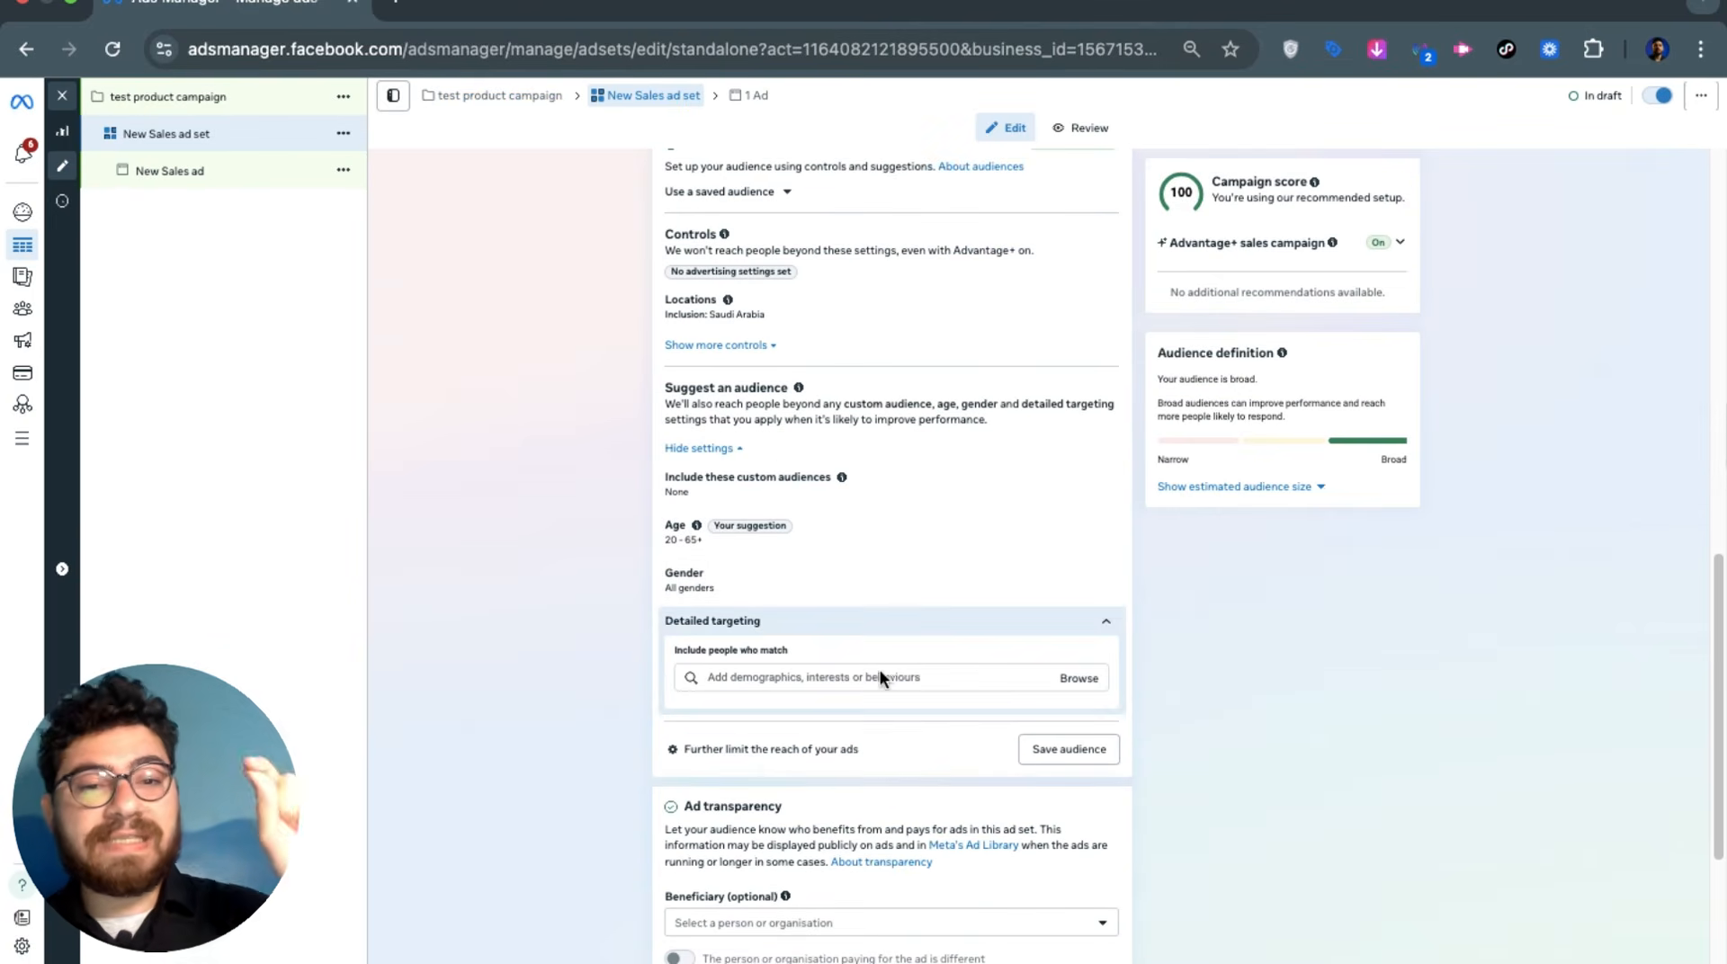
pyautogui.click(743, 569)
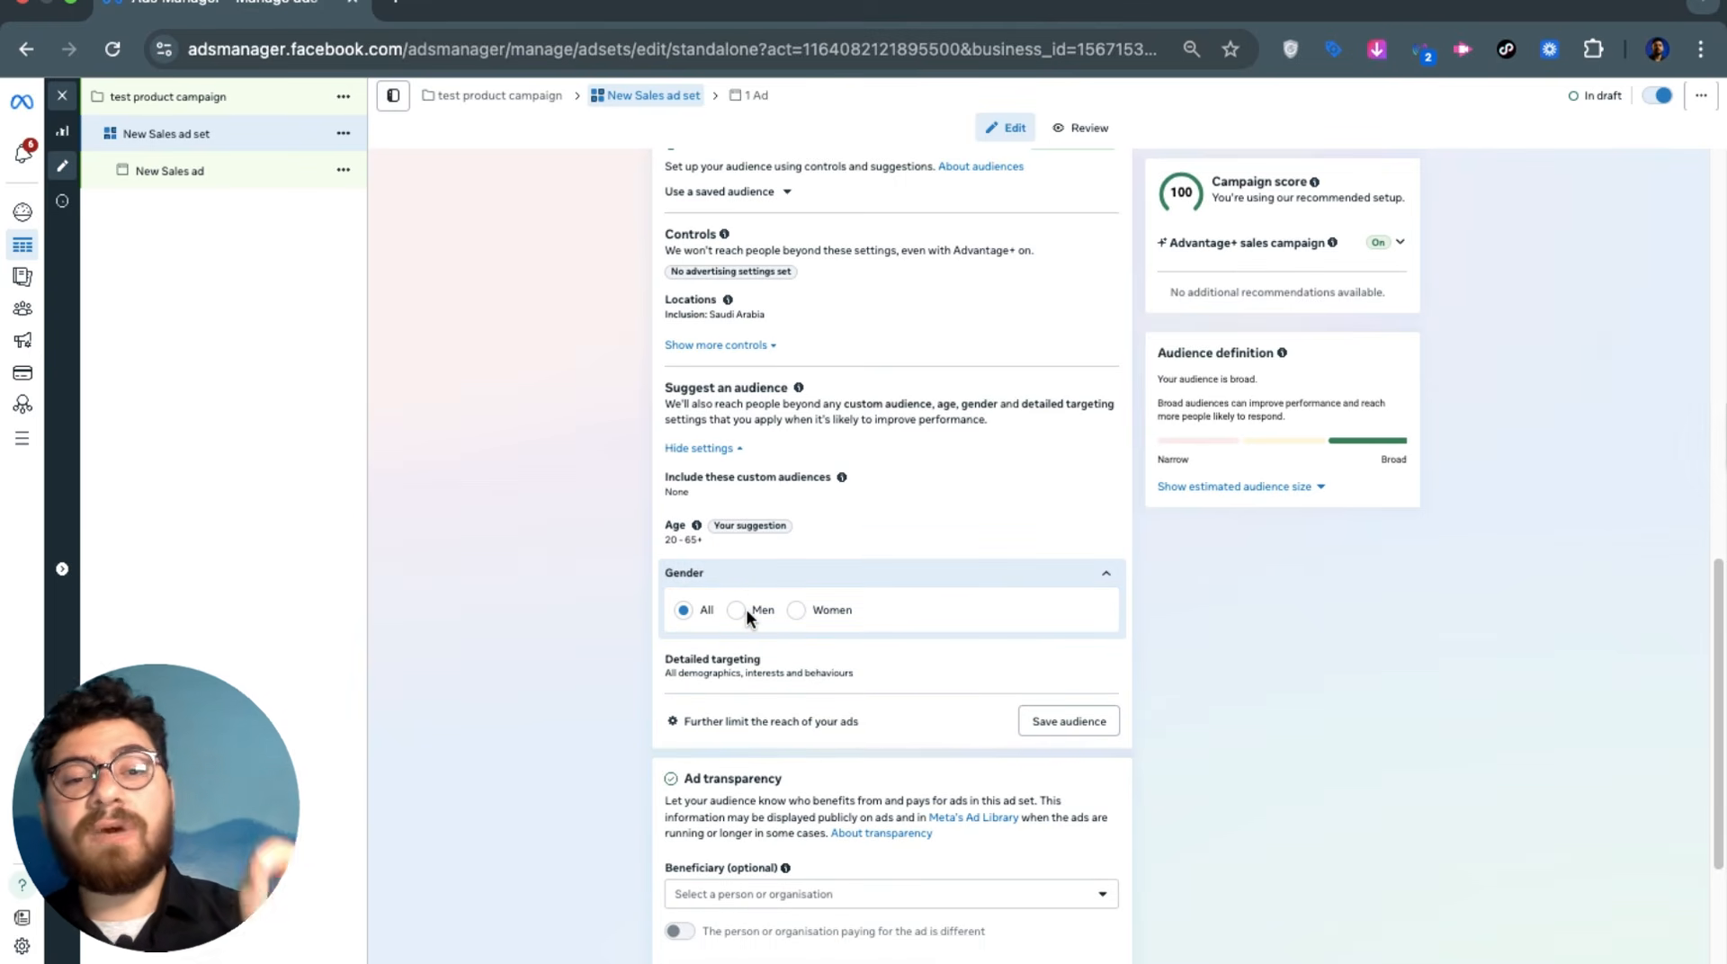
pyautogui.click(806, 609)
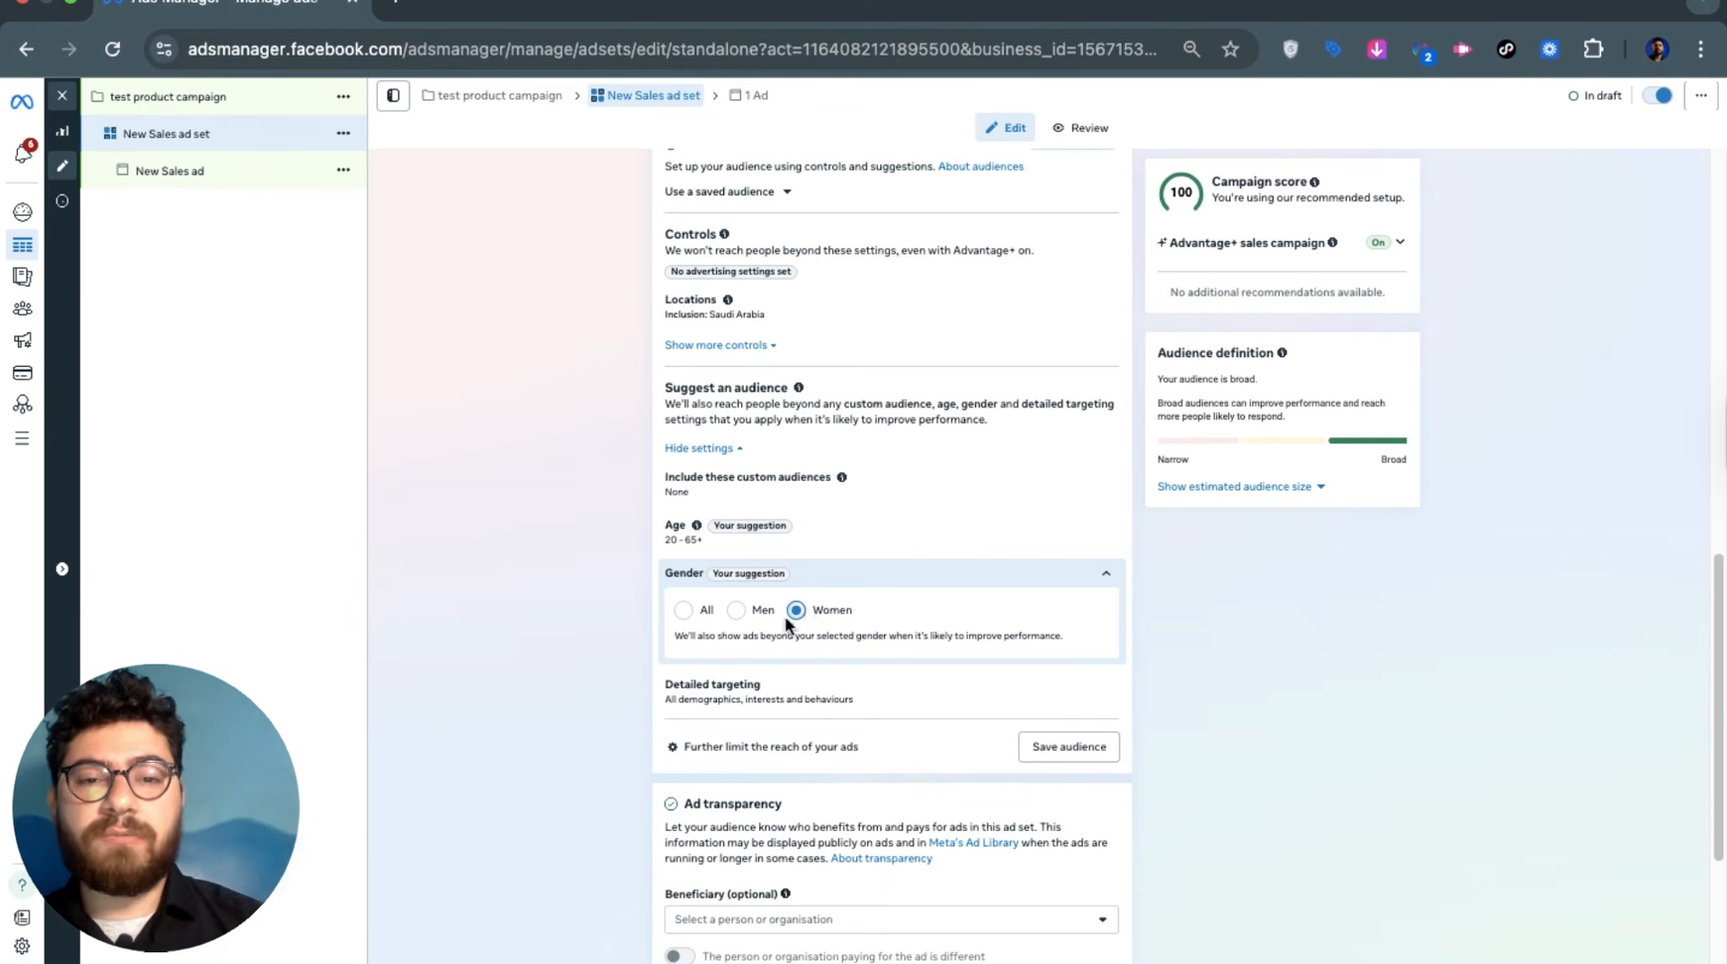
pyautogui.click(743, 616)
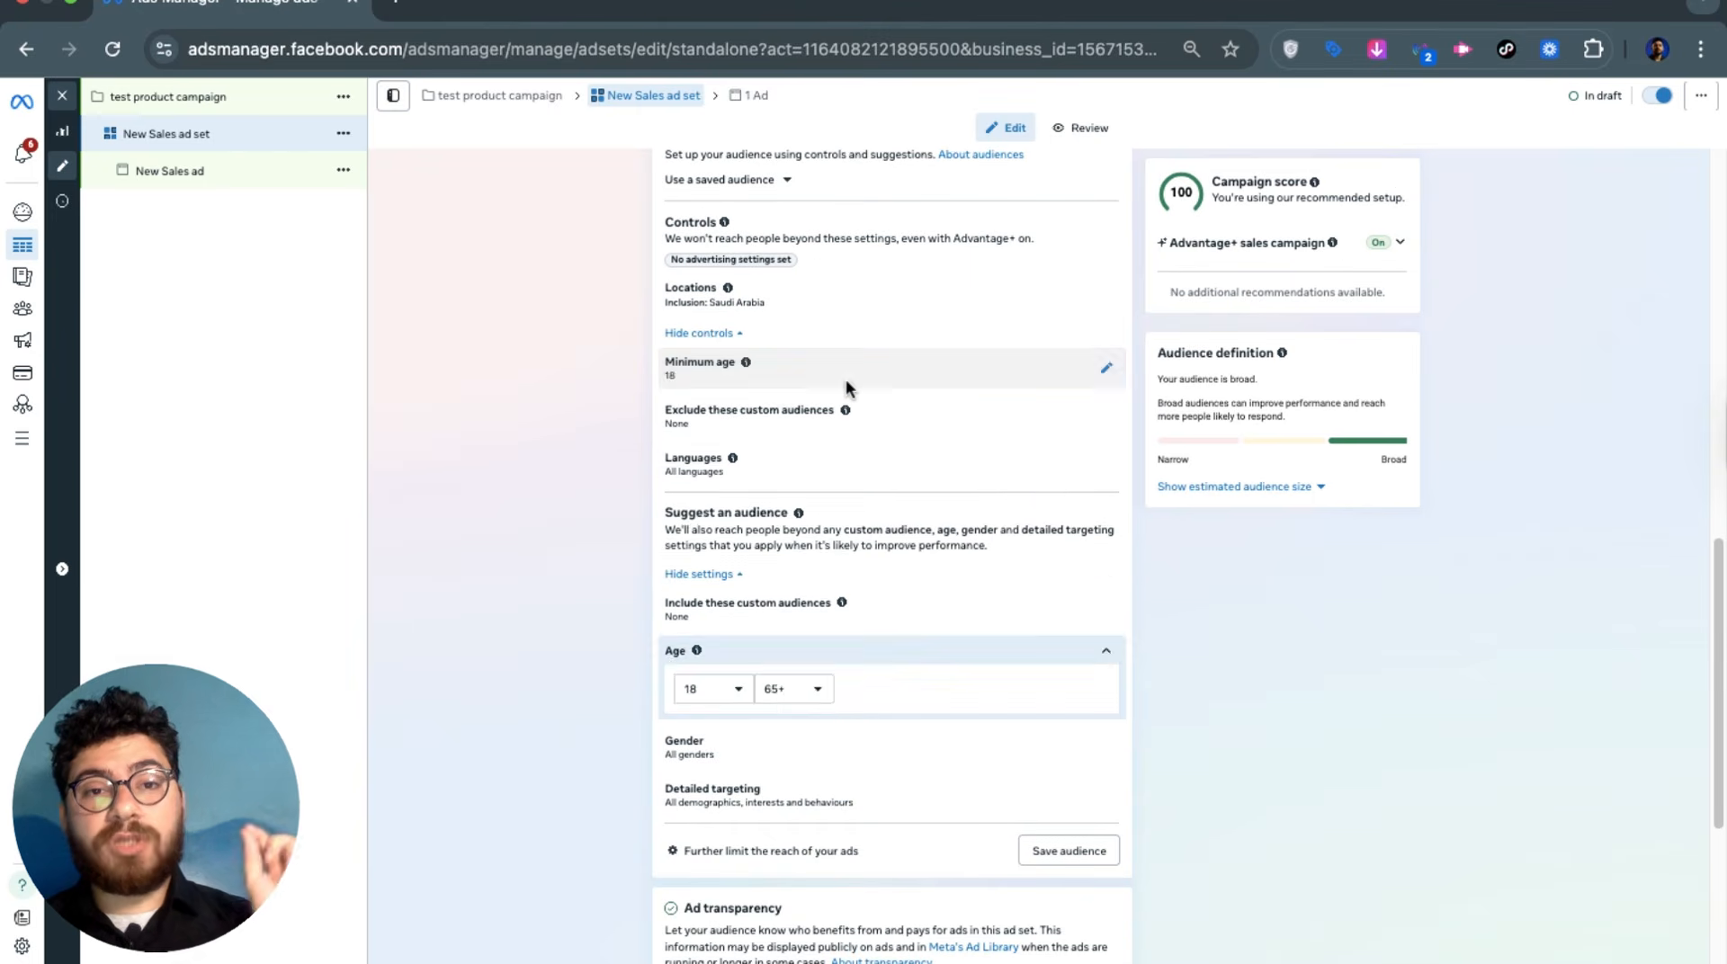
# Return the minimum age to 18 and keep the suggested age range at 18–65+
pyautogui.click(846, 379)
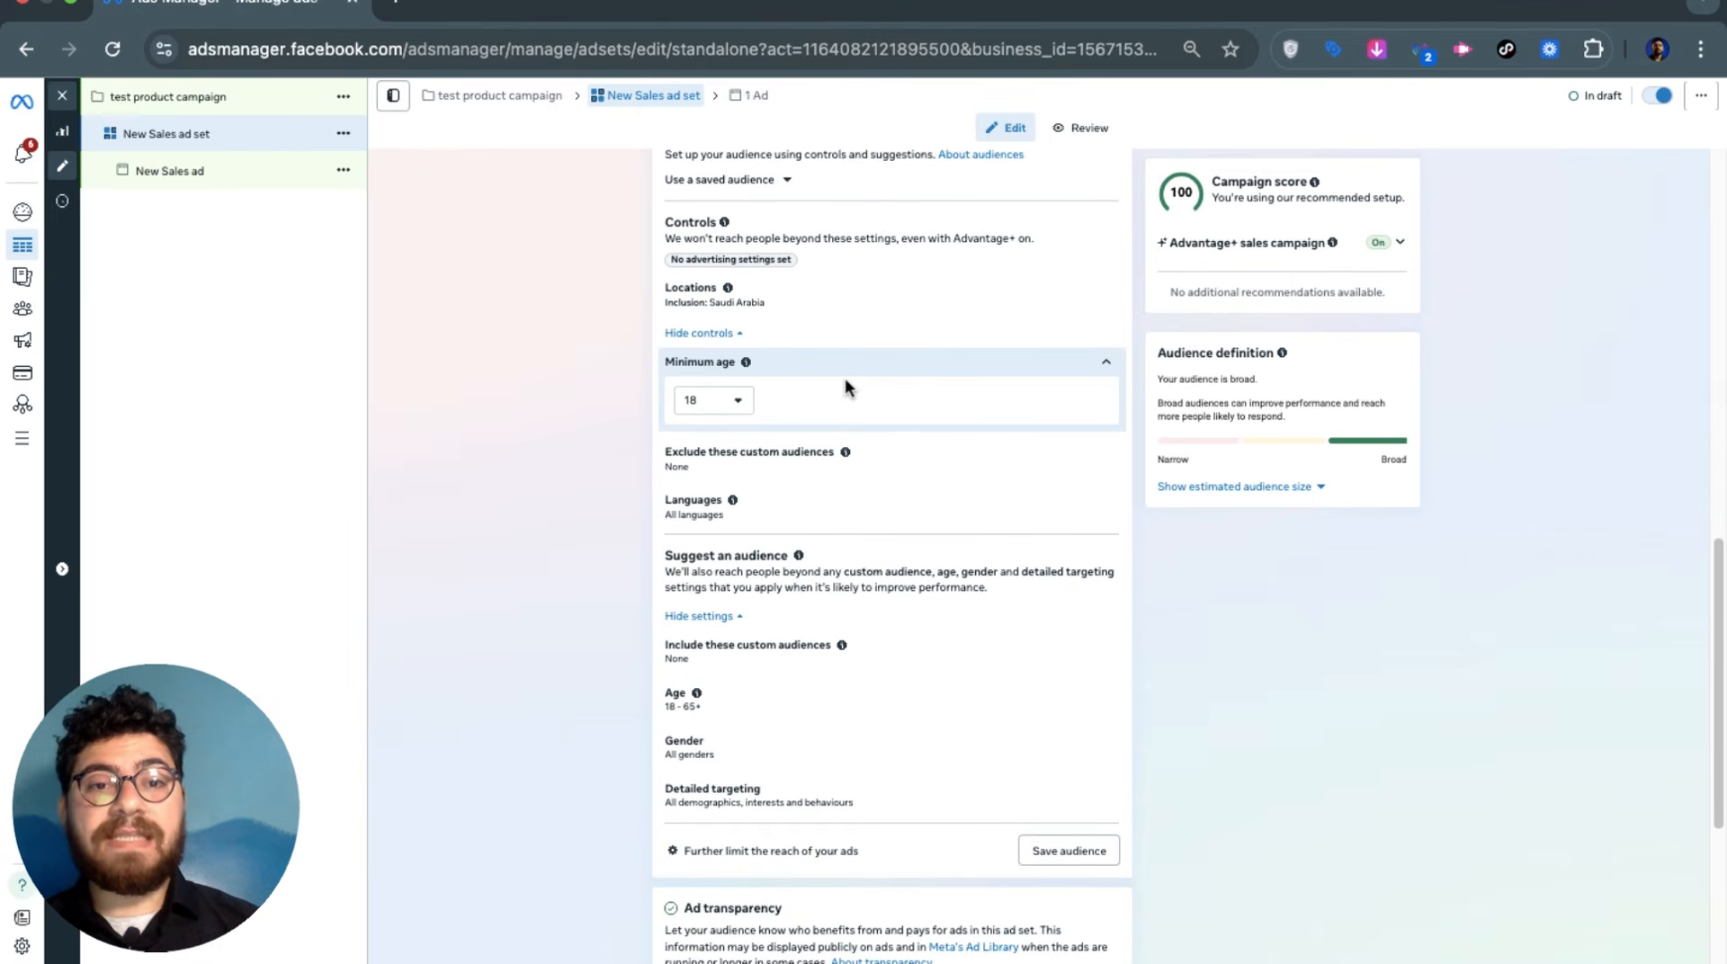
pyautogui.click(739, 404)
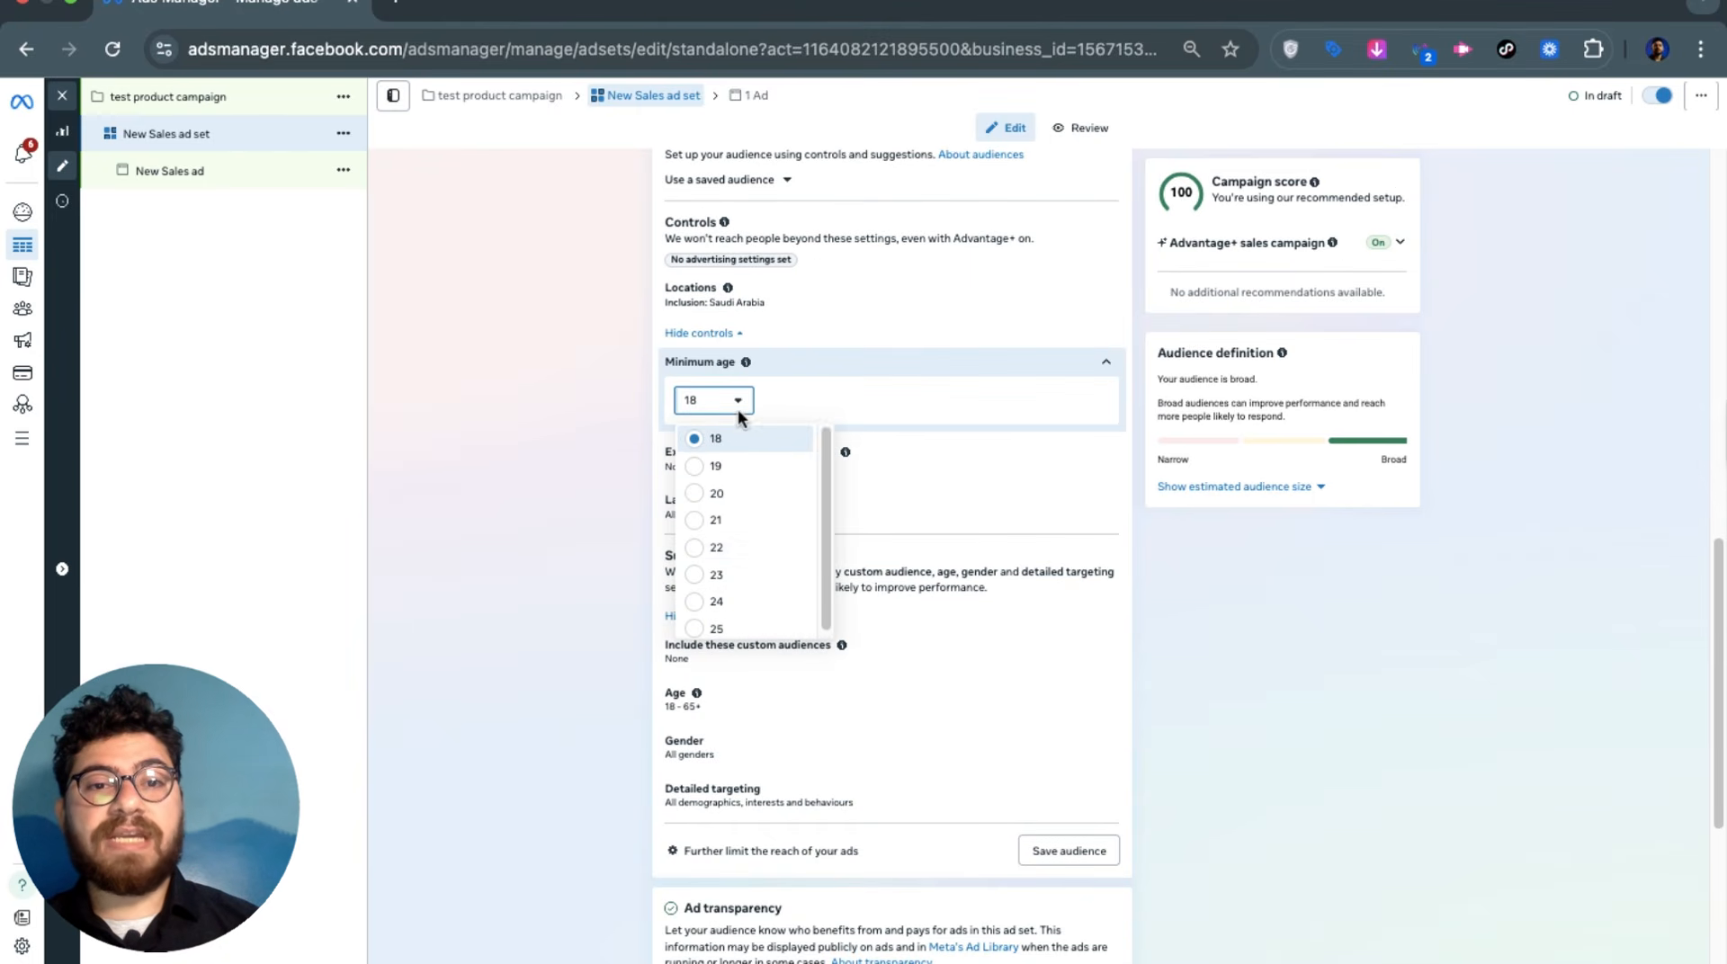
pyautogui.click(503, 532)
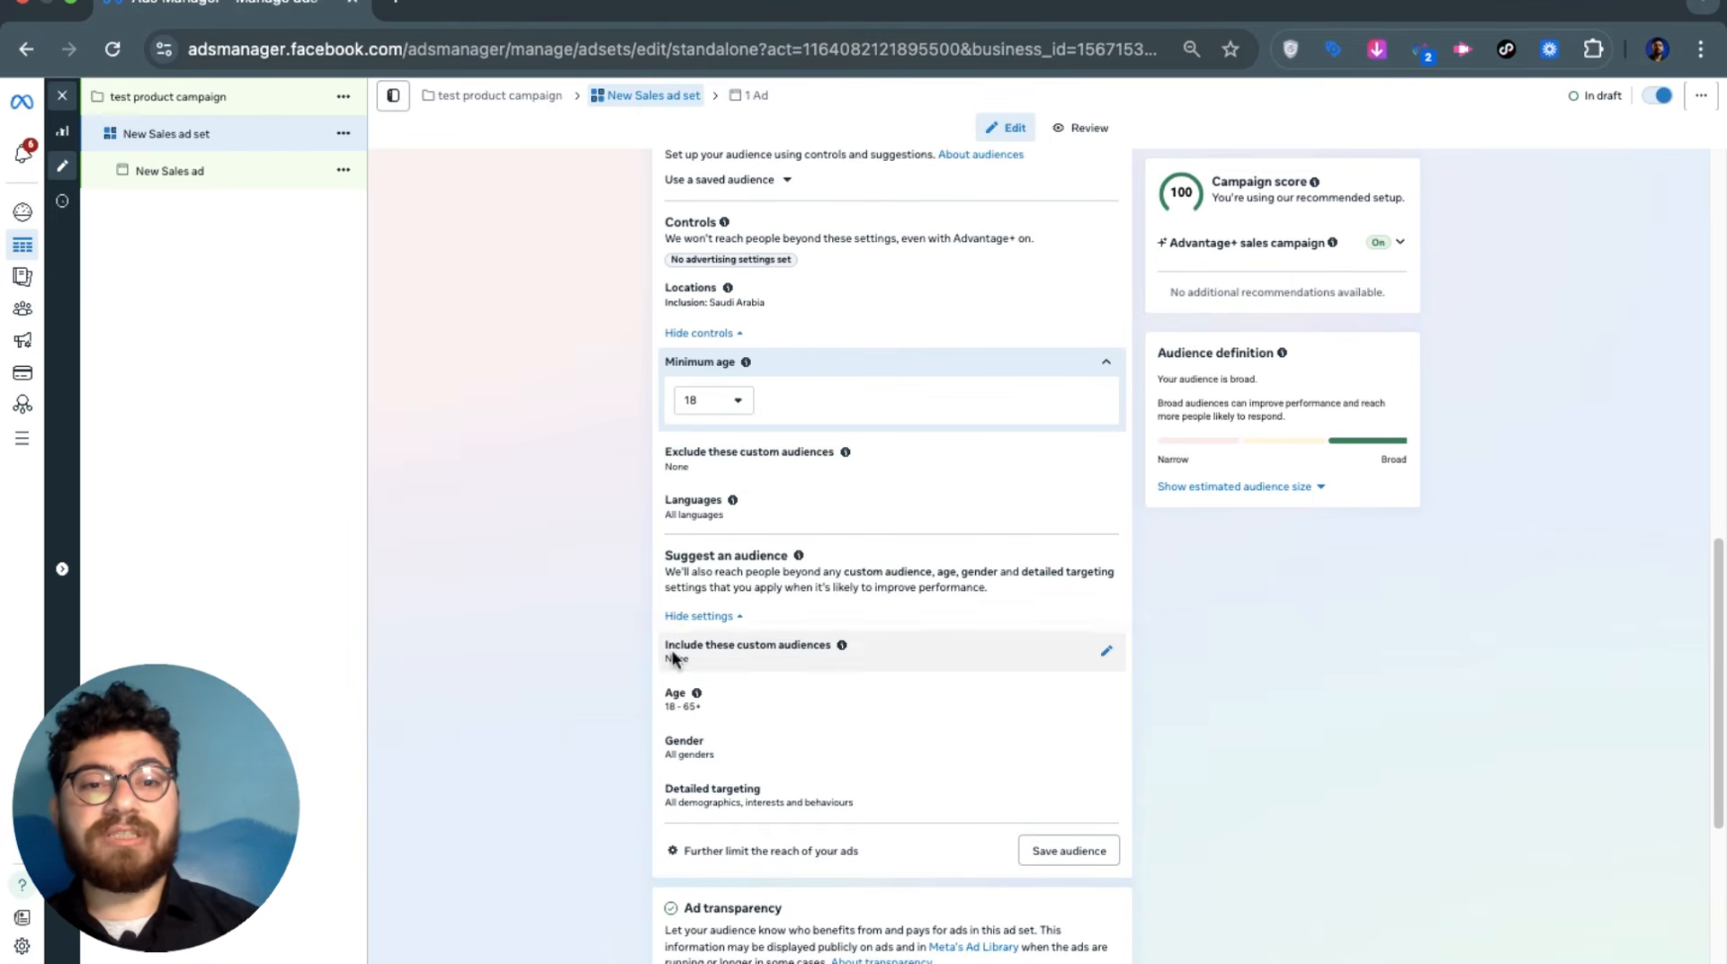
pyautogui.click(679, 699)
pyautogui.click(691, 696)
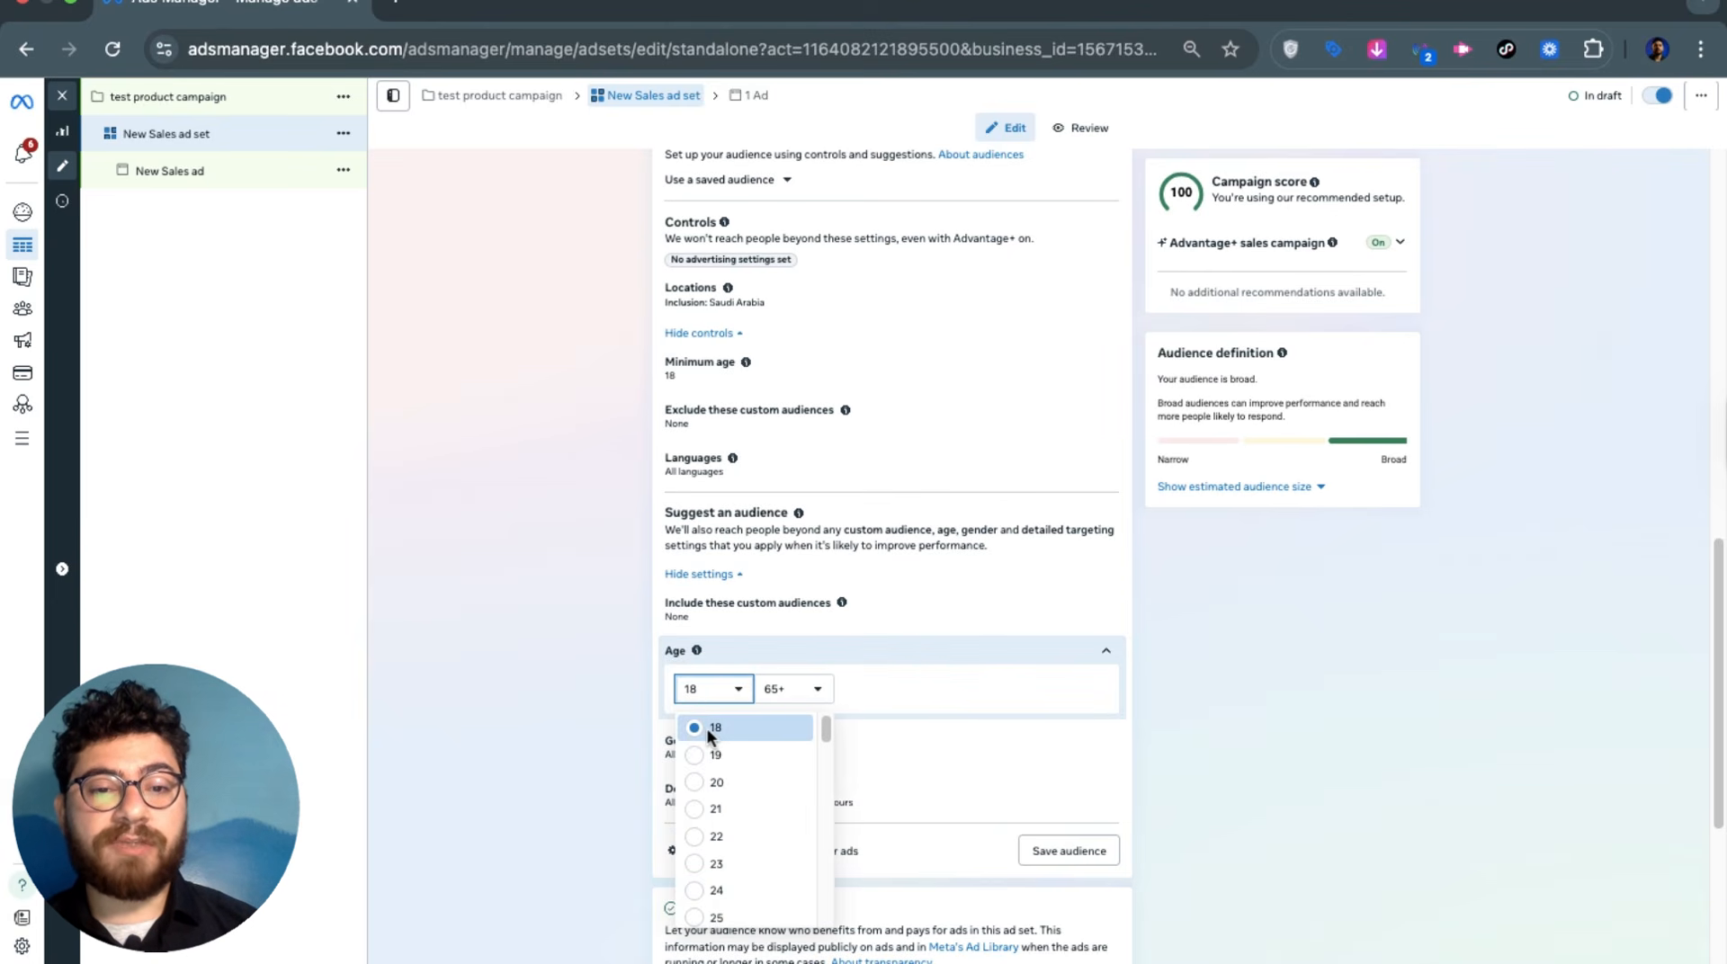
pyautogui.click(813, 699)
pyautogui.click(685, 692)
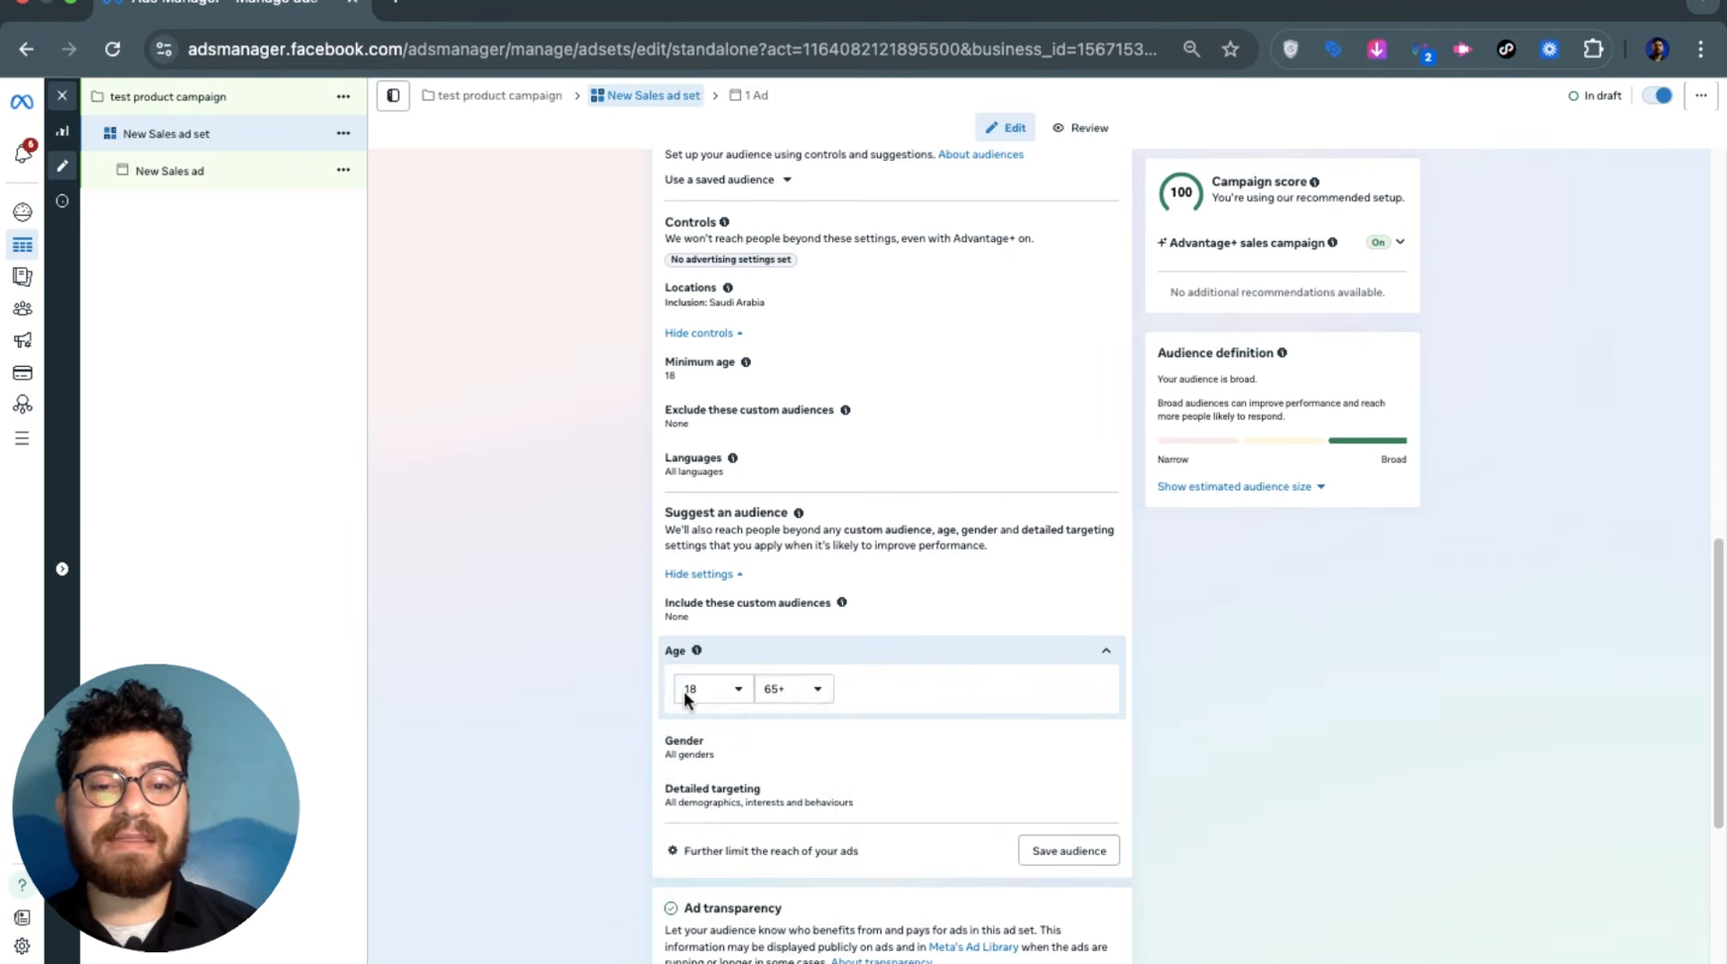
pyautogui.click(684, 693)
pyautogui.click(731, 694)
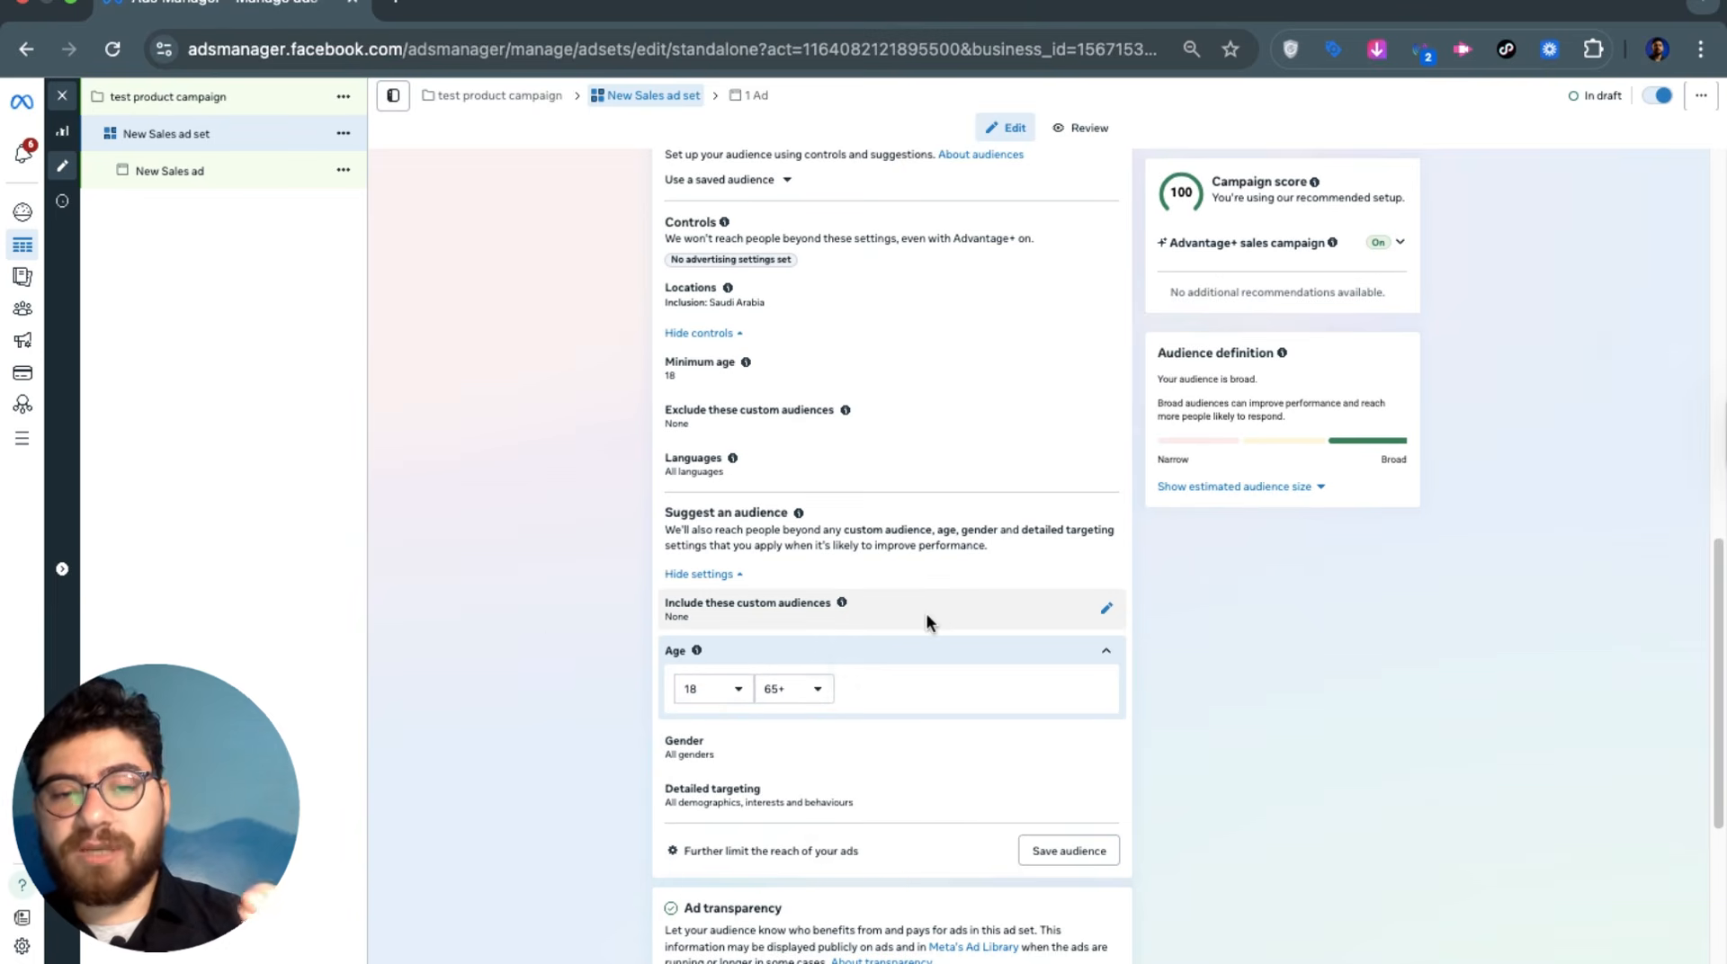
# Expand Placements to show all devices, five platforms and 21 included placements
pyautogui.scroll(-1, 926, 619)
pyautogui.scroll(-3, 914, 619)
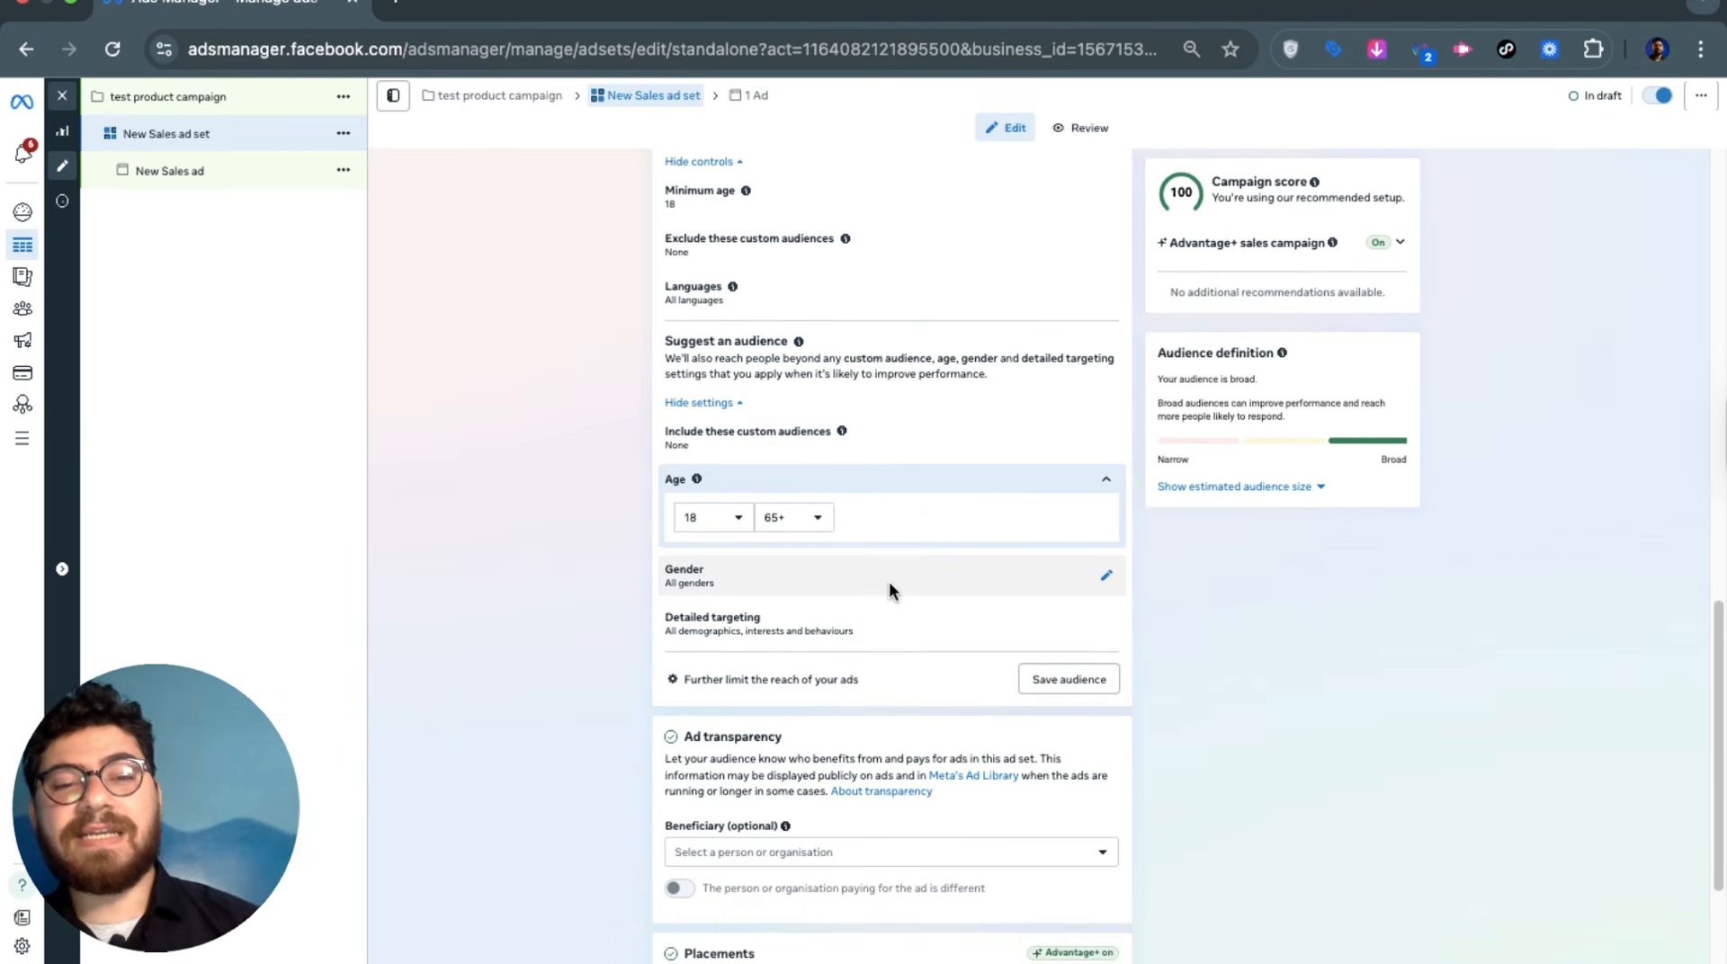
pyautogui.scroll(-1, 883, 599)
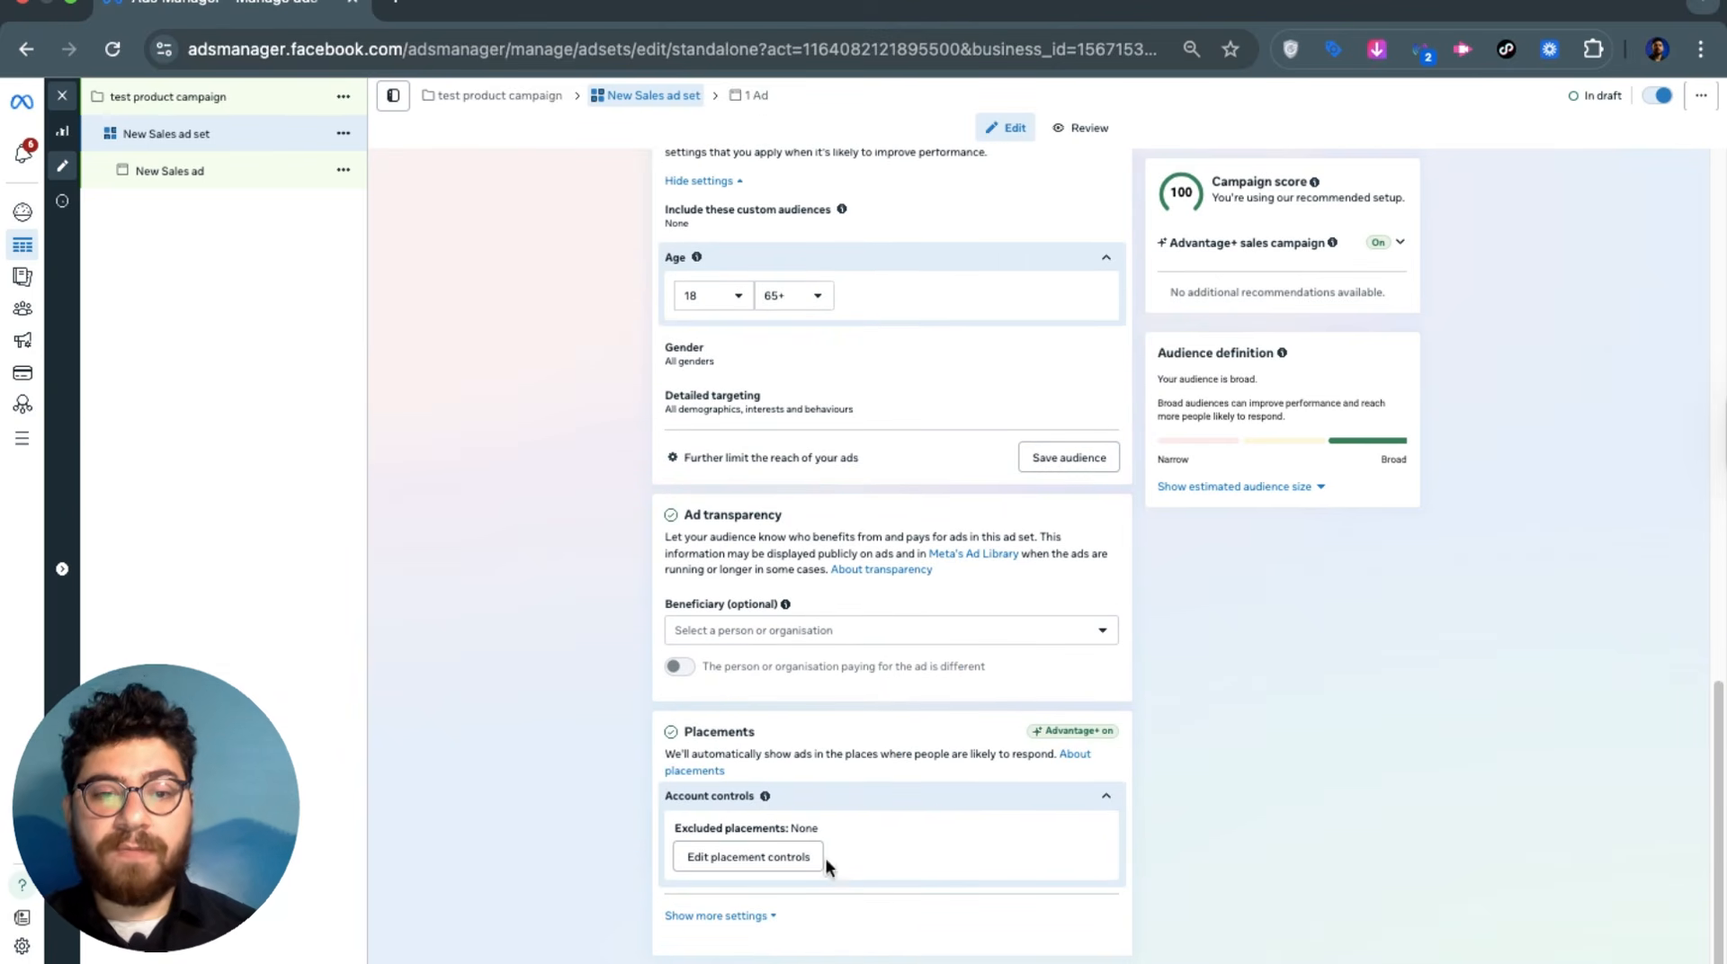
pyautogui.click(752, 918)
pyautogui.scroll(-4, 921, 711)
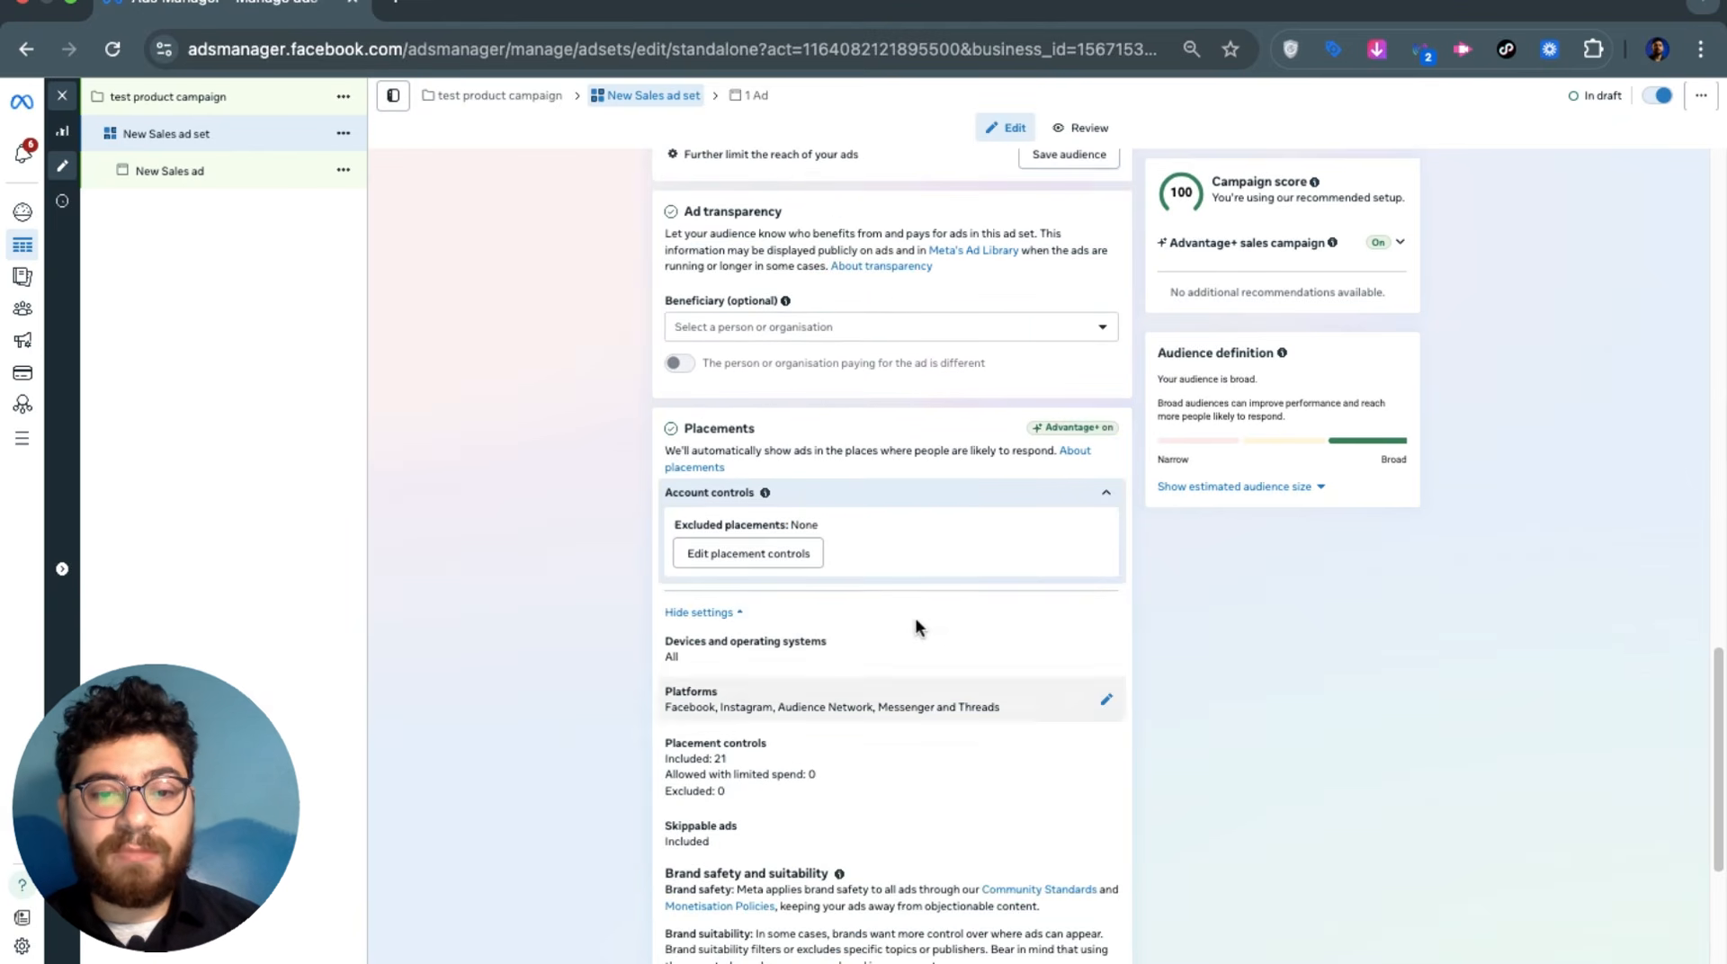
pyautogui.scroll(-4, 915, 618)
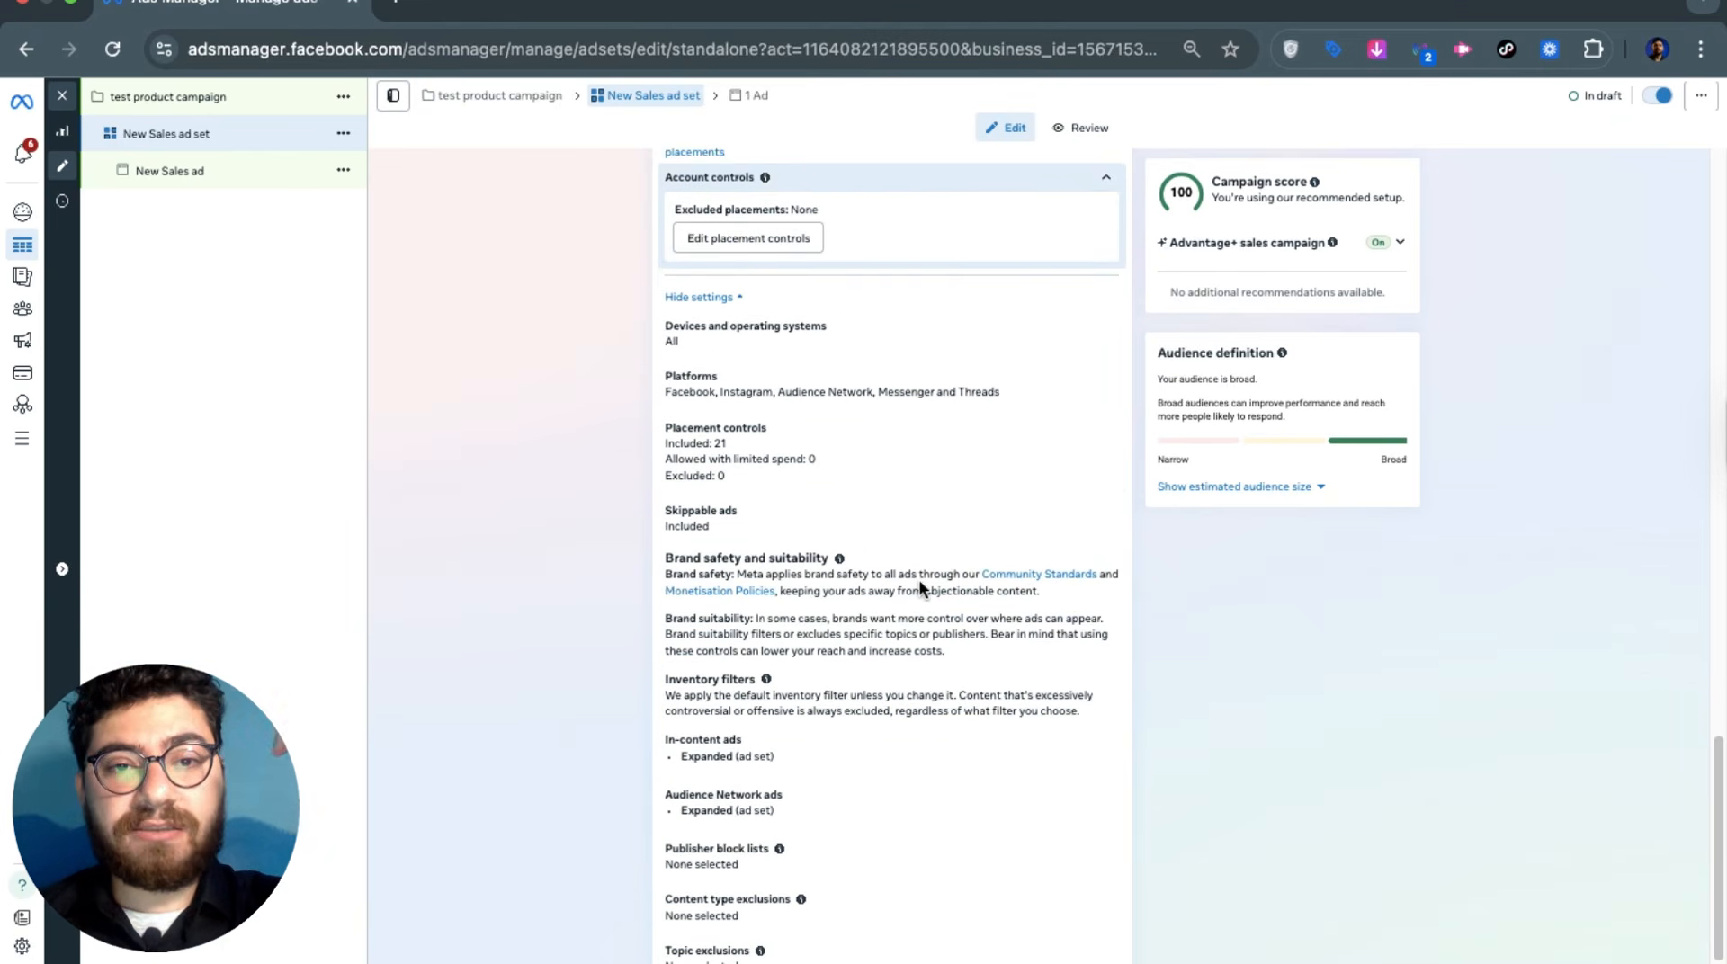
# Exclude Audience Network from the platforms, turning Advantage+ placements off and dropping the campaign score to 94
pyautogui.click(785, 241)
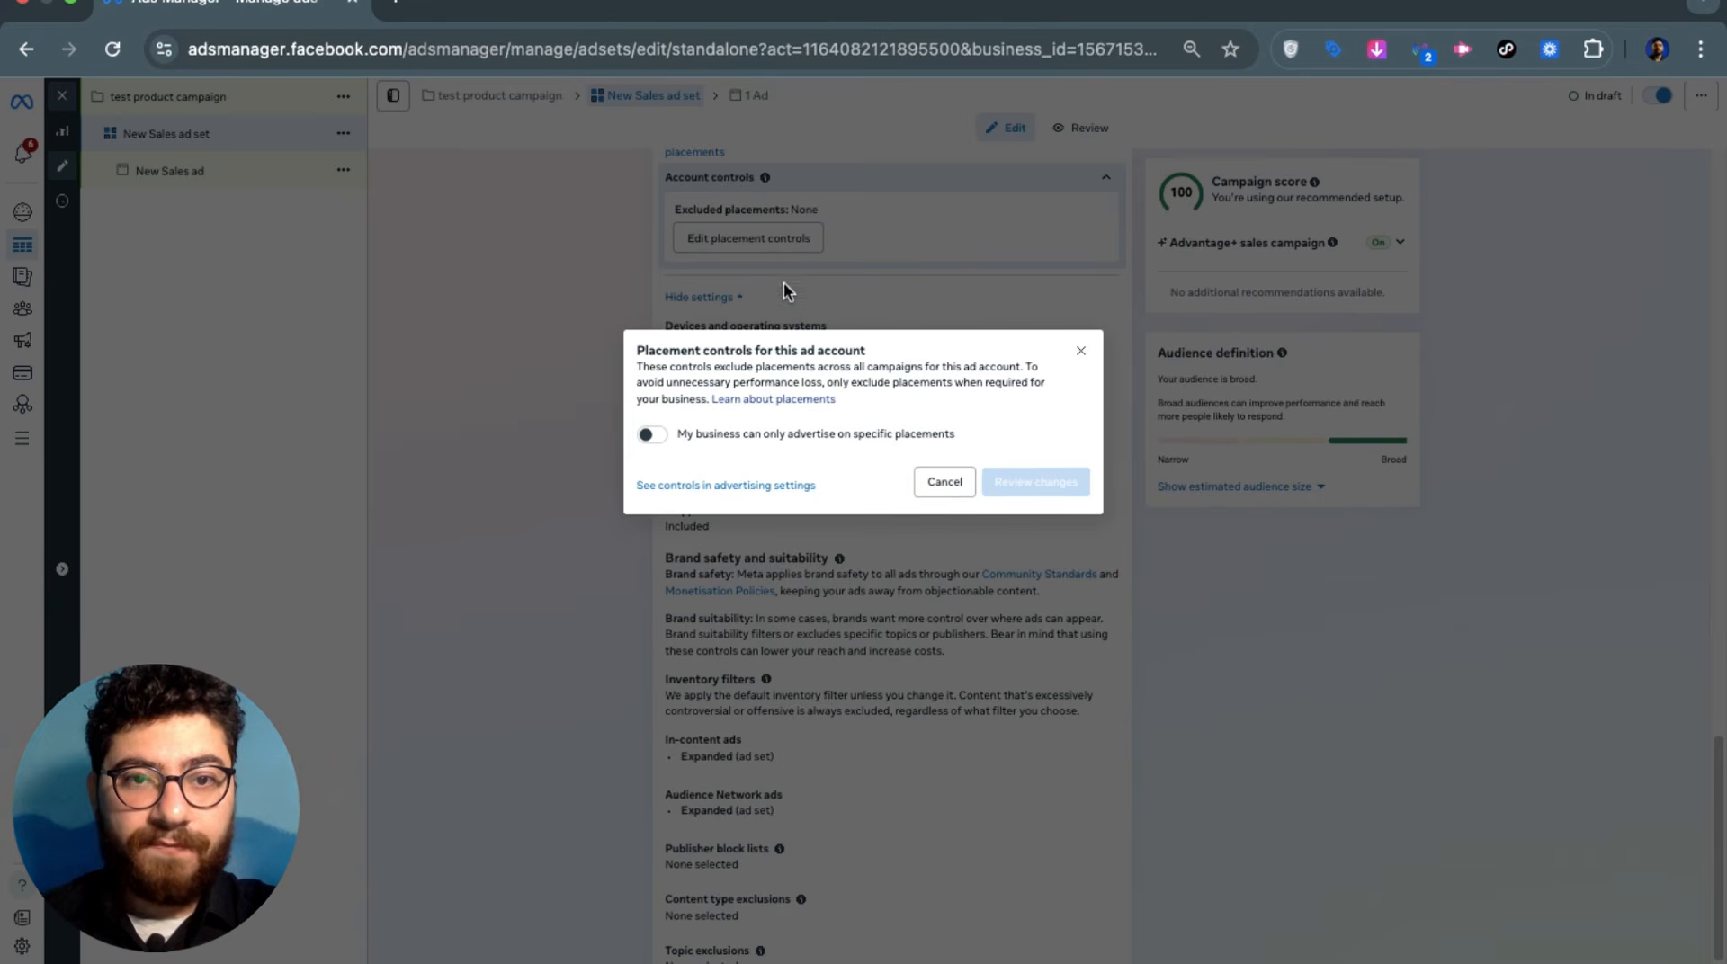
pyautogui.click(957, 487)
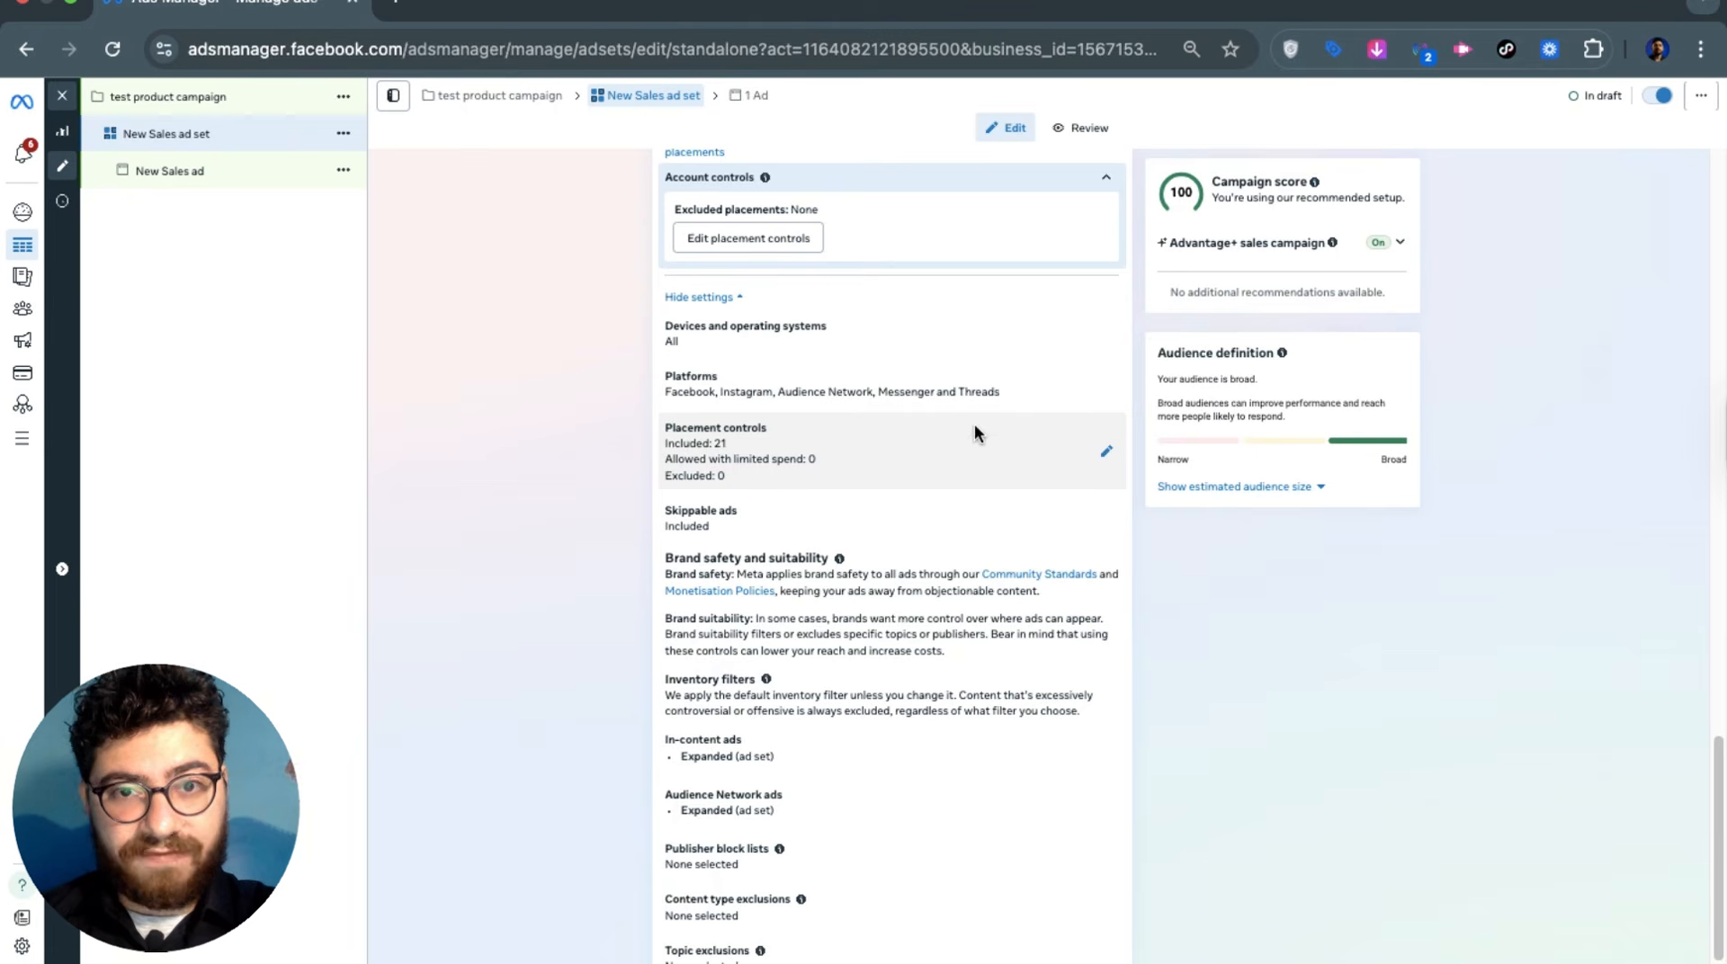
pyautogui.click(1107, 385)
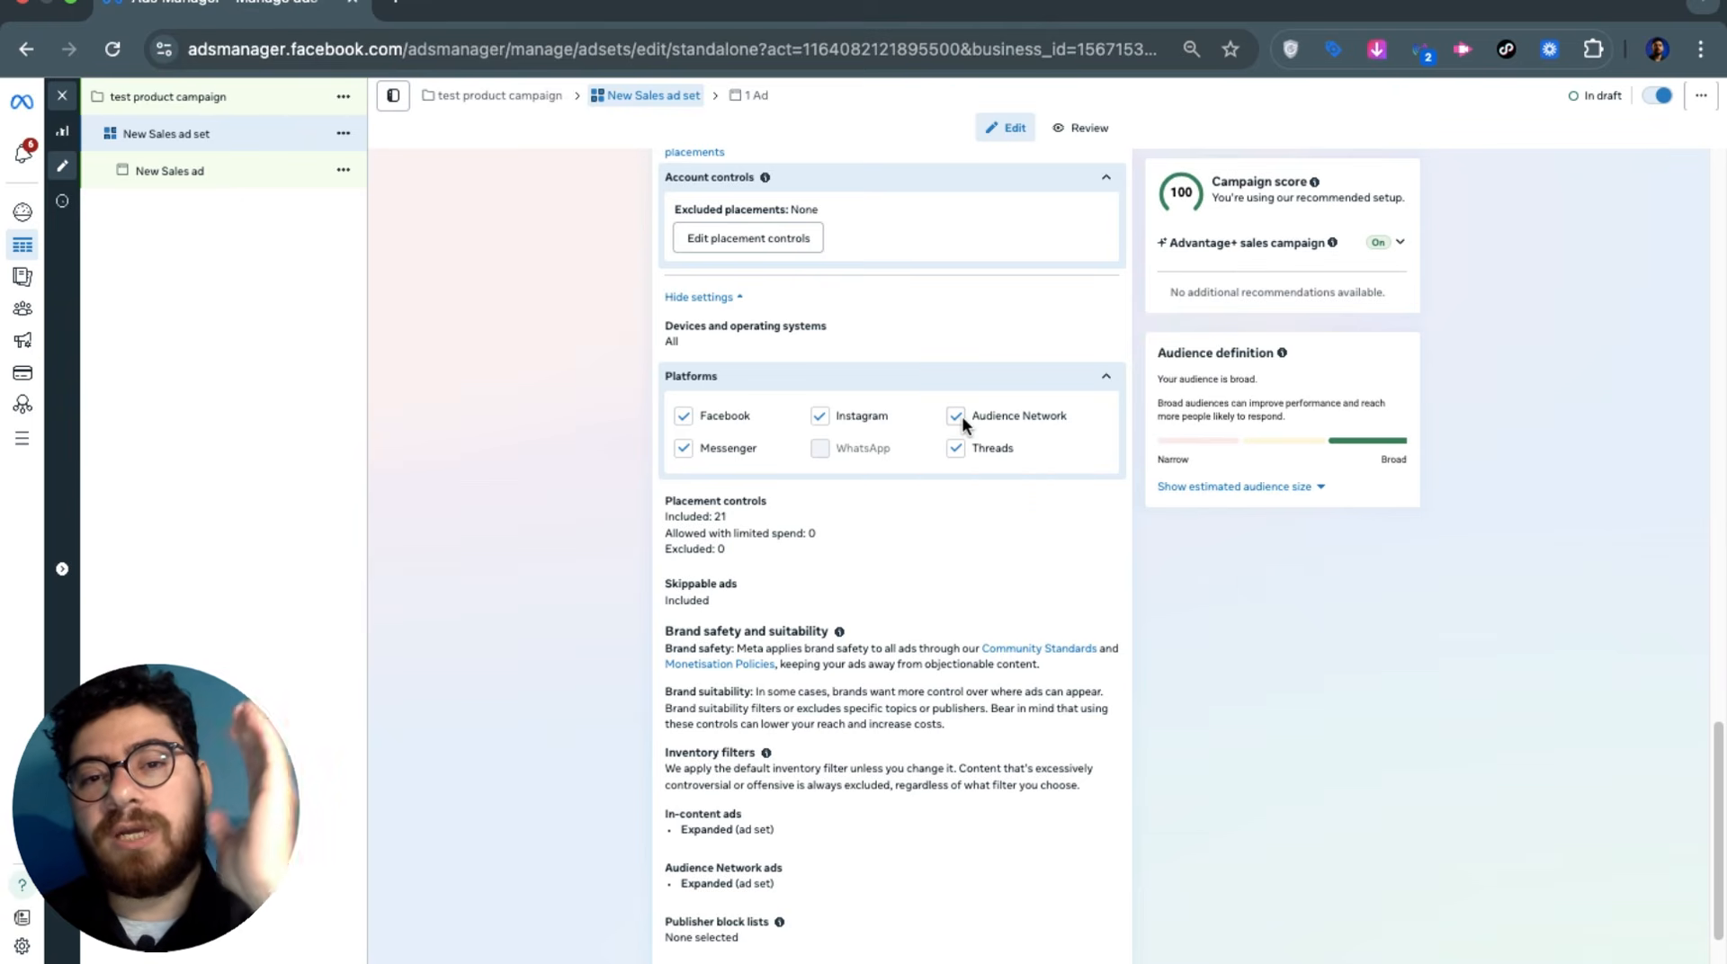
pyautogui.click(962, 416)
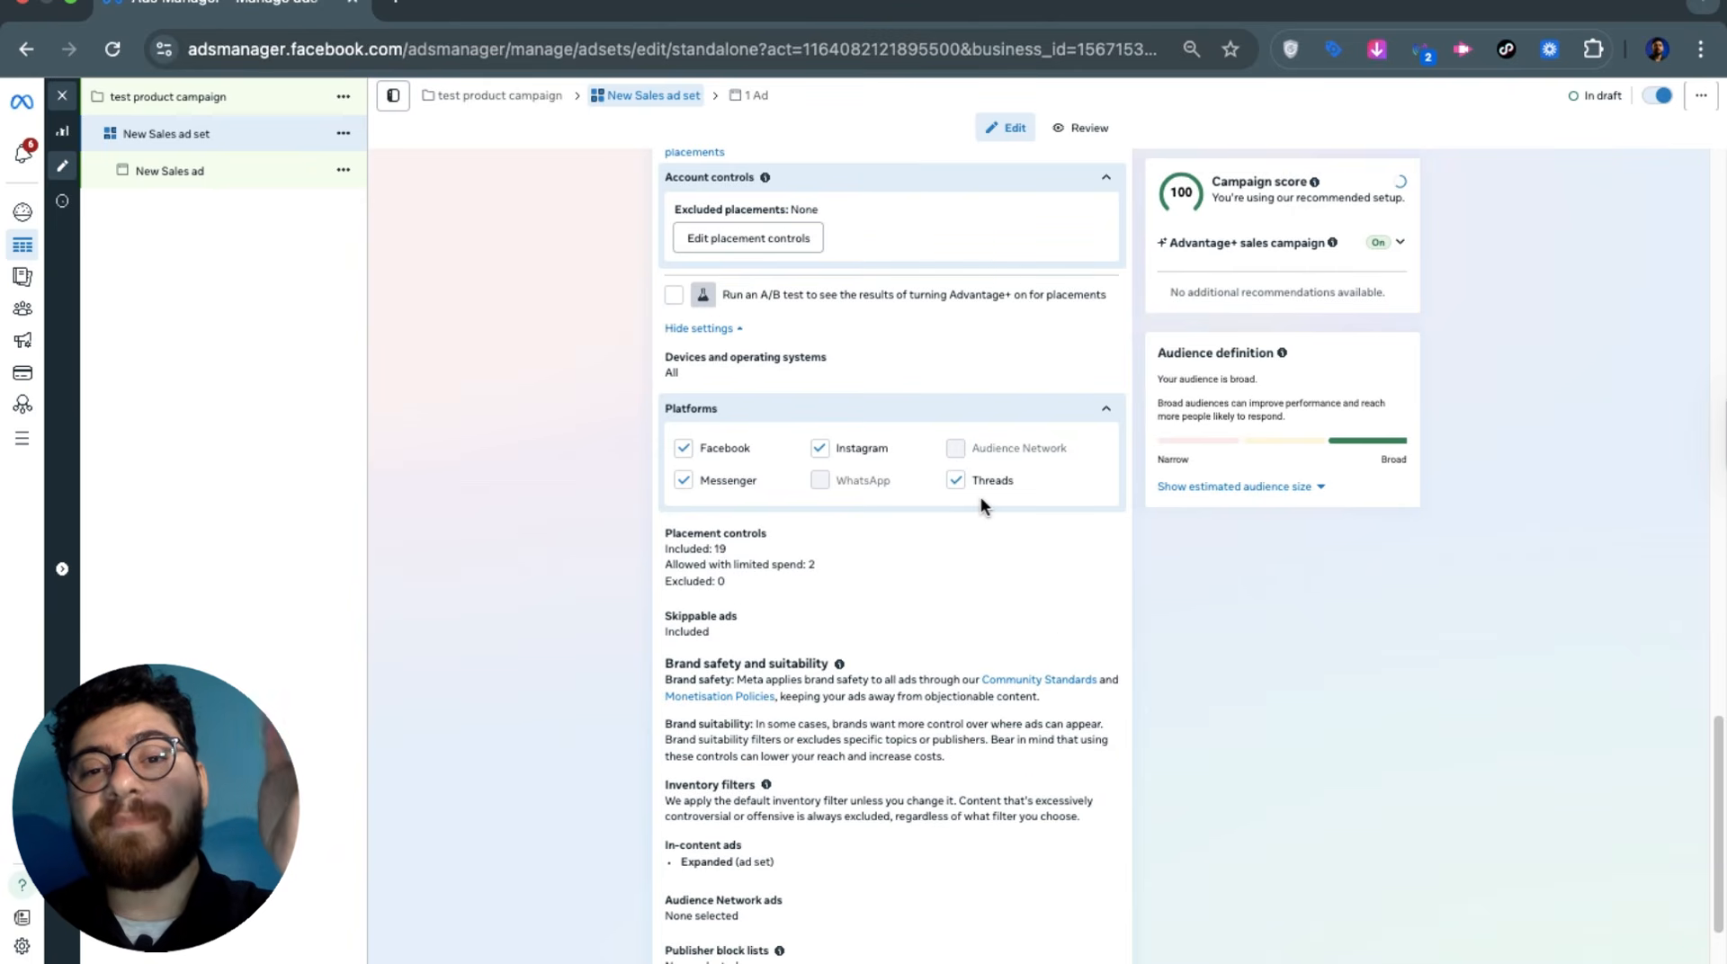
pyautogui.click(896, 414)
pyautogui.scroll(4, 907, 462)
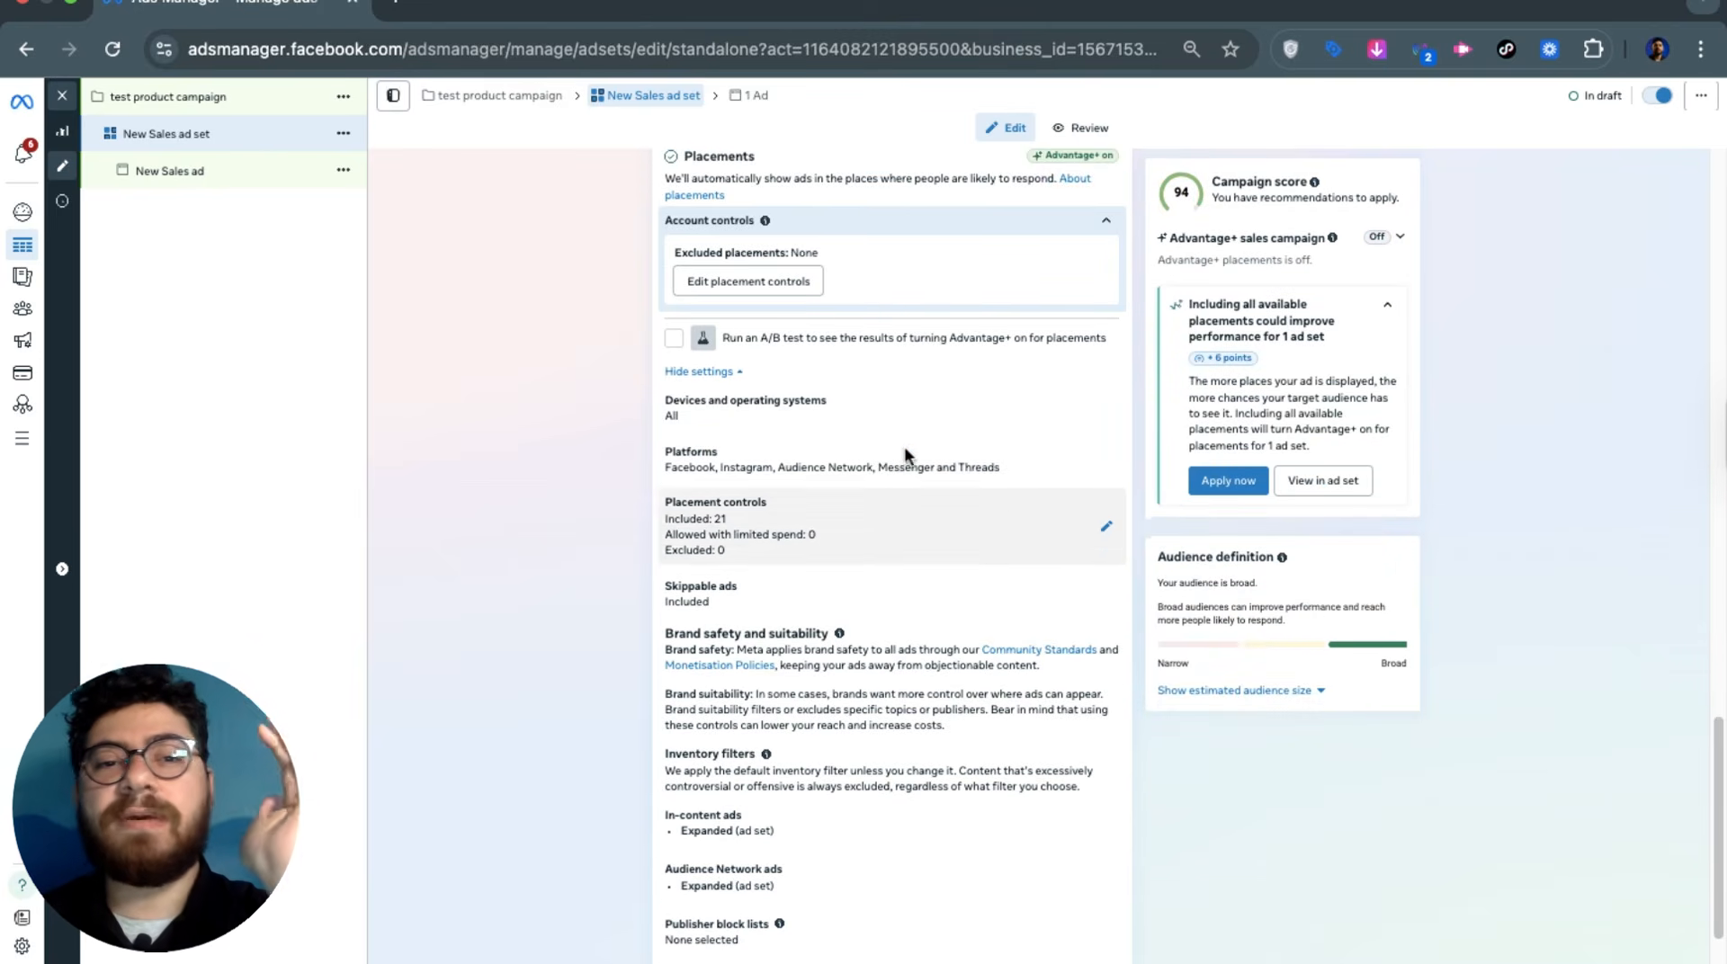
# Open the Devices and operating systems settings and leave the device type on All devices
pyautogui.click(918, 382)
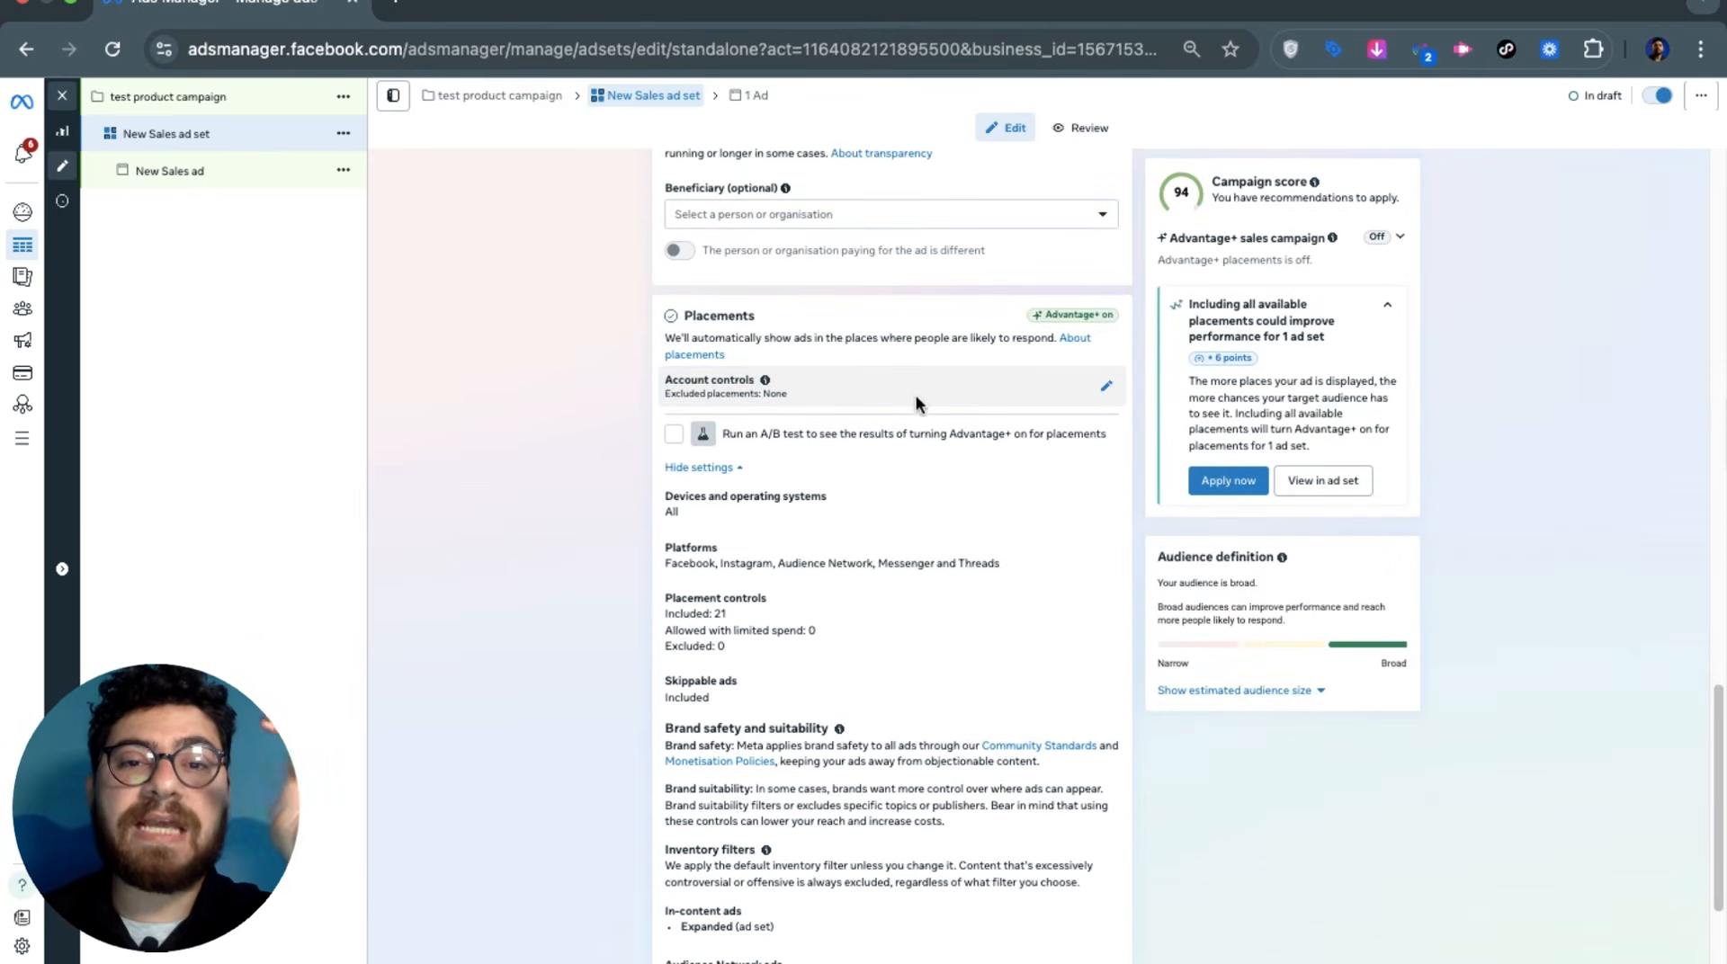
pyautogui.scroll(-2, 937, 518)
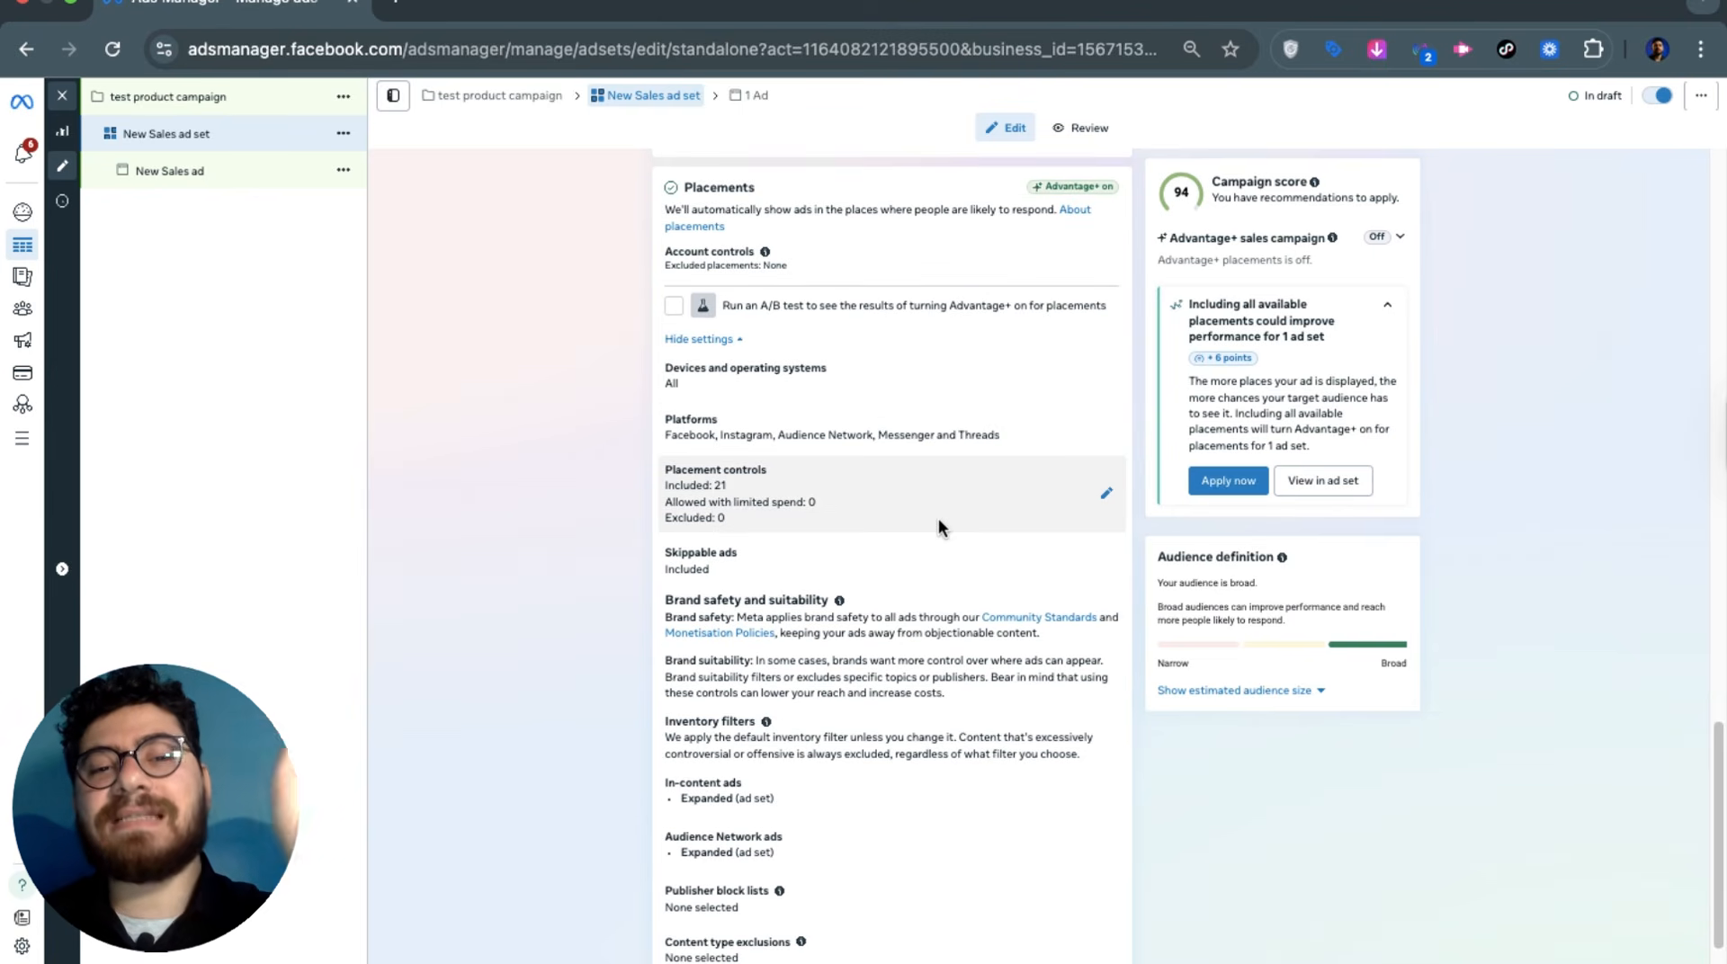
pyautogui.click(722, 388)
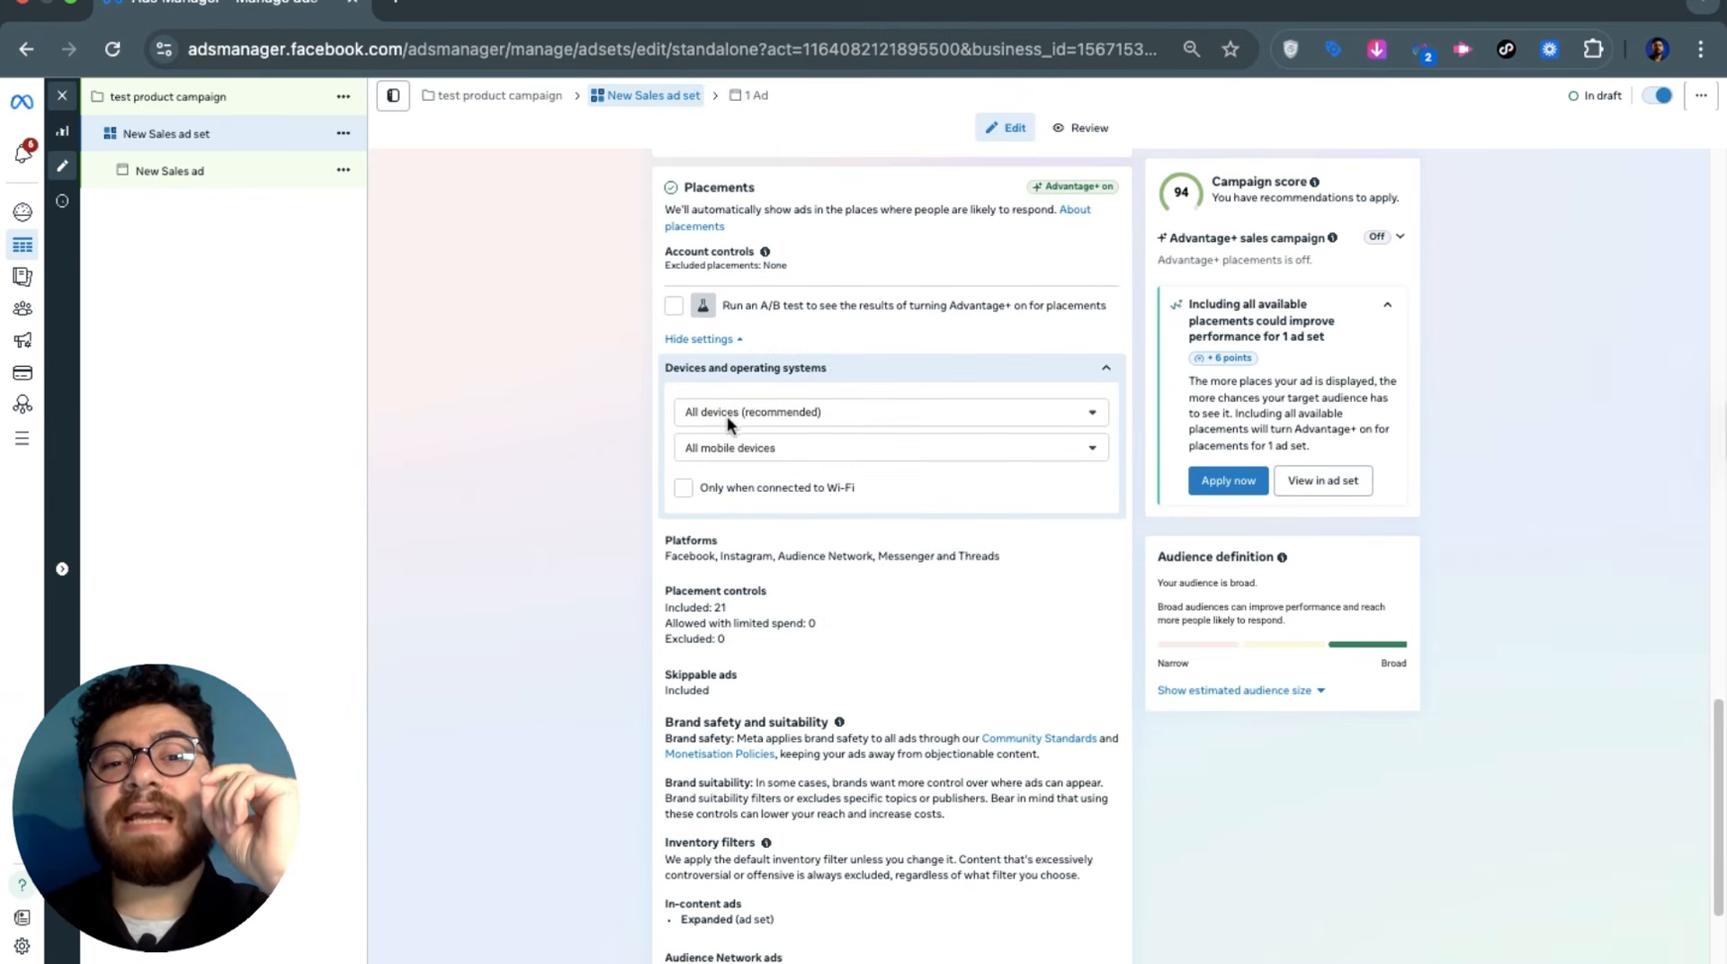
pyautogui.click(727, 415)
pyautogui.click(727, 416)
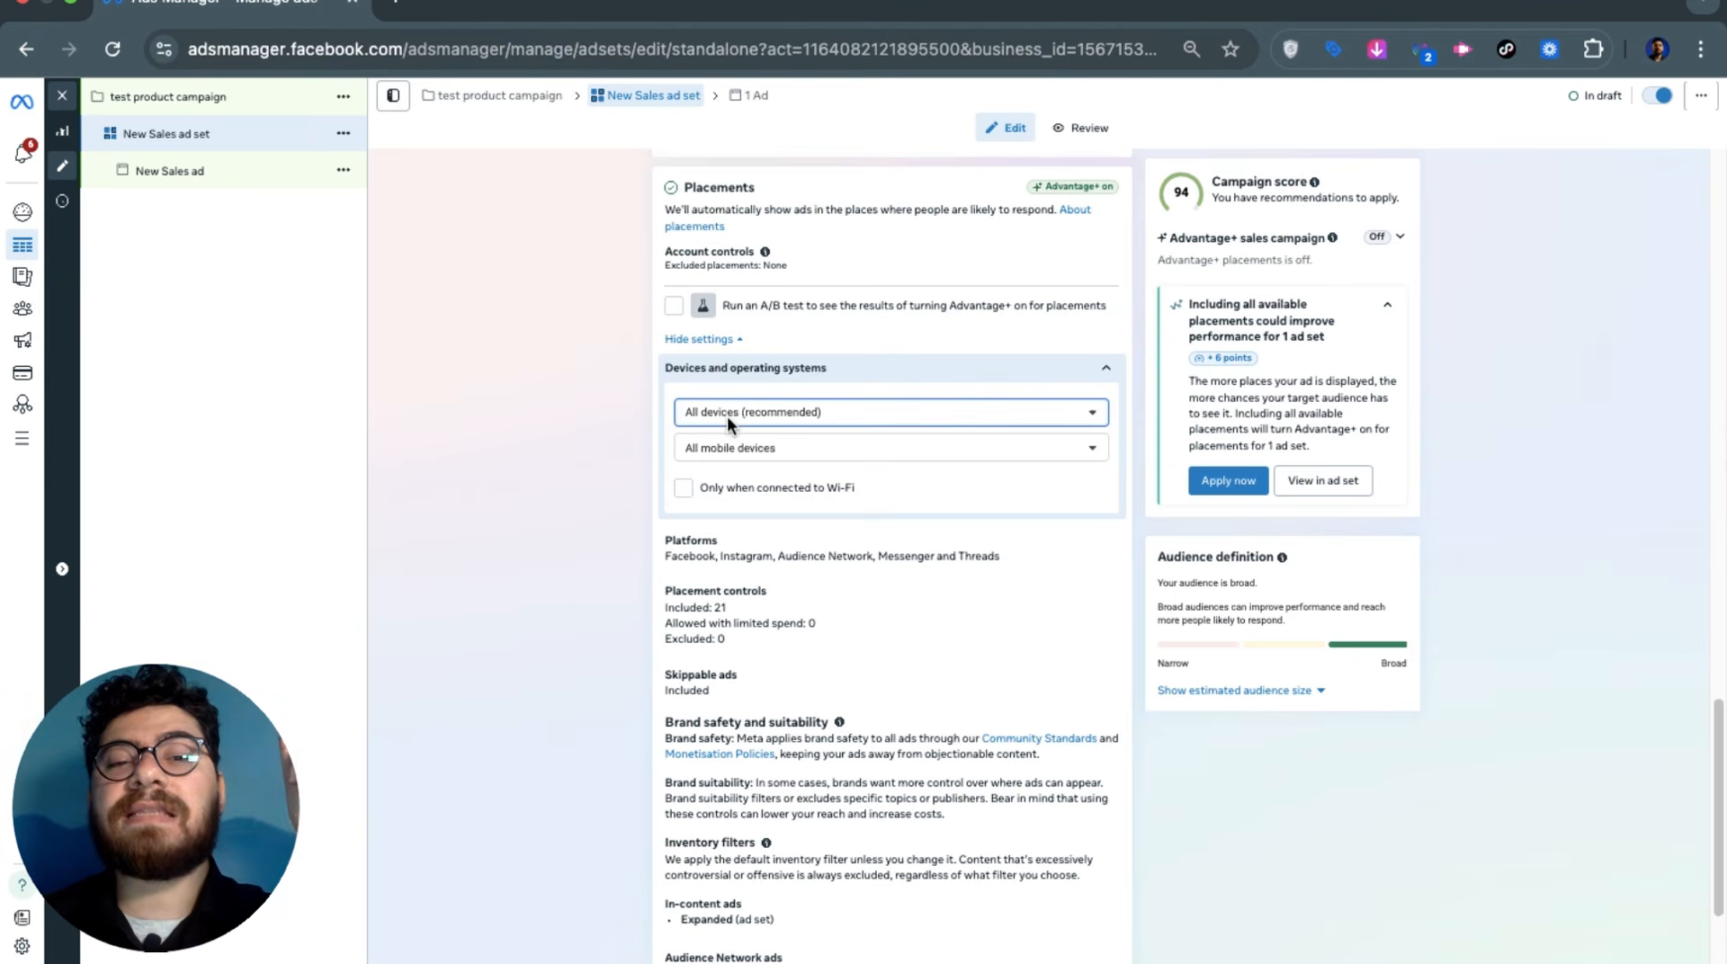
pyautogui.click(727, 416)
pyautogui.click(572, 404)
# Keep All mobile devices selected and leave 'Only when connected to Wi-Fi' unticked
pyautogui.click(739, 443)
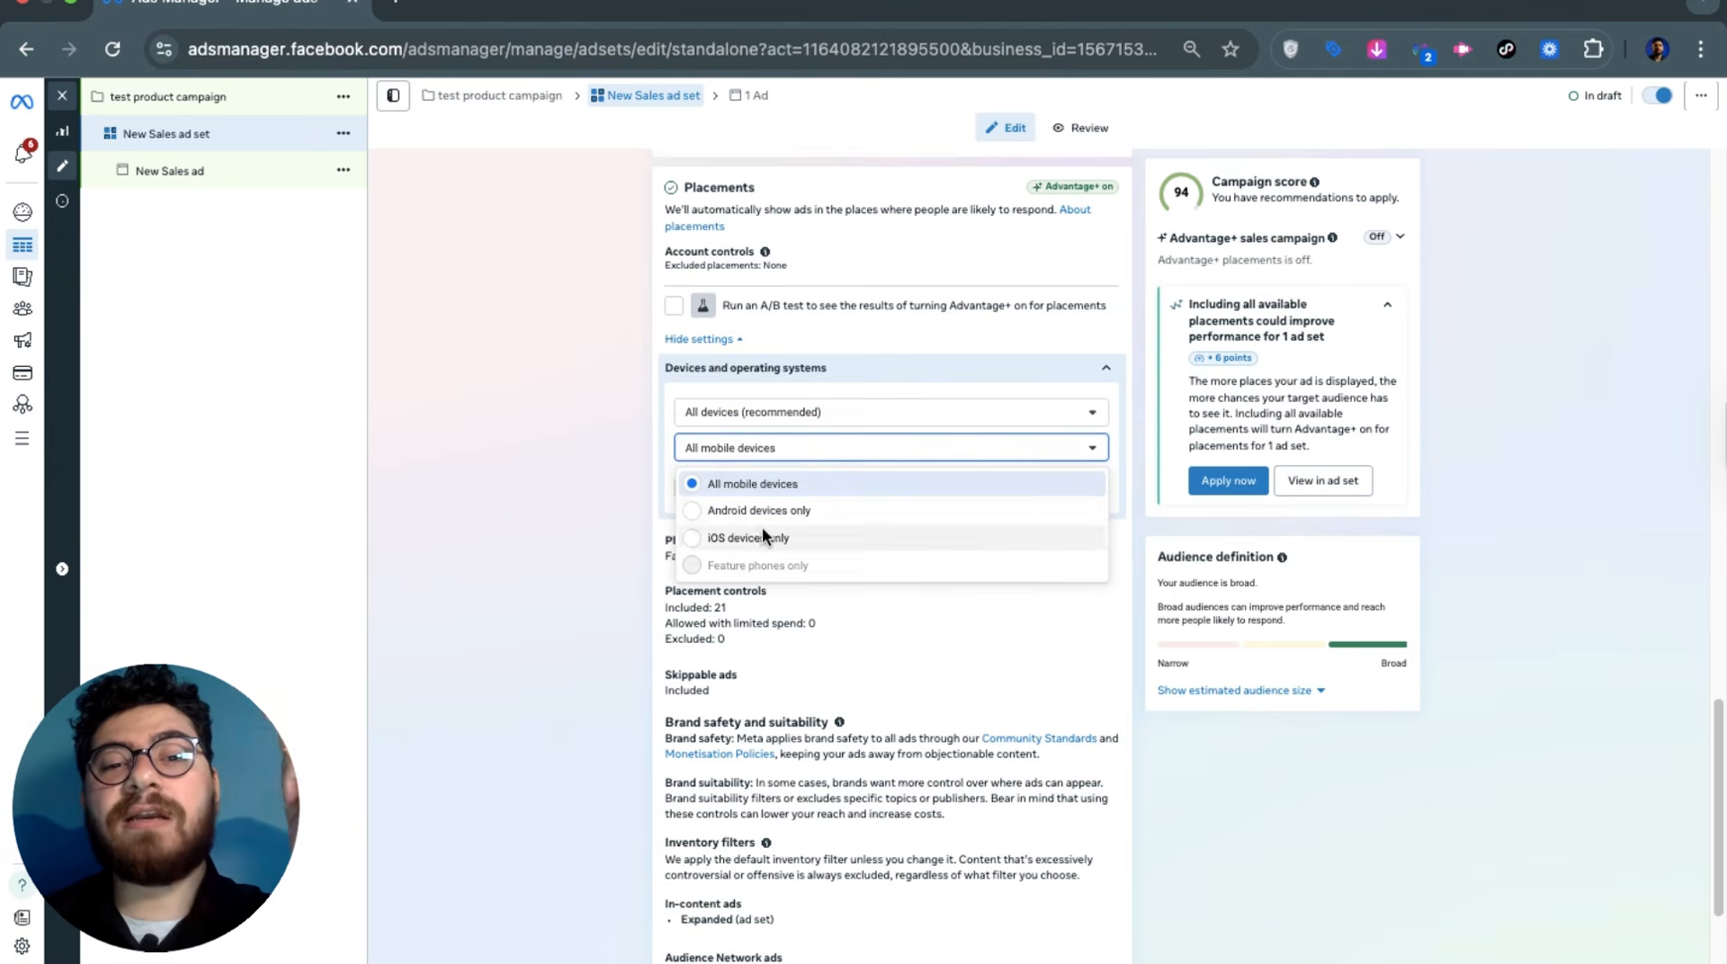
pyautogui.click(763, 484)
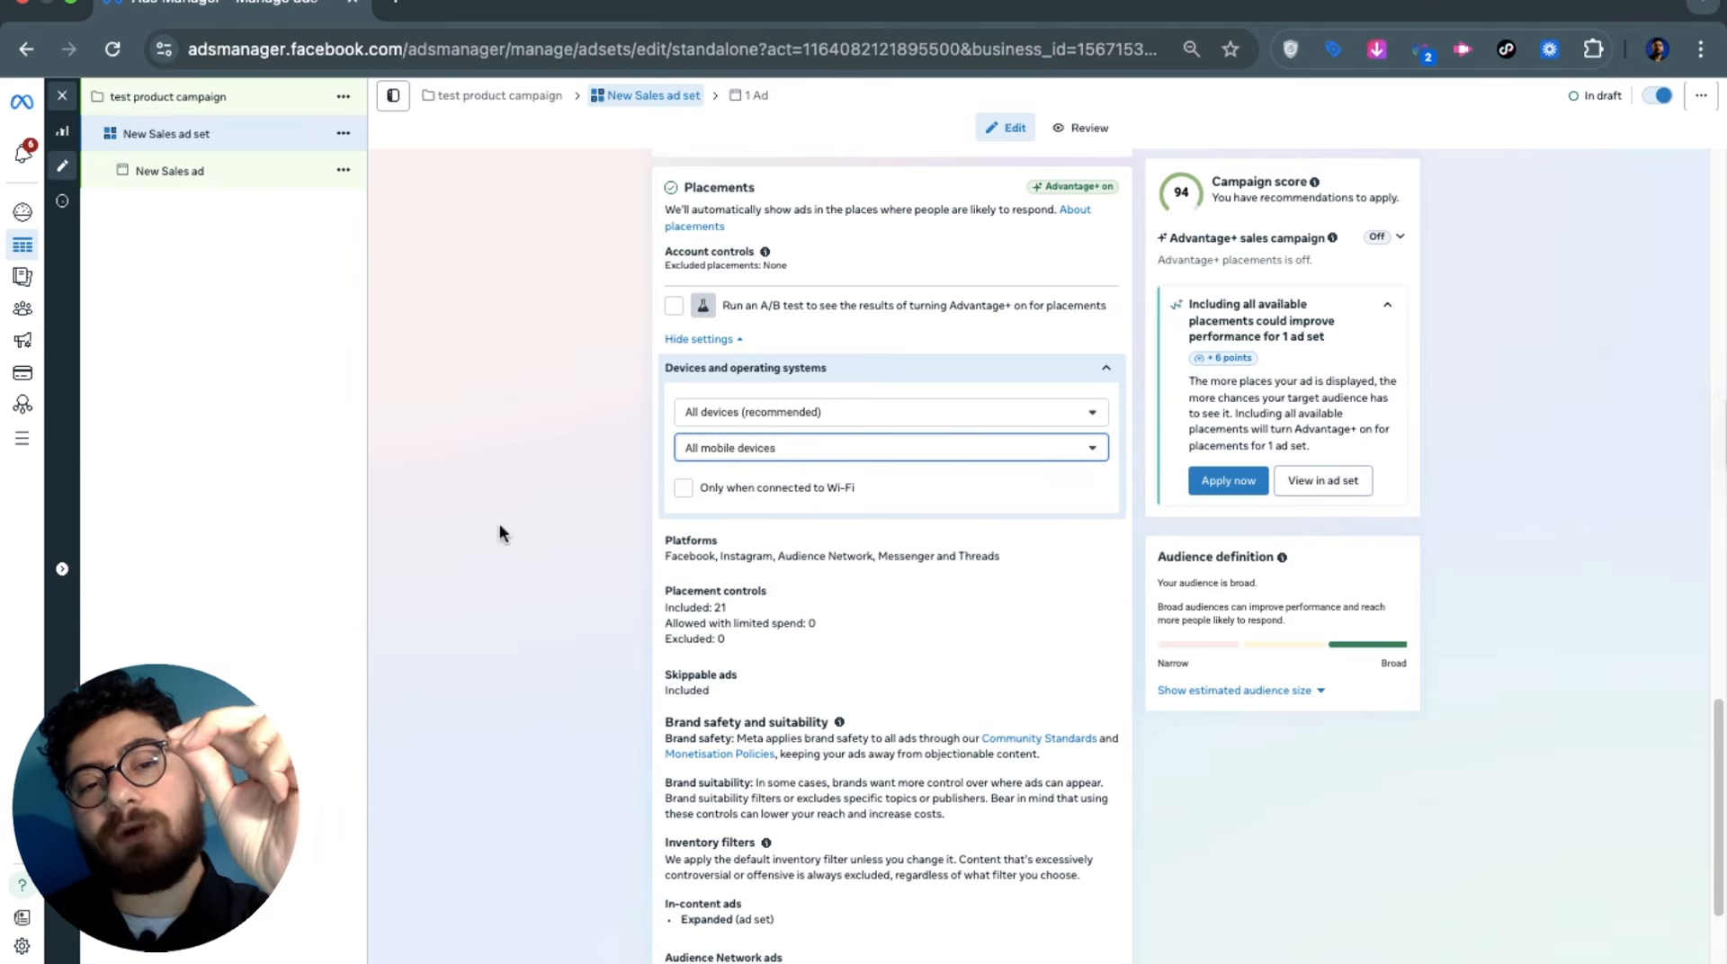
pyautogui.click(689, 489)
pyautogui.click(684, 452)
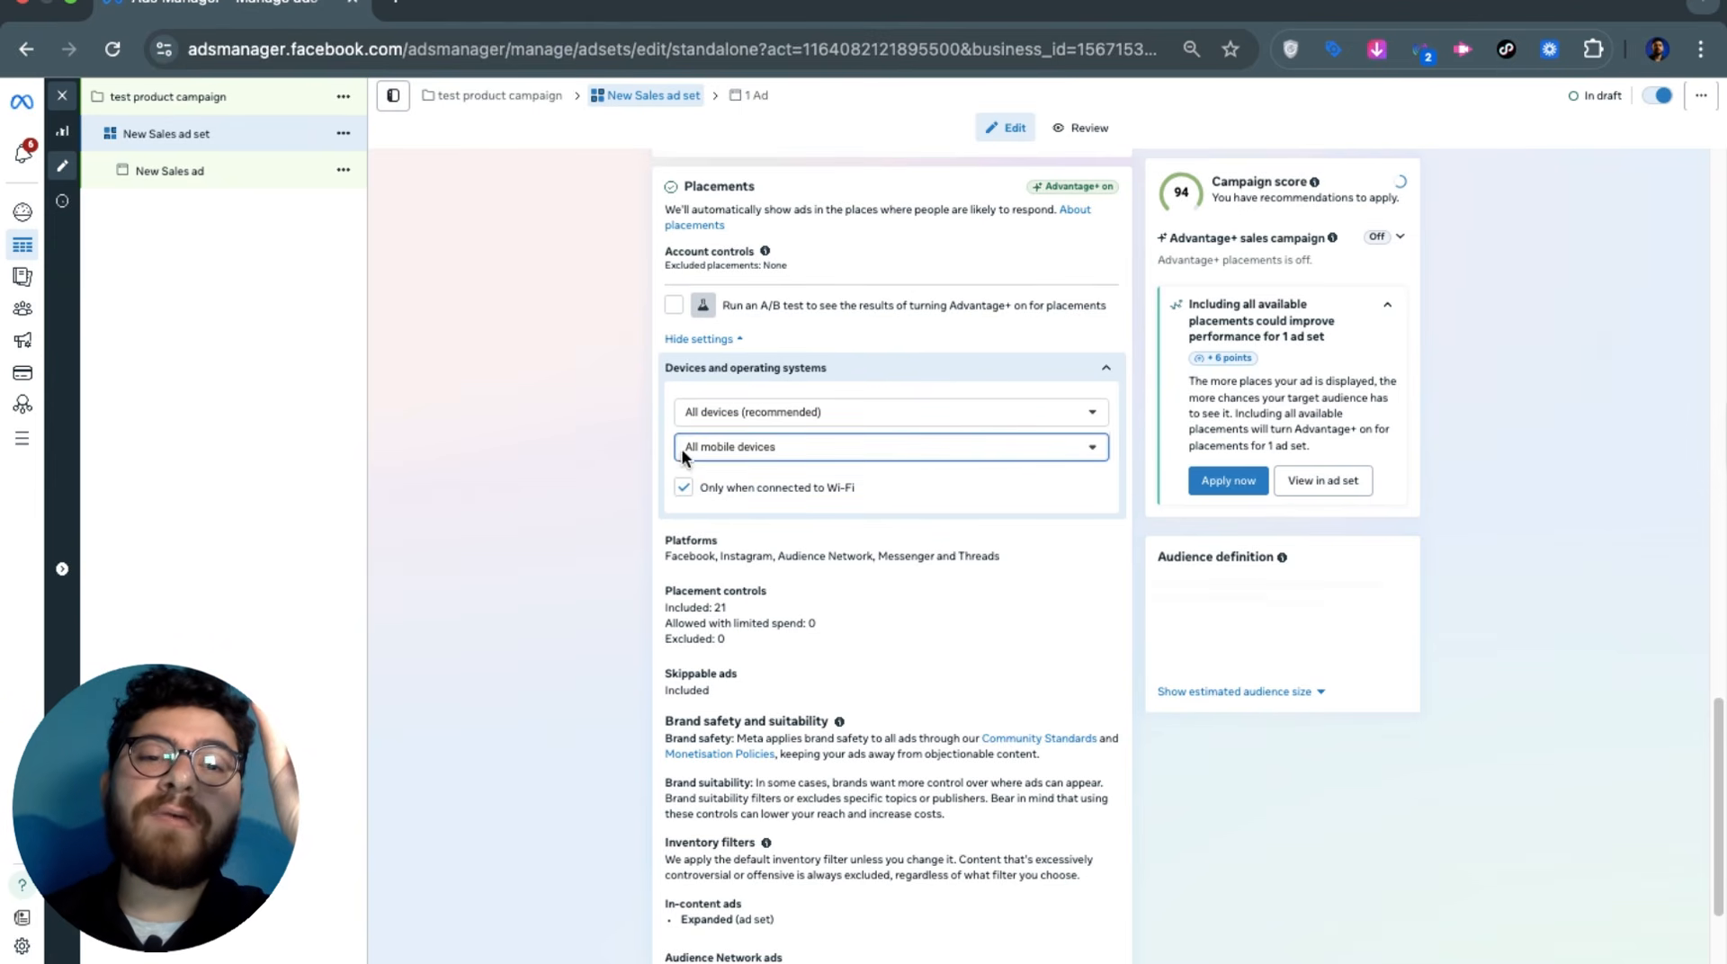
pyautogui.click(685, 485)
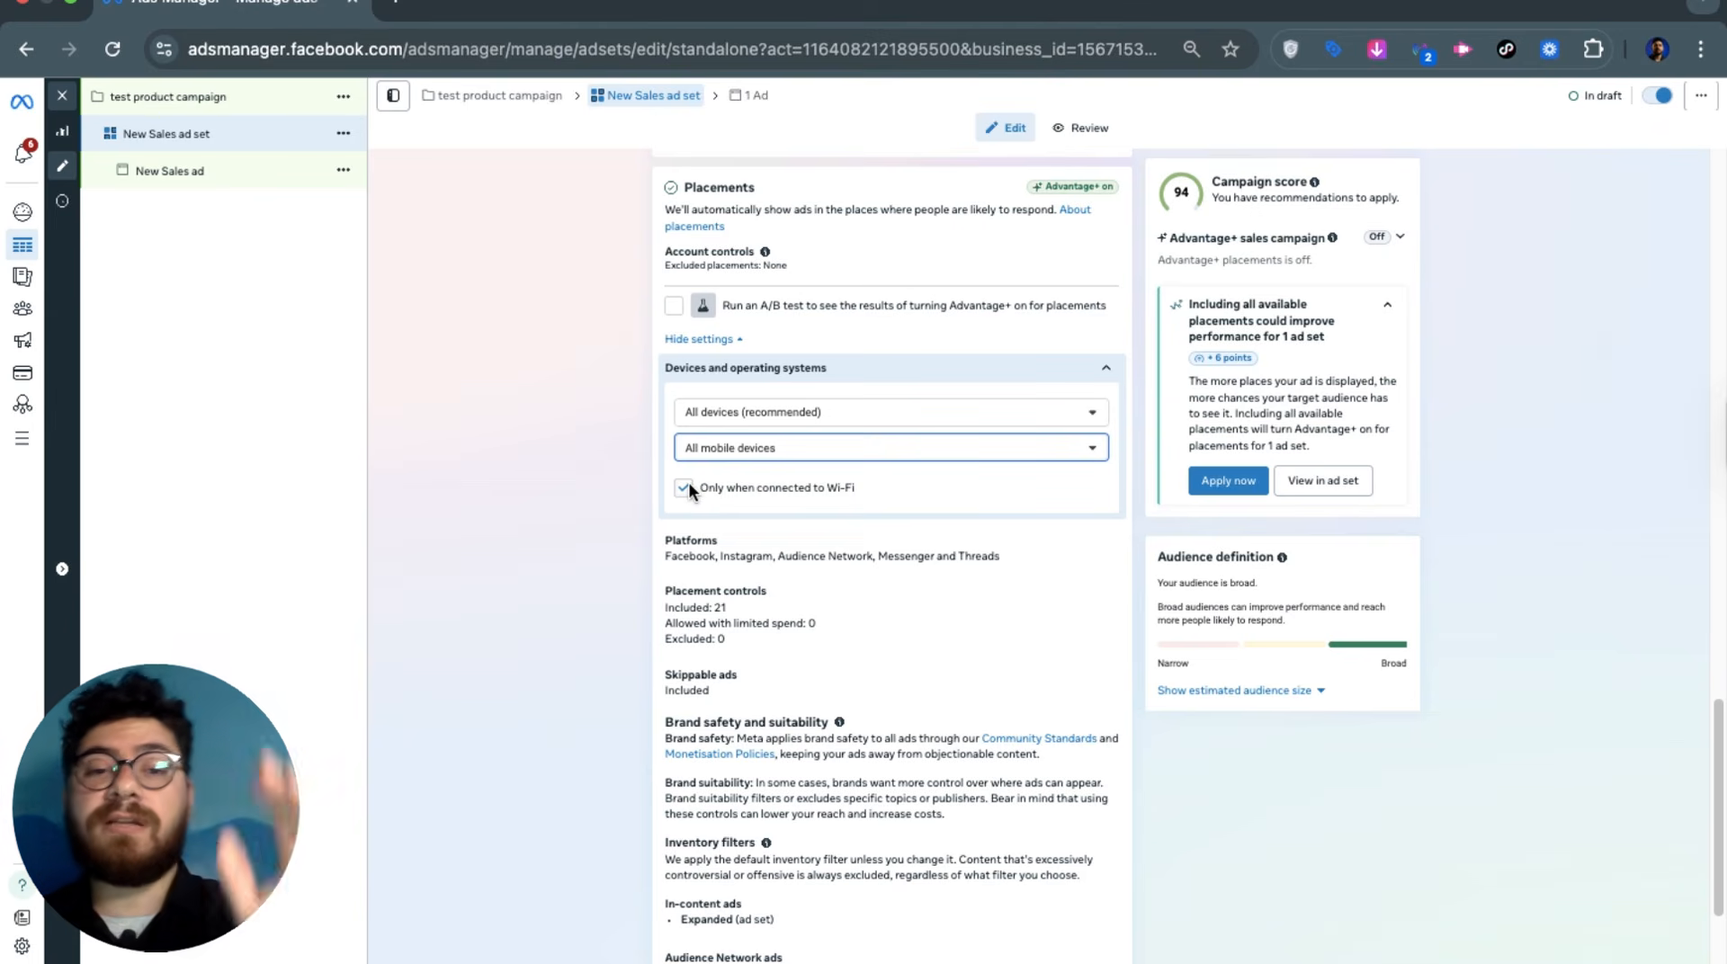
pyautogui.click(684, 486)
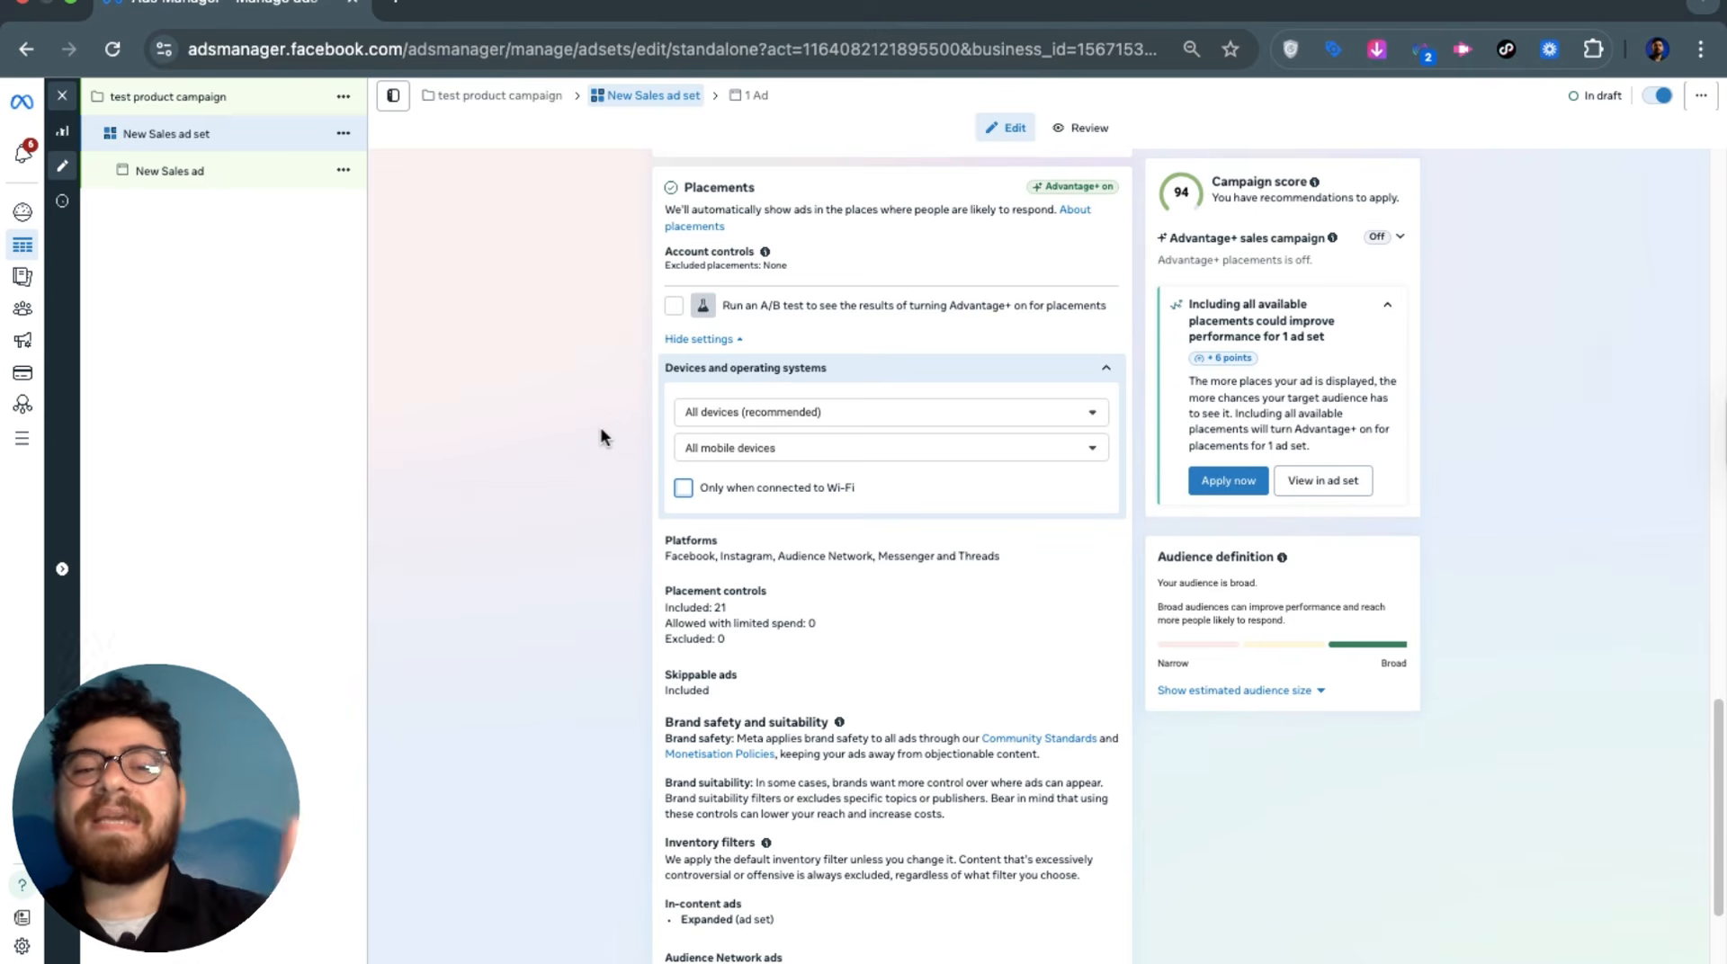
pyautogui.scroll(-3, 617, 586)
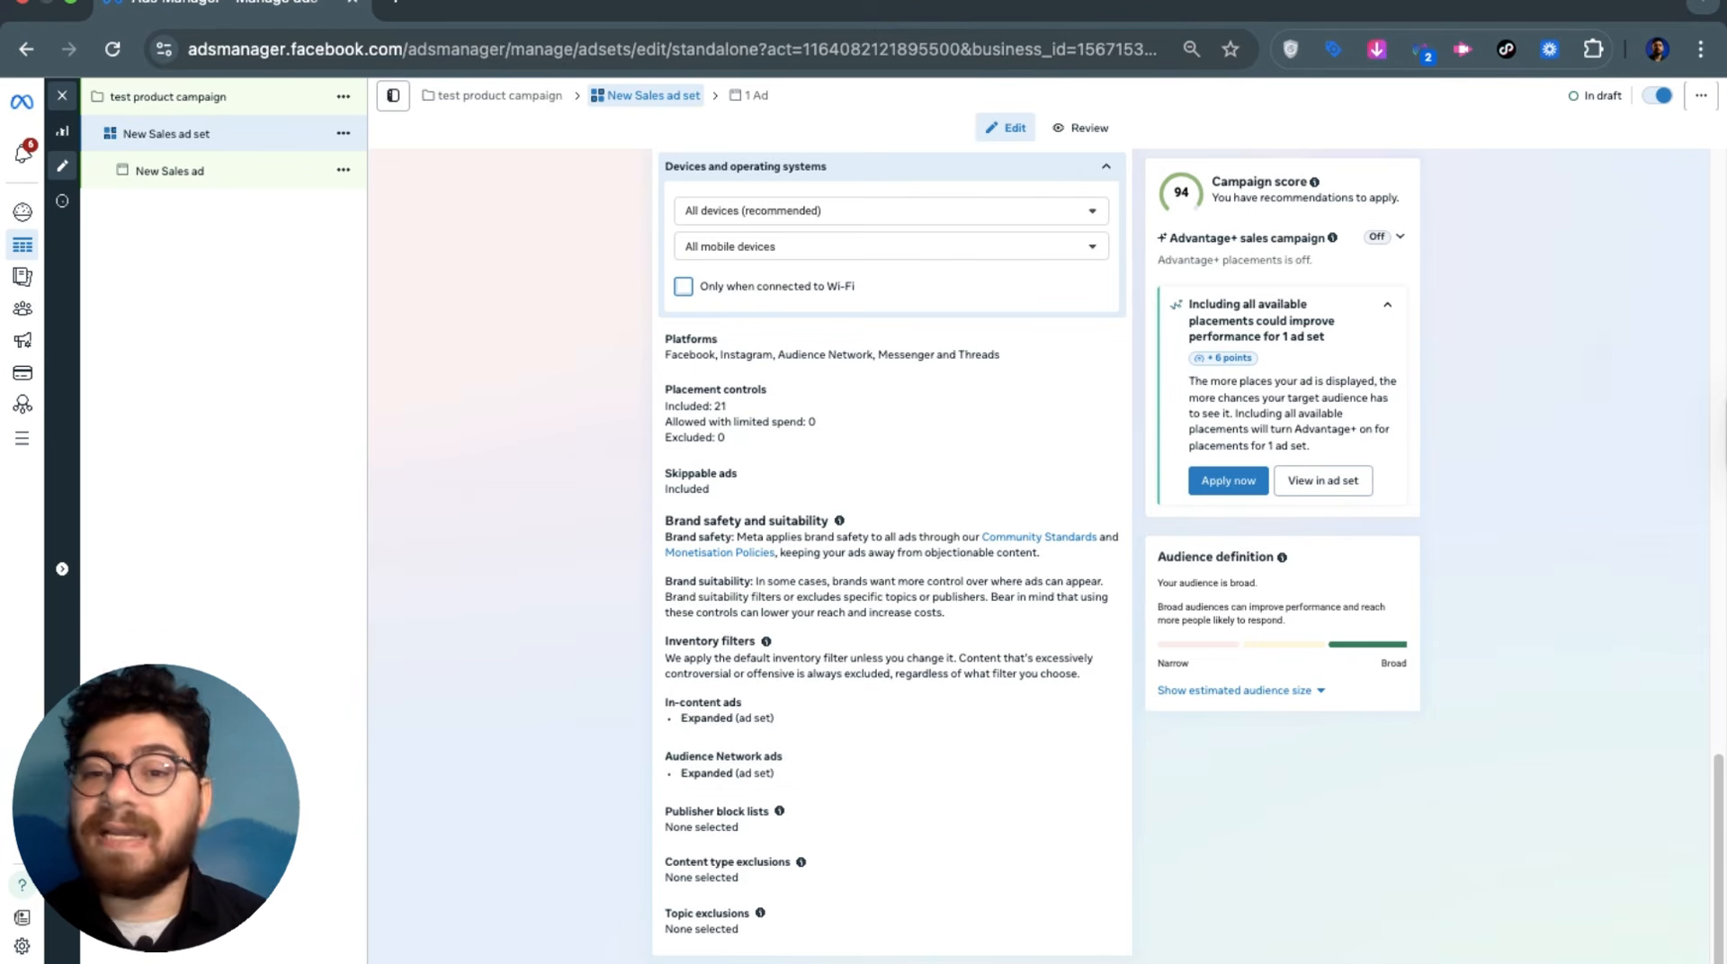
pyautogui.scroll(4, 856, 763)
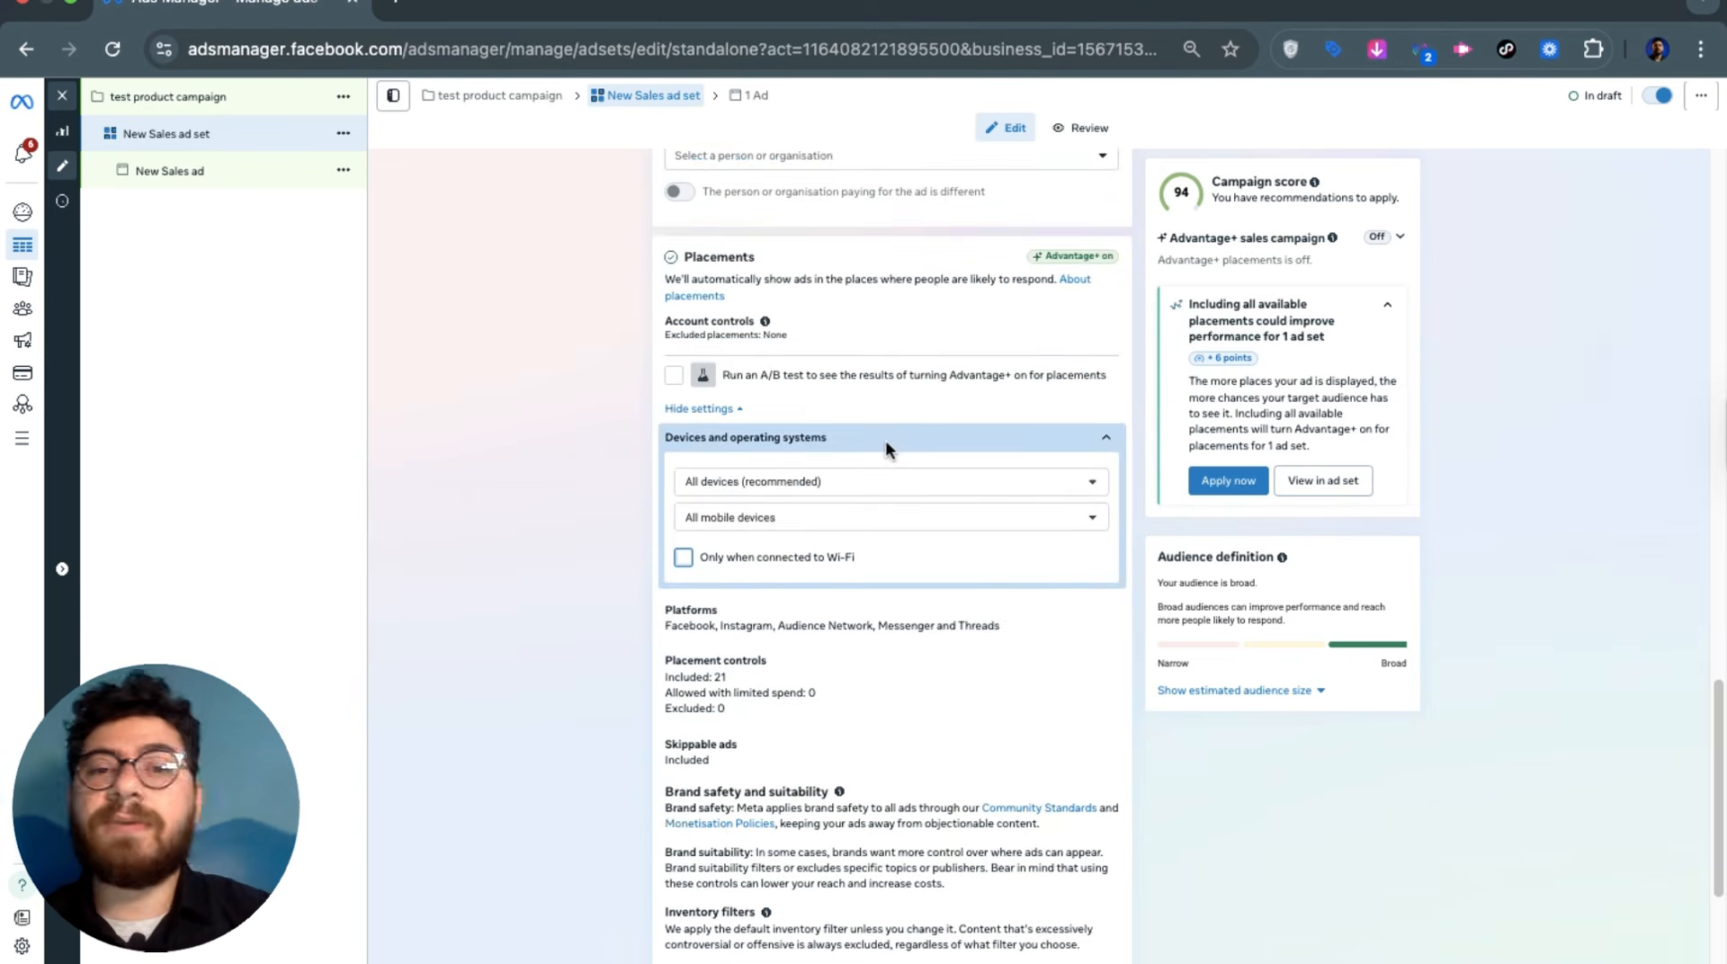
pyautogui.click(885, 443)
pyautogui.scroll(5, 907, 629)
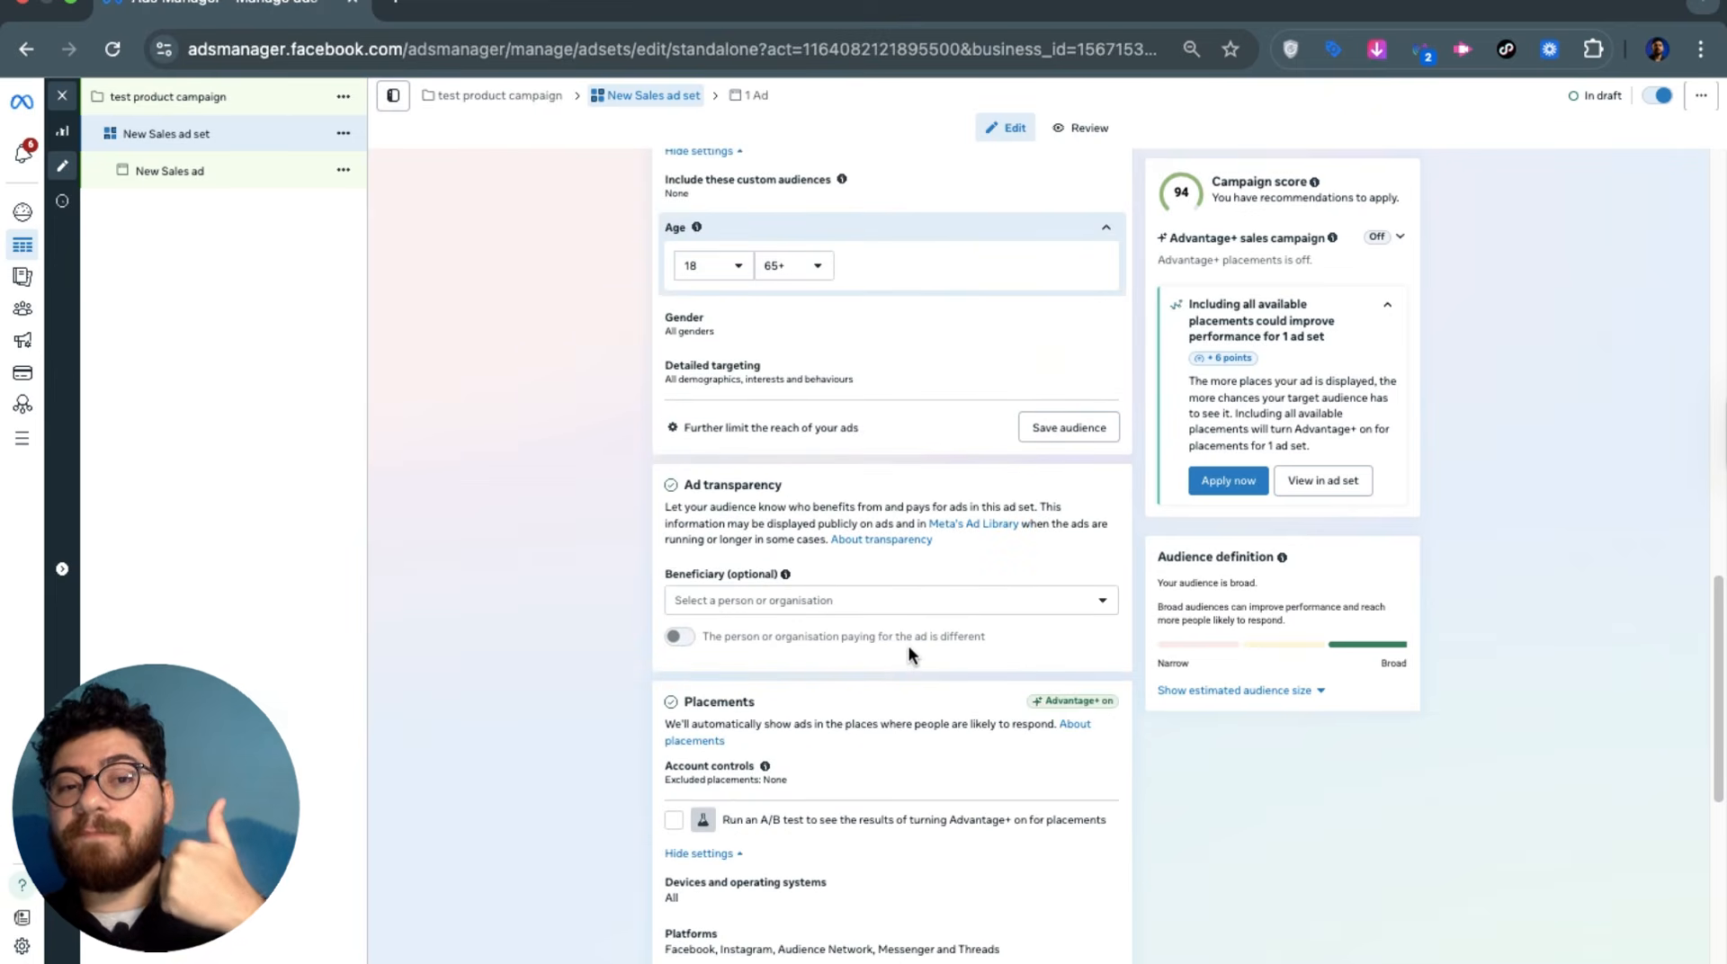
pyautogui.scroll(10, 905, 639)
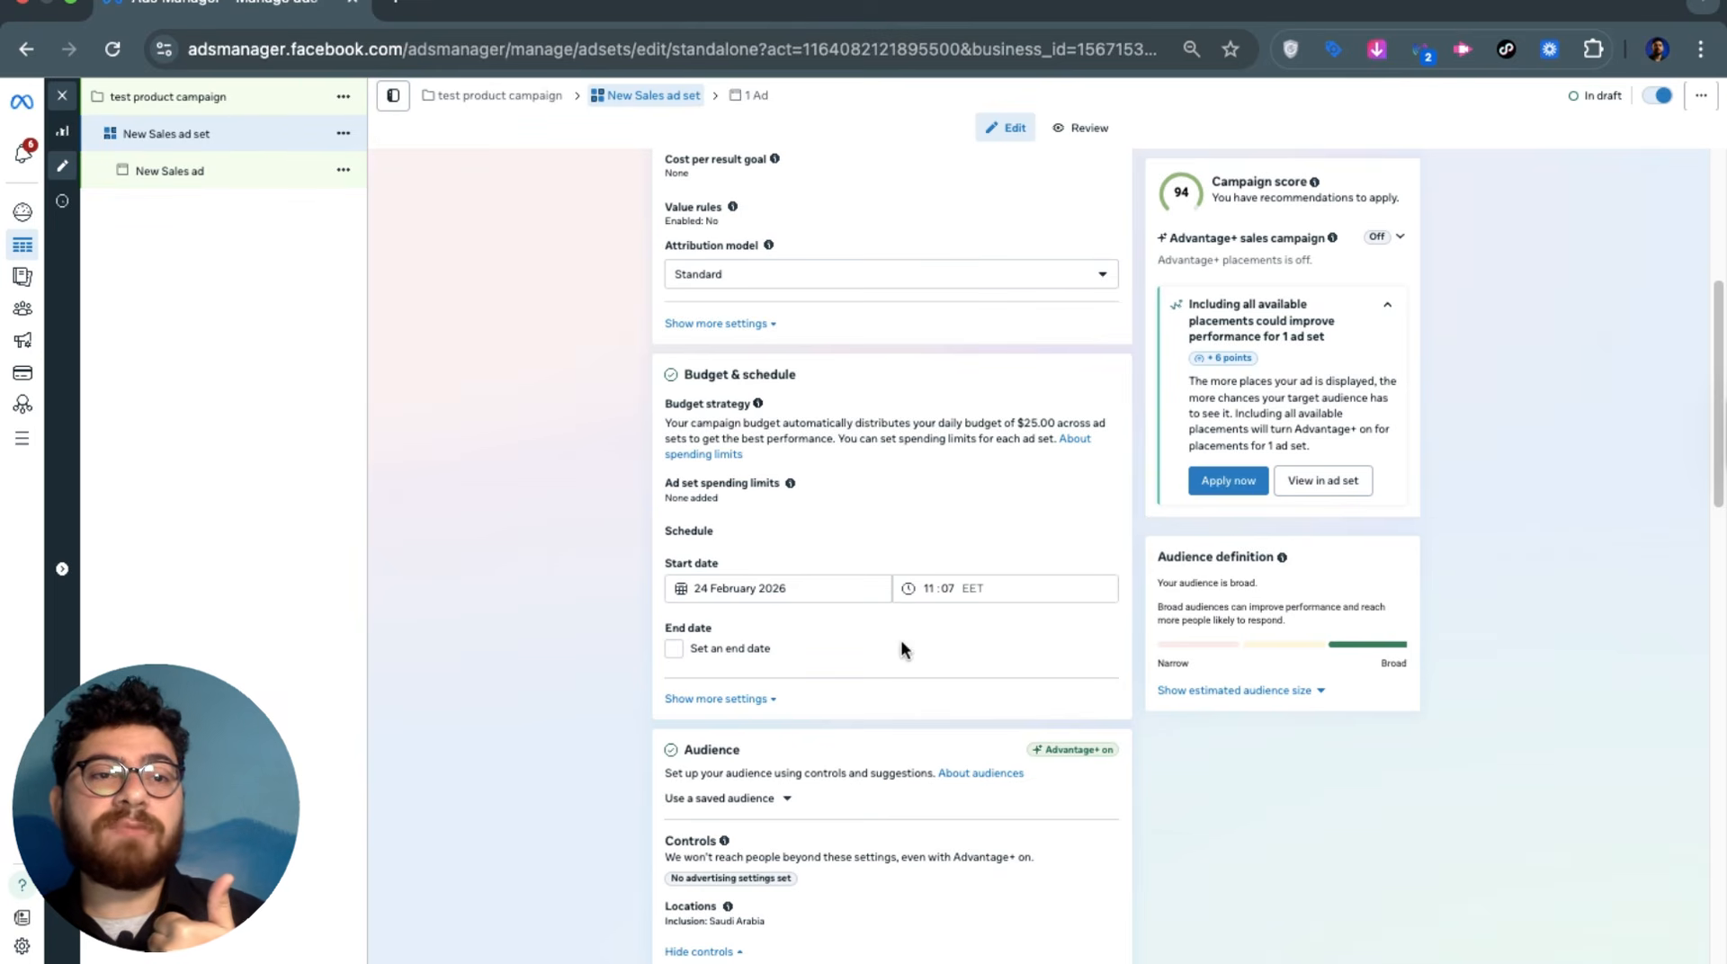
pyautogui.scroll(5, 904, 646)
pyautogui.scroll(-1, 910, 516)
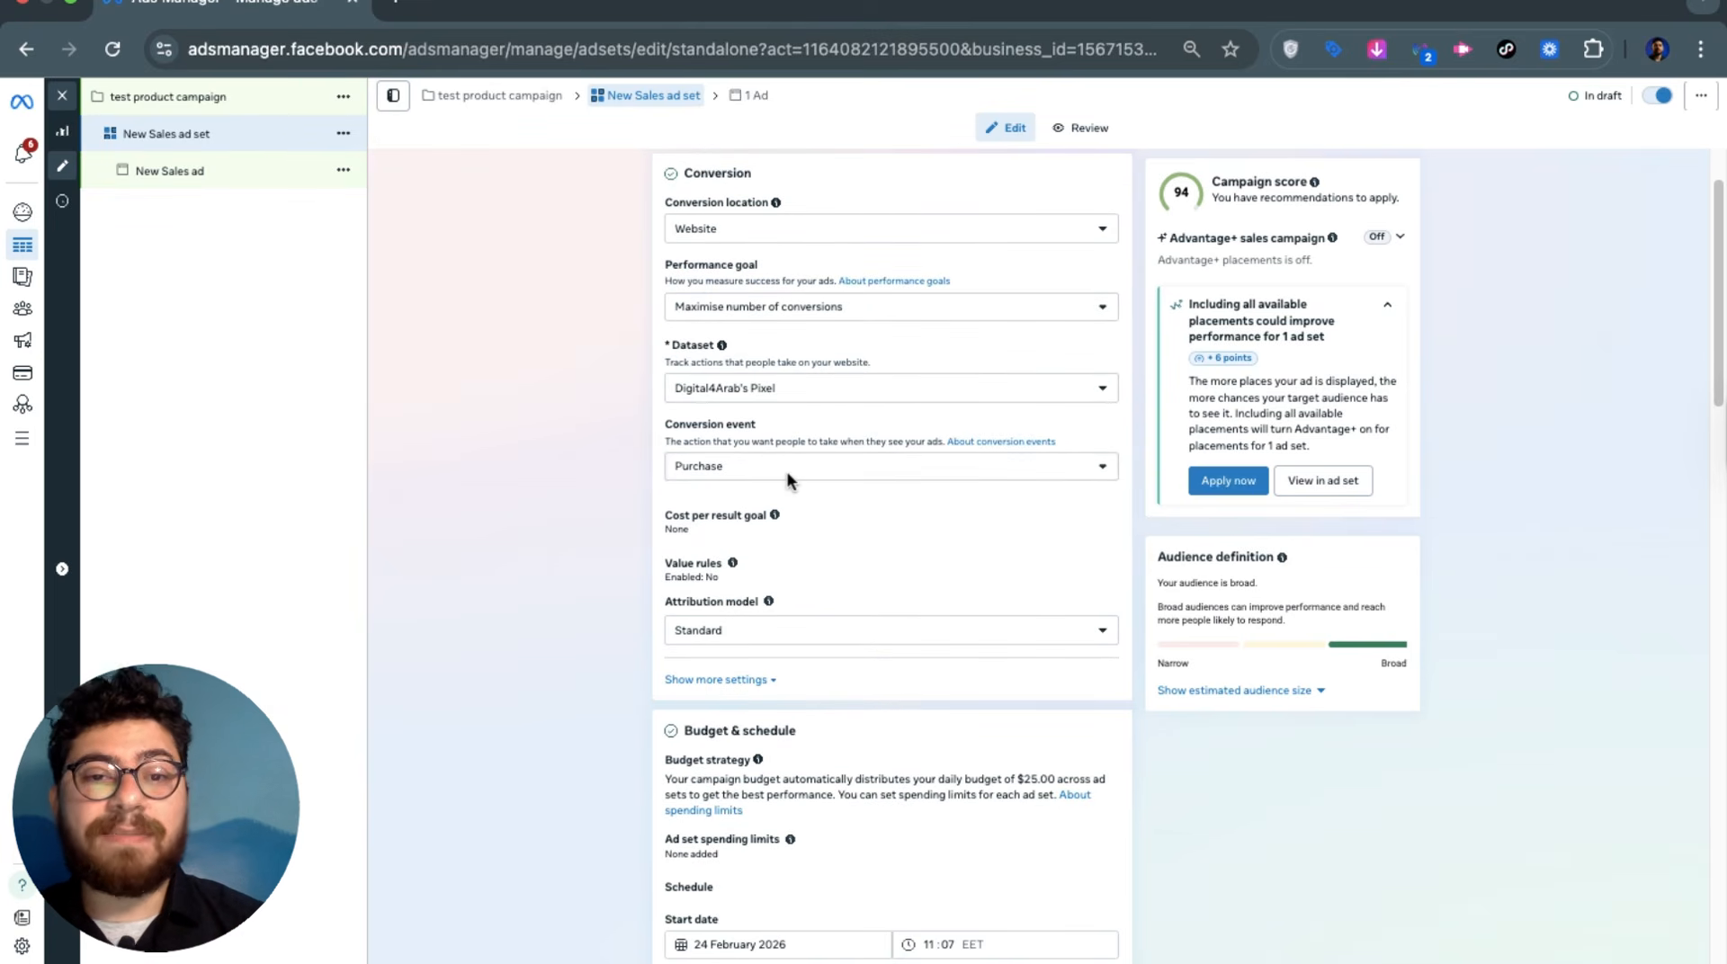
pyautogui.scroll(-7, 889, 474)
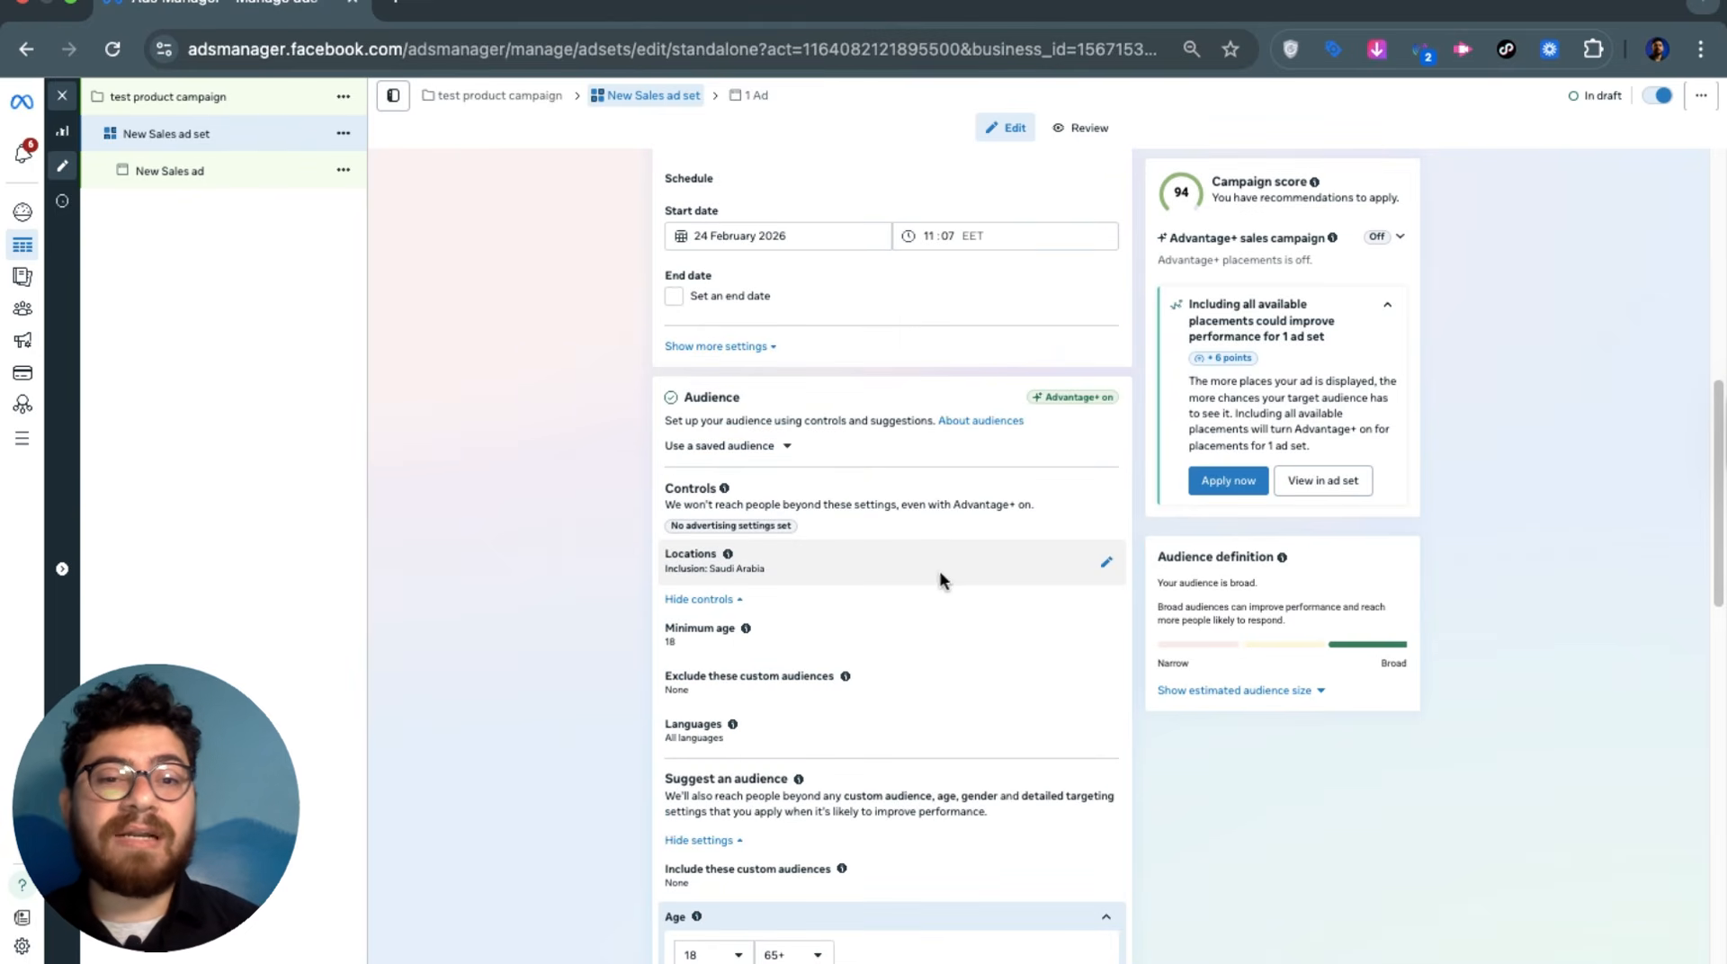
pyautogui.scroll(-2, 944, 560)
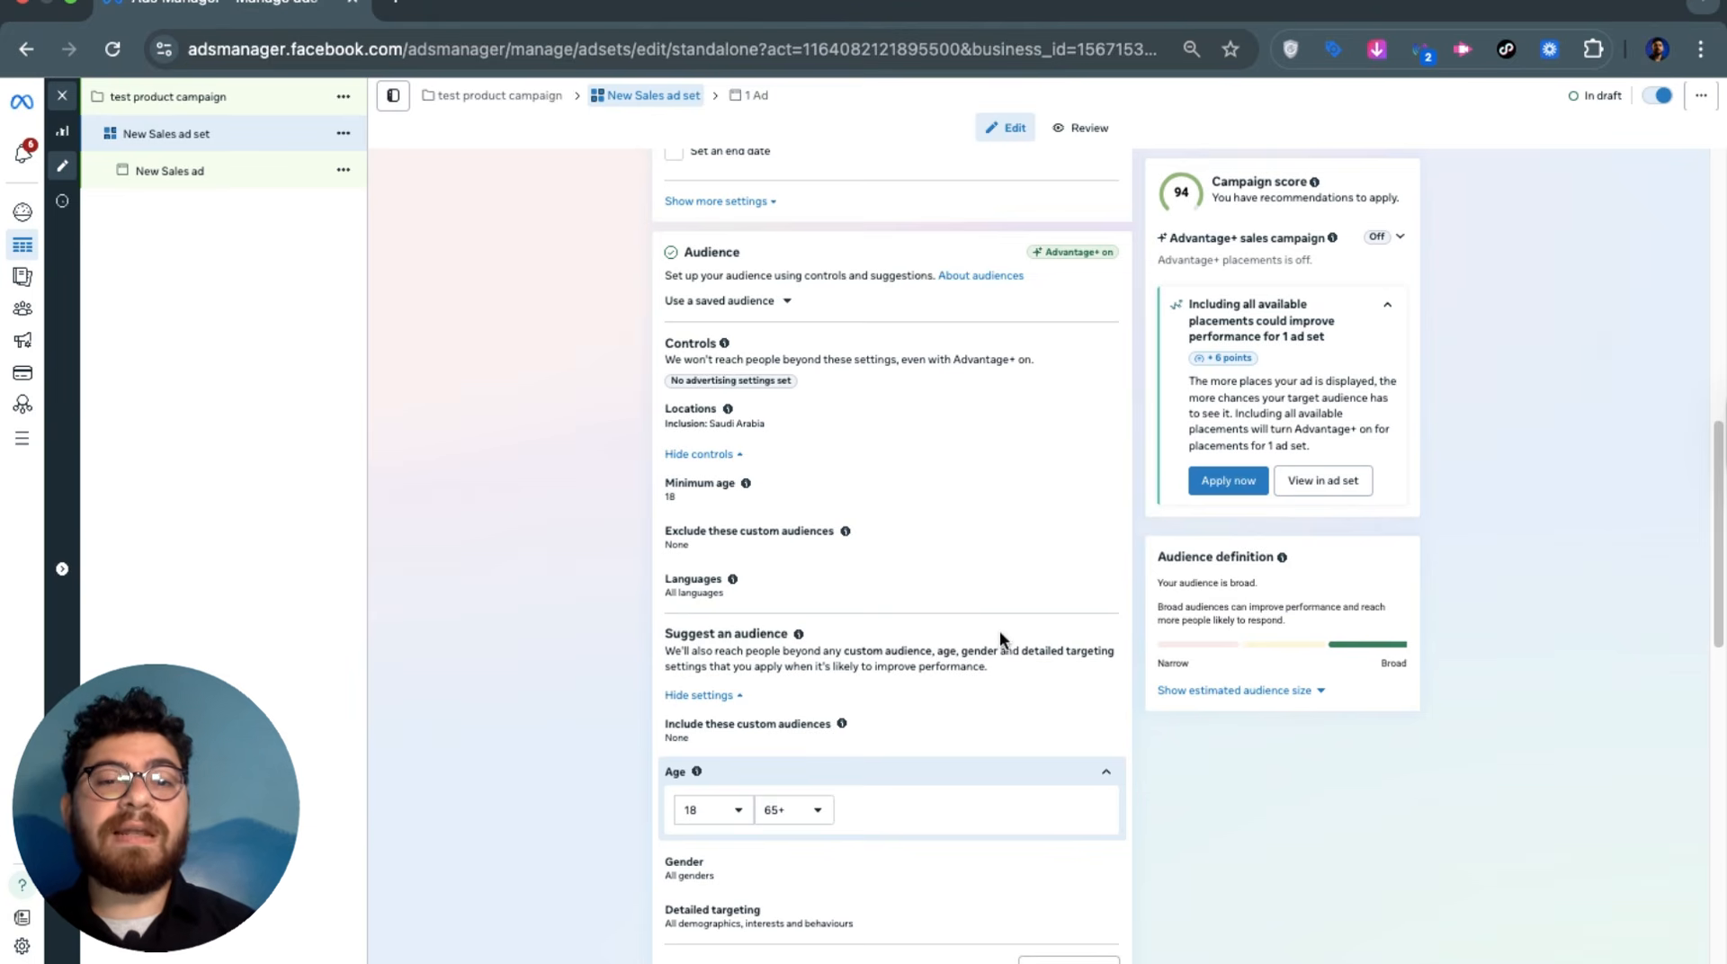
pyautogui.scroll(-2, 925, 676)
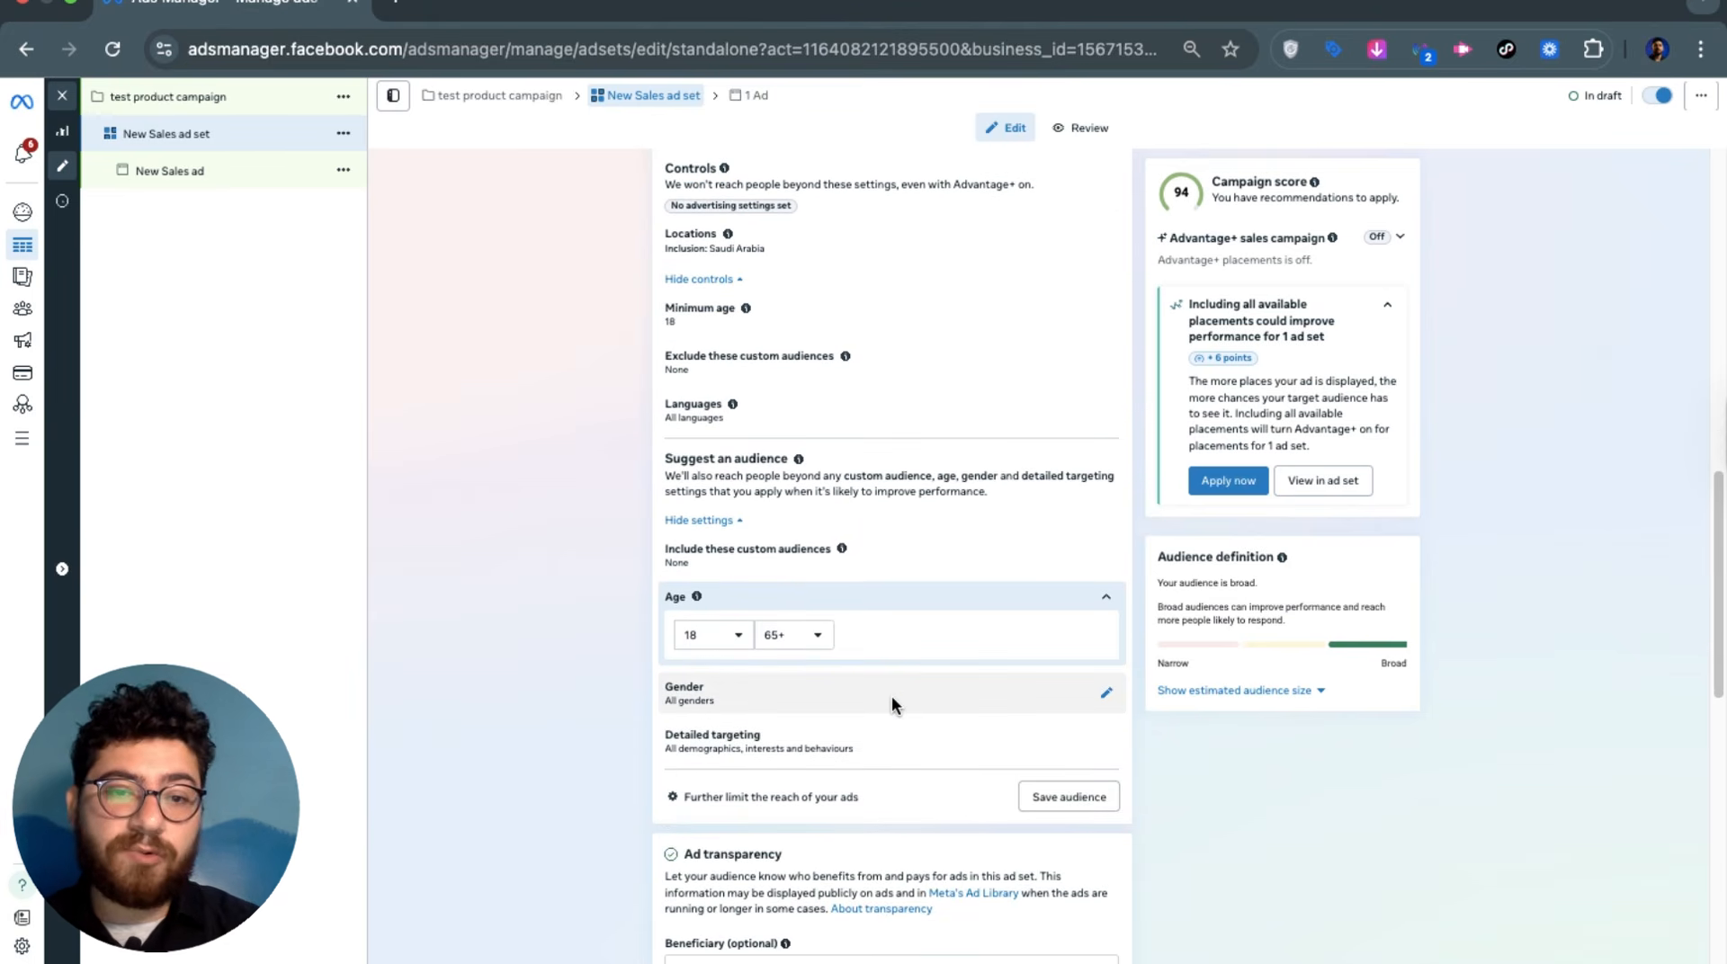
pyautogui.scroll(-10, 893, 703)
pyautogui.scroll(15, 862, 669)
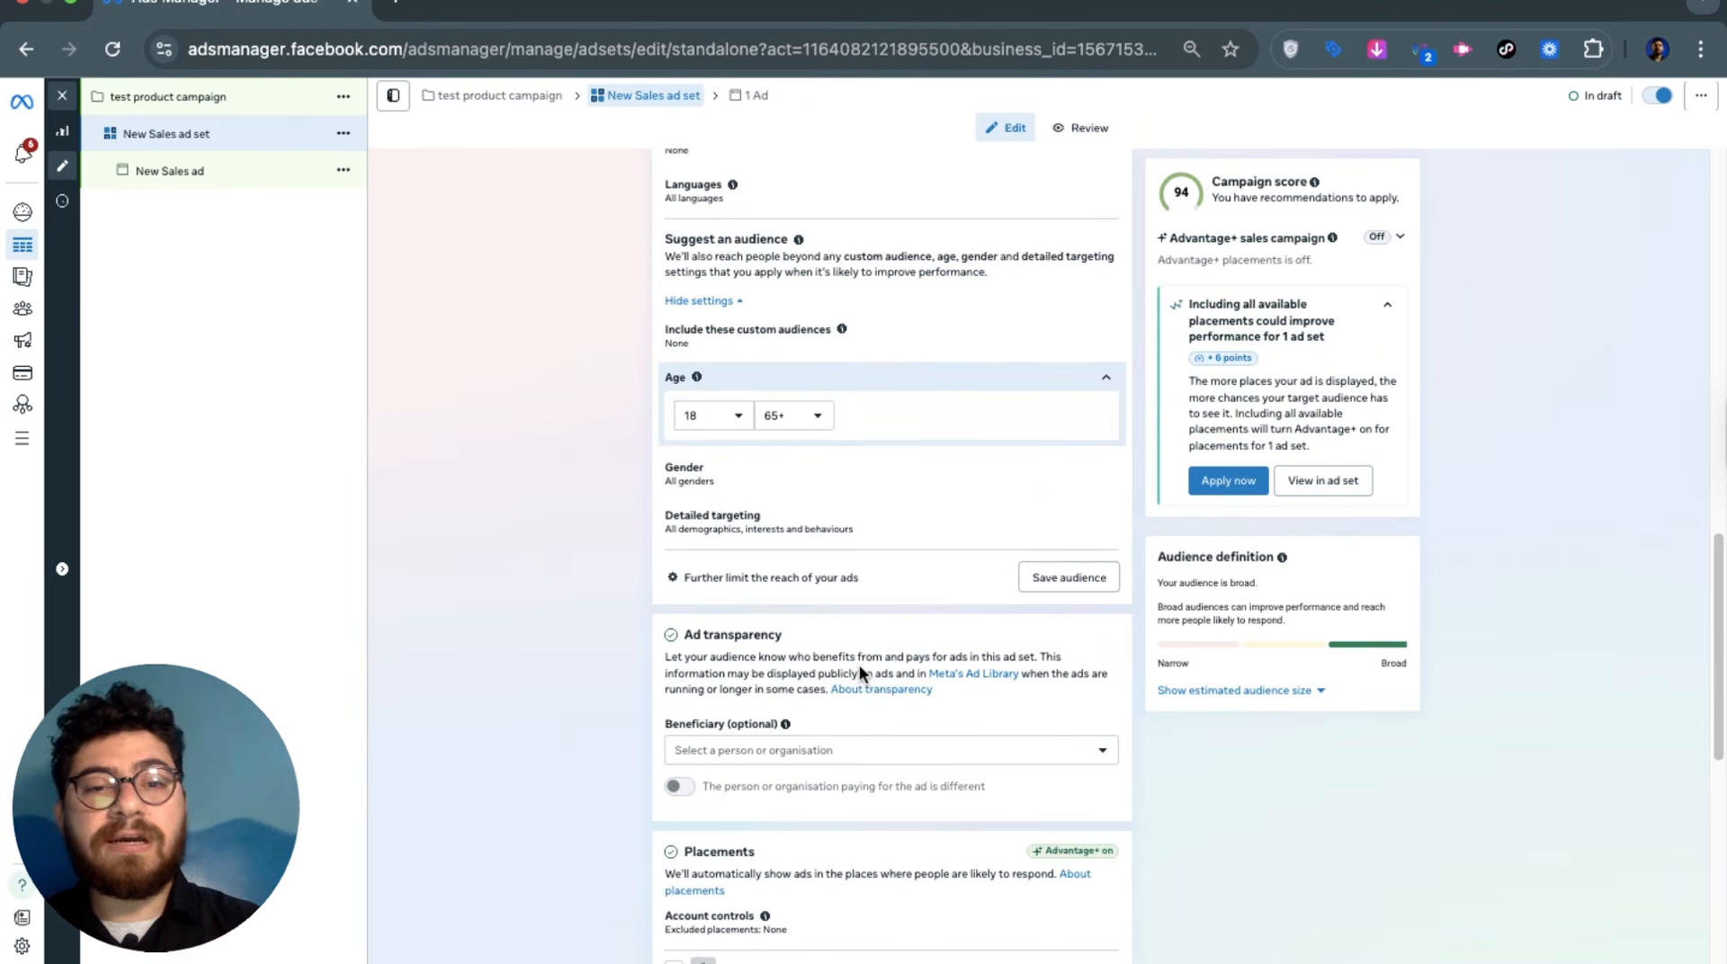
pyautogui.scroll(8, 817, 660)
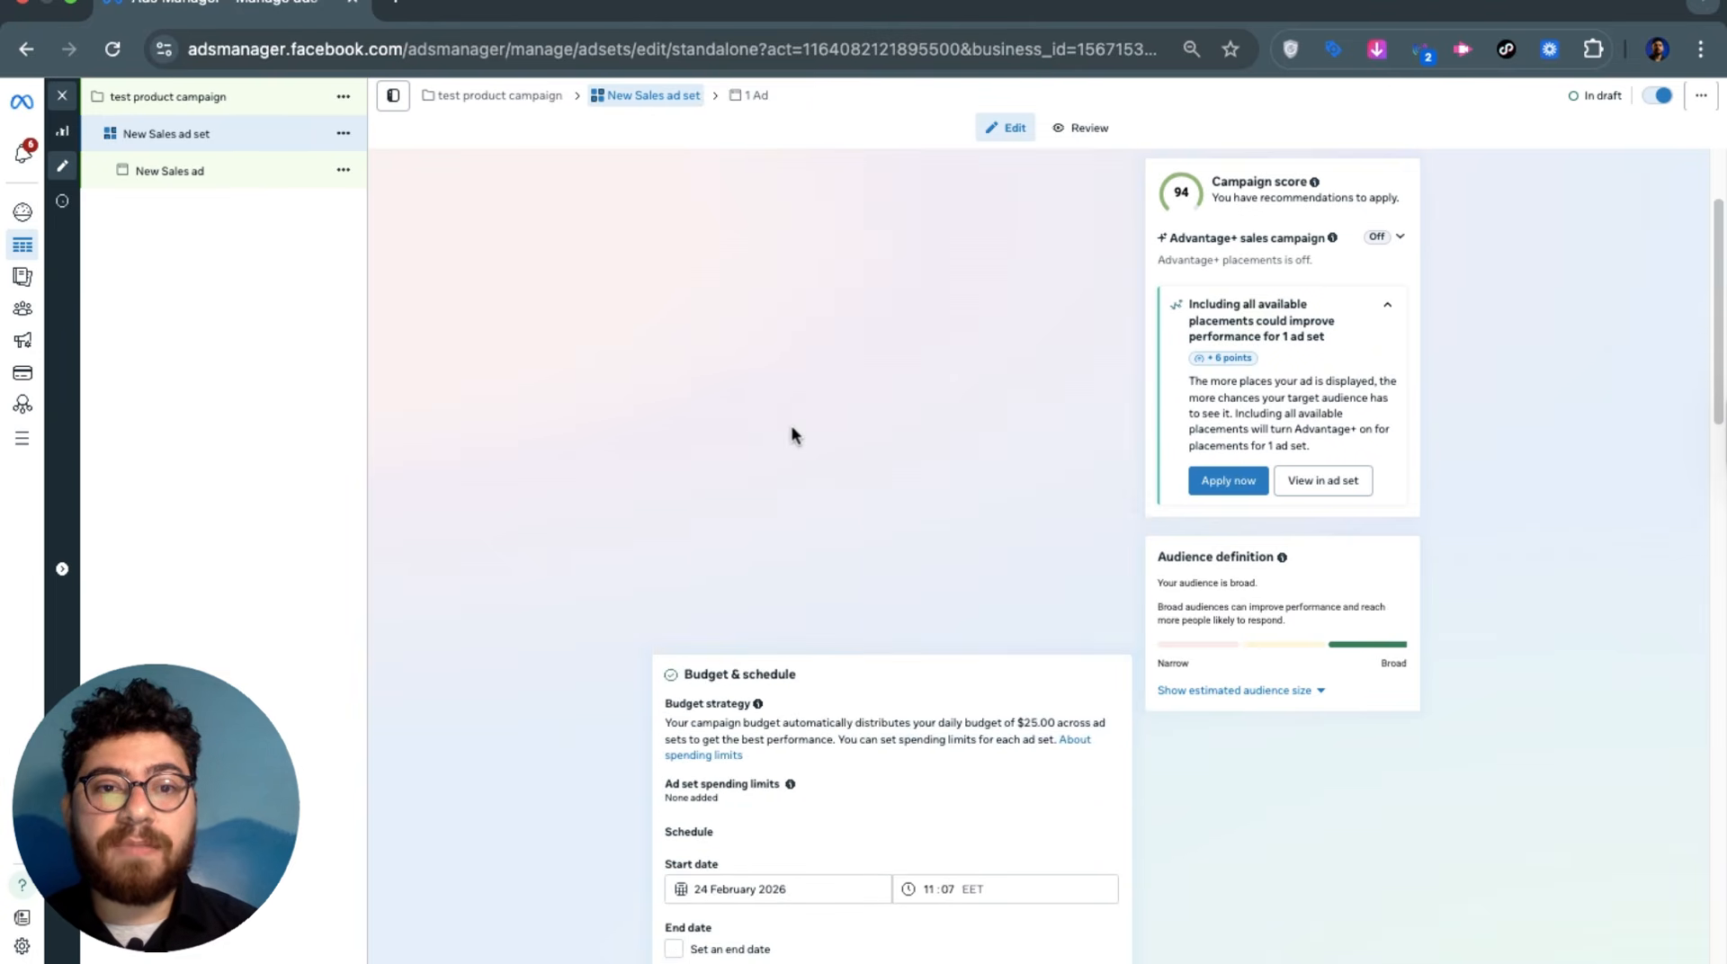
pyautogui.scroll(3, 812, 520)
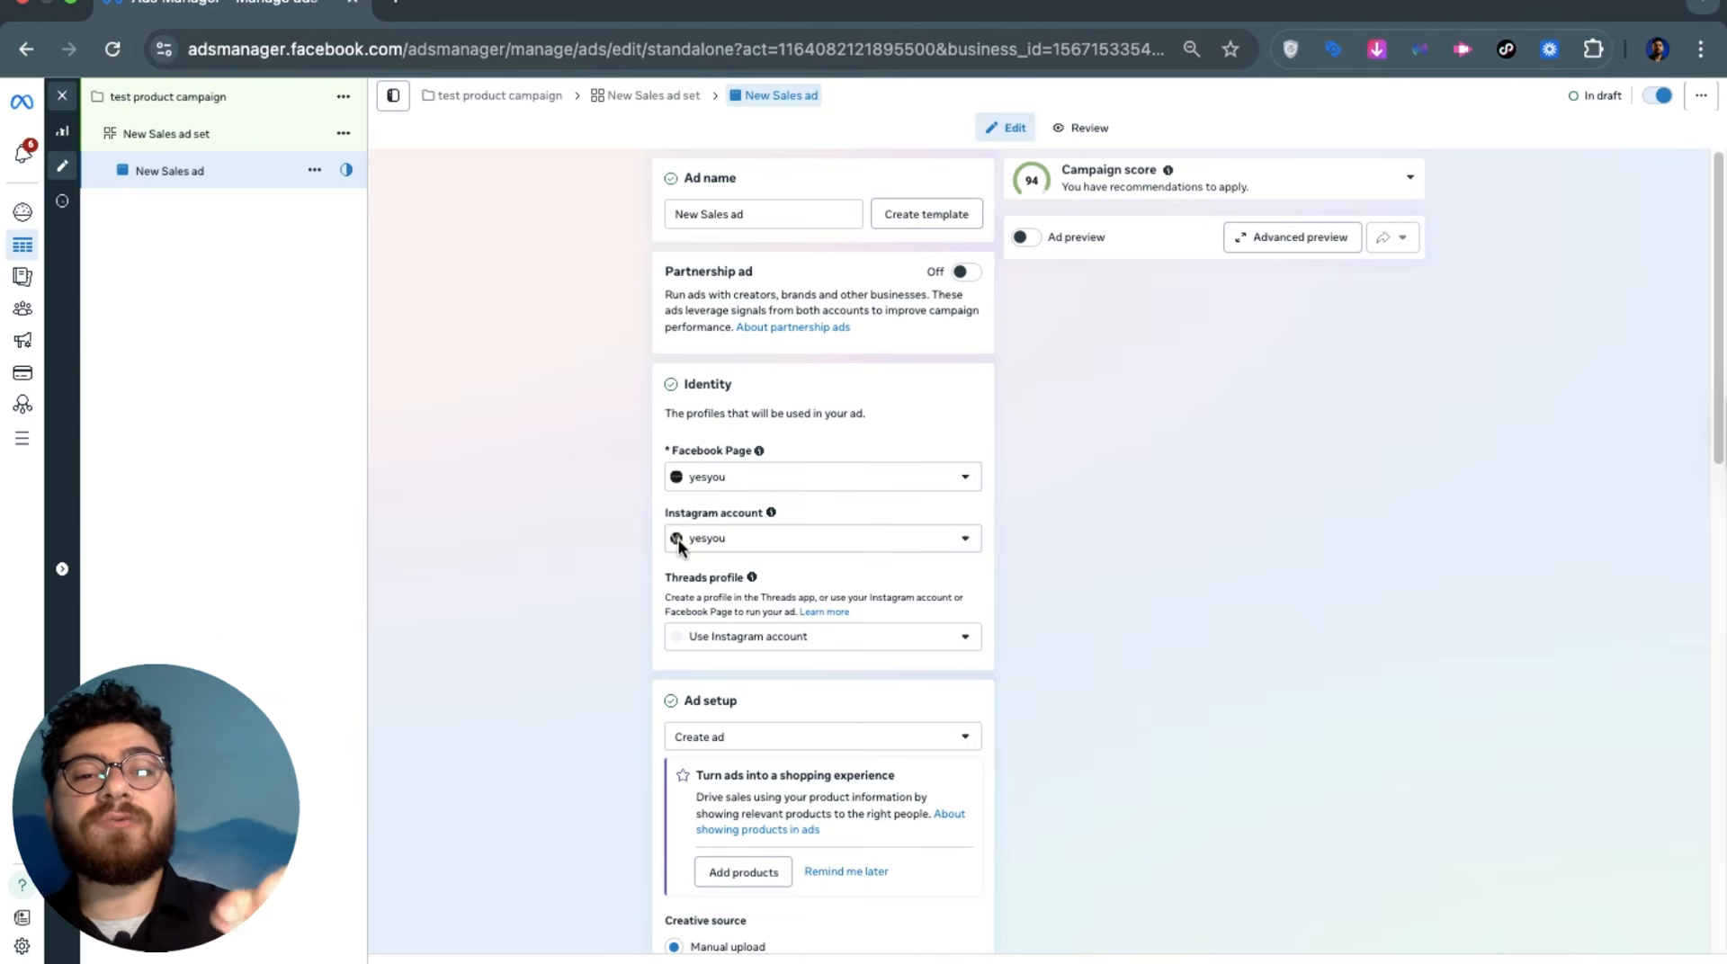
# Keep the current Facebook Page and Instagram account for the New Sales ad and switch on the ad preview
pyautogui.click(701, 482)
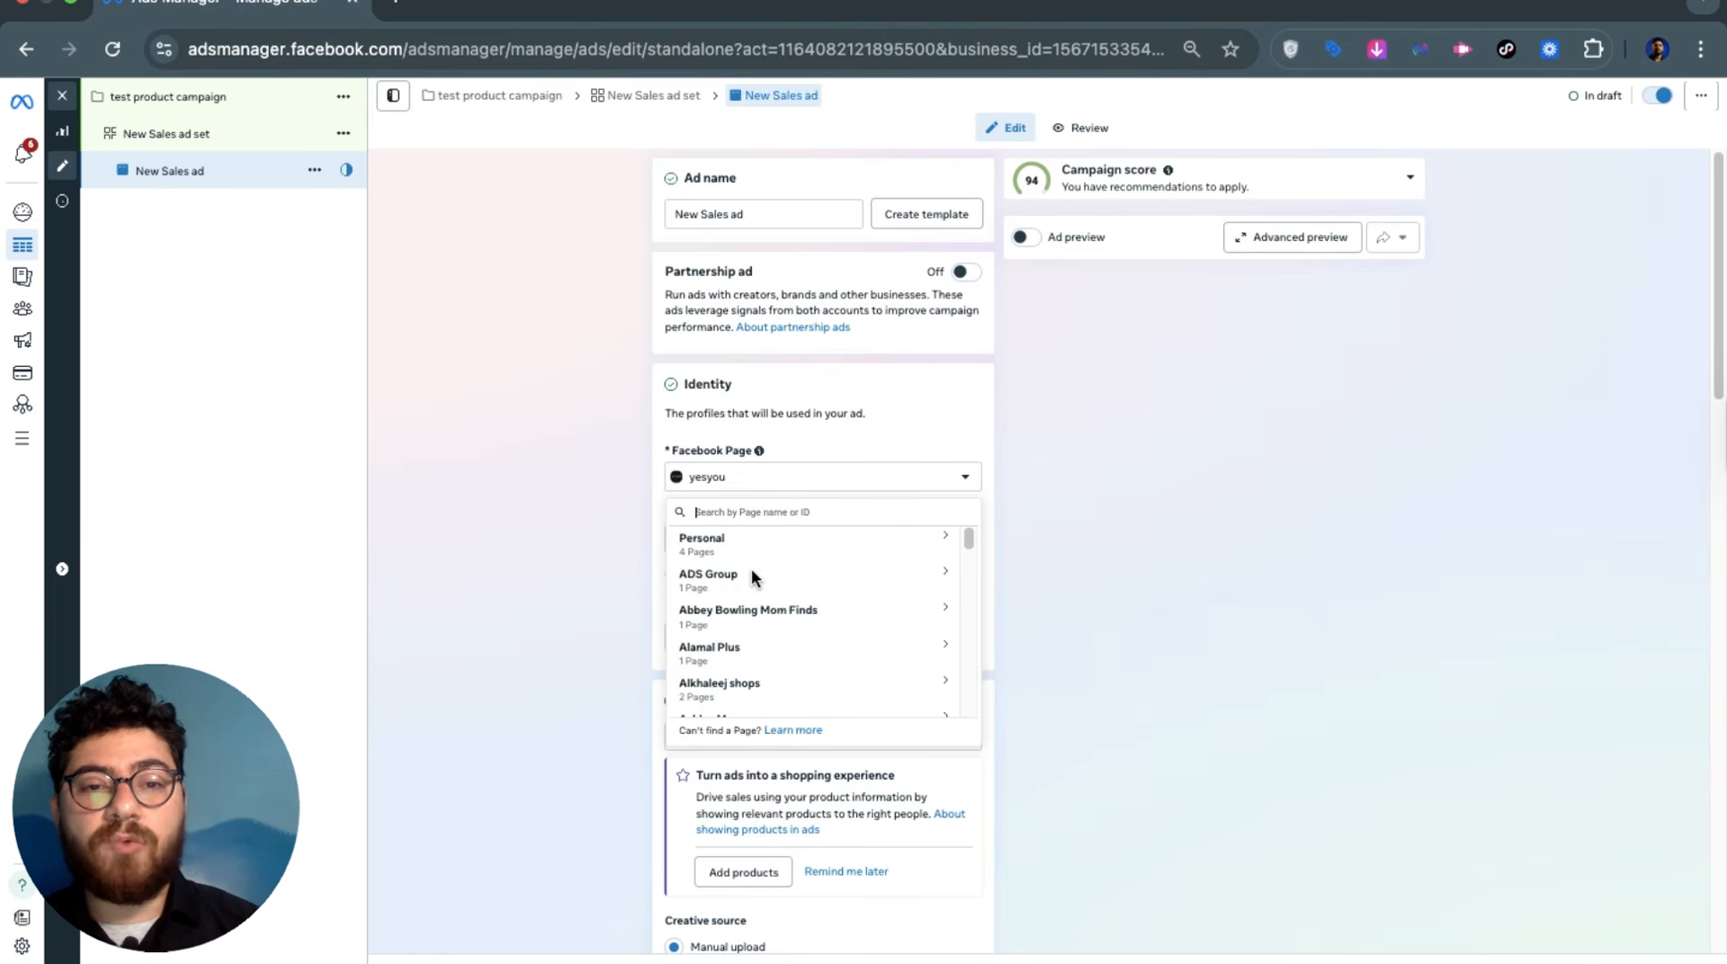
pyautogui.click(591, 536)
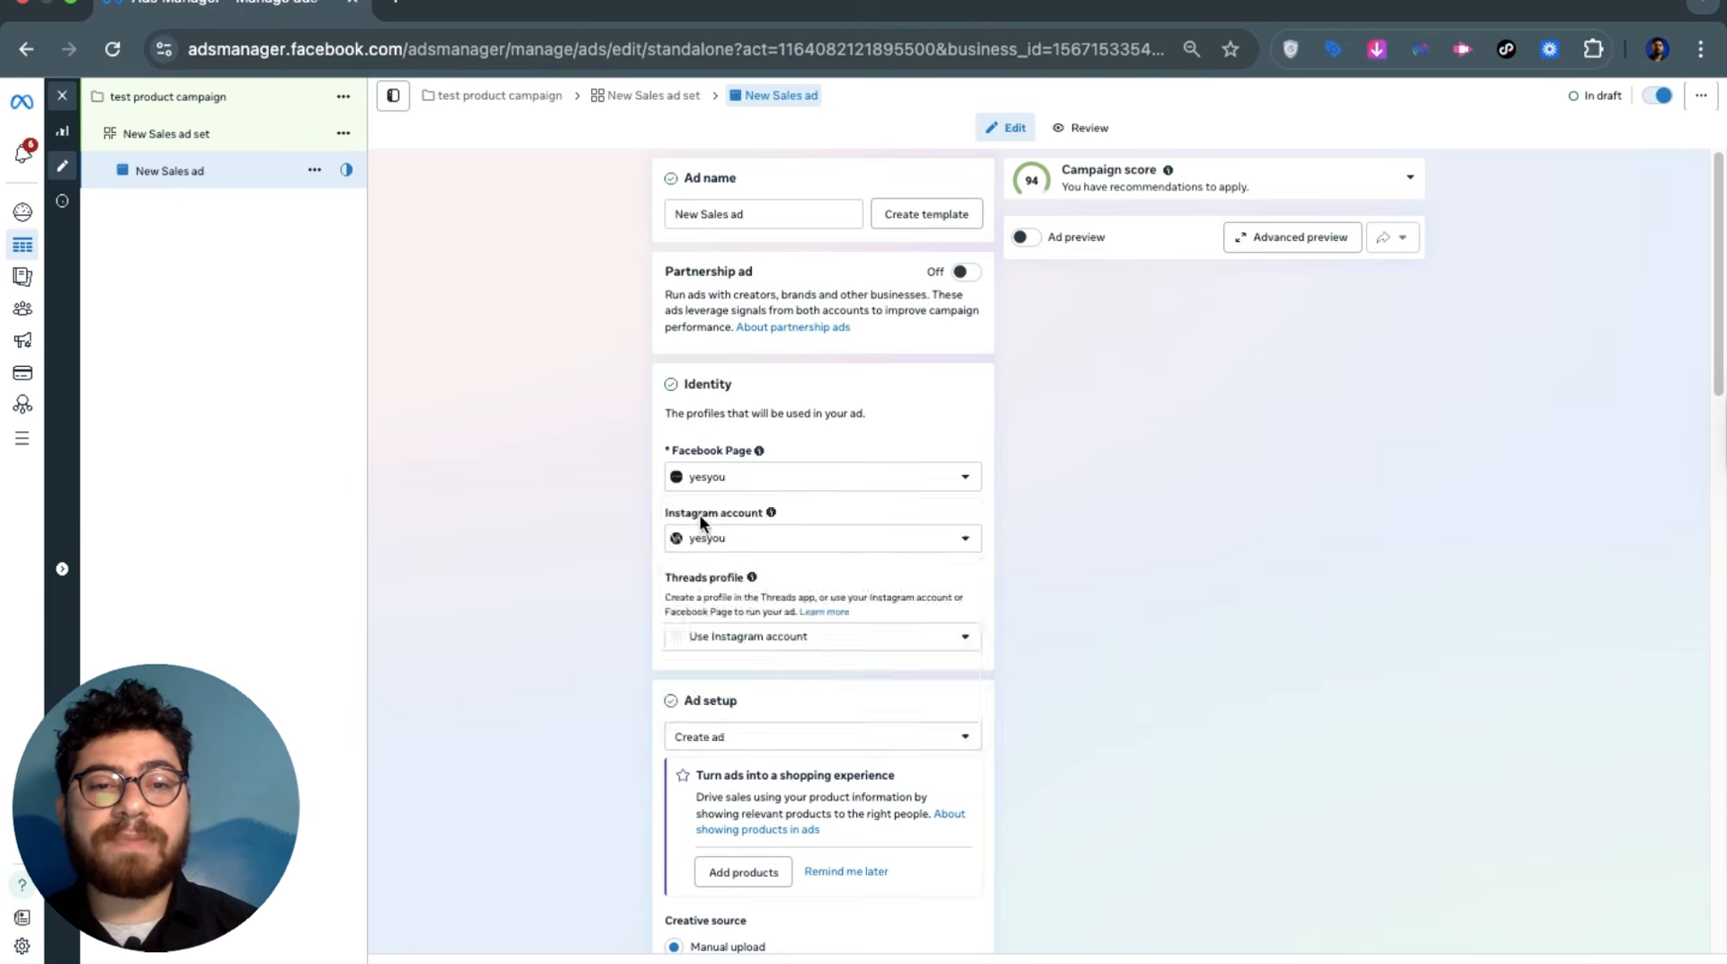
pyautogui.click(700, 535)
pyautogui.click(617, 609)
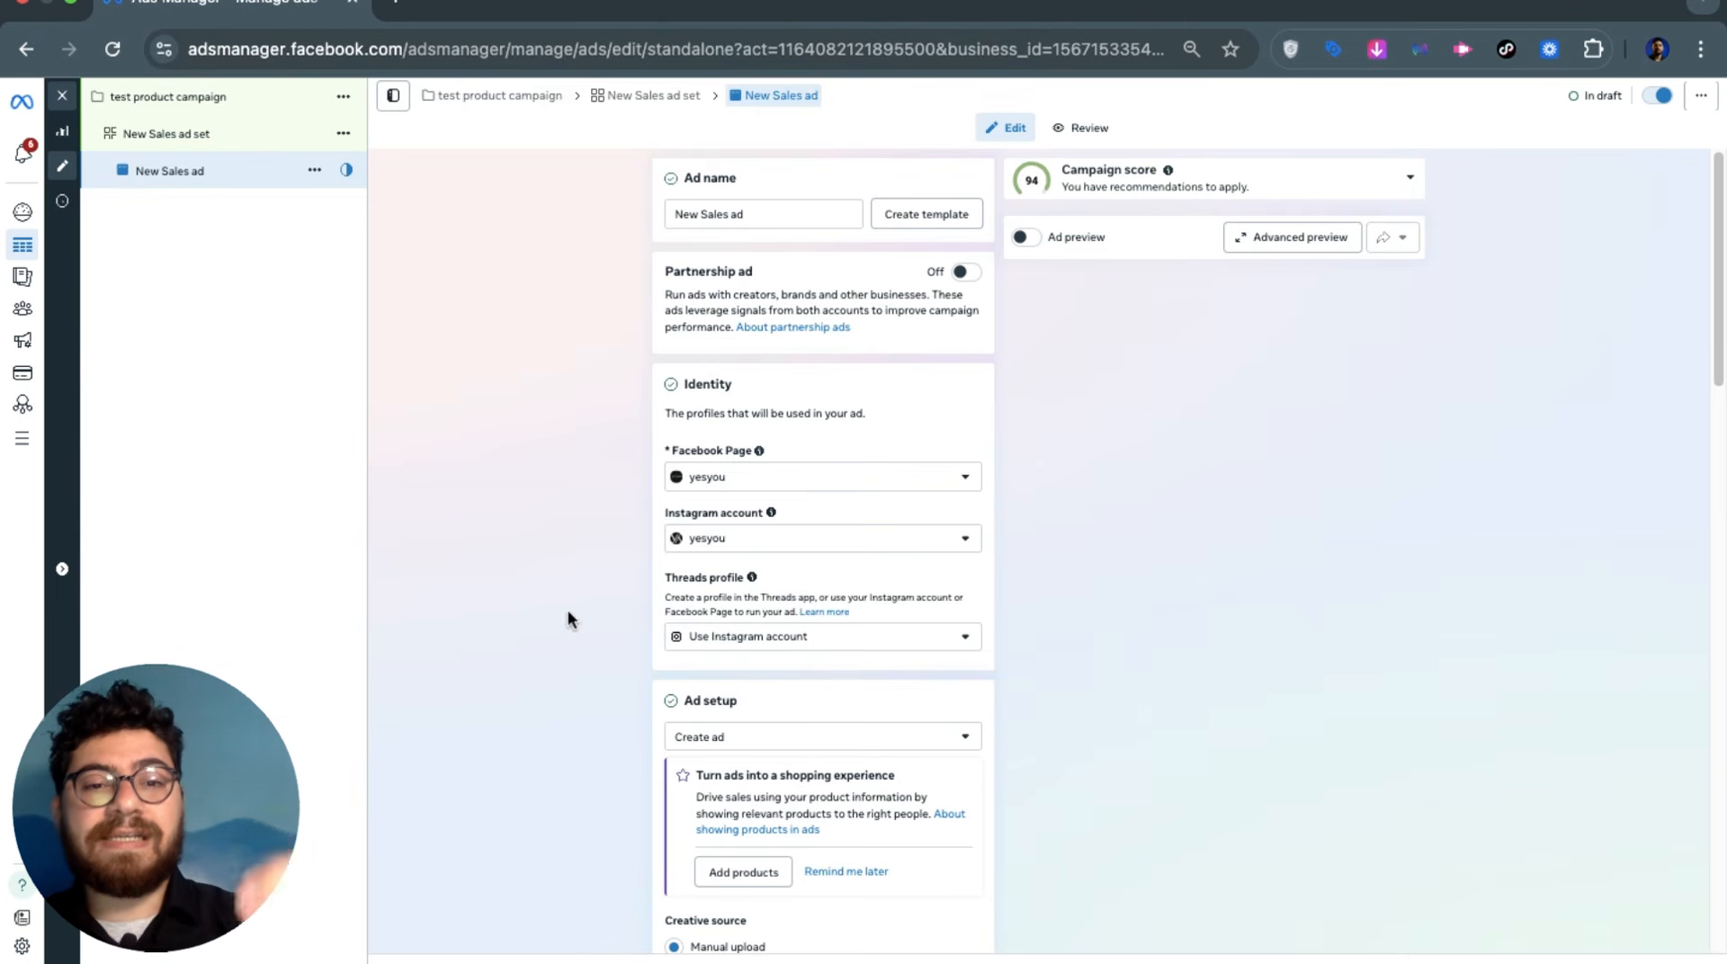
pyautogui.click(1025, 237)
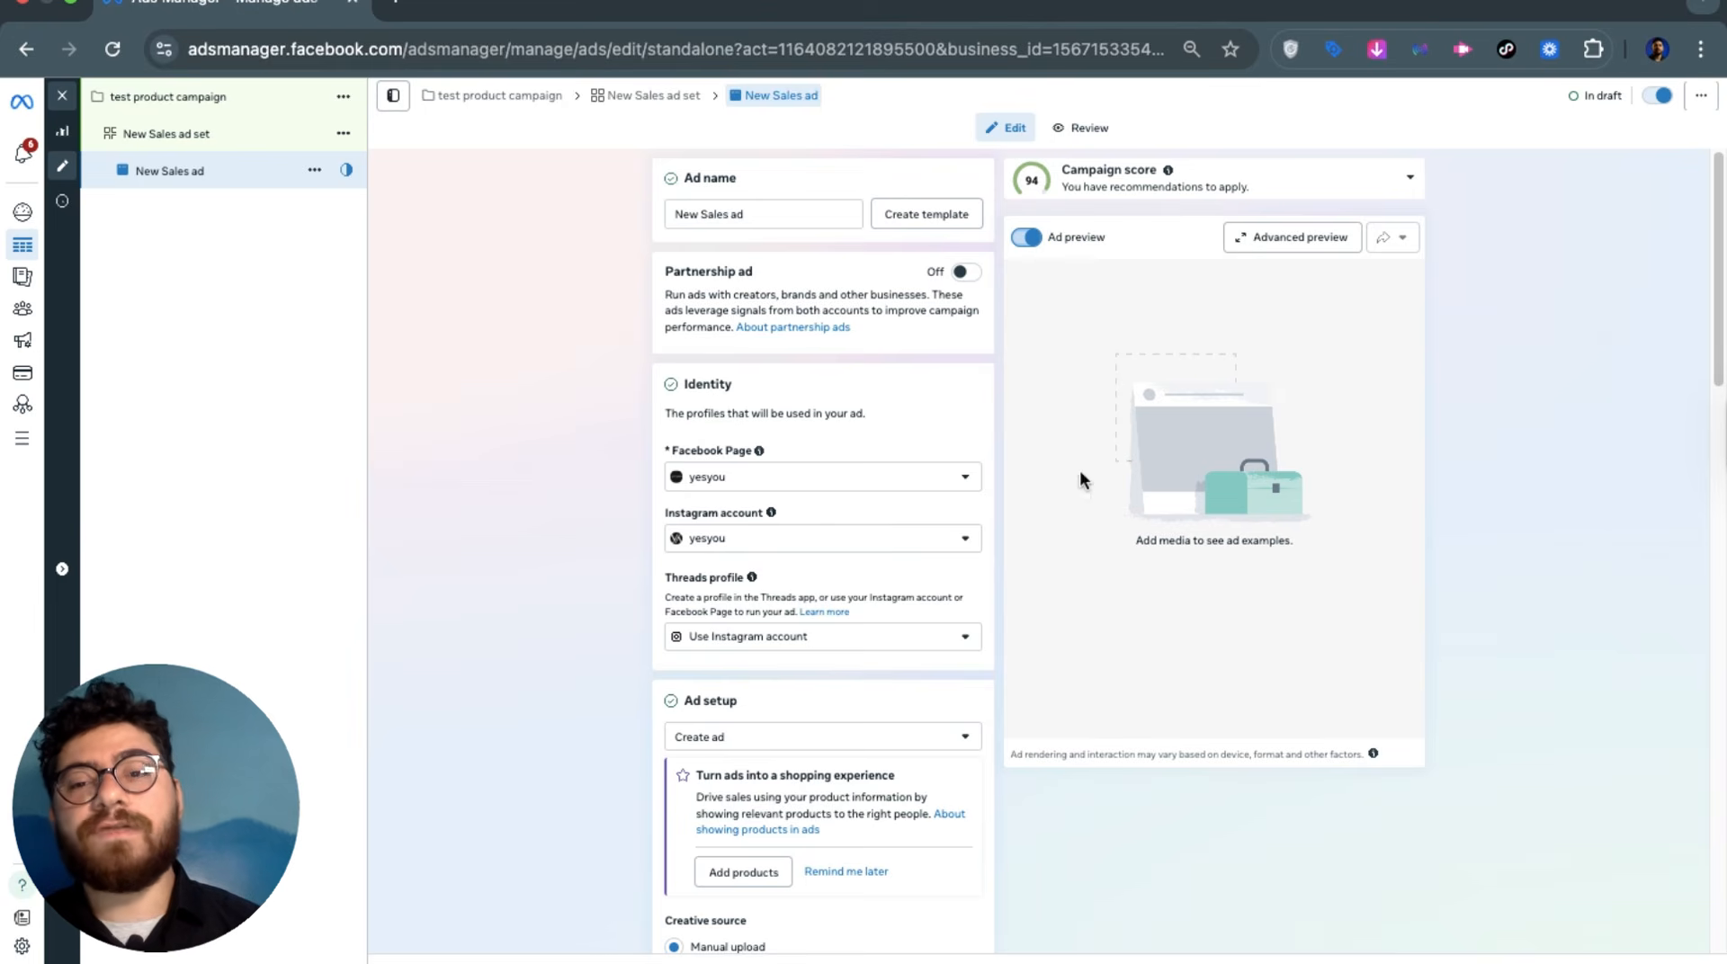
# Try Use existing post, then return the ad setup to Create ad and view the Flexible, Carousel and Collection formats
pyautogui.scroll(-5, 550, 475)
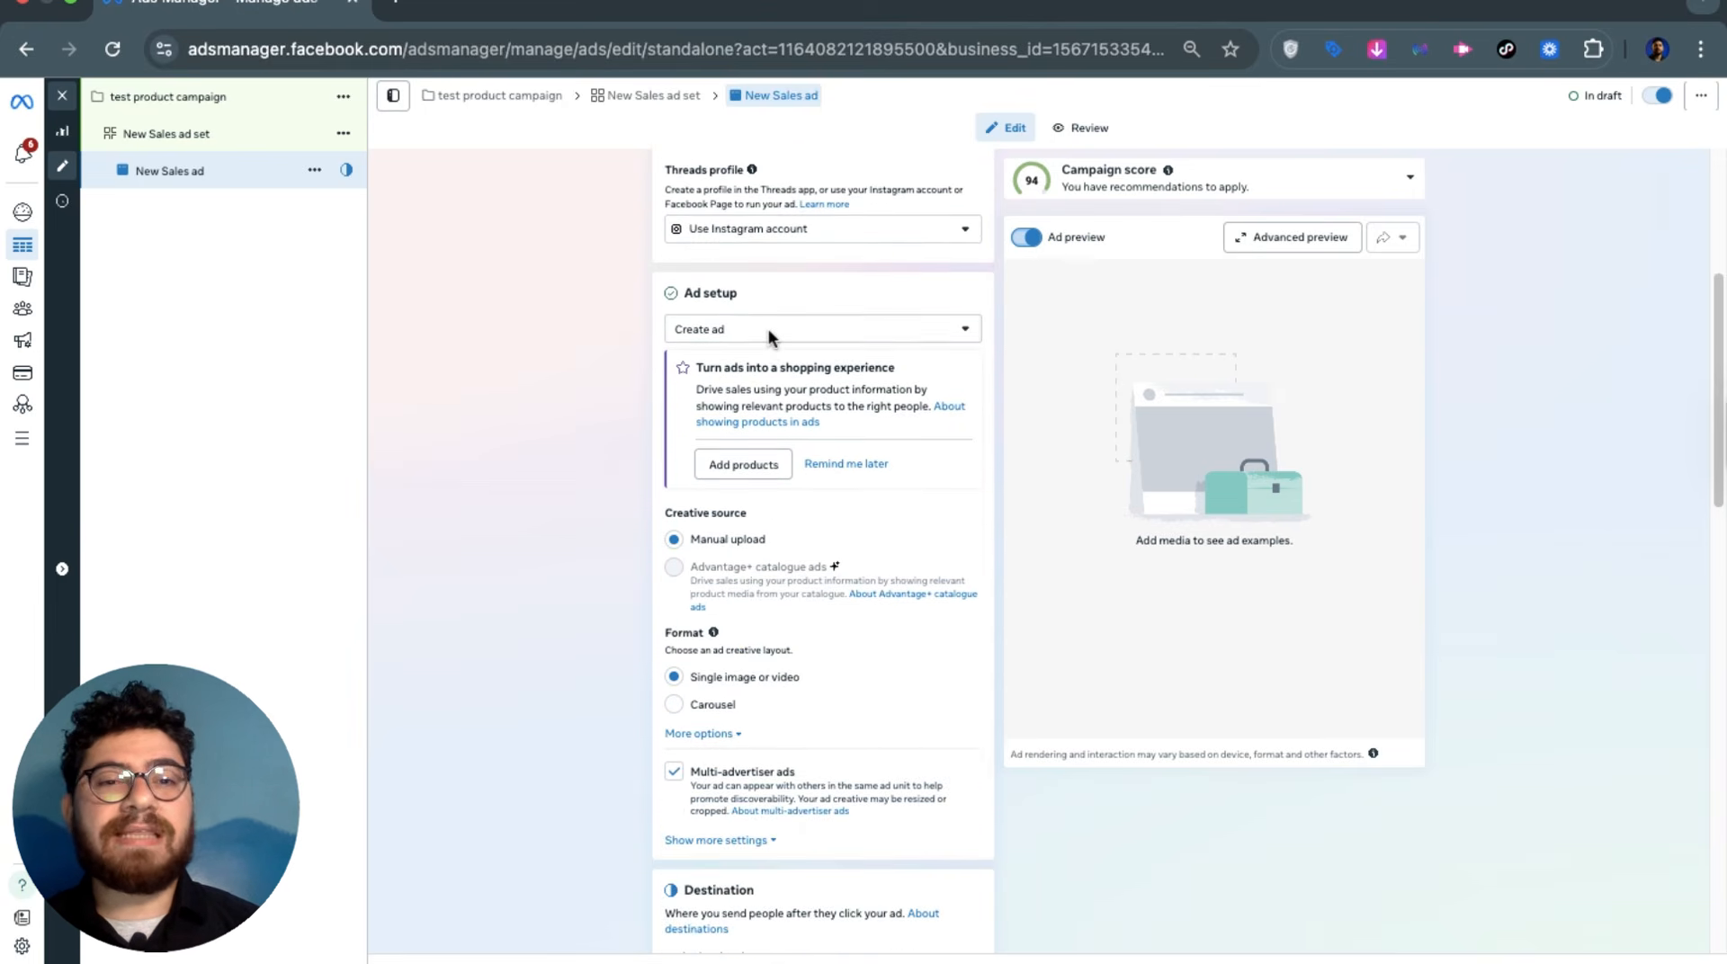
pyautogui.click(772, 333)
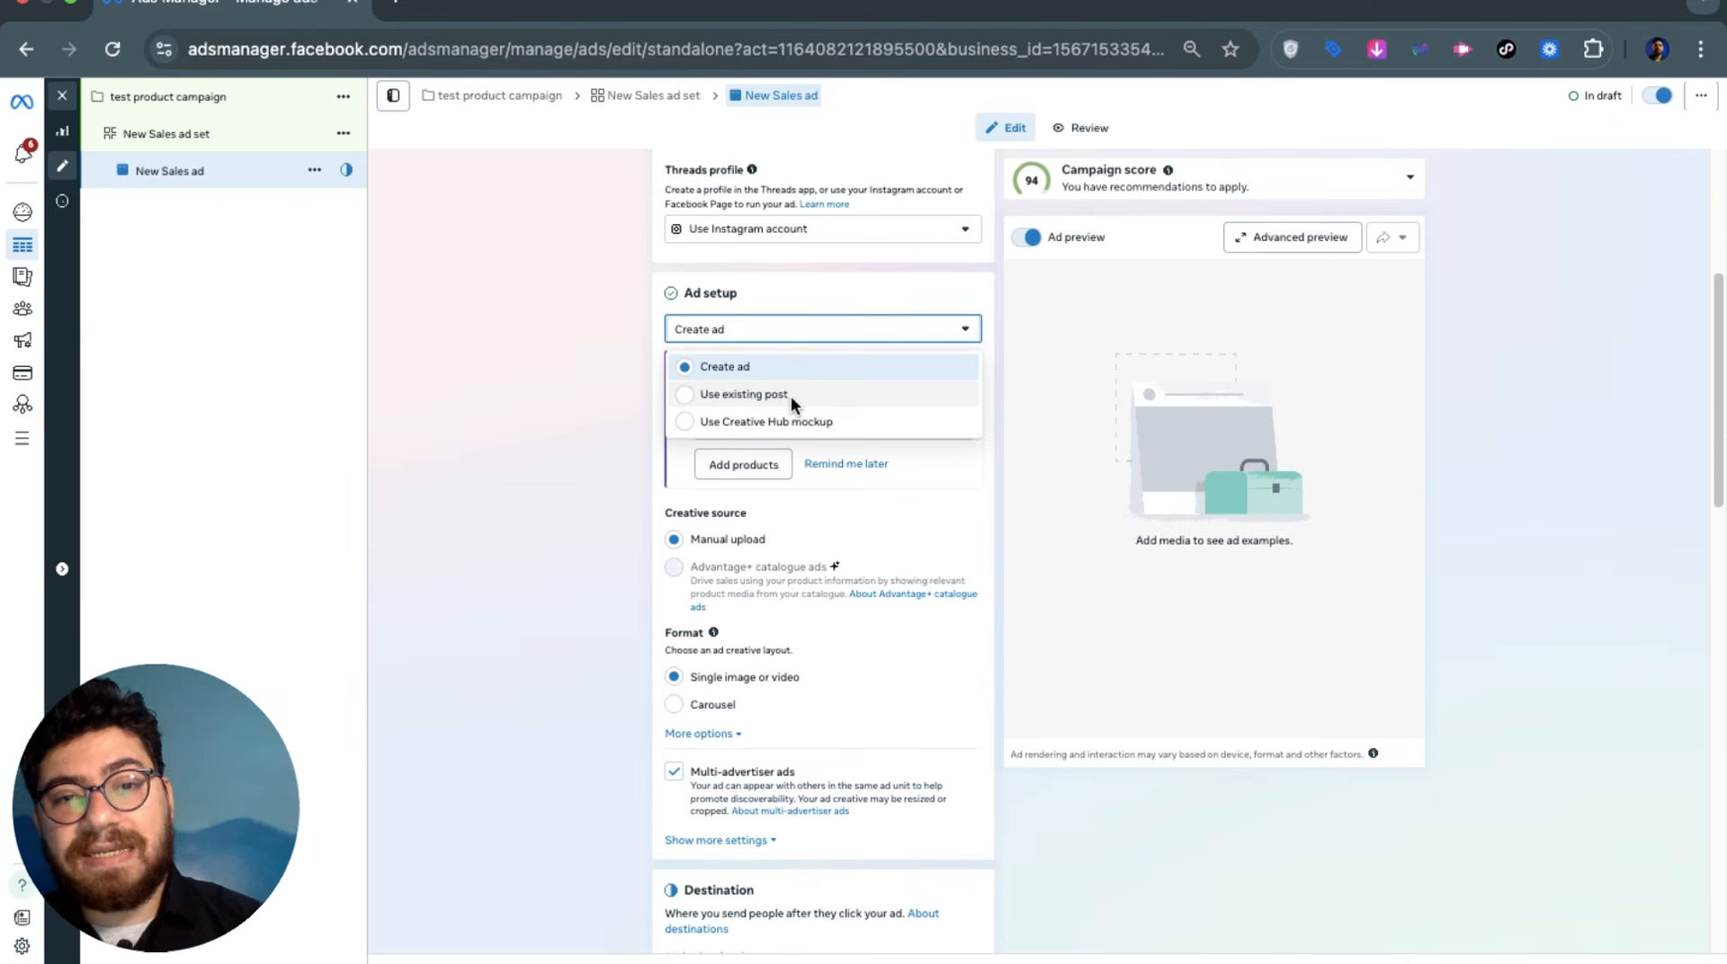
pyautogui.click(791, 396)
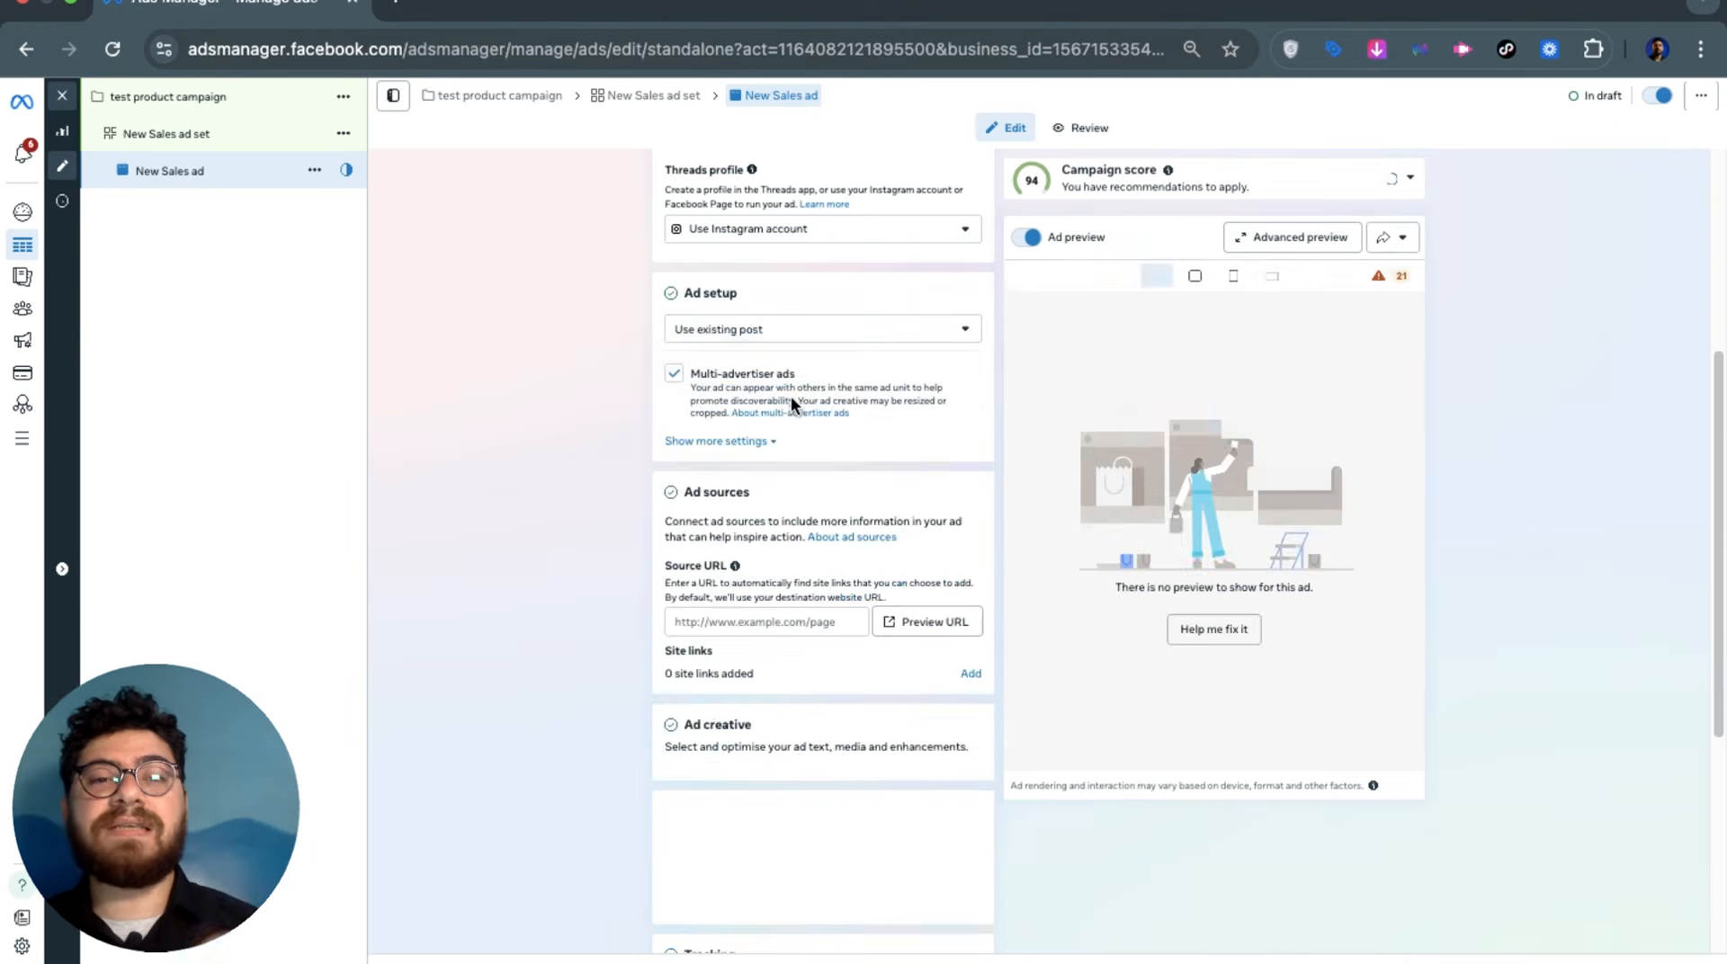
pyautogui.click(780, 331)
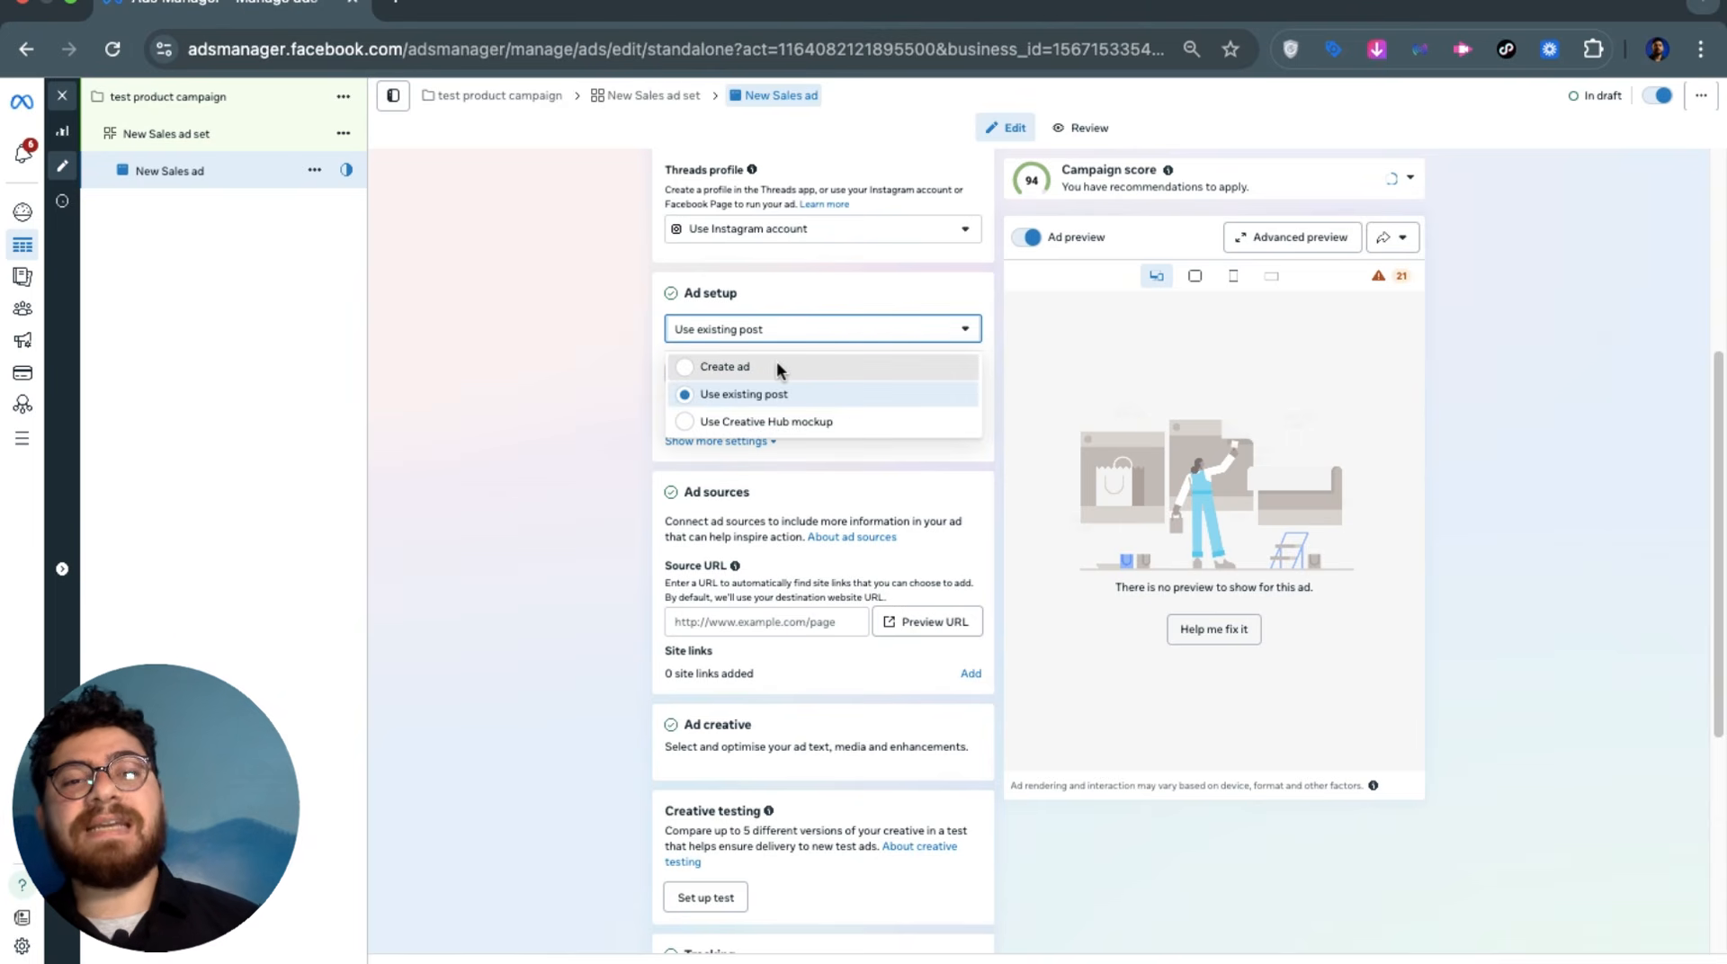
pyautogui.click(777, 366)
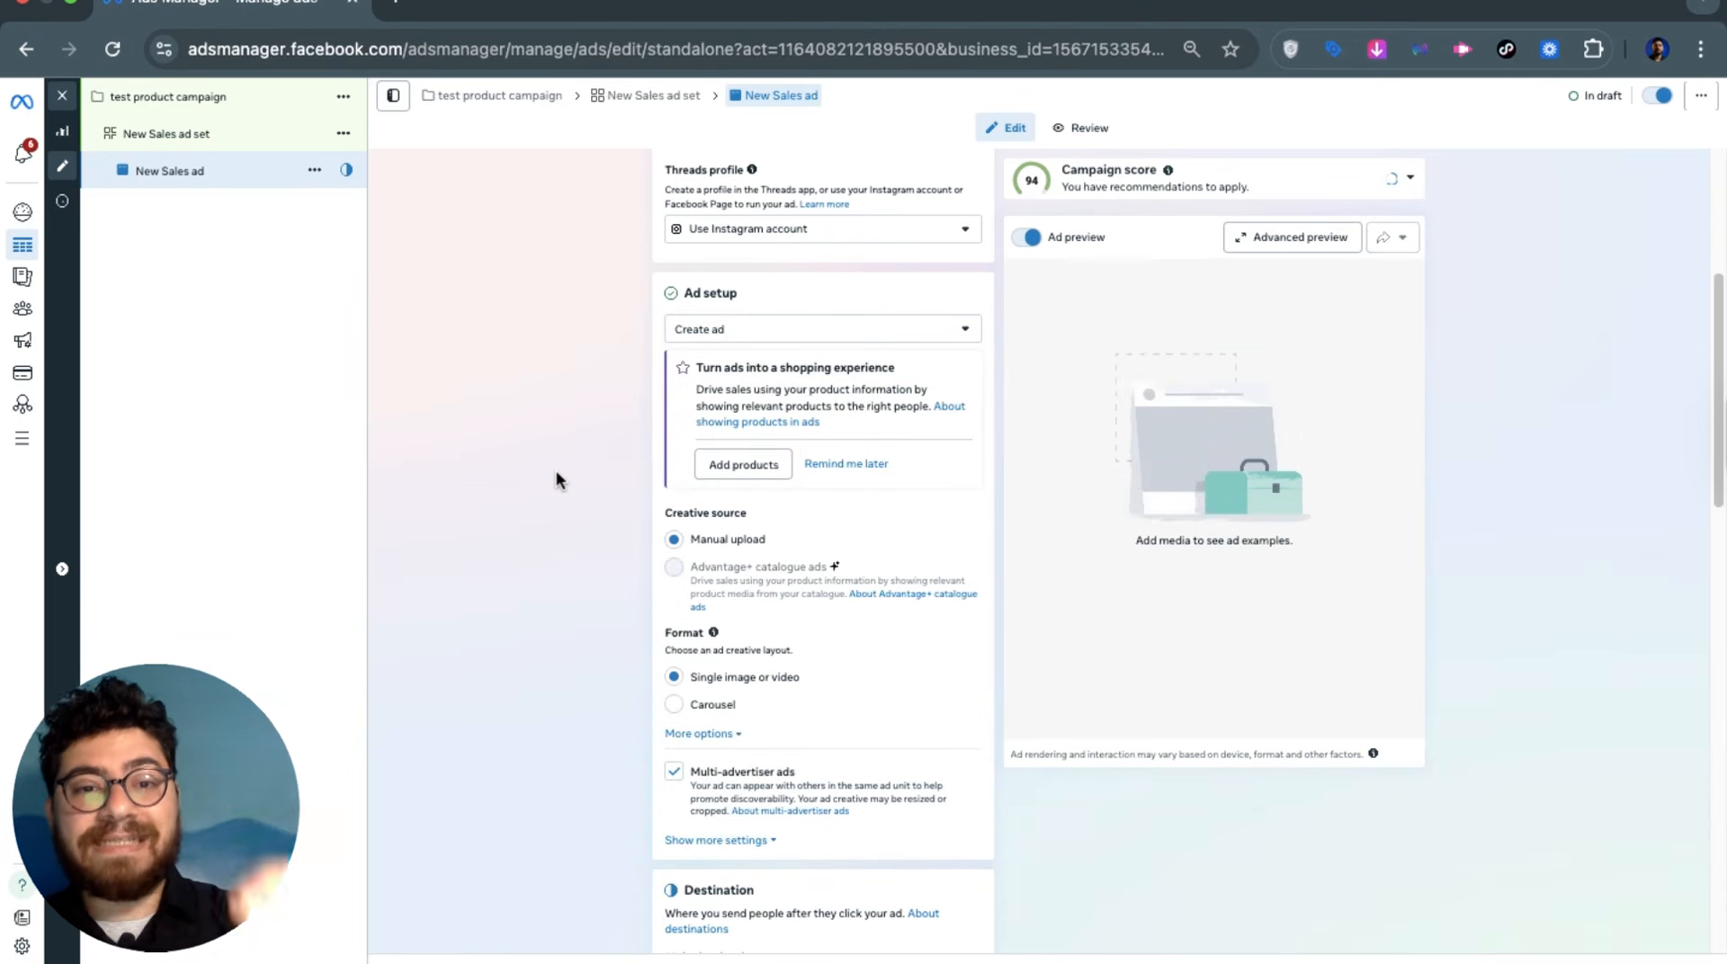
pyautogui.scroll(-3, 553, 467)
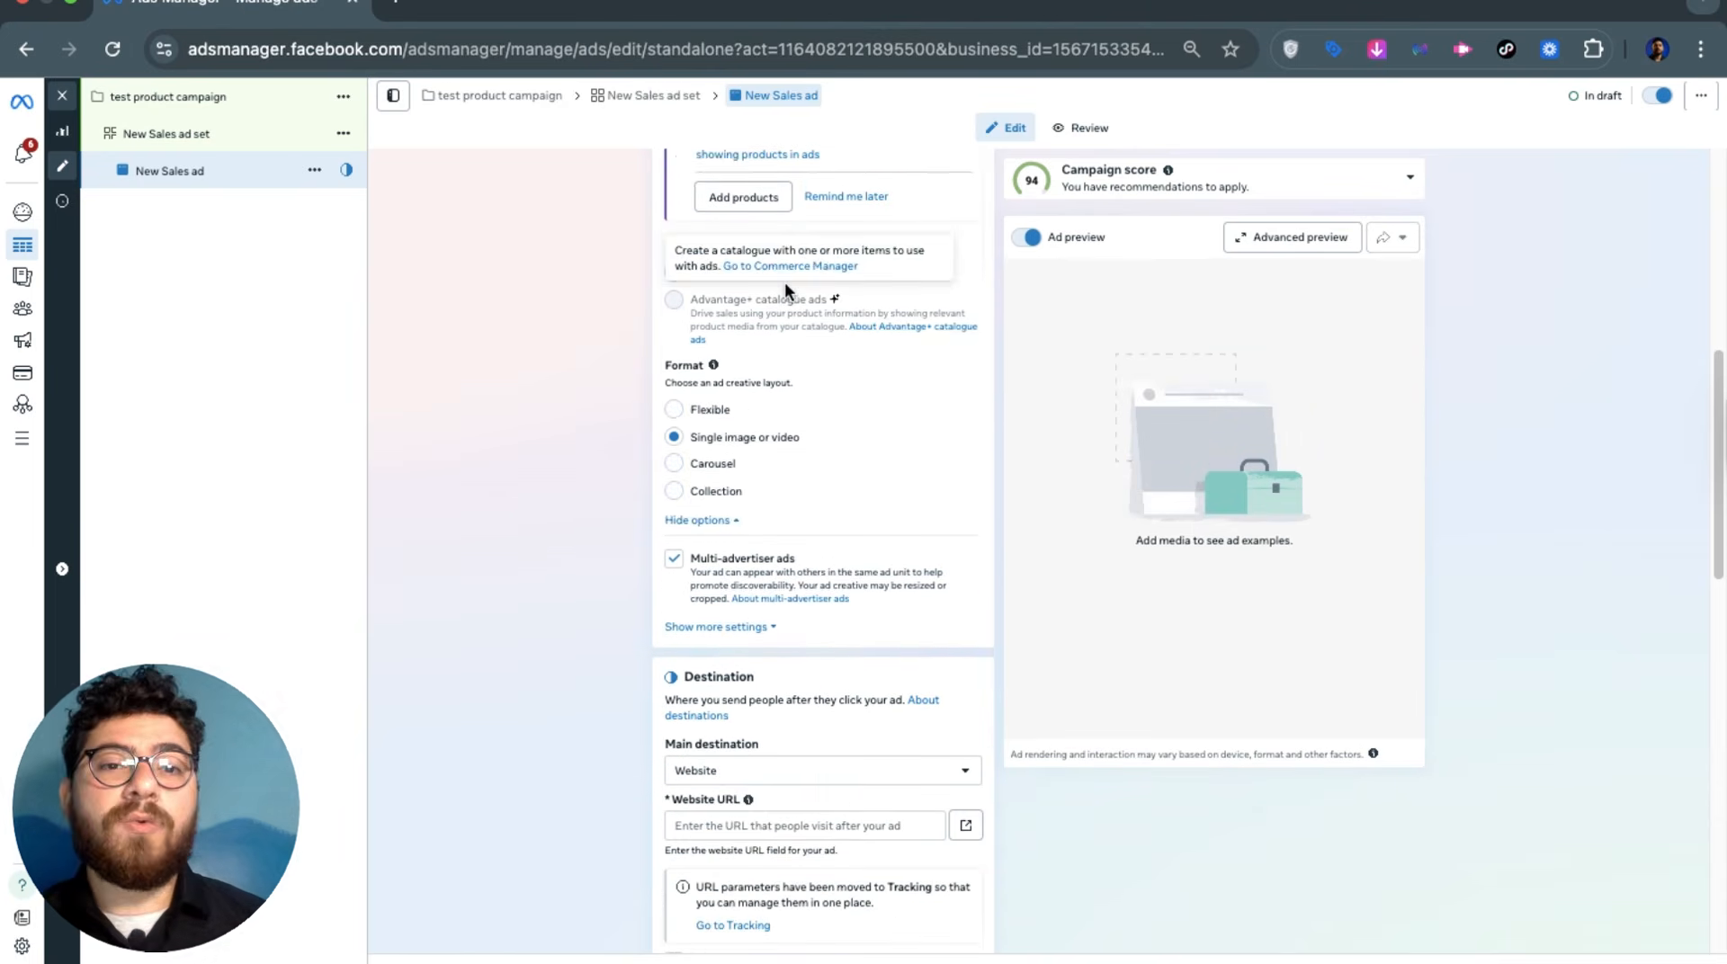
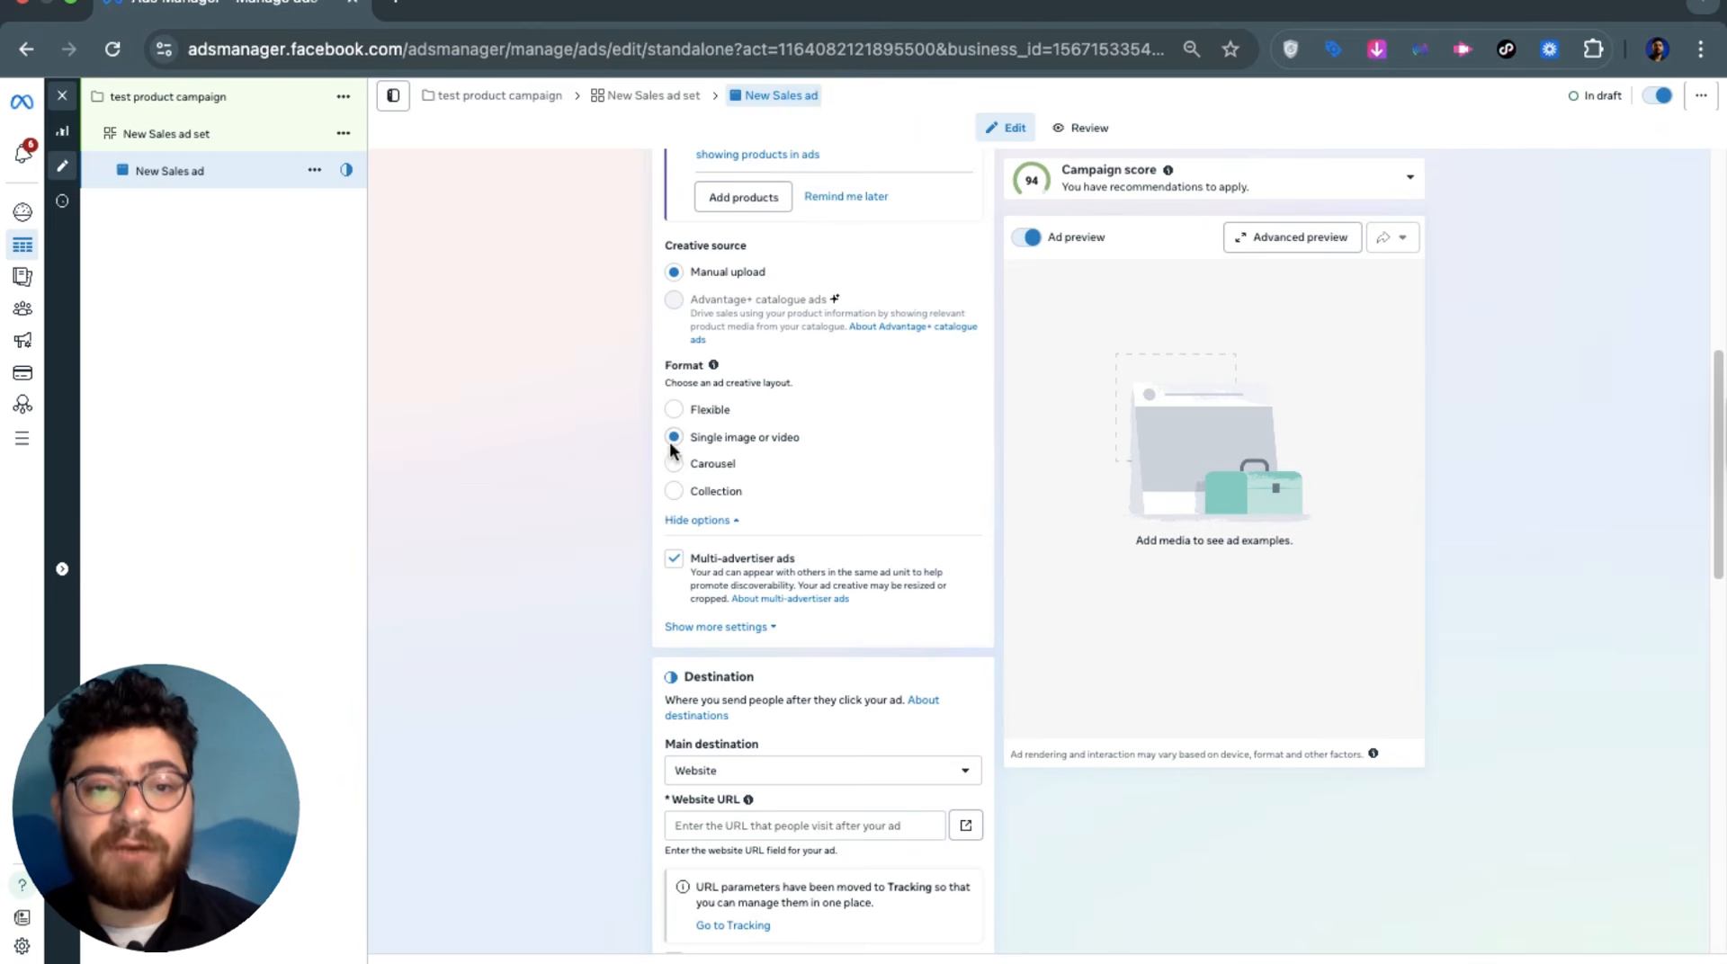
# Confirm the single image or video format and keep Website as the main destination
pyautogui.click(687, 437)
pyautogui.scroll(-5, 602, 497)
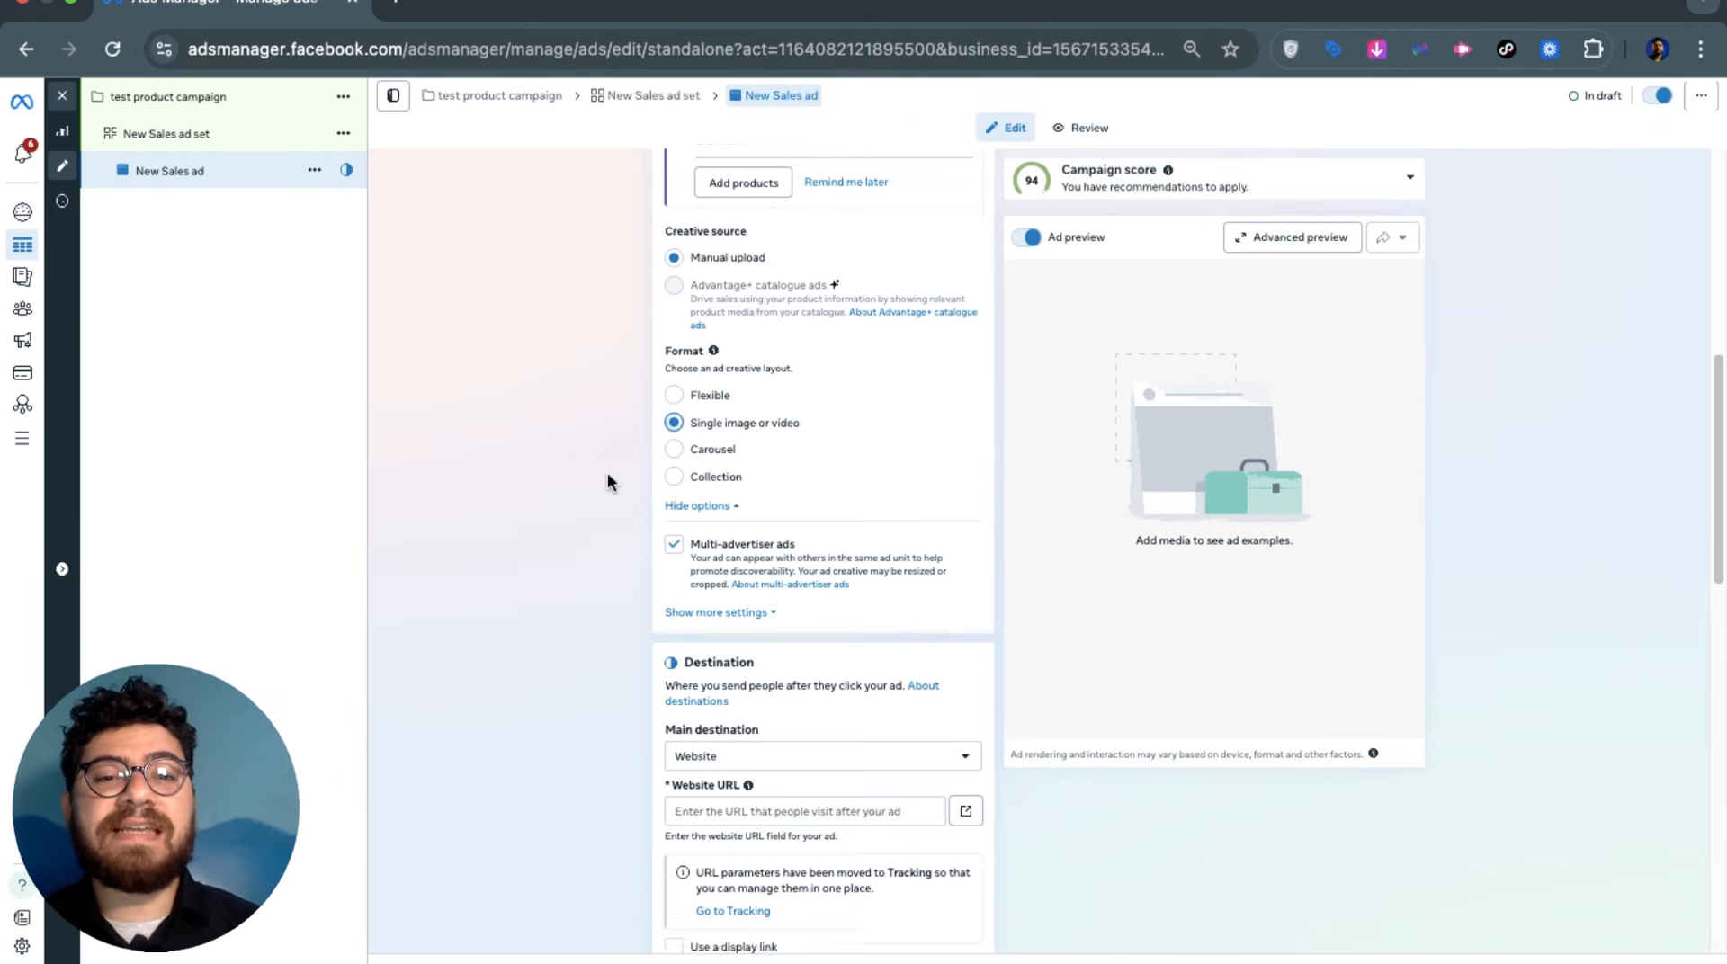
pyautogui.scroll(-1, 560, 507)
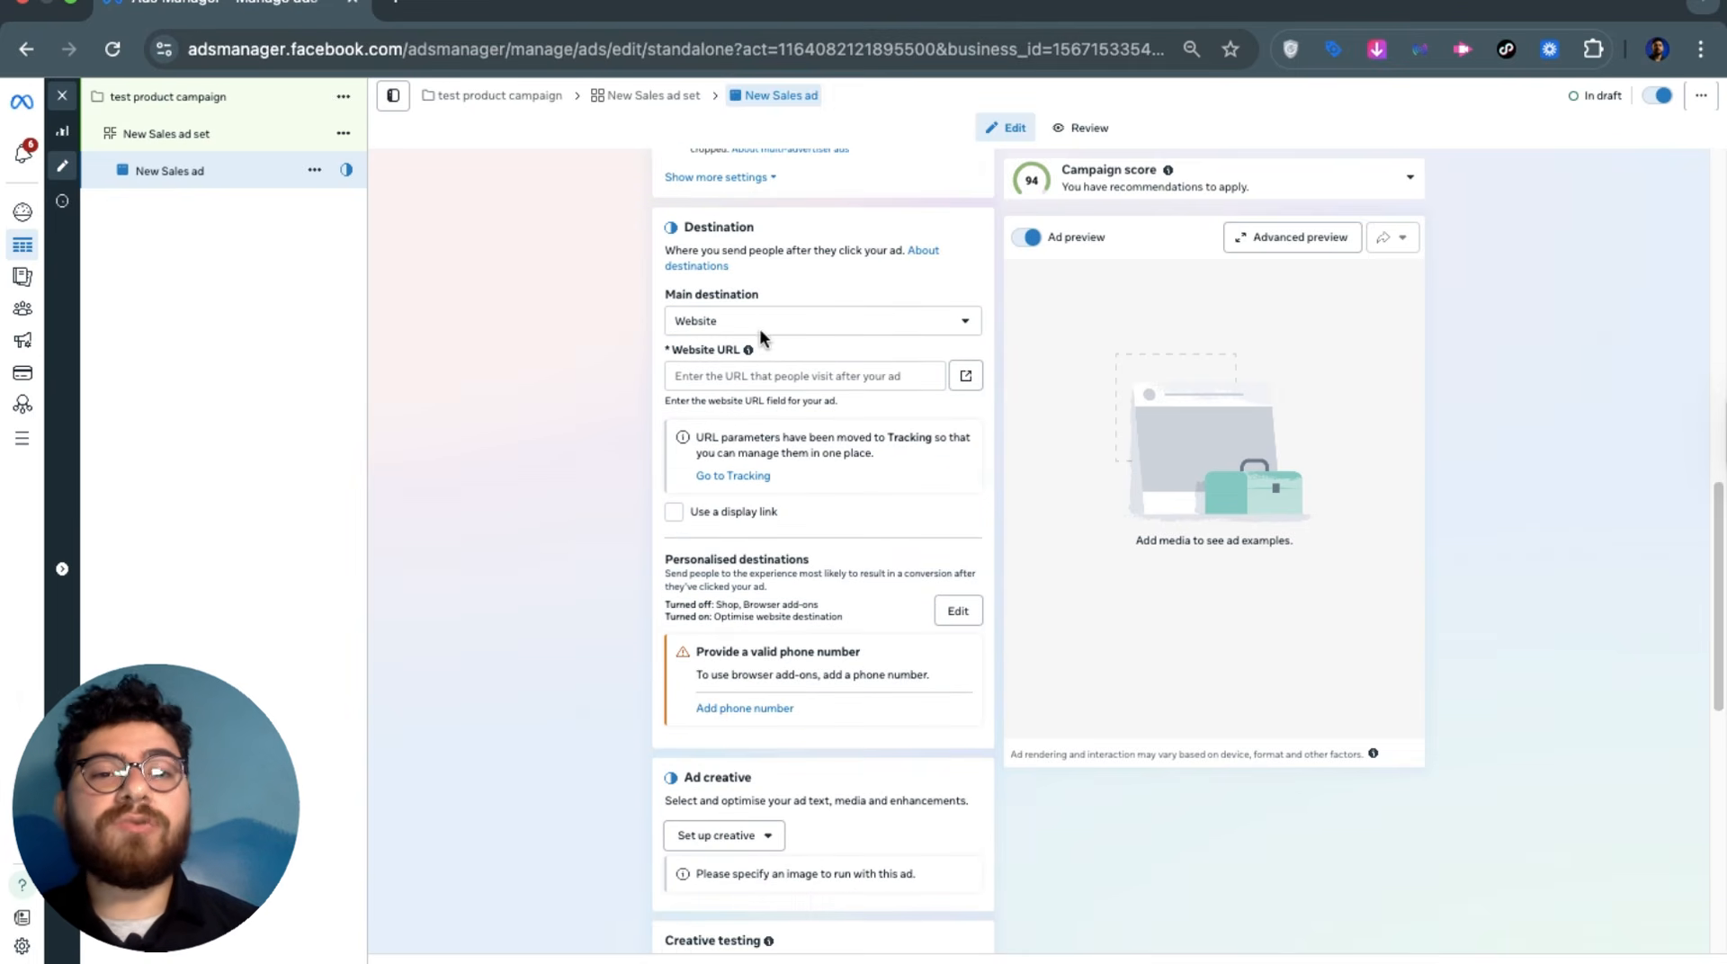
pyautogui.click(759, 326)
pyautogui.click(759, 326)
pyautogui.click(760, 373)
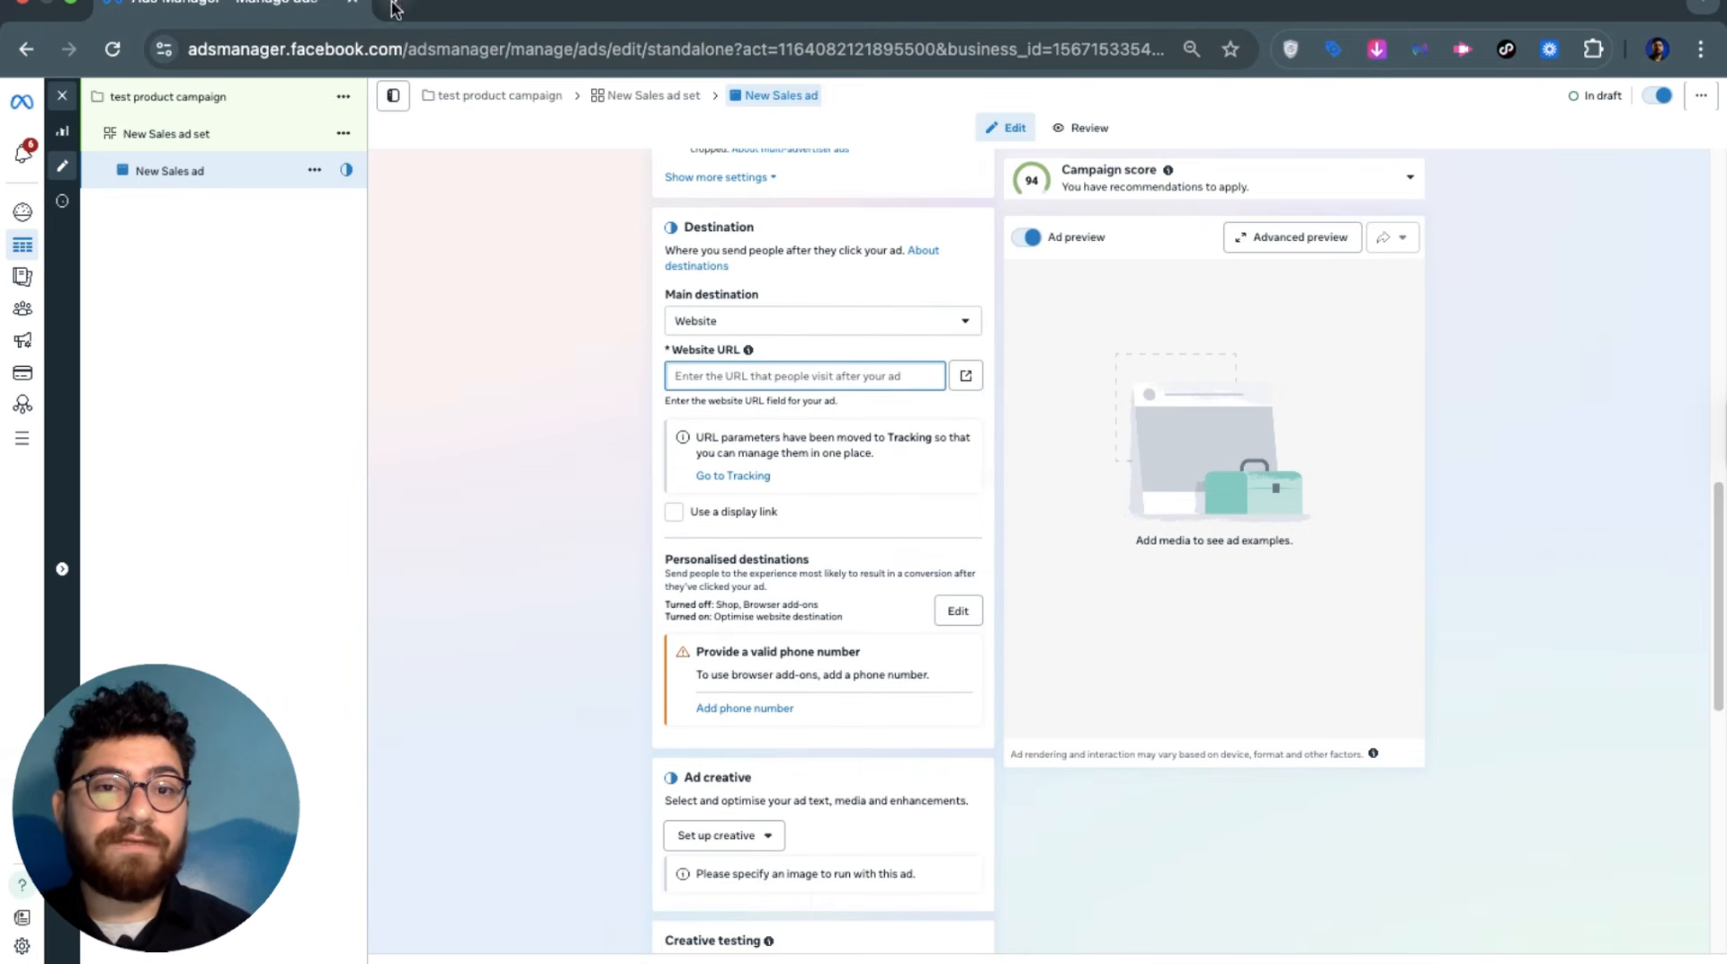
# Paste the Digital4Arabs power bank product page address into the ad's Website URL field
pyautogui.press('super+t')
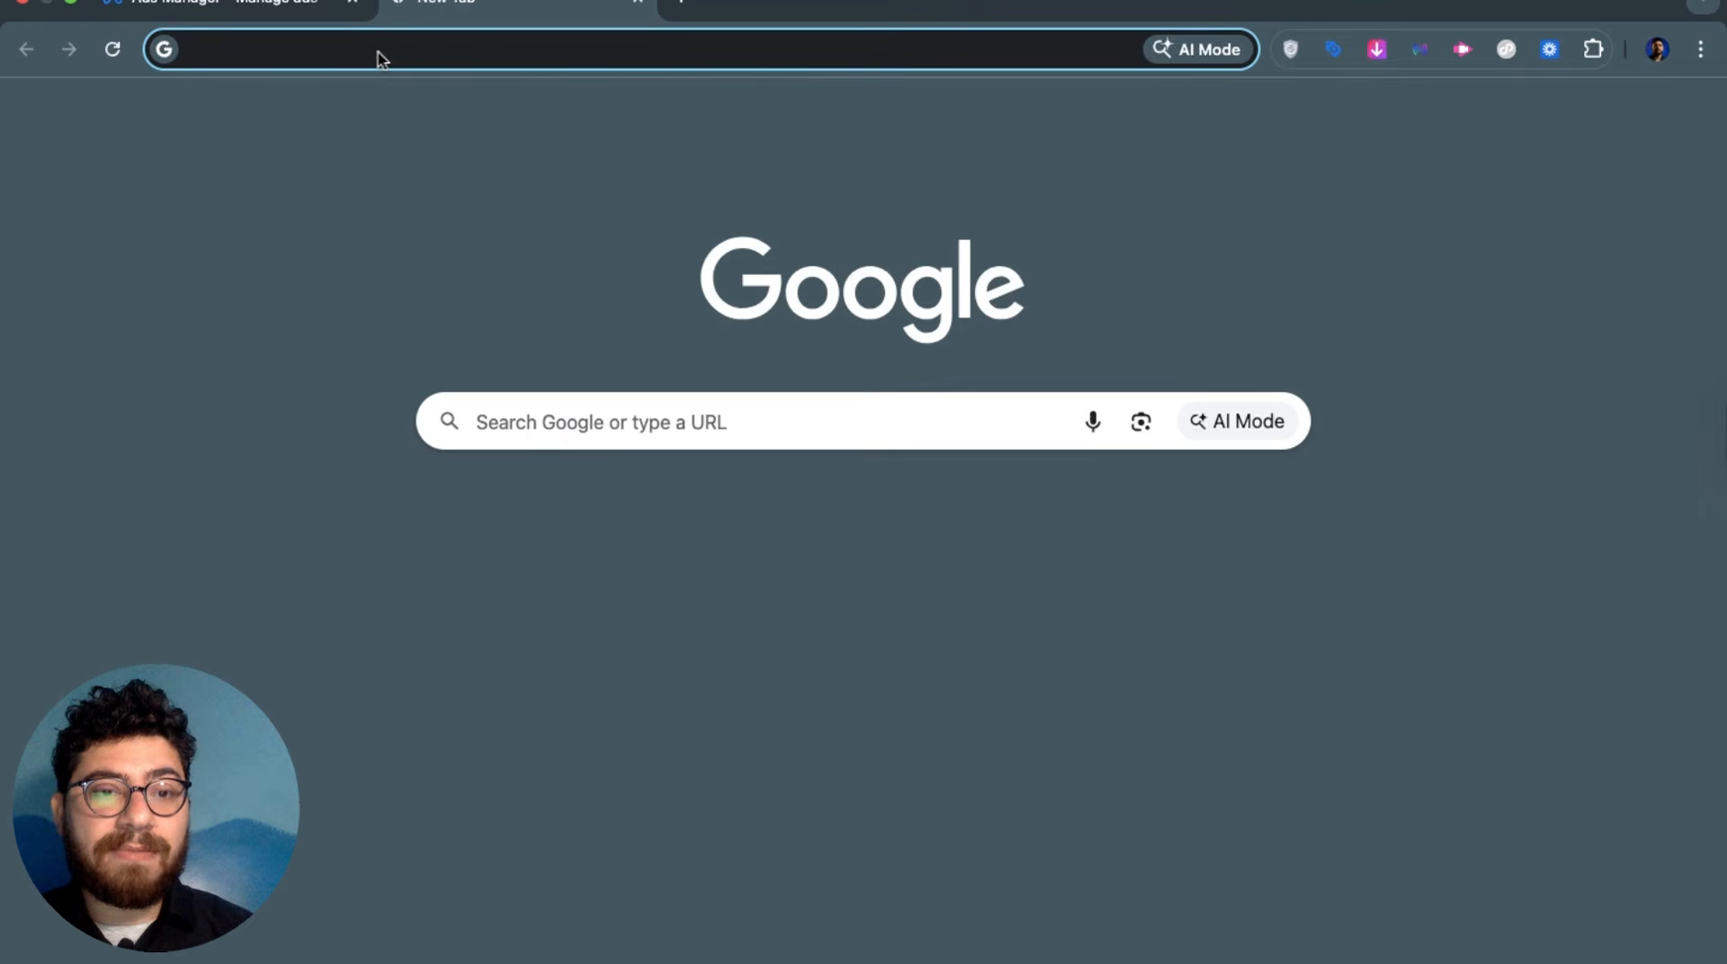
pyautogui.write('digi')
pyautogui.press('Return')
pyautogui.click(388, 52)
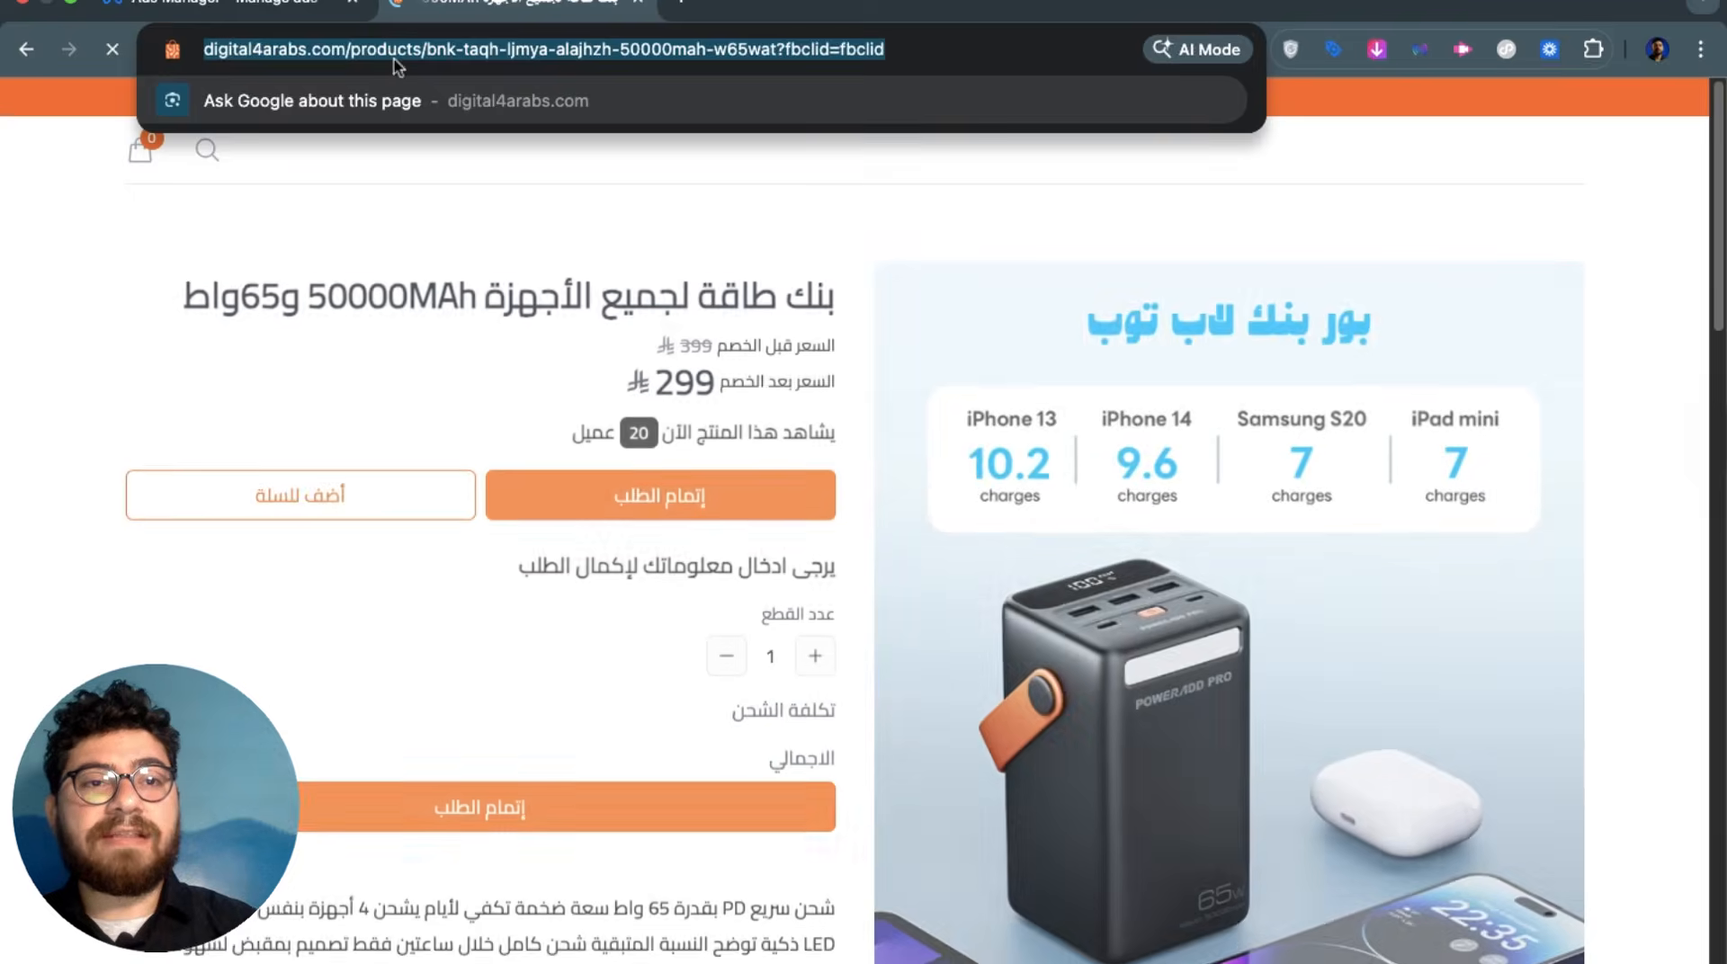
pyautogui.click(531, 377)
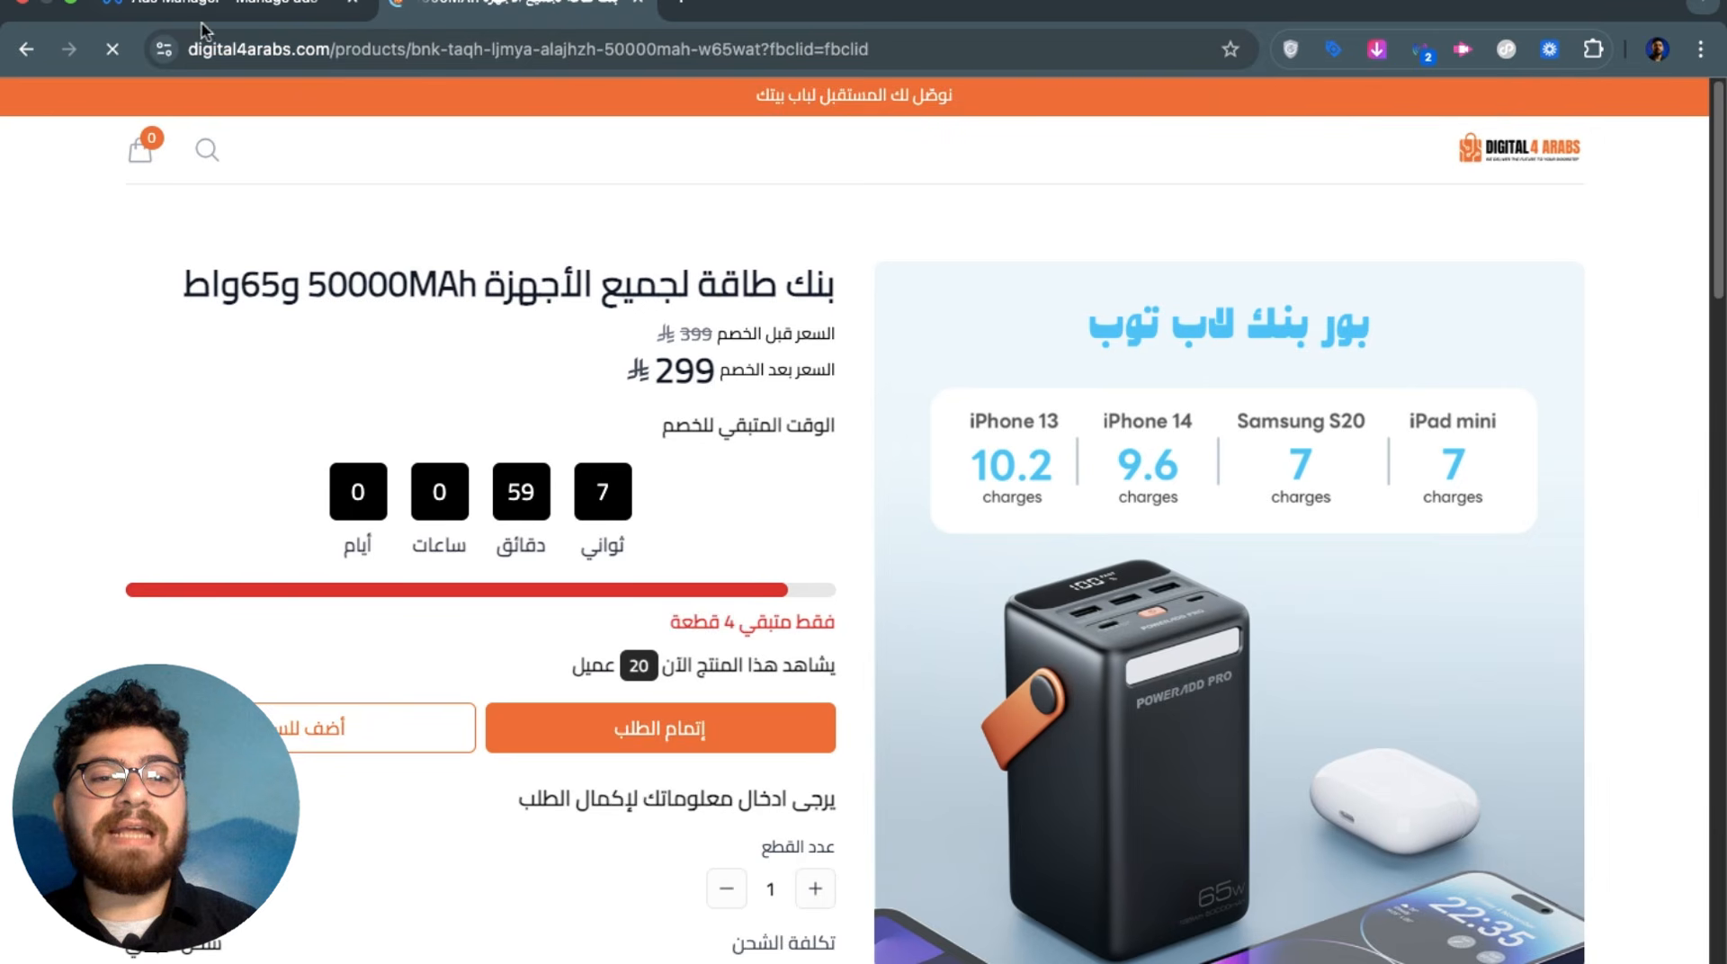
pyautogui.click(225, 5)
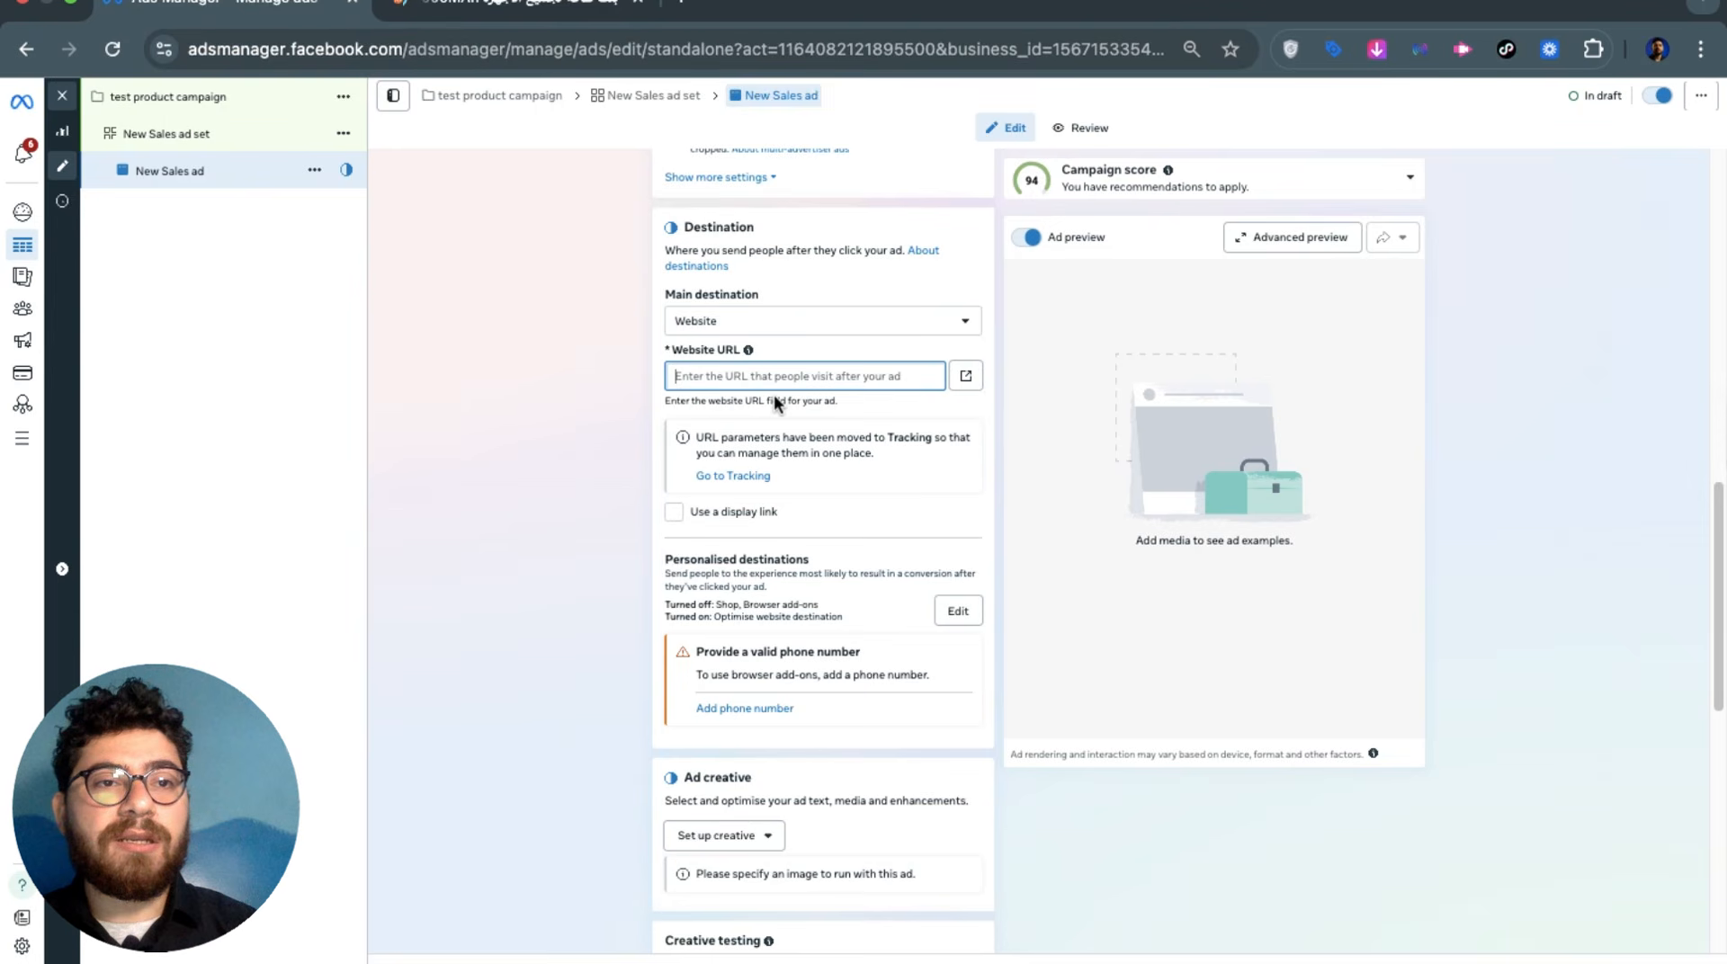
pyautogui.hotkey('ctrl', 'v')
# Under Ad creative, choose Video ad as the creative type
pyautogui.click(559, 400)
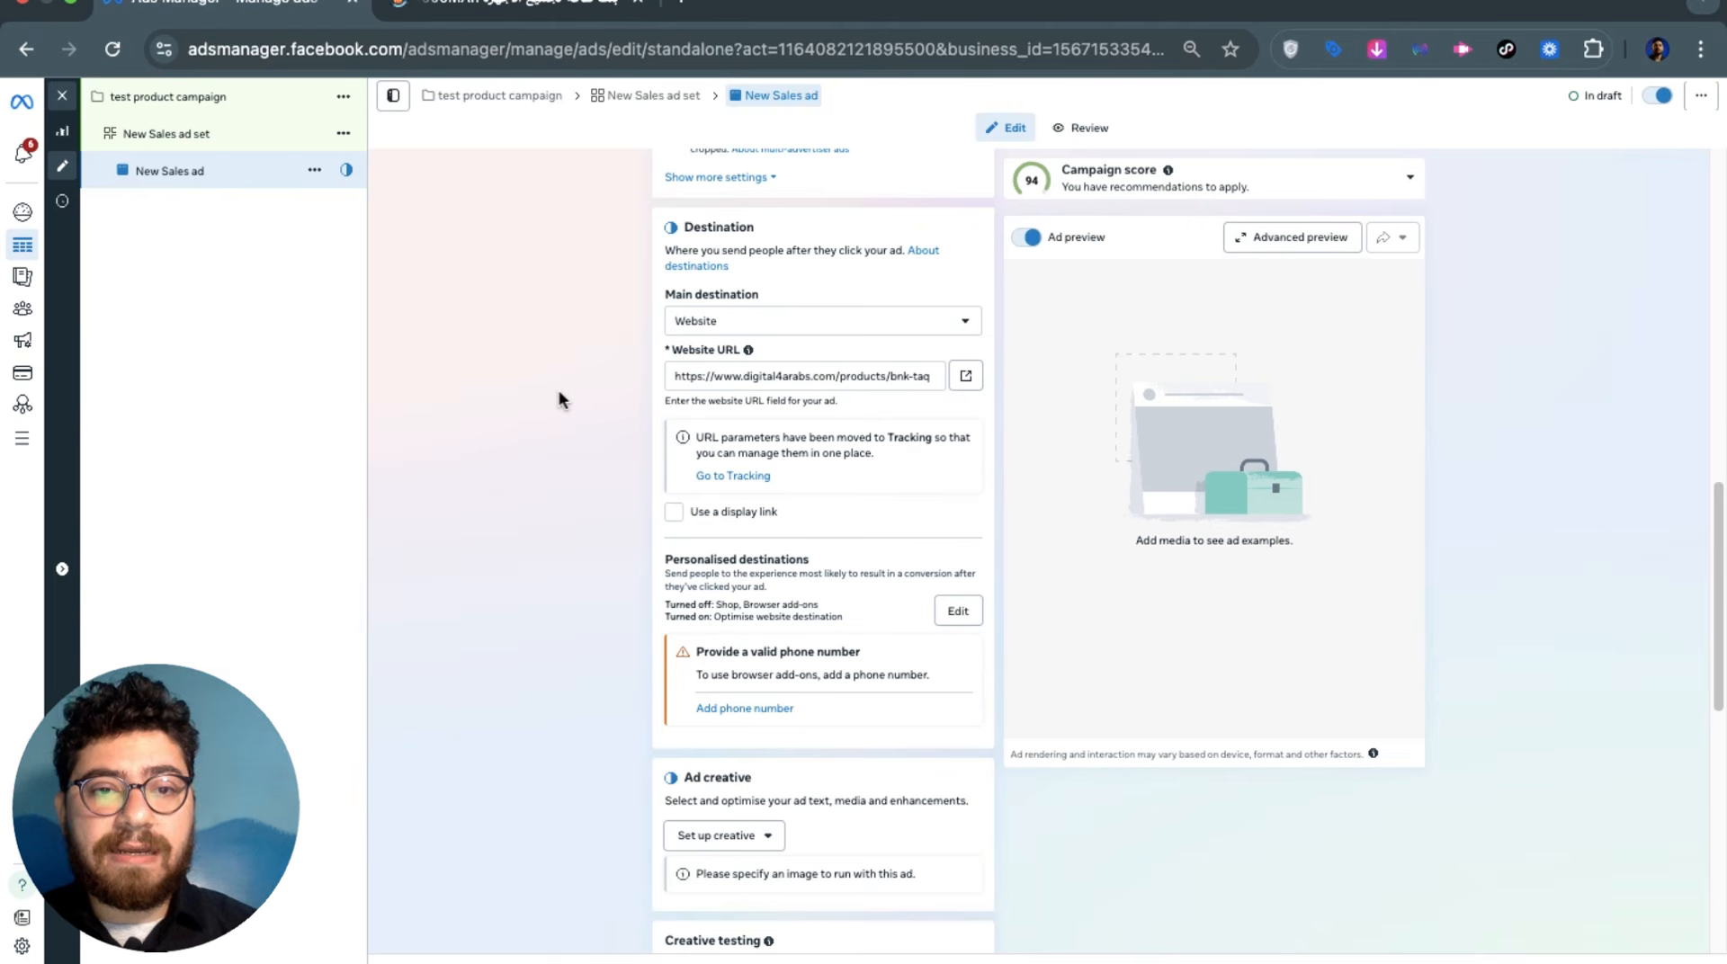
pyautogui.scroll(-5, 574, 448)
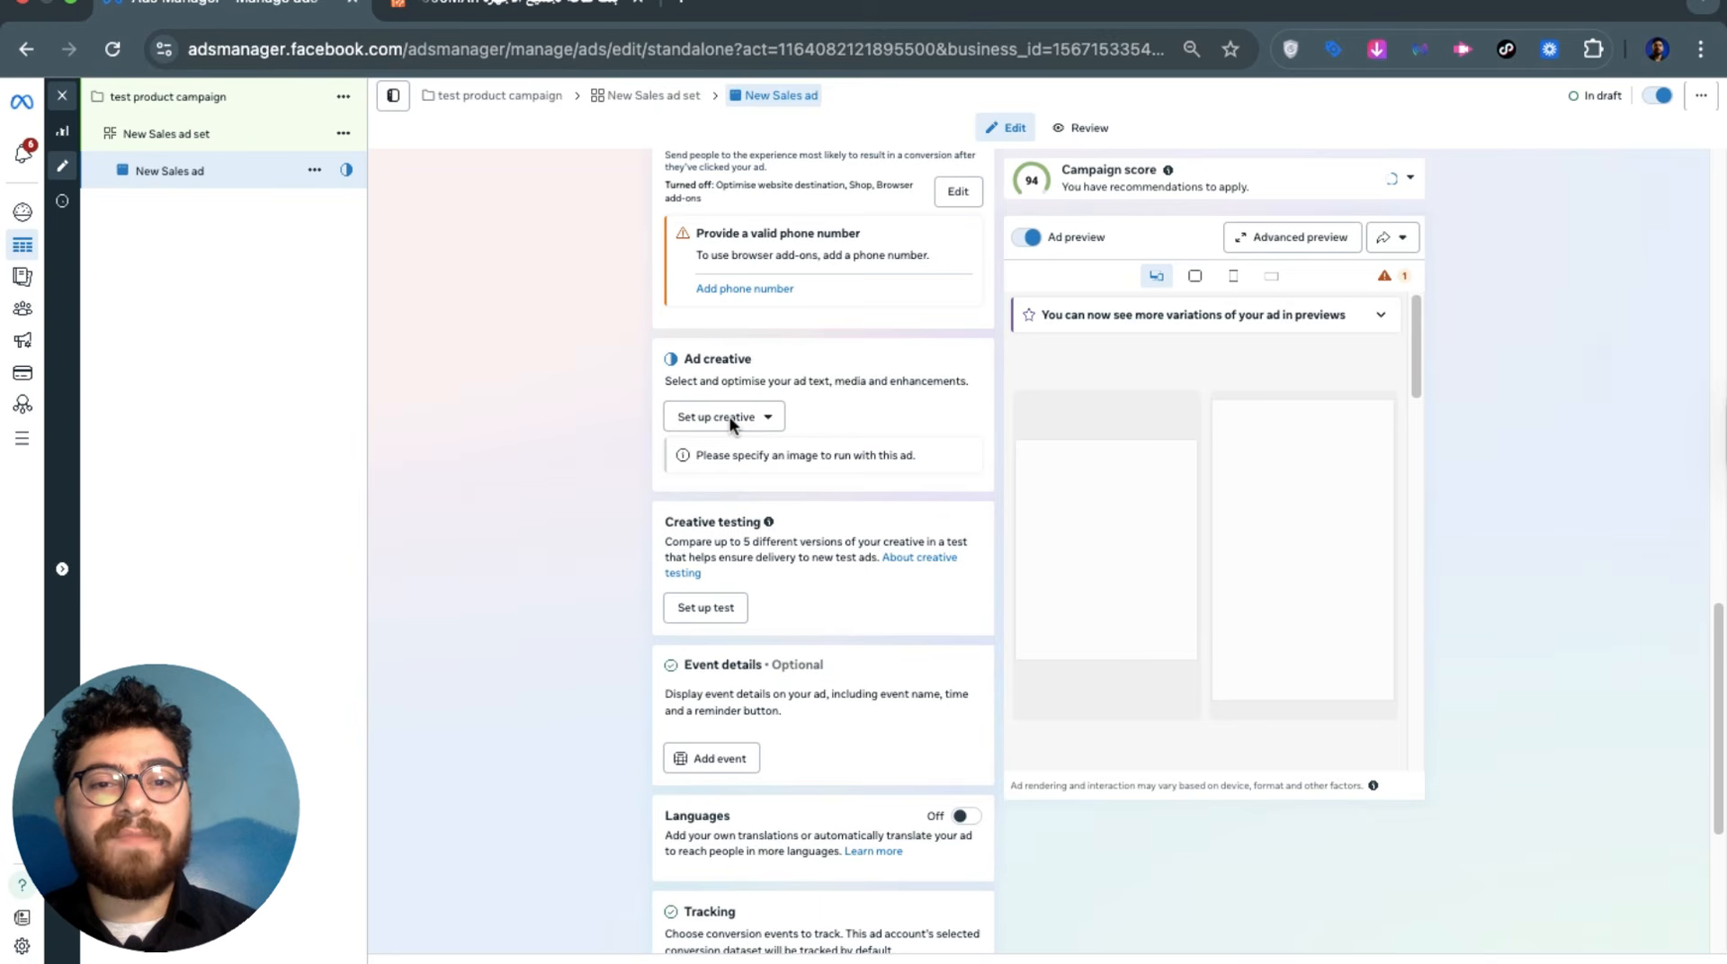
pyautogui.click(731, 417)
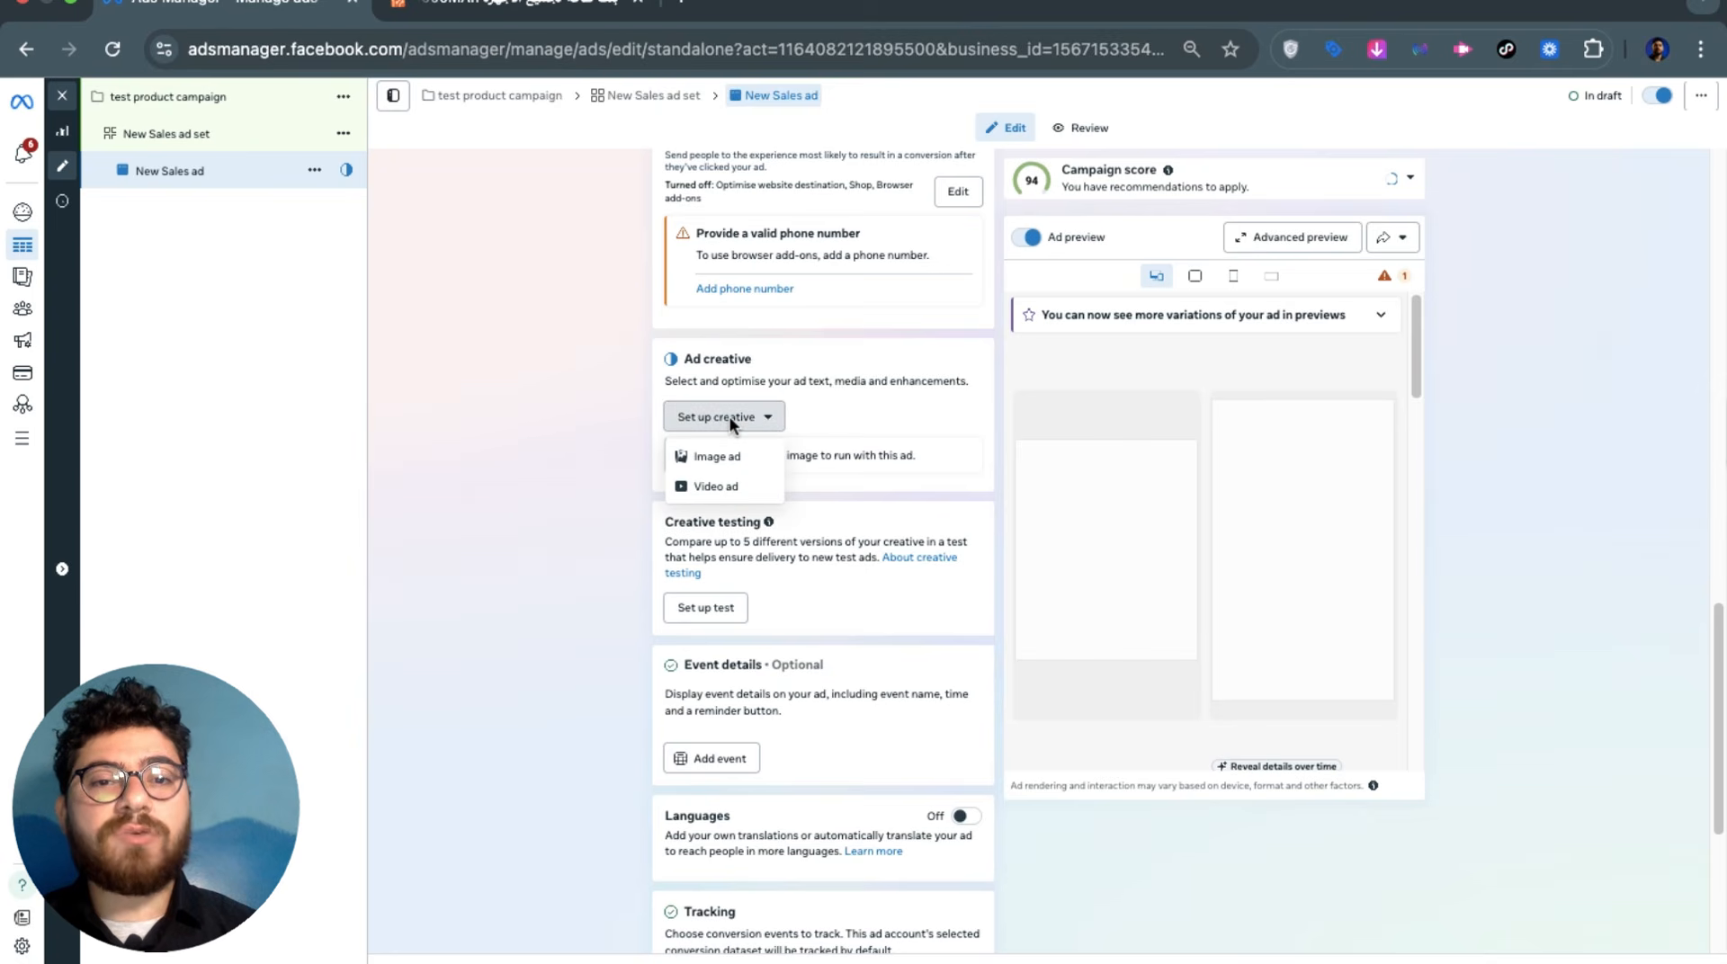
pyautogui.click(713, 487)
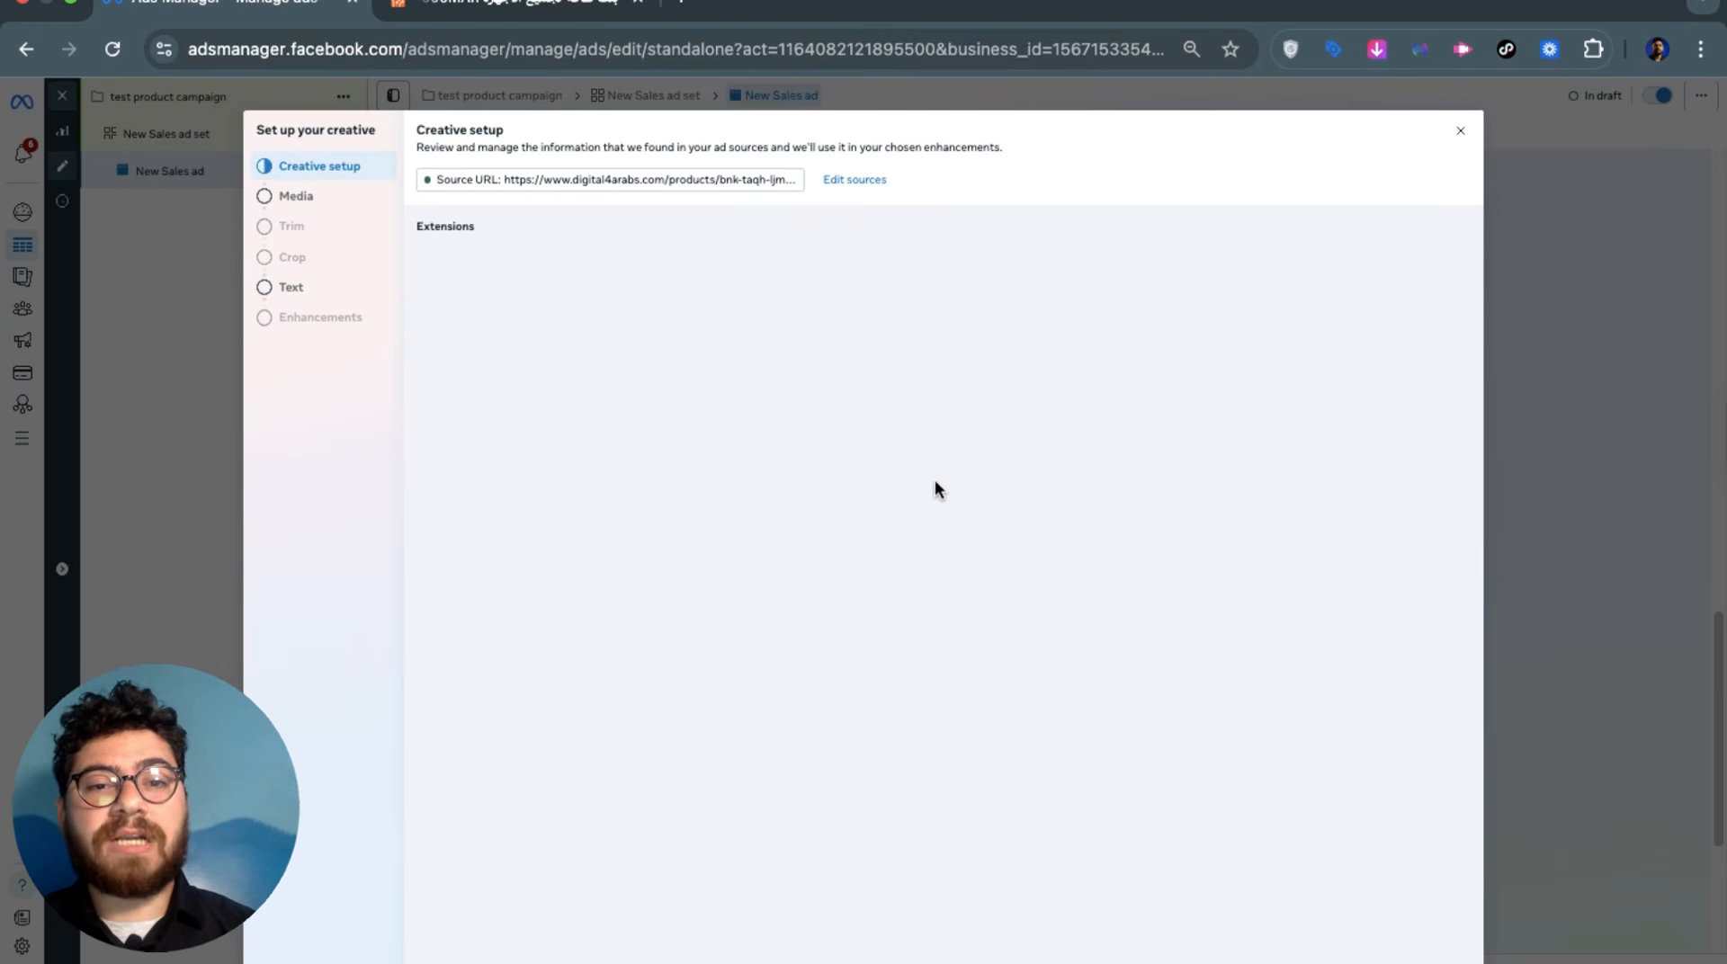
# Scroll through the Promotions and Site links extensions, leaving them switched off
pyautogui.scroll(-3, 937, 502)
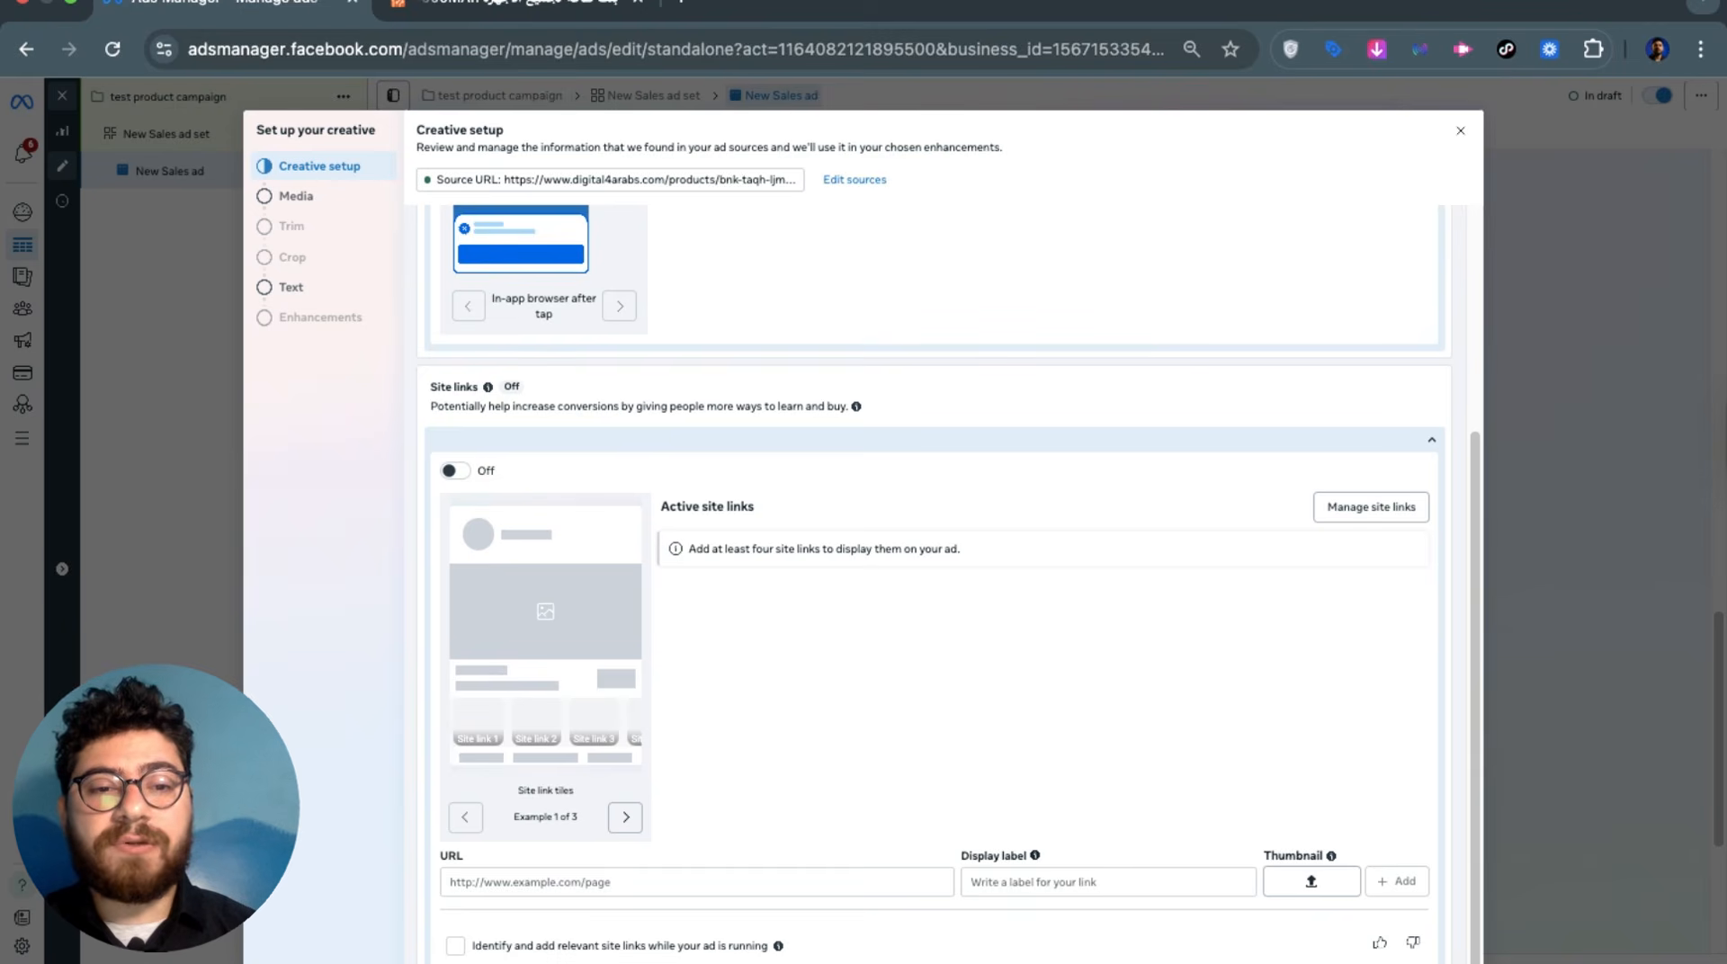
pyautogui.scroll(3, 1161, 709)
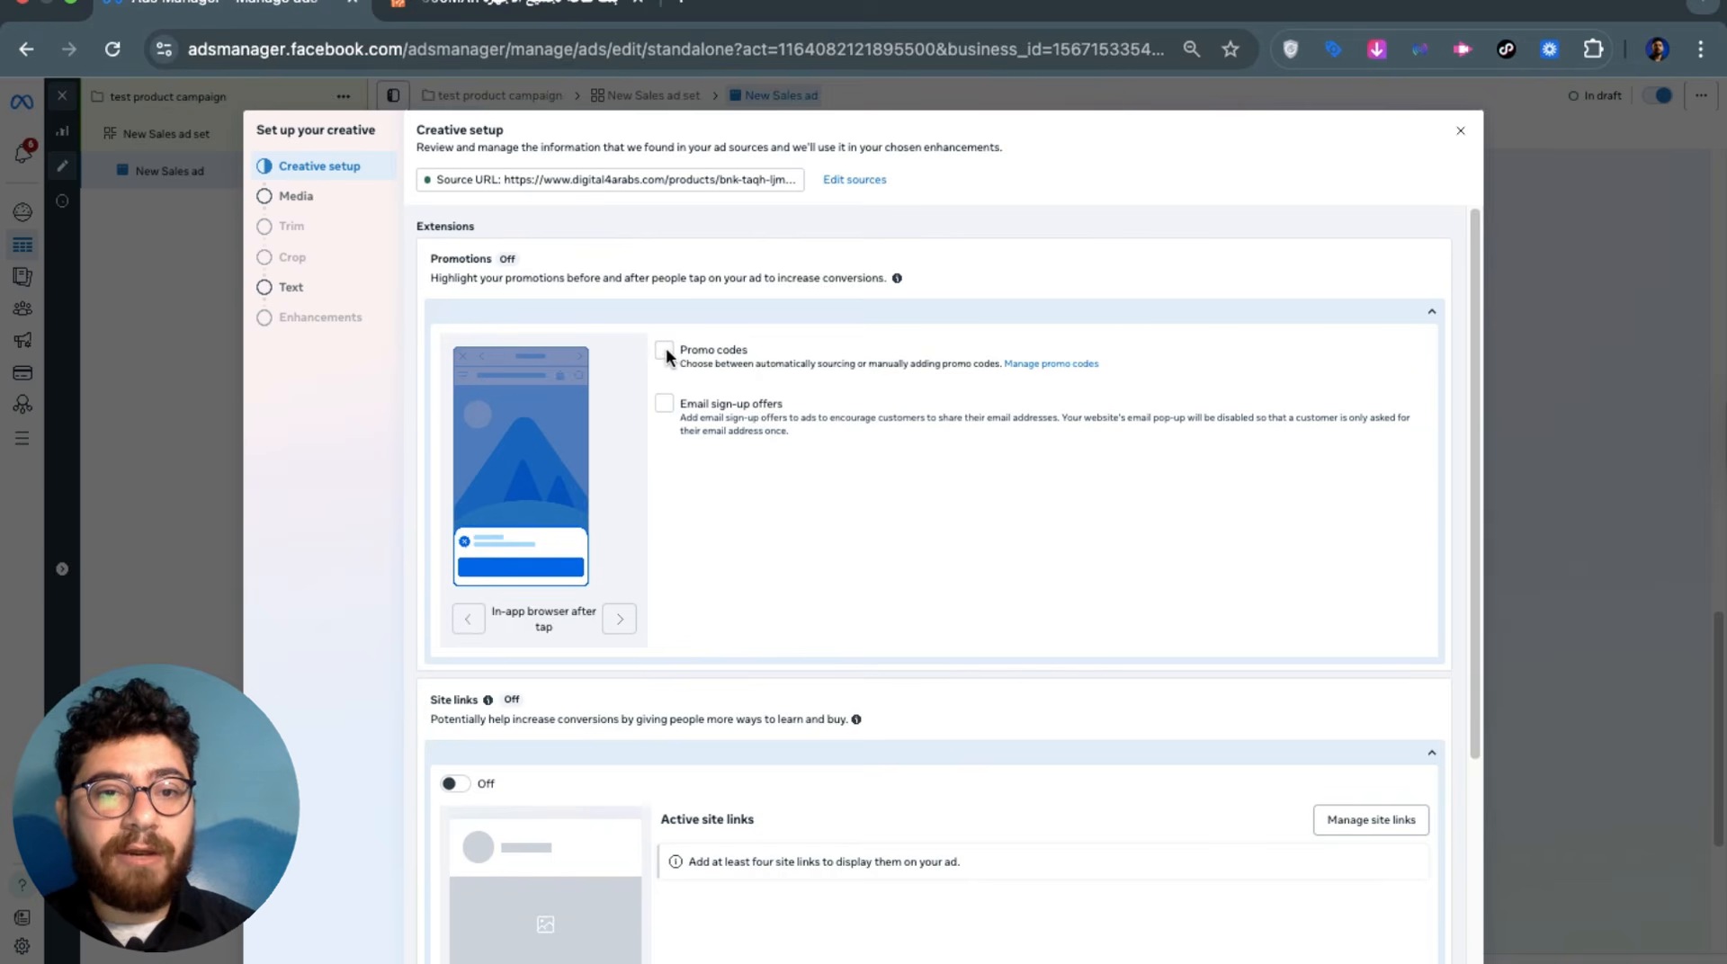
pyautogui.scroll(-3, 852, 663)
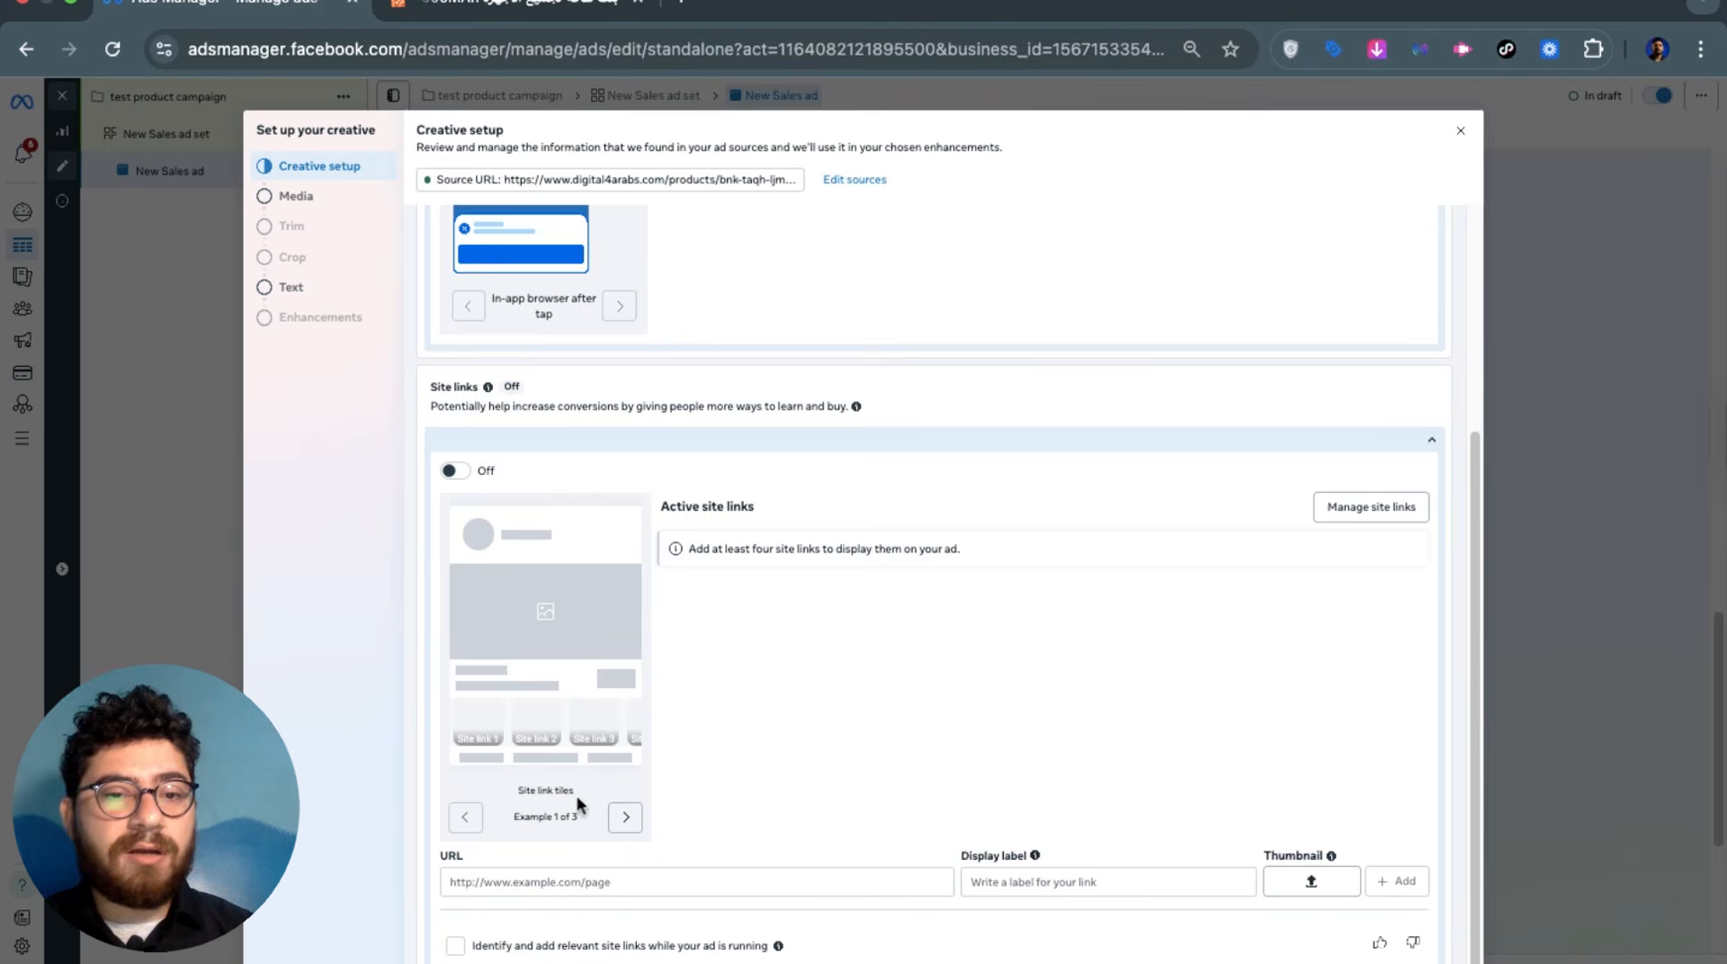
pyautogui.scroll(3, 964, 738)
pyautogui.scroll(-3, 1022, 440)
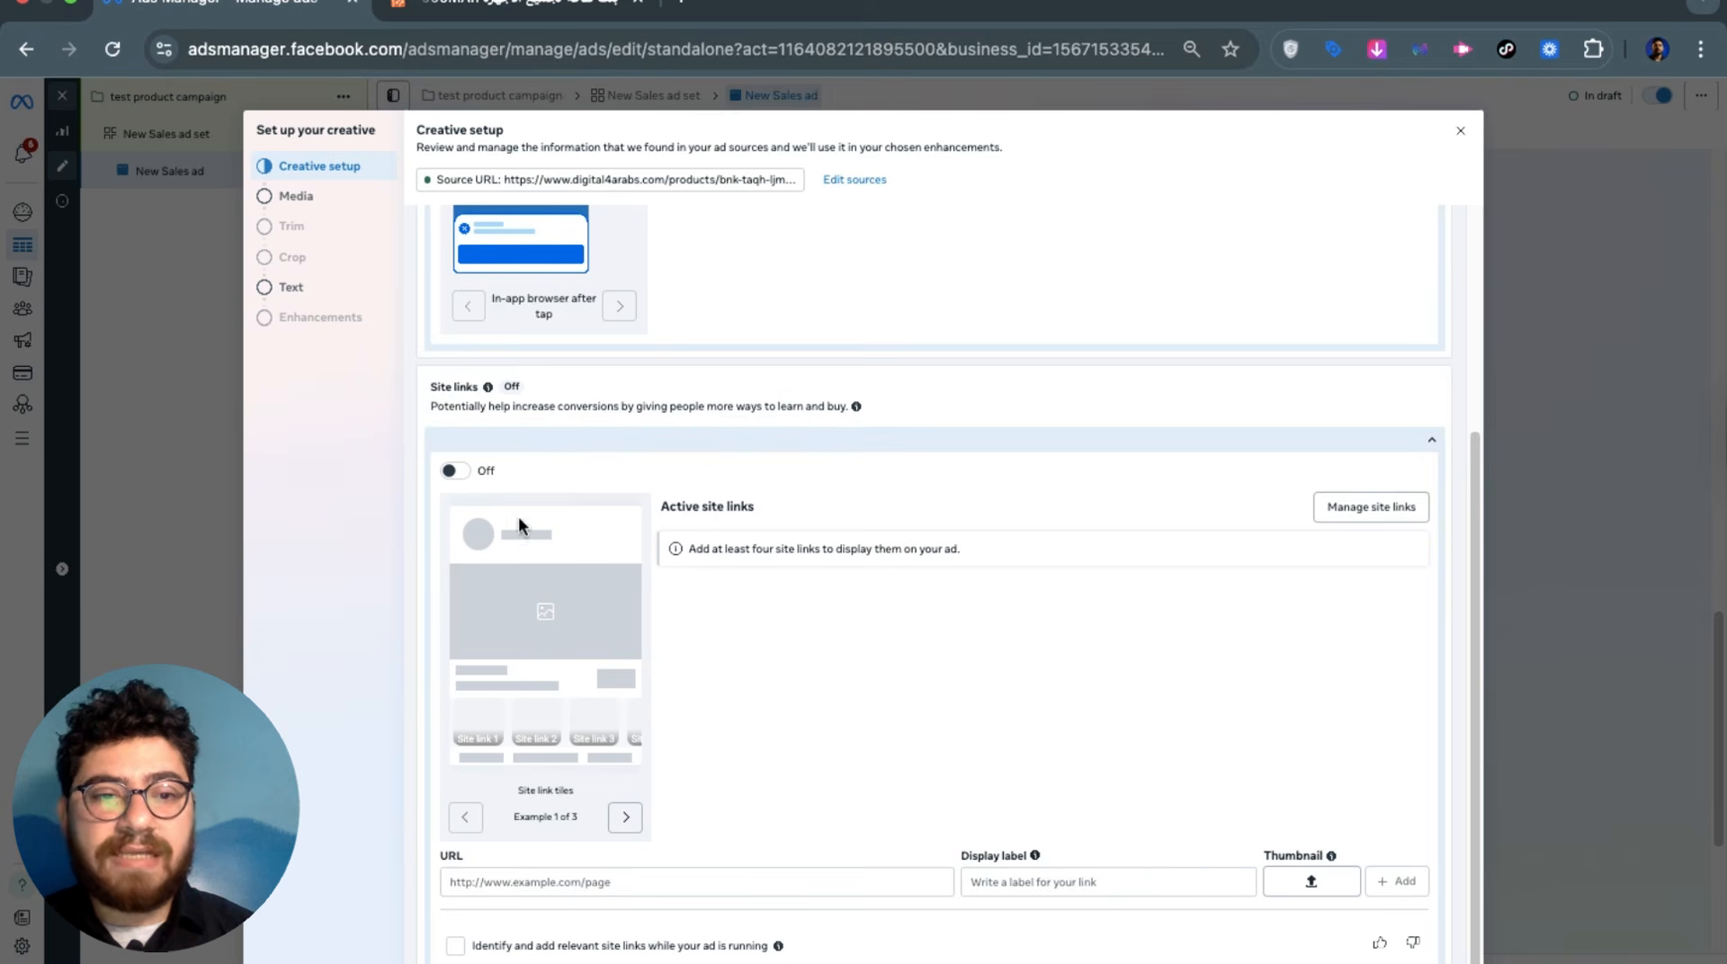
pyautogui.scroll(3, 983, 643)
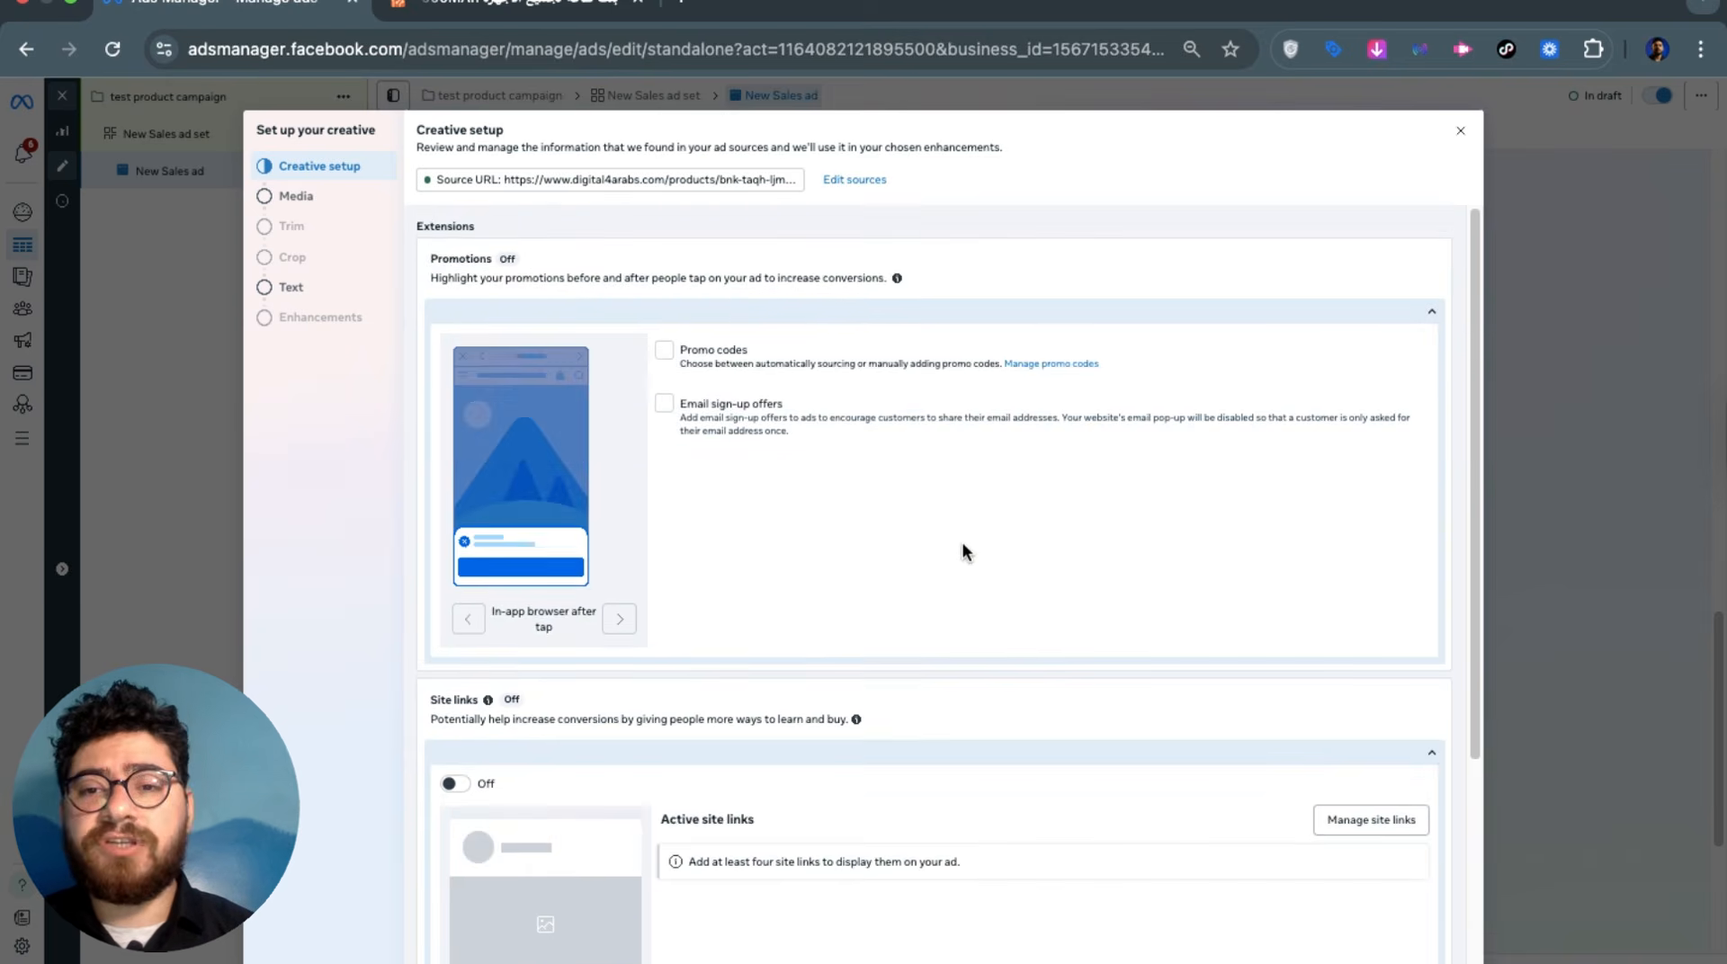
pyautogui.scroll(-3, 963, 547)
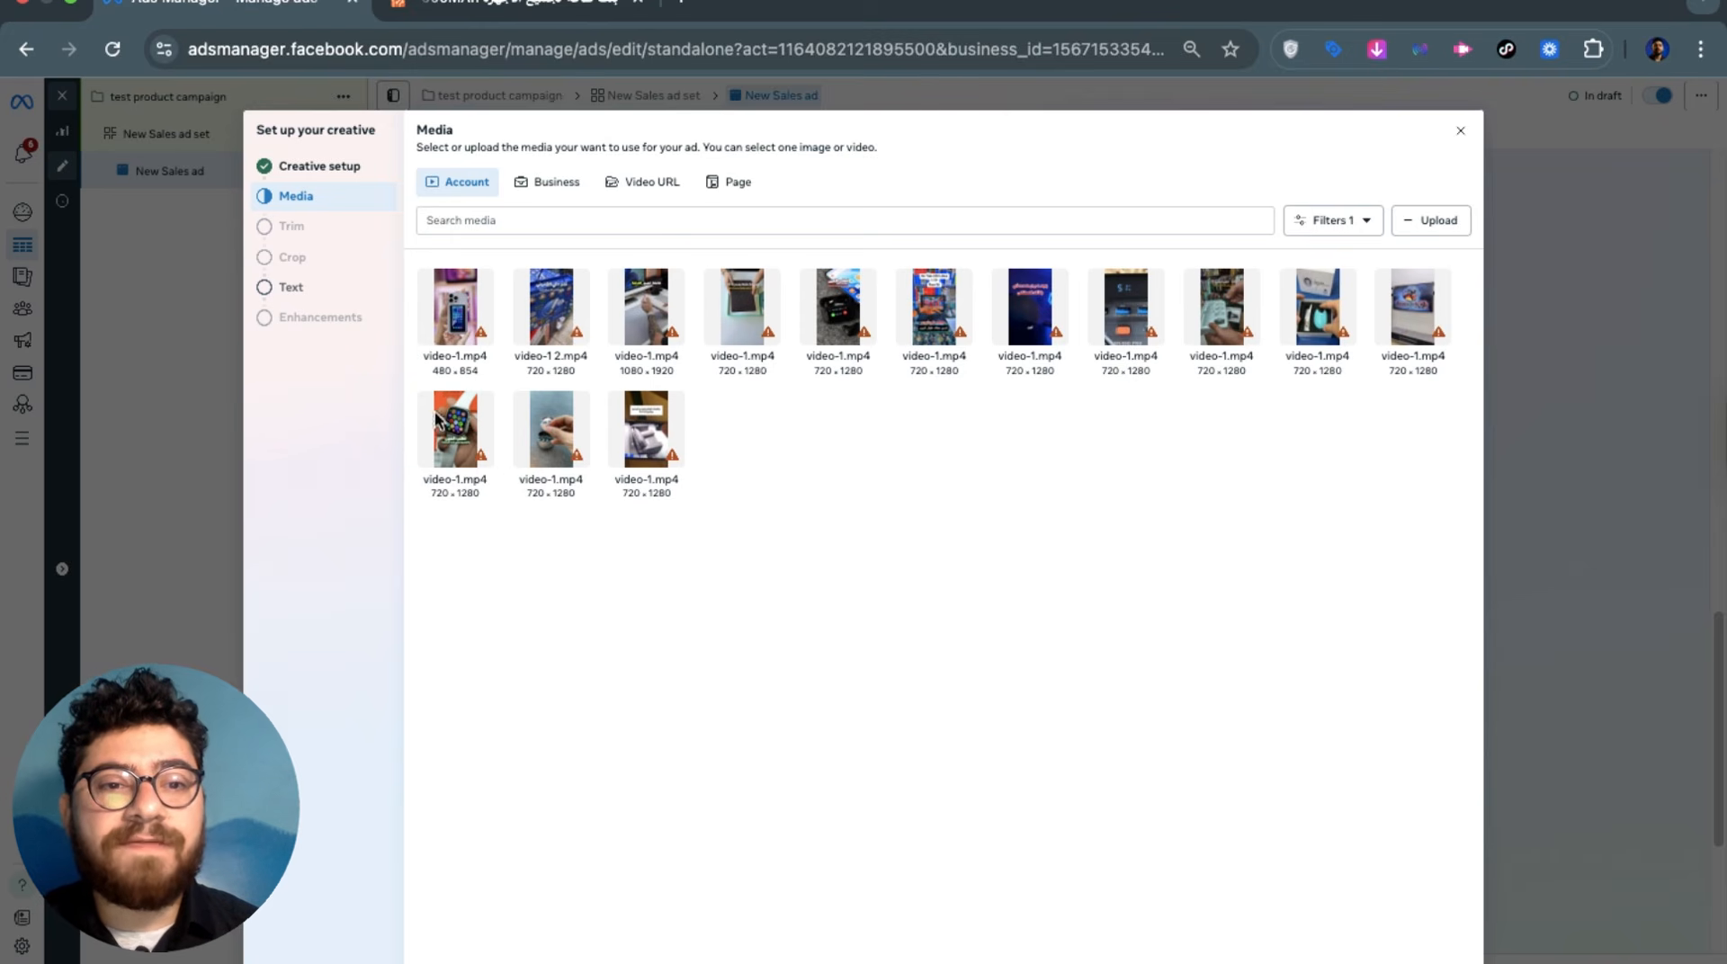
# Use the 17.3-second smartwatch video as media, keeping its length and crops unchanged
pyautogui.click(471, 422)
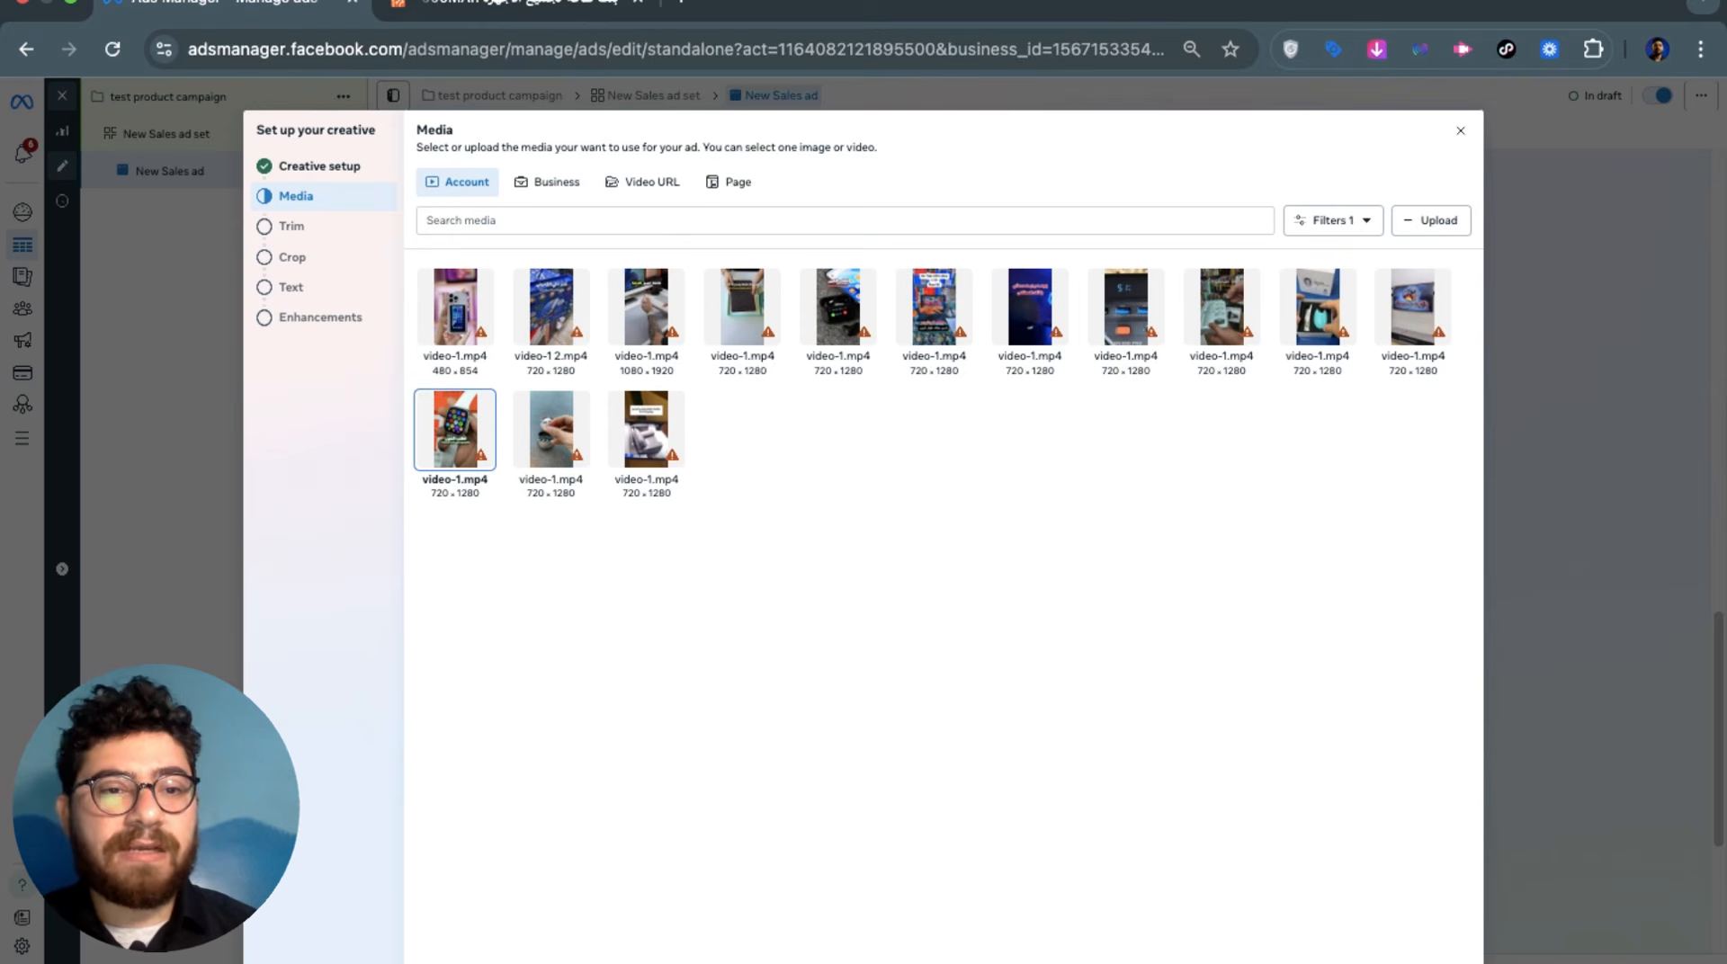
pyautogui.click(1433, 960)
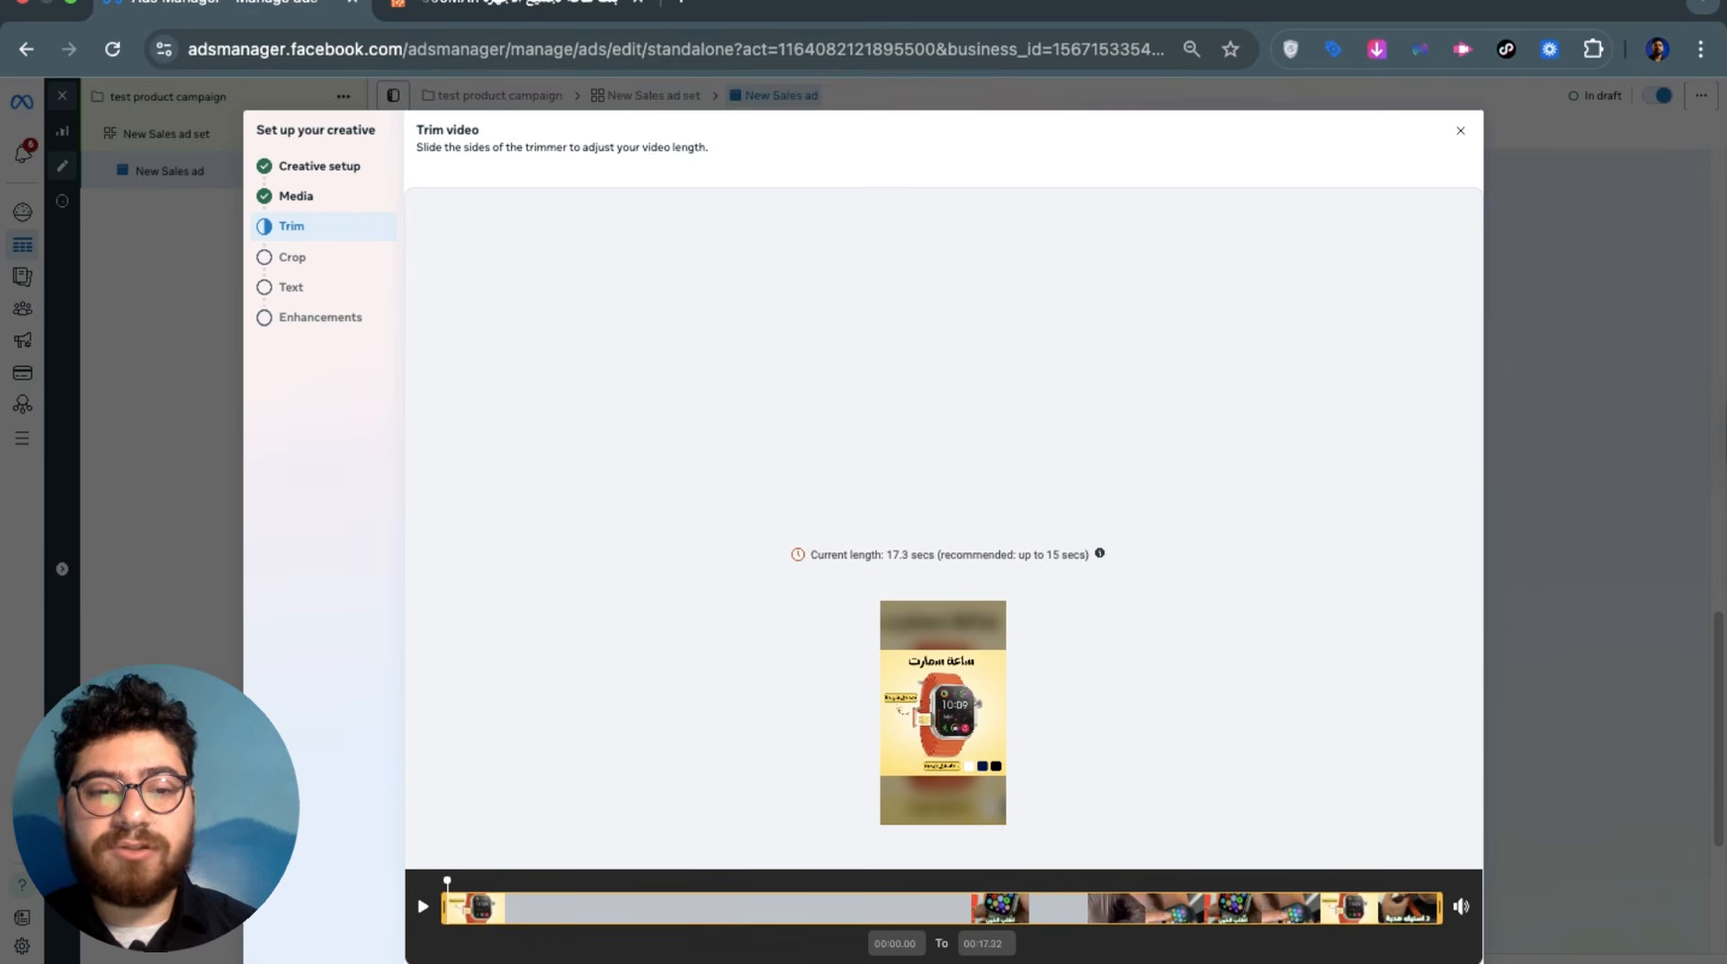
pyautogui.click(1432, 963)
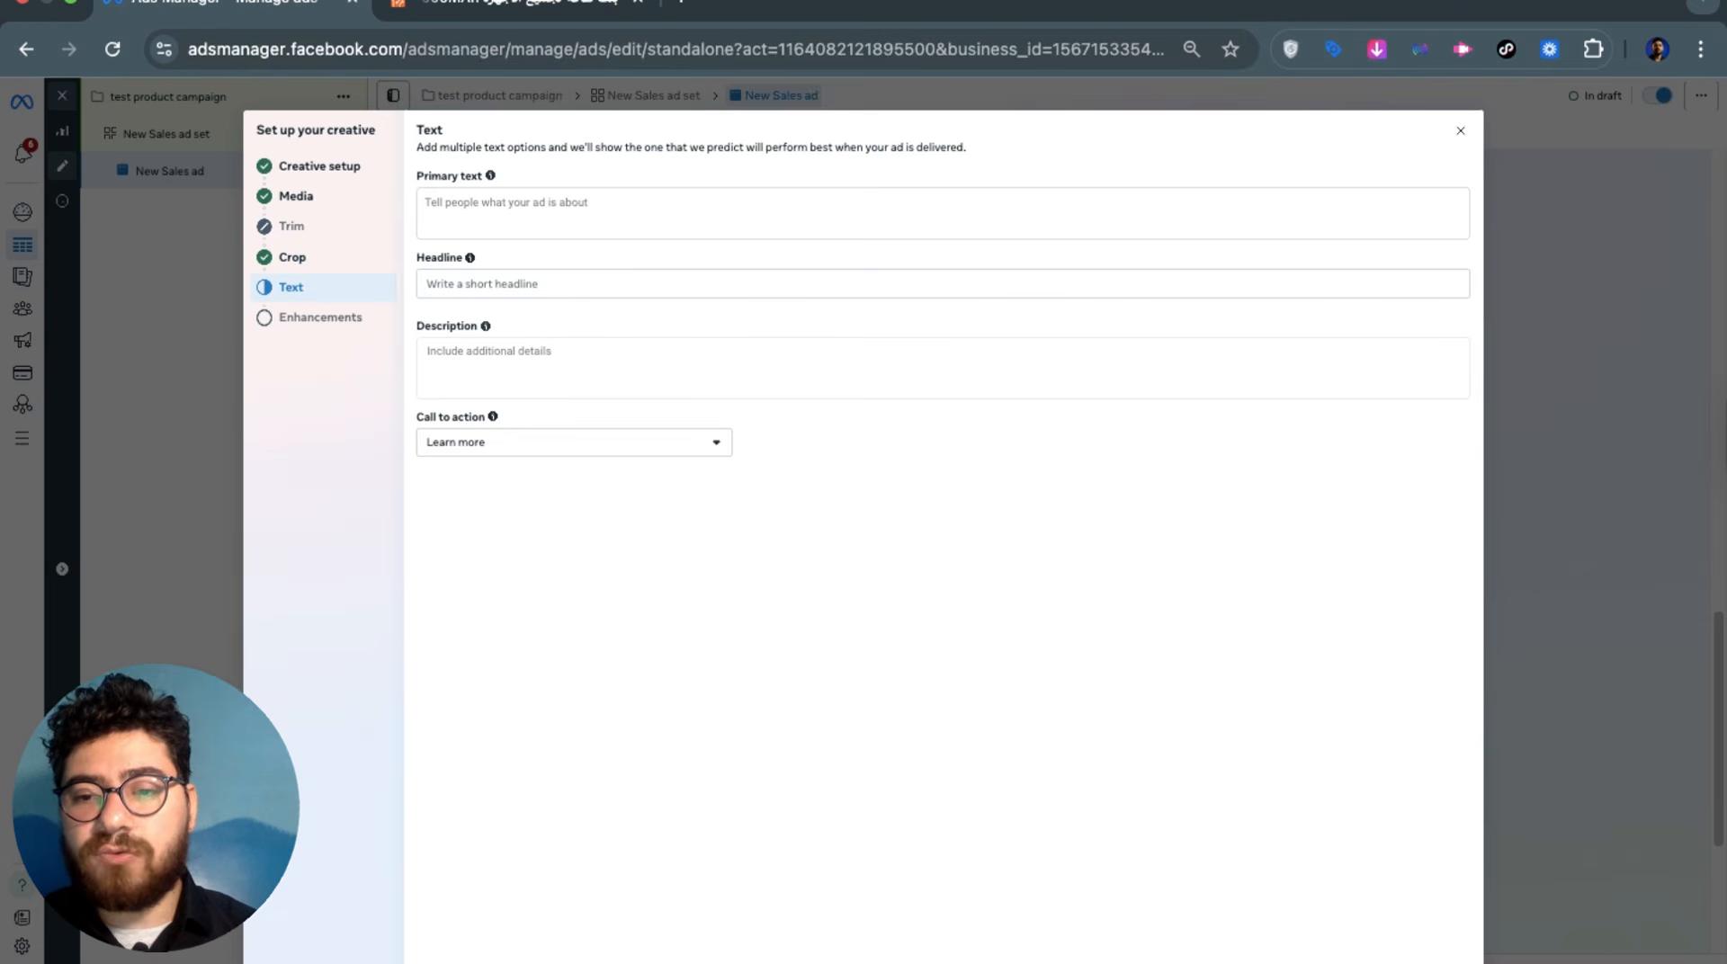
pyautogui.click(618, 215)
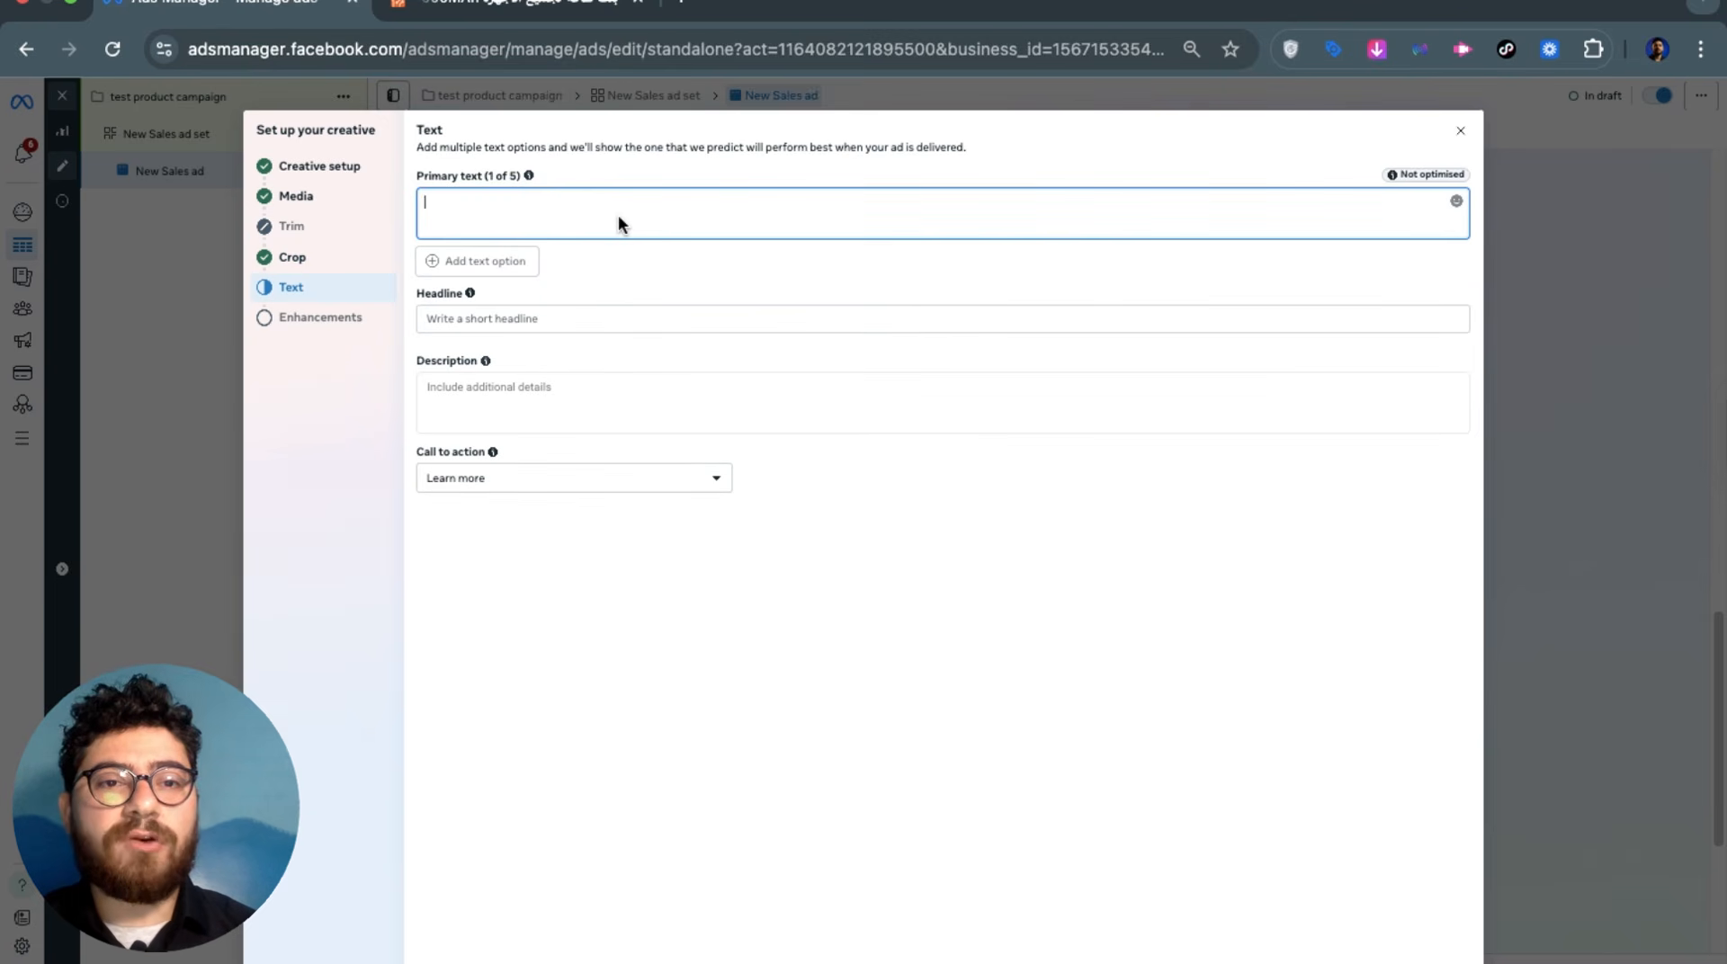
# On the Digital4Arabs store tab, select the full power bank product title
pyautogui.click(479, 13)
pyautogui.scroll(-2, 756, 460)
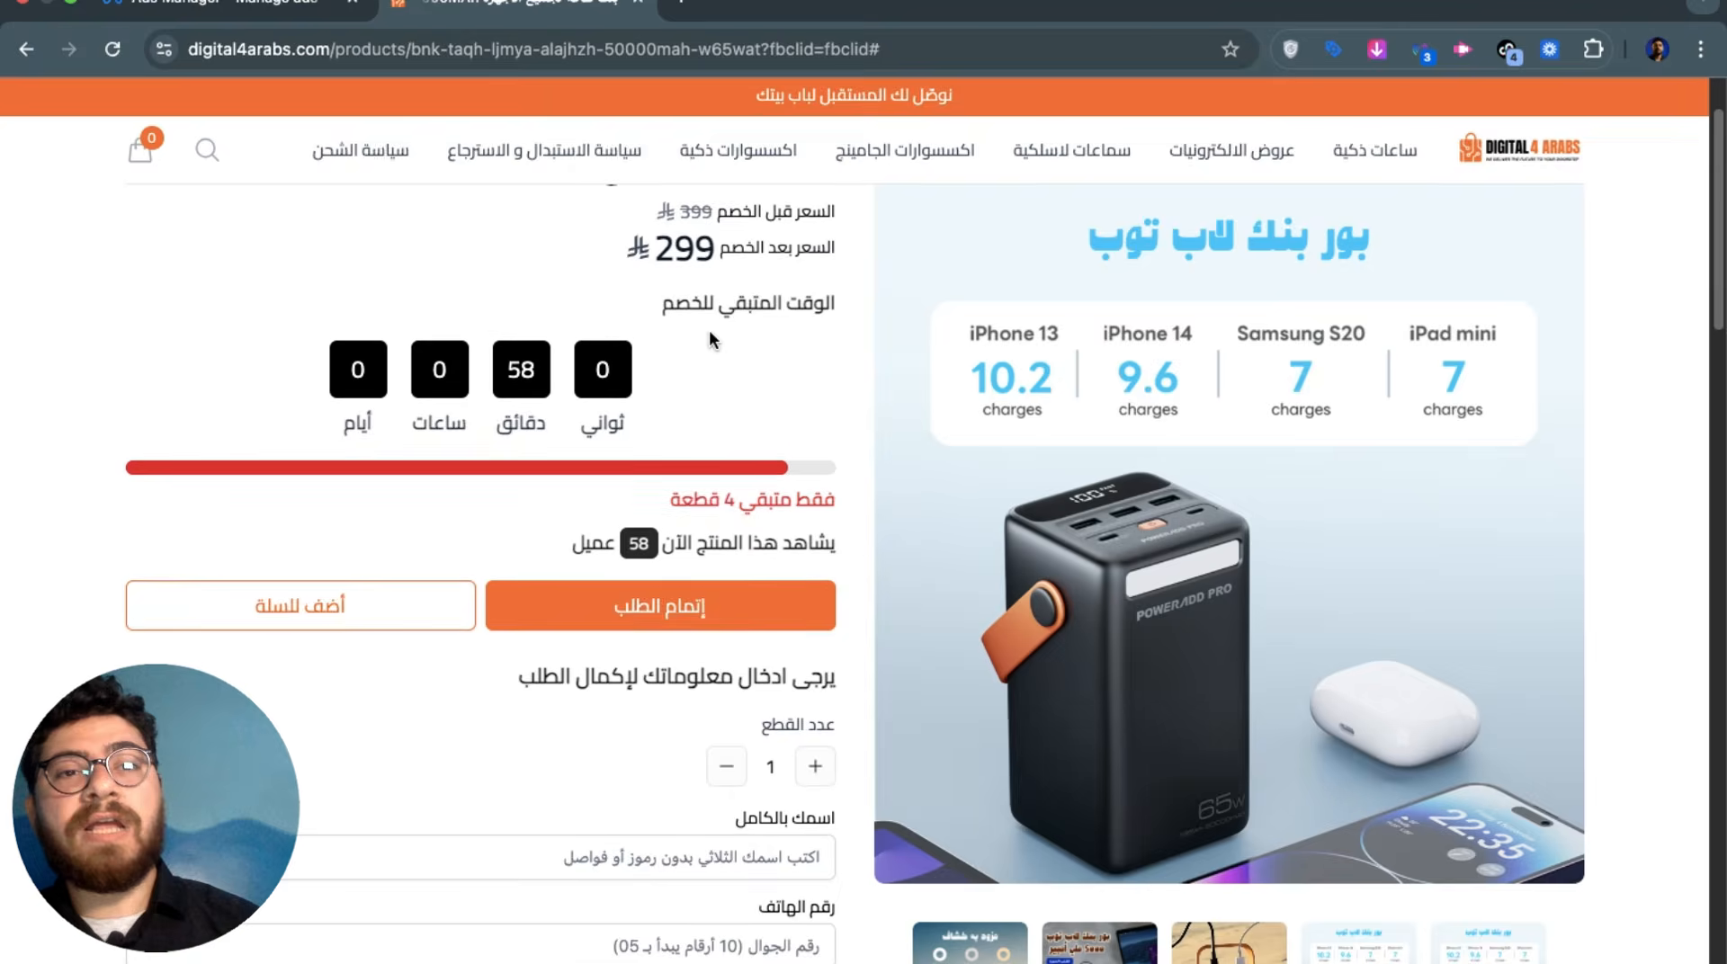
pyautogui.scroll(2, 709, 329)
pyautogui.tripleClick(707, 290)
# Highlight the product description paragraph, then go back to the Ads Manager tab
pyautogui.scroll(-10, 729, 423)
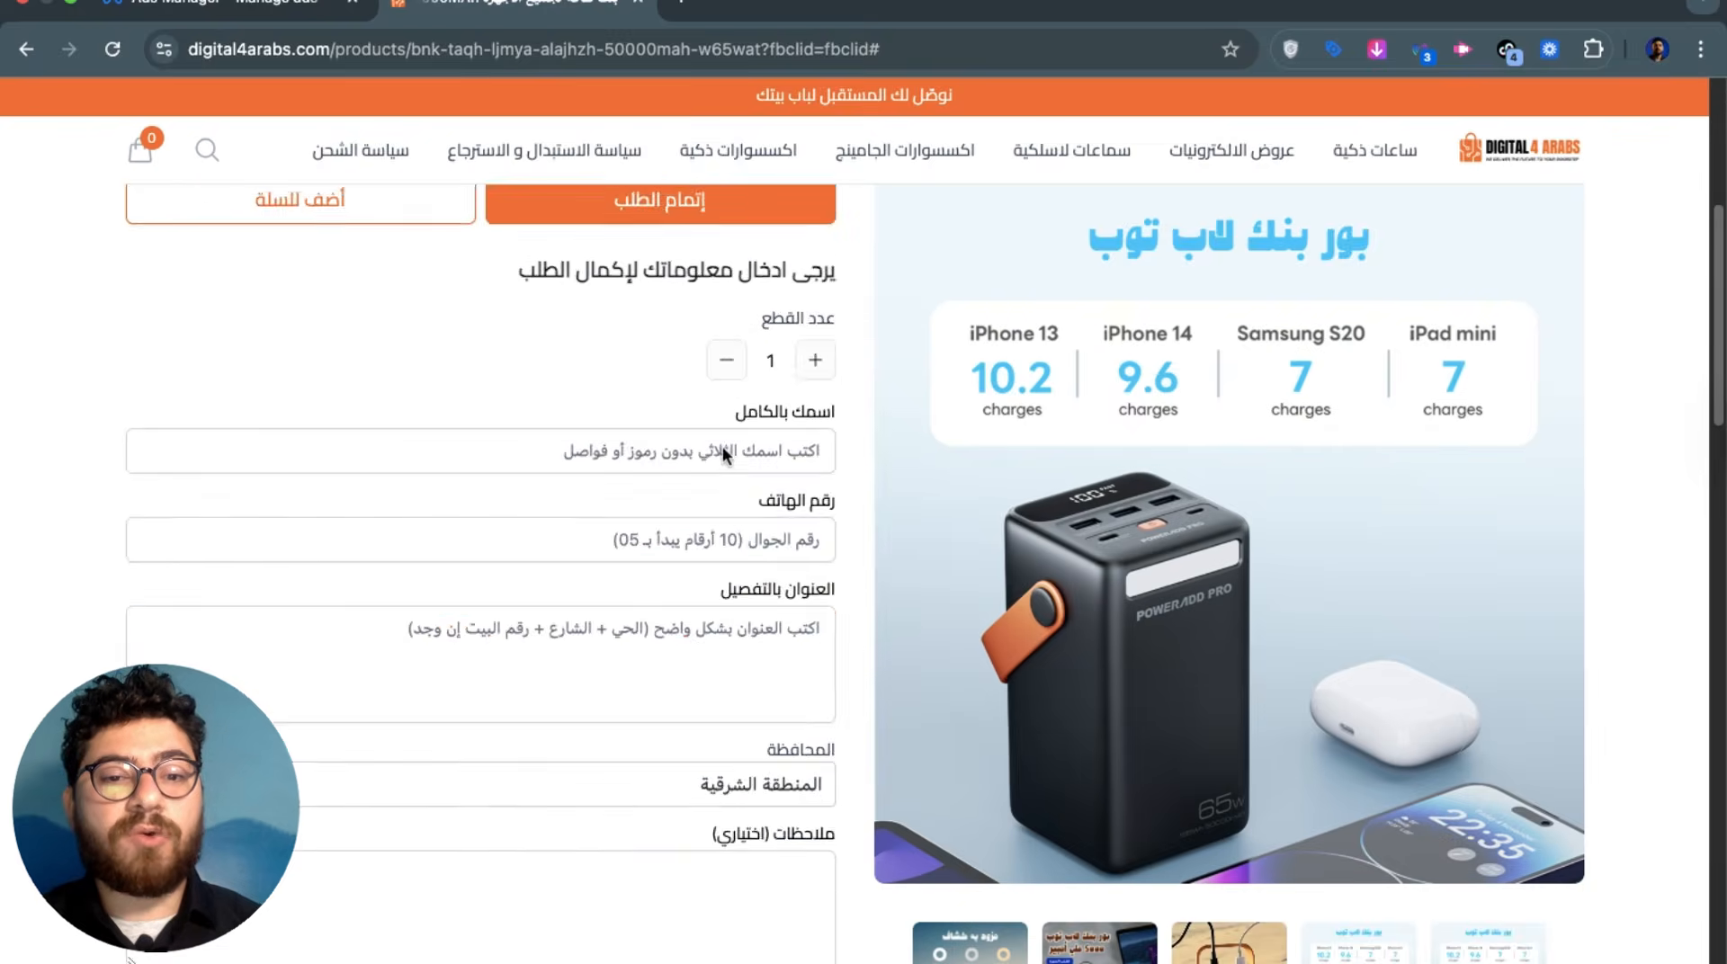
pyautogui.scroll(-3, 720, 463)
pyautogui.scroll(2, 809, 585)
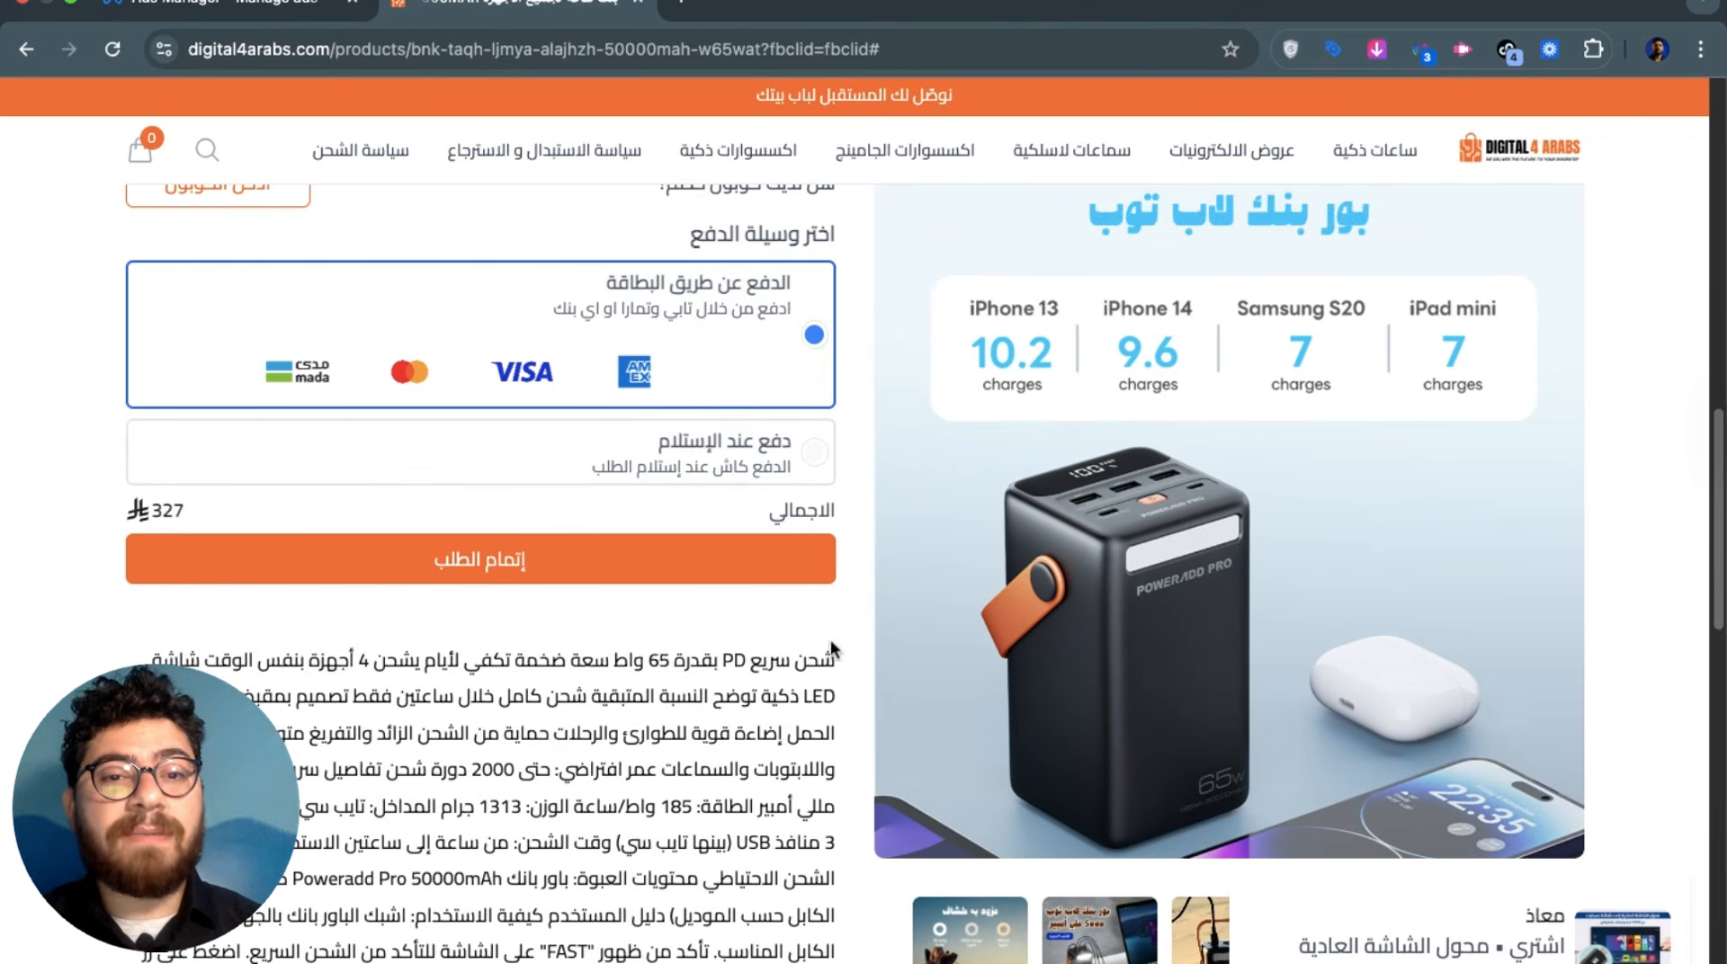
pyautogui.moveTo(832, 646); pyautogui.dragTo(270, 893)
pyautogui.scroll(-3, 265, 878)
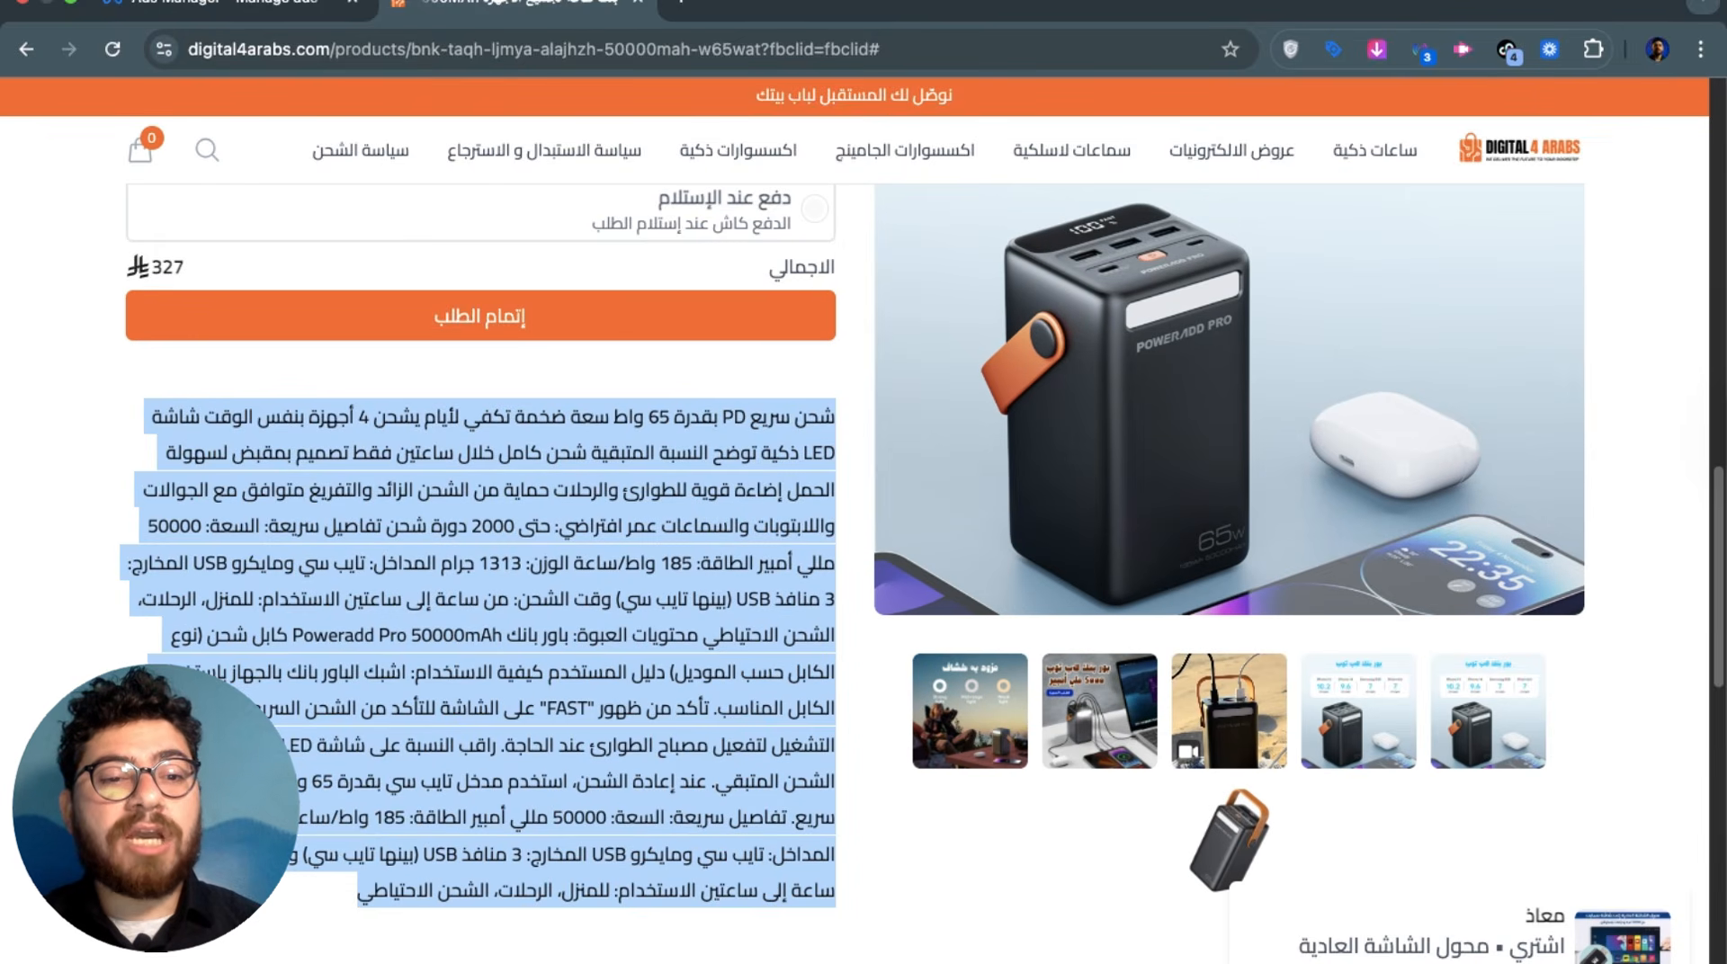
pyautogui.scroll(1, 849, 514)
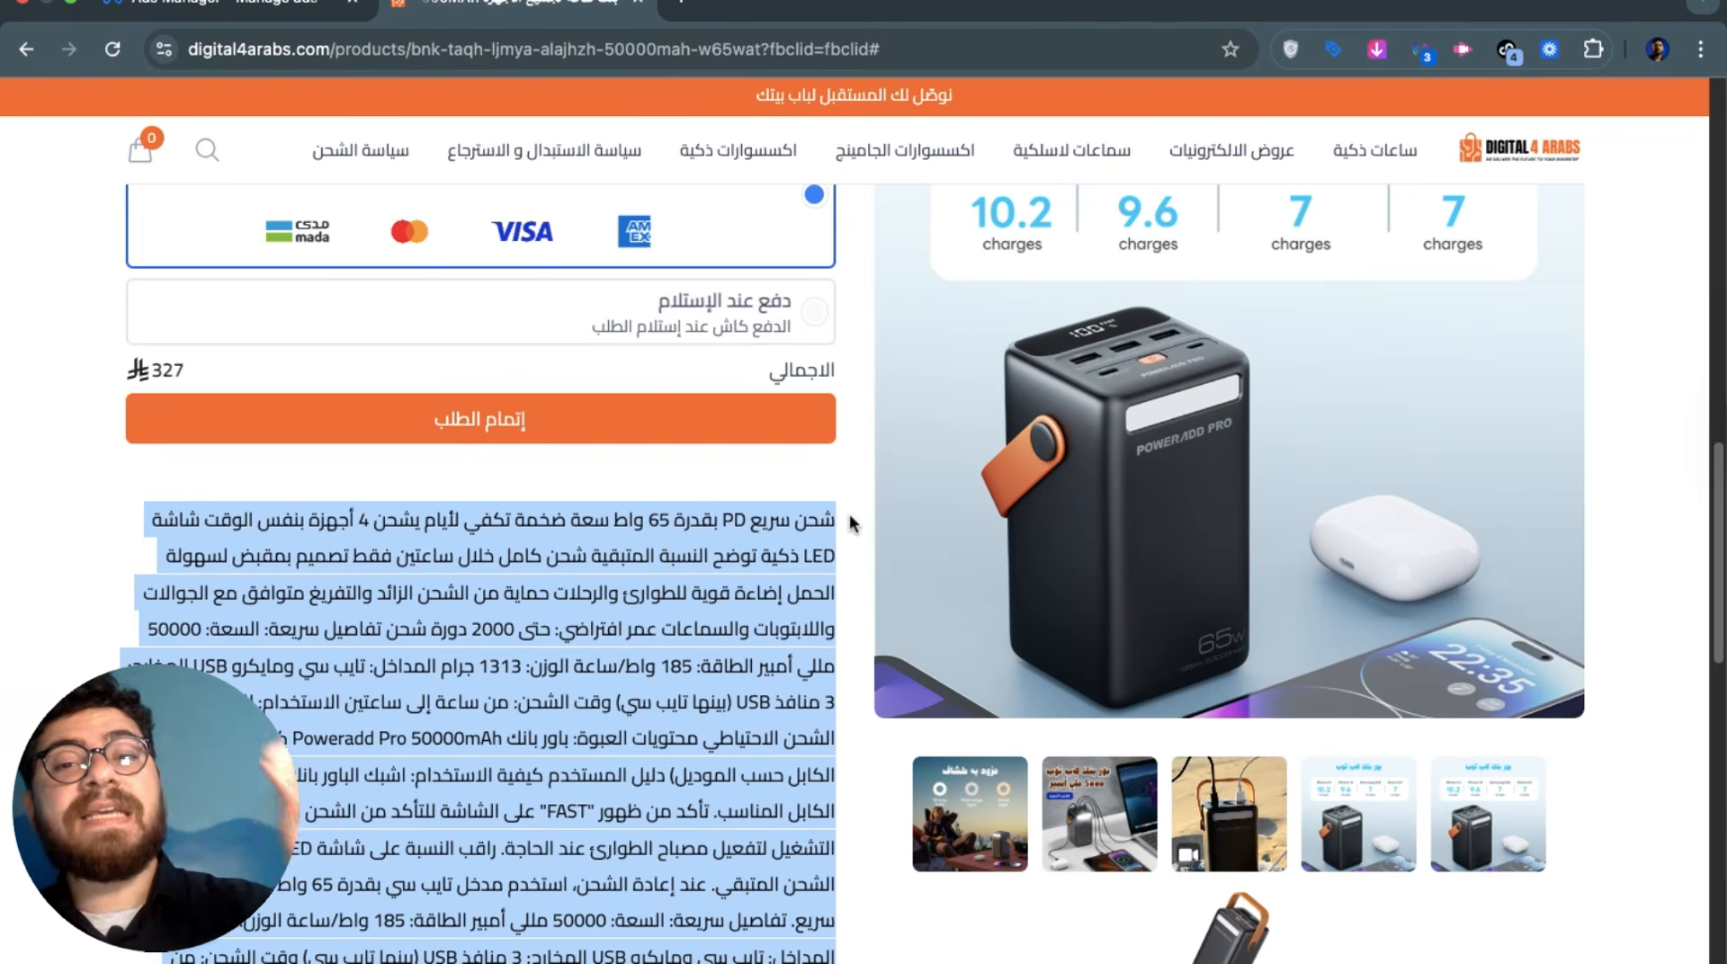
pyautogui.scroll(1, 849, 514)
pyautogui.scroll(1, 852, 519)
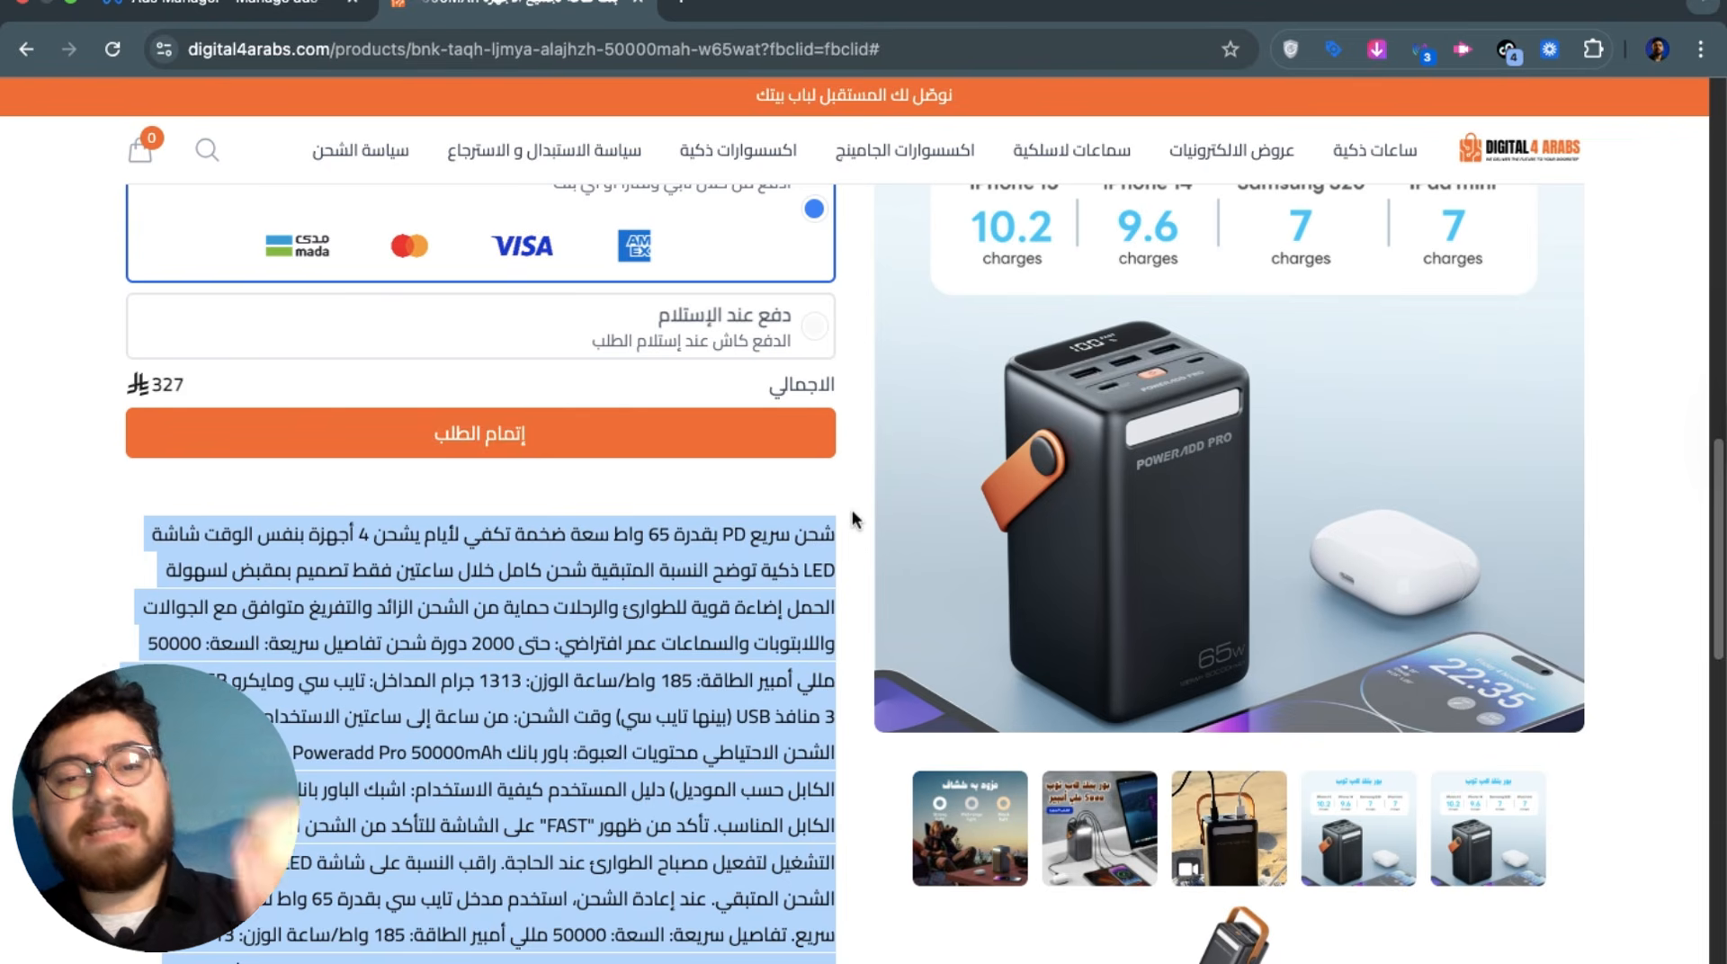
pyautogui.click(258, 18)
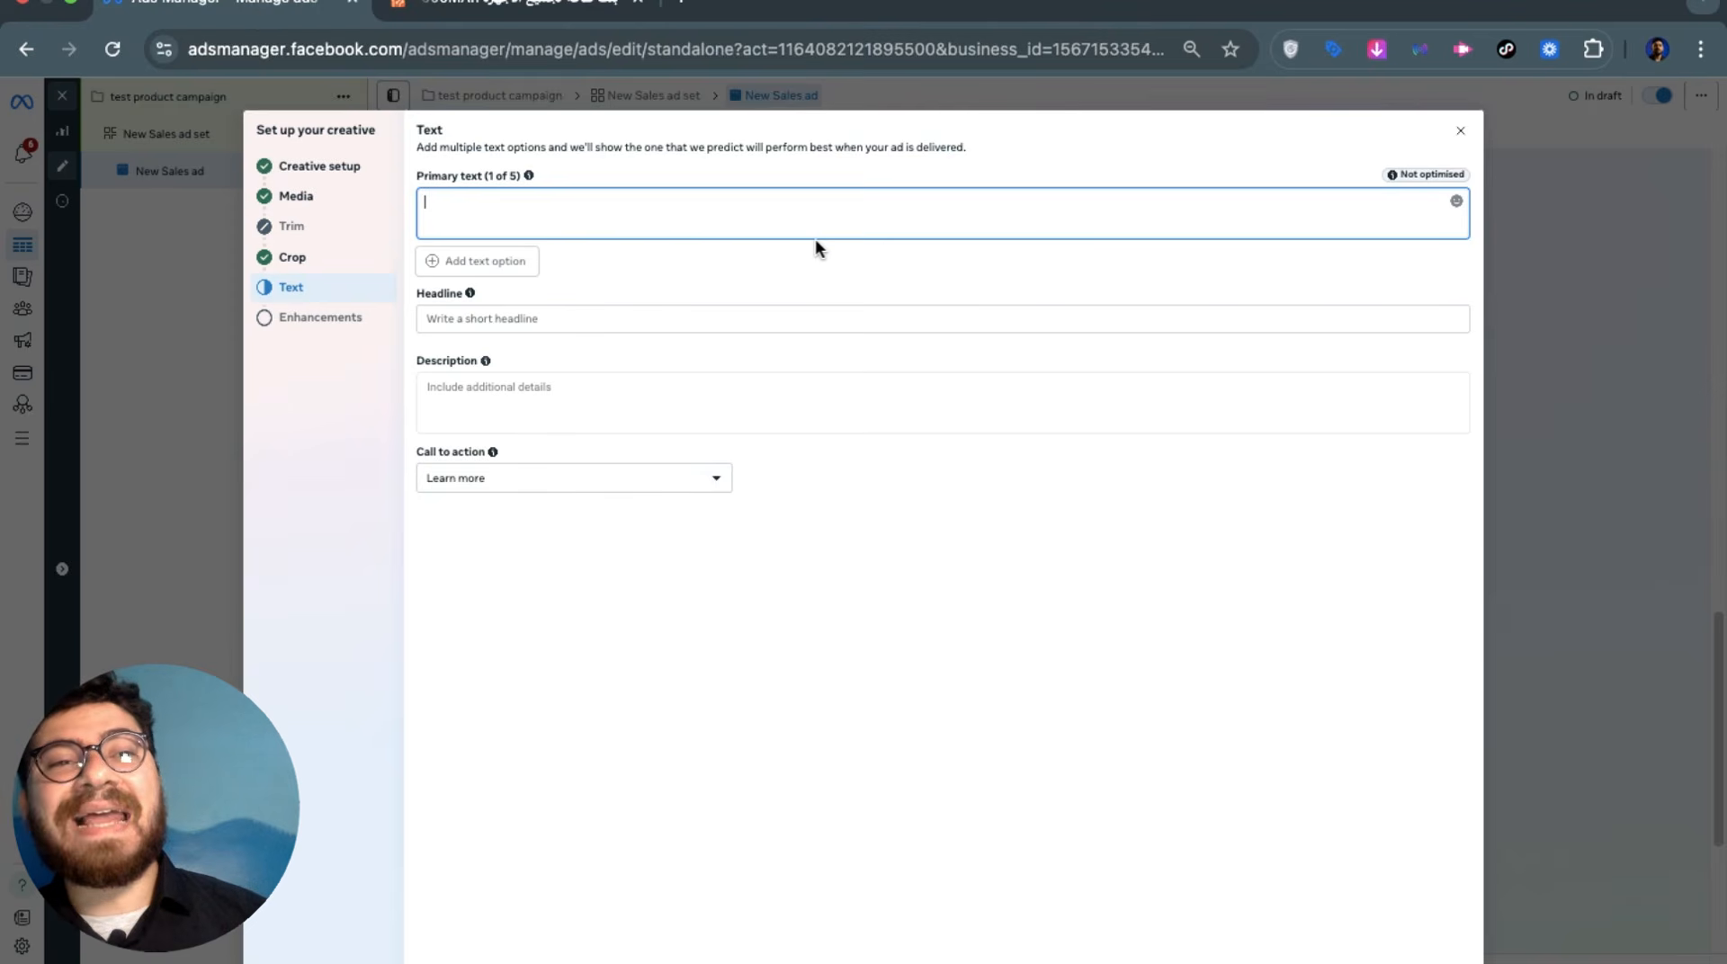
# Change the ad's call to action from Learn more to Shop now
pyautogui.click(790, 314)
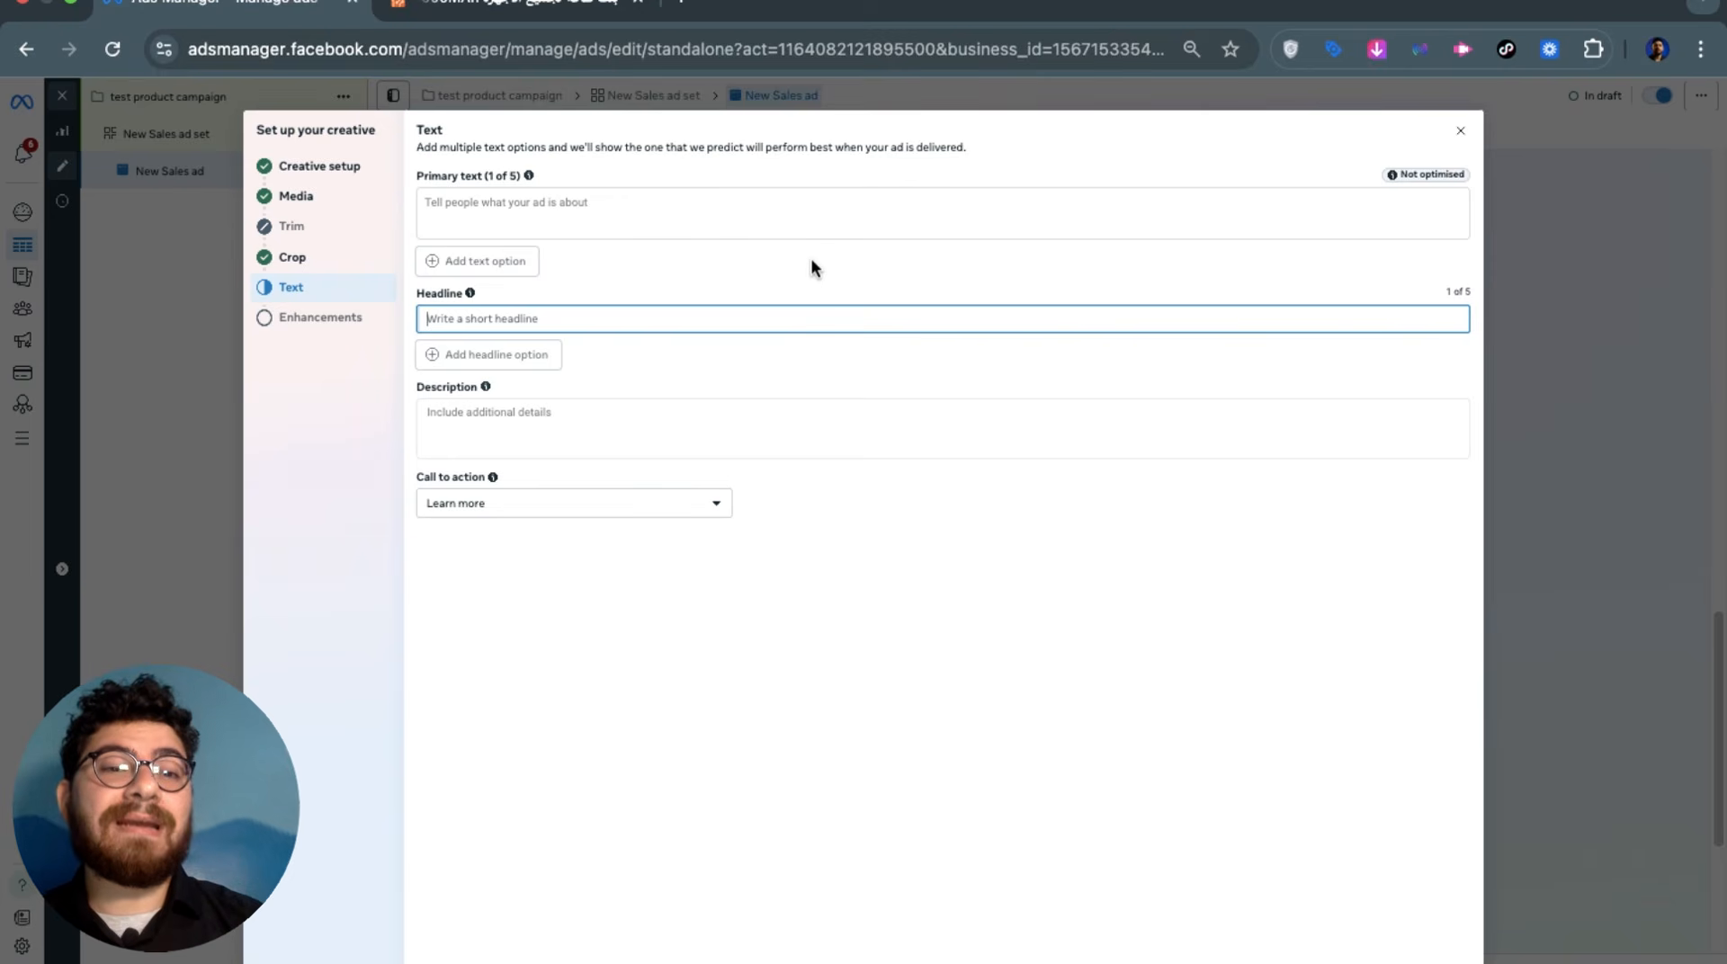
pyautogui.click(657, 502)
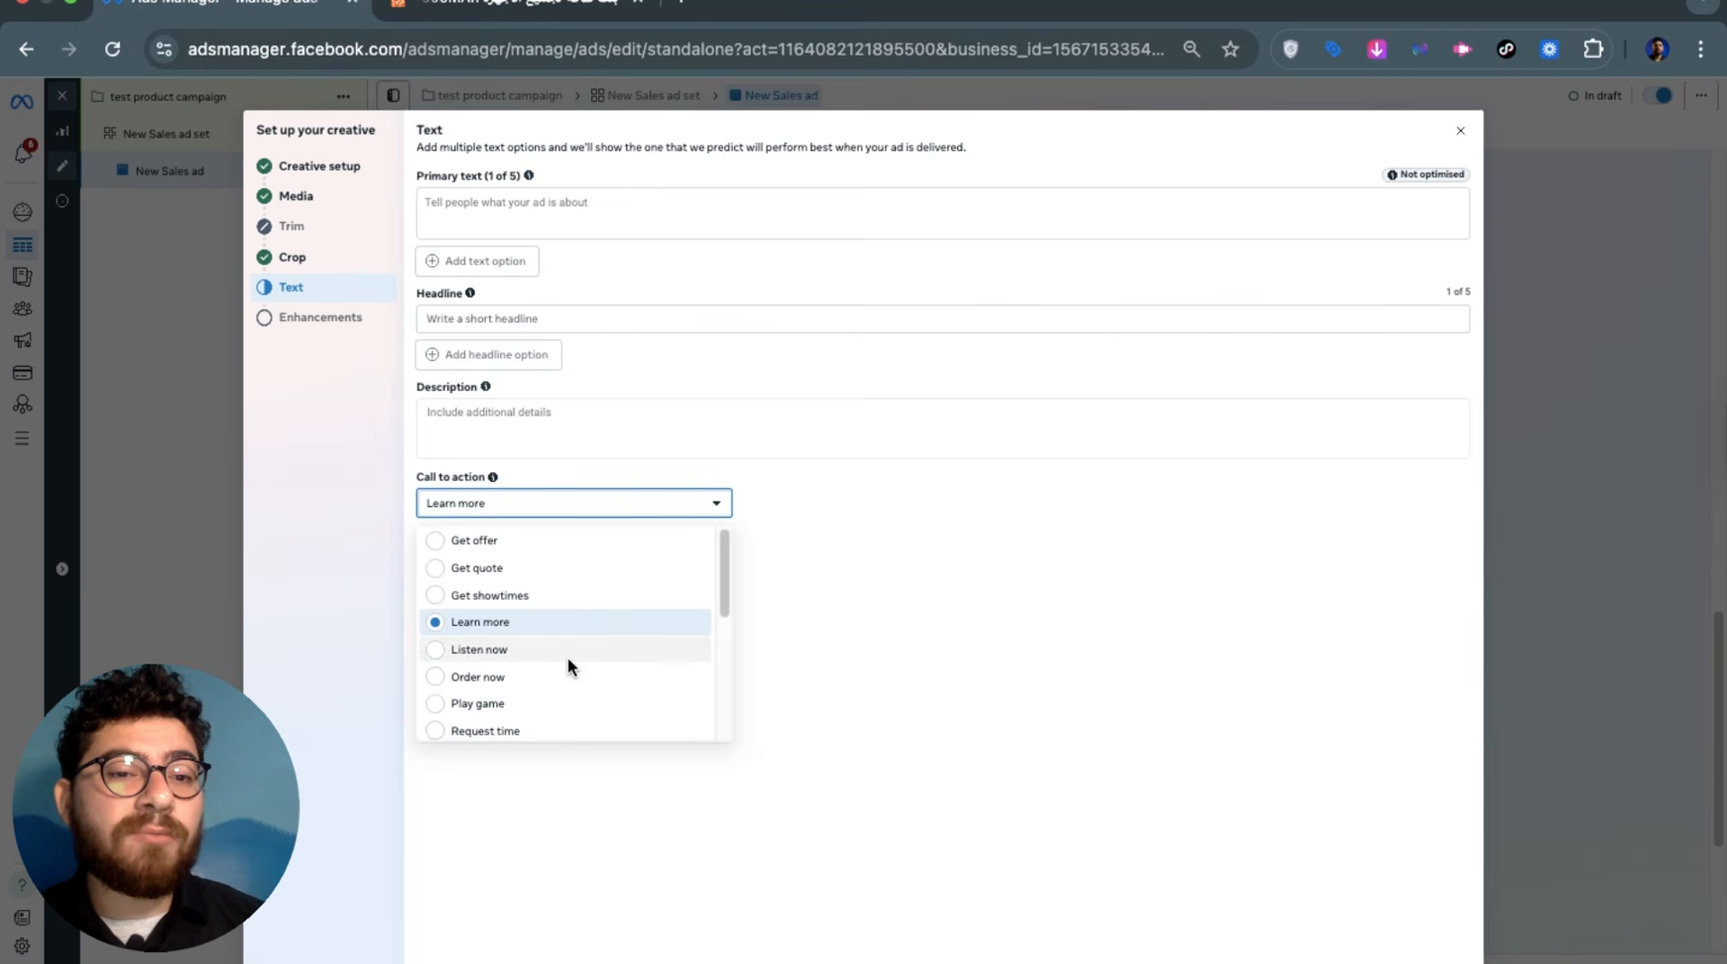
pyautogui.scroll(-5, 572, 666)
pyautogui.scroll(2, 614, 598)
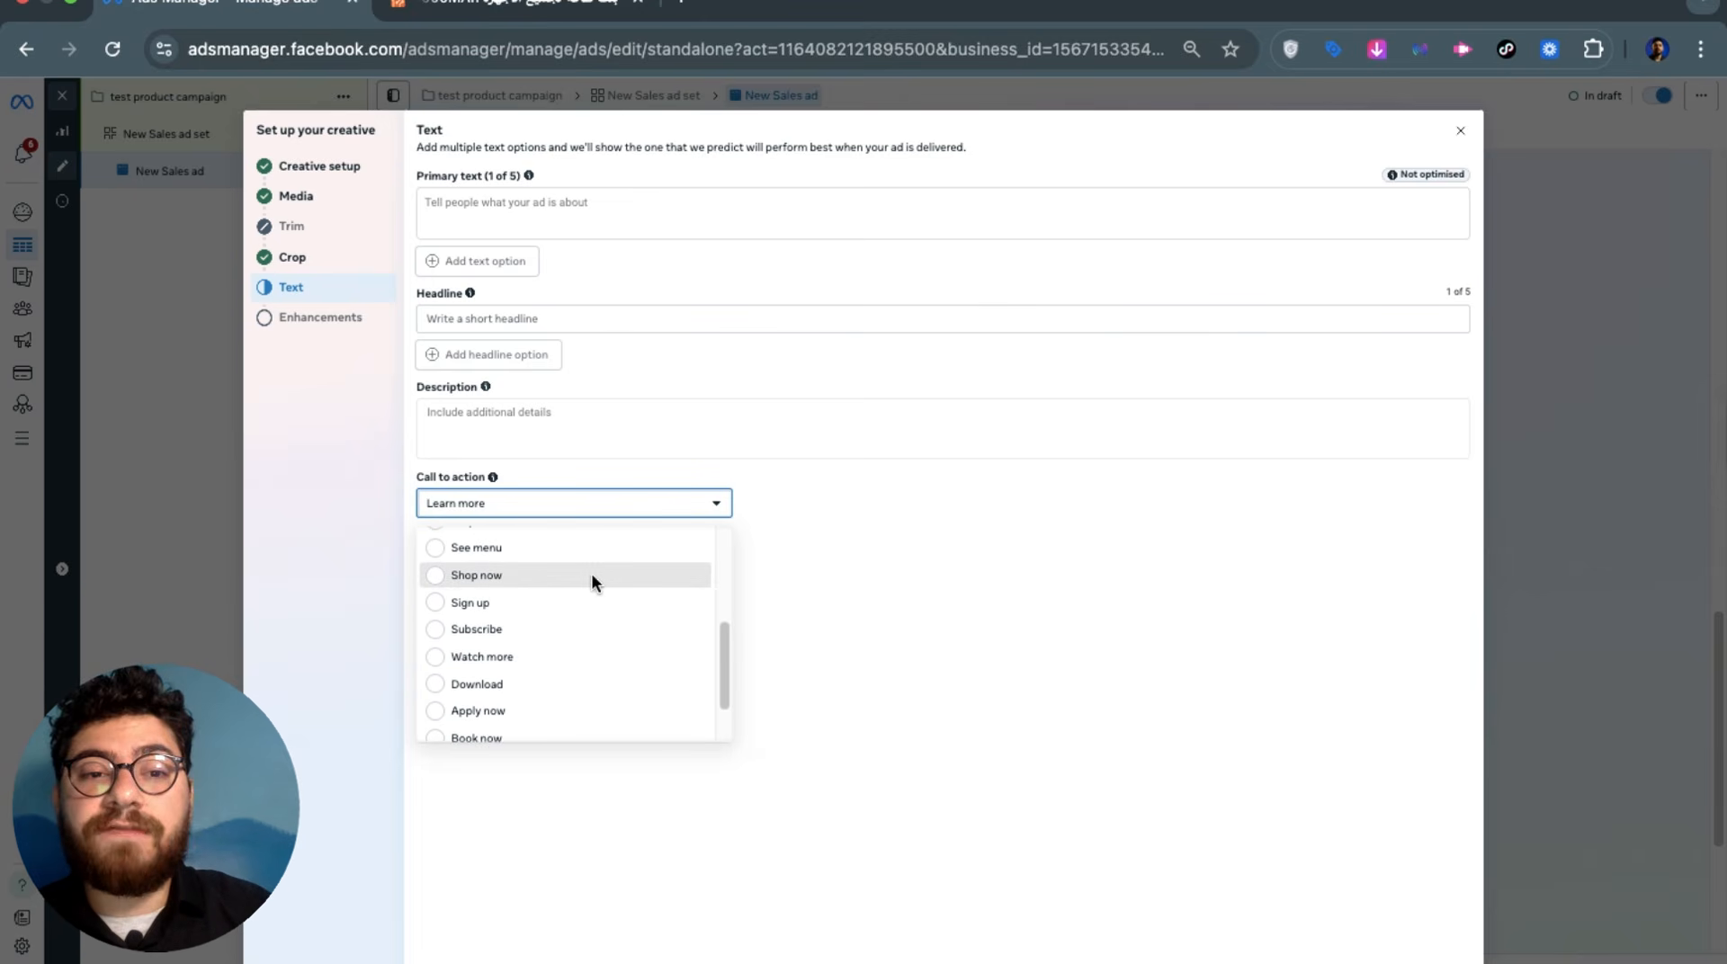
pyautogui.click(591, 572)
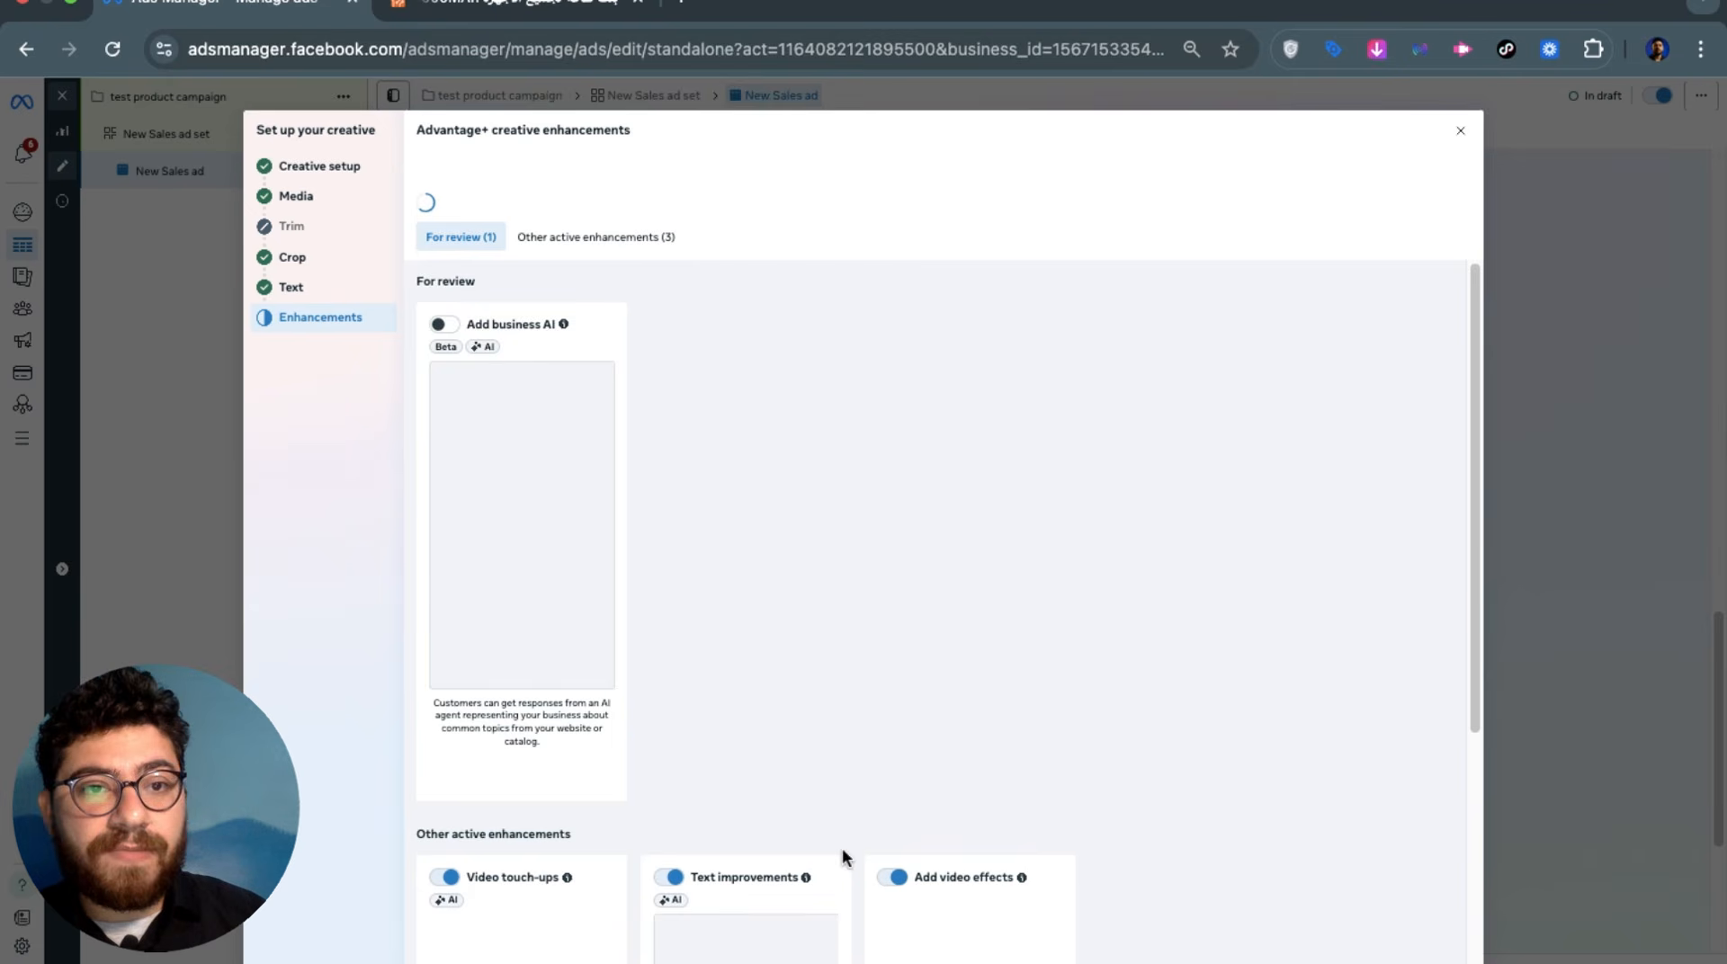
# Review the Advantage+ enhancements, keeping Video touch-ups, Text improvements and video effects on
pyautogui.scroll(-5, 840, 856)
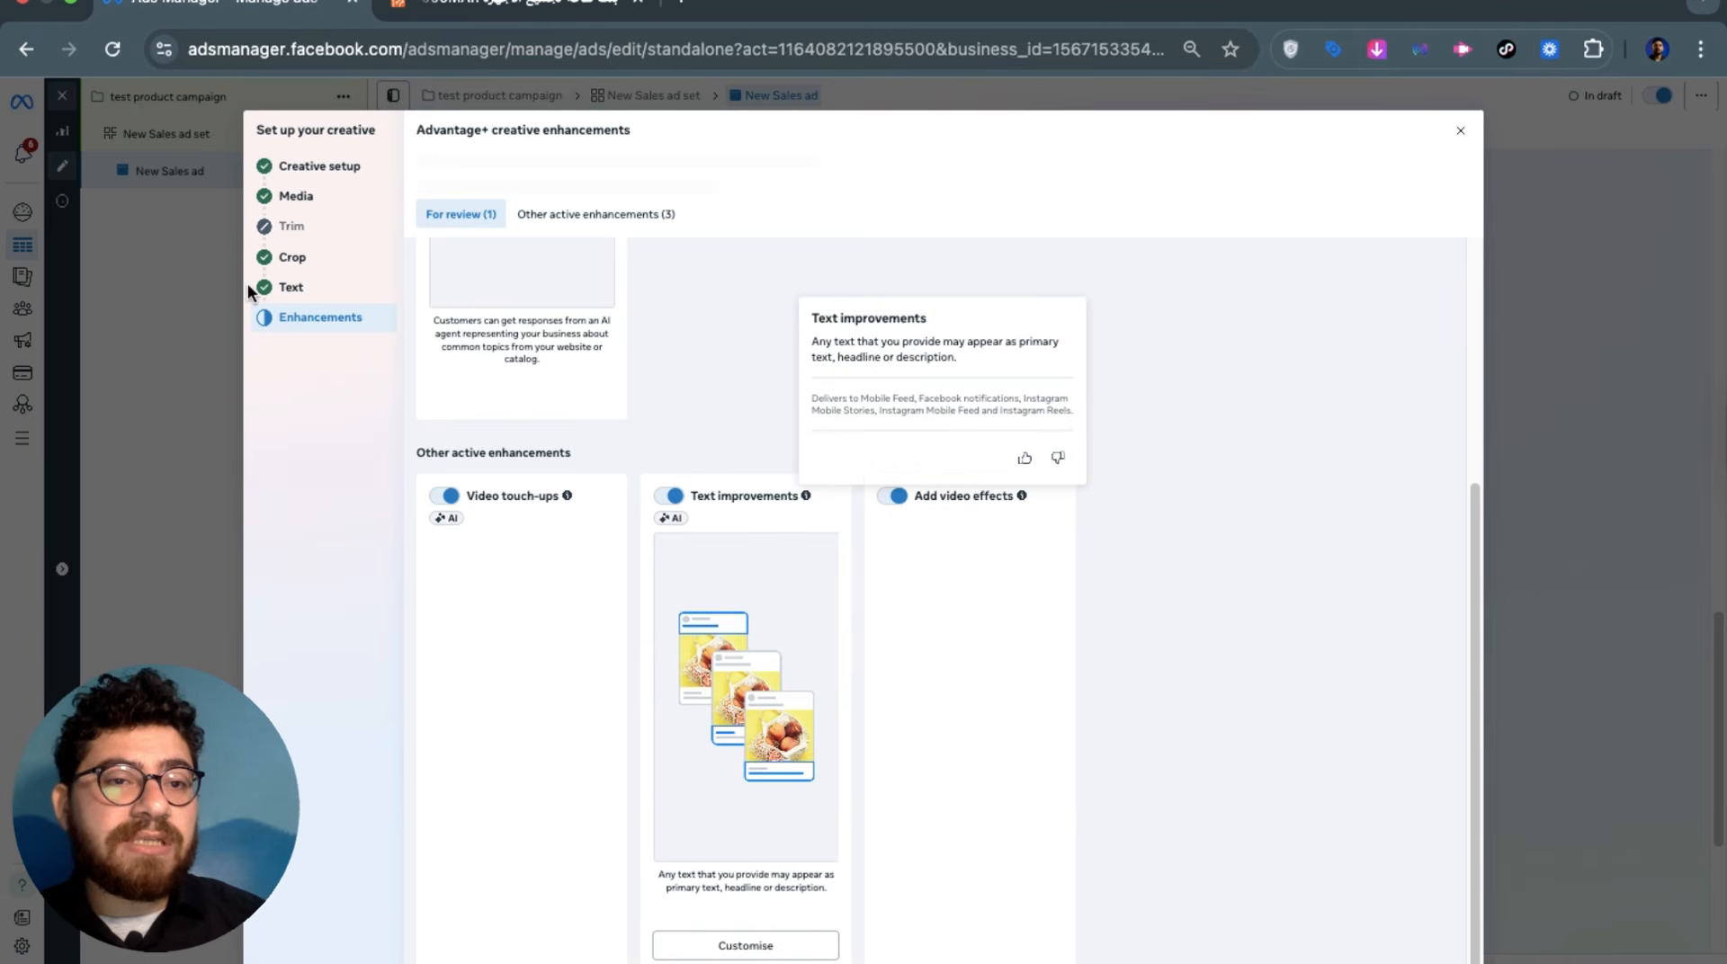
pyautogui.scroll(5, 668, 637)
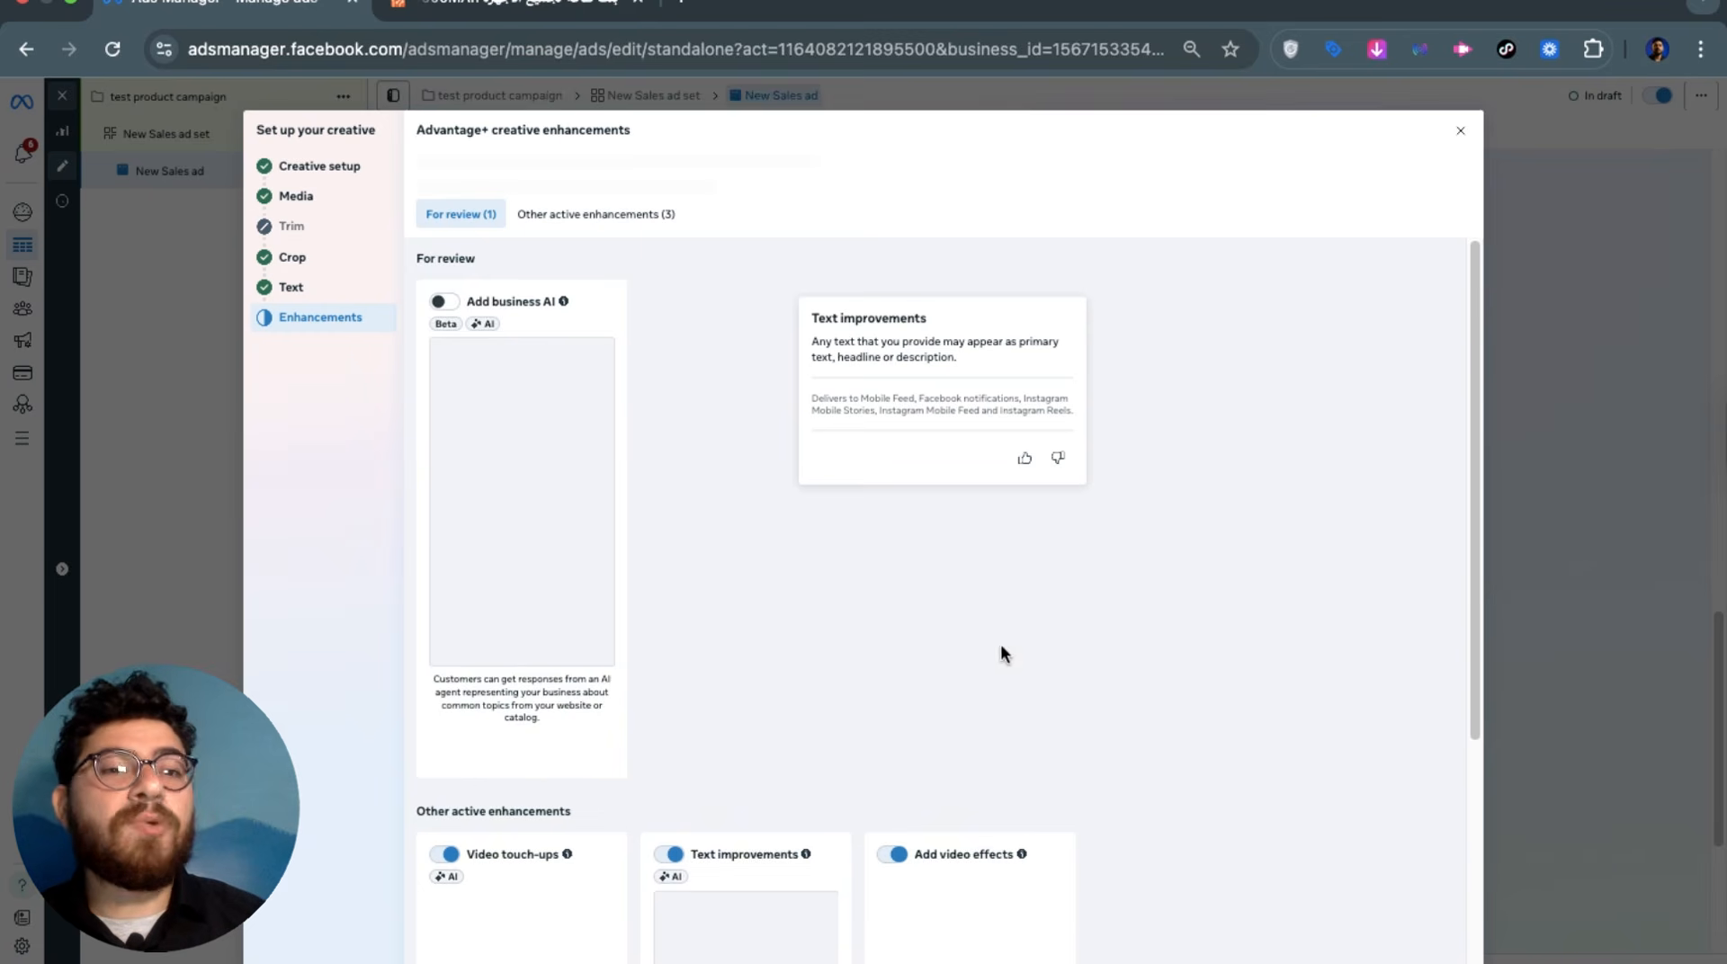
pyautogui.scroll(-5, 1001, 644)
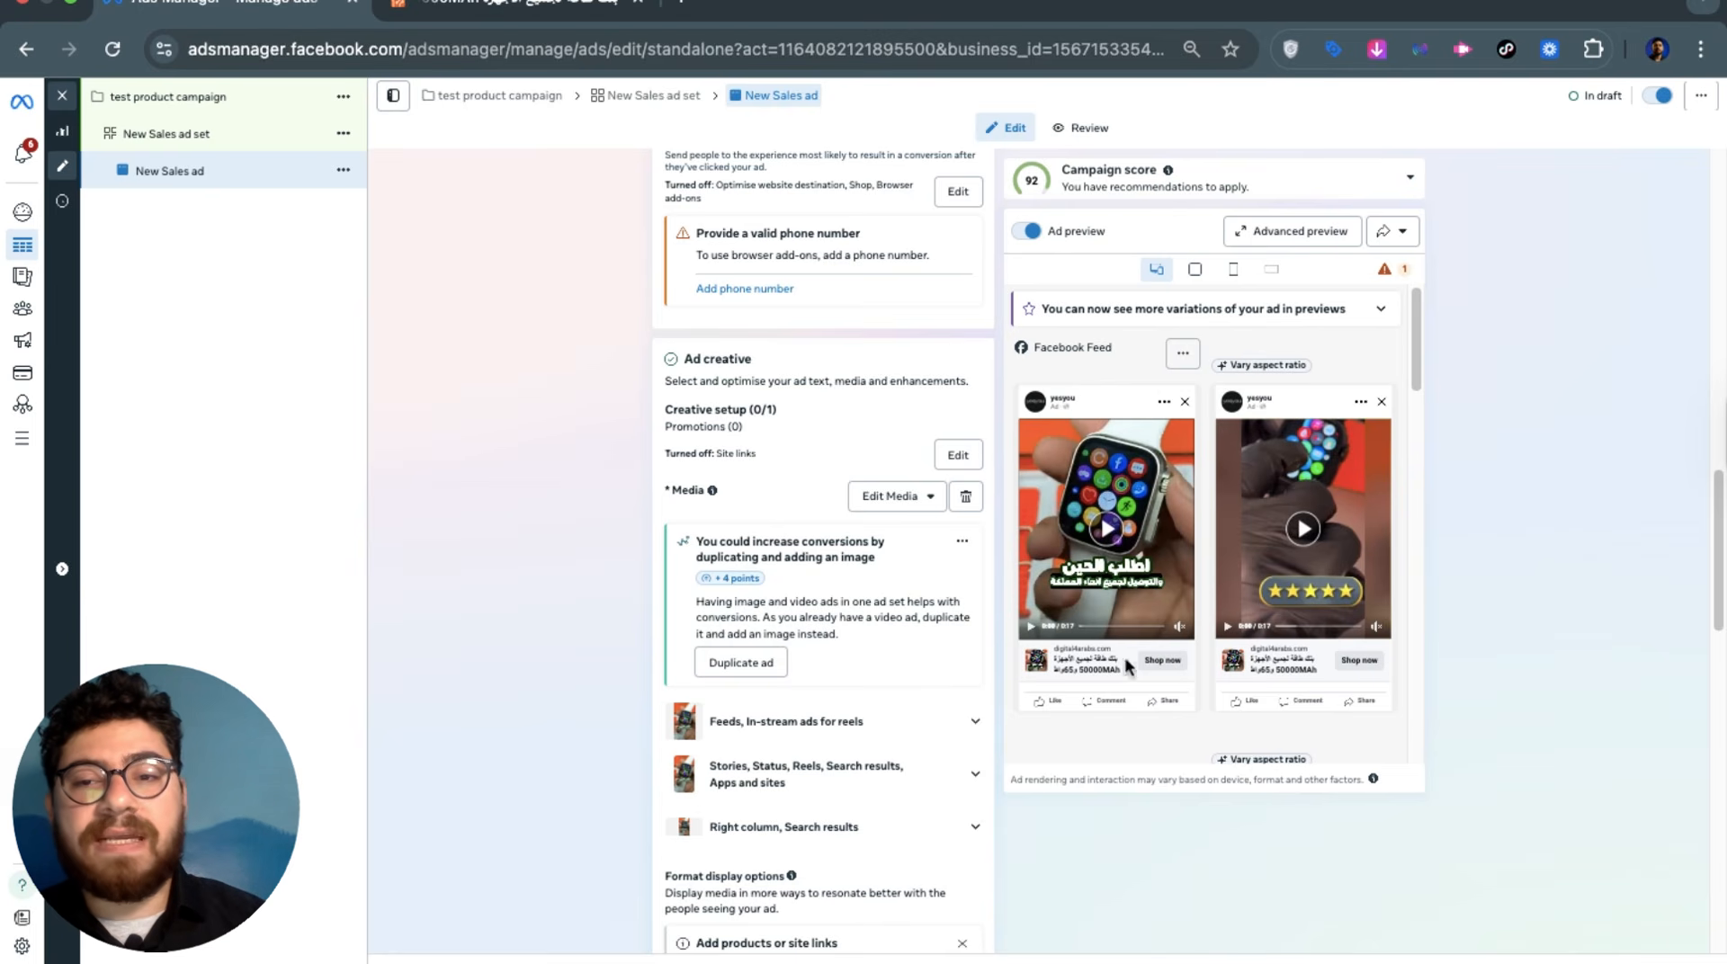
pyautogui.scroll(-10, 548, 539)
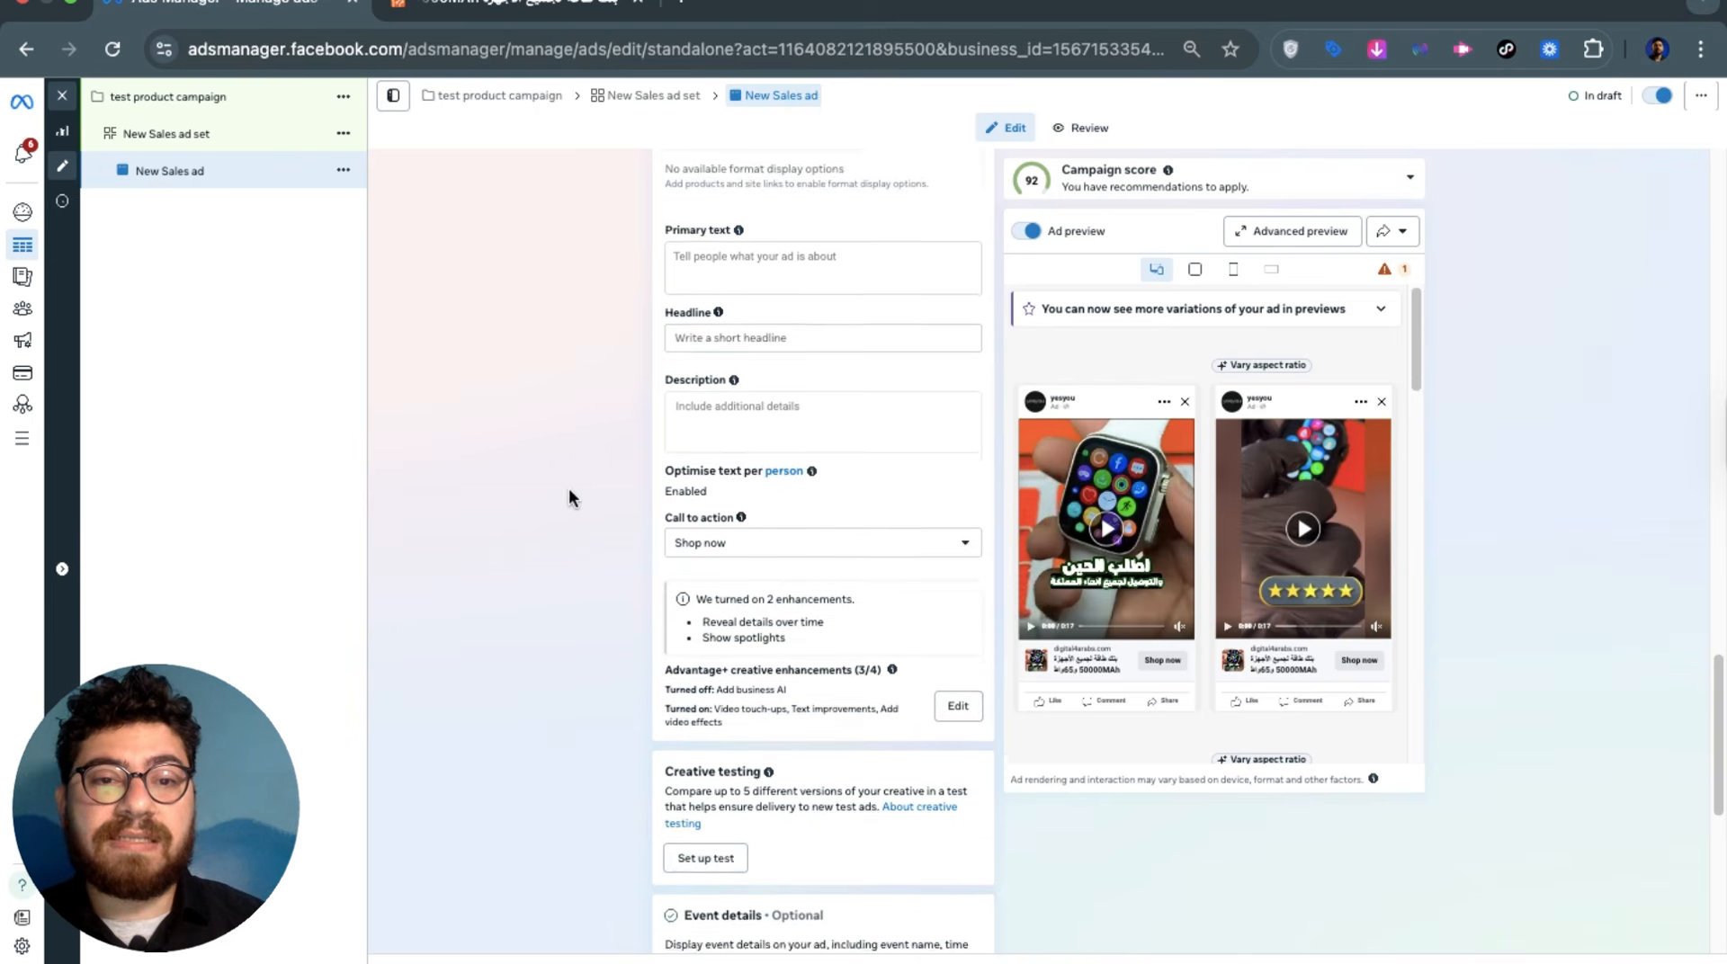
pyautogui.scroll(-4, 569, 489)
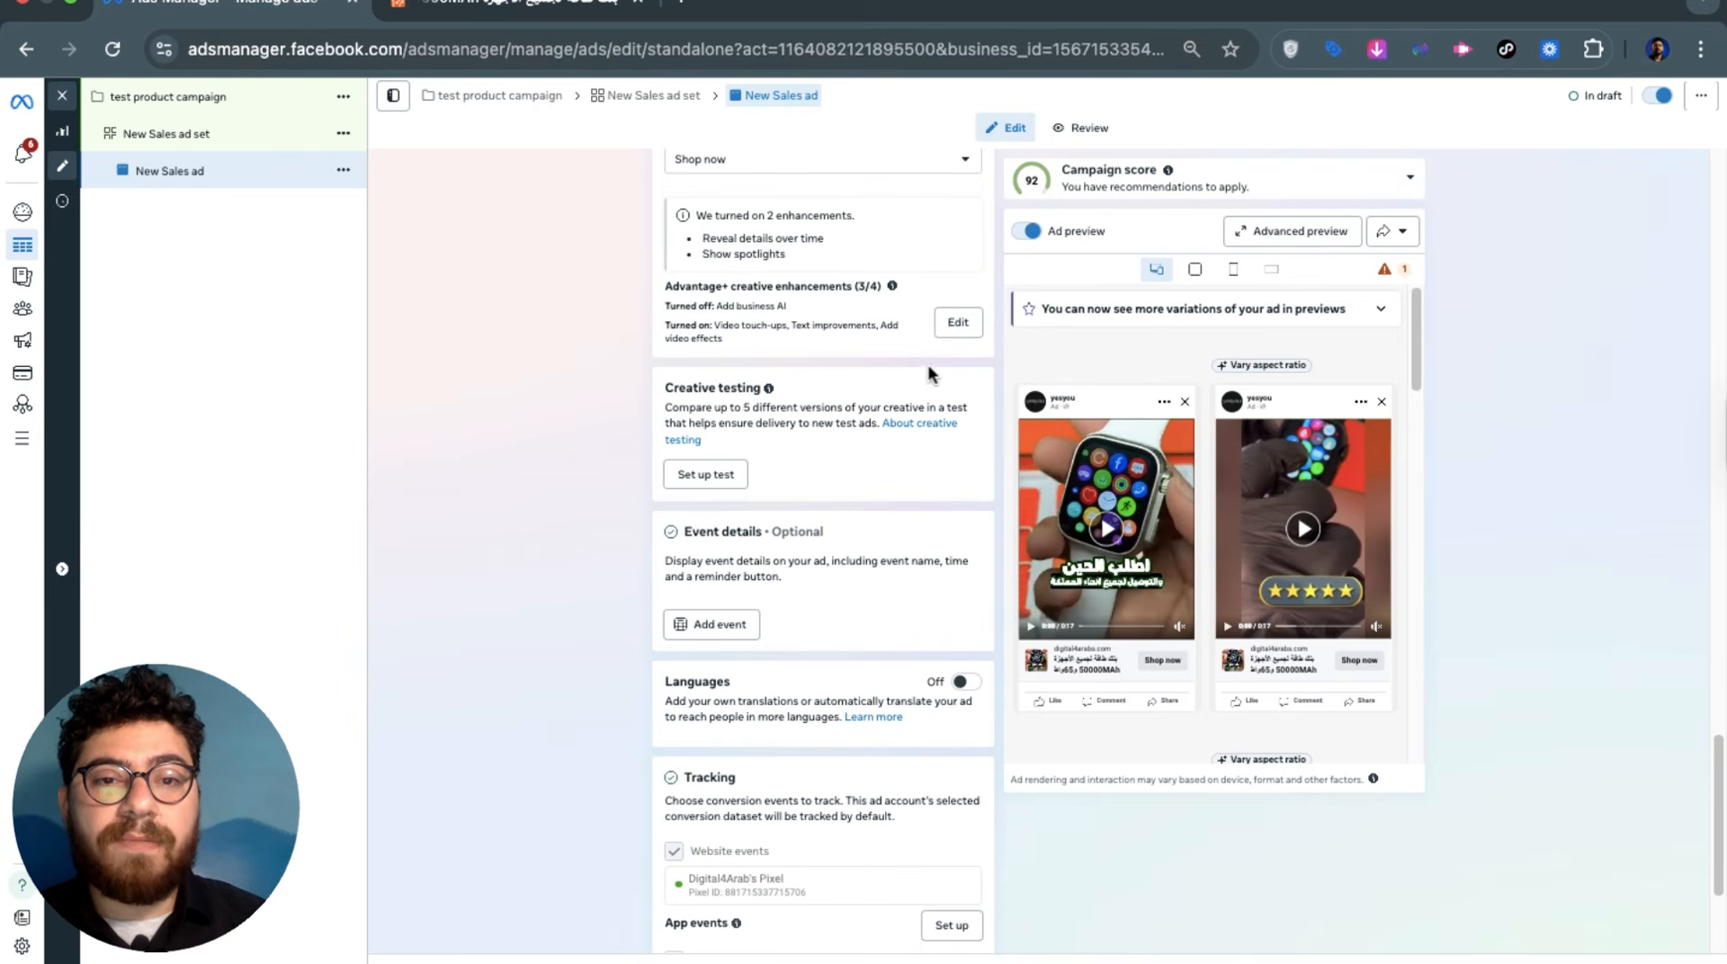
pyautogui.scroll(-1, 935, 350)
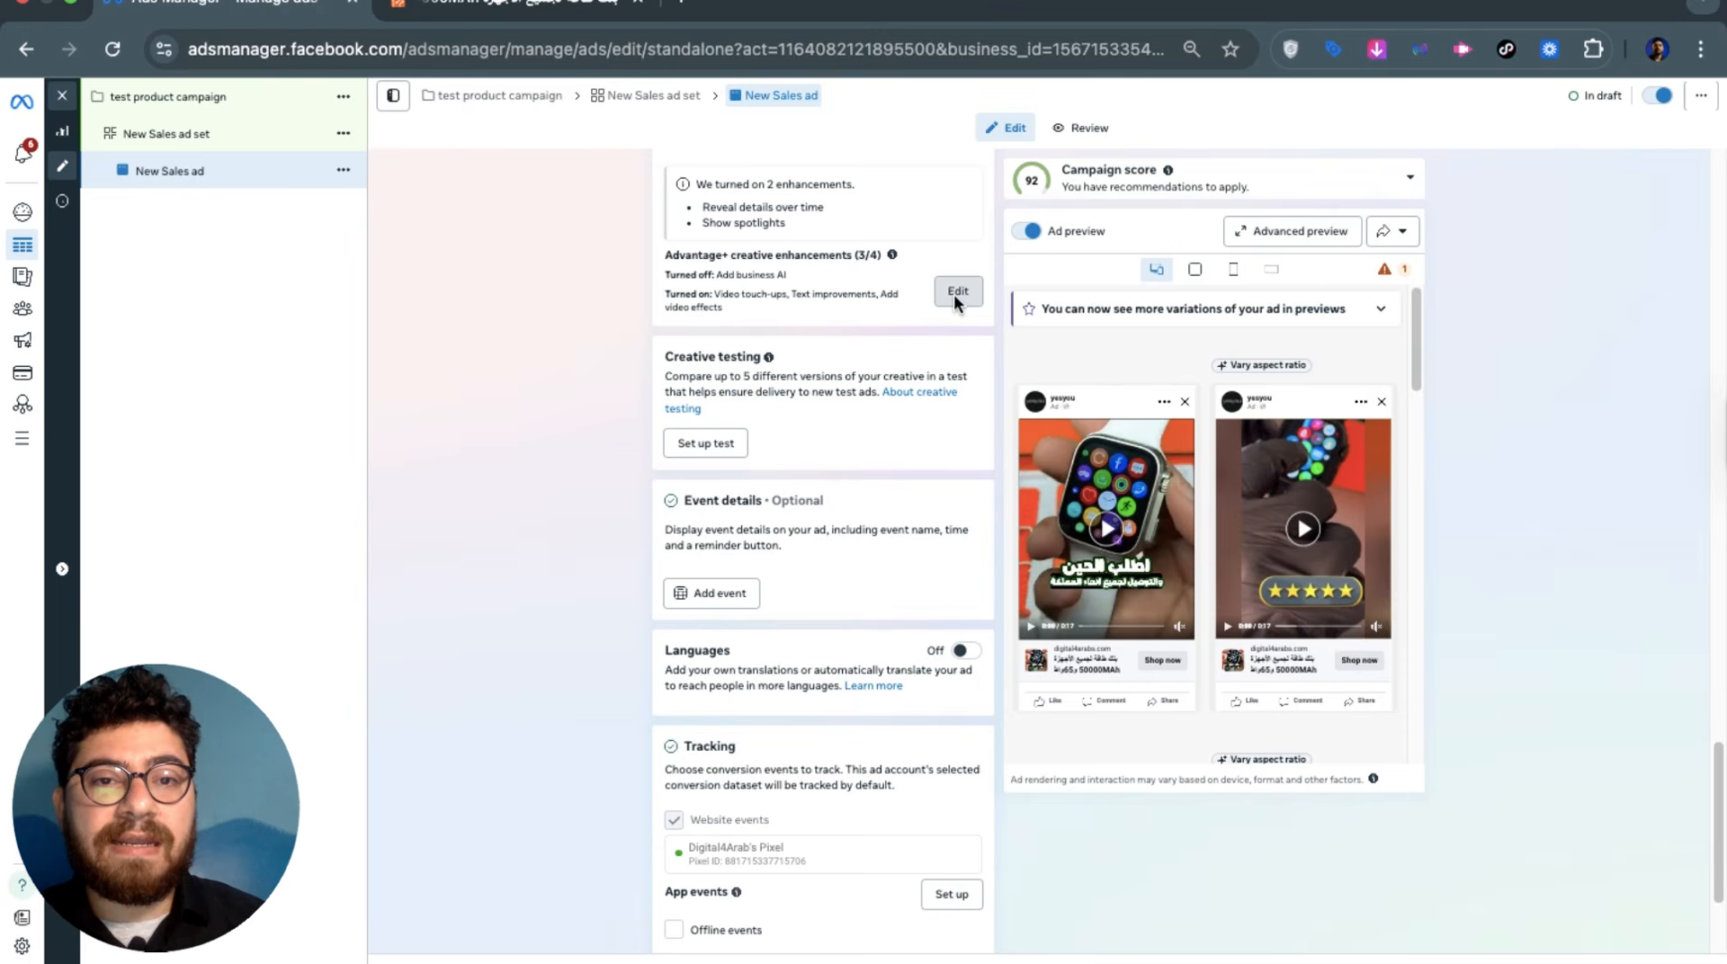
pyautogui.click(954, 294)
pyautogui.scroll(-5, 288, 548)
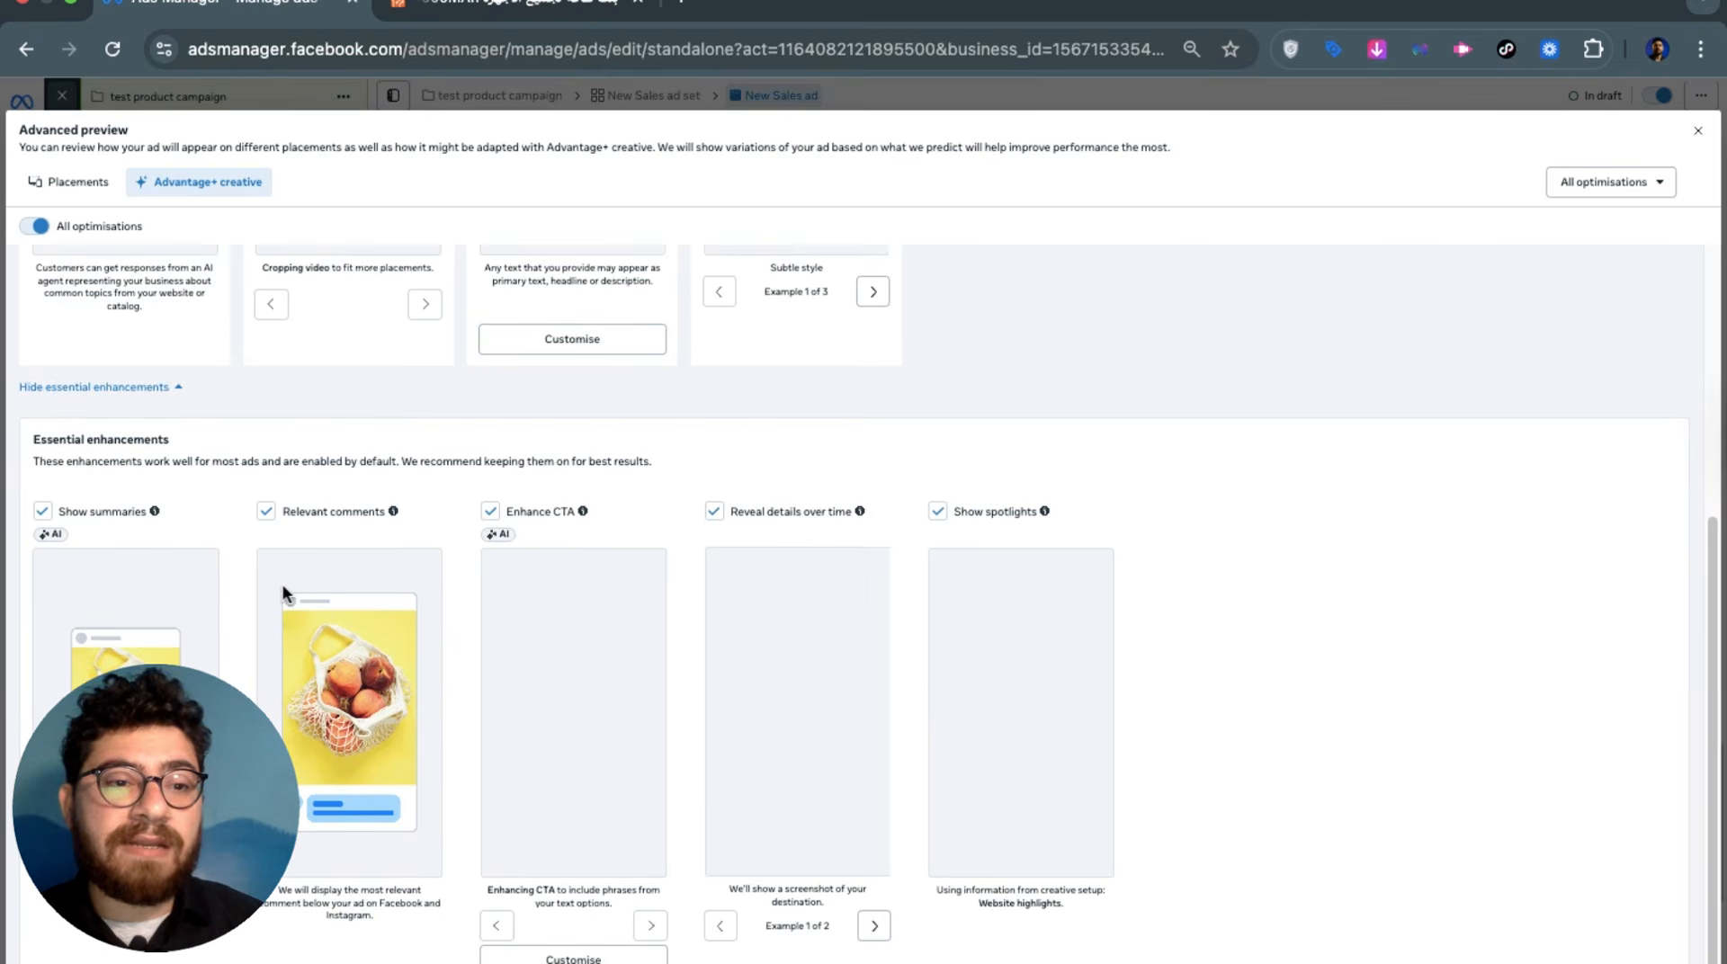
pyautogui.scroll(5, 727, 622)
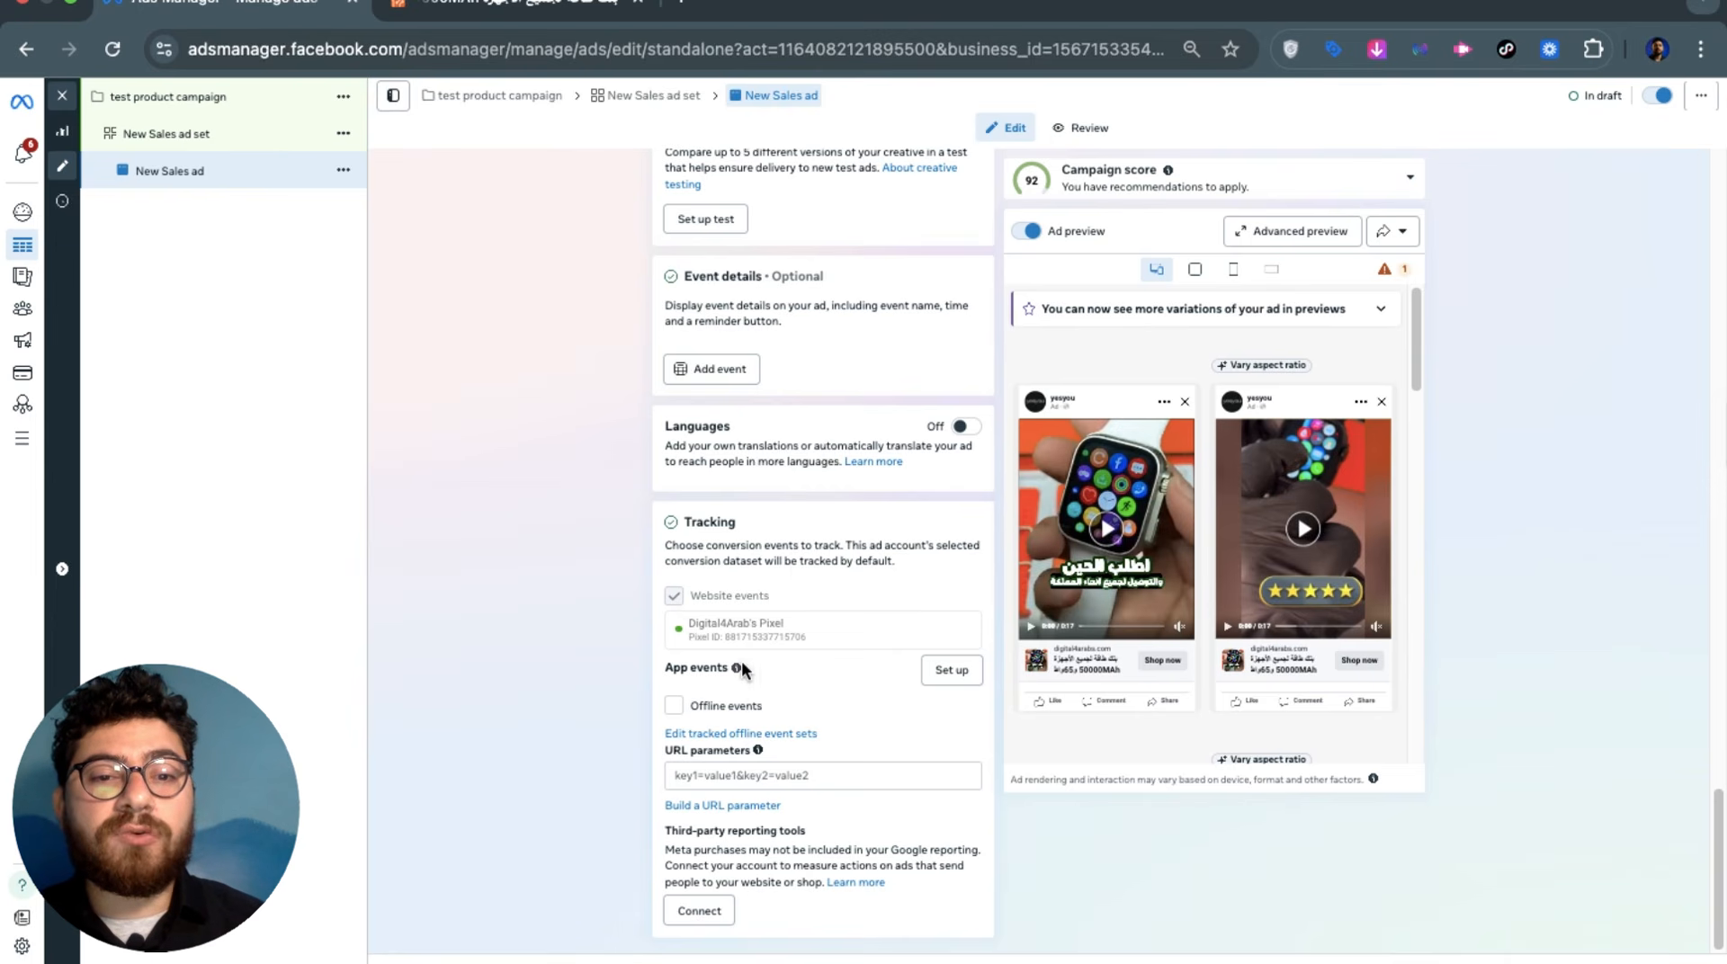
pyautogui.tripleClick(715, 618)
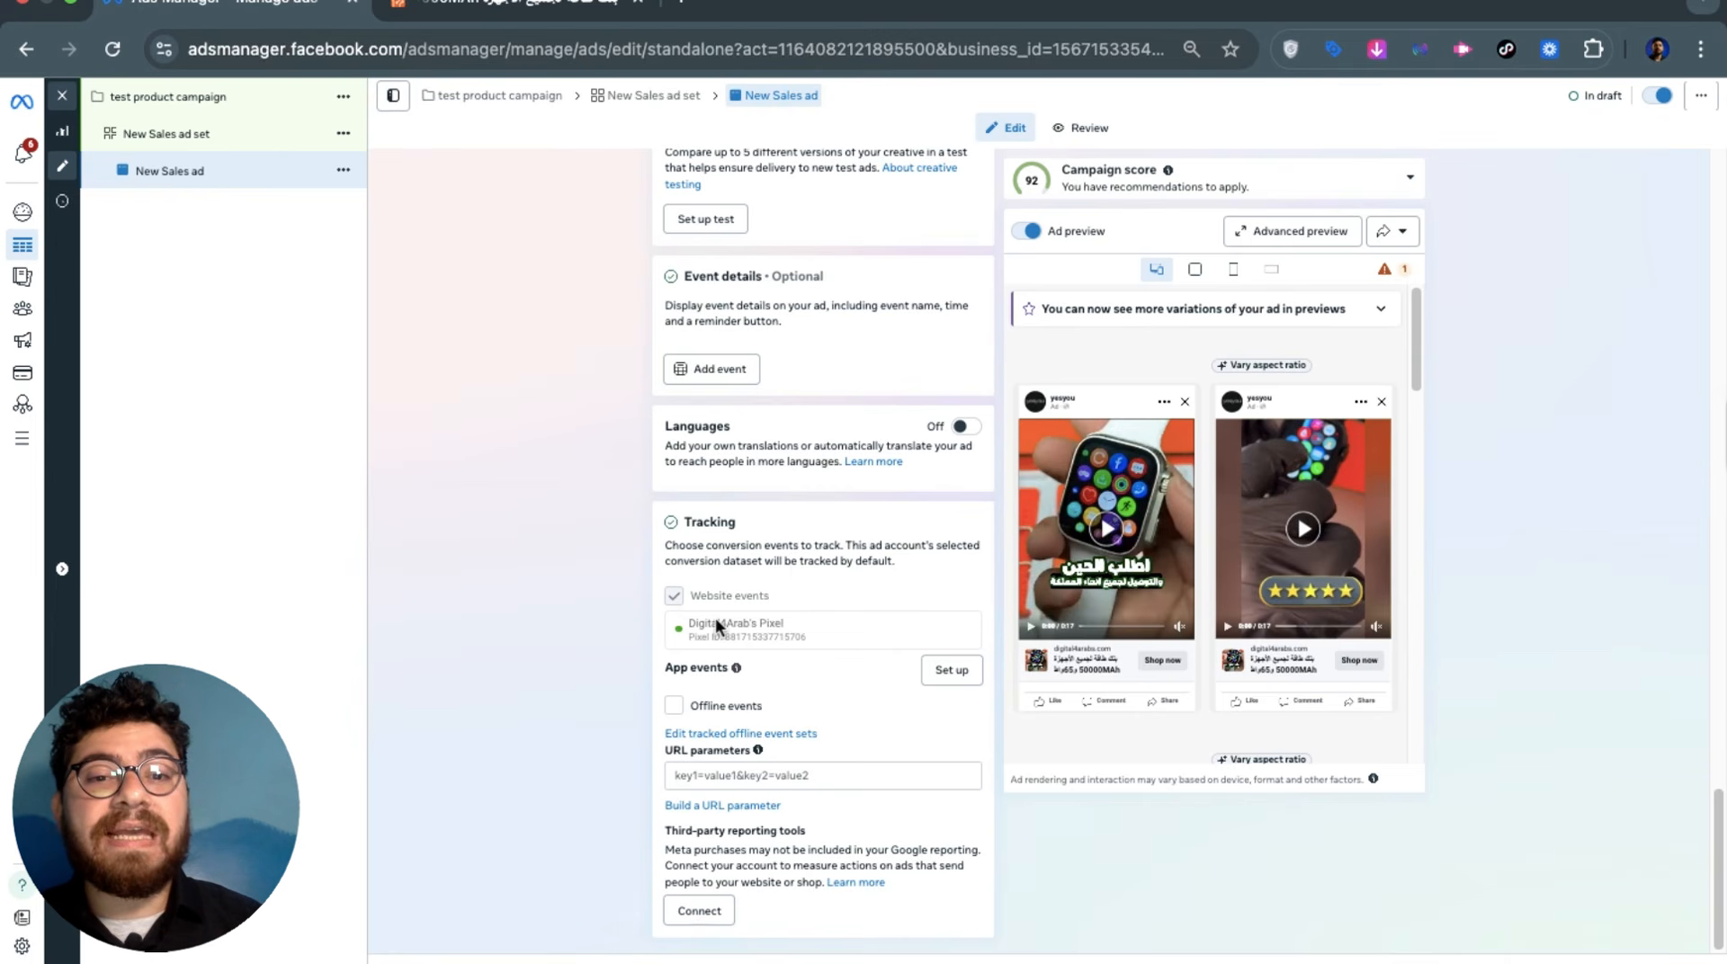
pyautogui.click(590, 619)
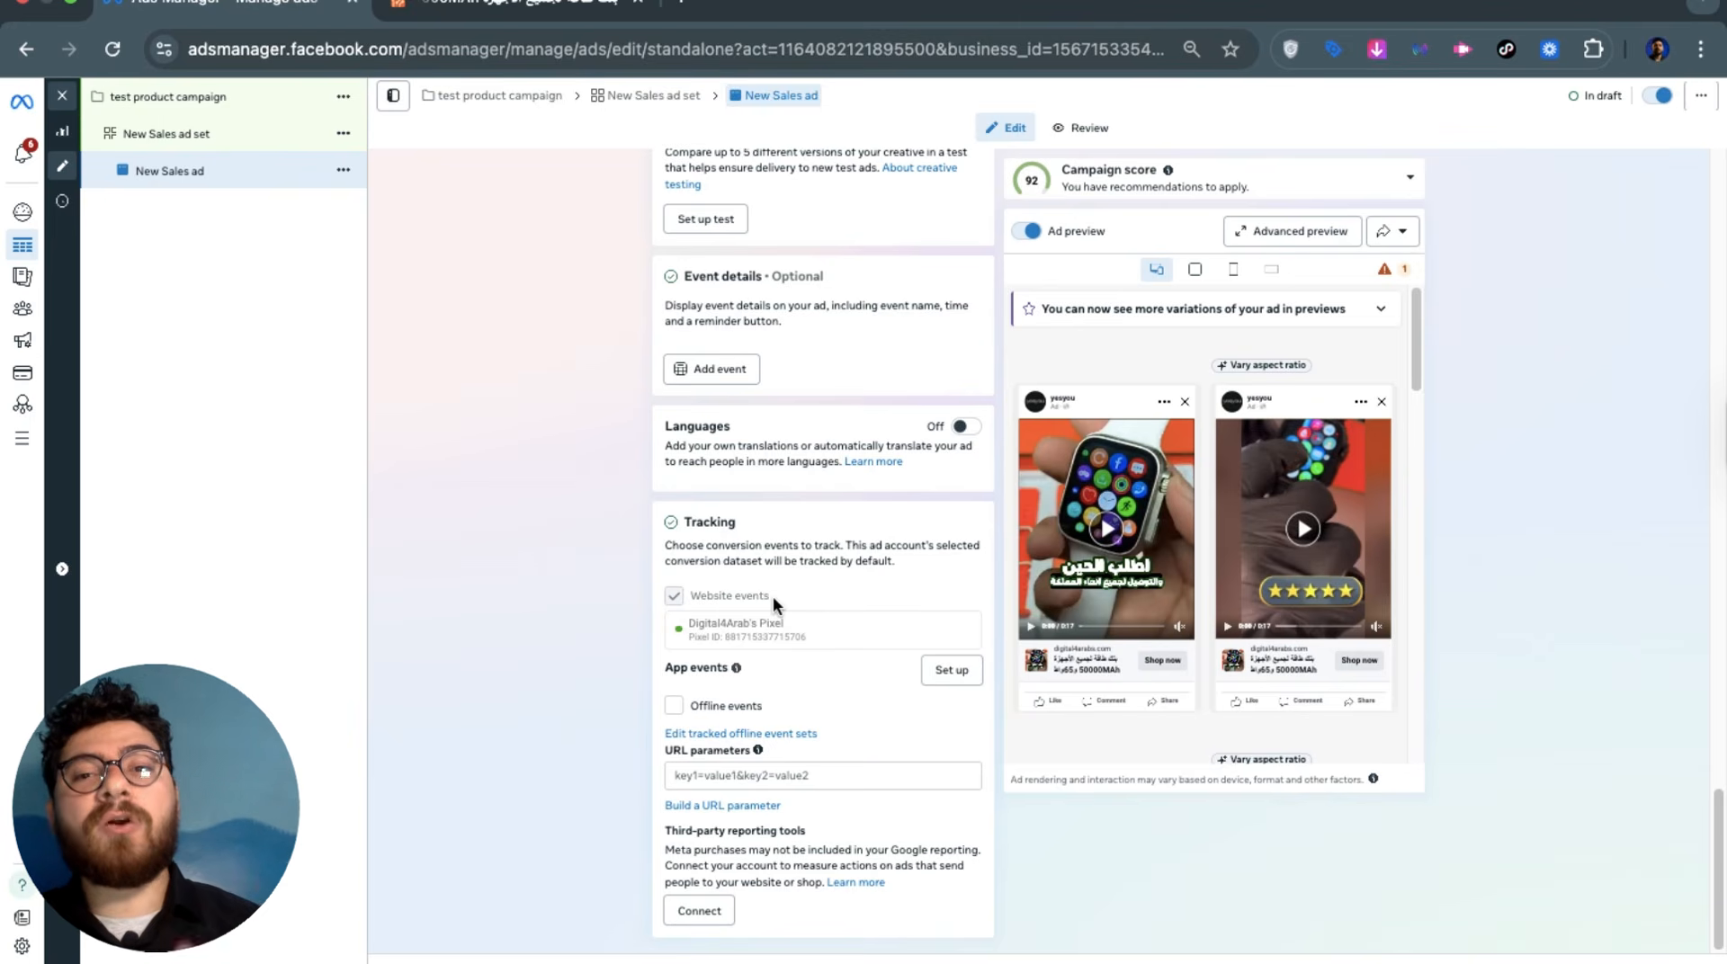
pyautogui.scroll(10, 774, 603)
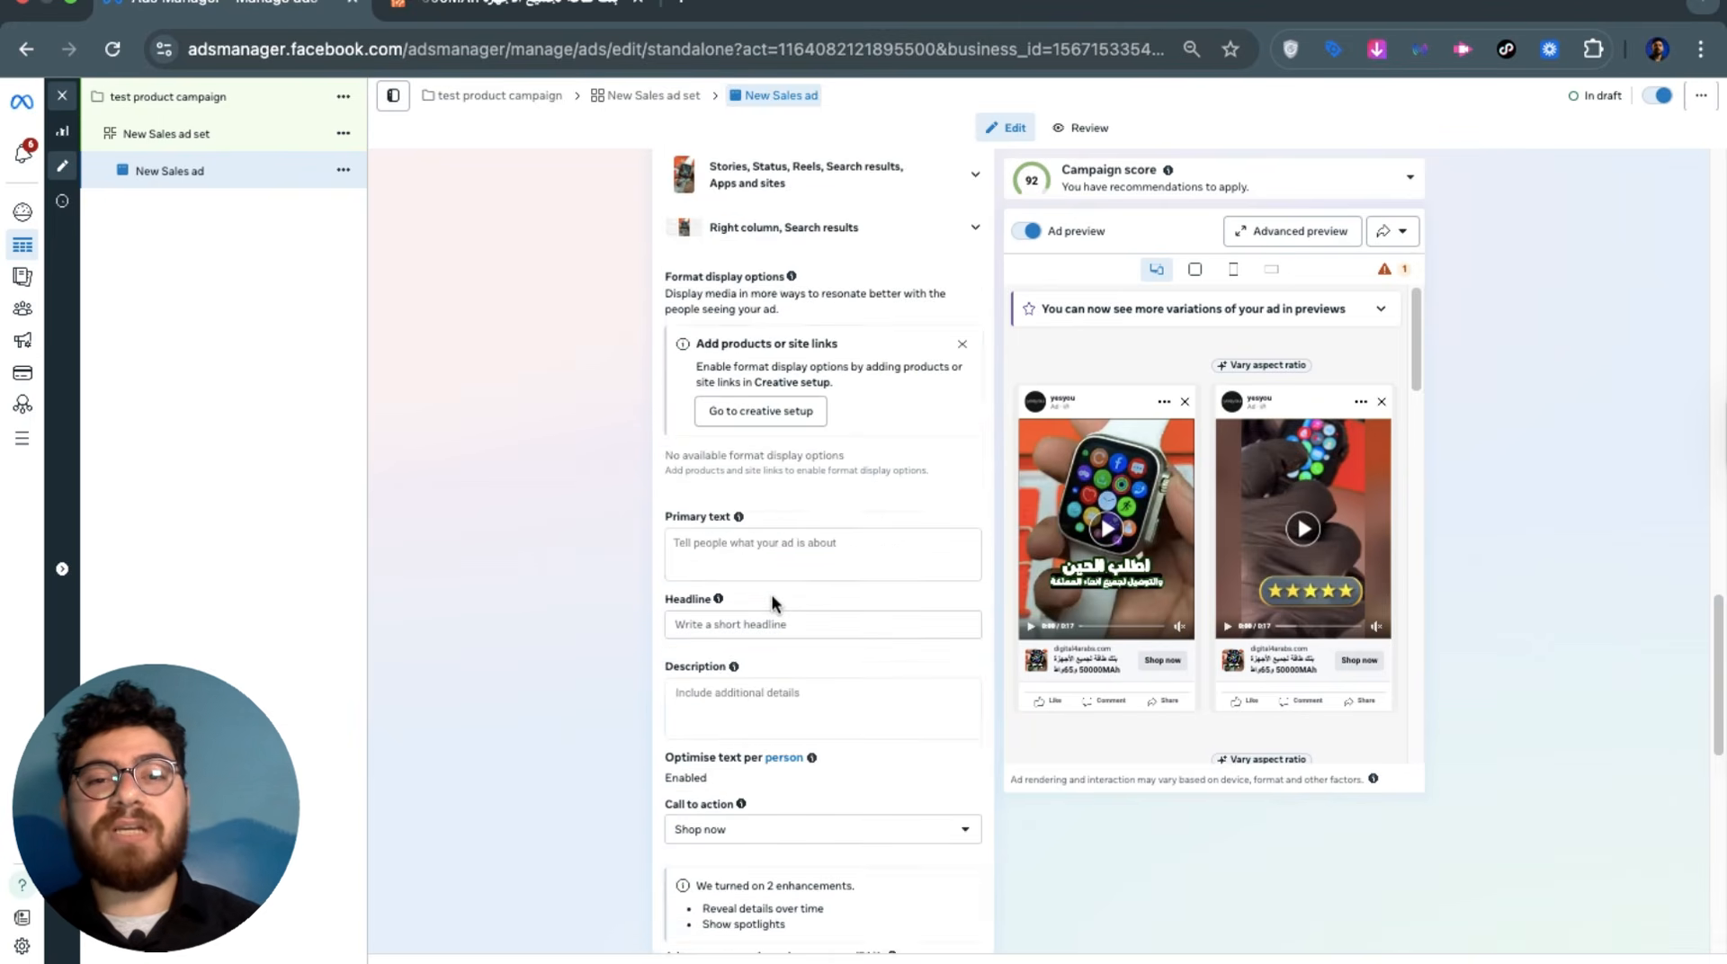
pyautogui.scroll(5, 772, 603)
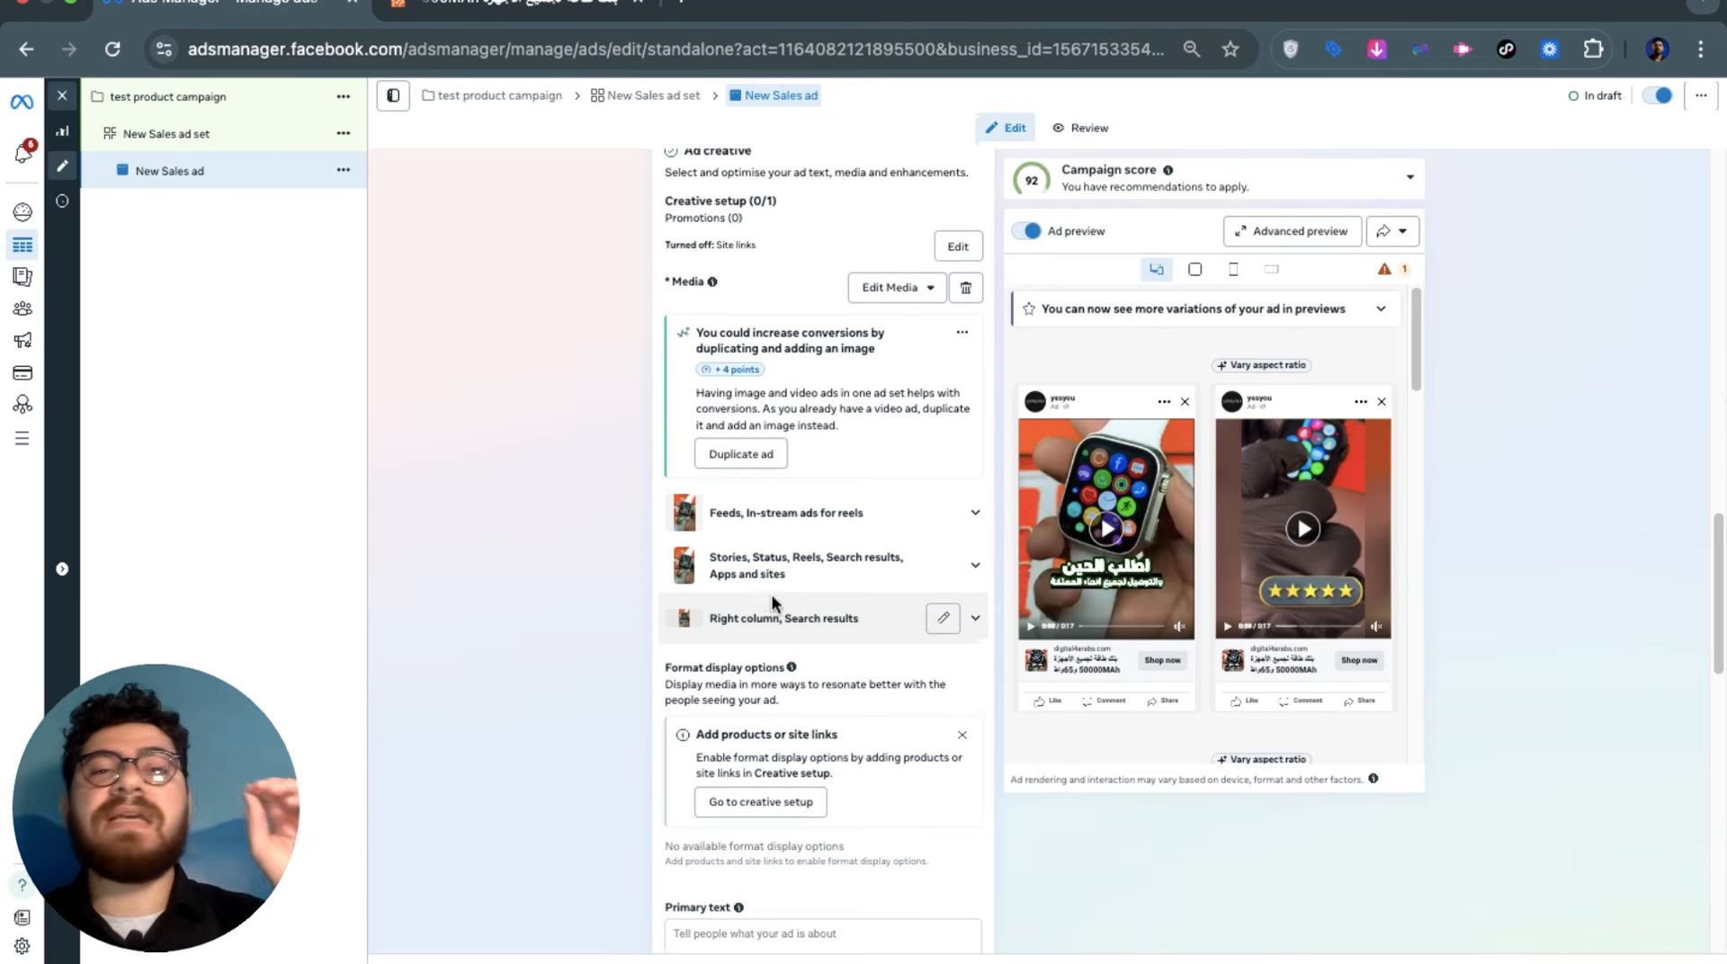
pyautogui.scroll(5, 771, 601)
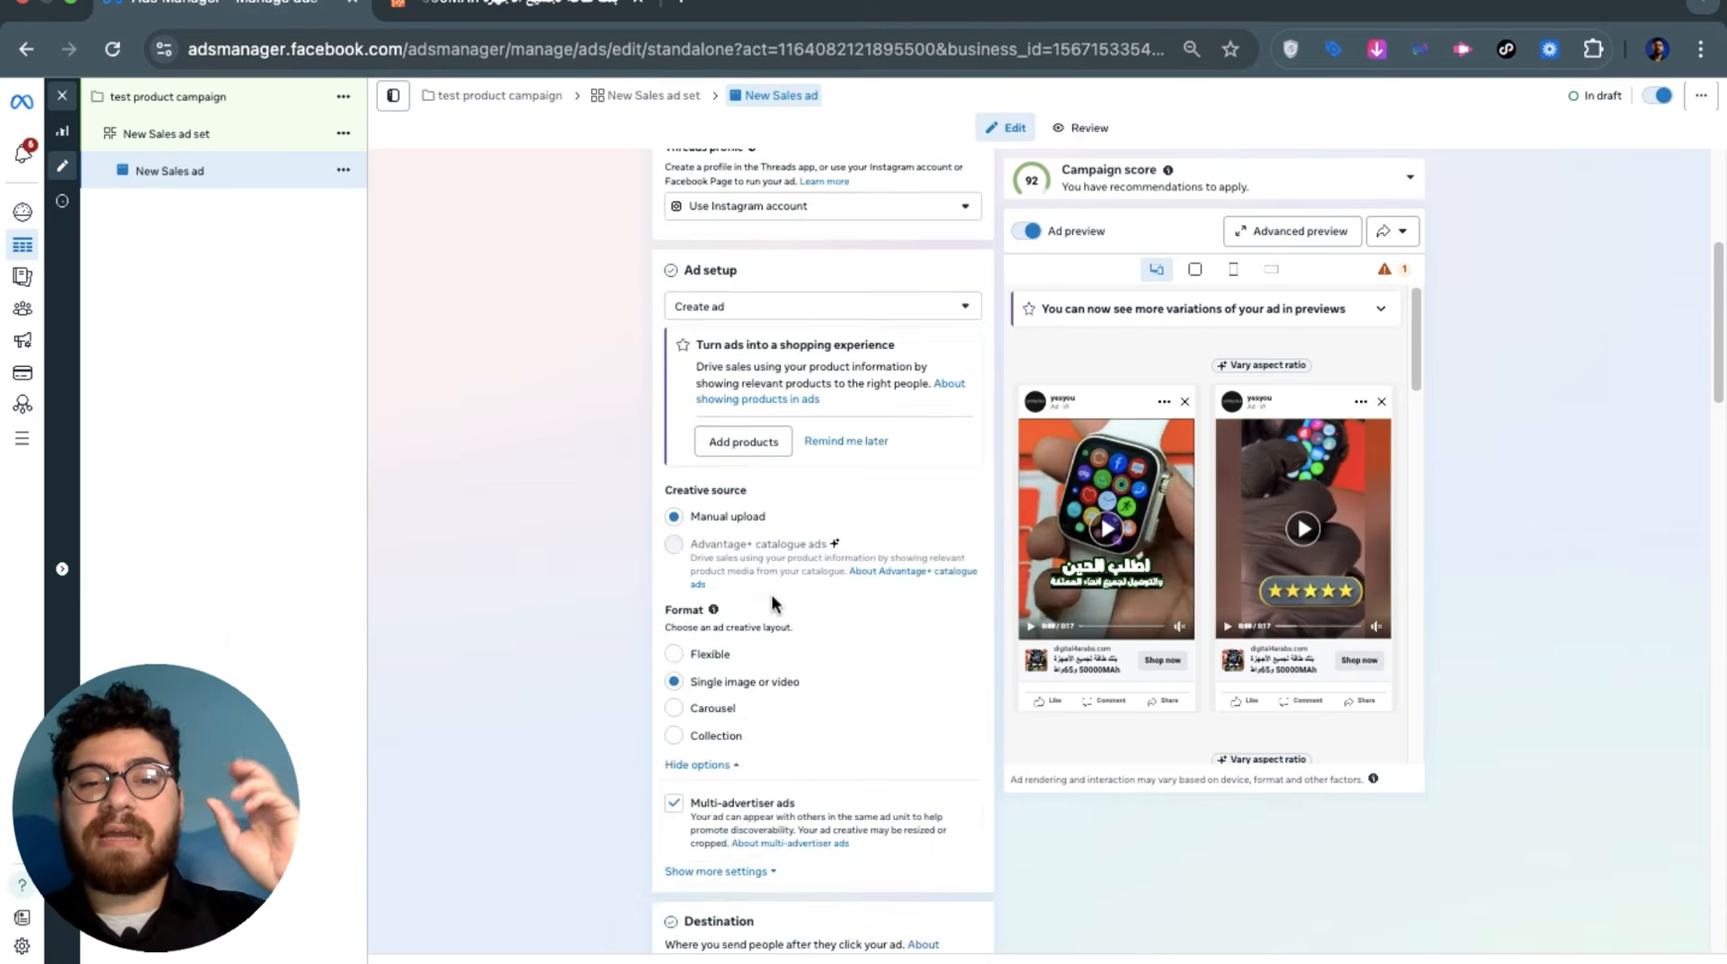
pyautogui.scroll(5, 772, 596)
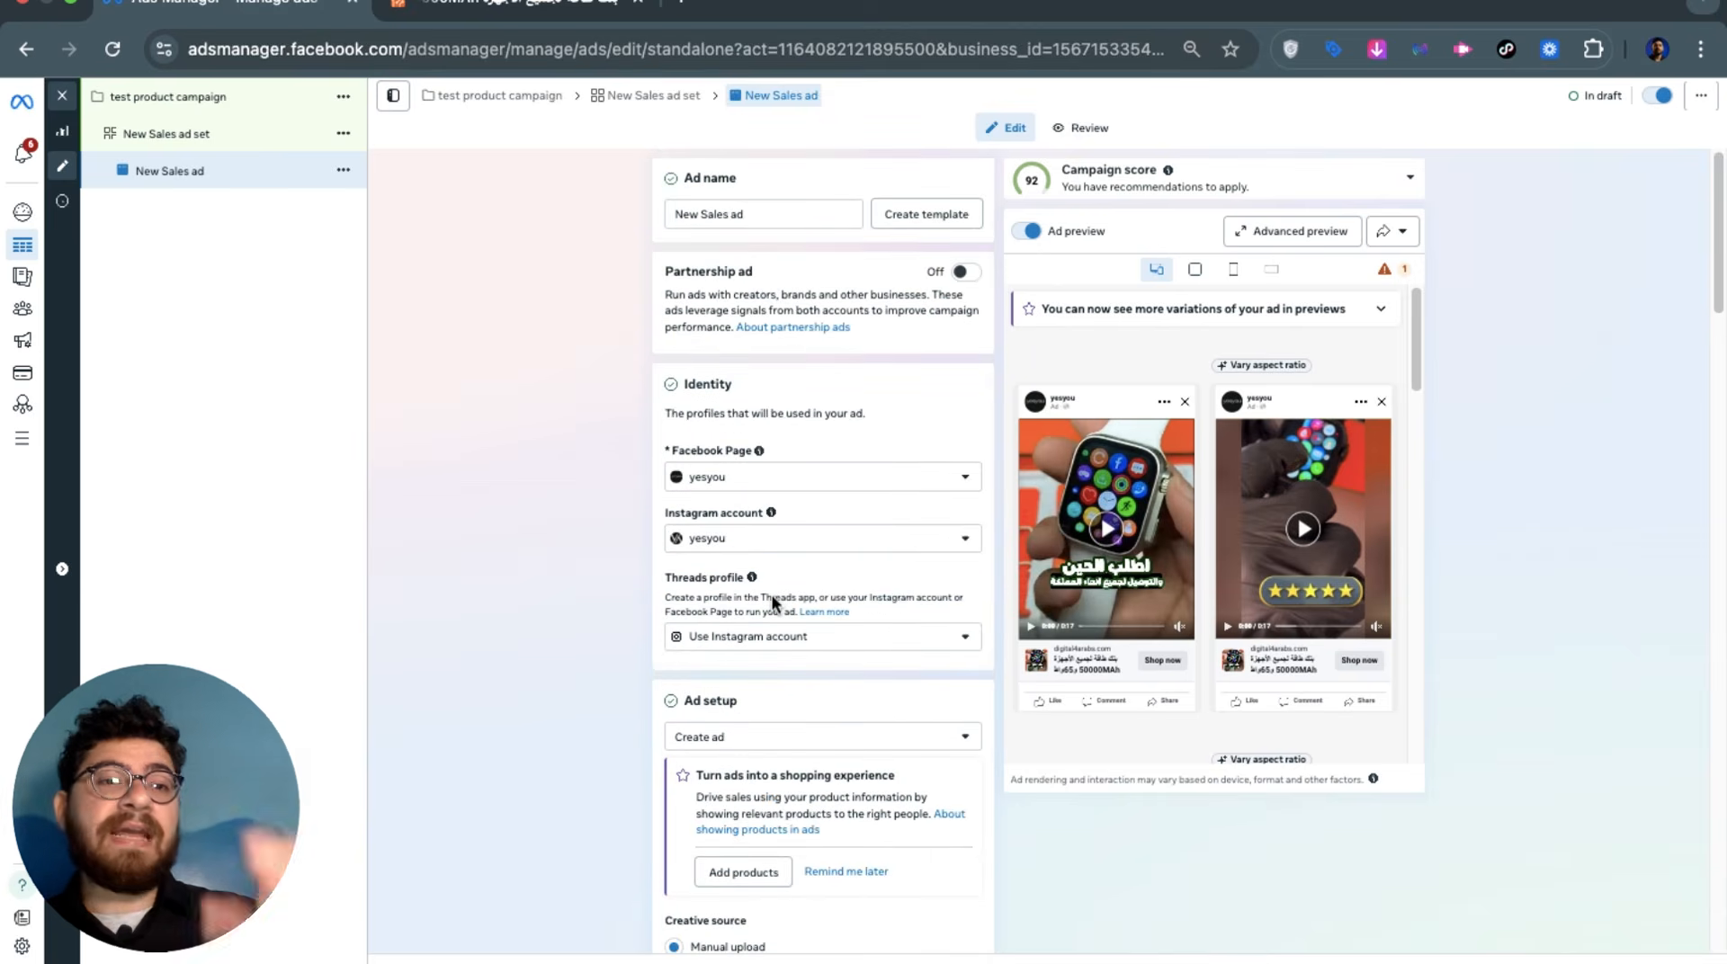